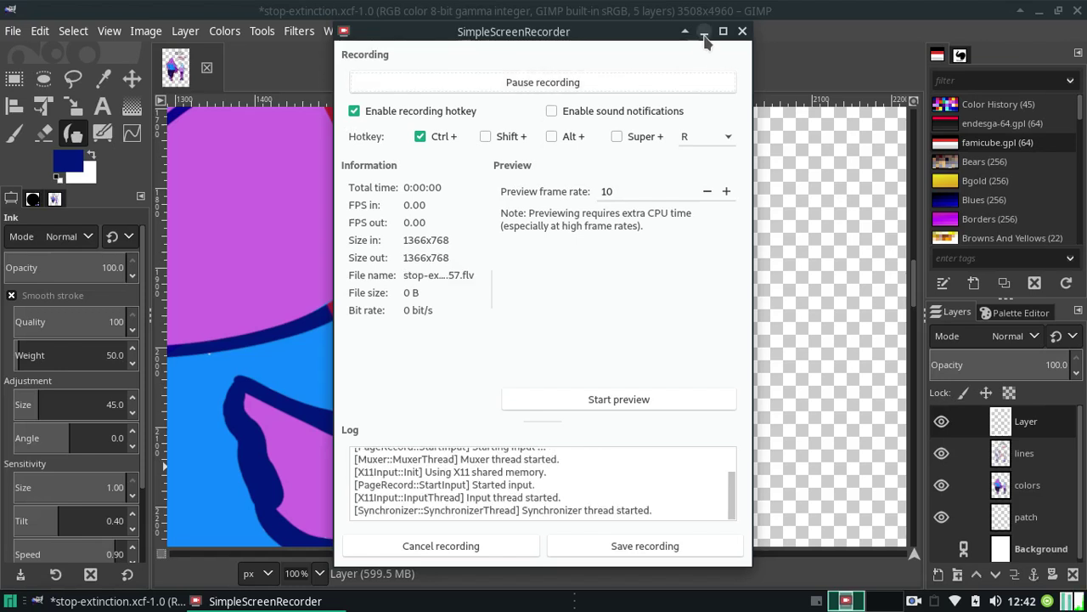
Draw a thin navy ink line up the red frame's left side, ending in a rounded hook, after undoing stray strokes
click(704, 32)
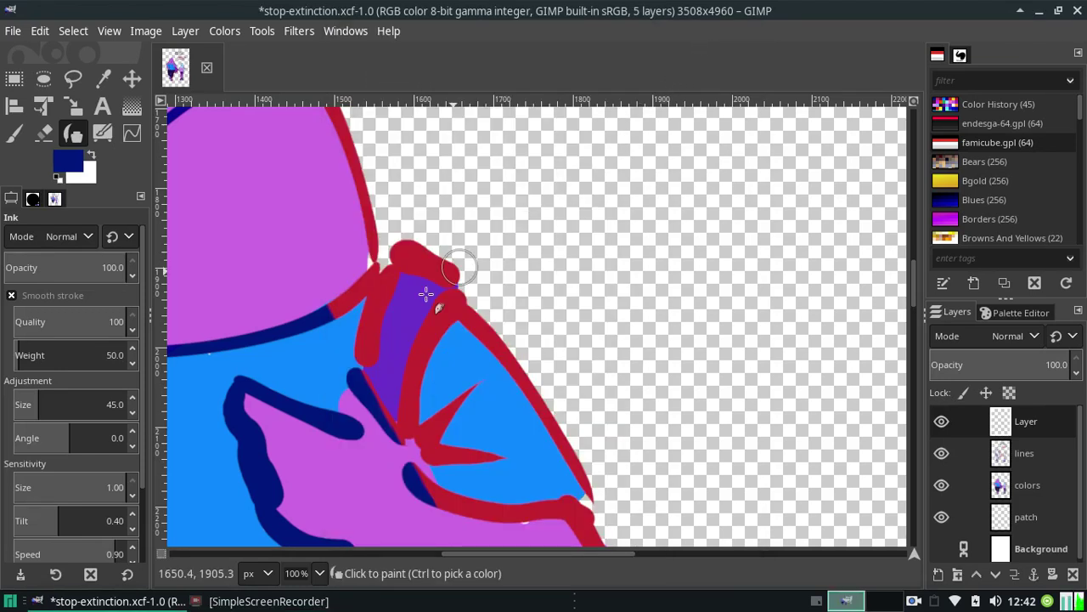
key(ctrl+z)
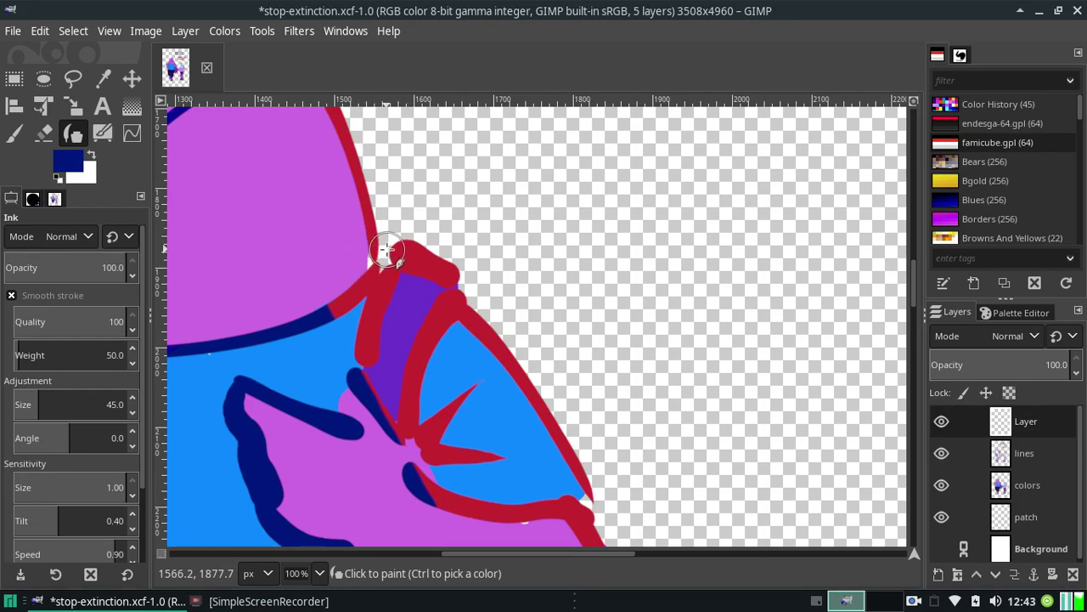
drag(384, 248, 323, 395)
key(ctrl+z)
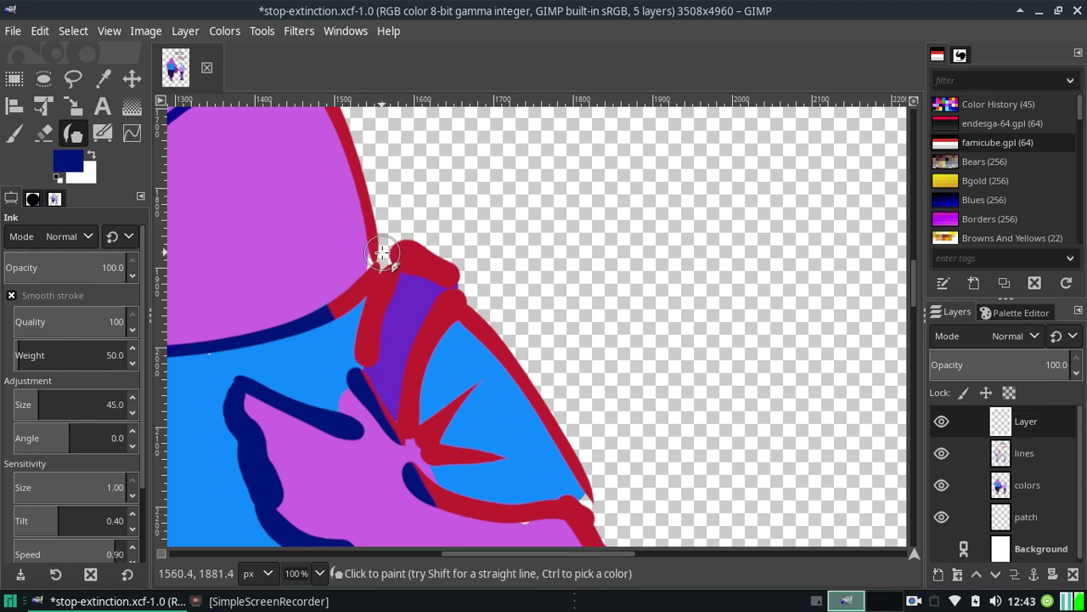
mouse_move(385, 253)
mouse_down()
mouse_move(338, 409)
mouse_move(392, 231)
mouse_up()
key(ctrl+z)
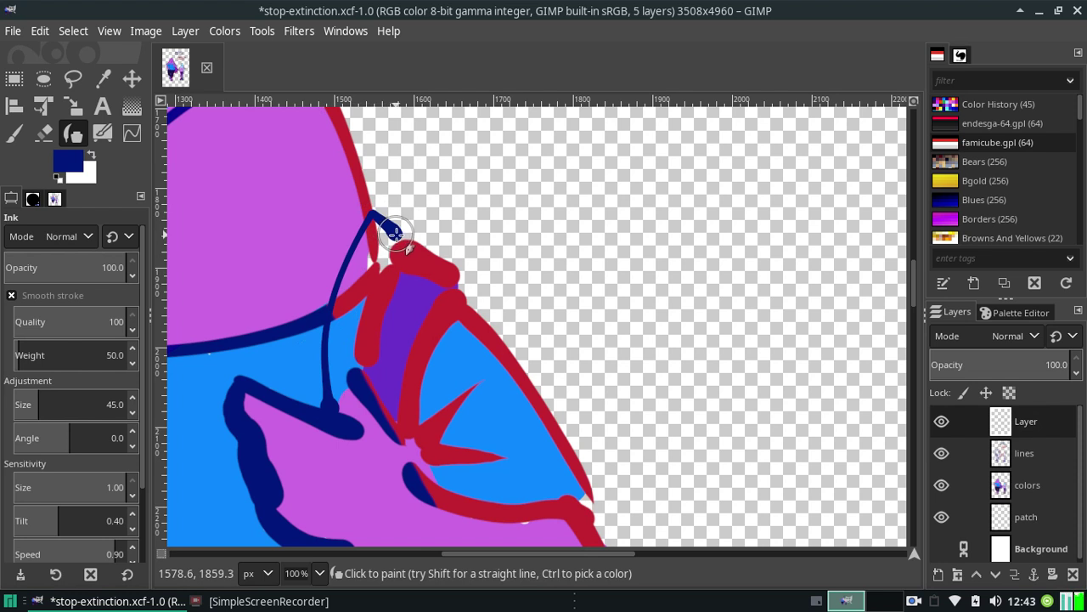
key(ctrl+z)
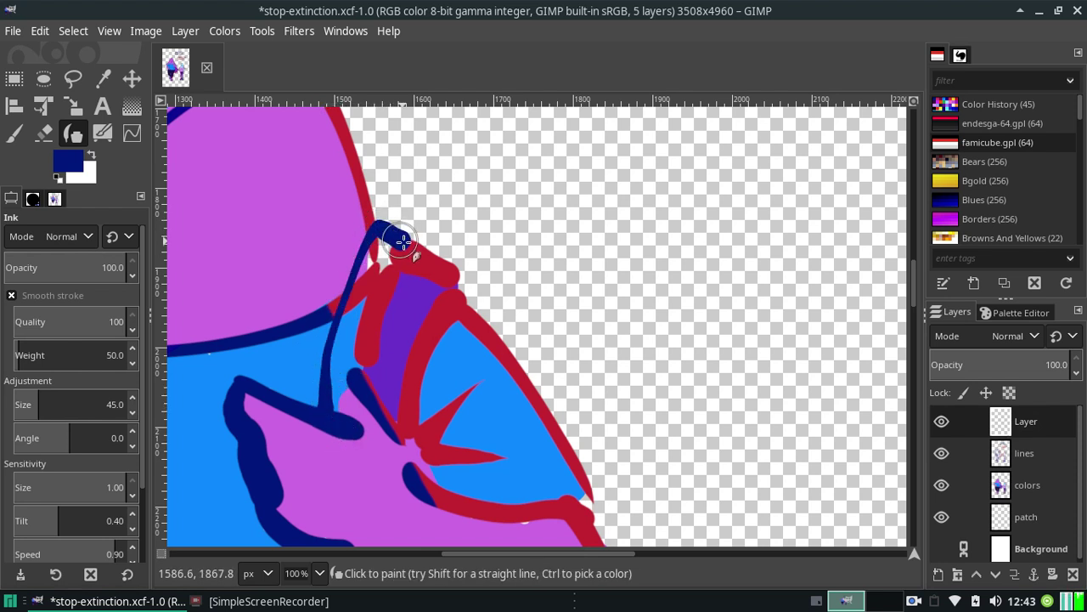
drag(325, 410, 398, 238)
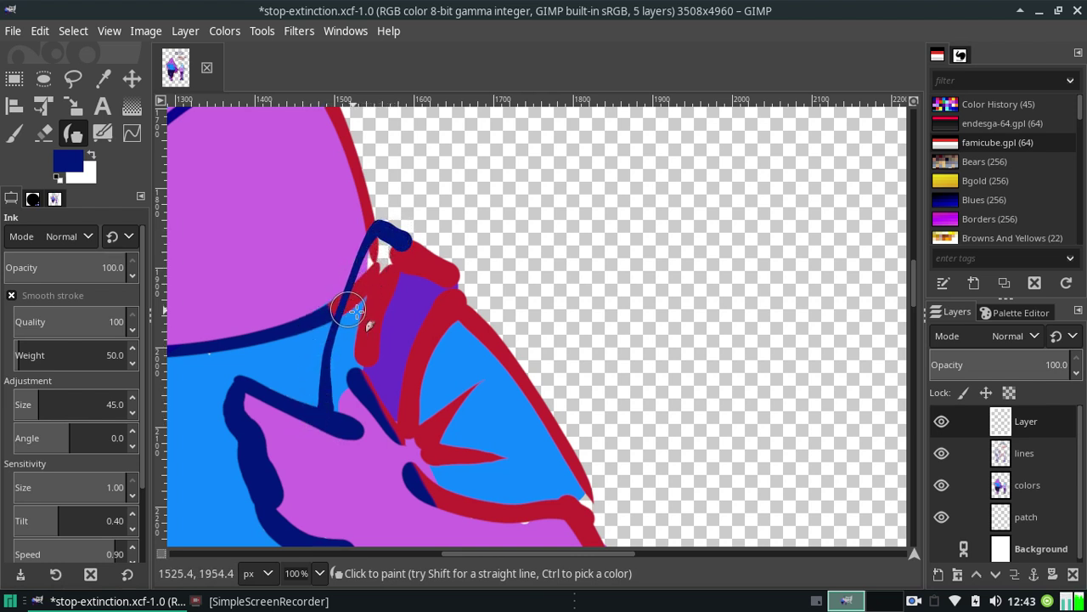
On the lines layer, erase part of the red outline beside the navy line with a size-25 eraser
click(1025, 459)
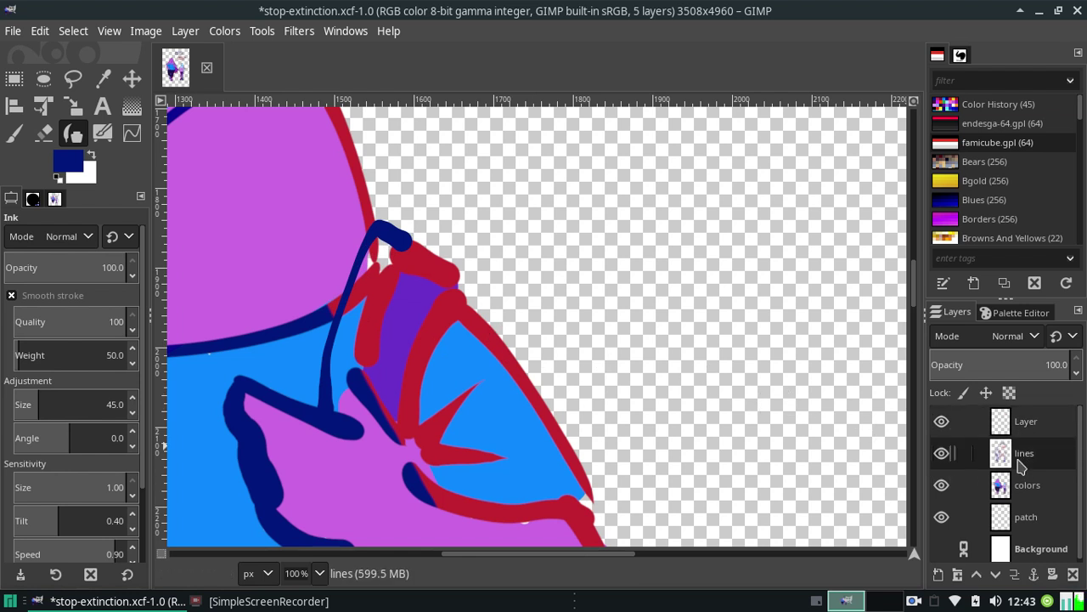
click(45, 134)
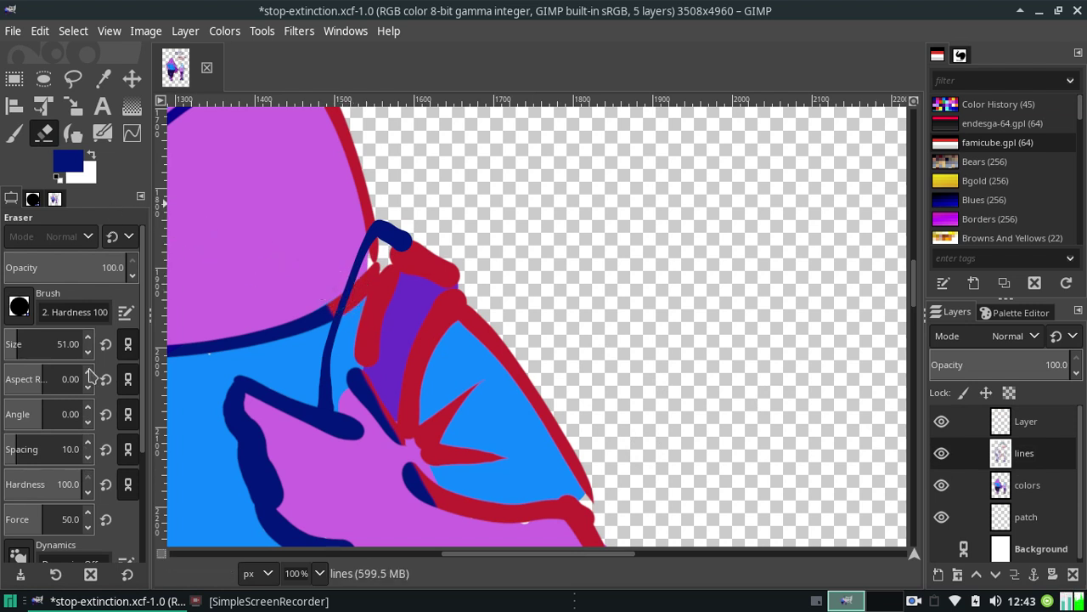
double_click(62, 343)
text(25)
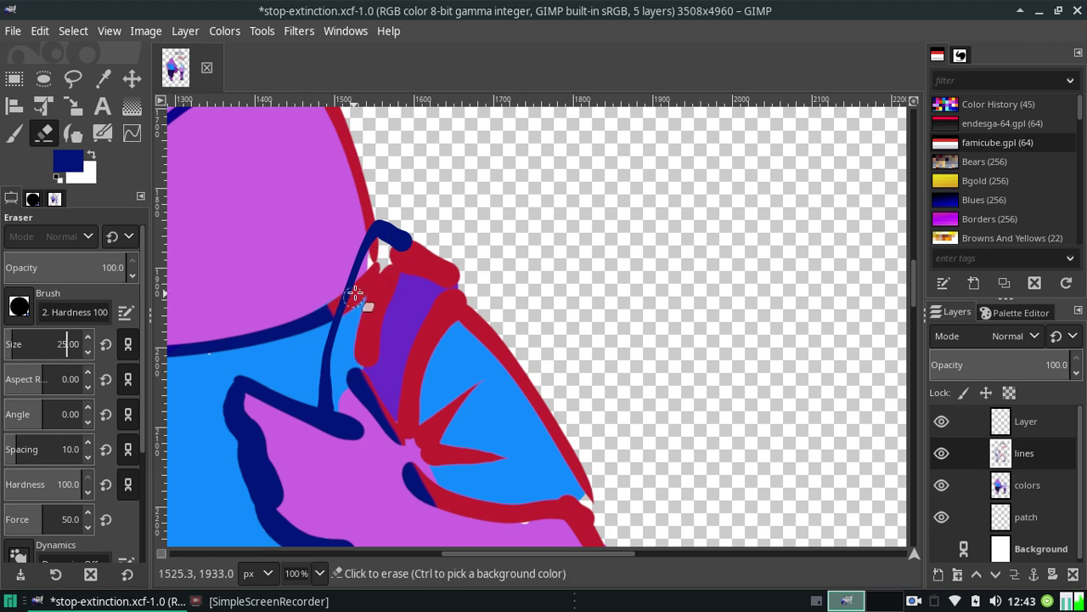
drag(357, 291, 352, 308)
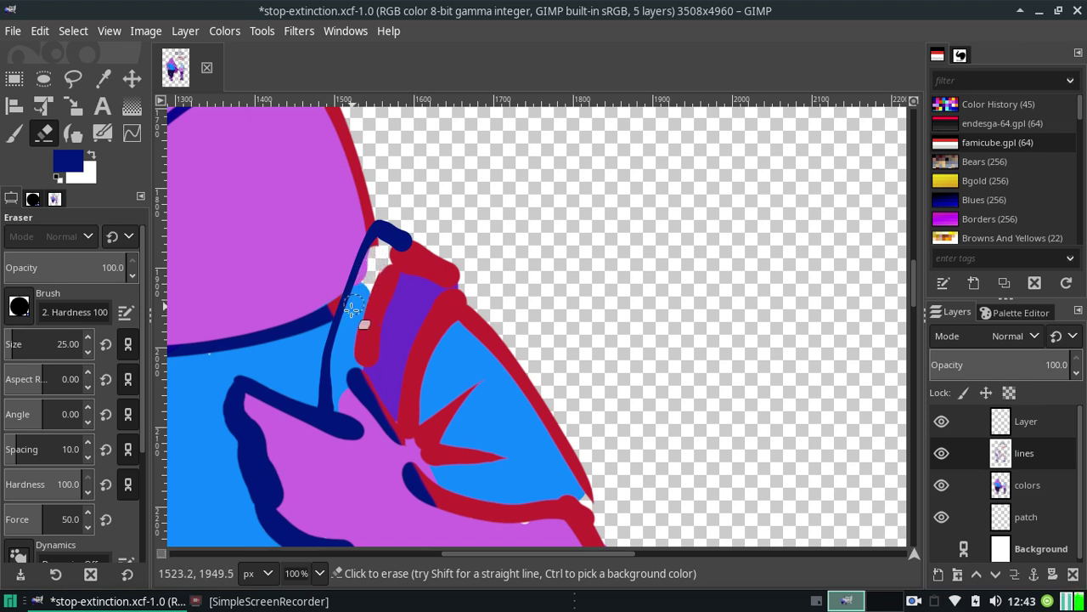
key(ctrl)
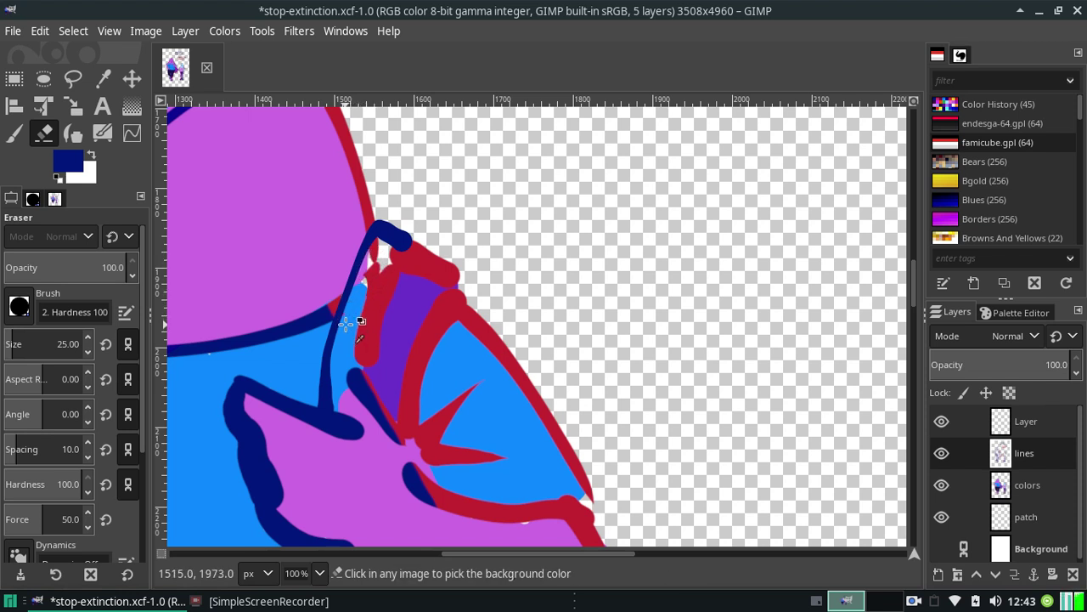
mouse_move(346, 324)
mouse_down()
mouse_move(379, 246)
mouse_move(361, 287)
mouse_move(369, 252)
mouse_move(377, 257)
mouse_move(346, 256)
mouse_move(350, 315)
mouse_up()
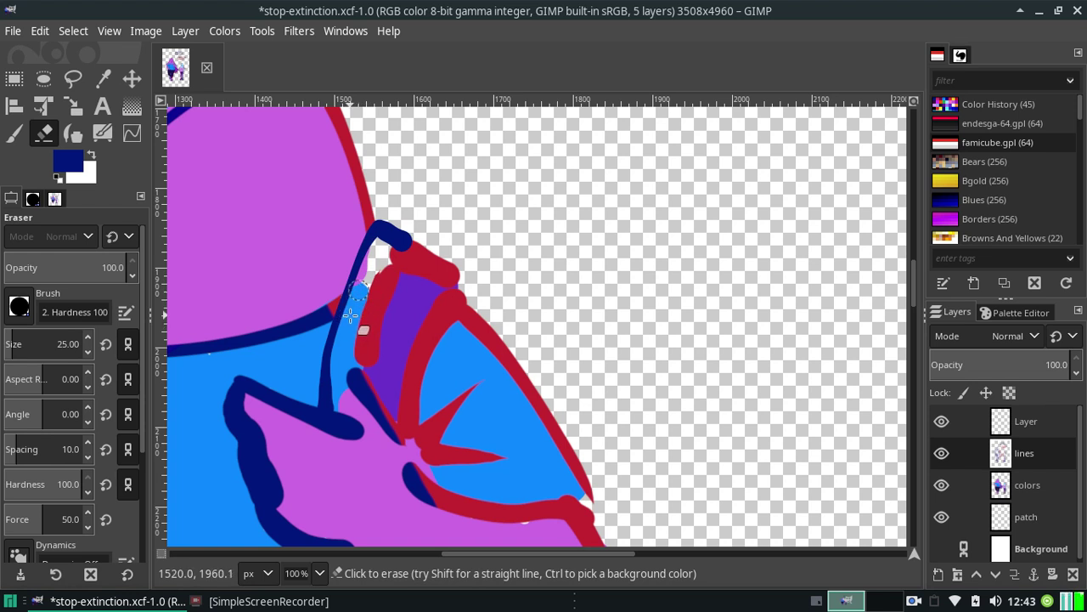
key(ctrl+z)
key(ctrl+z)
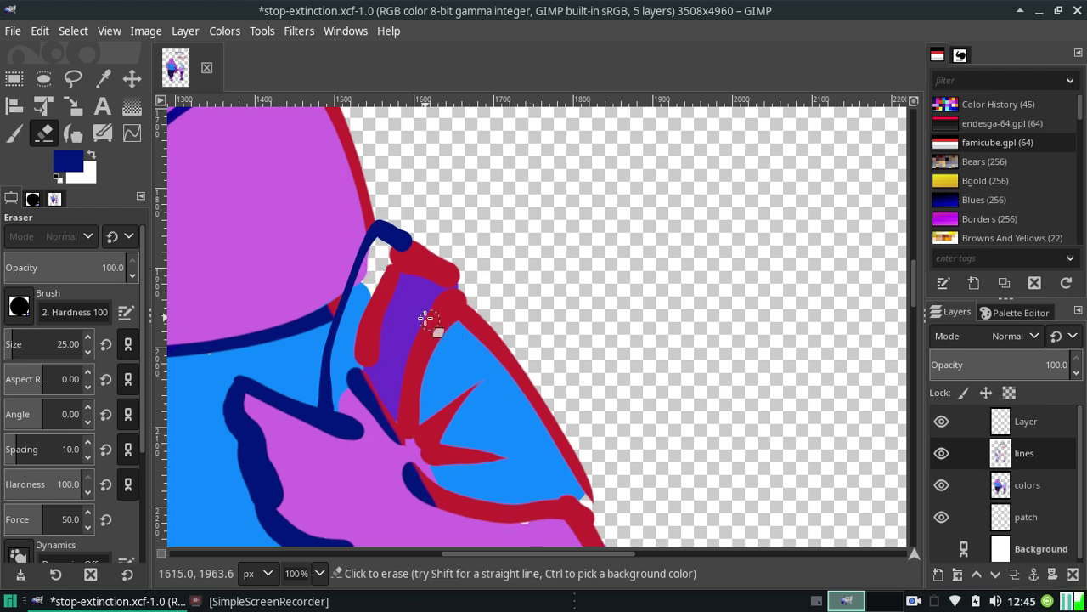
On the colors layer, erase the old blue and pink fill beside the navy line
mouse_move(397, 314)
mouse_down()
mouse_move(369, 262)
mouse_move(350, 399)
mouse_up()
click(1007, 486)
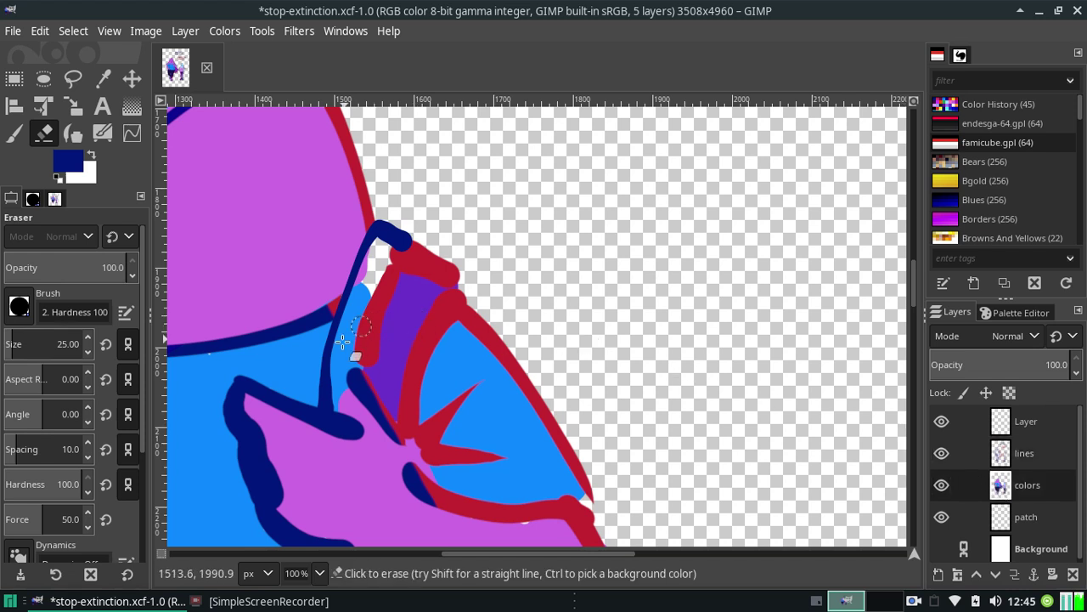
drag(339, 396, 350, 374)
key(ctrl+z)
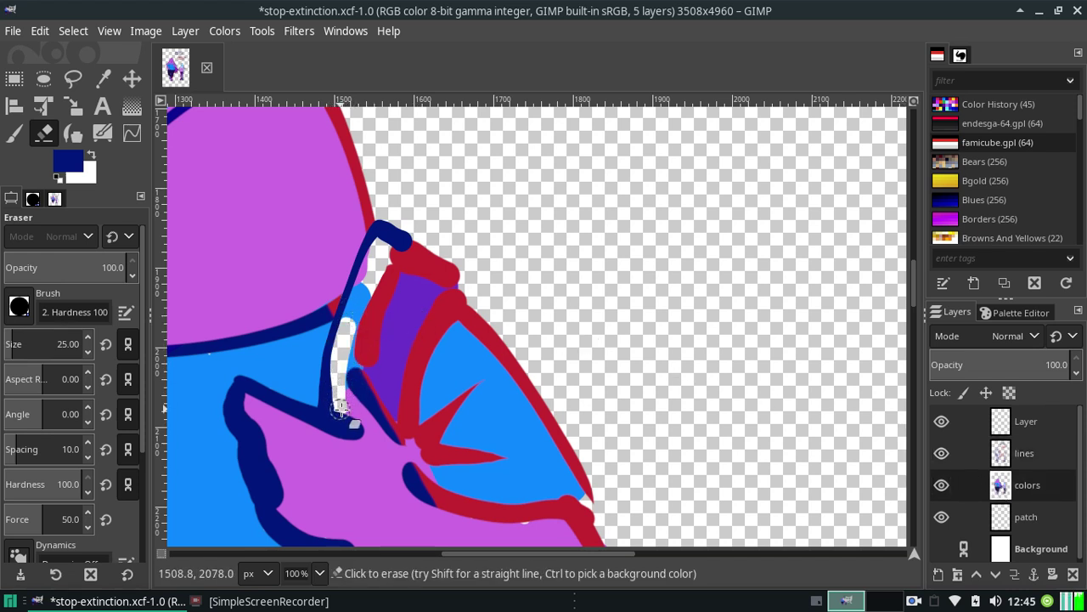
mouse_move(361, 285)
mouse_down()
mouse_move(343, 382)
mouse_move(365, 284)
mouse_up()
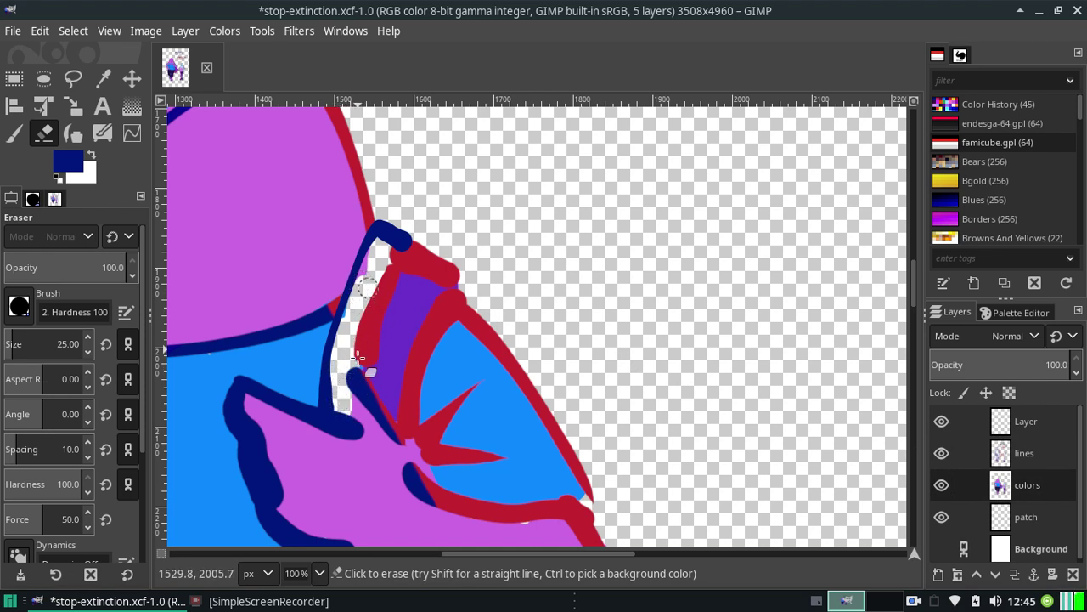
key(ctrl+z)
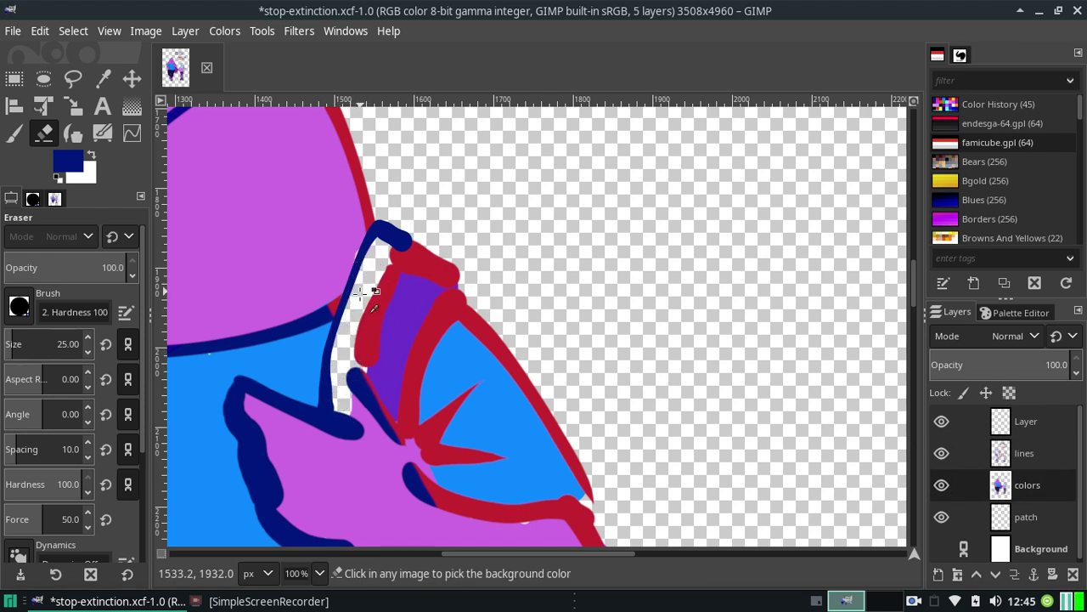
drag(351, 325, 371, 259)
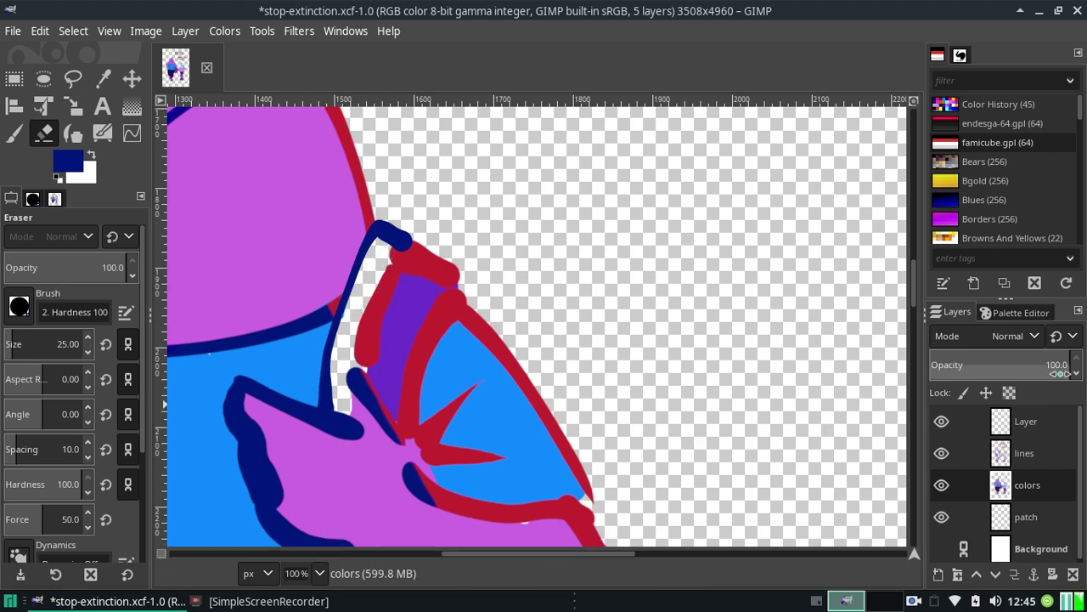
Try purple and dark indigo paintbrush strokes in the gap, undoing both
click(998, 312)
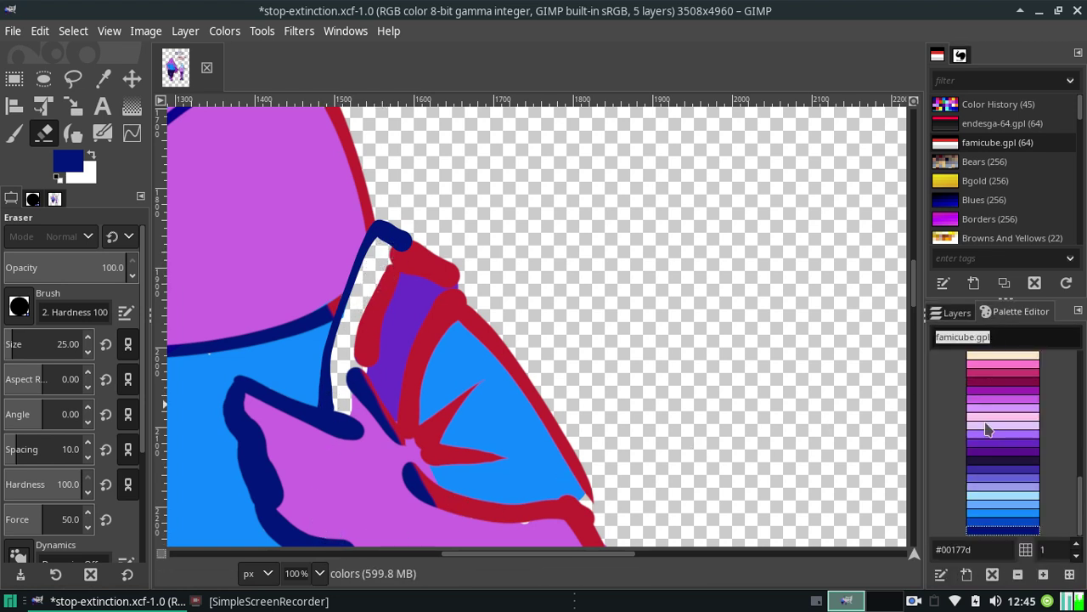
click(992, 393)
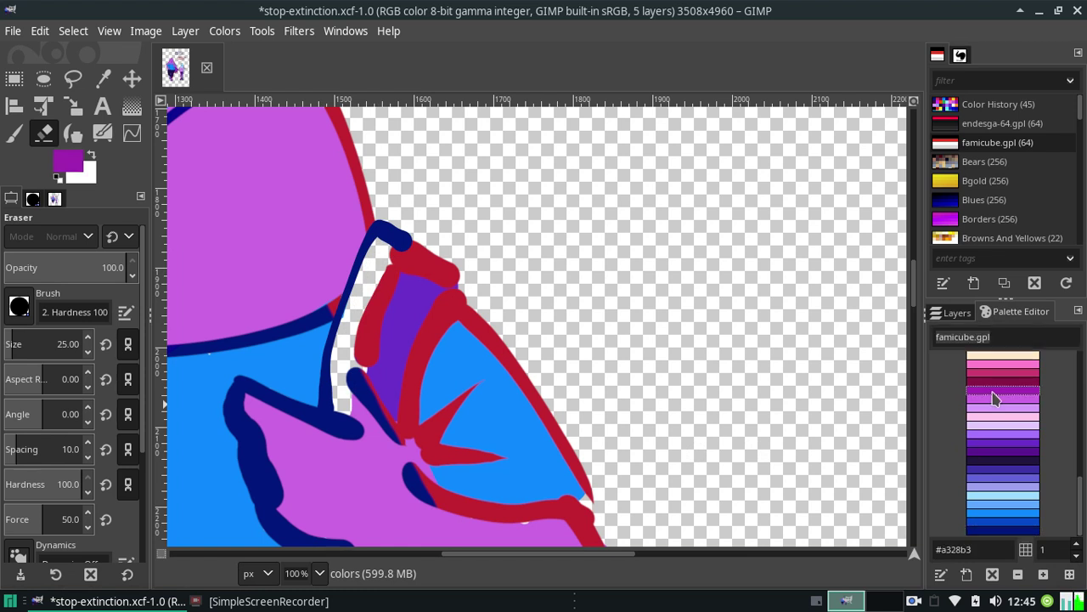
click(15, 134)
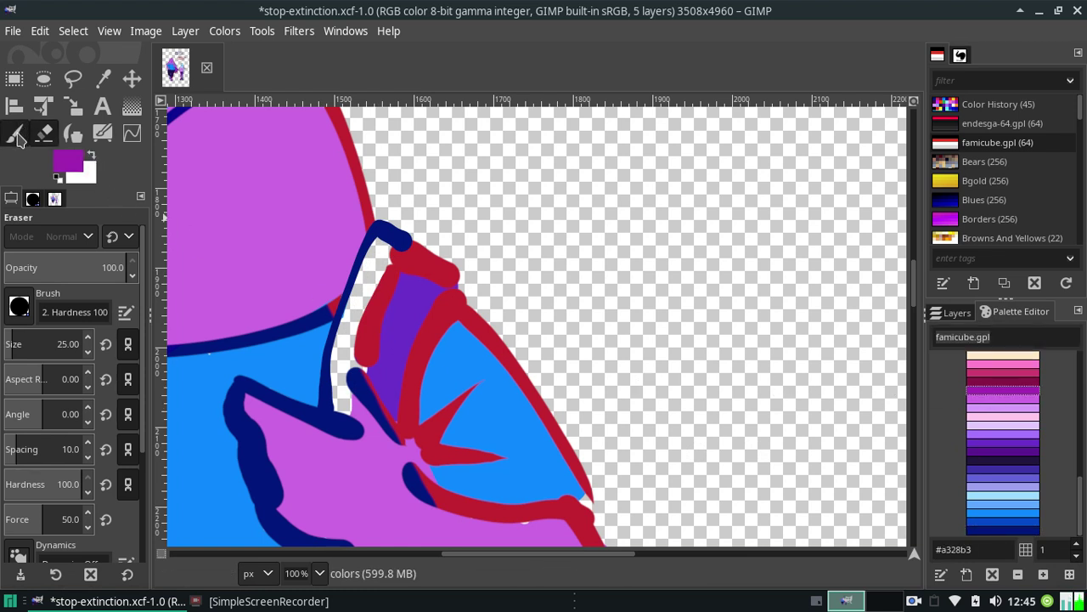
drag(338, 405, 342, 393)
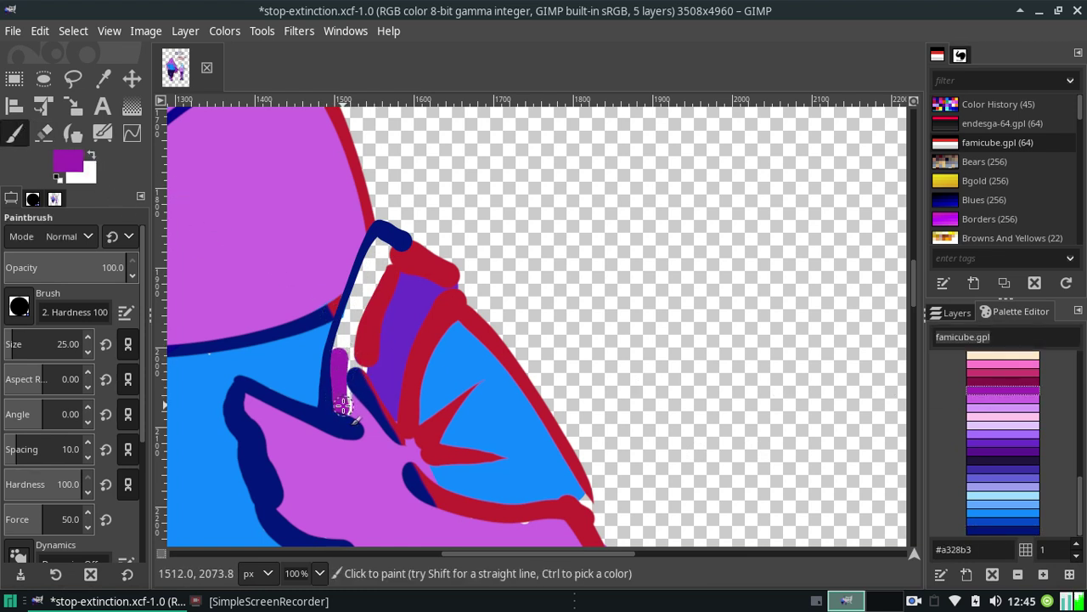
key(ctrl+z)
click(990, 468)
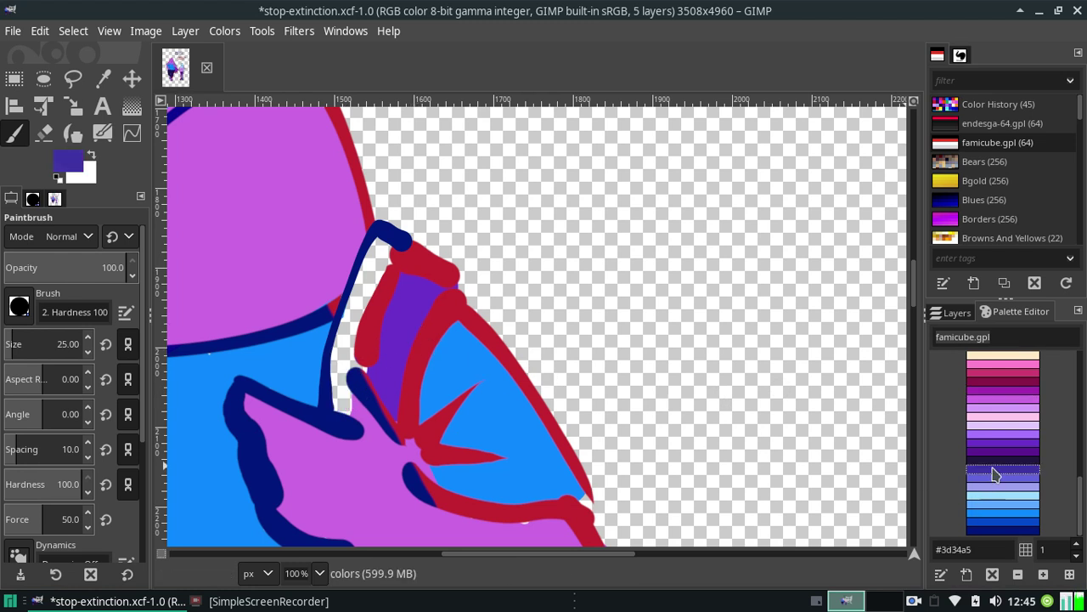
drag(392, 344, 413, 296)
key(ctrl+z)
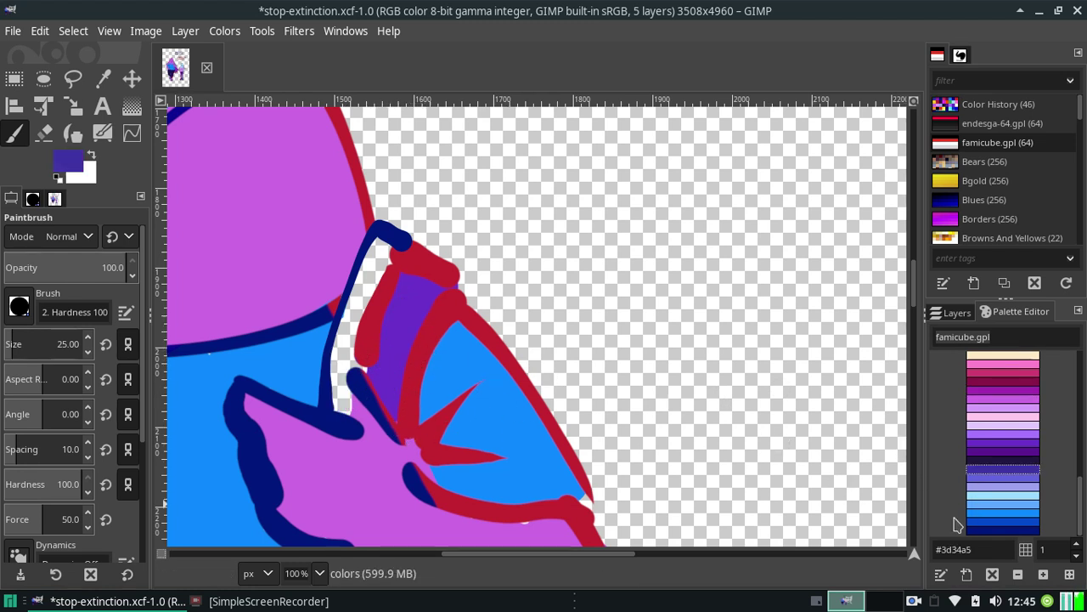
Paint the strip between the navy line and red frame violet
click(994, 443)
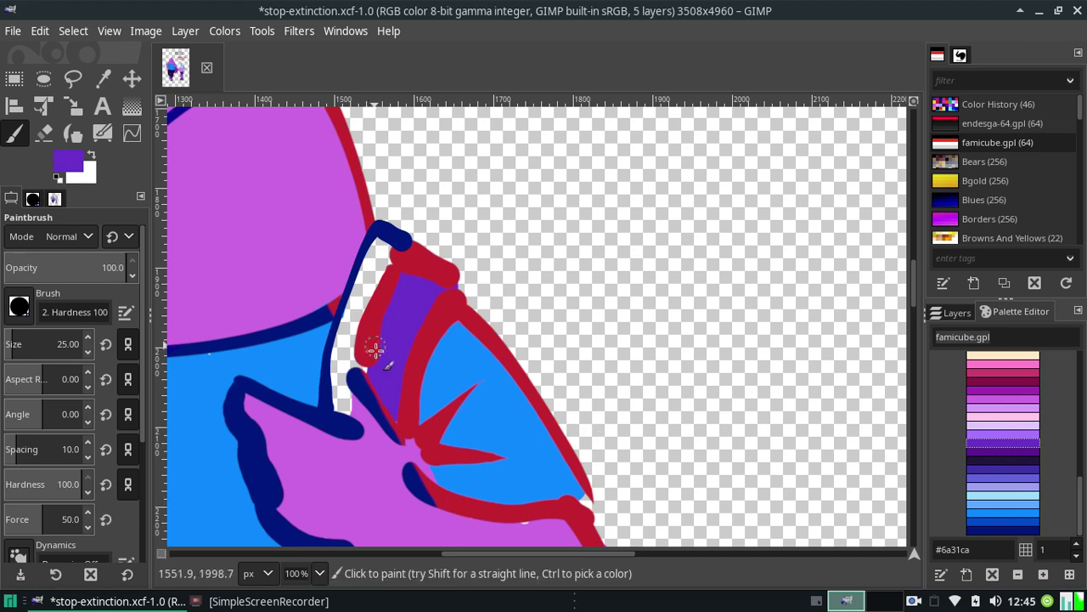
drag(342, 416, 366, 292)
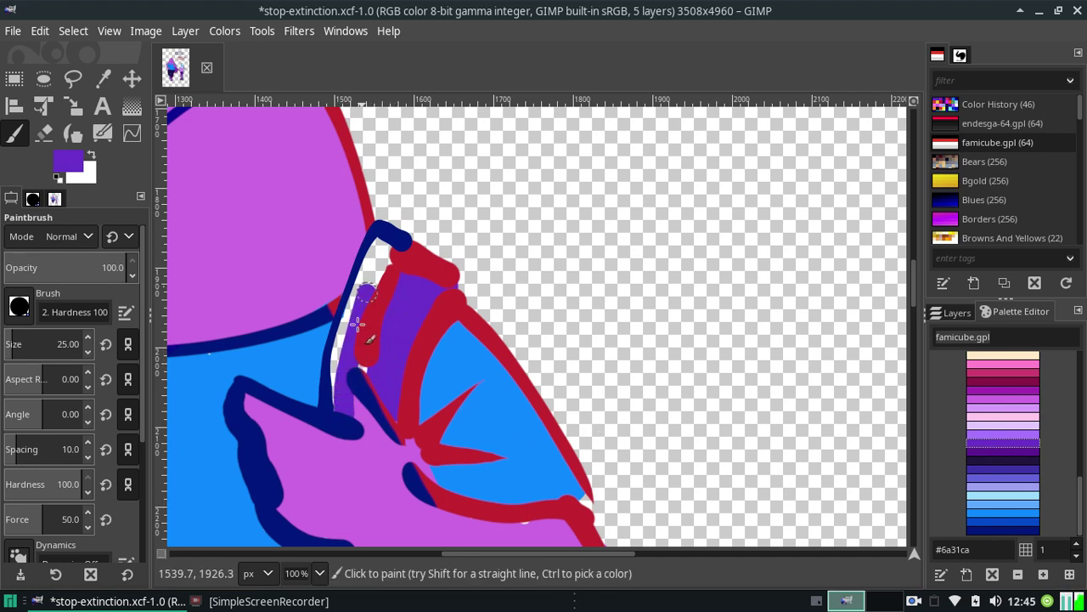
key(ctrl+z)
drag(344, 402, 366, 271)
drag(338, 406, 389, 243)
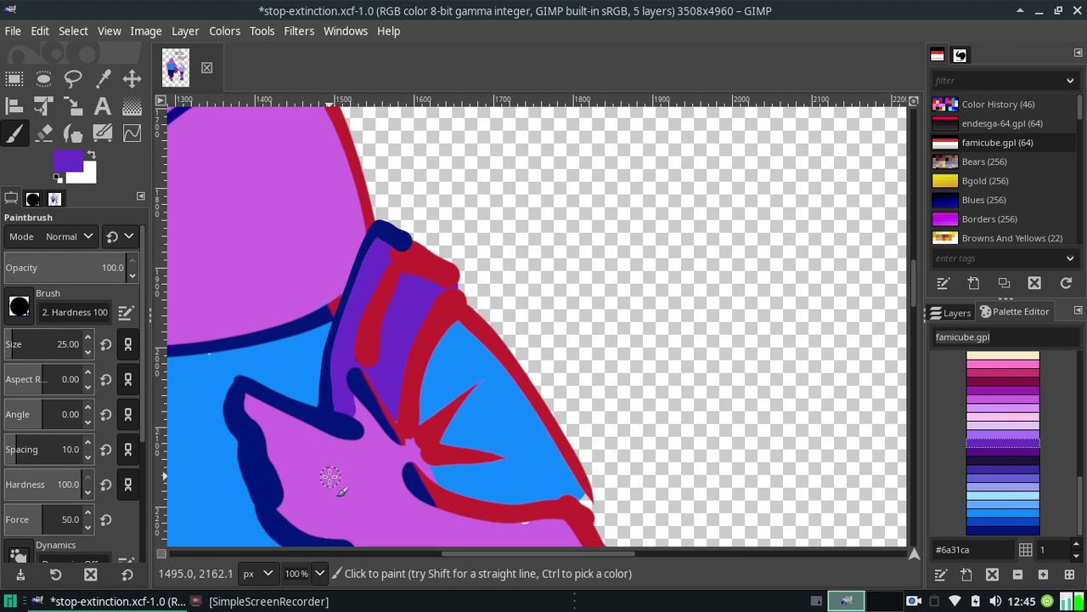
Paint blue #0a89ff over the magenta gaps at the red star's base
click(990, 403)
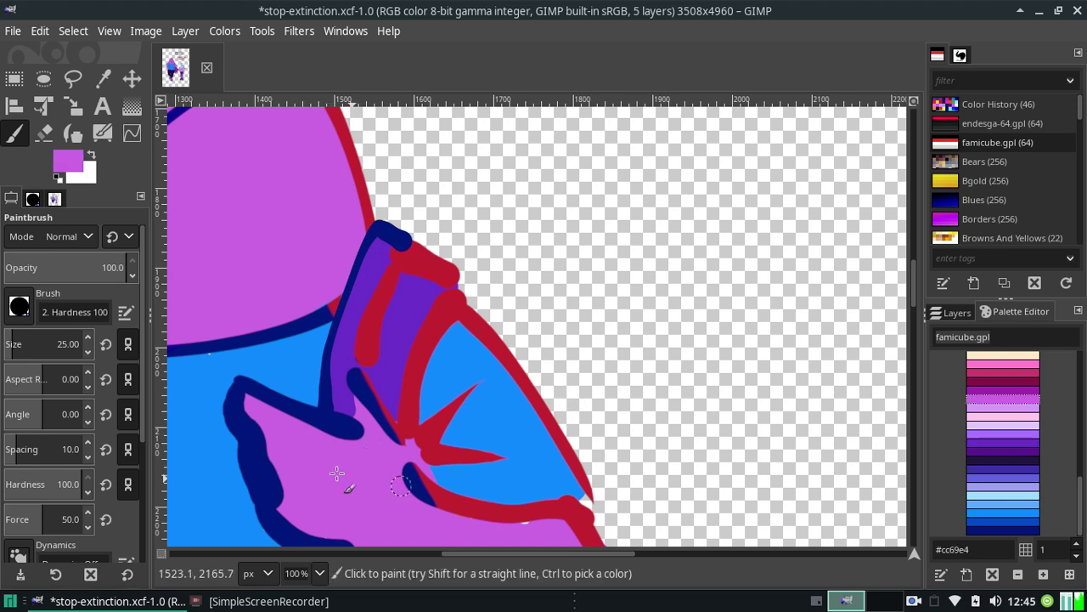
drag(343, 417, 350, 397)
key(ctrl)
key(ctrl+z)
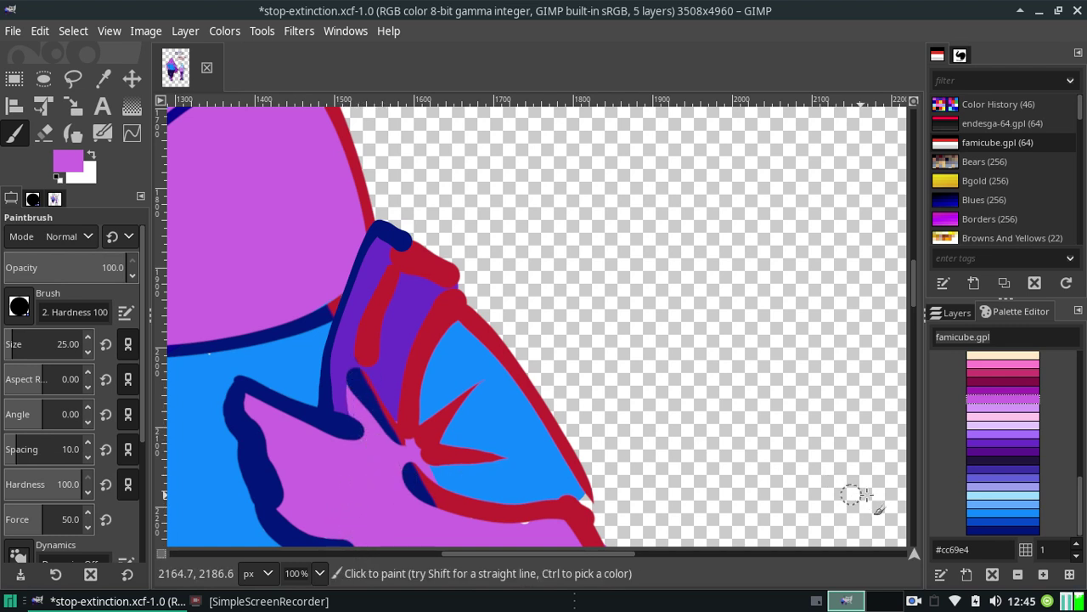
click(988, 514)
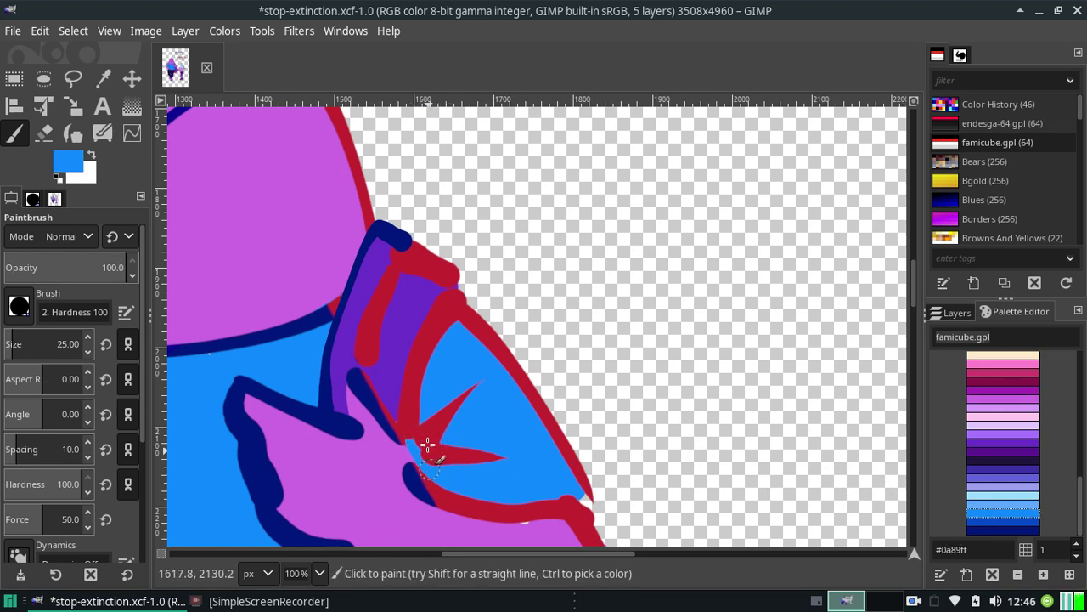
drag(431, 454, 444, 450)
drag(562, 475, 576, 501)
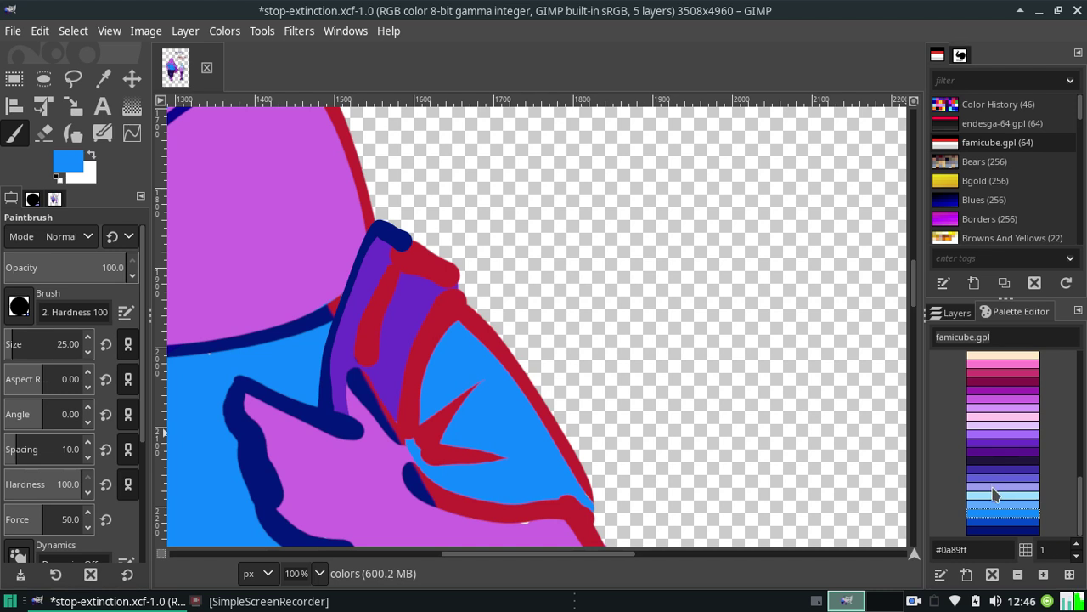
Cover the stray dark-blue outline end with pink #cc69e4
click(986, 398)
drag(304, 306, 329, 301)
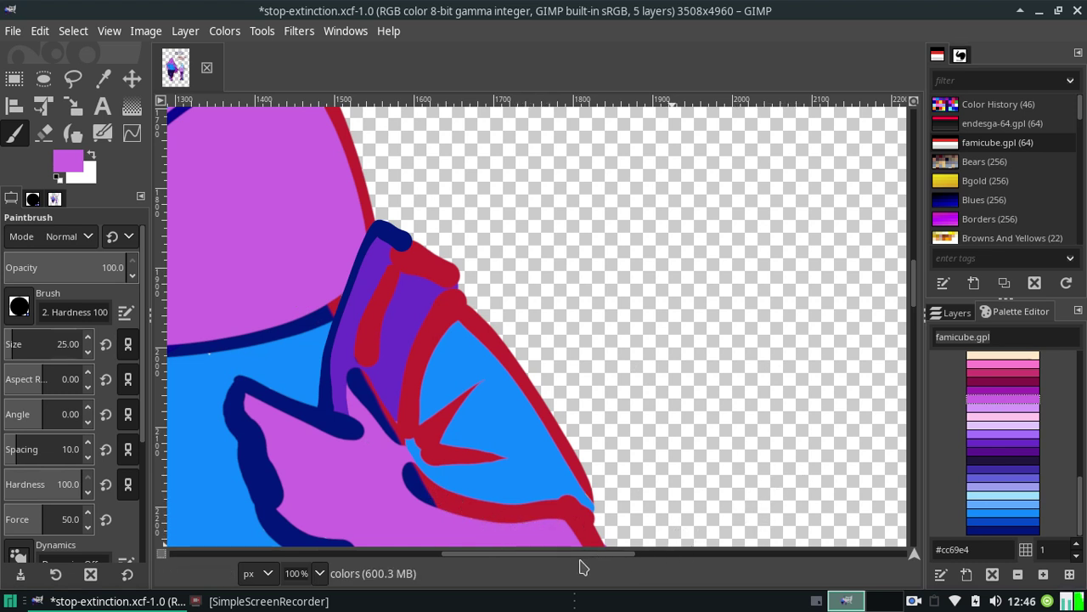
drag(548, 554, 408, 554)
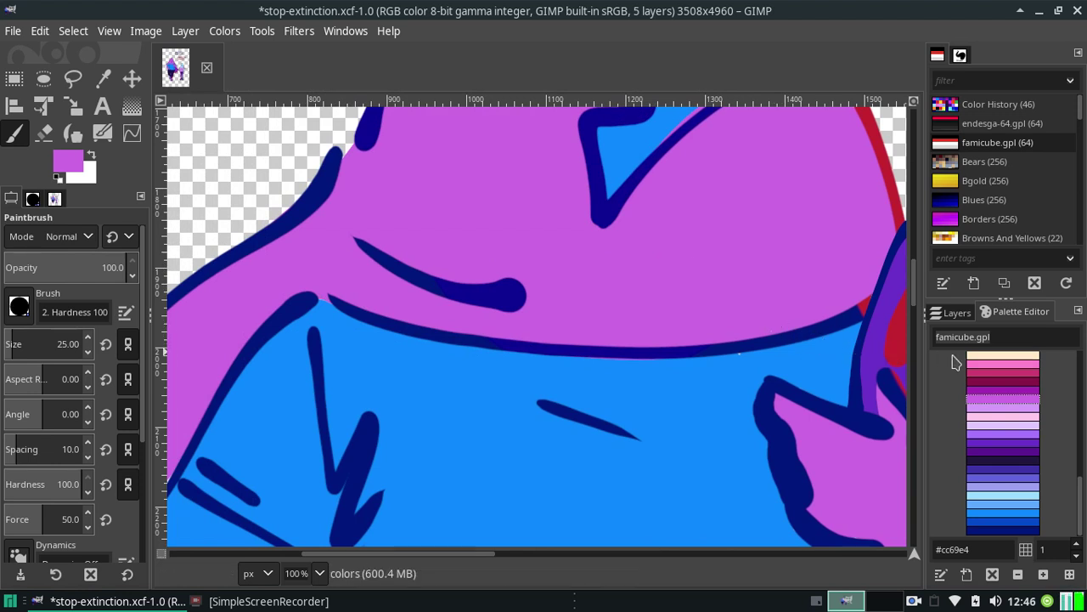
Select the patch layer and navigate the canvas to the shark's mouth
click(957, 313)
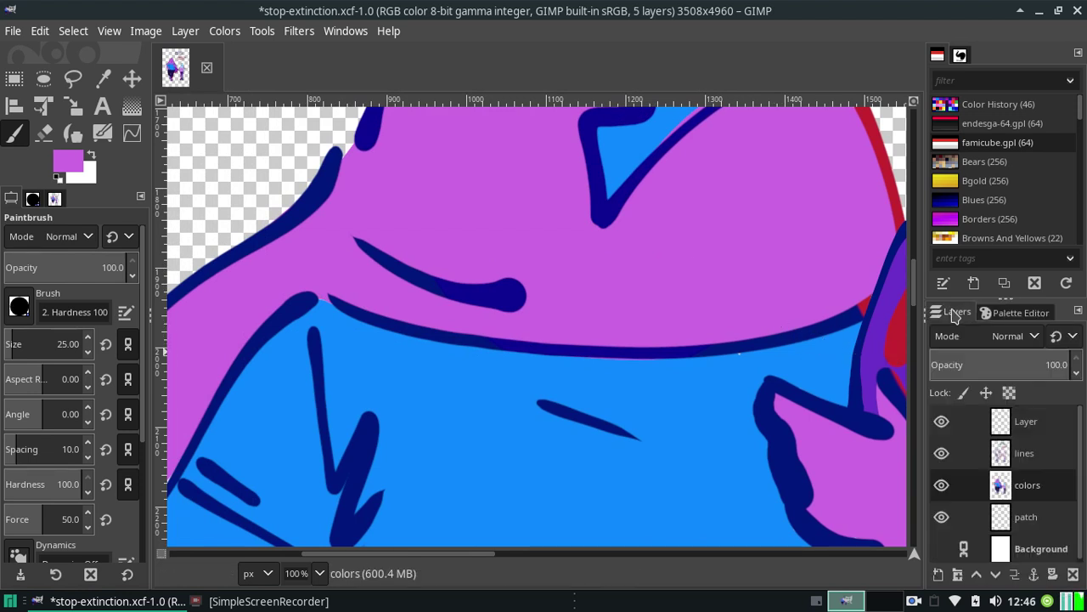
click(1022, 520)
mouse_move(914, 310)
mouse_down()
mouse_move(883, 353)
mouse_move(791, 305)
mouse_up()
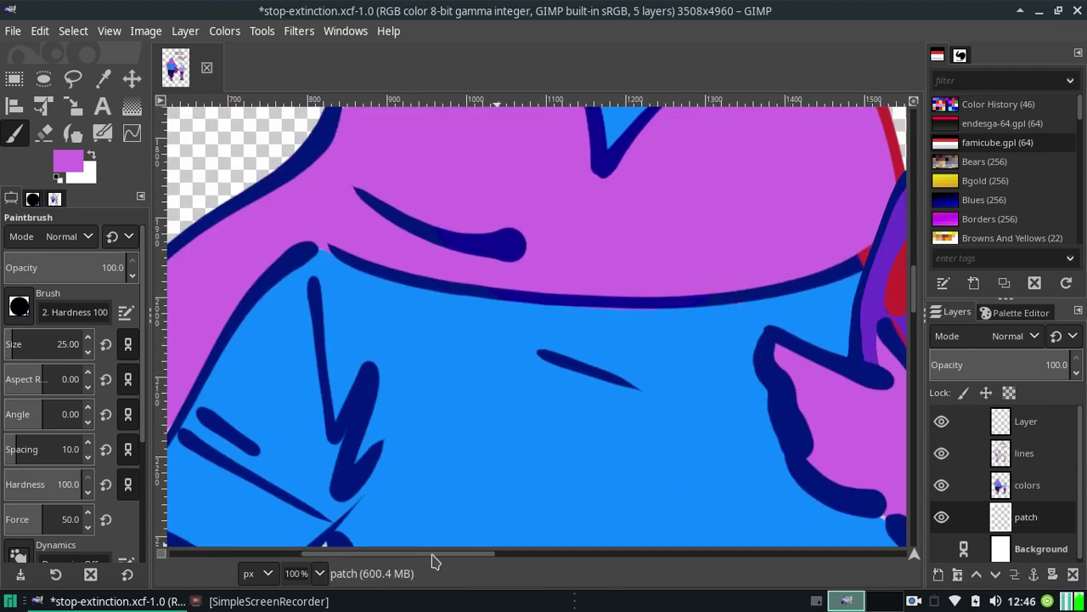
drag(393, 558, 346, 558)
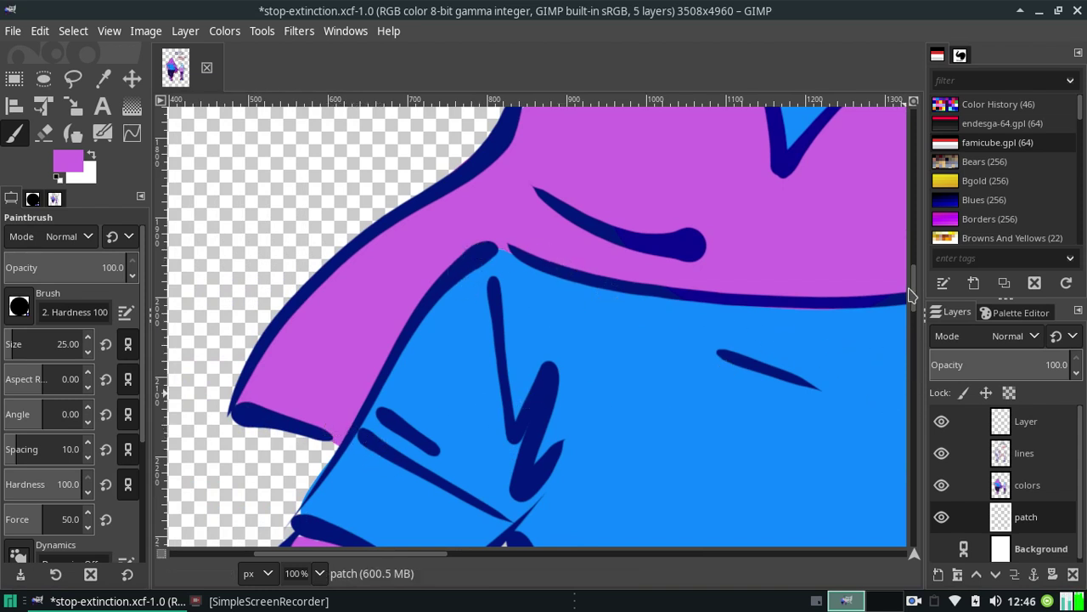
drag(909, 295, 916, 322)
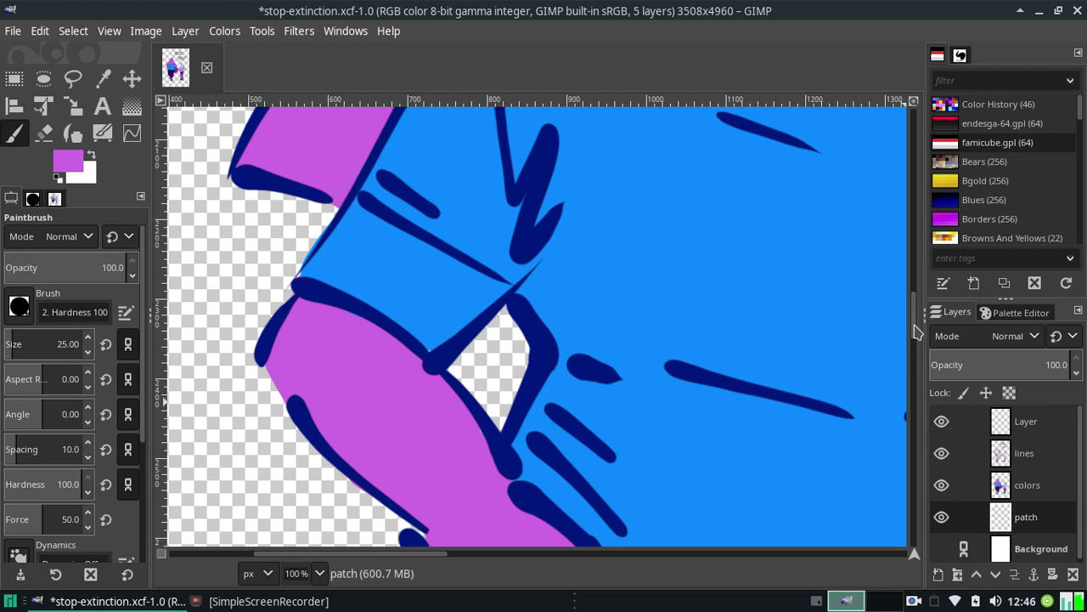
drag(915, 331, 915, 357)
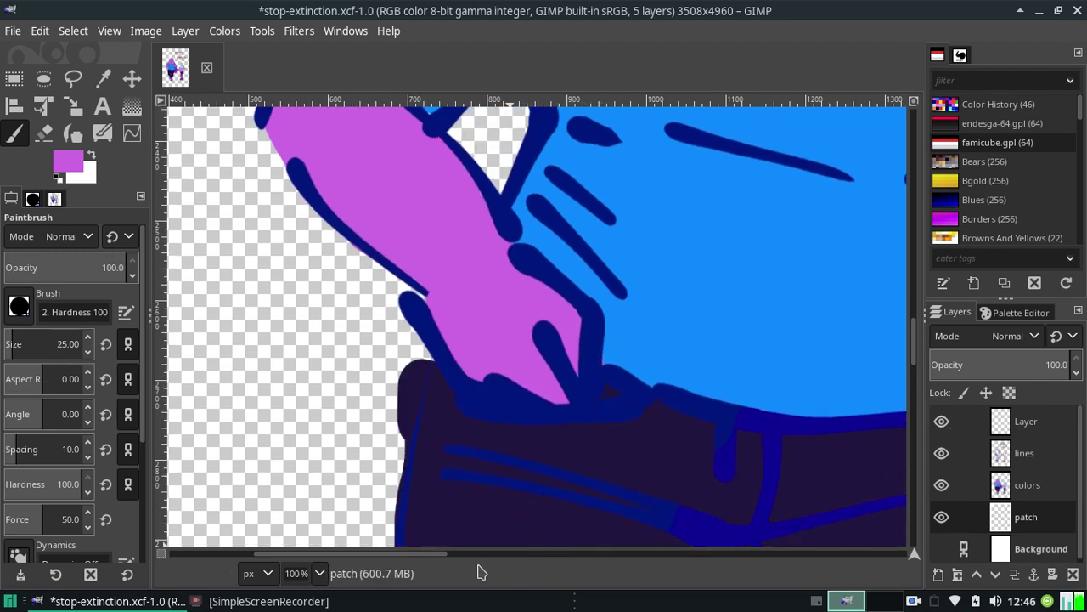
drag(429, 558, 561, 558)
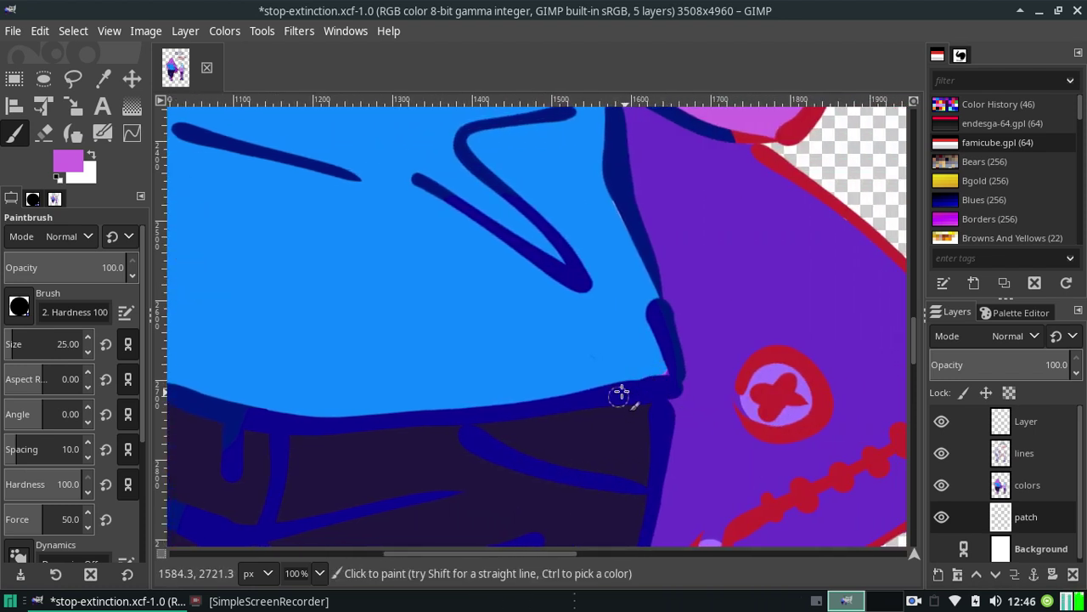
scroll(881, 358, up, 1)
scroll(881, 357, up, 5)
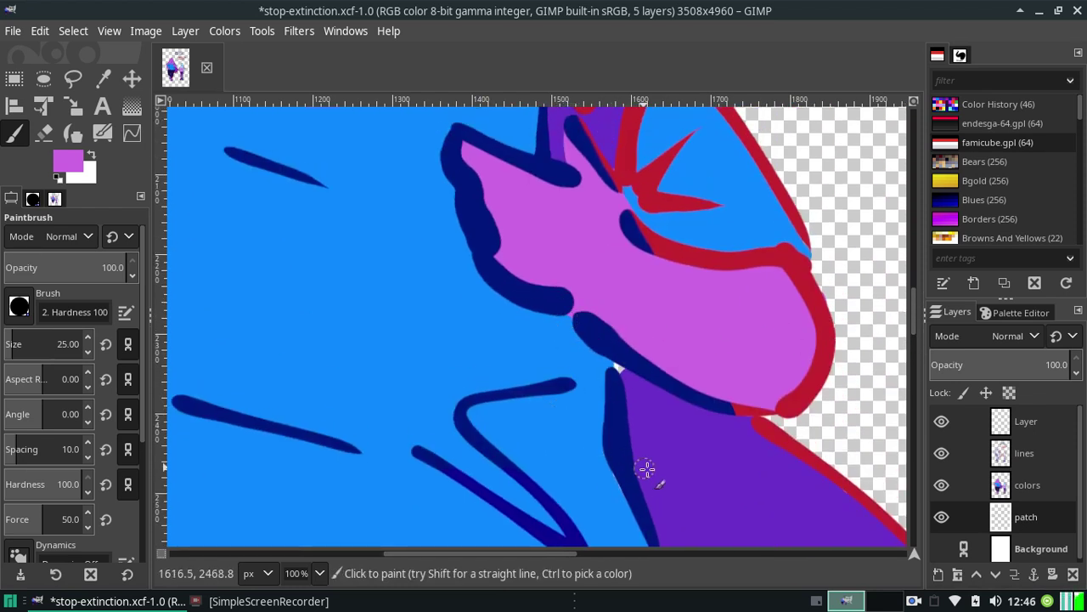
Pick blue #0a89ff and paint the pink sliver in the mouth on the colors layer
click(1005, 311)
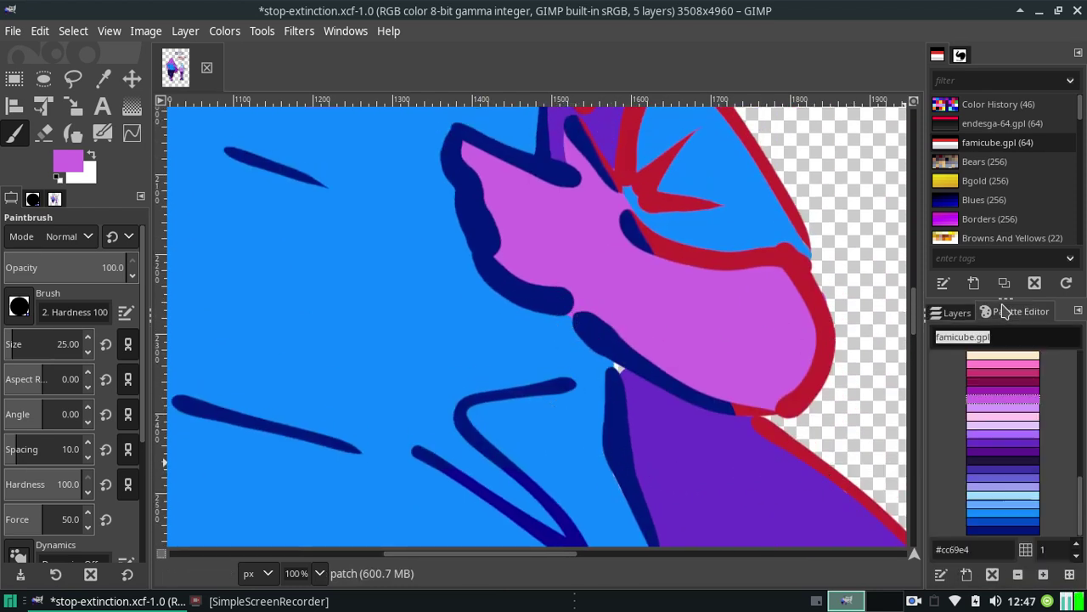
click(1014, 512)
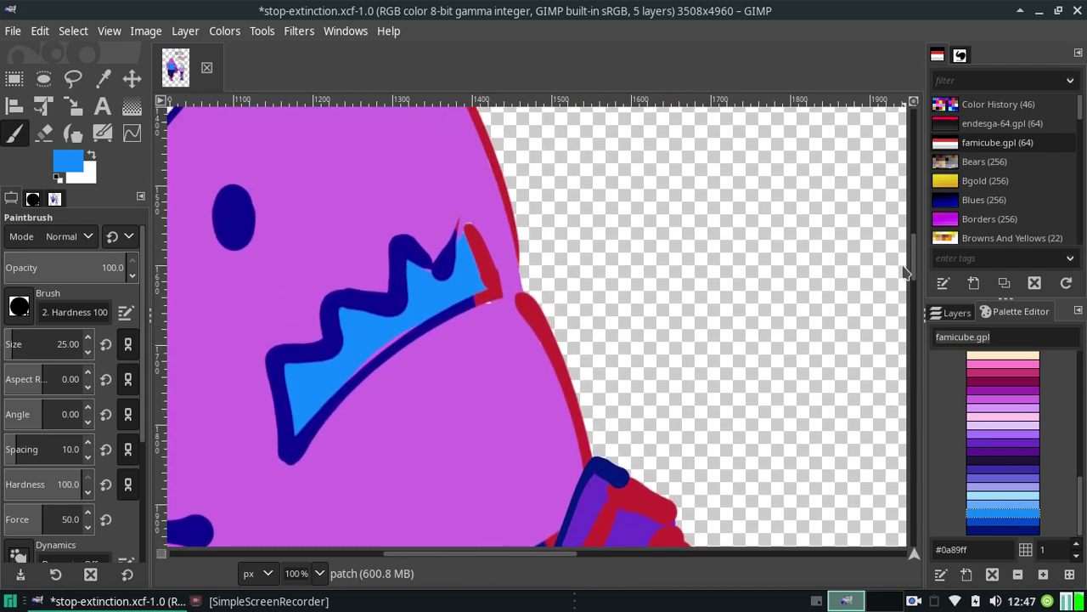
drag(912, 328, 906, 259)
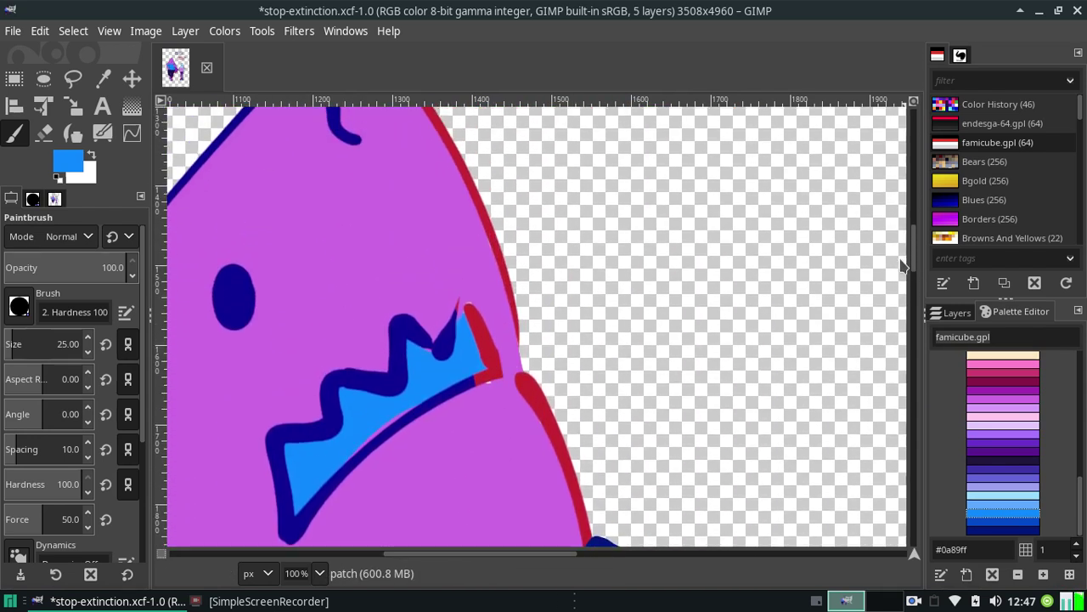
click(982, 399)
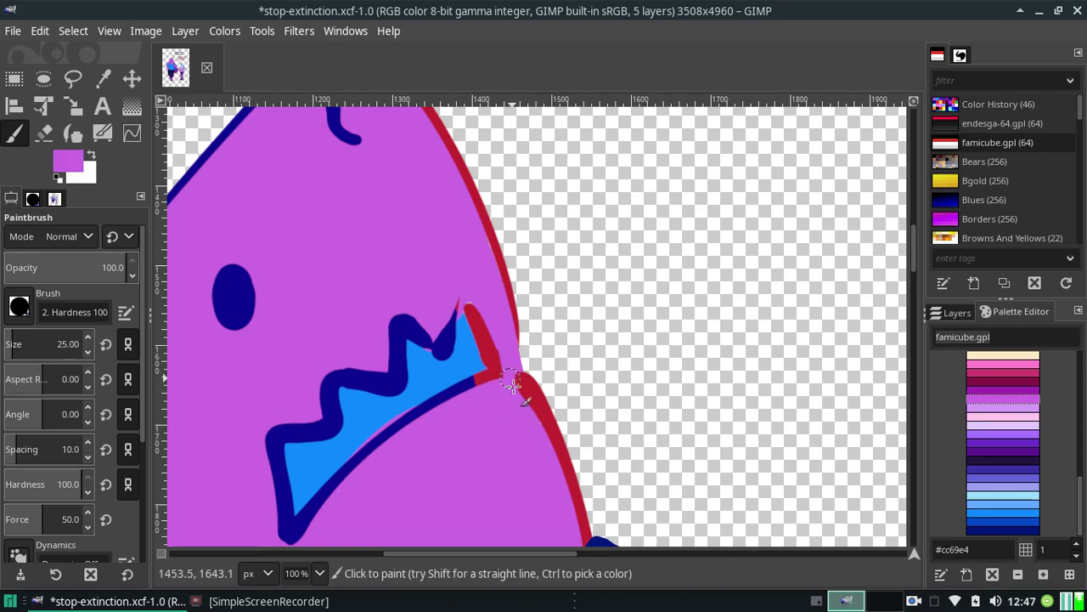
drag(510, 553, 469, 553)
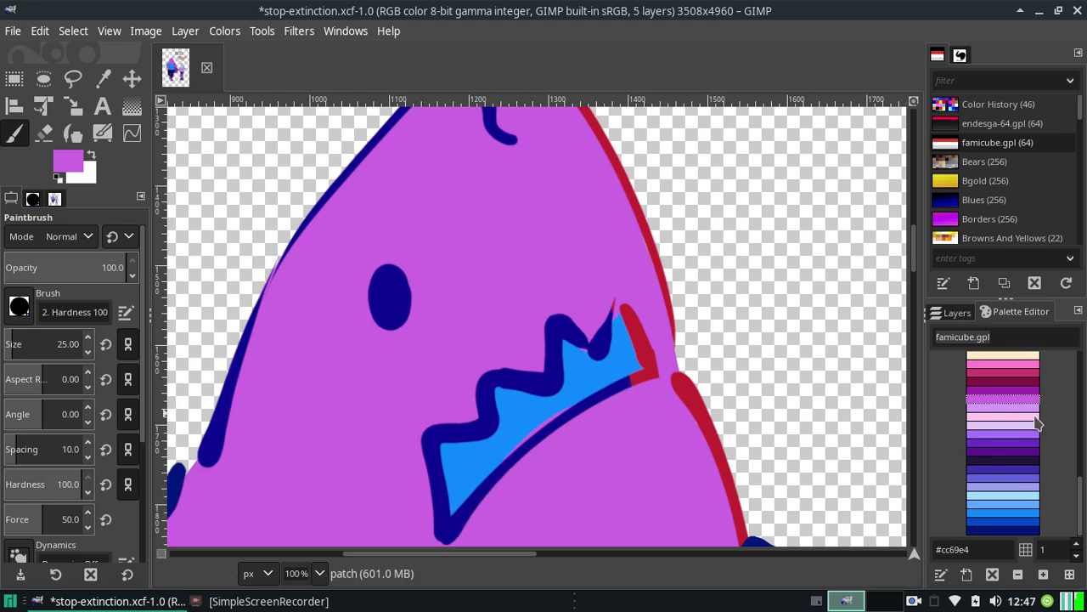
click(990, 513)
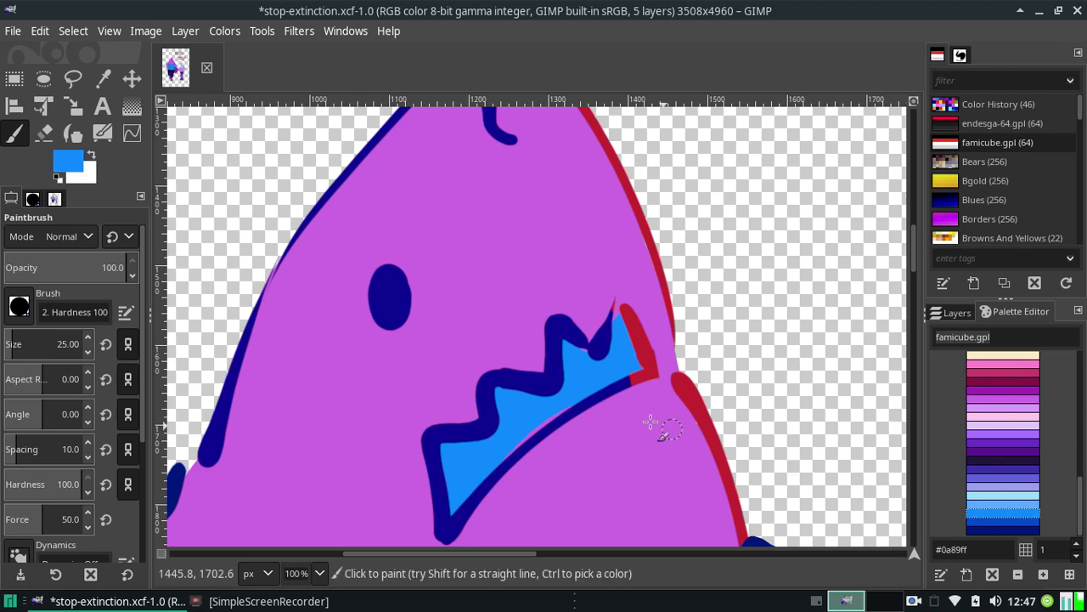
click(960, 322)
click(1020, 485)
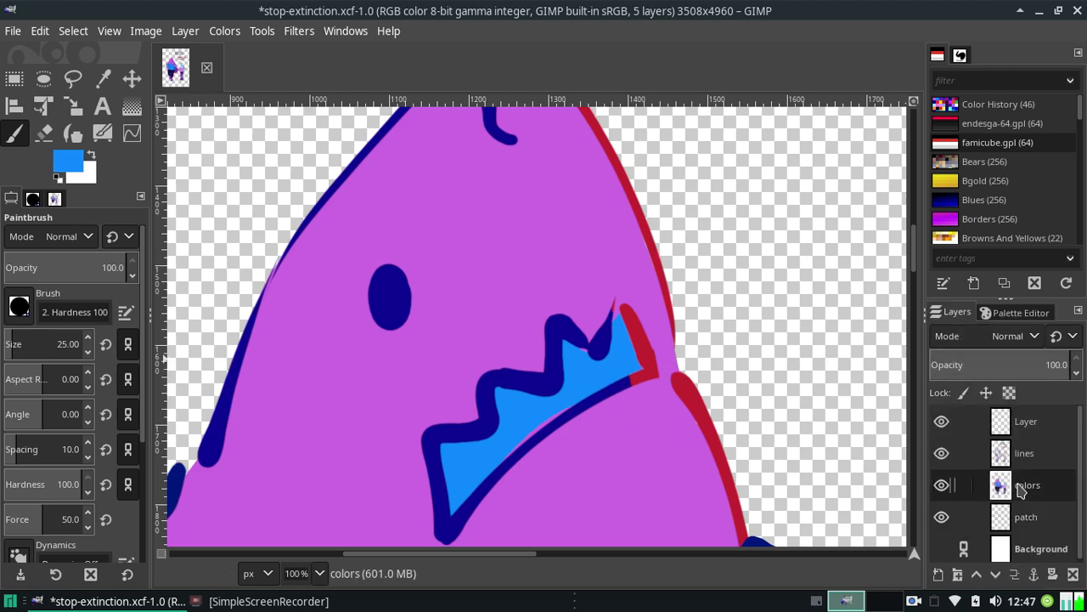
drag(501, 463, 569, 353)
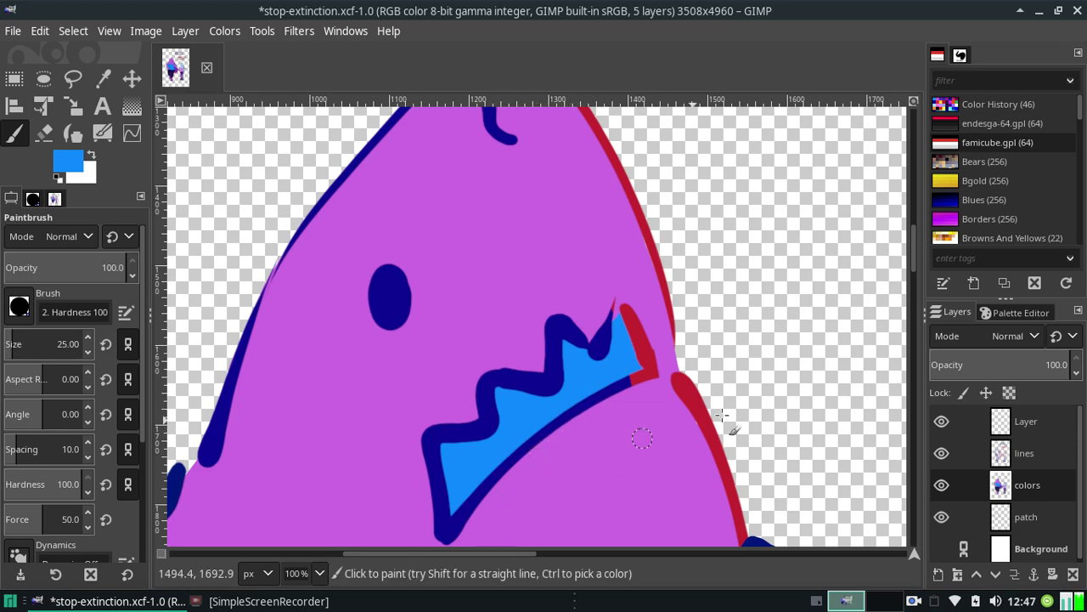
drag(916, 253, 887, 454)
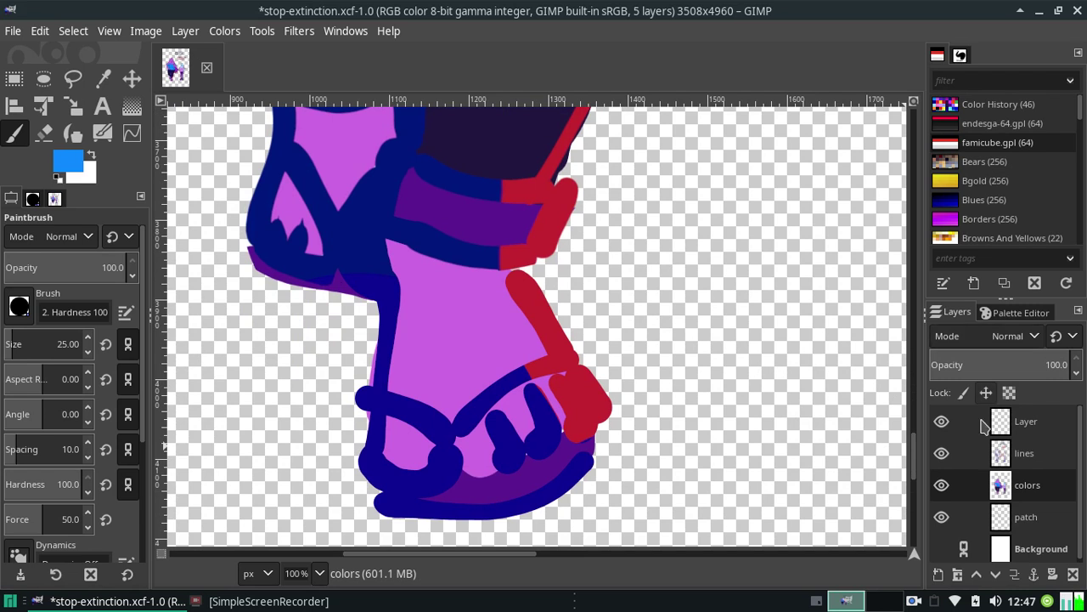
Back on the patch layer, pick light purple and pan across the canvas
click(1011, 517)
click(991, 315)
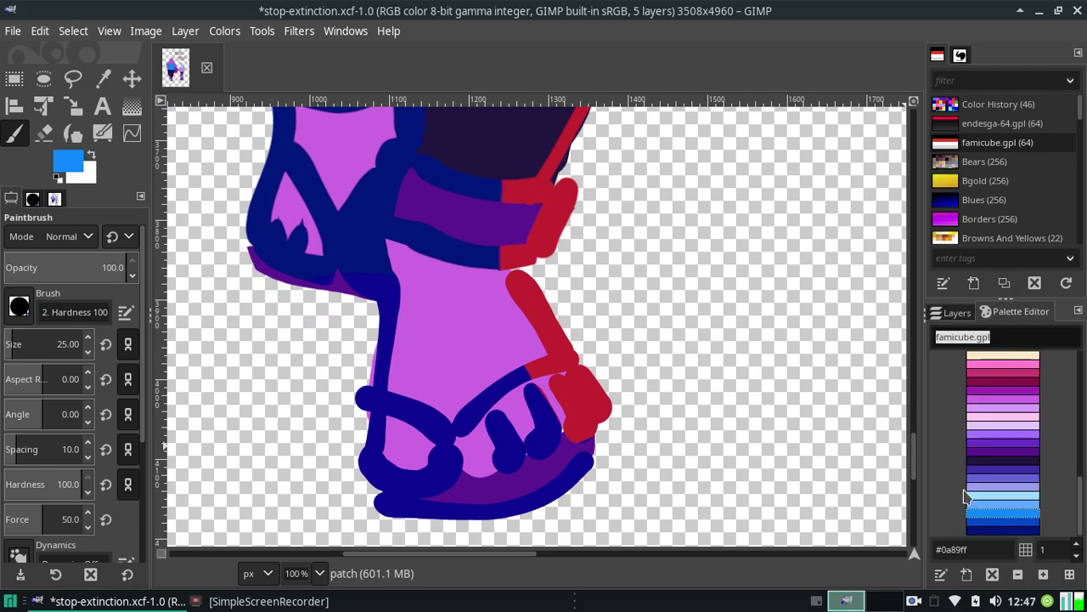
click(996, 434)
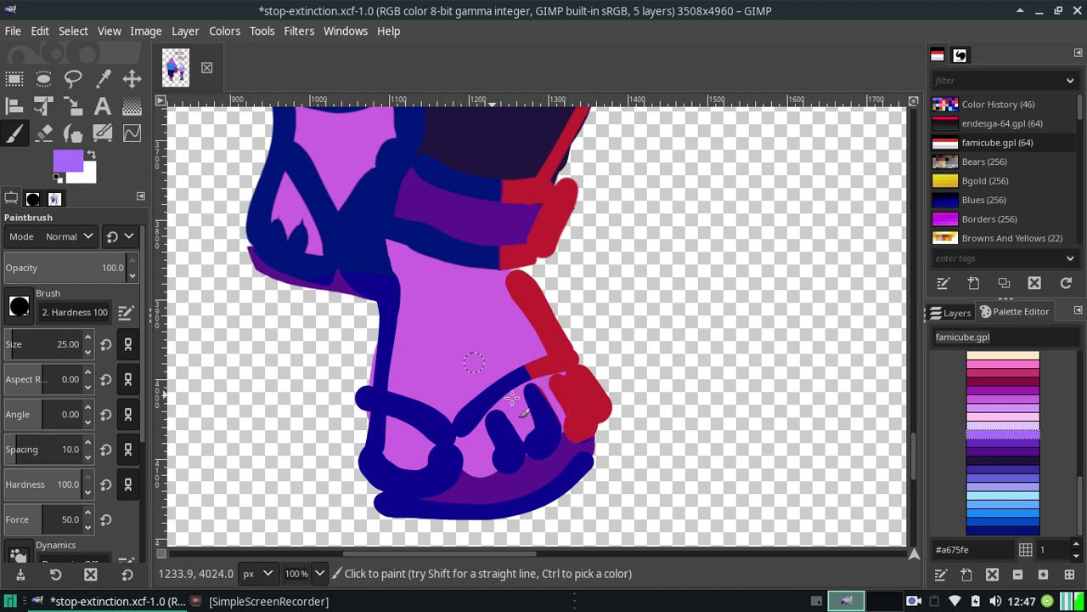
scroll(463, 559, left, 5)
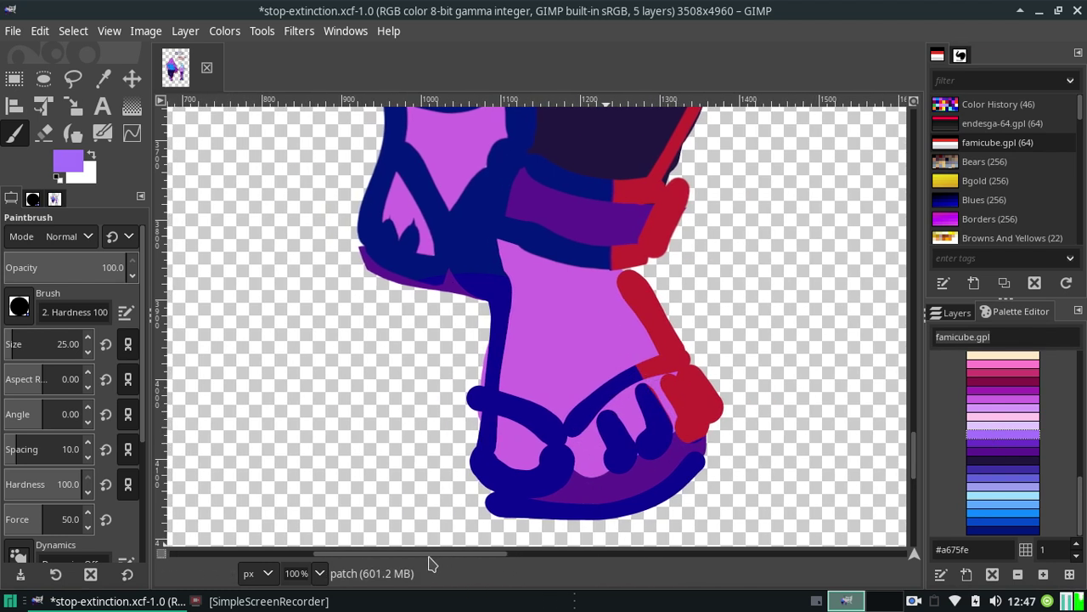
mouse_move(914, 450)
mouse_down()
mouse_move(902, 333)
mouse_move(841, 258)
mouse_up()
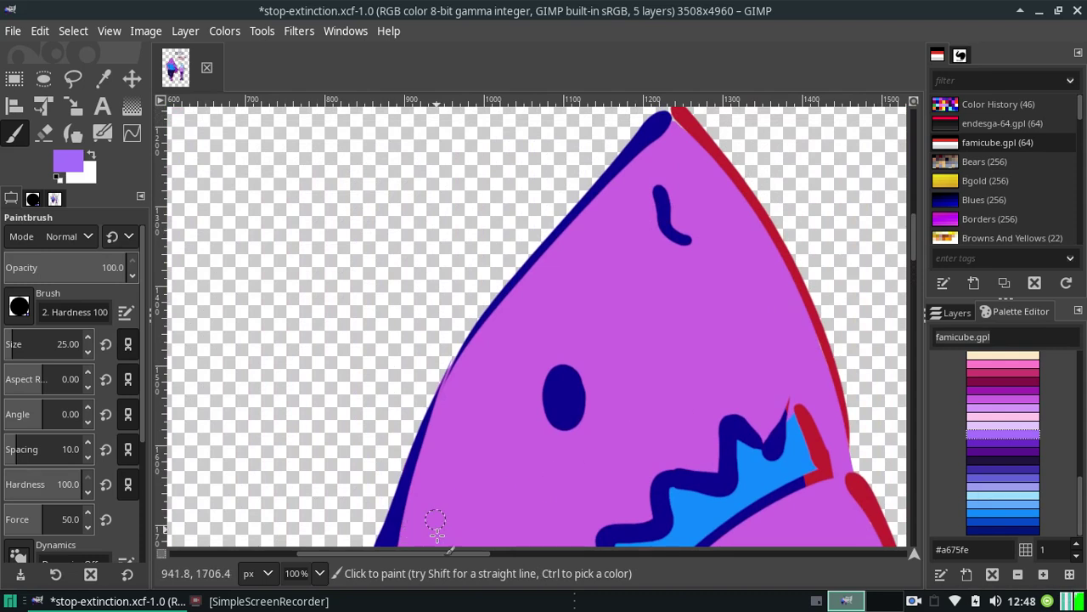
drag(437, 553, 794, 585)
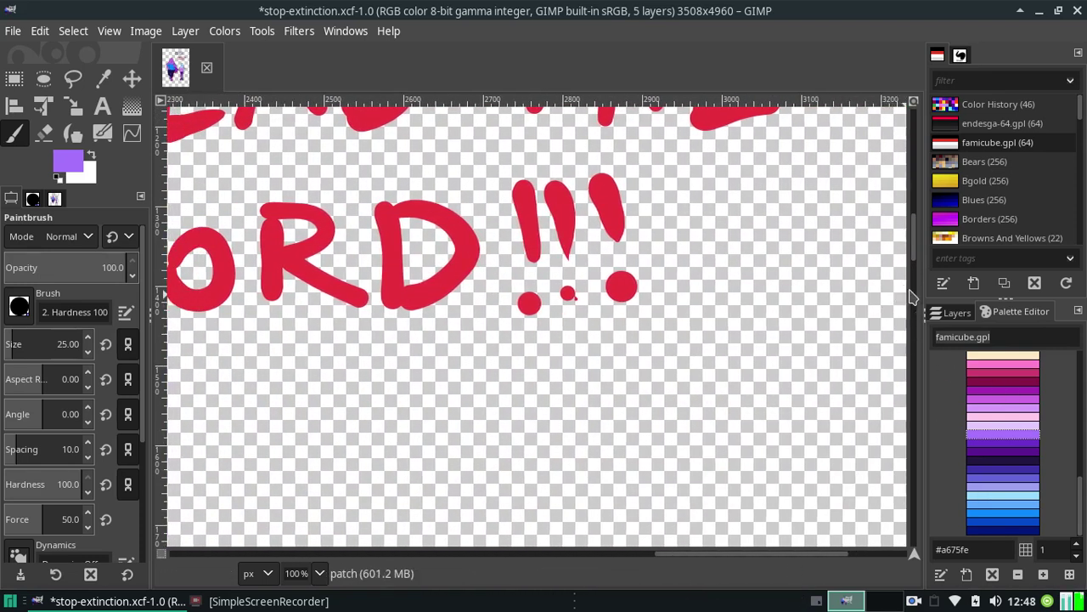
Pick light blue, make the colors layer active, and select the brush size field
drag(910, 249, 916, 316)
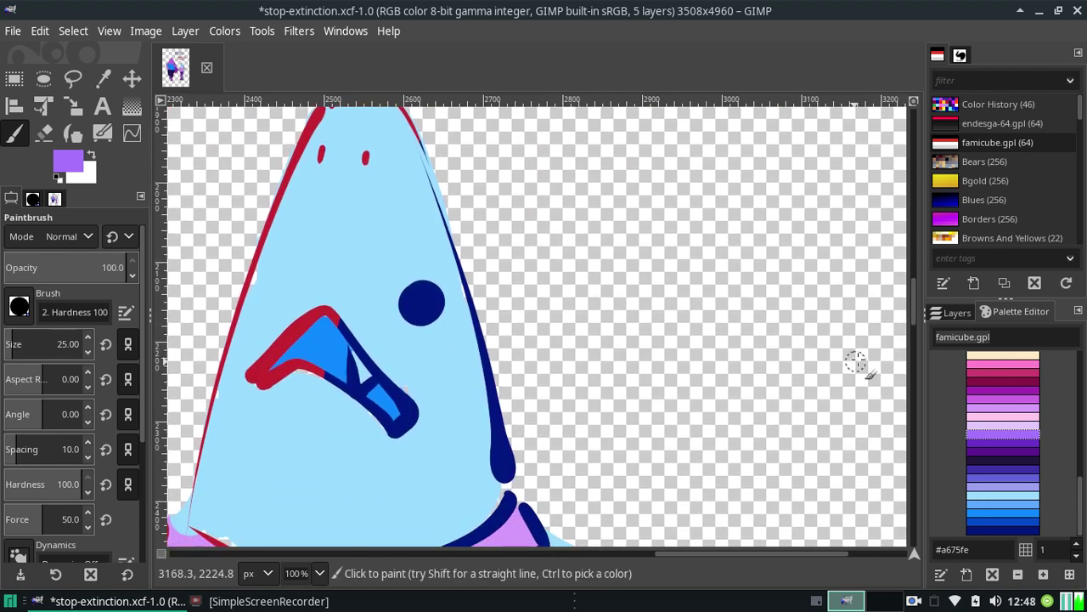
click(993, 500)
click(955, 312)
click(1003, 485)
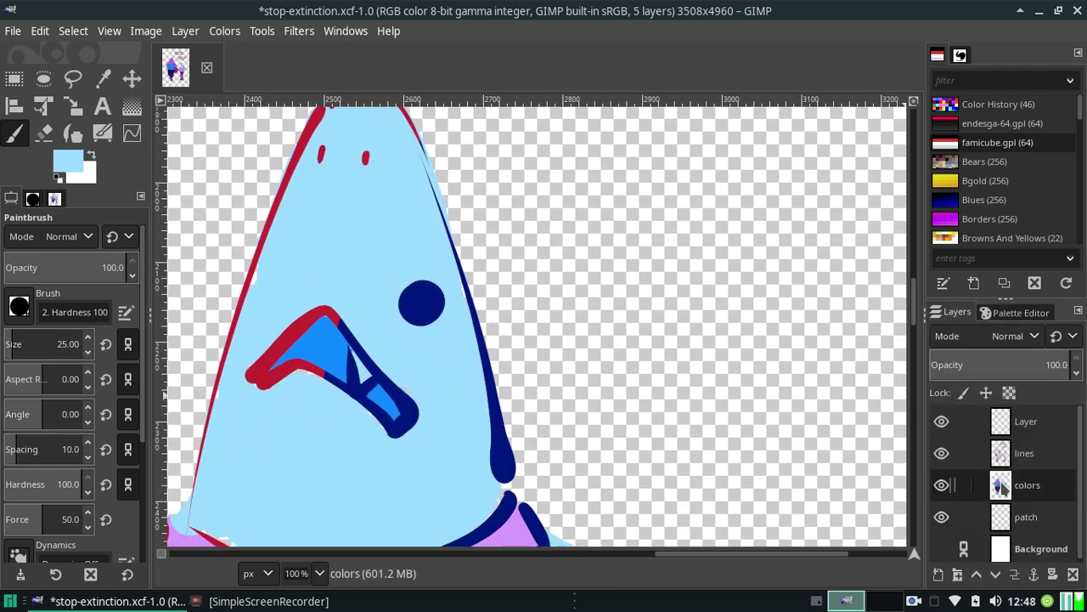
double_click(63, 343)
text(10)
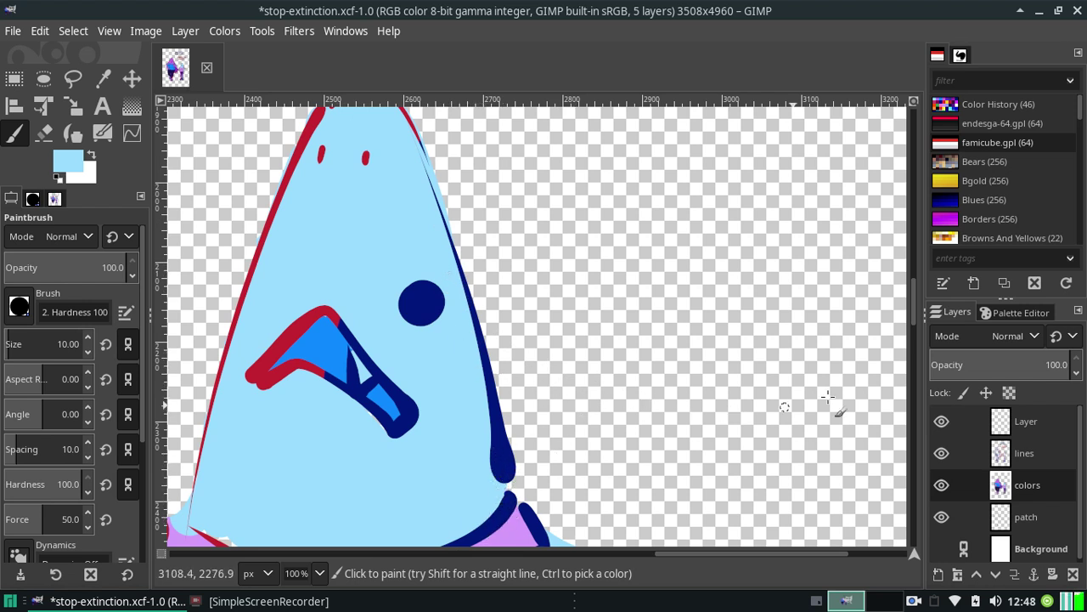
Scroll the canvas to the top of the shark's head and switch to the Eraser
scroll(917, 308, down, 3)
scroll(920, 312, down, 1)
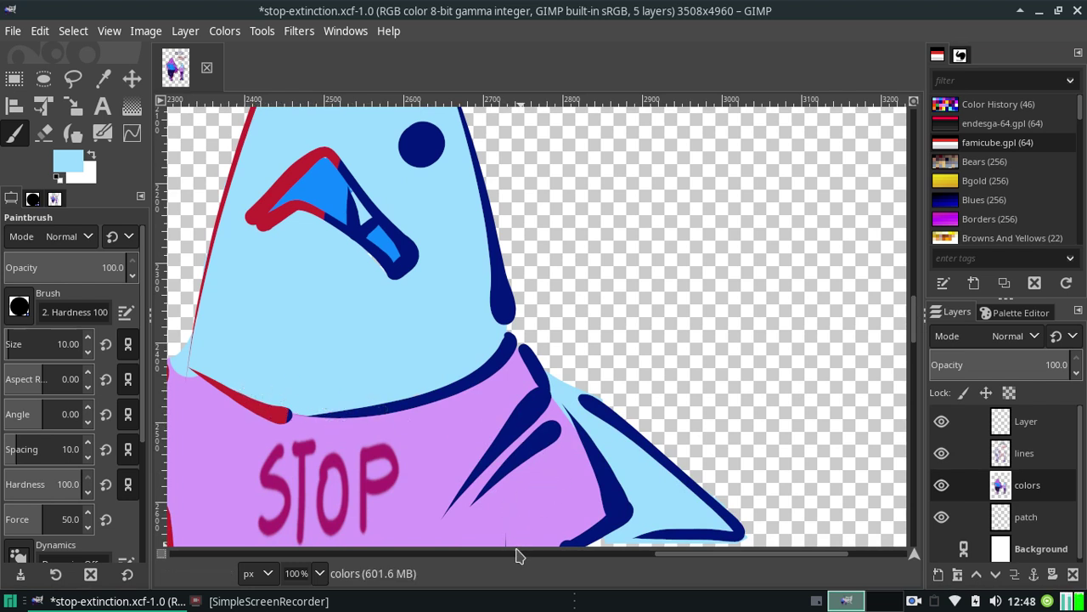
drag(516, 554, 713, 571)
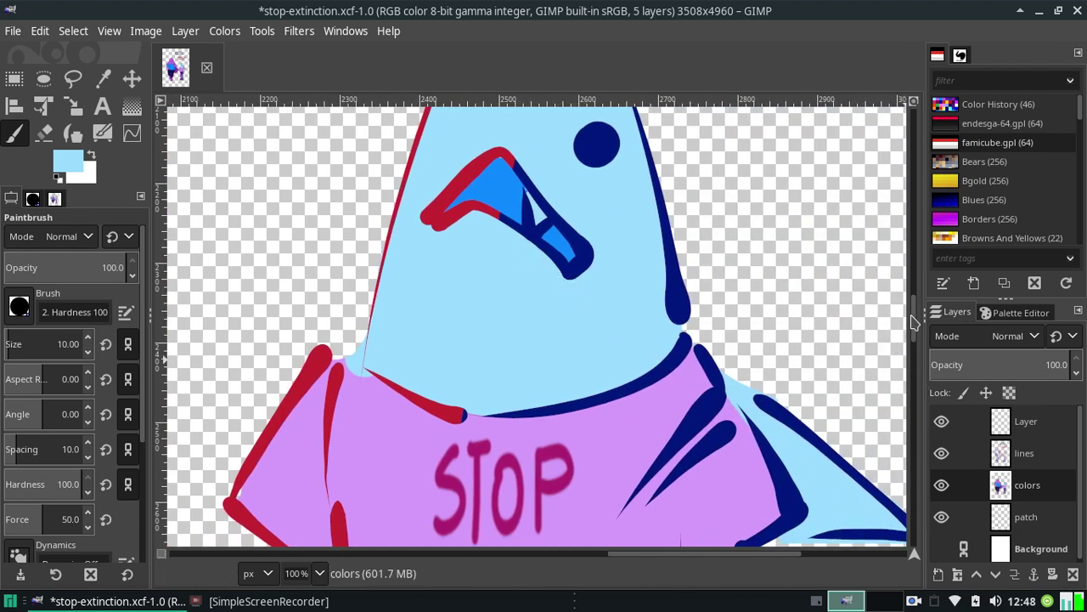
drag(911, 321, 914, 301)
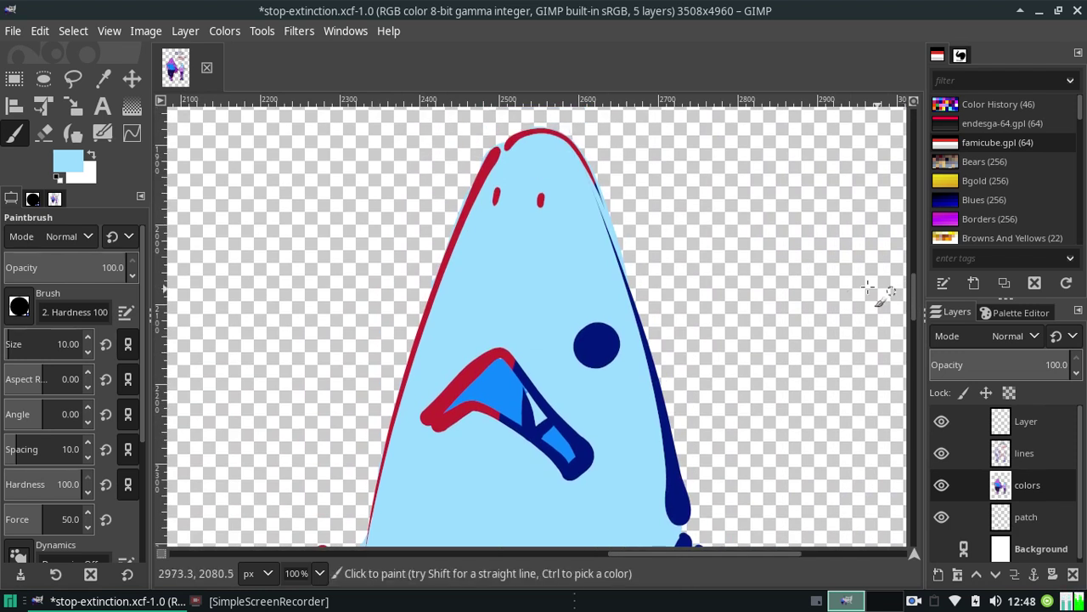
click(44, 132)
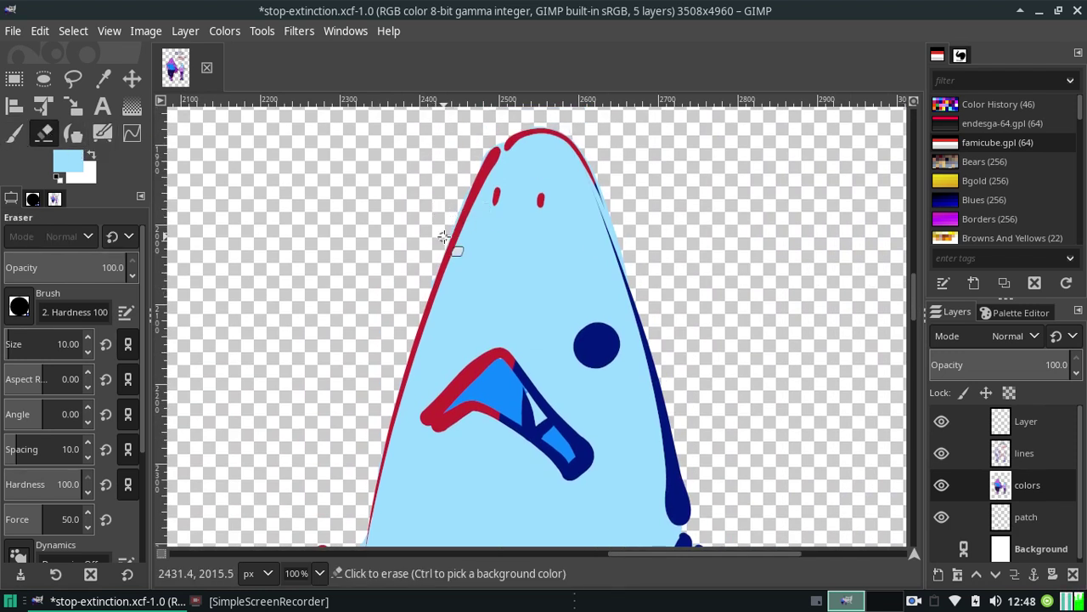
Erase along the red outline at the top of the shark's head
click(447, 241)
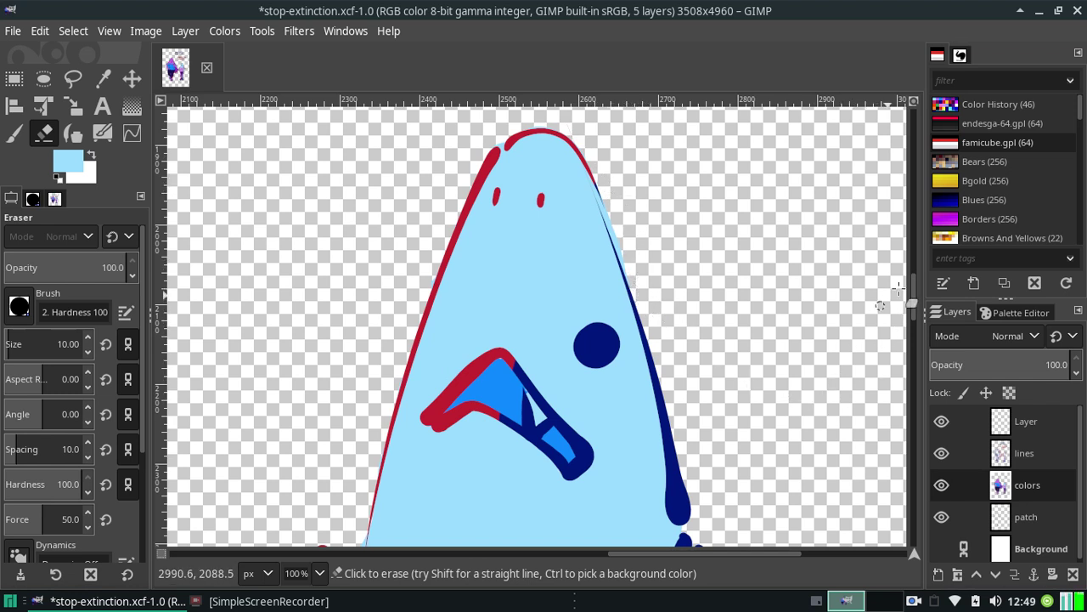
scroll(899, 289, down, 5)
scroll(901, 305, down, 1)
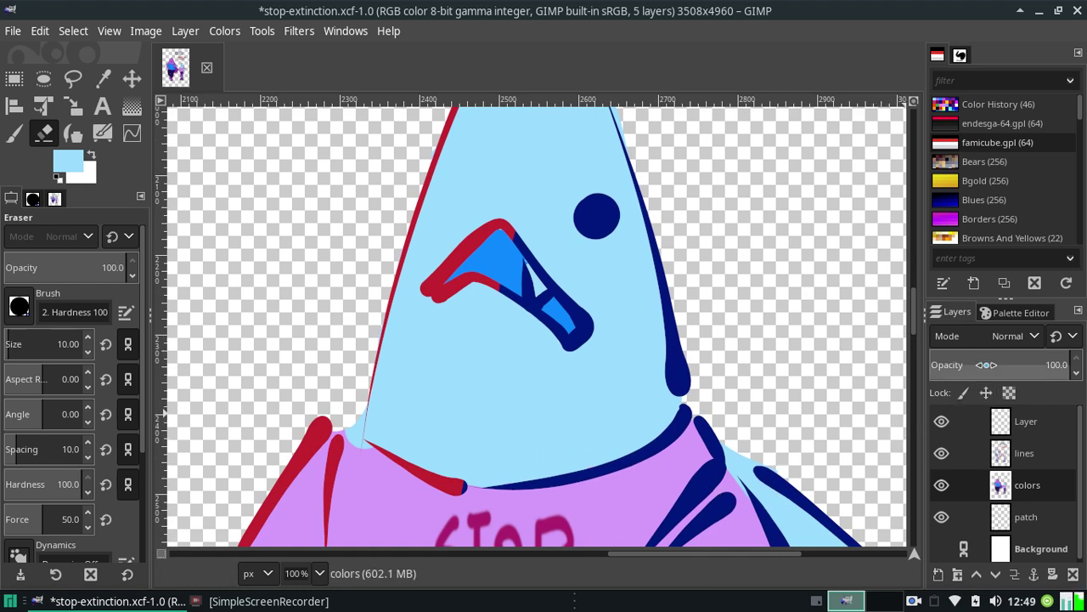
Show the famicube palette, try Ink and another tool, then return to the Paintbrush
click(1008, 313)
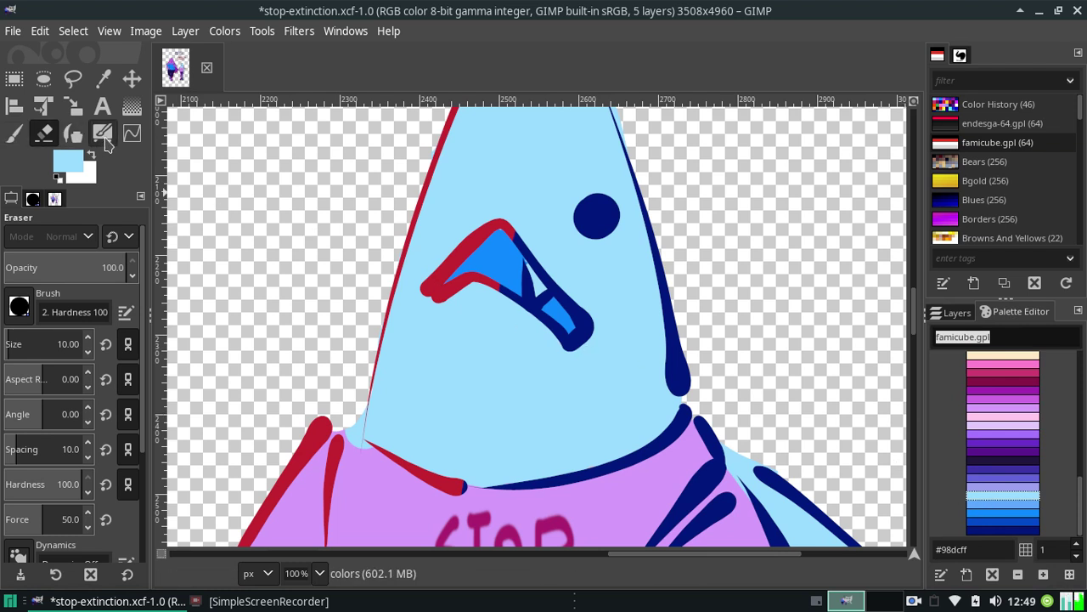
click(102, 135)
click(73, 133)
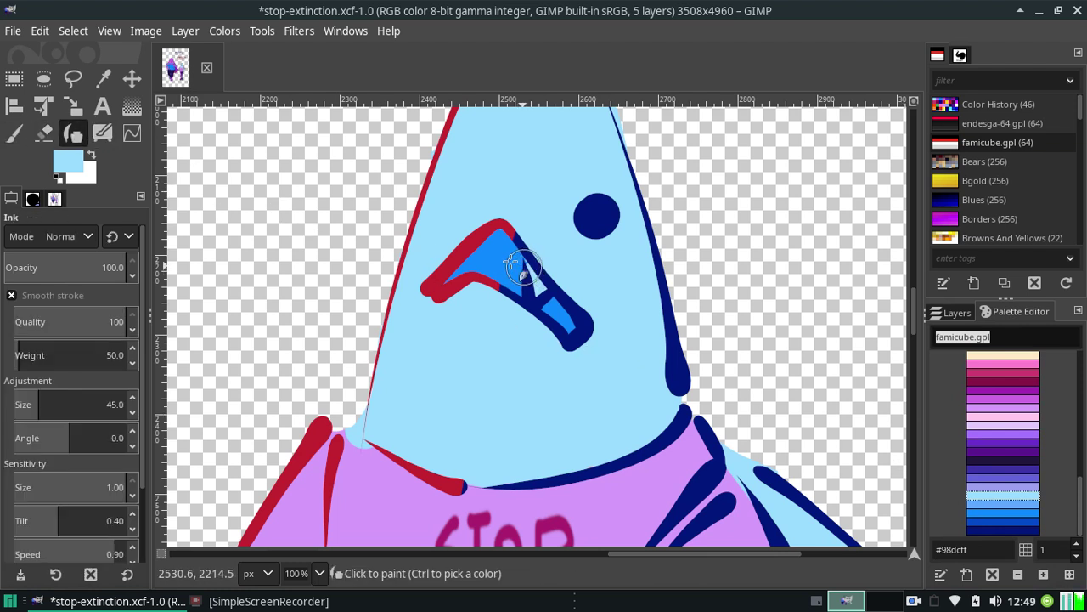
click(14, 134)
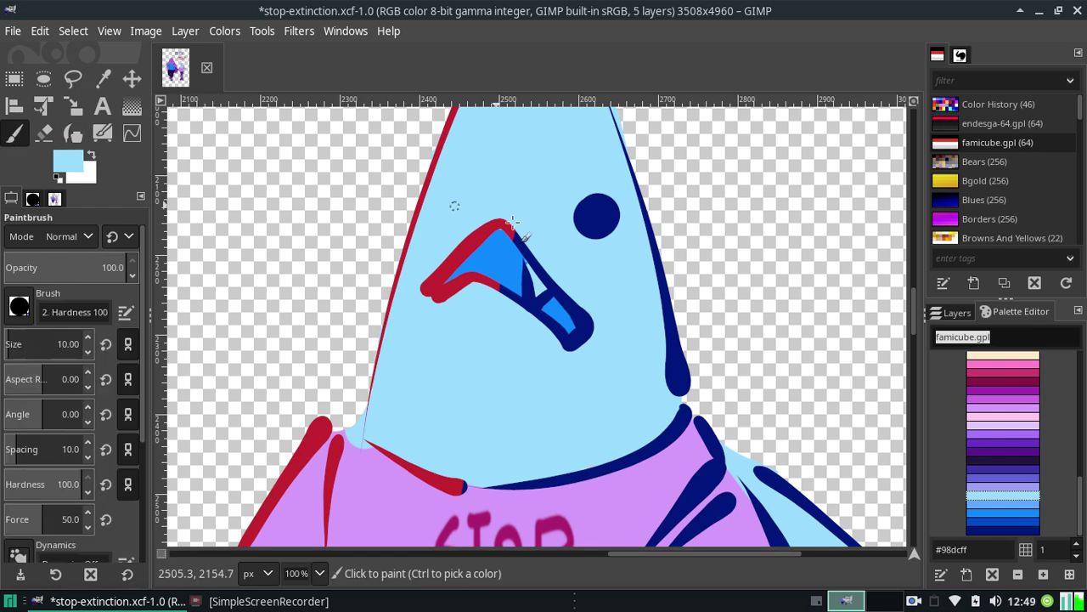
click(527, 259)
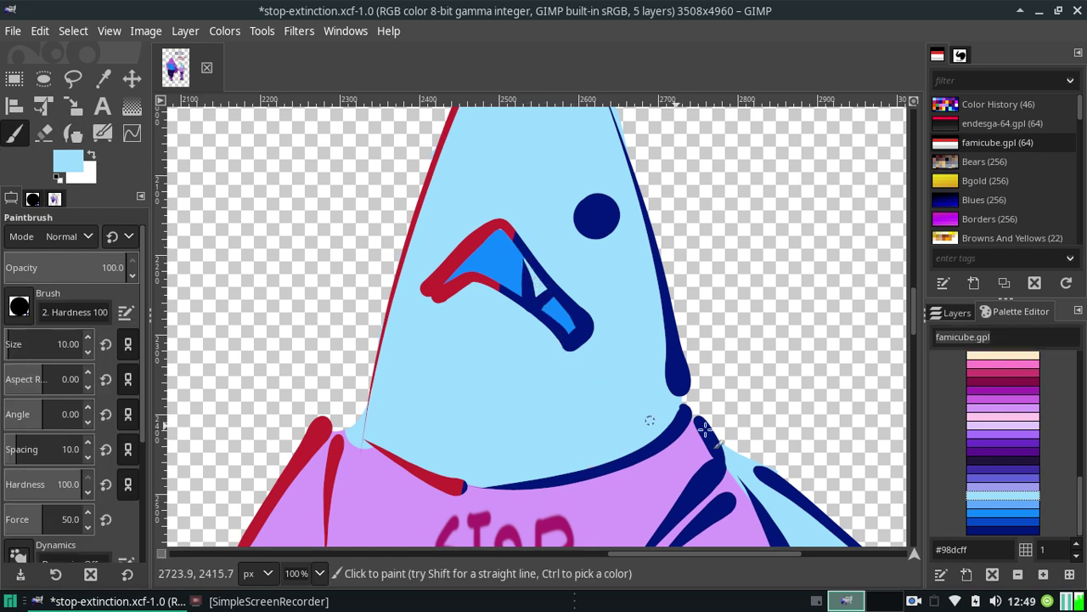
drag(914, 318, 916, 370)
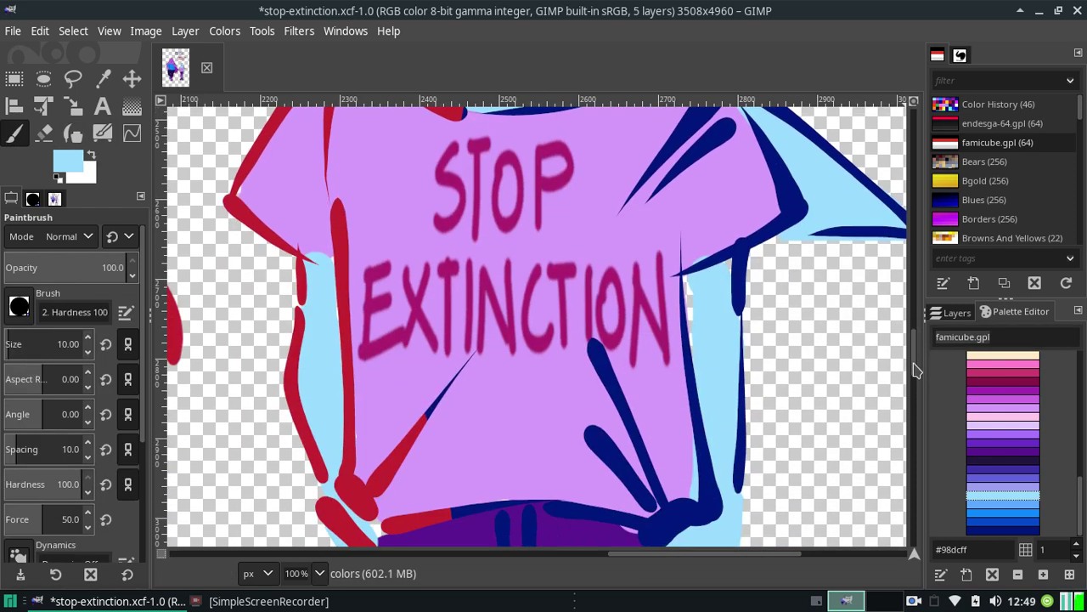
Fill the gap beside the navy outline at the shirt's right edge with light blue
drag(687, 278, 696, 290)
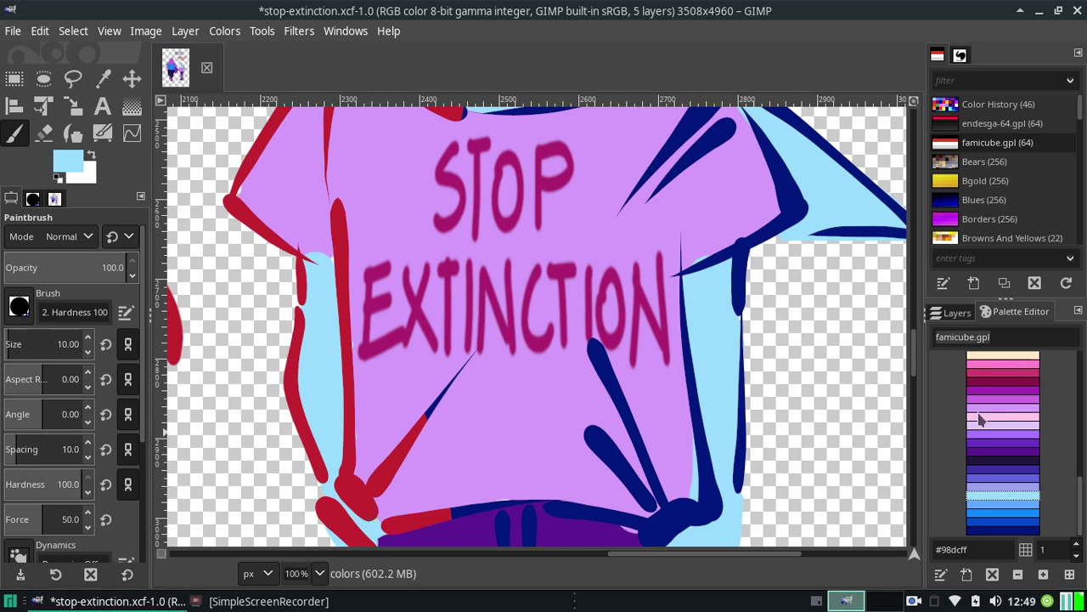
click(958, 313)
click(994, 517)
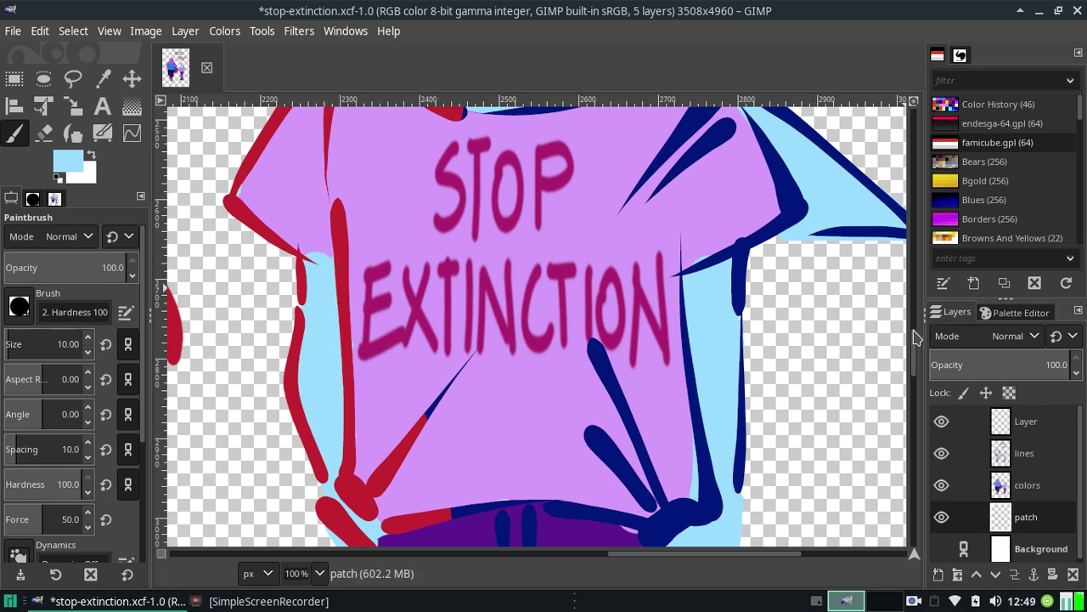
scroll(917, 335, up, 3)
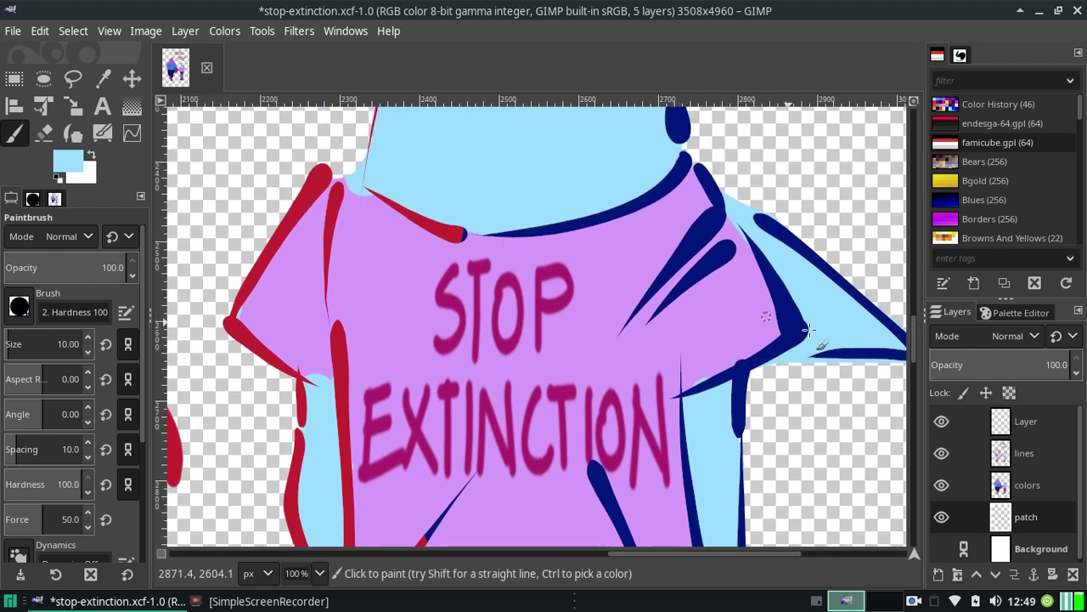
scroll(918, 357, down, 2)
scroll(917, 357, down, 8)
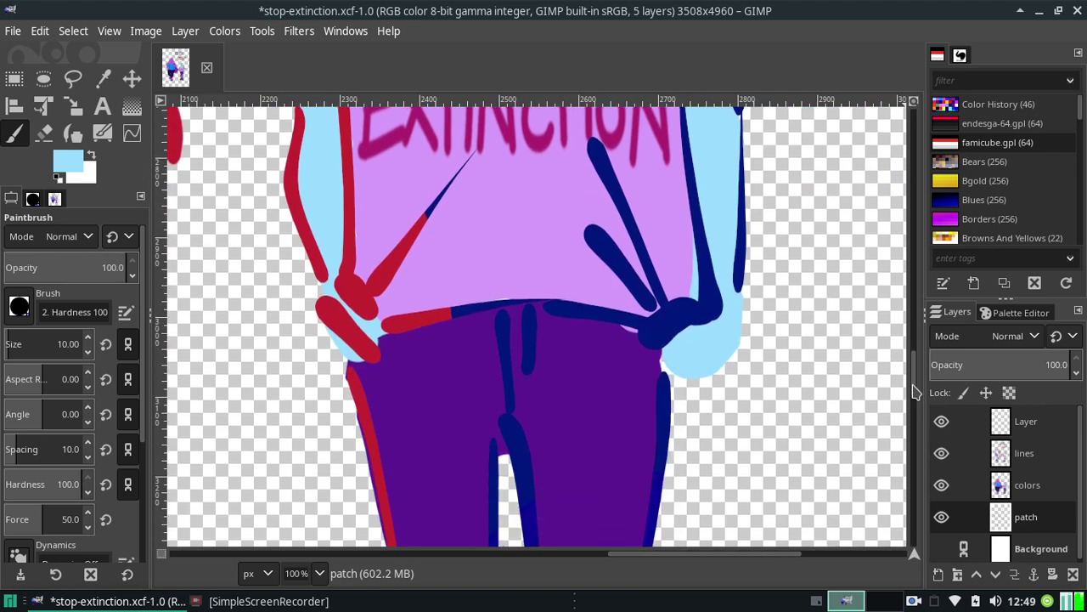
scroll(918, 357, down, 2)
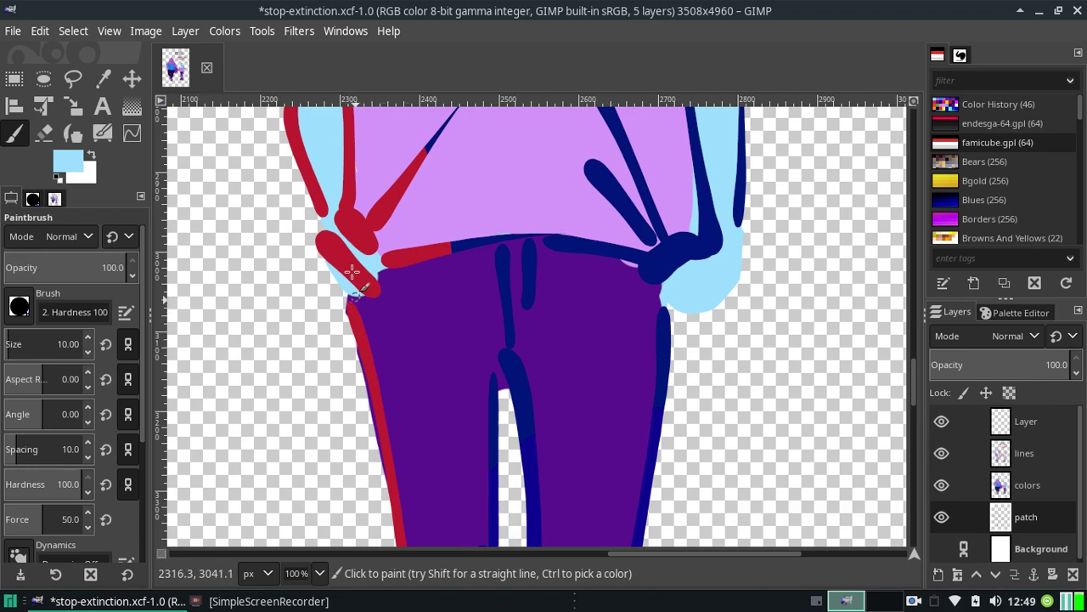
drag(913, 395, 911, 441)
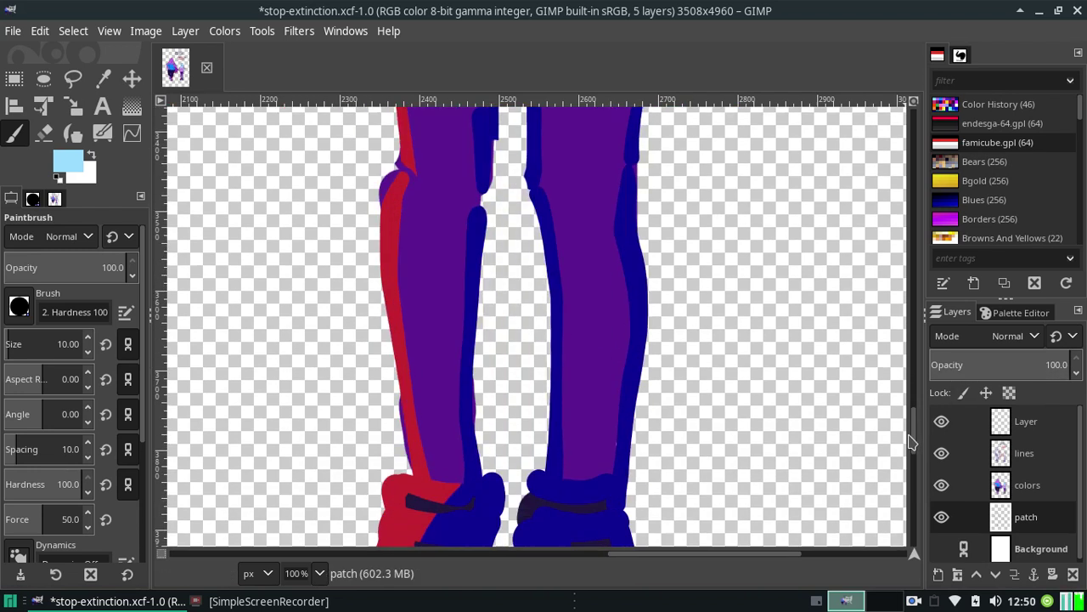
scroll(911, 441, down, 5)
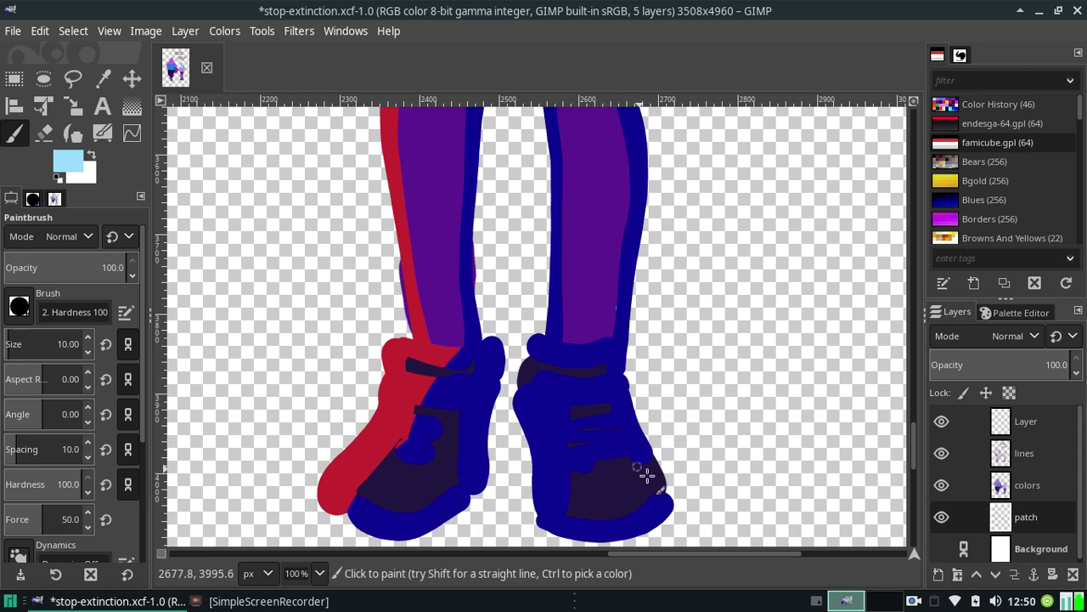
On the patch layer, load dark purple #5a1991 from the famicube palette
click(1013, 495)
click(1010, 523)
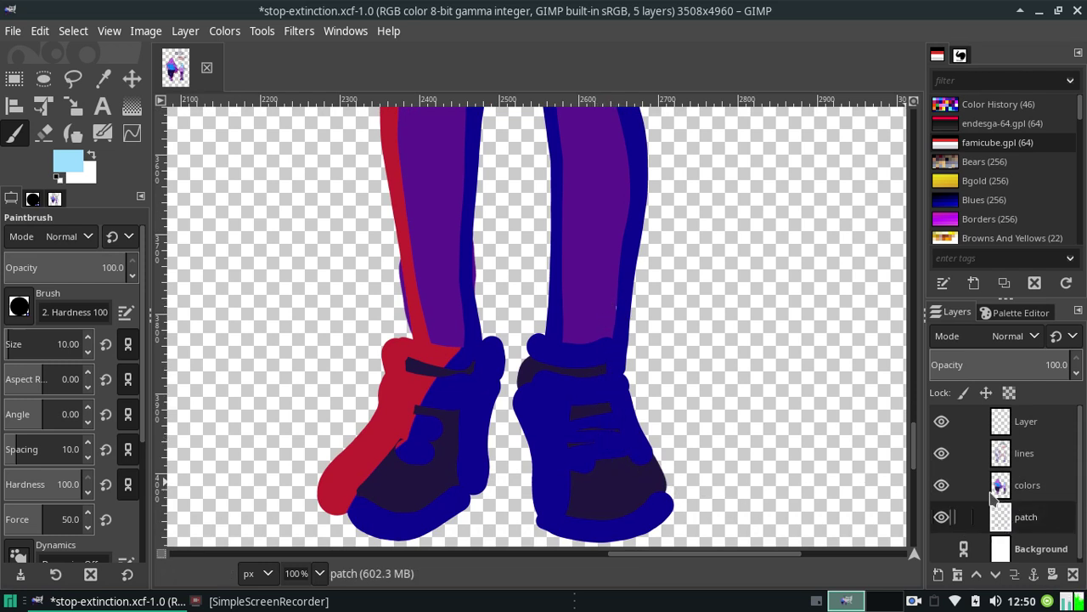
click(989, 314)
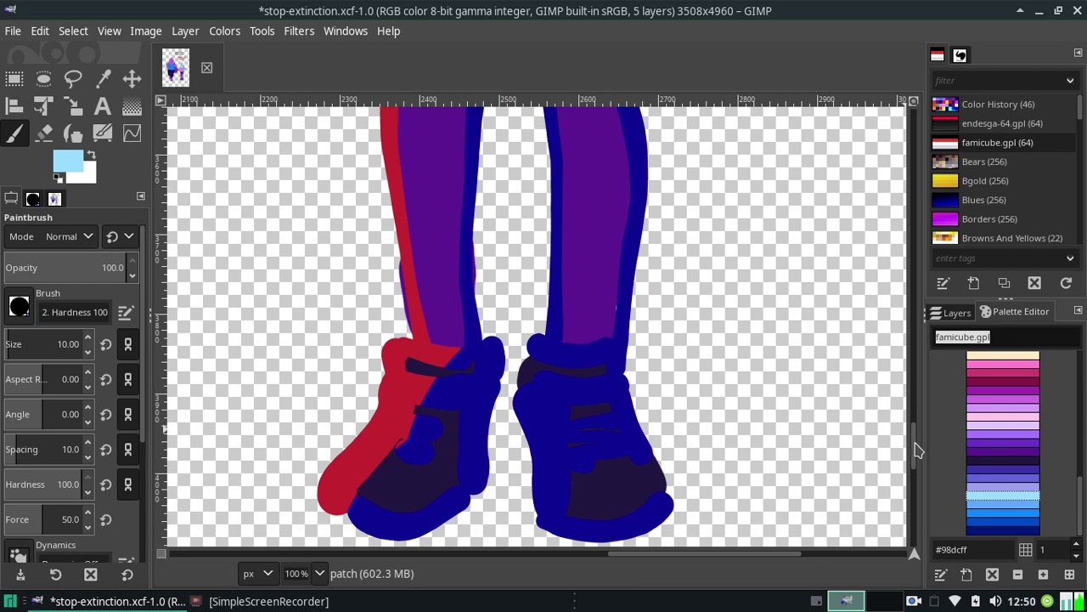
click(980, 453)
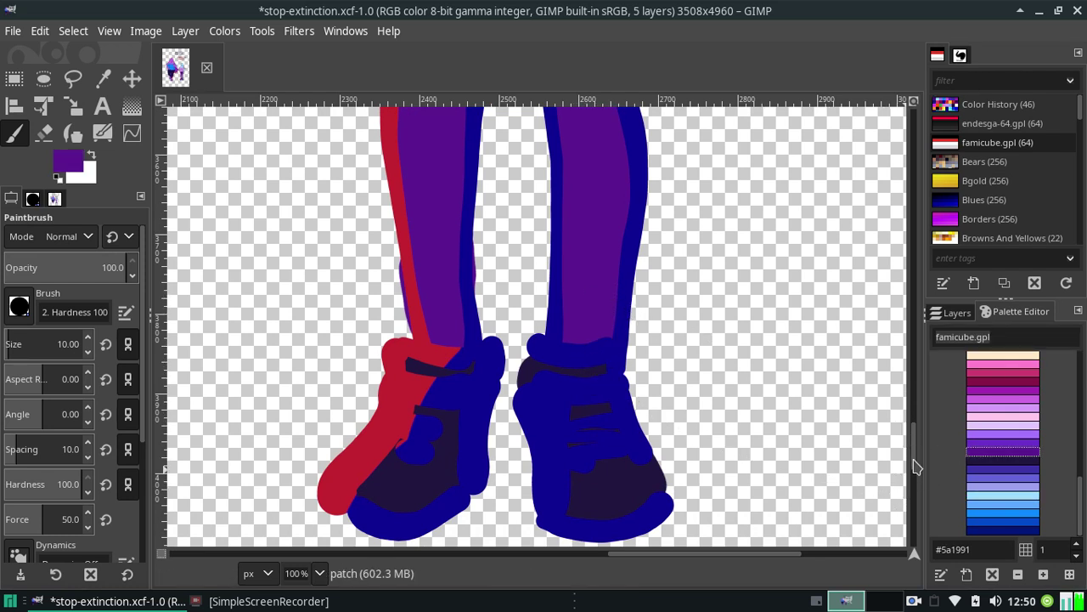
On the colors layer, fill the gap between waistband and hand with purple
drag(915, 466, 917, 419)
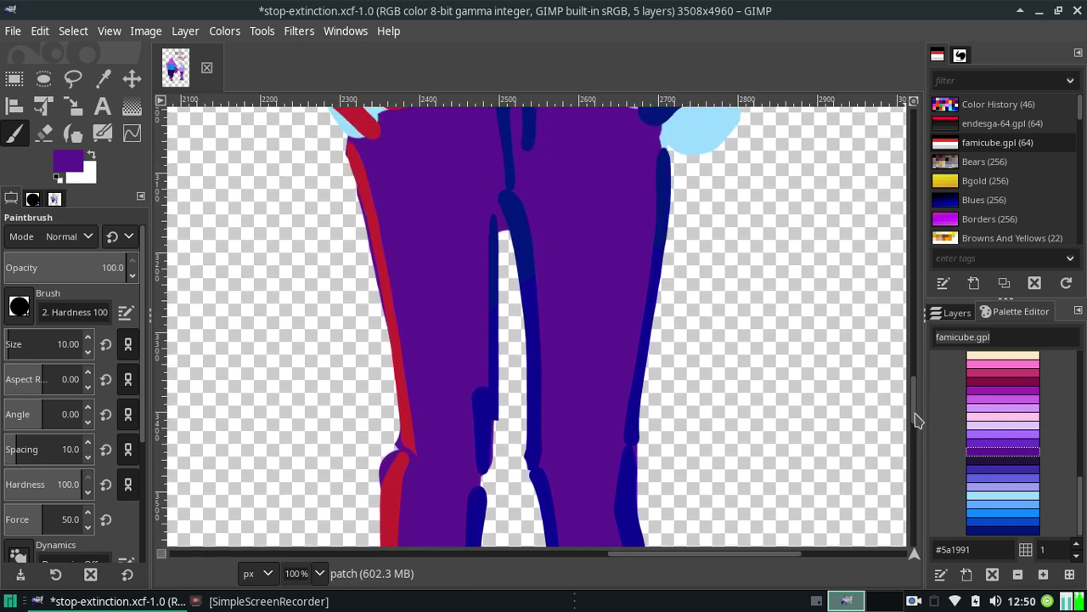
drag(916, 419, 916, 386)
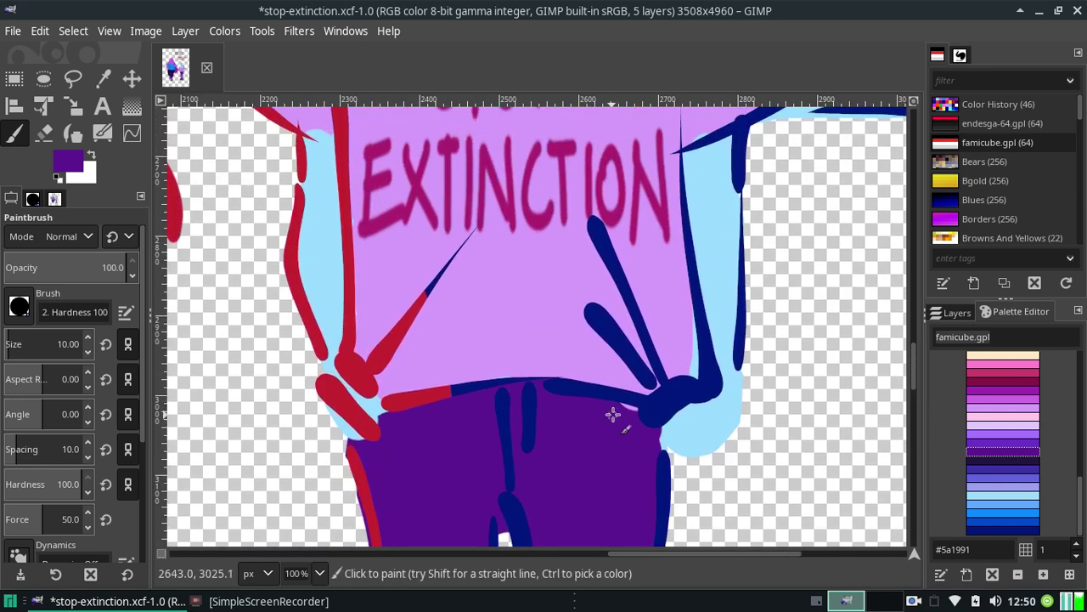
click(957, 311)
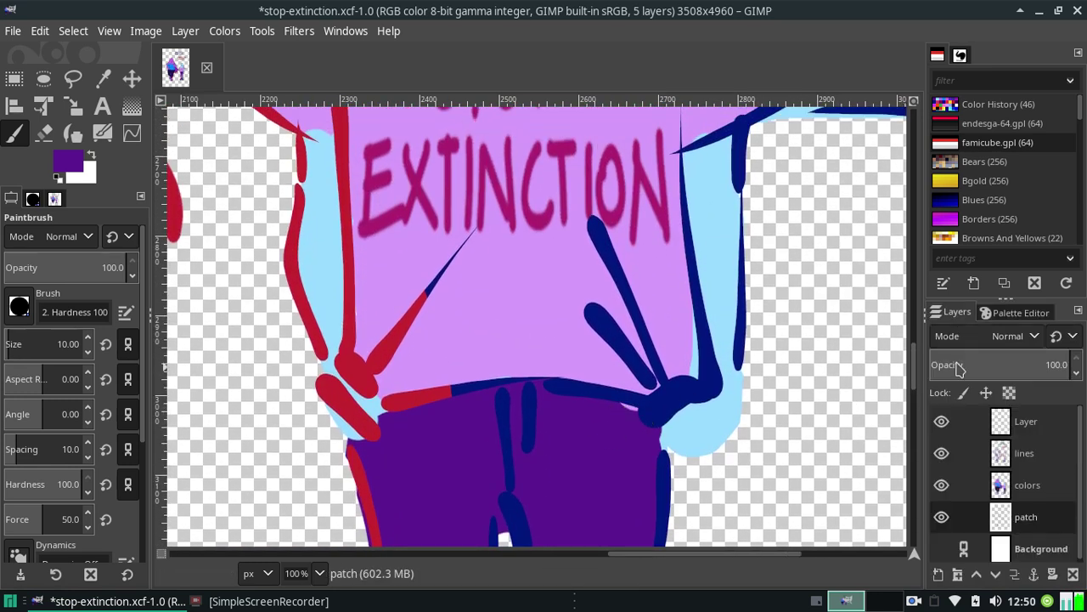
click(996, 486)
drag(600, 401, 631, 410)
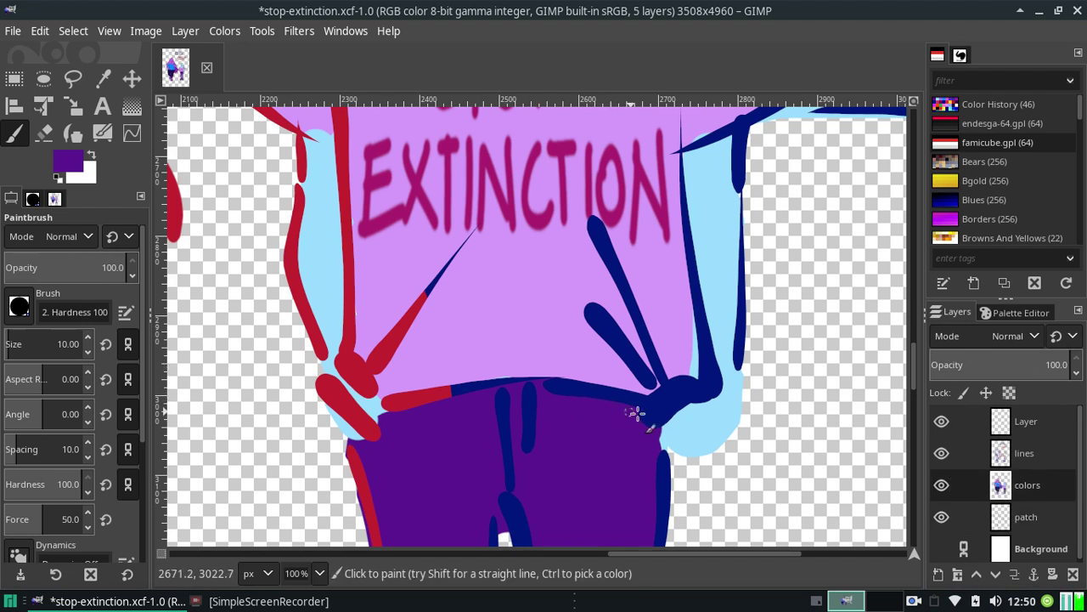
Choose light lavender #d59cfc from the palette and fill the light-blue collar gap
click(1017, 313)
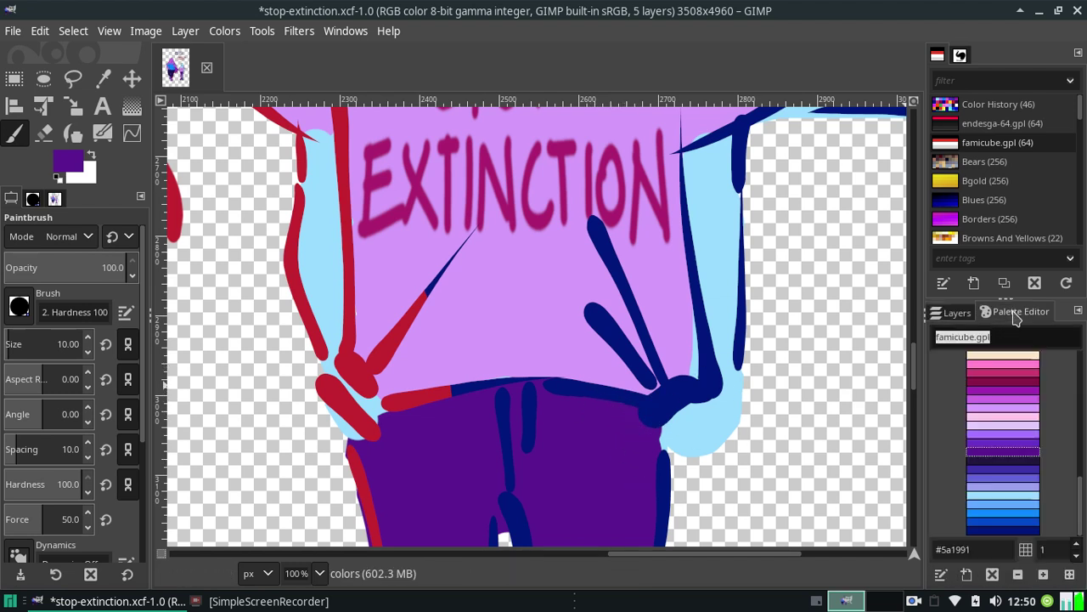
click(997, 434)
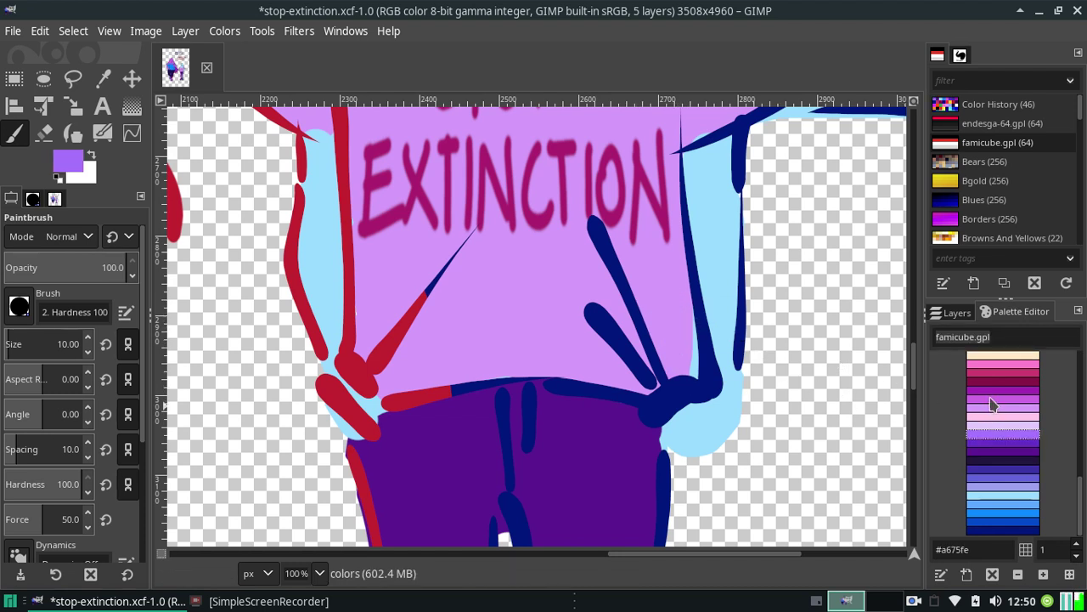
click(990, 365)
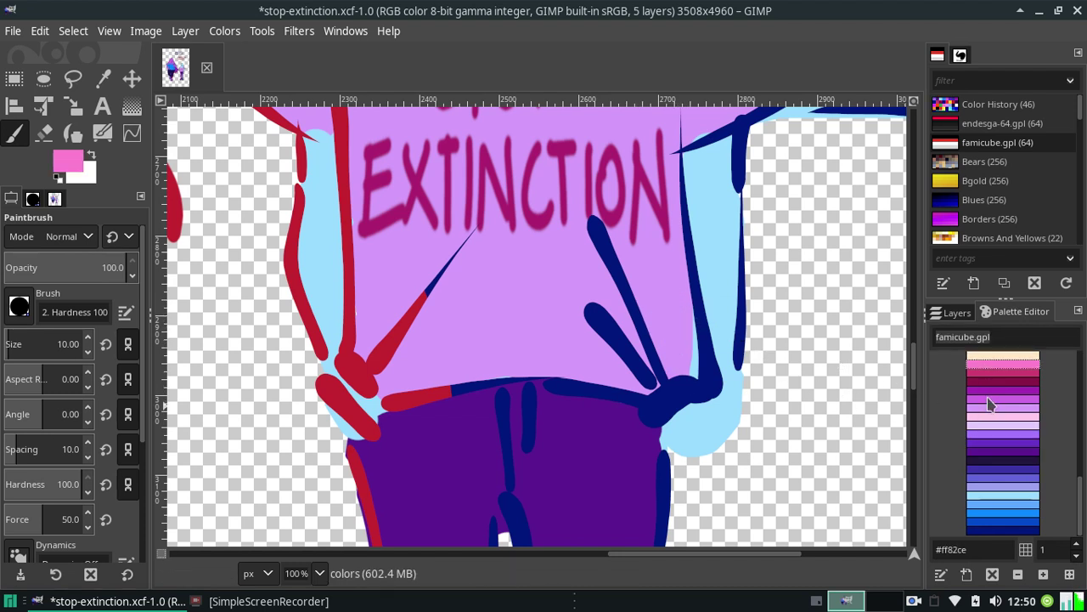
click(990, 406)
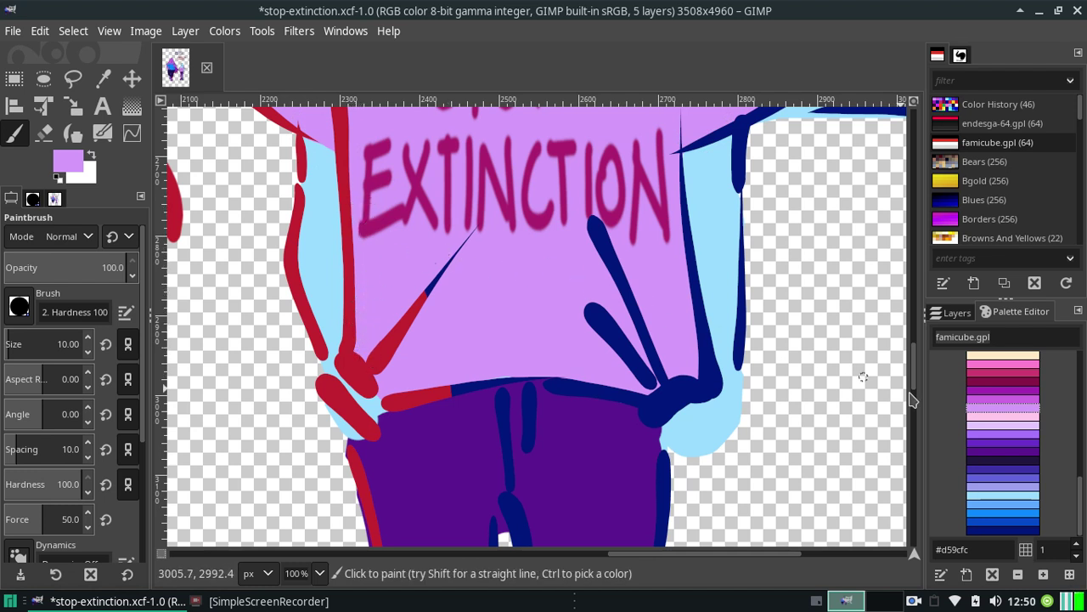
drag(916, 381, 913, 351)
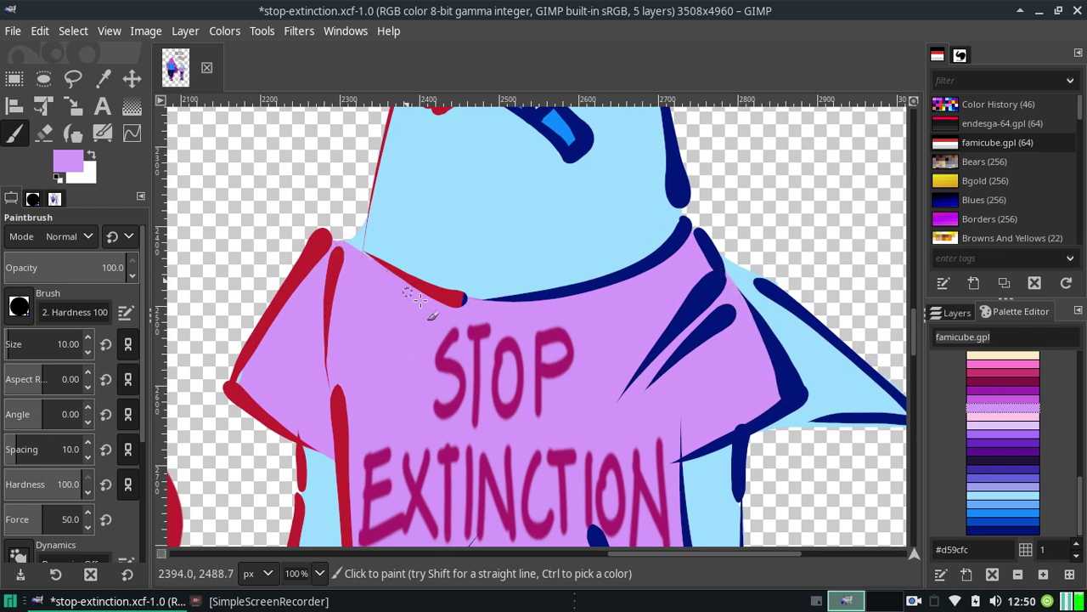
mouse_move(399, 285)
mouse_down()
mouse_move(352, 255)
mouse_move(398, 286)
mouse_up()
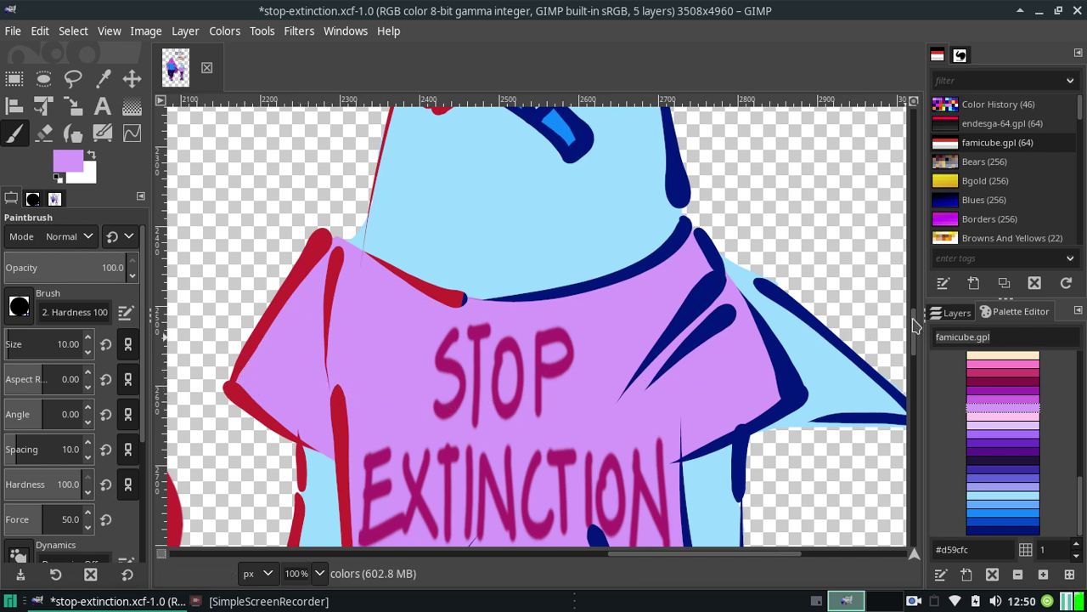
Erase blue slivers along the red leg edge and above the left shoe
mouse_move(915, 326)
mouse_down()
mouse_move(910, 291)
mouse_move(902, 391)
mouse_up()
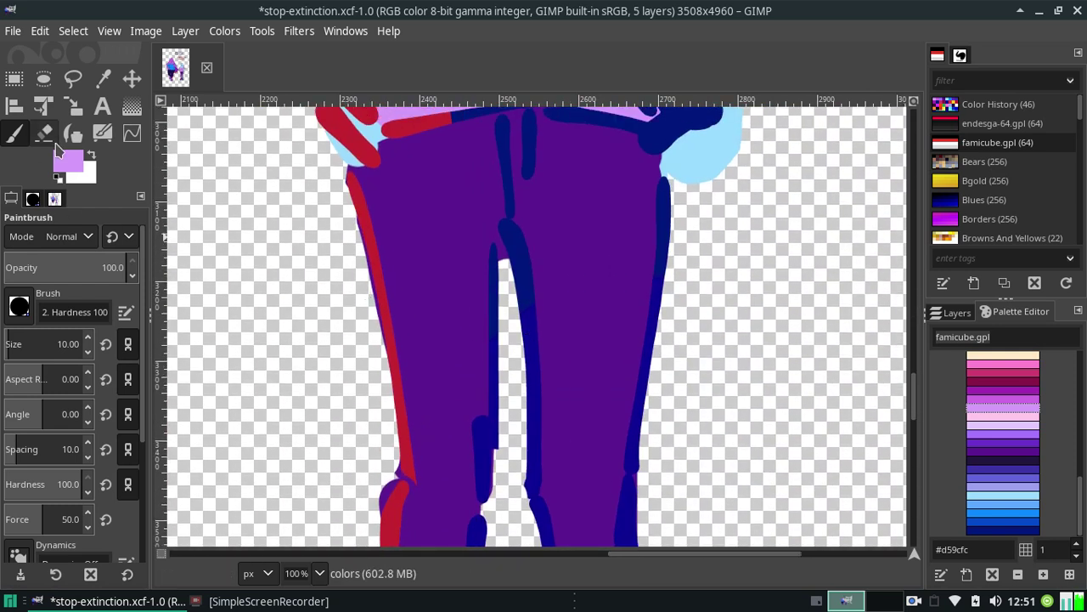
click(44, 133)
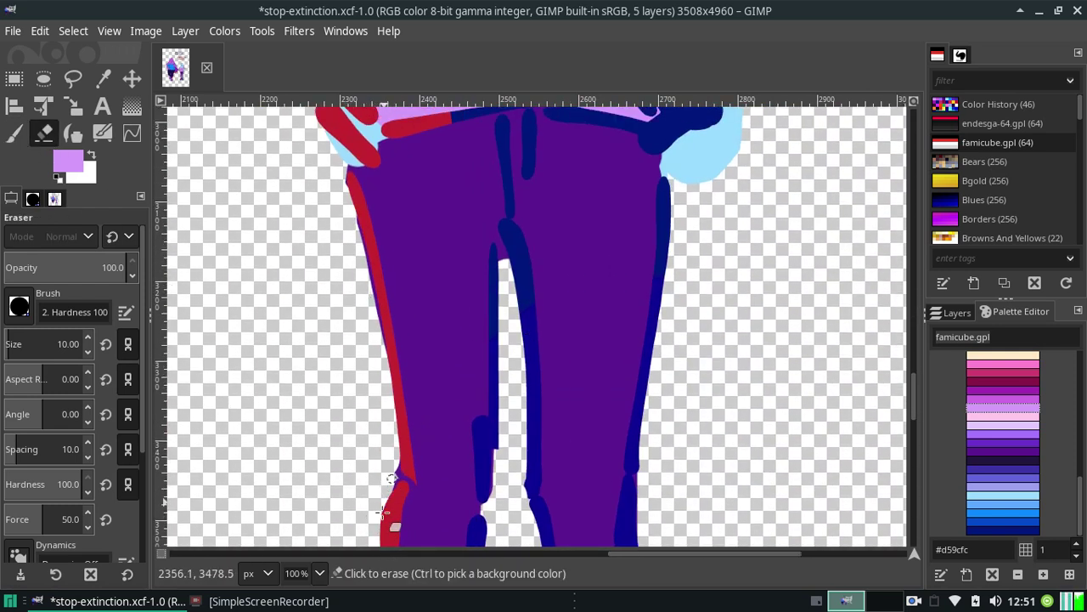
click(395, 466)
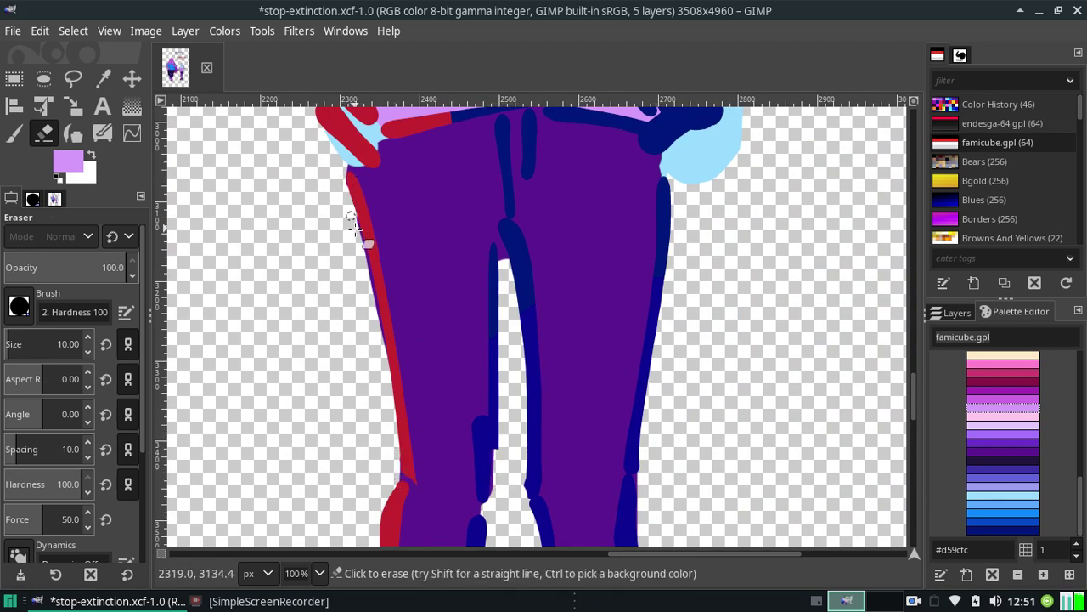
drag(353, 224, 375, 316)
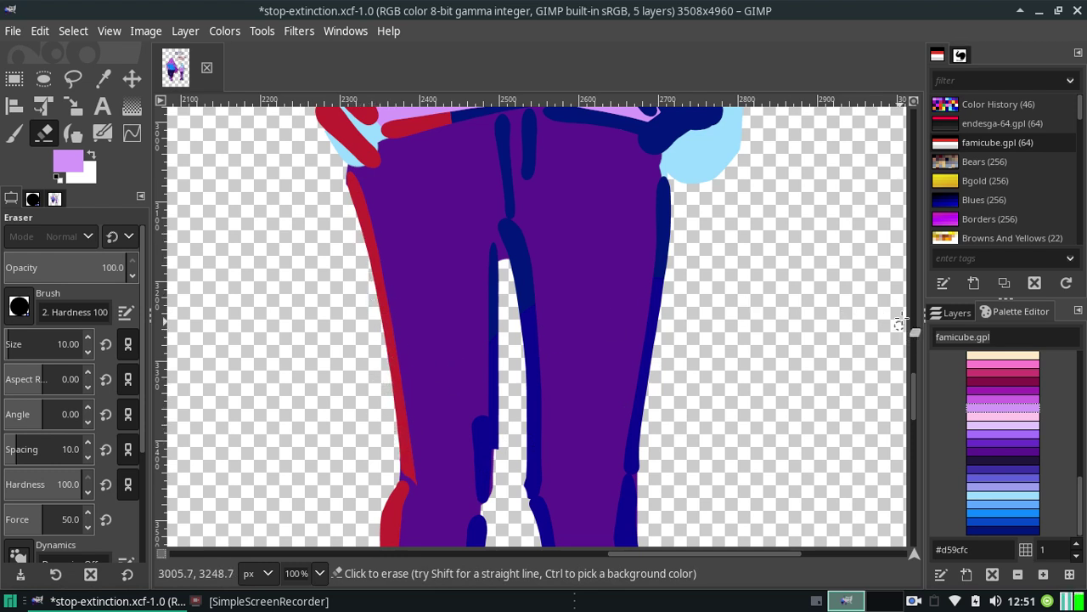
drag(914, 374, 914, 419)
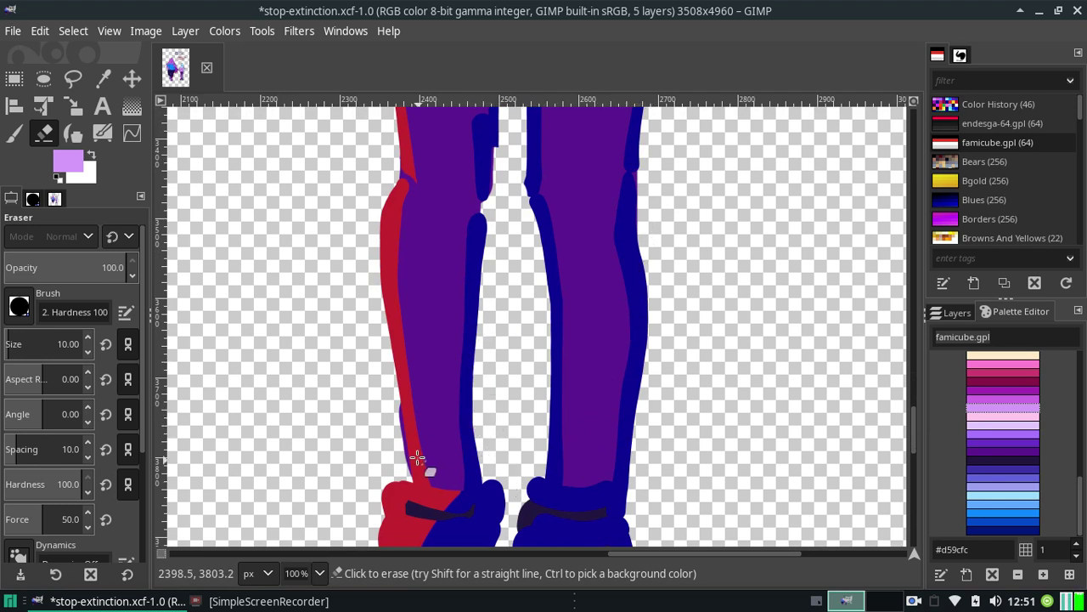
drag(396, 399, 411, 473)
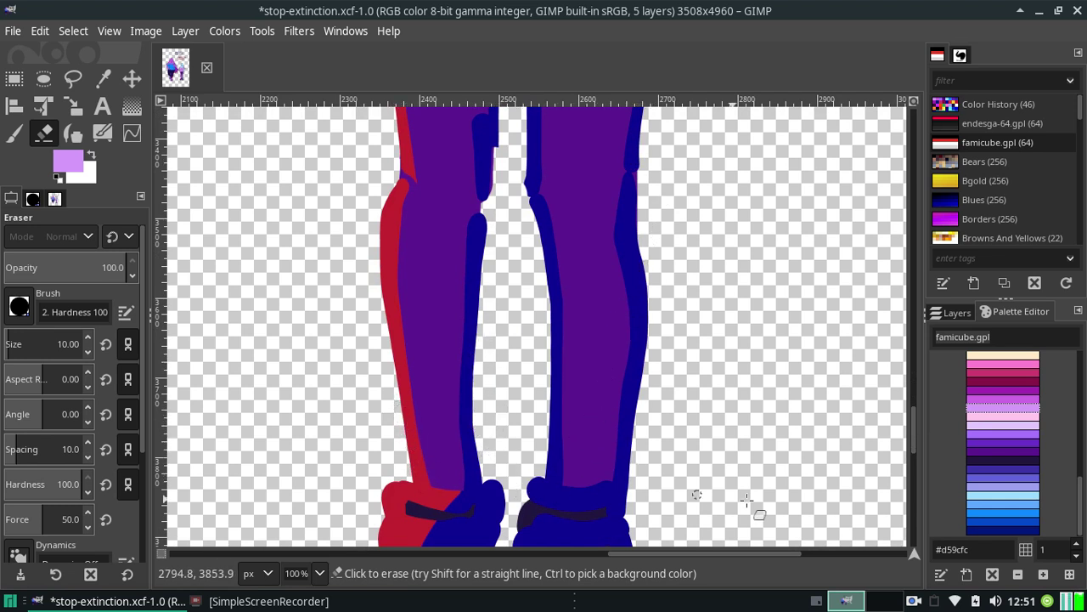
Scroll down the canvas and bring up the zoom-level list
scroll(913, 448, down, 3)
scroll(913, 452, down, 2)
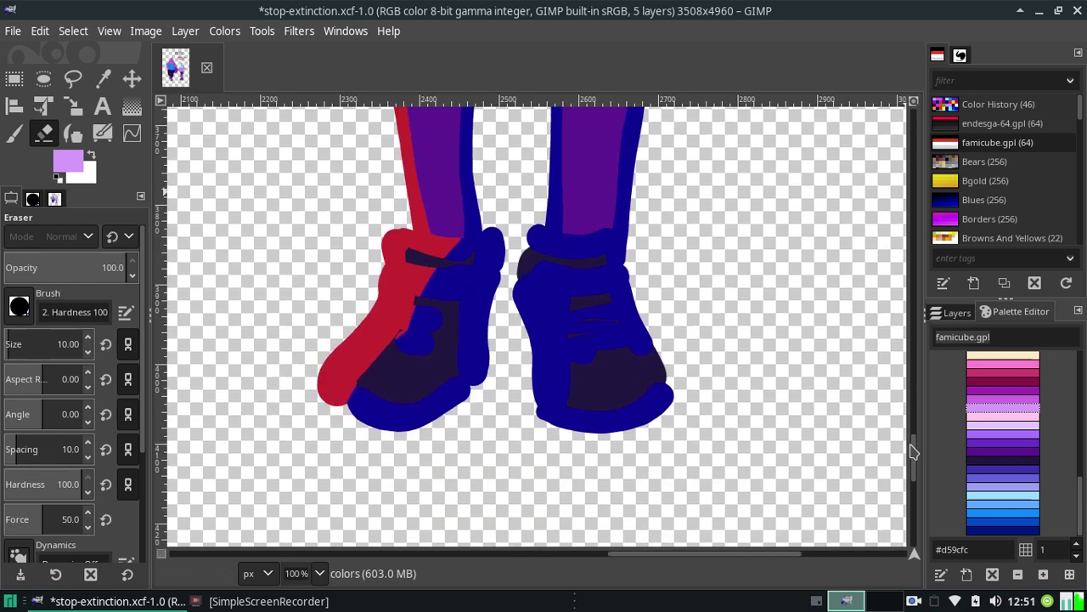
scroll(910, 452, down, 2)
scroll(910, 452, down, 5)
drag(666, 554, 376, 551)
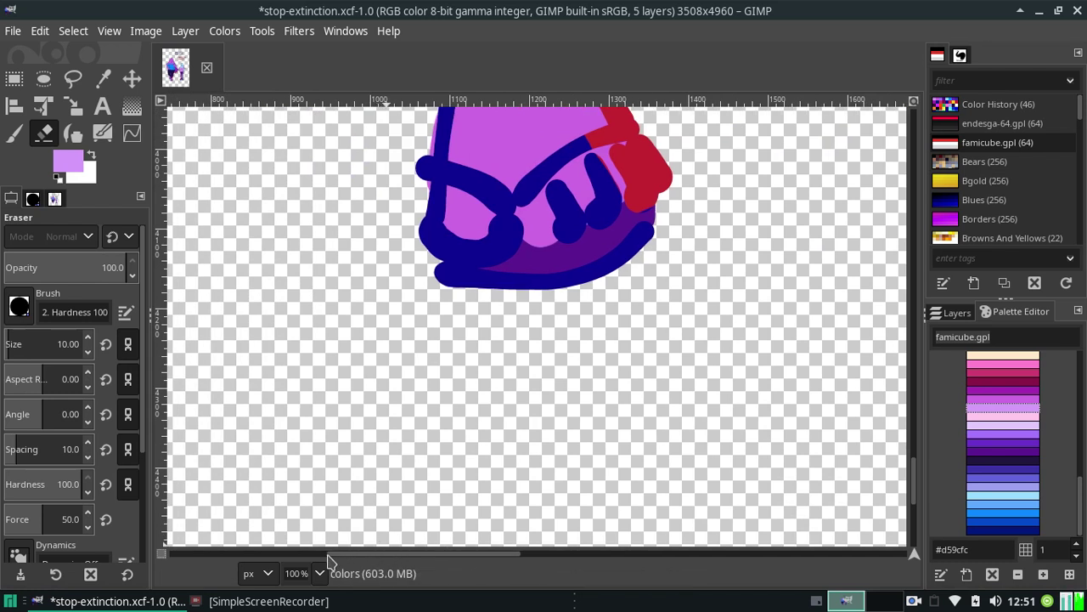
click(320, 573)
Zoom out to 9.09% and merge the colors layer down into the patch layer
click(306, 548)
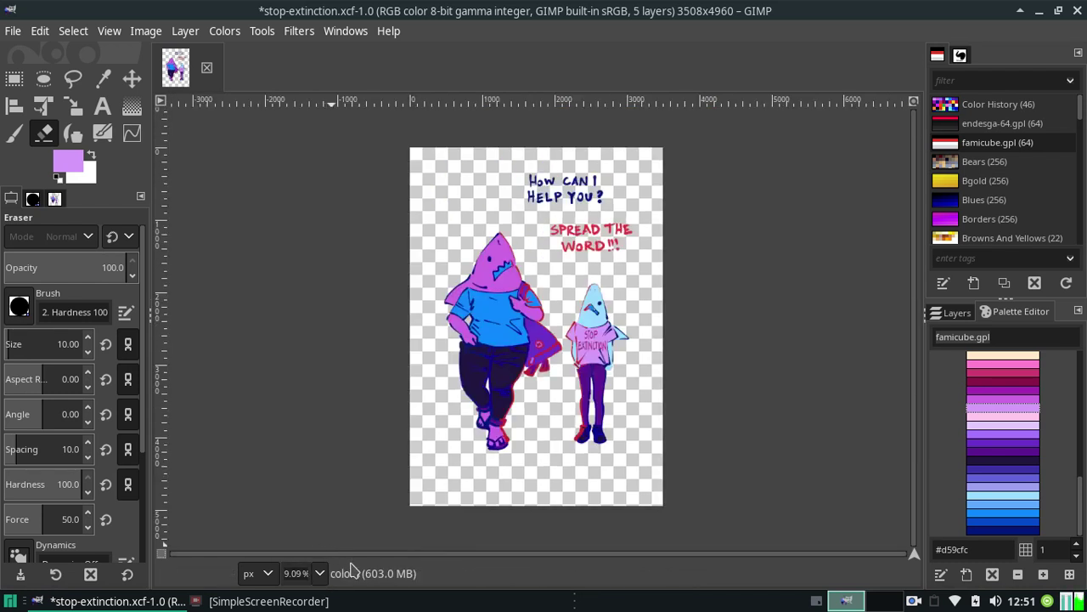
click(958, 313)
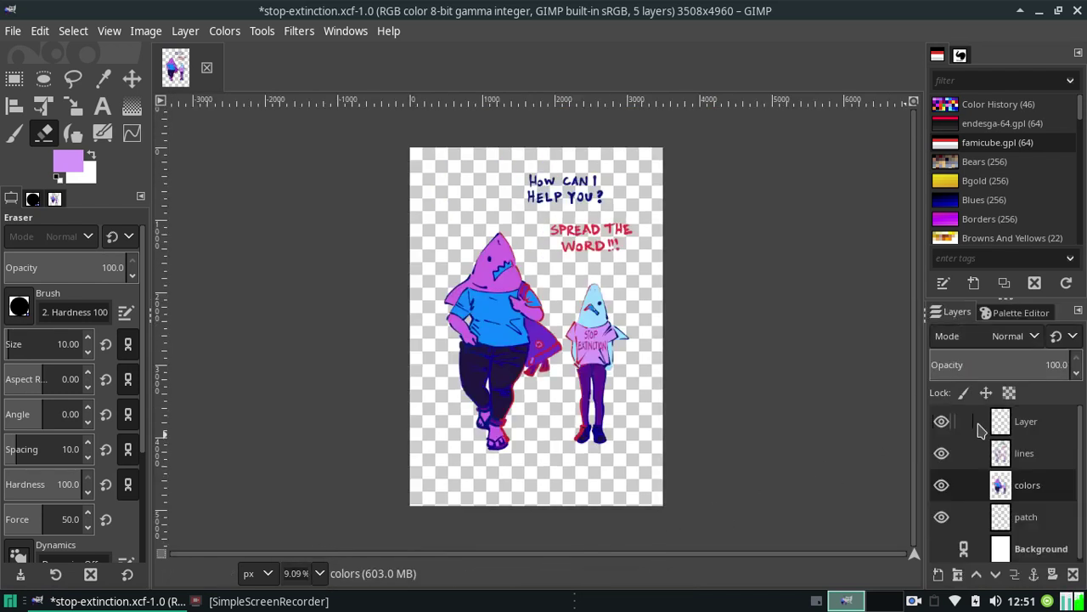
click(185, 32)
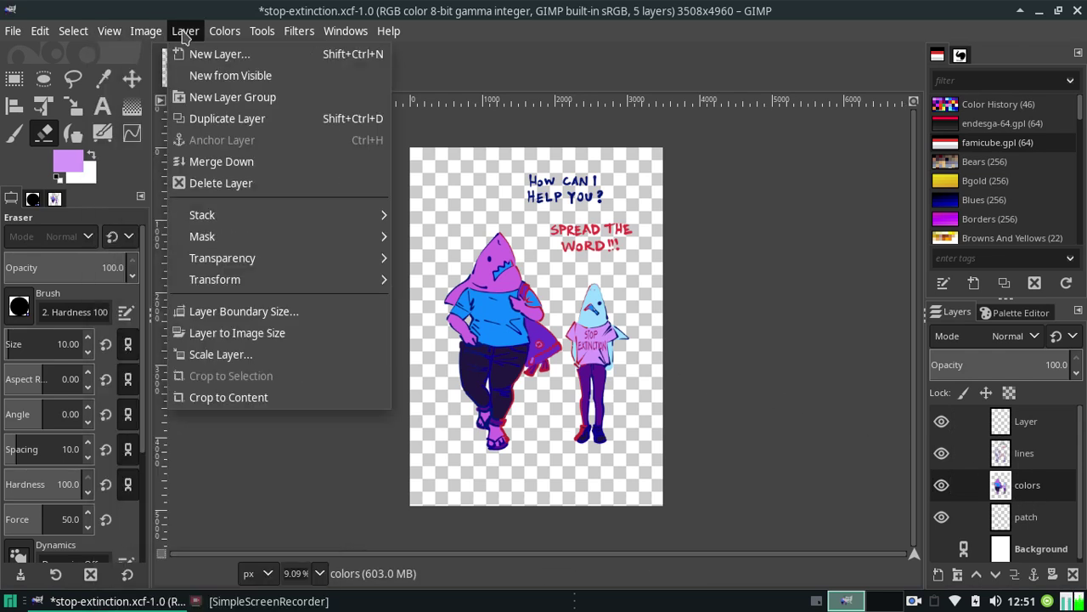
click(223, 162)
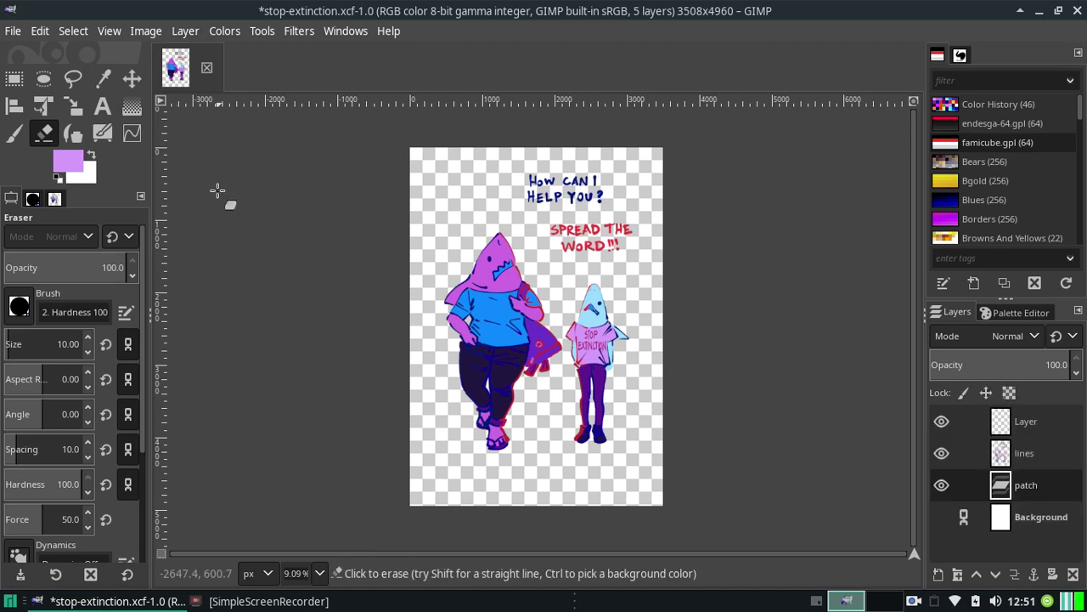
Rename the merged layer 'color-flats' and save the file as stop-extinction.xcf
double_click(1039, 485)
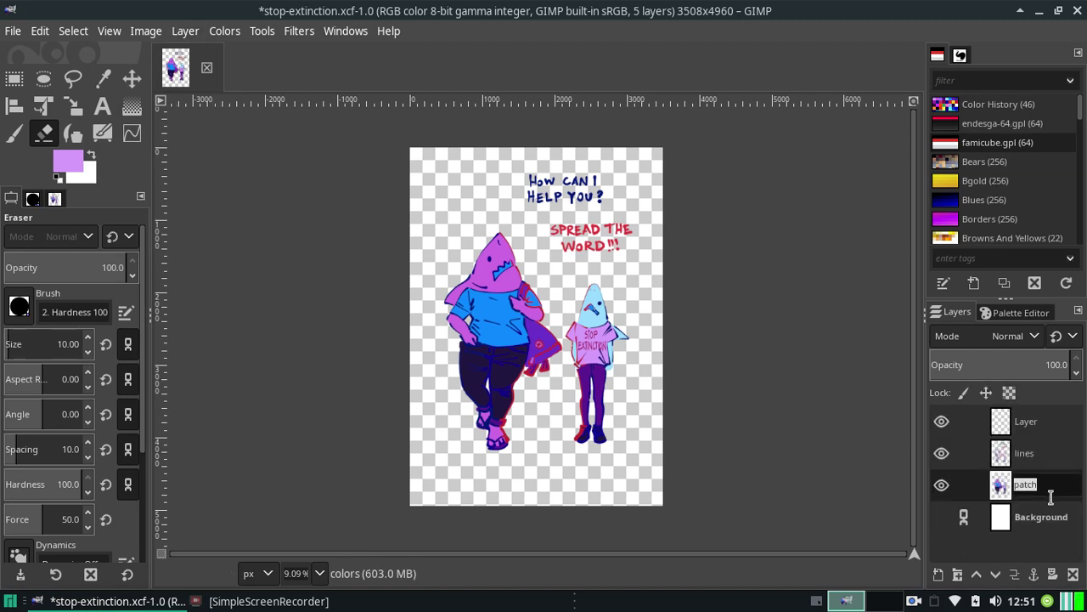
text(color-flts)
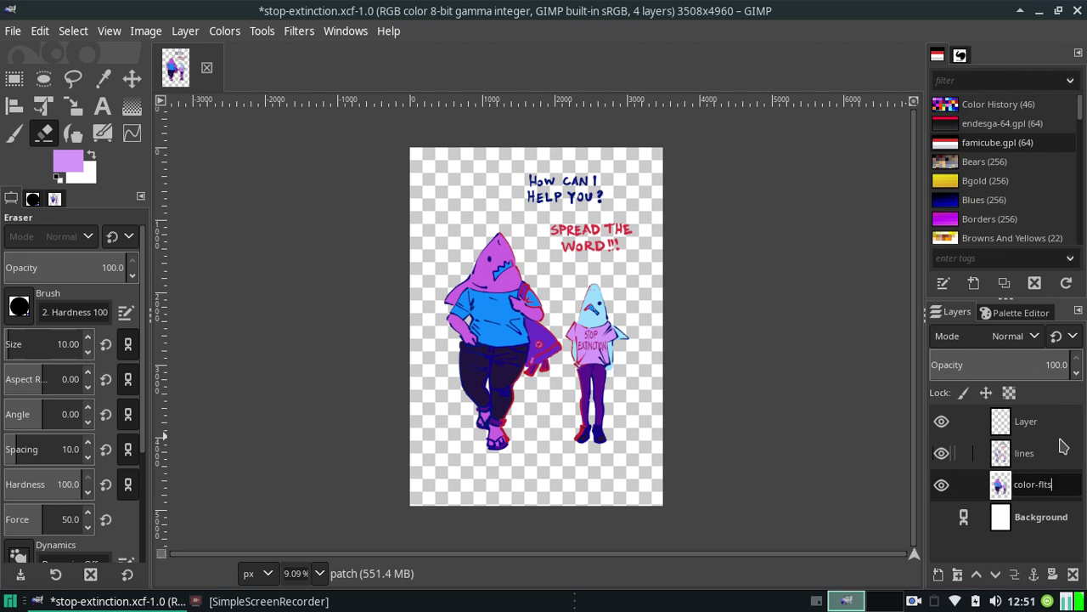
key(Return)
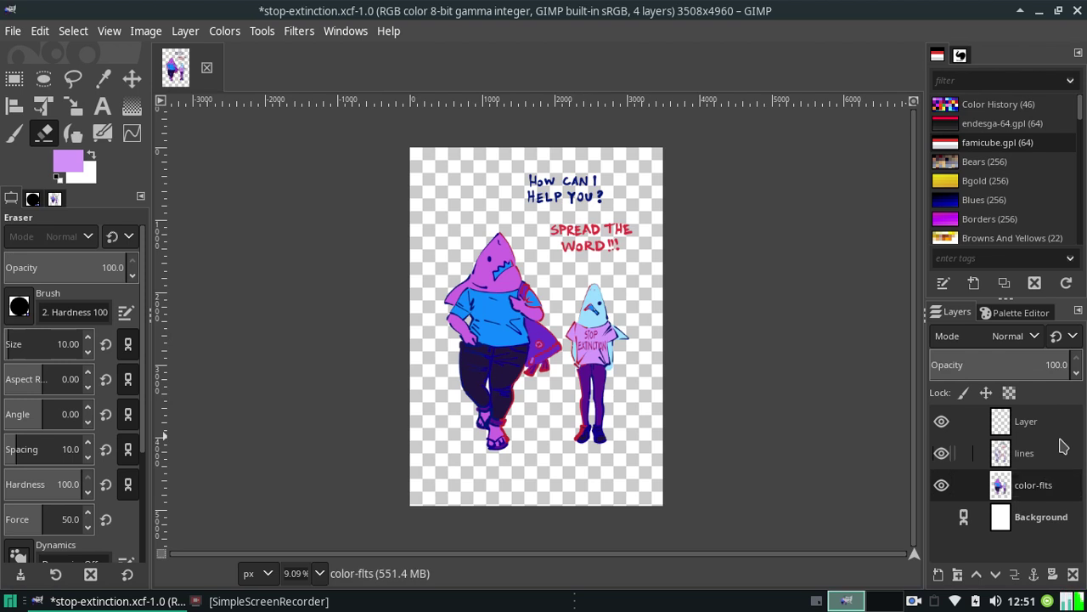
double_click(1044, 484)
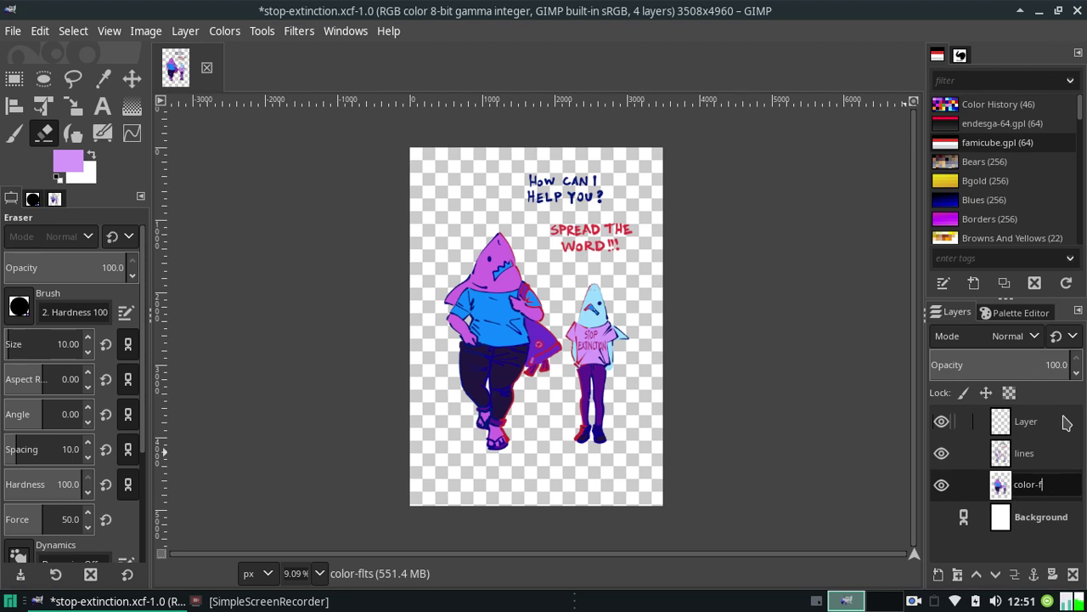
text(lats)
key(Return)
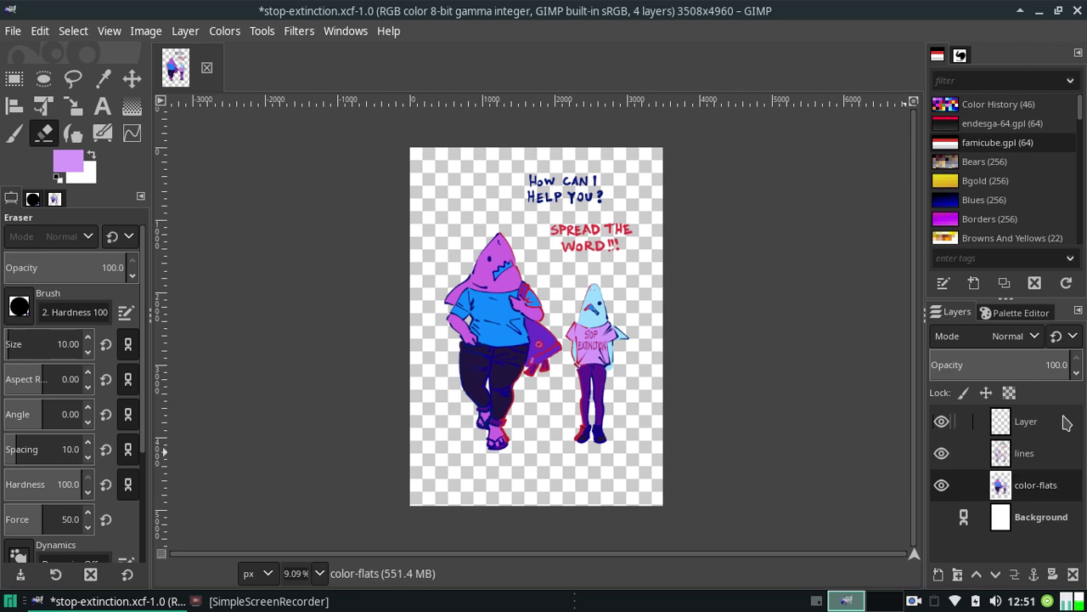
key(ctrl+s)
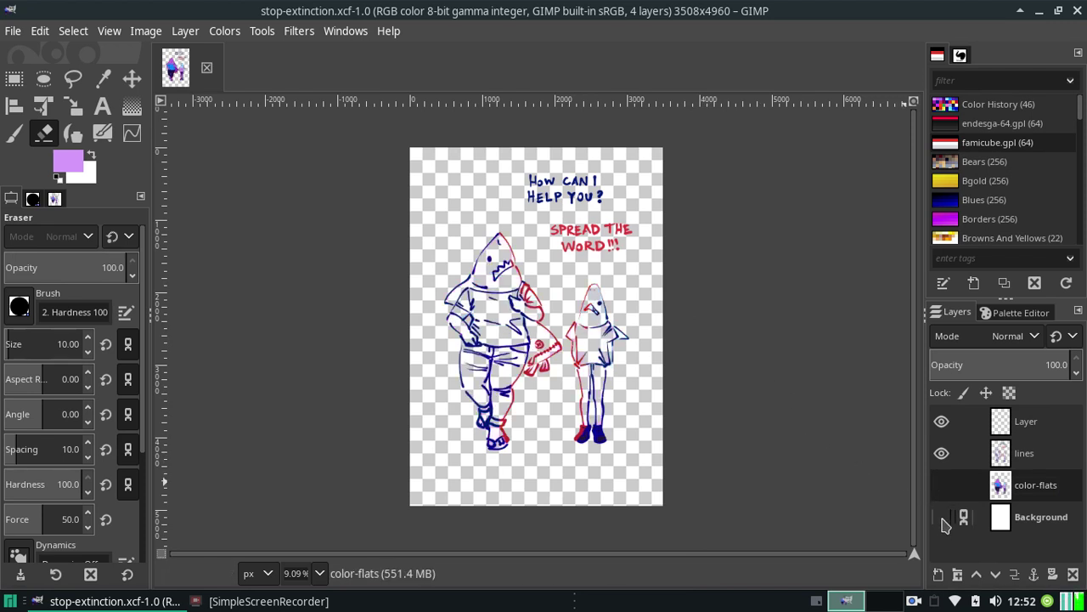
click(941, 486)
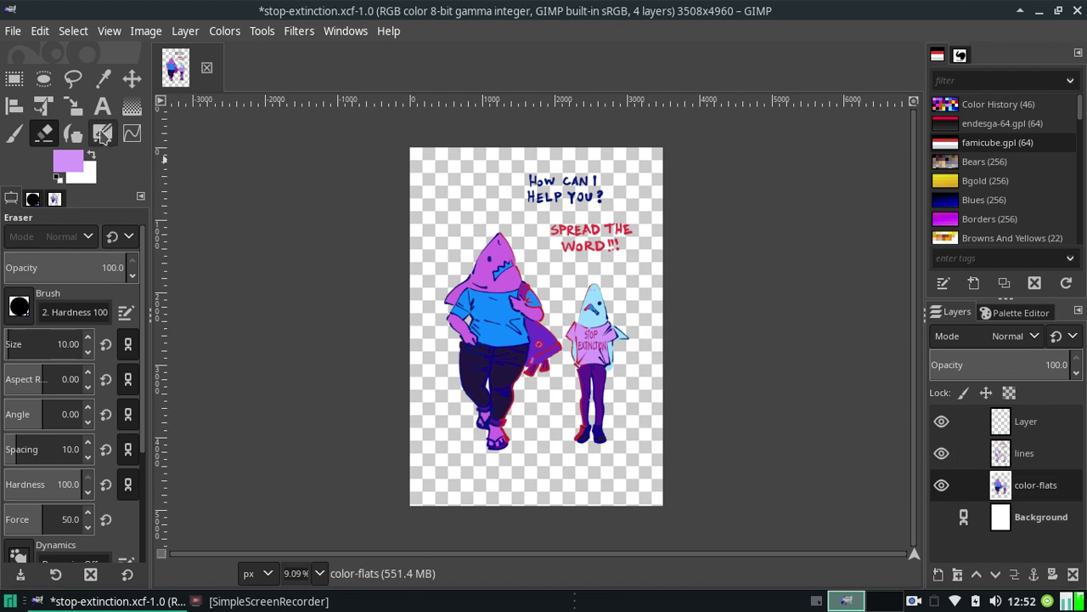
click(73, 133)
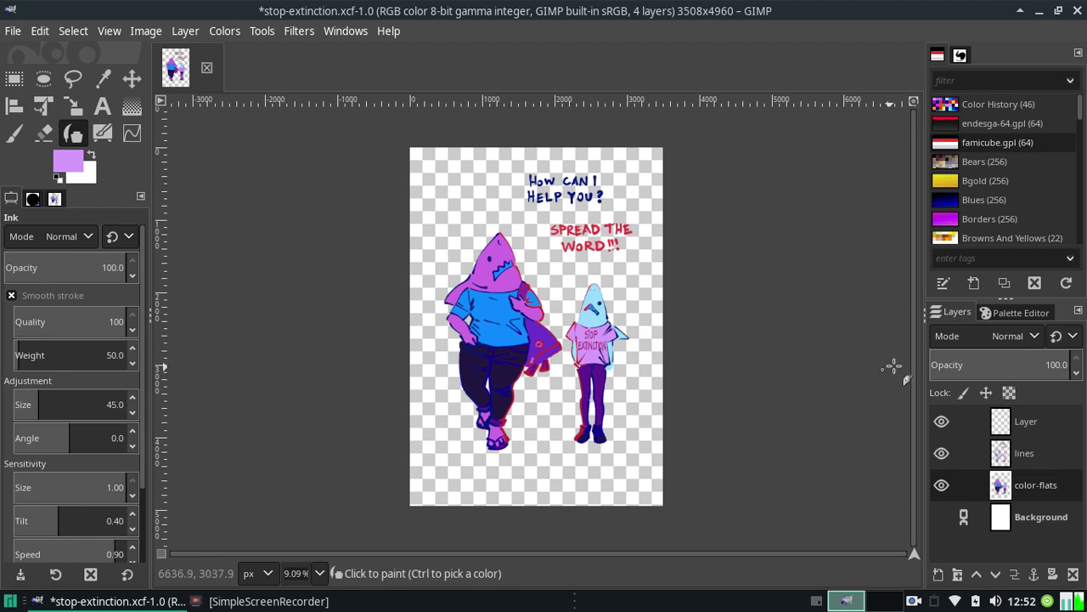
click(1008, 314)
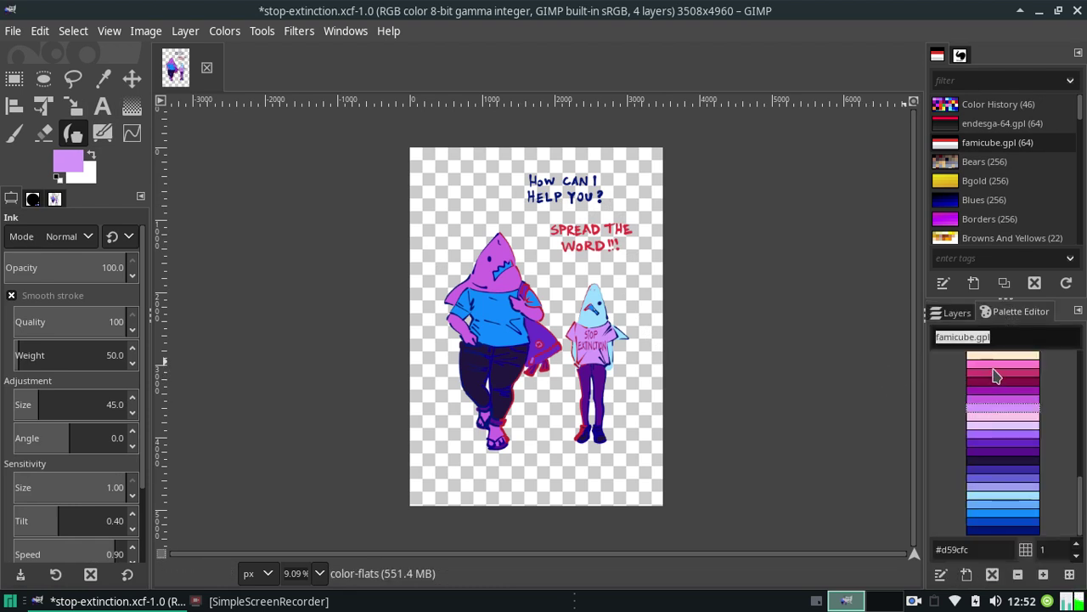
click(994, 397)
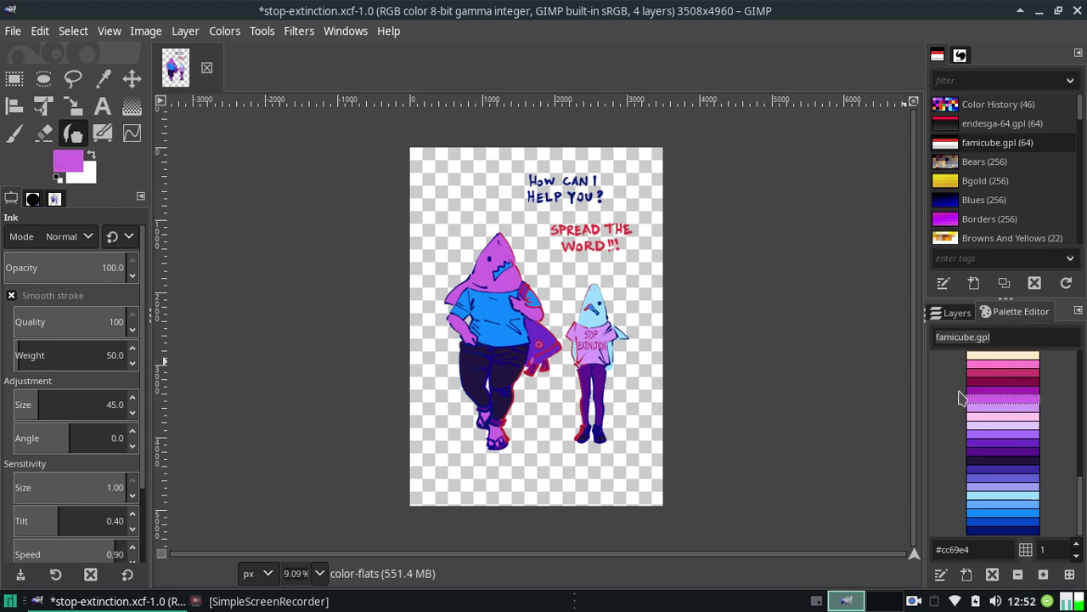
drag(645, 293, 618, 344)
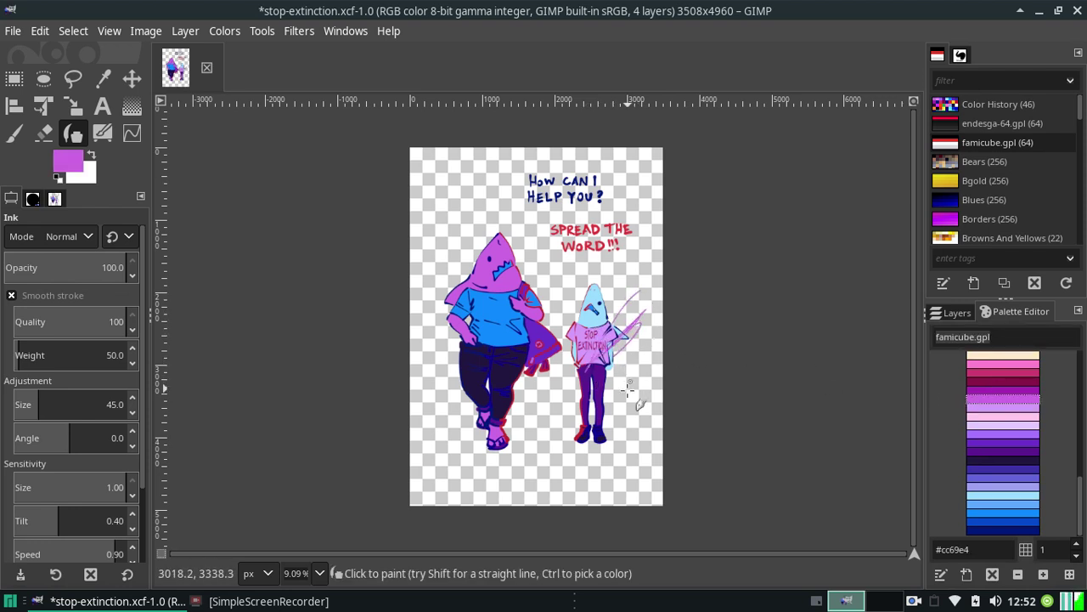
mouse_move(512, 270)
mouse_down()
mouse_move(474, 334)
mouse_move(526, 246)
mouse_up()
key(ctrl+z)
key(ctrl+z)
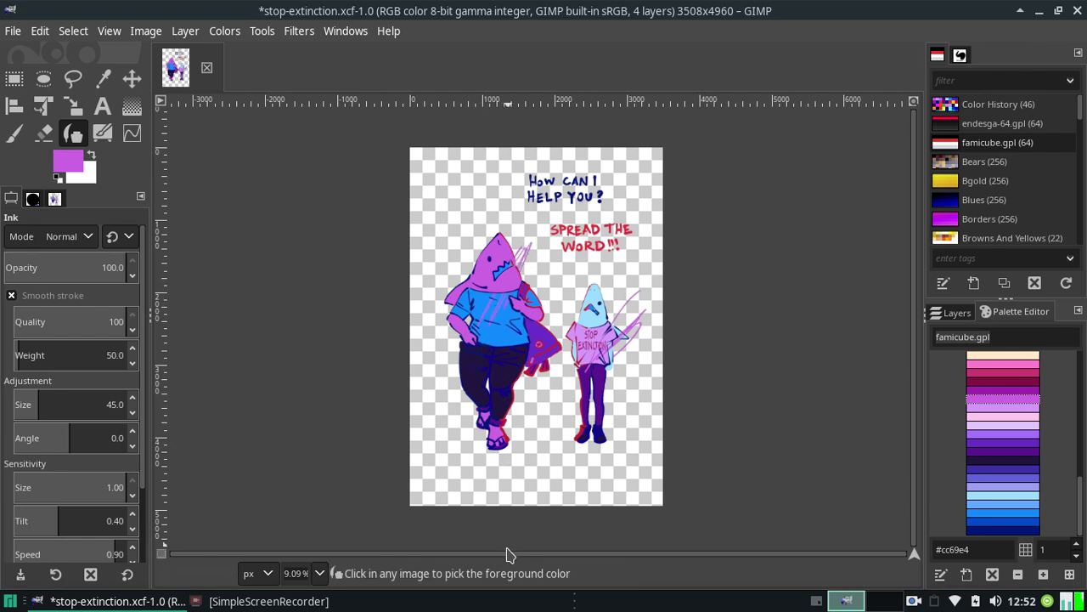
key(ctrl+z)
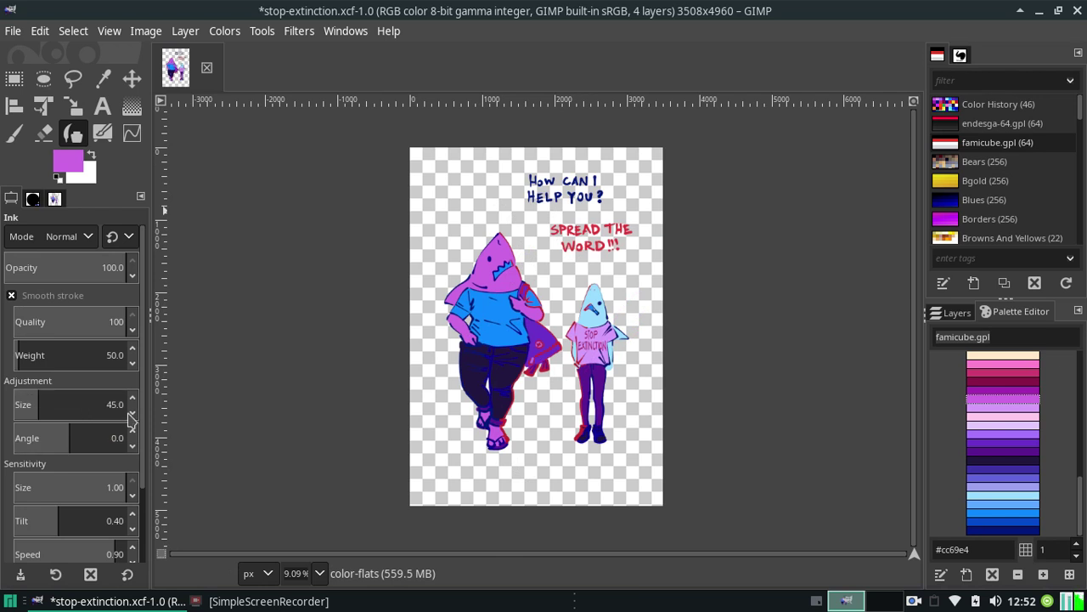
click(319, 573)
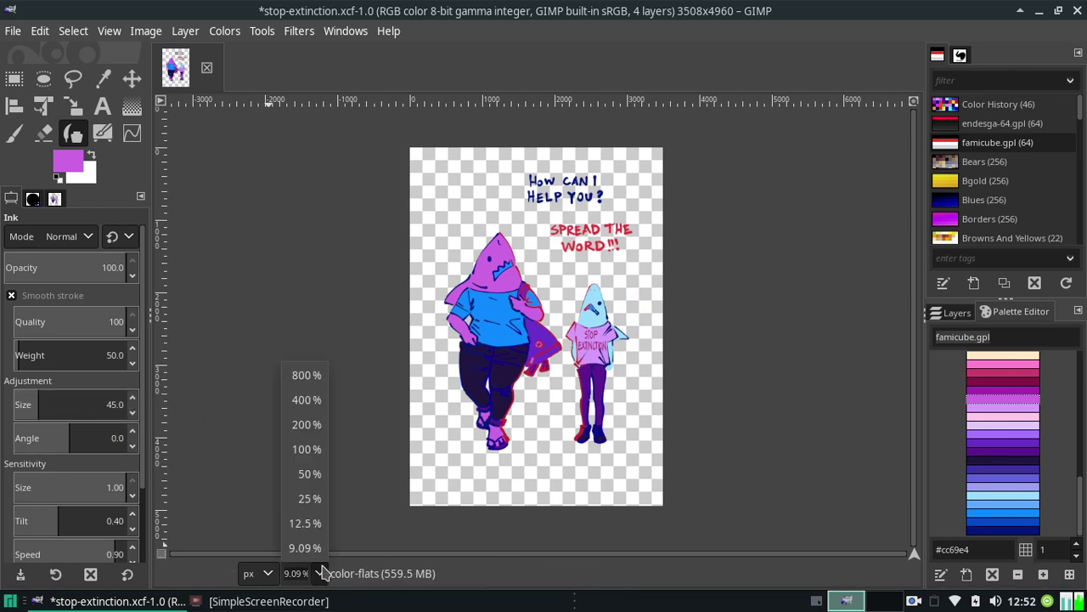
click(321, 500)
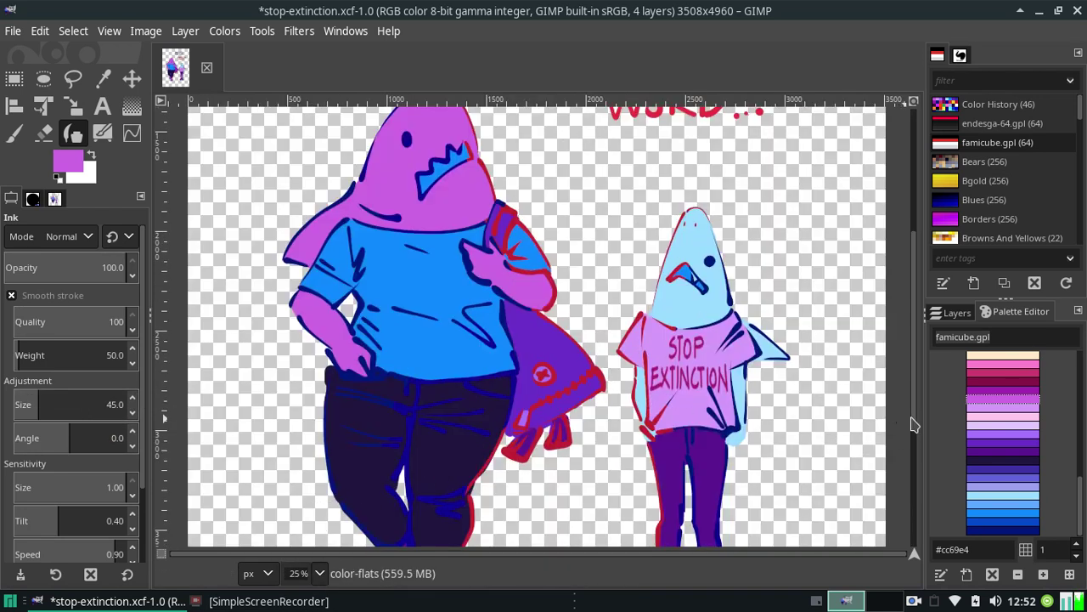
scroll(883, 422, up, 3)
scroll(898, 313, up, 3)
scroll(898, 313, up, 1)
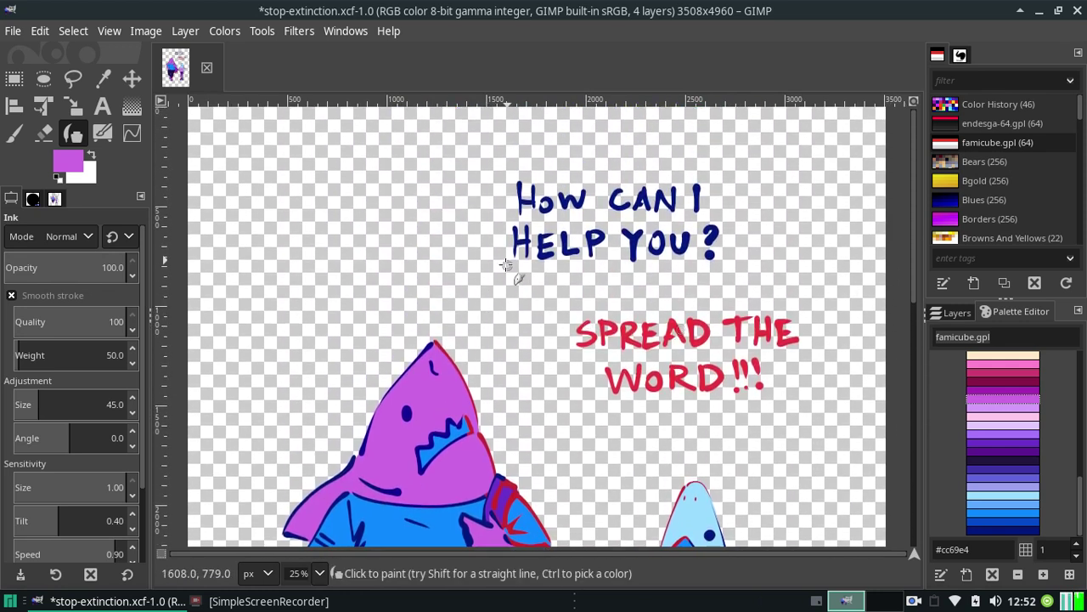
mouse_move(510, 272)
mouse_down()
mouse_move(476, 312)
mouse_move(514, 270)
mouse_up()
key(ctrl+z)
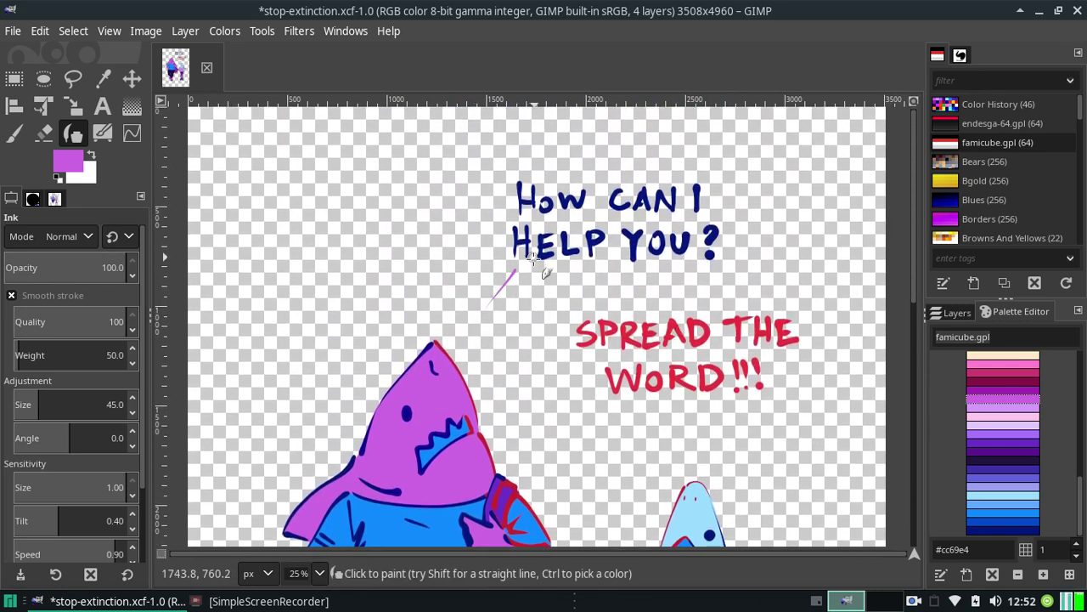
key(ctrl+z)
mouse_move(481, 321)
mouse_down()
mouse_move(513, 271)
mouse_move(489, 325)
mouse_up()
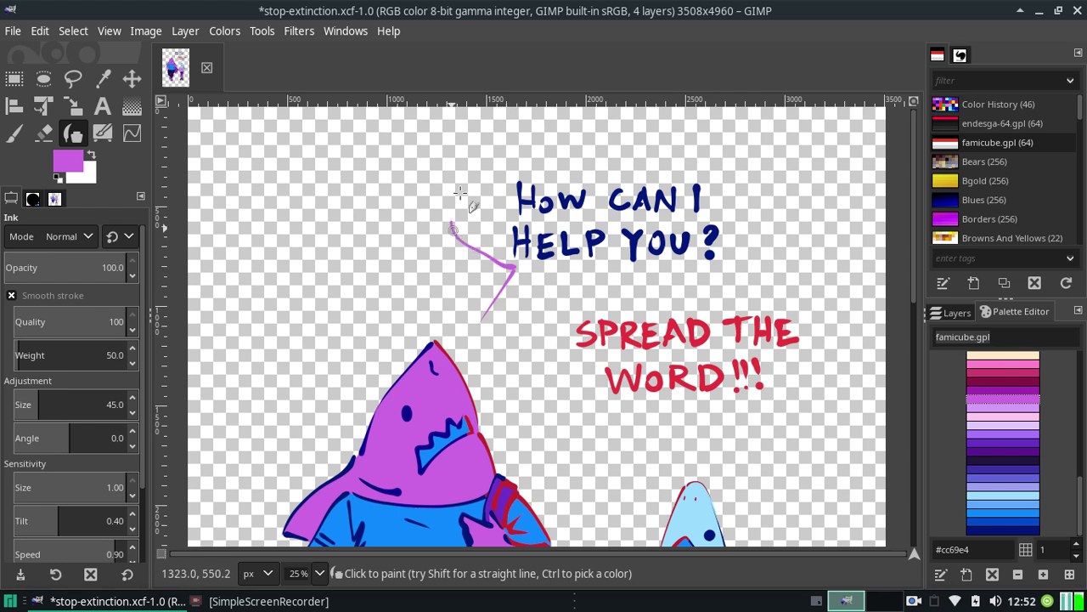
key(ctrl+z)
key(ctrl+z)
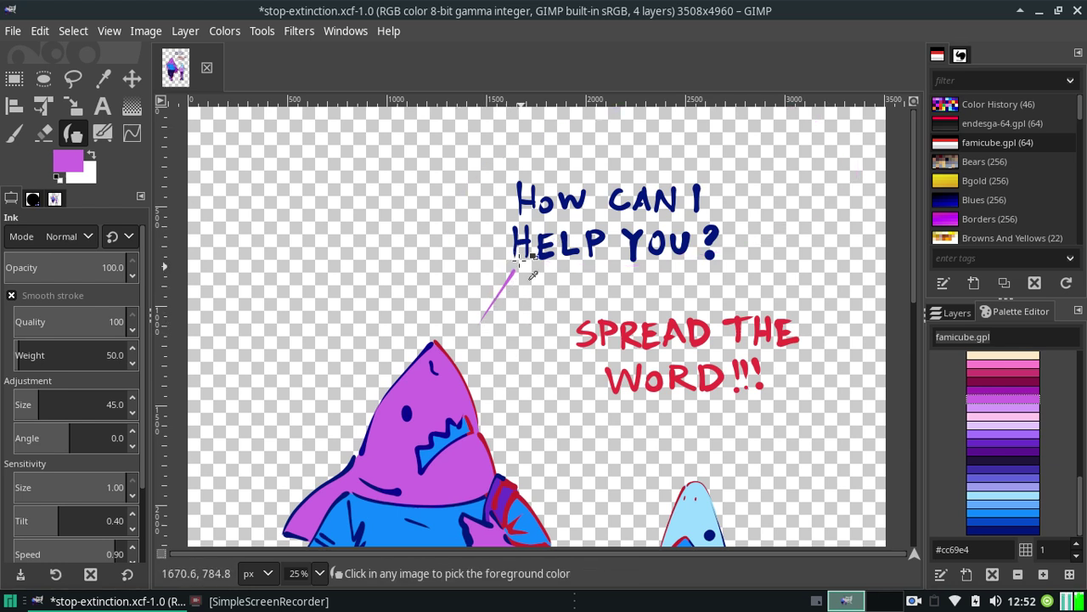
key(ctrl+z)
mouse_move(472, 225)
mouse_down()
mouse_move(481, 192)
mouse_move(458, 255)
mouse_move(690, 150)
mouse_move(476, 189)
mouse_up()
key(ctrl+z)
key(ctrl+z)
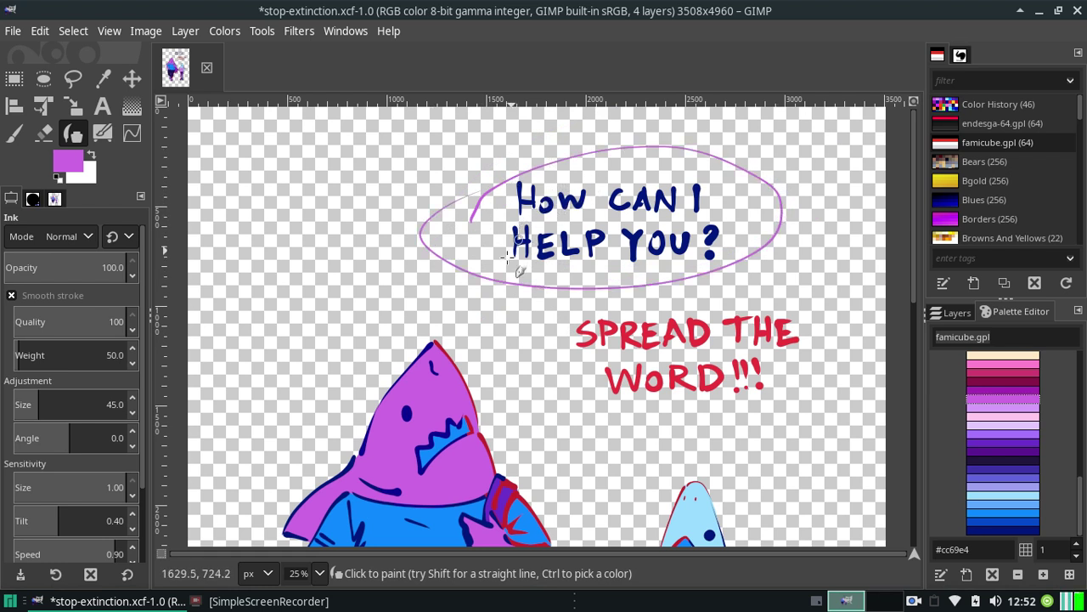
key(ctrl+z)
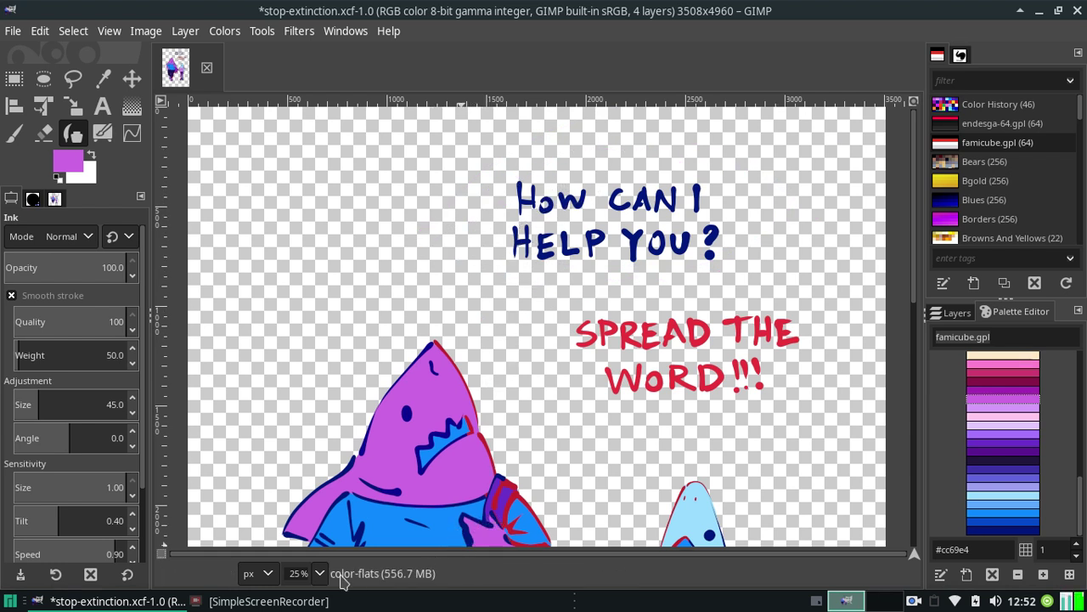
drag(601, 281, 538, 277)
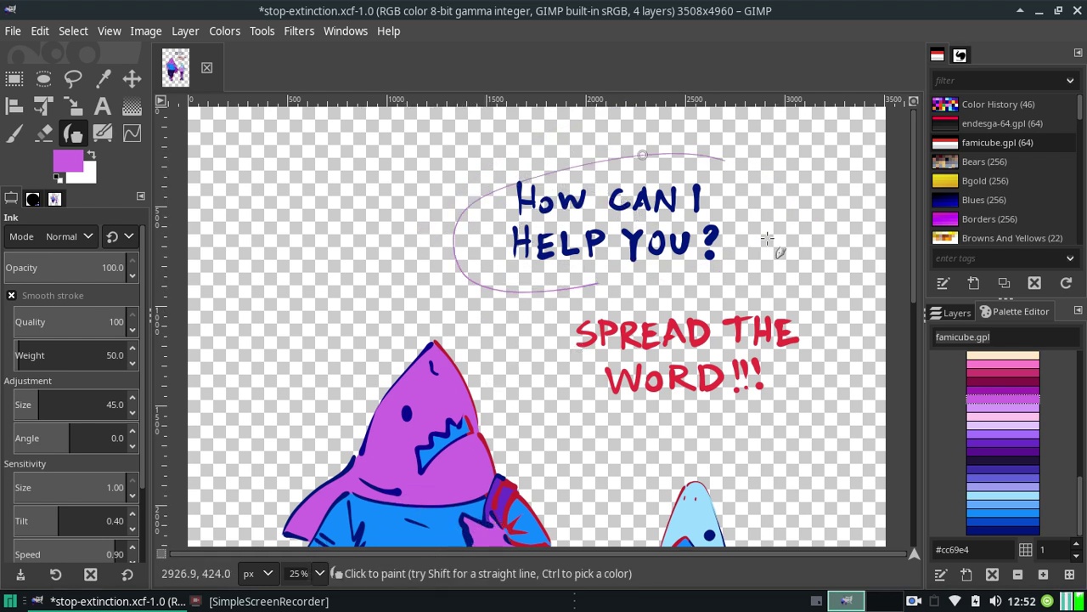
key(ctrl+z)
Mirror the canvas view horizontally and enlarge the ink brush slightly
click(109, 34)
mouse_move(156, 131)
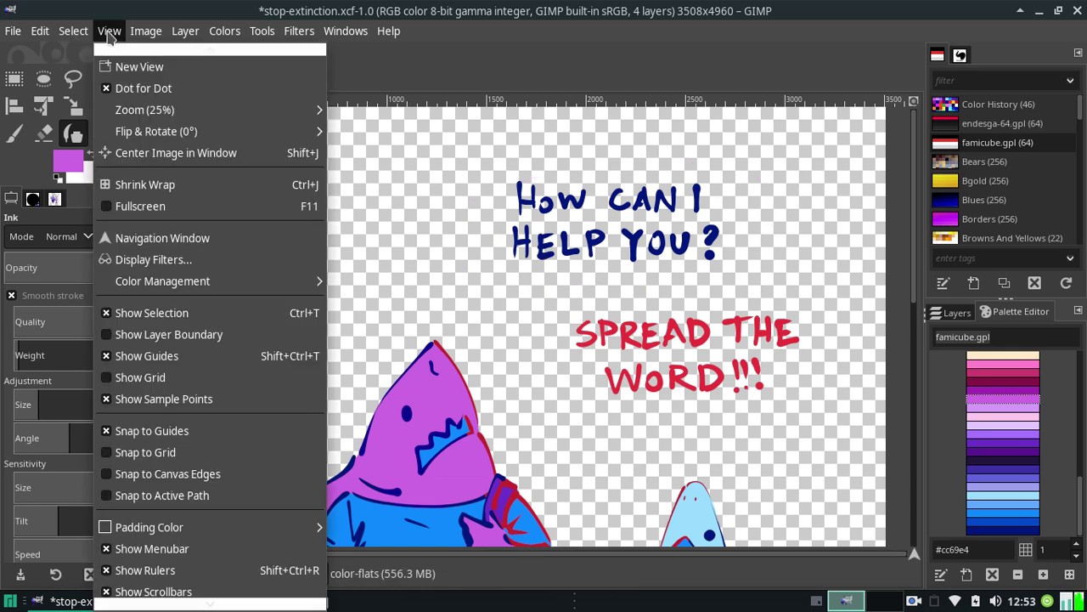
click(419, 166)
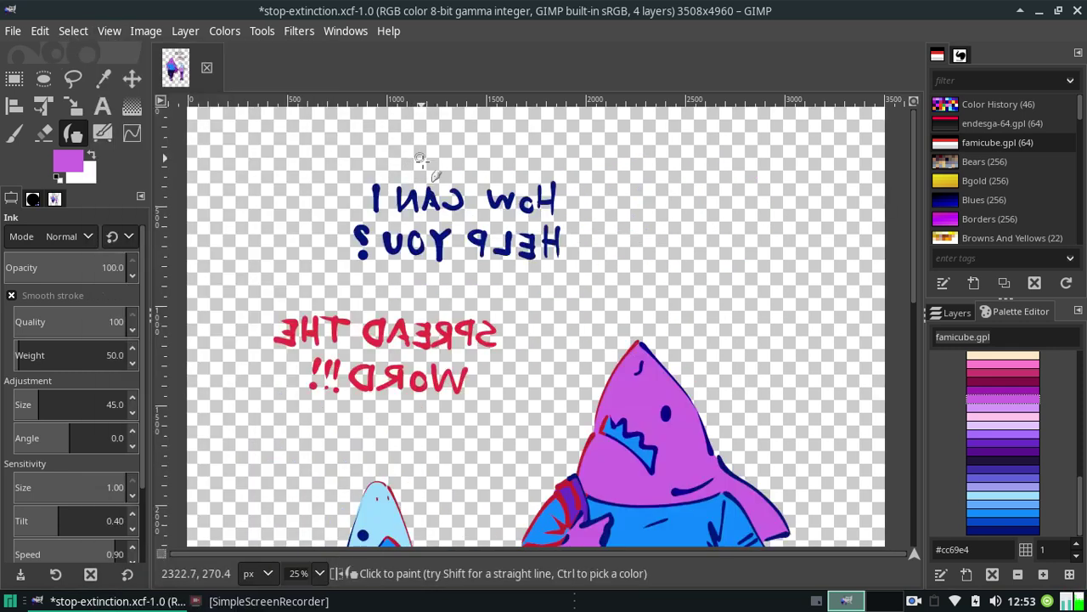
drag(100, 415, 133, 405)
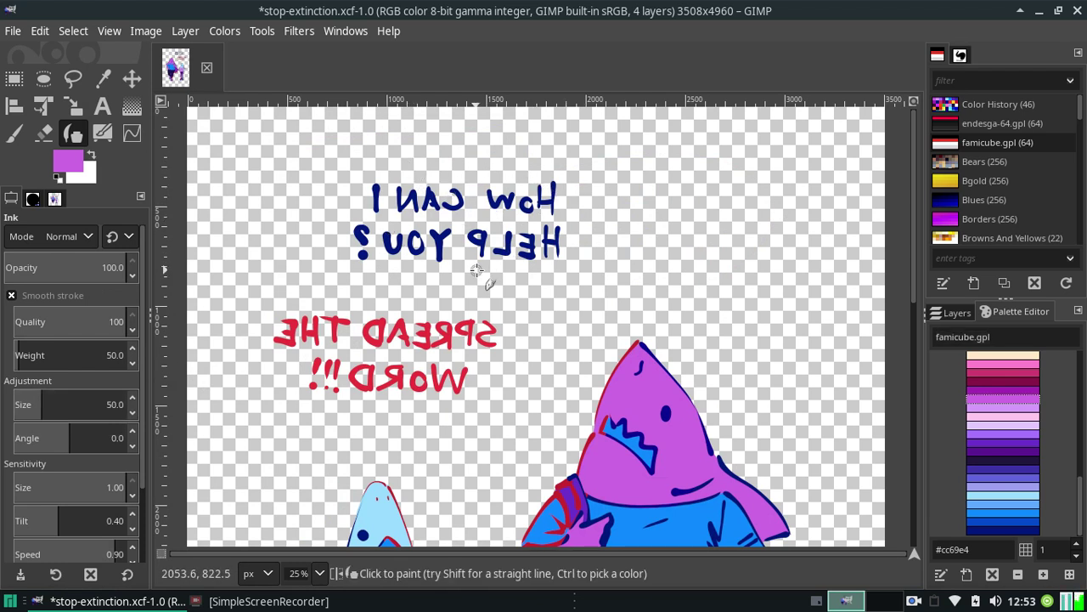
Try ellipses around 'HOW CAN I HELP YOU?', undoing them to make room for a wider bubble
drag(508, 289, 497, 278)
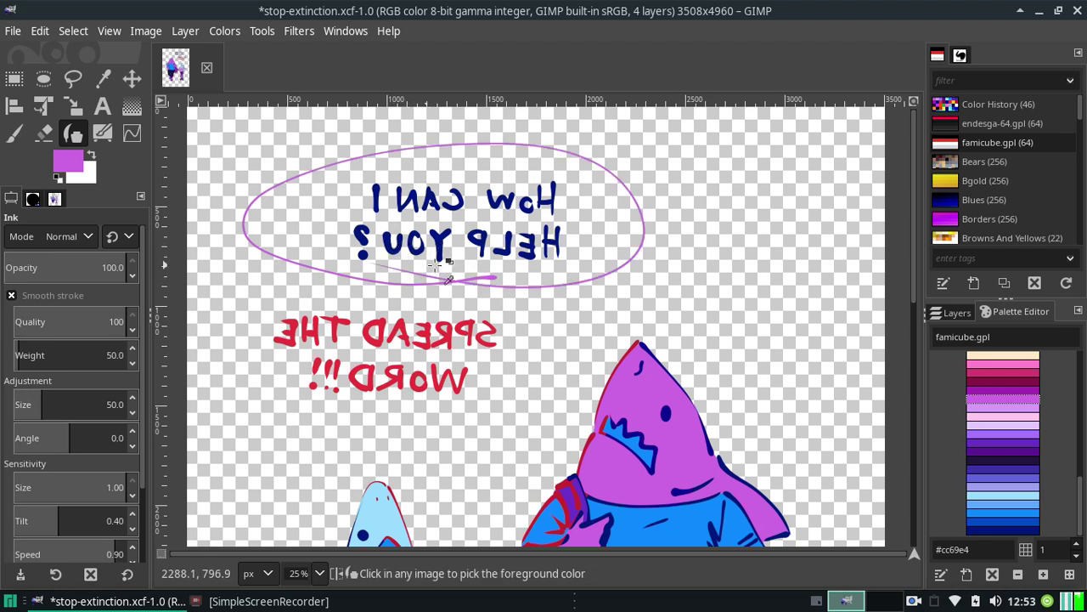
key(ctrl+z)
mouse_move(567, 275)
mouse_down()
mouse_move(382, 263)
mouse_move(523, 286)
mouse_up()
key(ctrl+z)
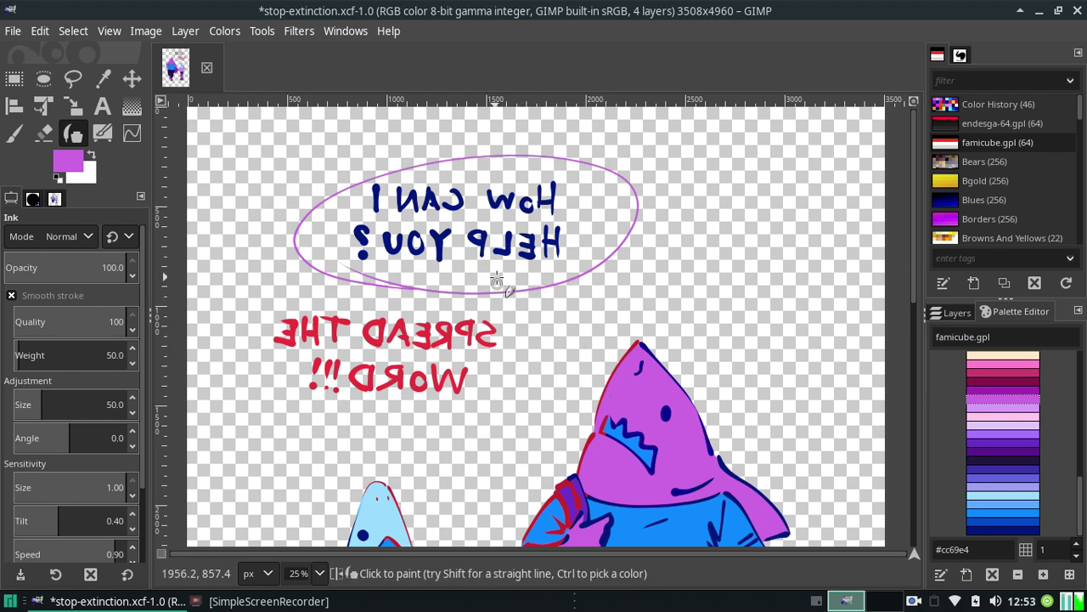
Draw a thick bubble tail toward the purple shark at ink size 75, after several undone attempts
drag(512, 276, 550, 340)
key(ctrl+z)
drag(519, 268, 556, 340)
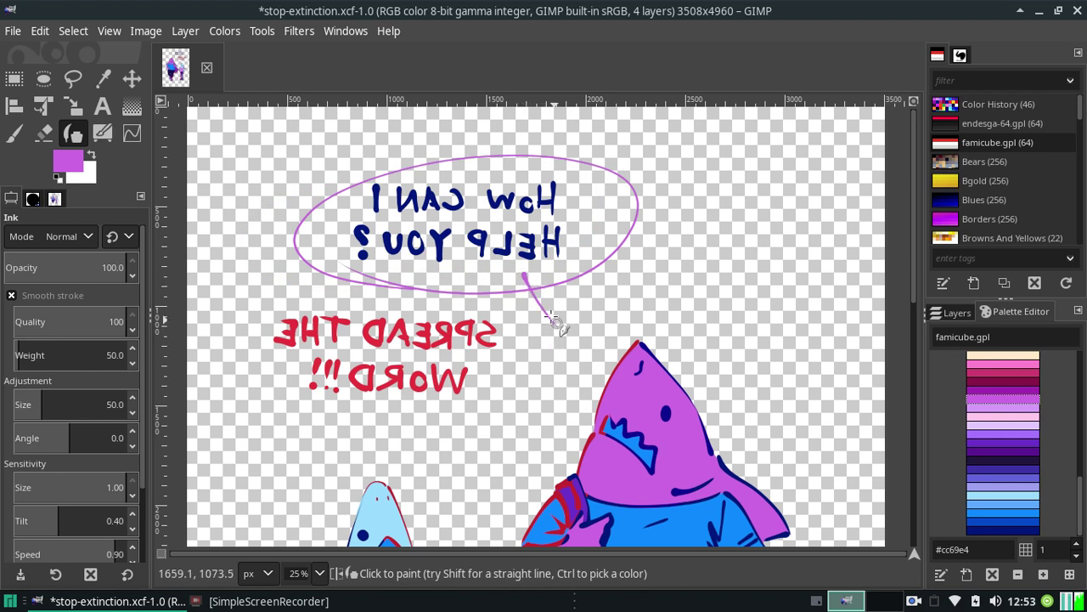
key(ctrl+z)
drag(519, 269, 558, 349)
key(ctrl+z)
drag(519, 270, 557, 349)
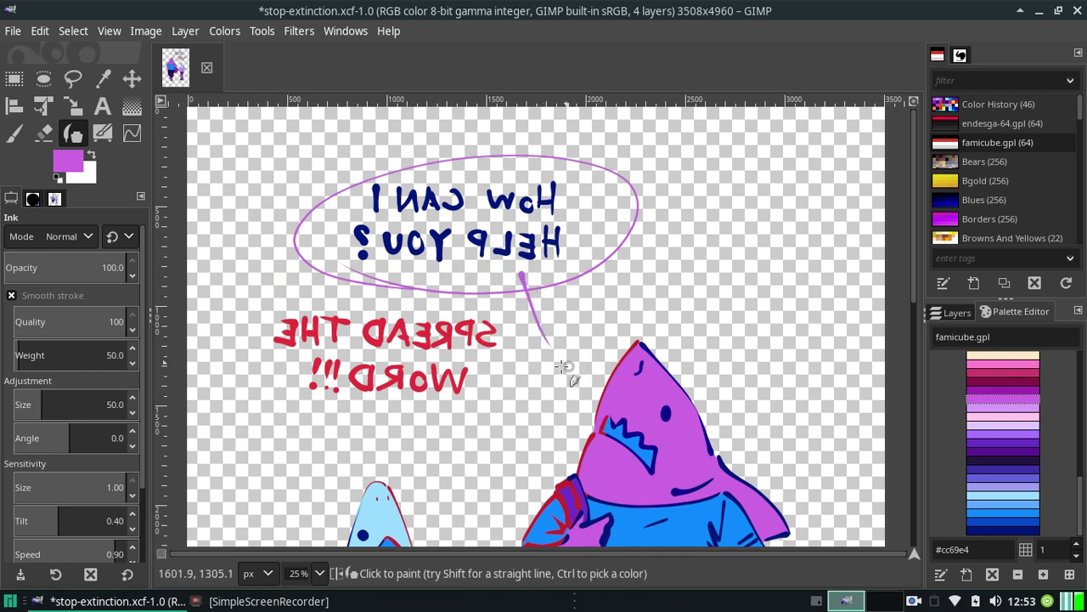
key(ctrl+z)
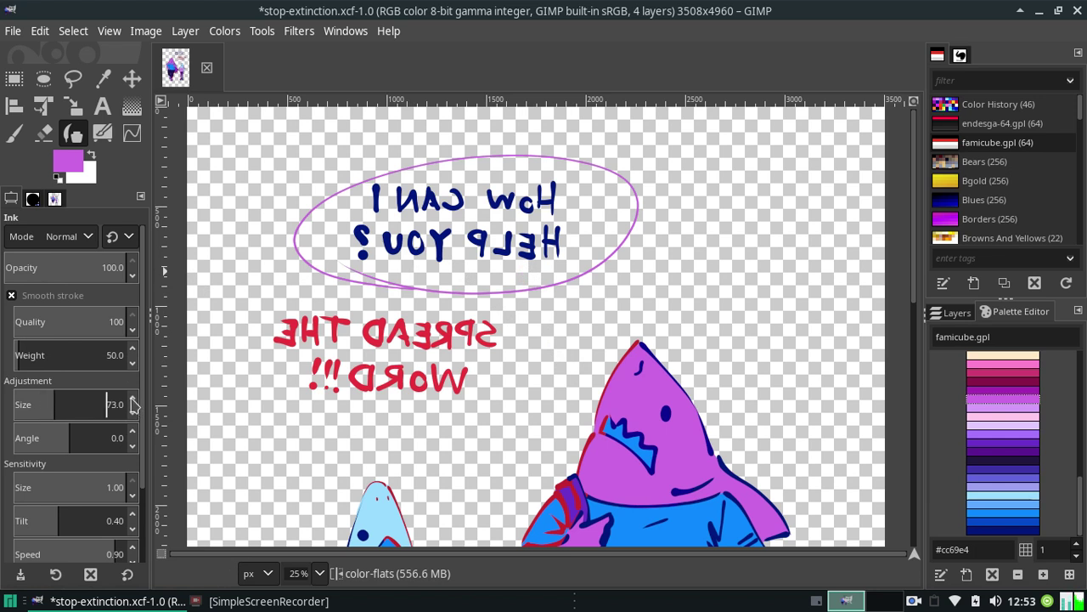
click(132, 399)
drag(513, 270, 544, 347)
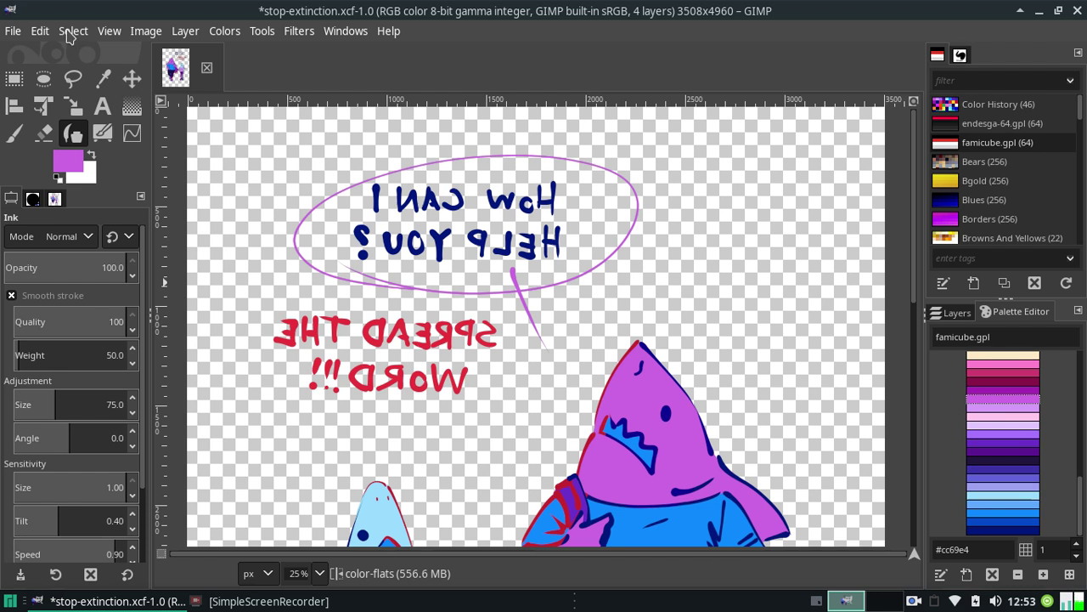
Open the Toolbox page of GIMP's Preferences
click(42, 32)
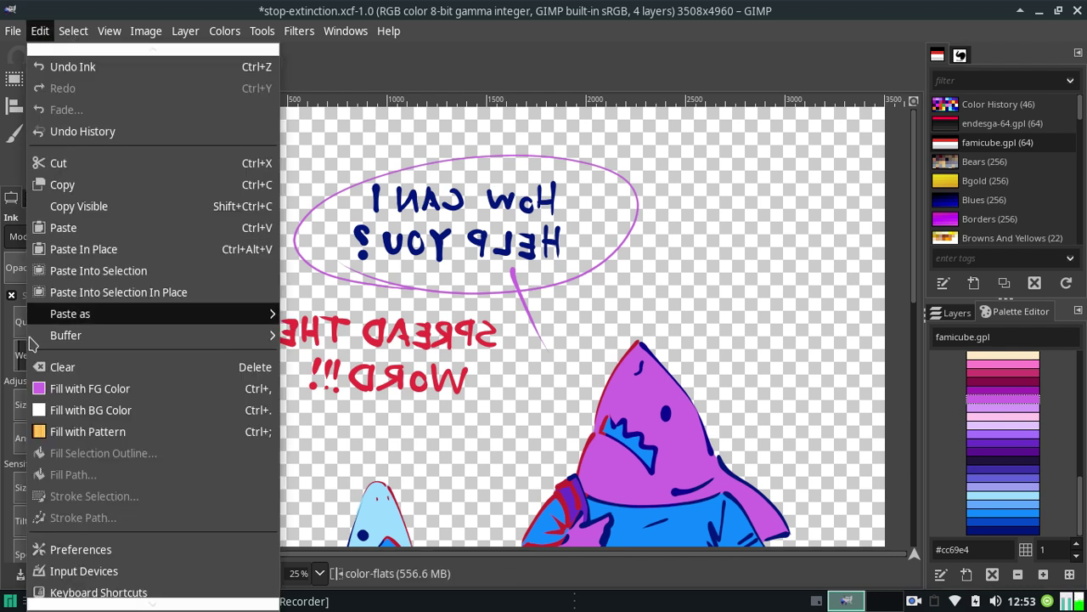
scroll(64, 570, down, 2)
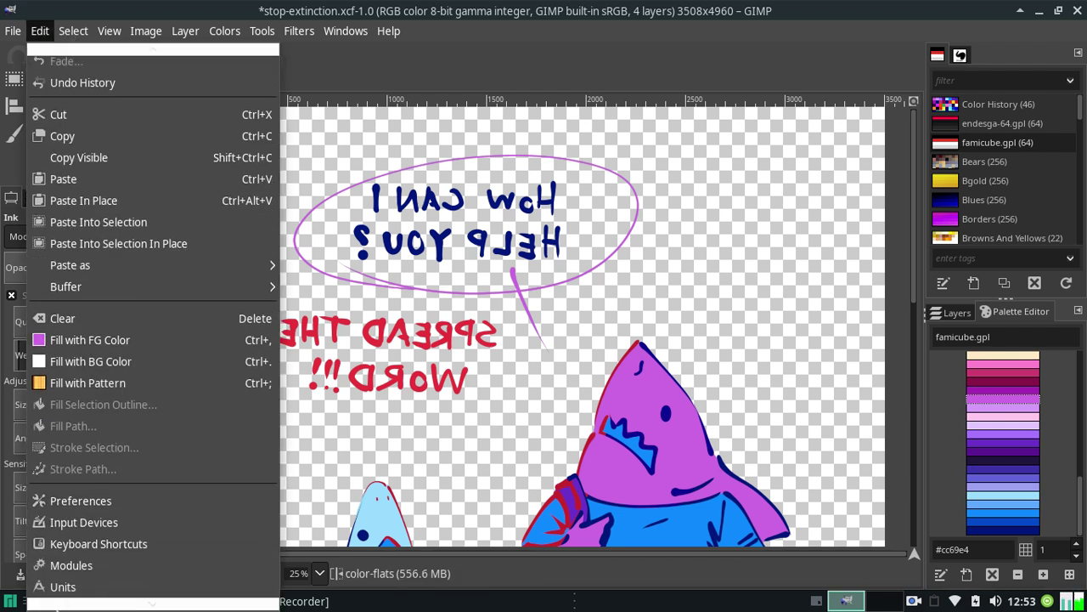
click(84, 505)
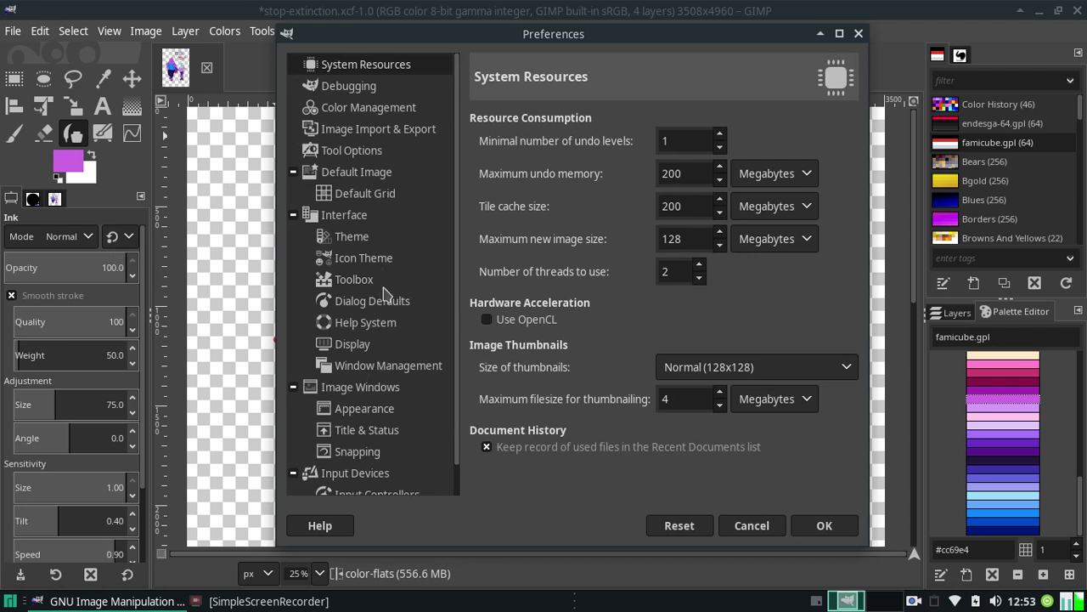
click(354, 280)
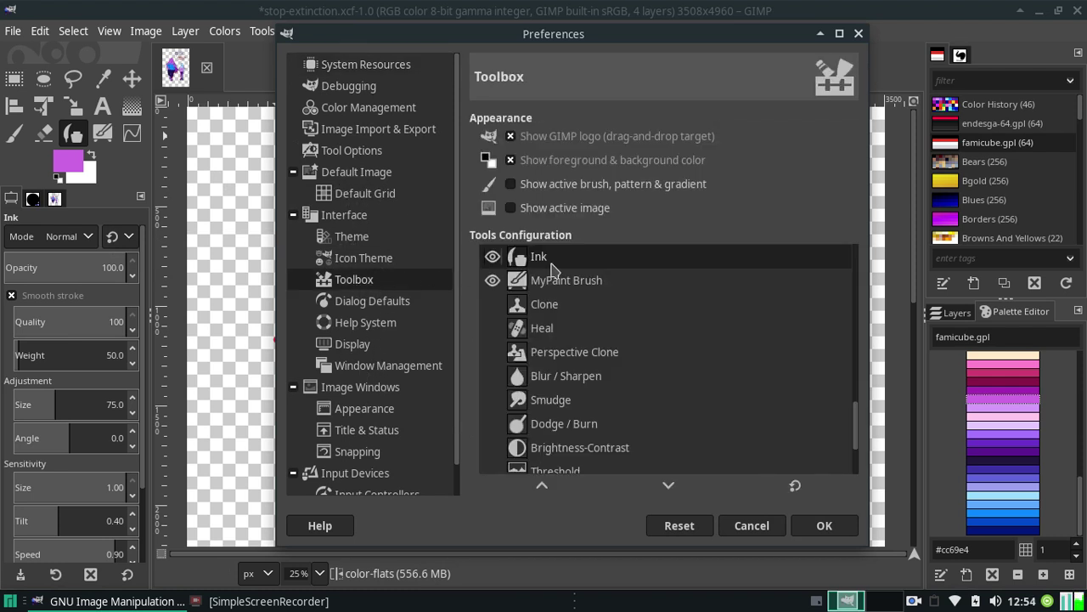
Make Fuzzy Select visible and active in Tools Configuration, then confirm Preferences
mouse_move(860, 431)
mouse_down()
mouse_move(852, 460)
mouse_move(850, 385)
mouse_up()
click(590, 304)
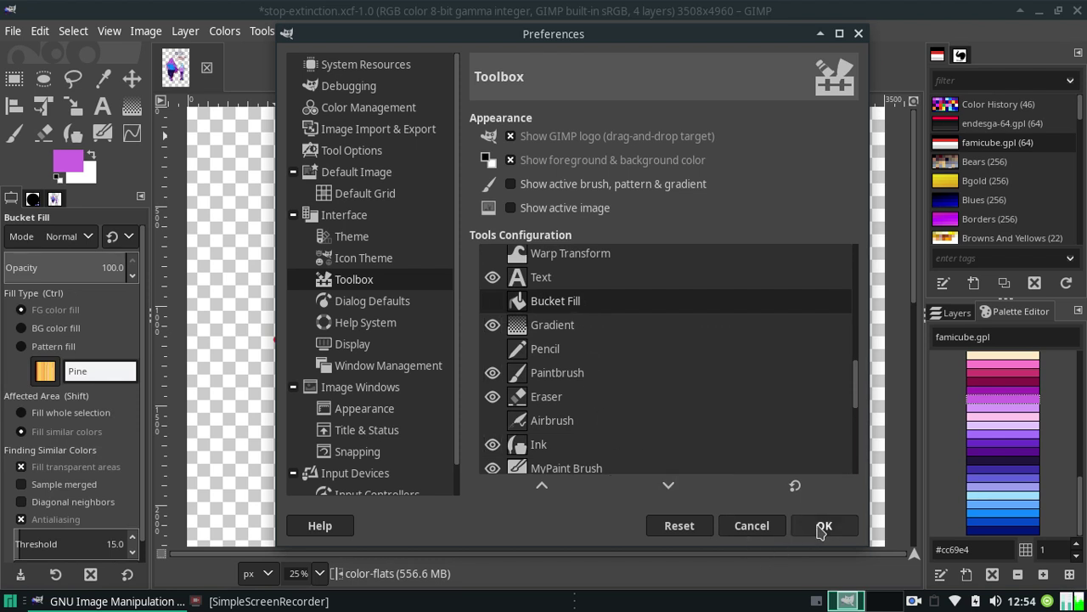
drag(856, 371, 858, 307)
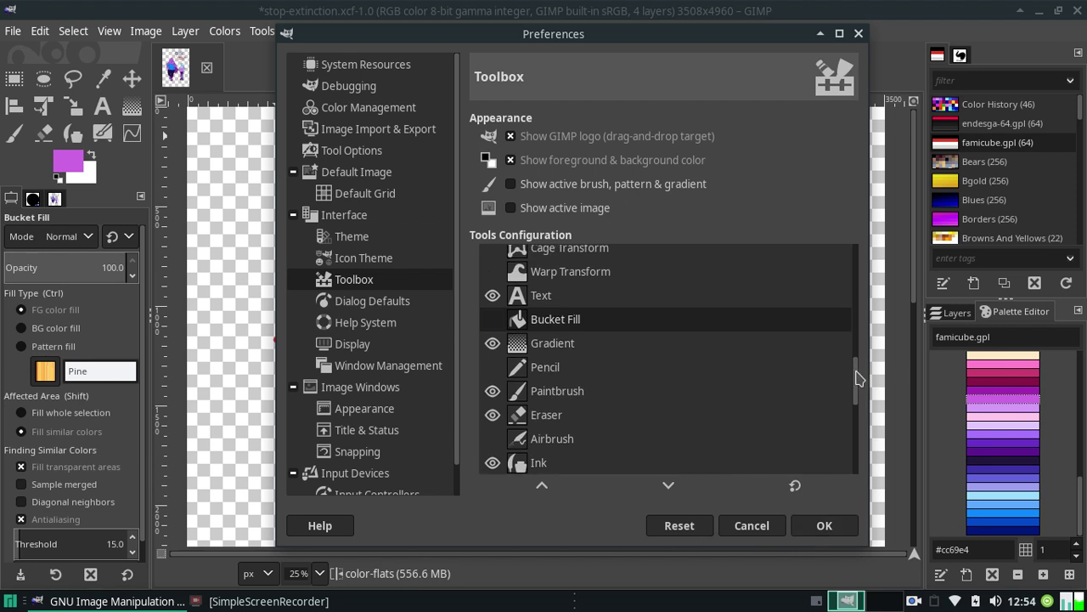
scroll(560, 340, up, 3)
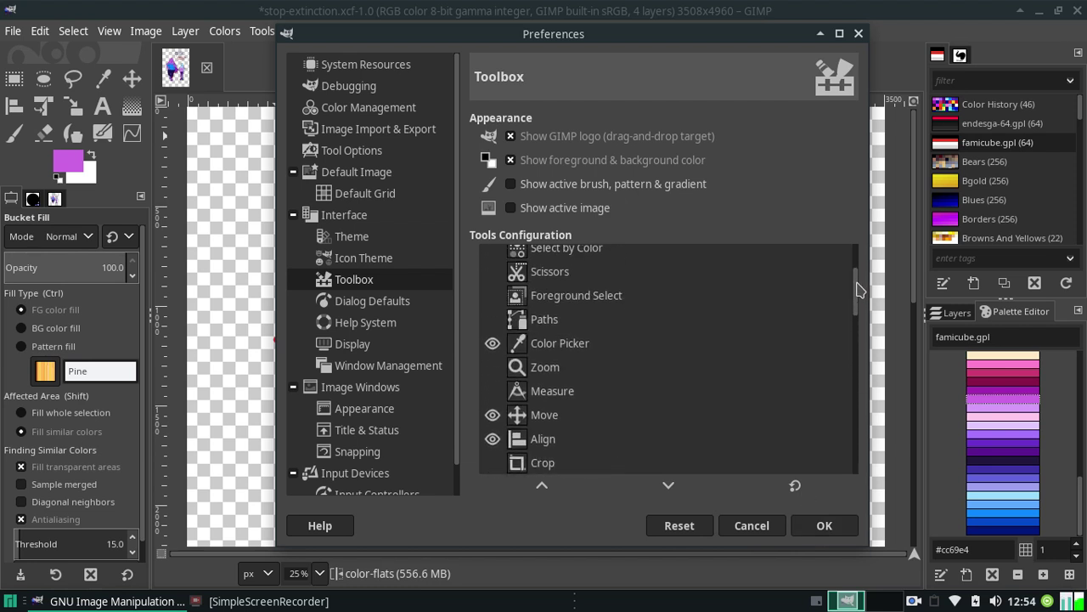
scroll(560, 340, up, 3)
click(562, 337)
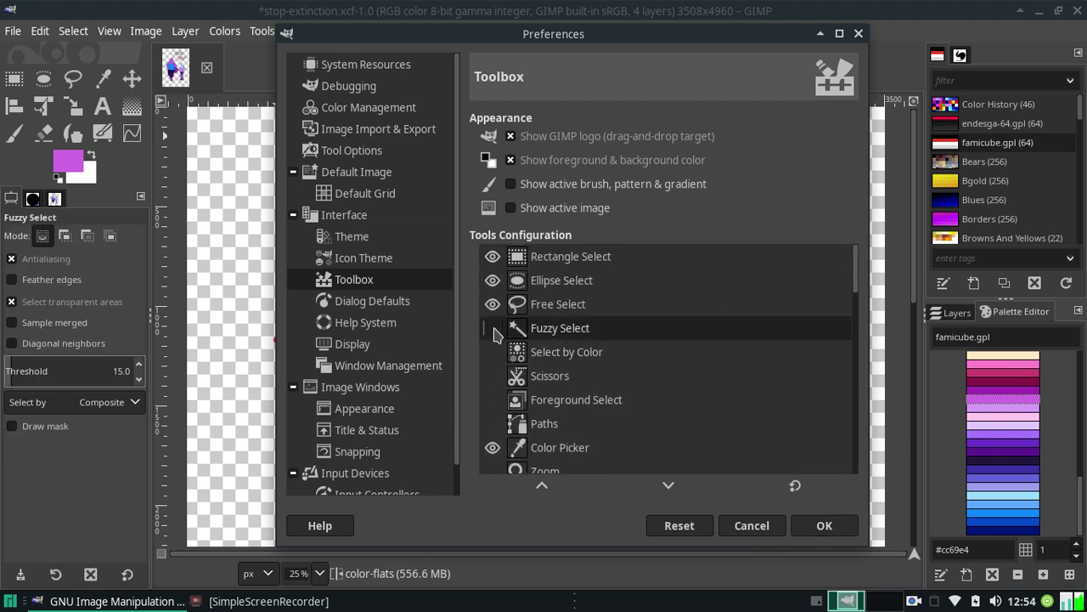
click(493, 328)
click(845, 537)
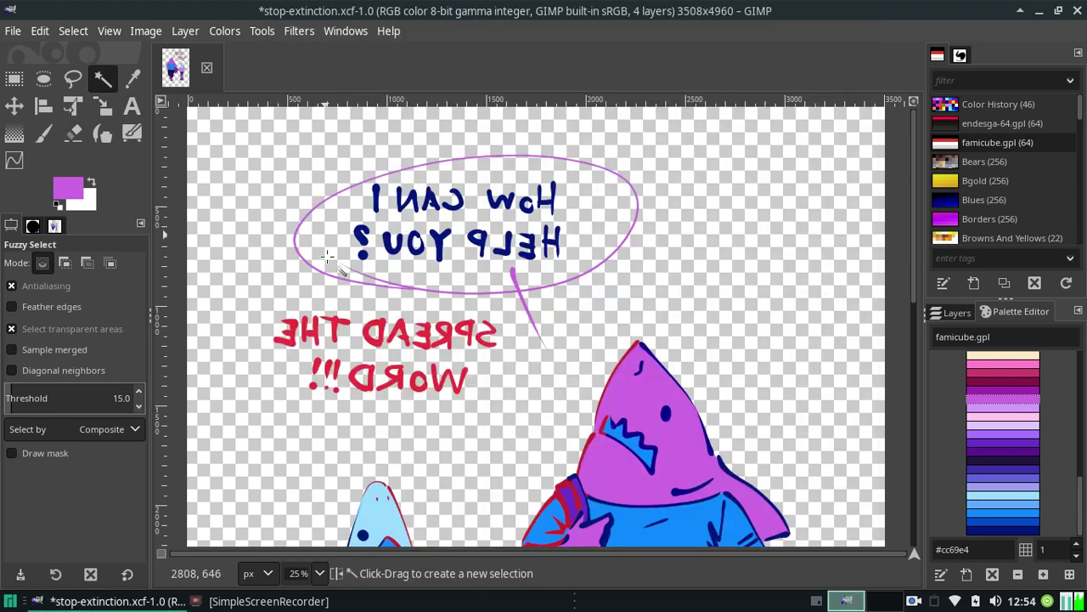
Select the pink speech-bubble outline and grow the selection slightly
click(361, 304)
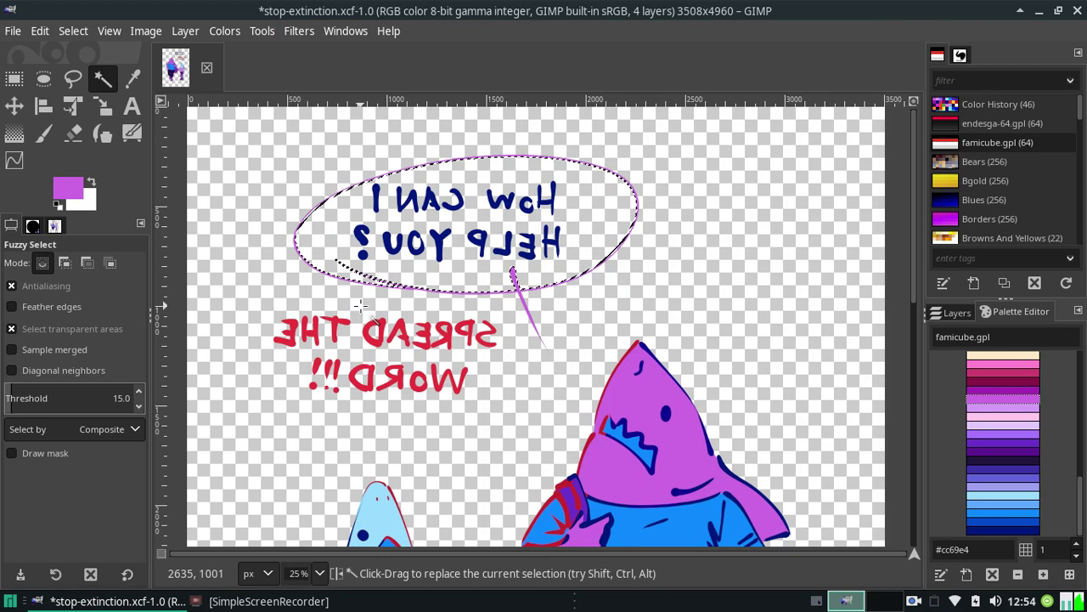
click(40, 31)
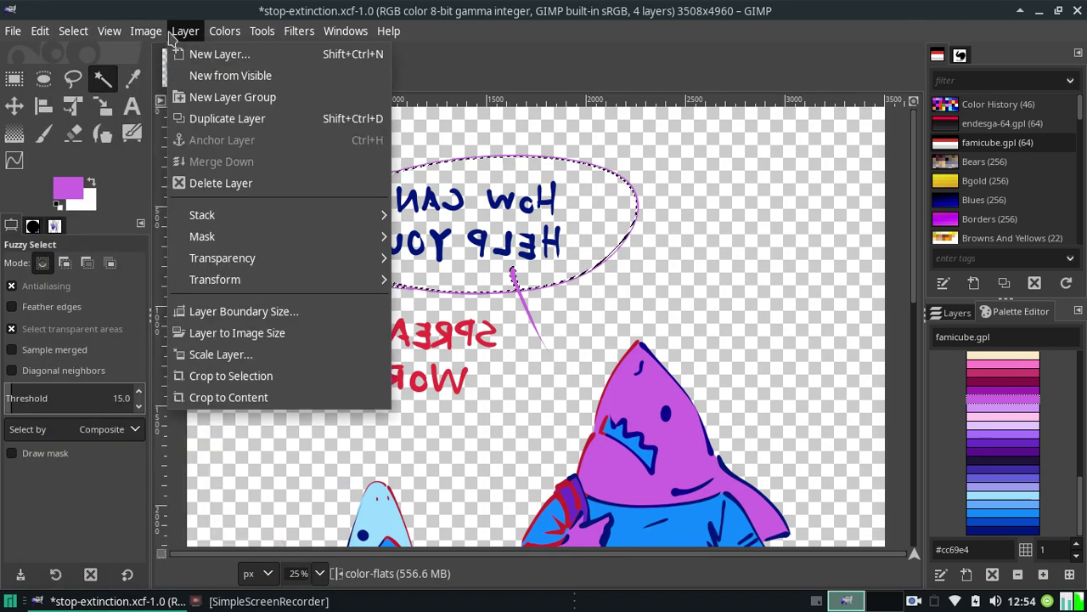
click(109, 33)
click(73, 30)
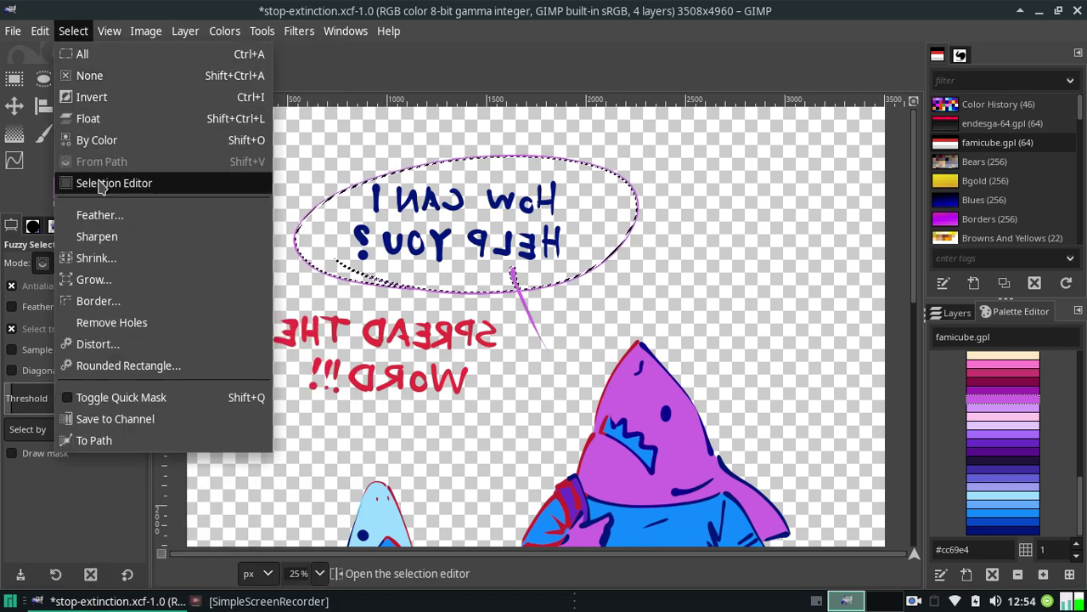
click(93, 280)
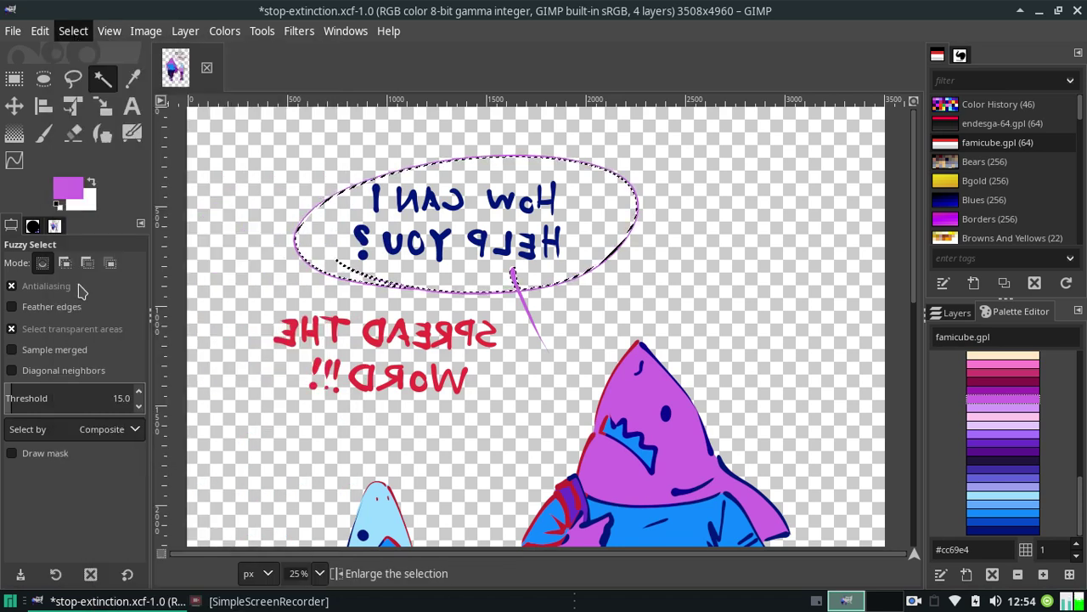
click(187, 342)
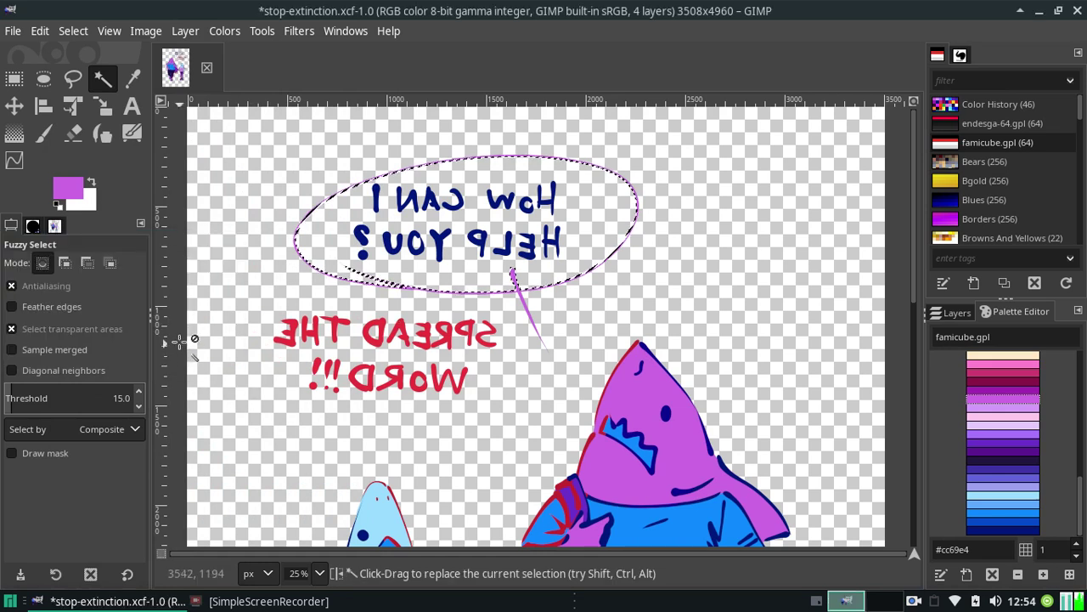
Fill the bubble selection with foreground purple and deselect everything
click(40, 31)
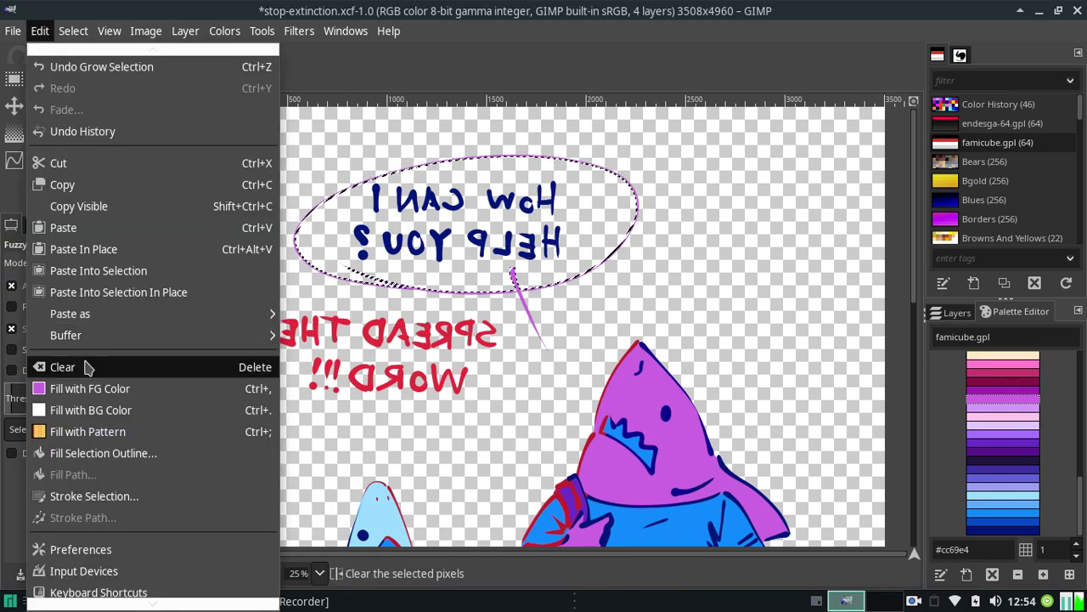
click(133, 389)
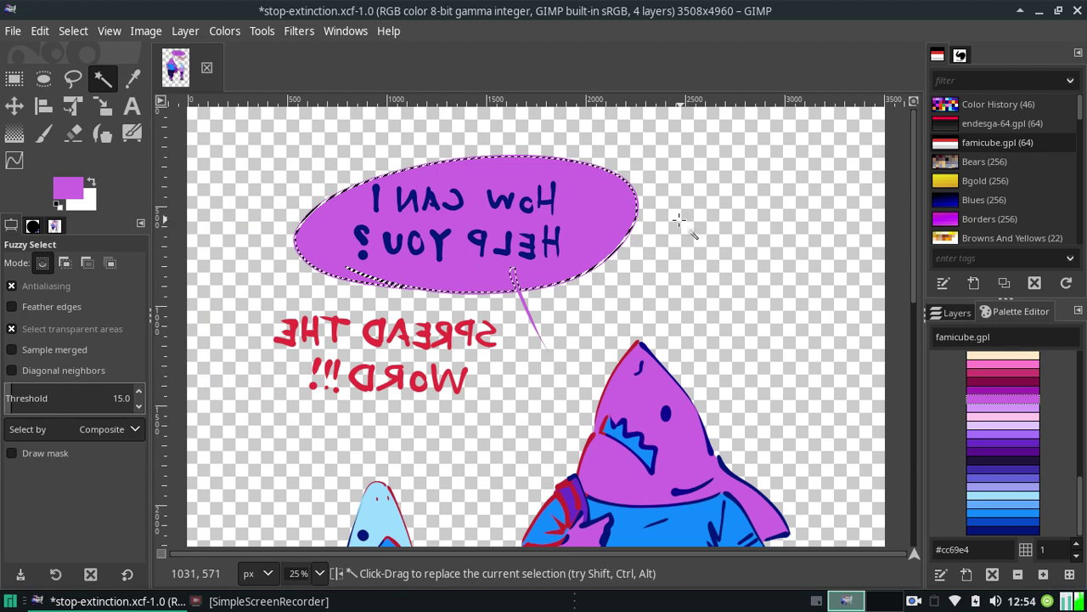
key(shift+ctrl+a)
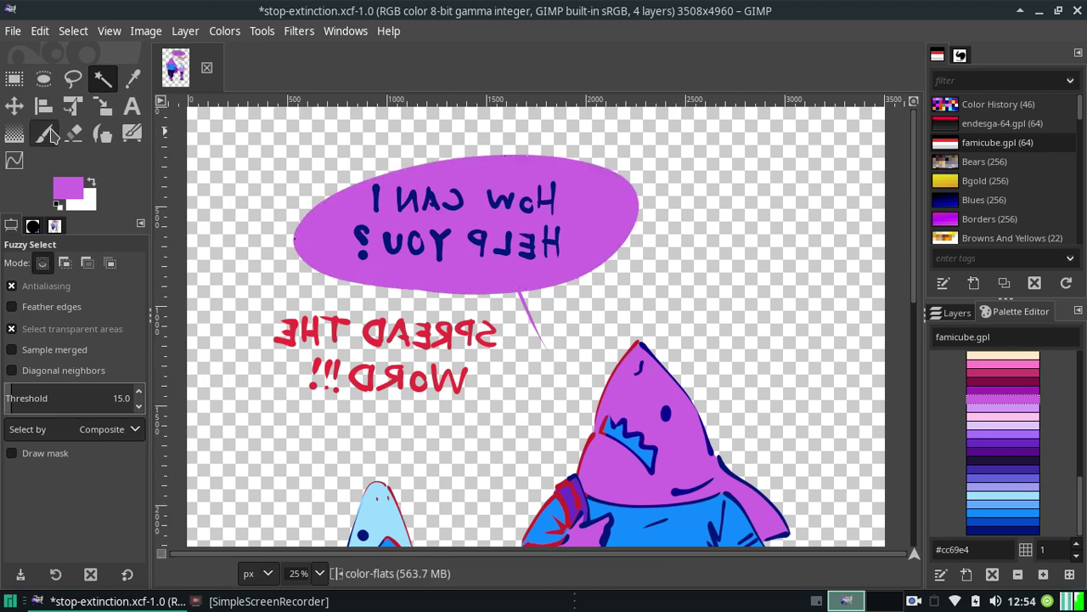
Switch to the Paintbrush and flip the canvas view back to unmirrored
click(44, 134)
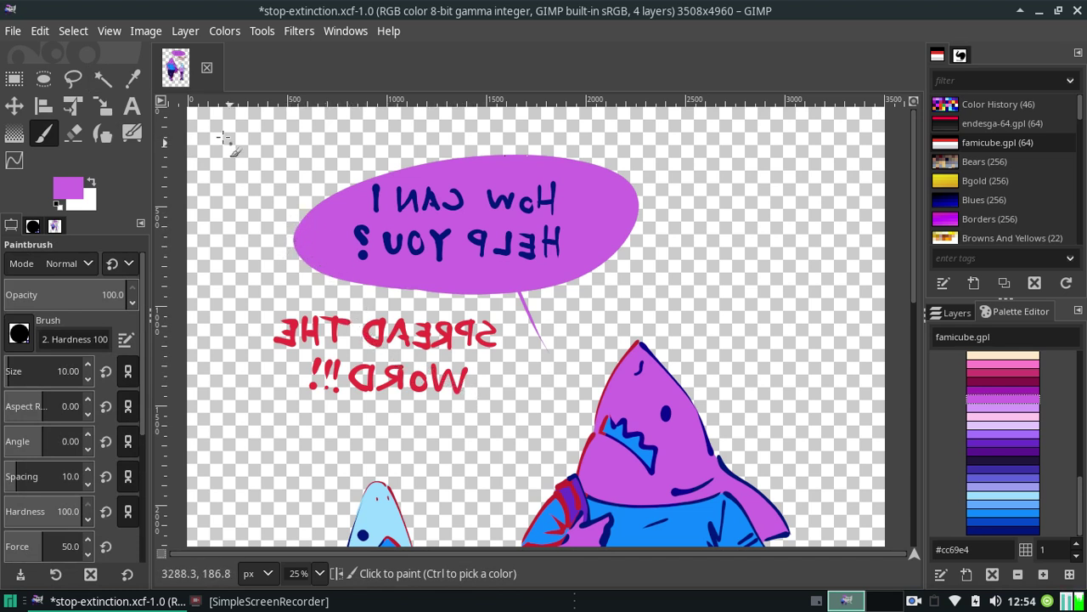
click(109, 31)
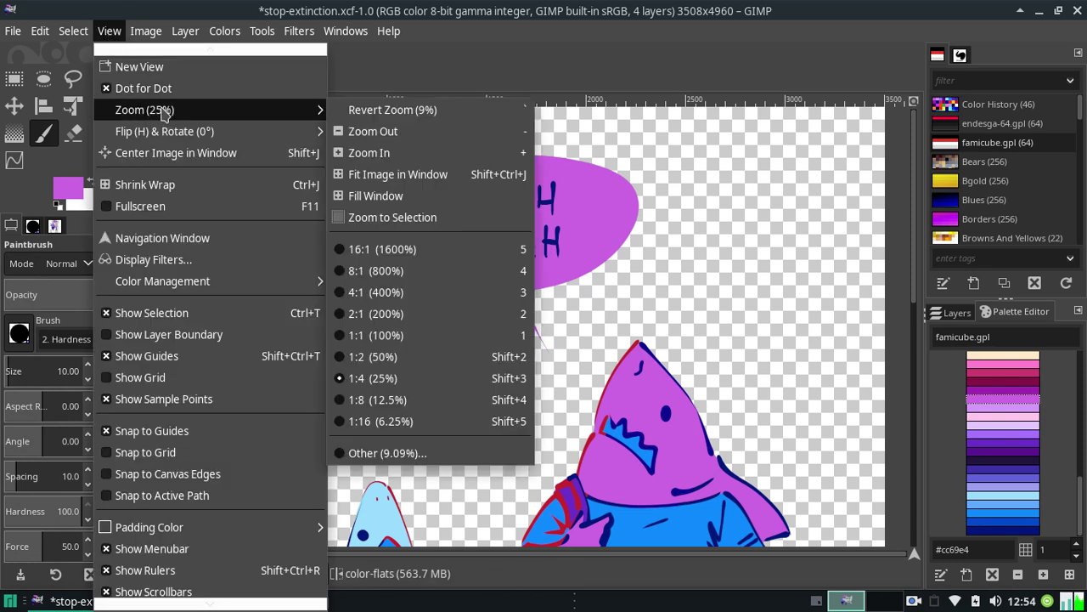
mouse_move(164, 131)
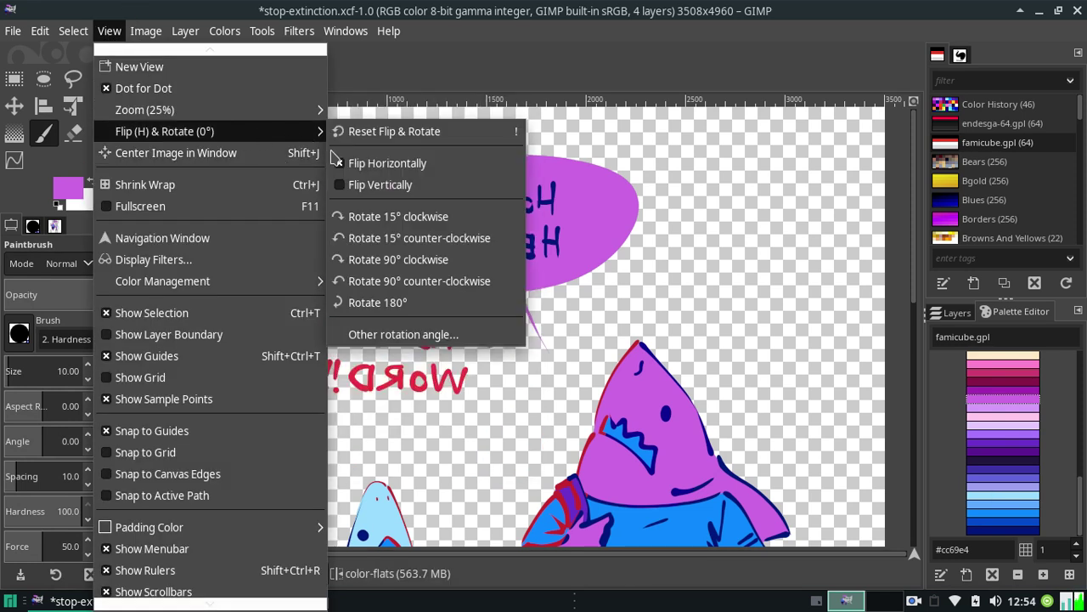
click(335, 163)
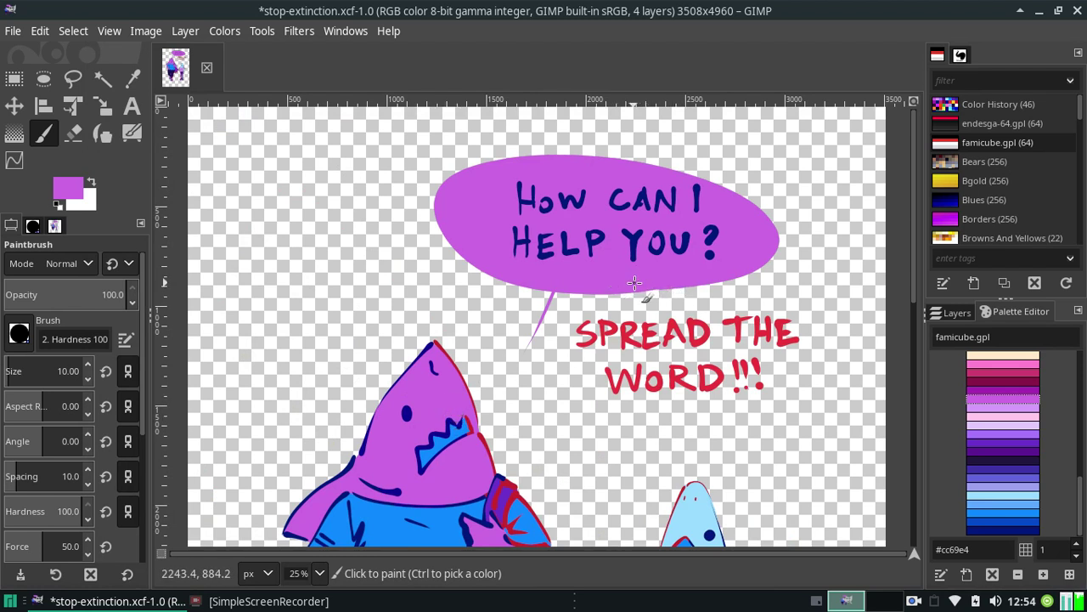
Paint a short purple stroke along the bubble's lower edge, then zoom out to 12.5%
drag(622, 287, 649, 286)
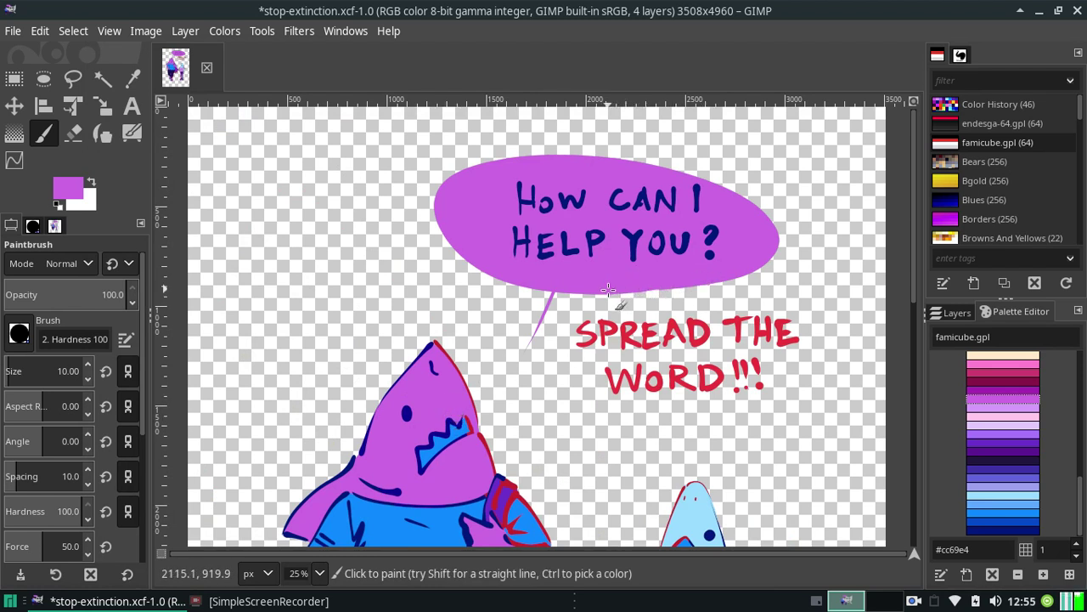
drag(663, 283, 700, 281)
click(319, 572)
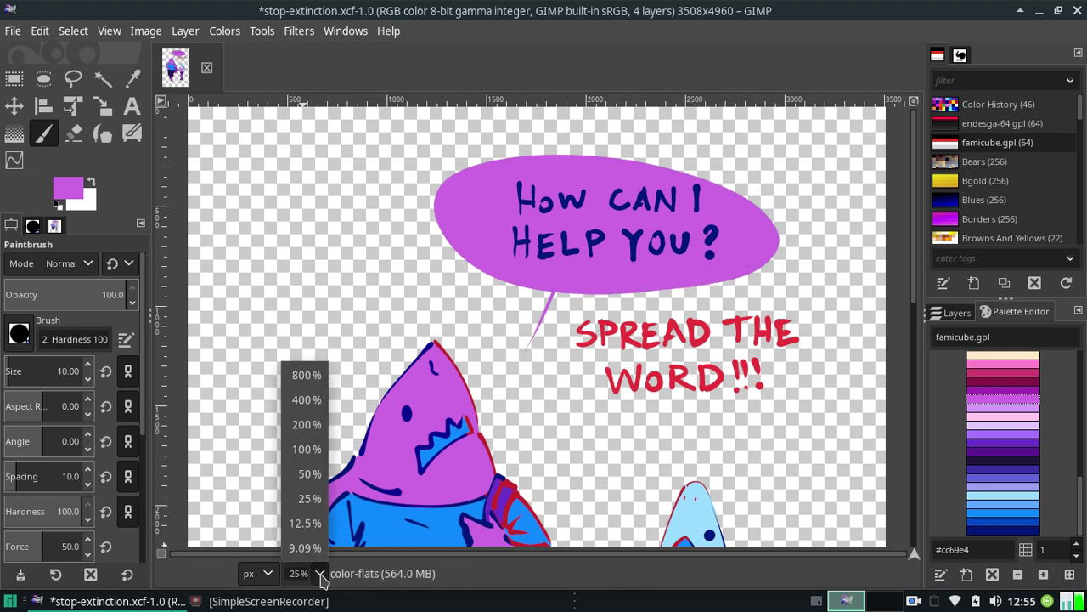
click(310, 524)
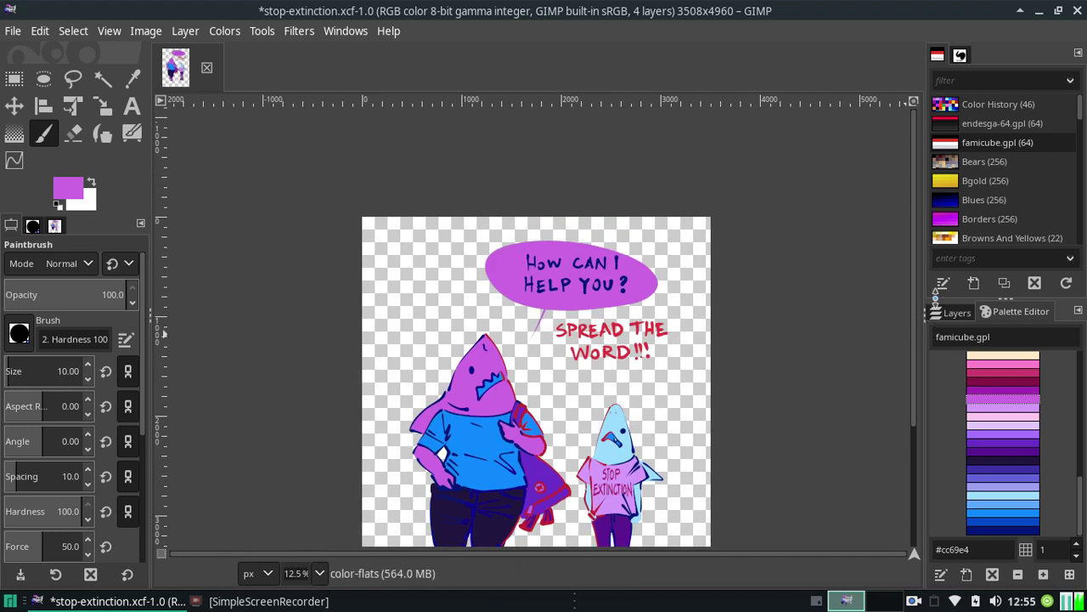
Undo the two paint strokes, the deselect, the purple fill and the grown selection
drag(915, 303, 908, 276)
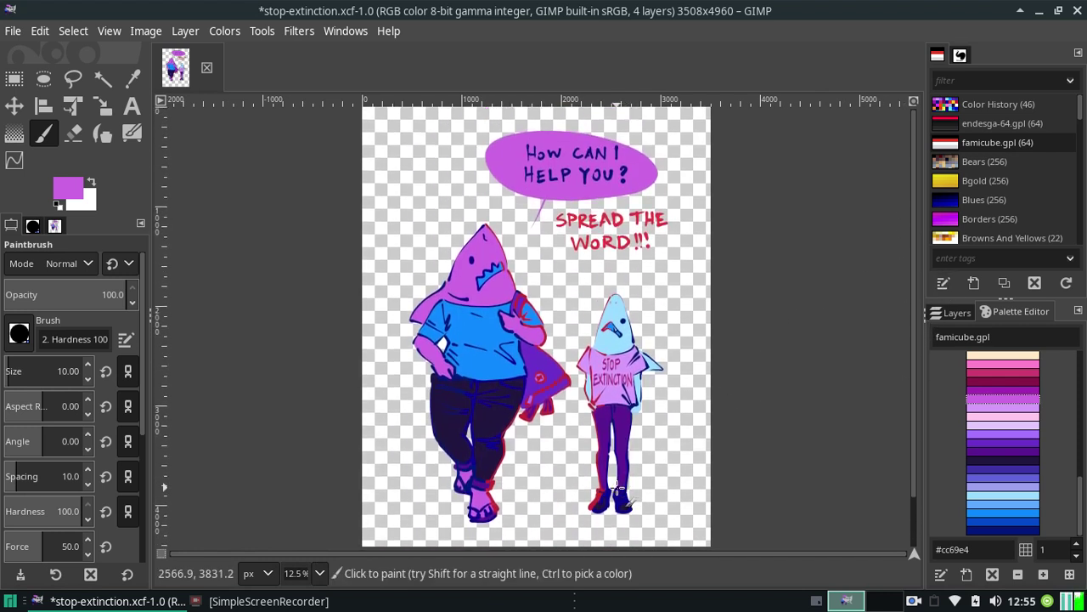
click(39, 32)
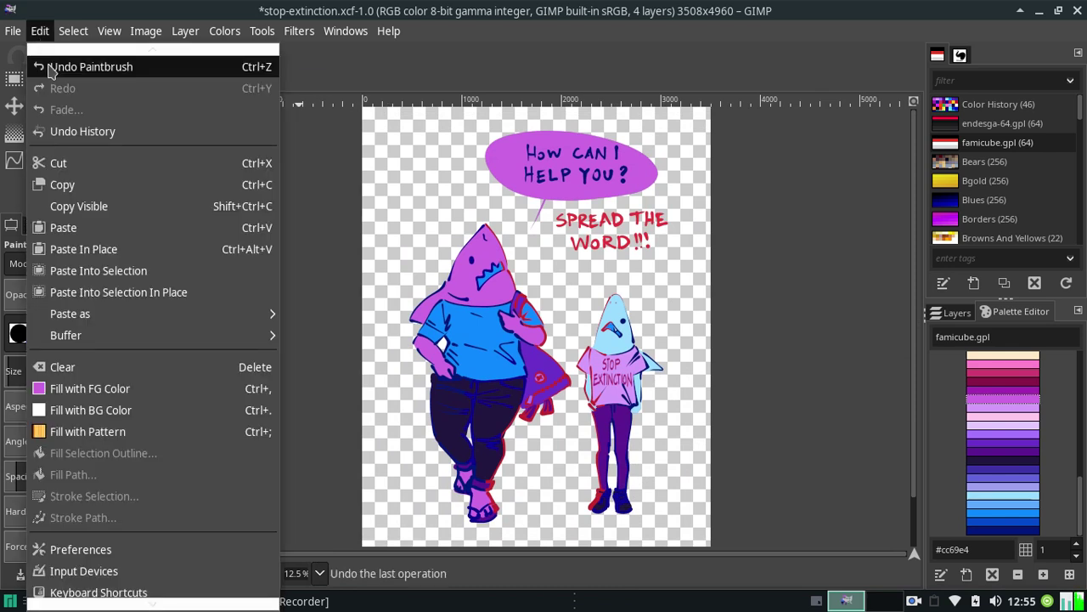
click(47, 45)
click(40, 32)
click(51, 67)
click(40, 32)
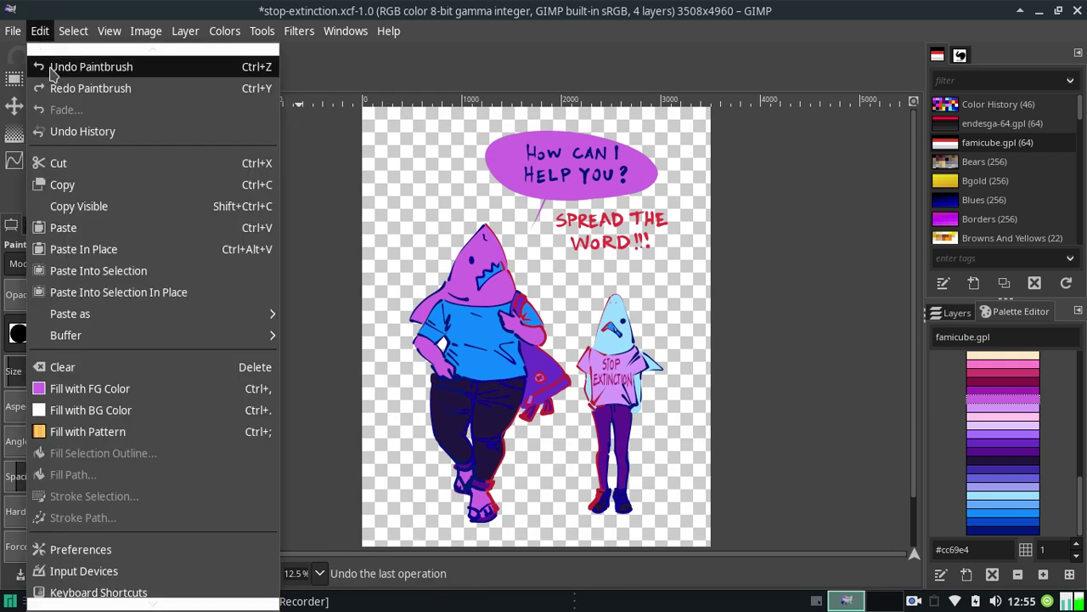
click(51, 66)
click(40, 31)
click(51, 66)
click(40, 31)
click(51, 66)
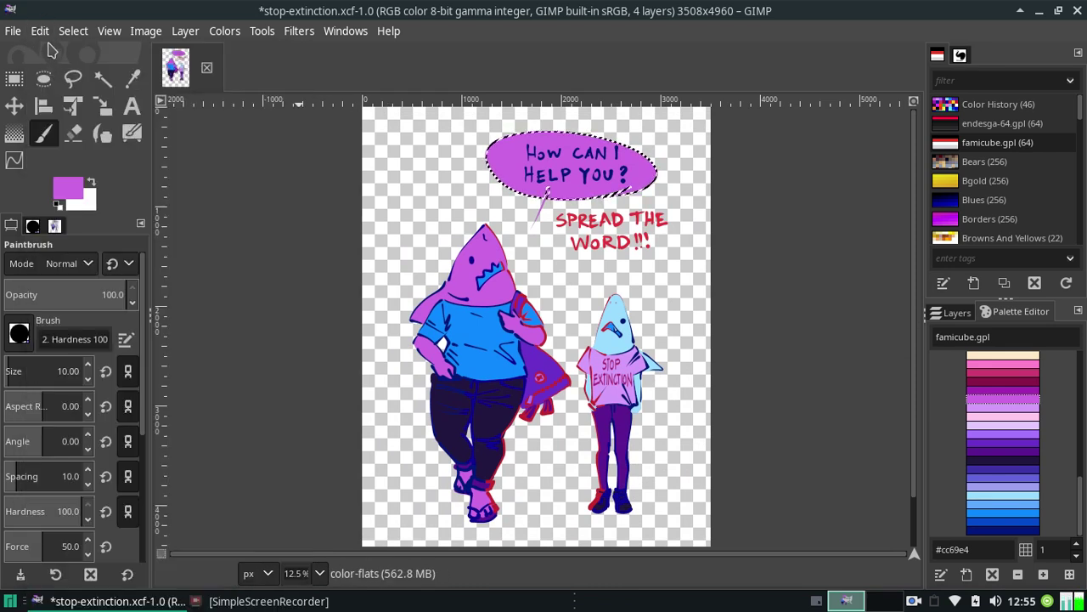
Undo the bubble selection, lower stroke and hand-drawn outline, then save stop-extinction.xcf
click(40, 31)
click(51, 66)
click(39, 32)
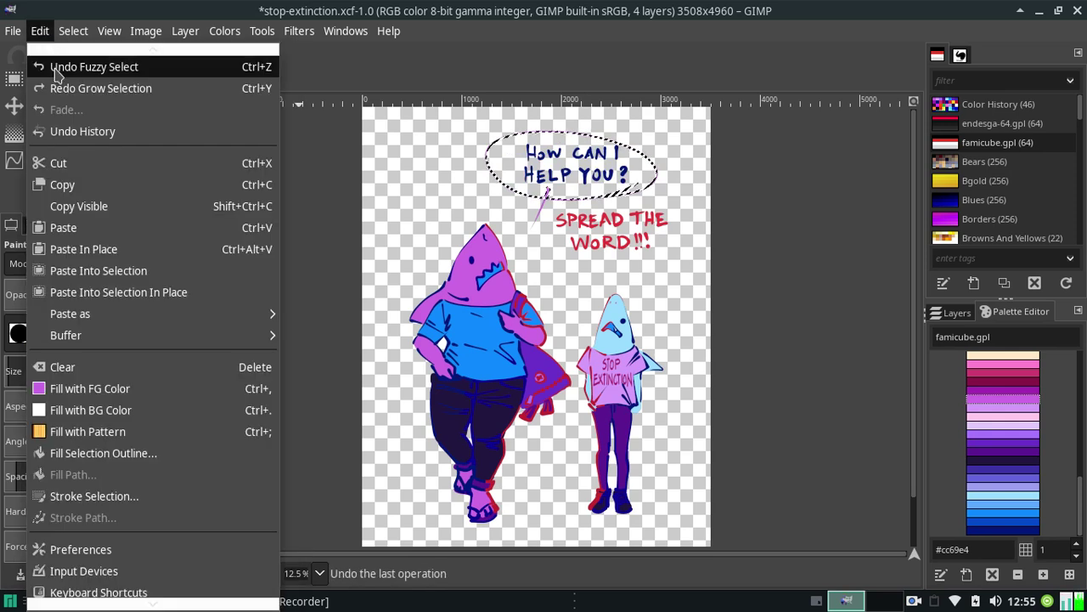
click(51, 67)
click(40, 32)
click(51, 67)
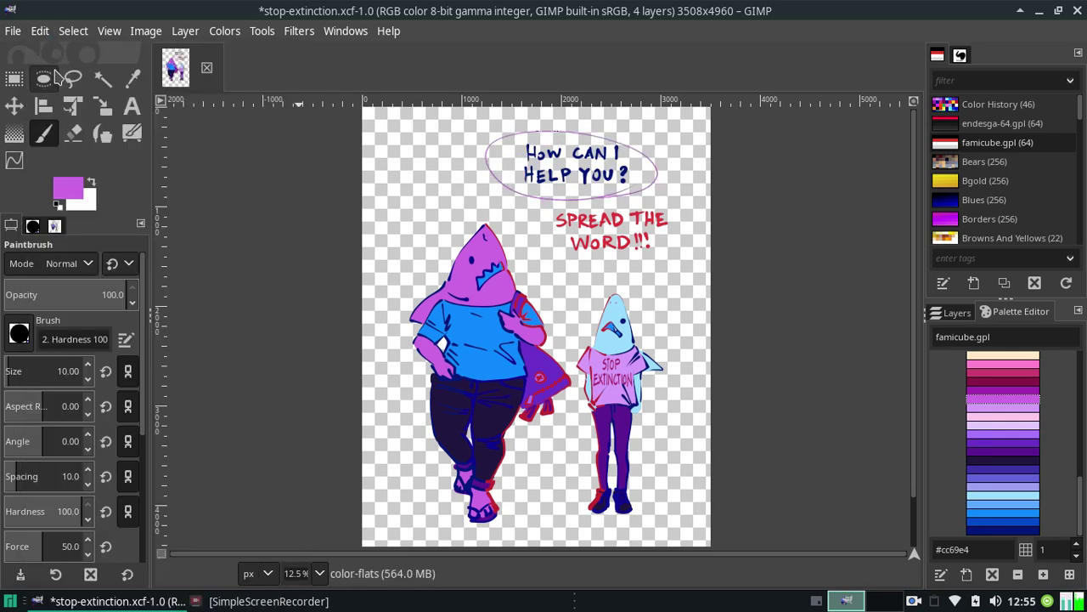
click(40, 31)
click(51, 66)
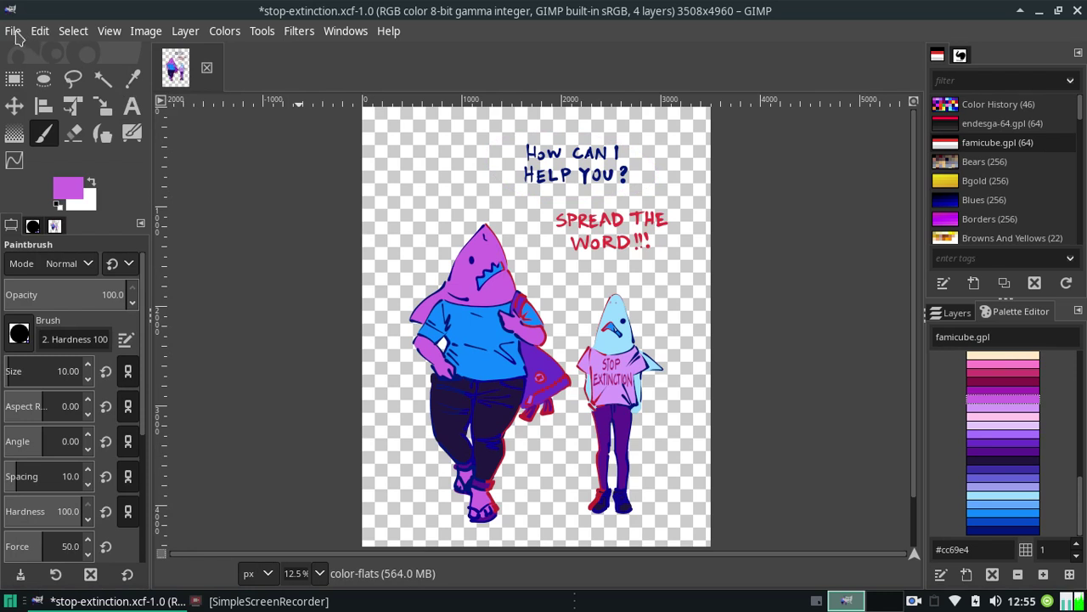
click(13, 31)
click(34, 194)
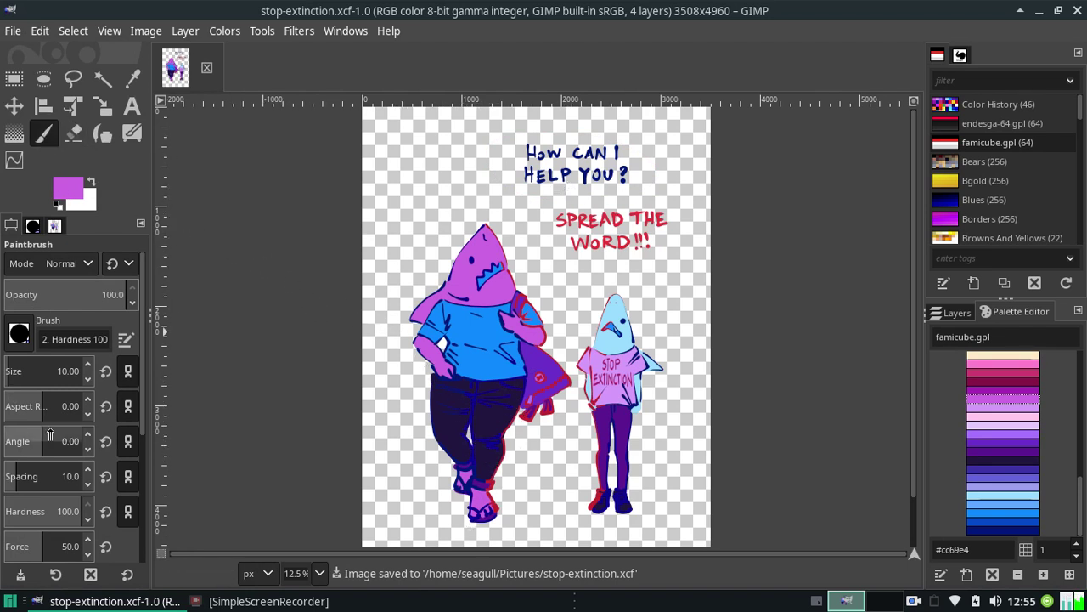
Set the brush size to 51 and try ellipses around the speech text, undoing each
drag(51, 374, 97, 368)
drag(522, 154, 546, 194)
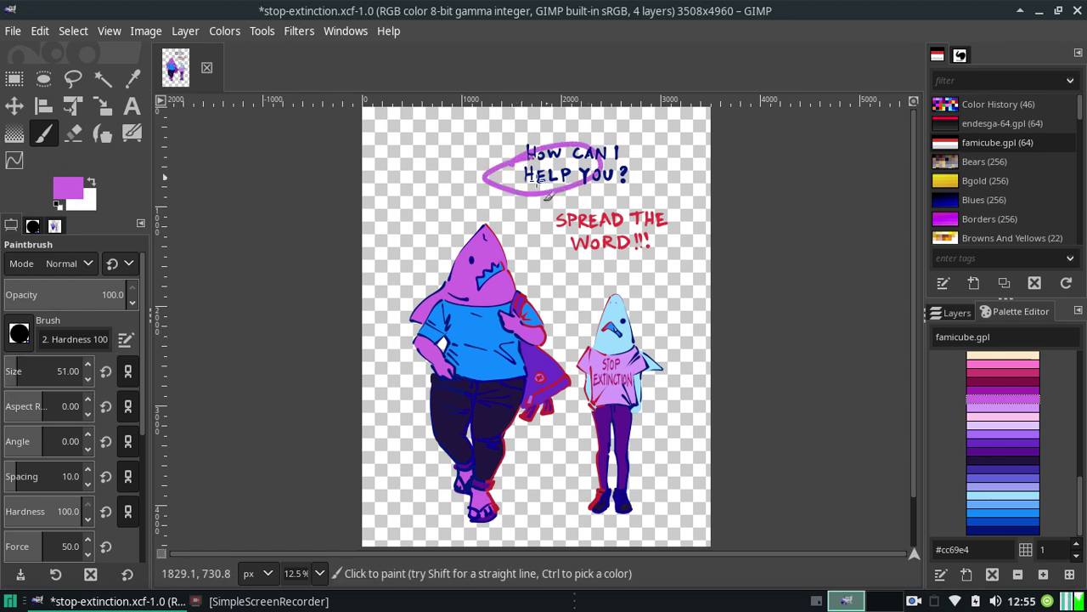
key(ctrl+z)
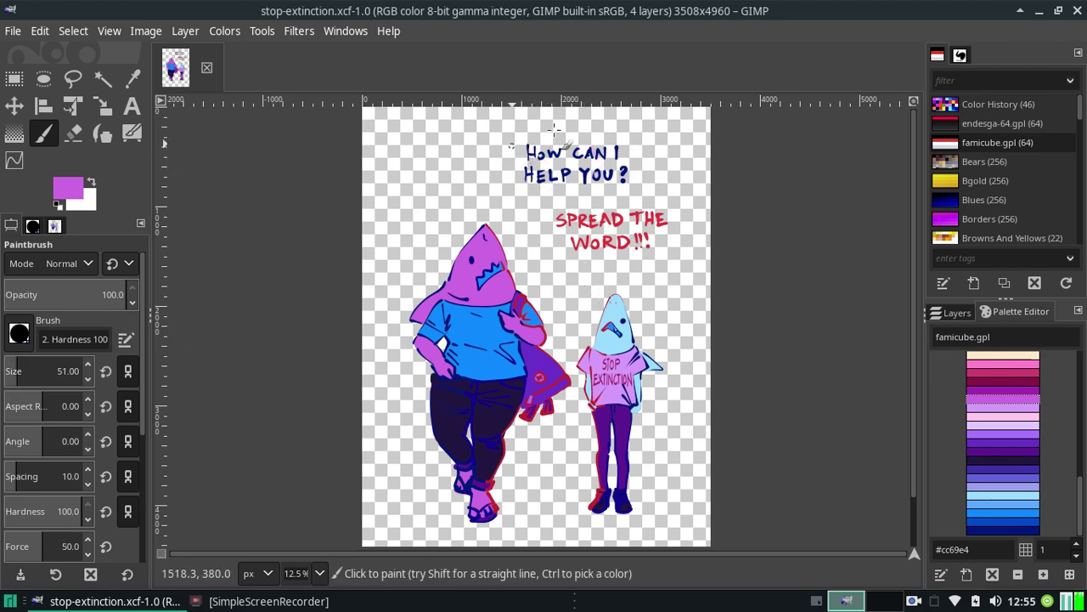
mouse_move(553, 129)
mouse_down()
mouse_move(527, 138)
mouse_move(529, 154)
mouse_move(644, 136)
mouse_up()
key(ctrl+z)
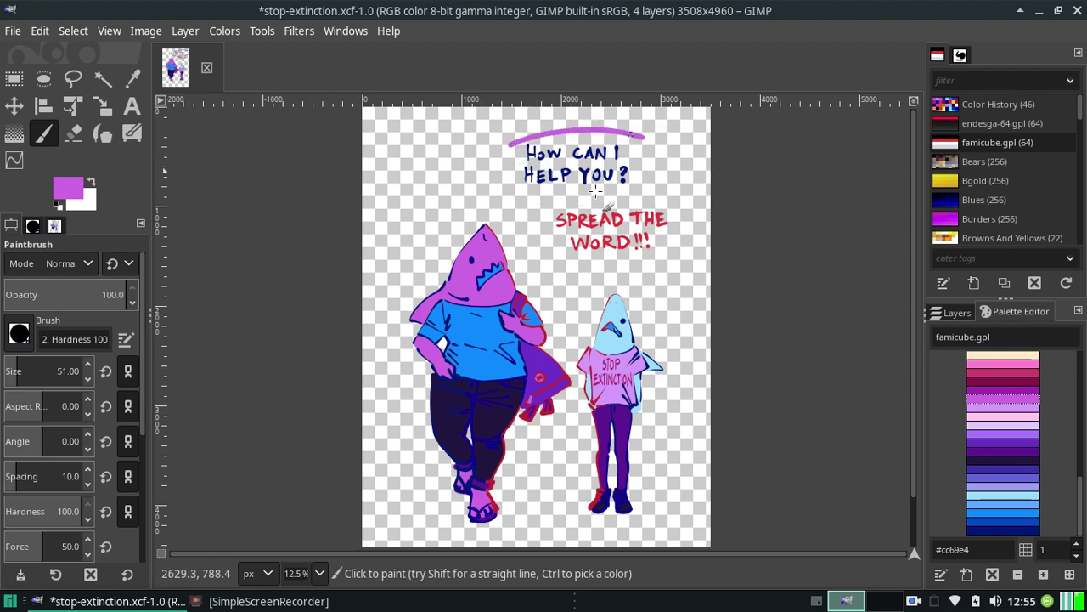
drag(596, 192, 574, 136)
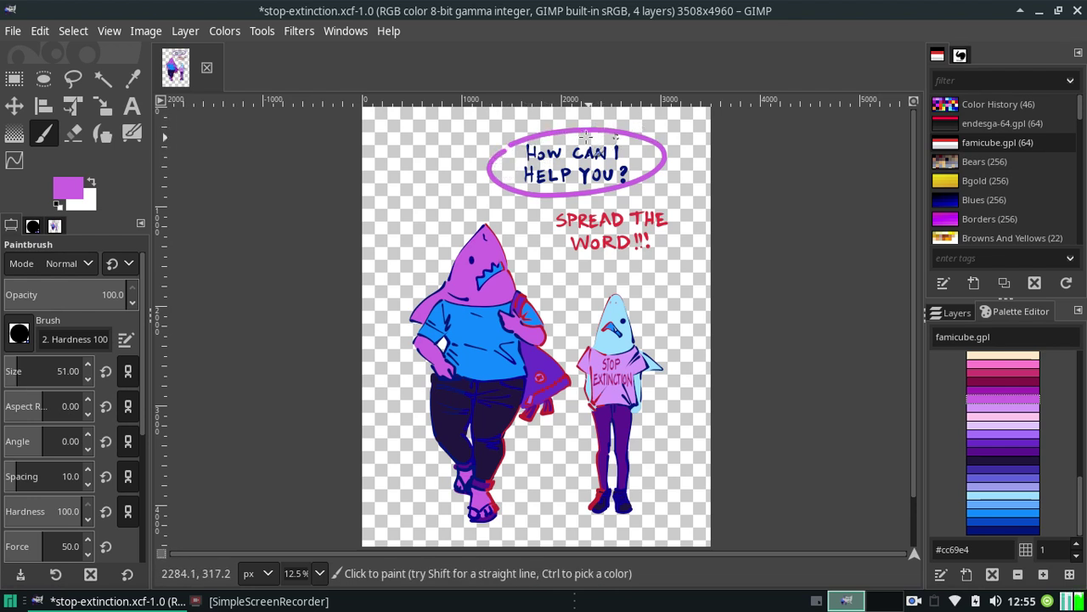
key(ctrl+z)
Try larger and tighter ellipses with undo/redo, leaving the text without any bubble
drag(532, 134, 520, 192)
drag(600, 138, 585, 139)
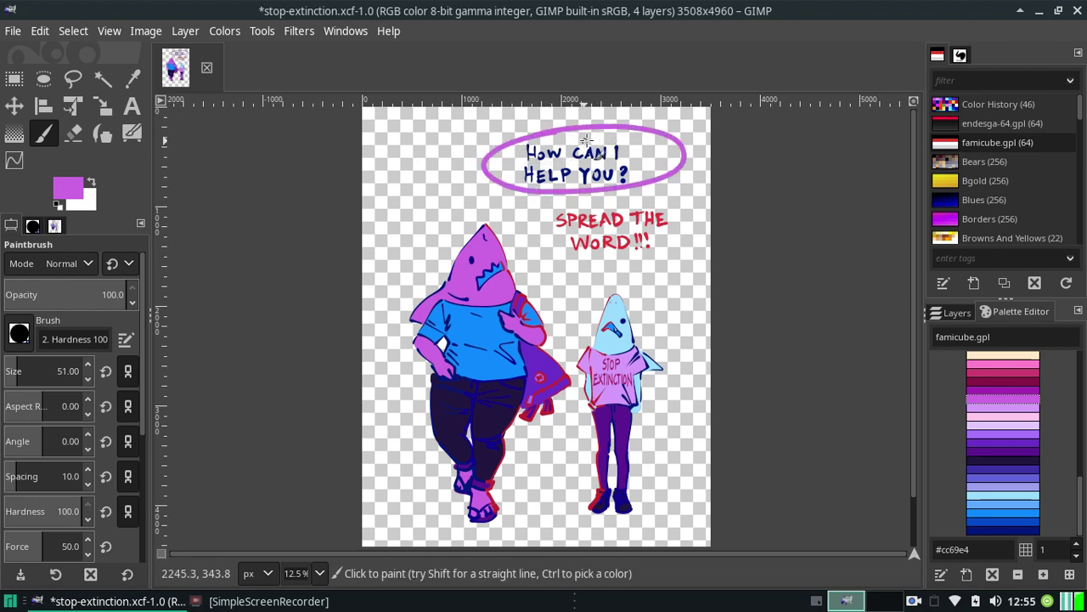
key(ctrl+z)
key(ctrl+z)
key(ctrl+y)
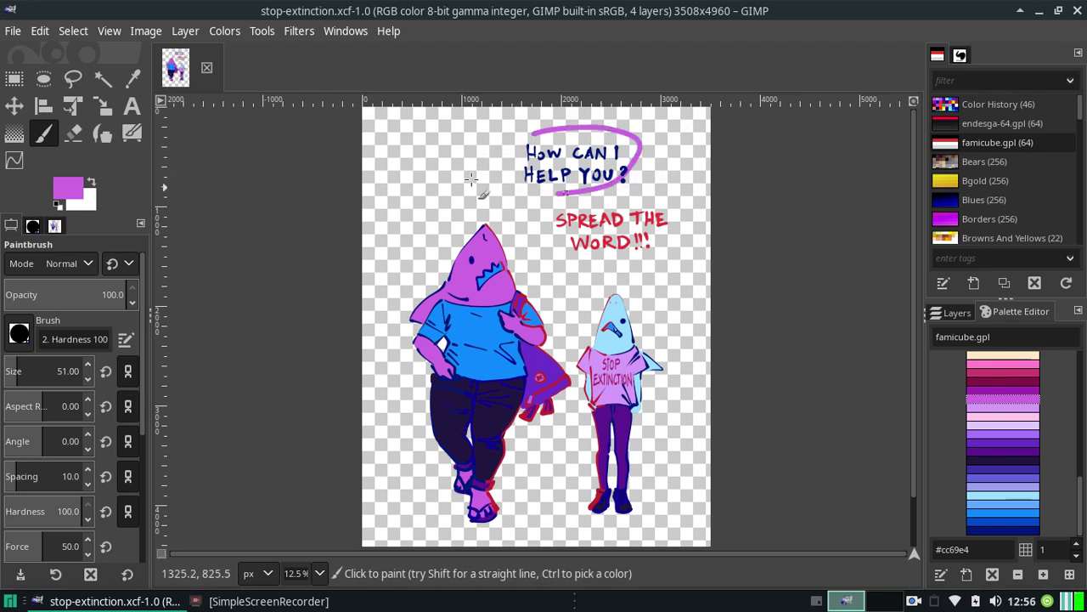
key(ctrl+y)
key(ctrl+z)
key(ctrl+z)
key(ctrl+y)
key(ctrl+y)
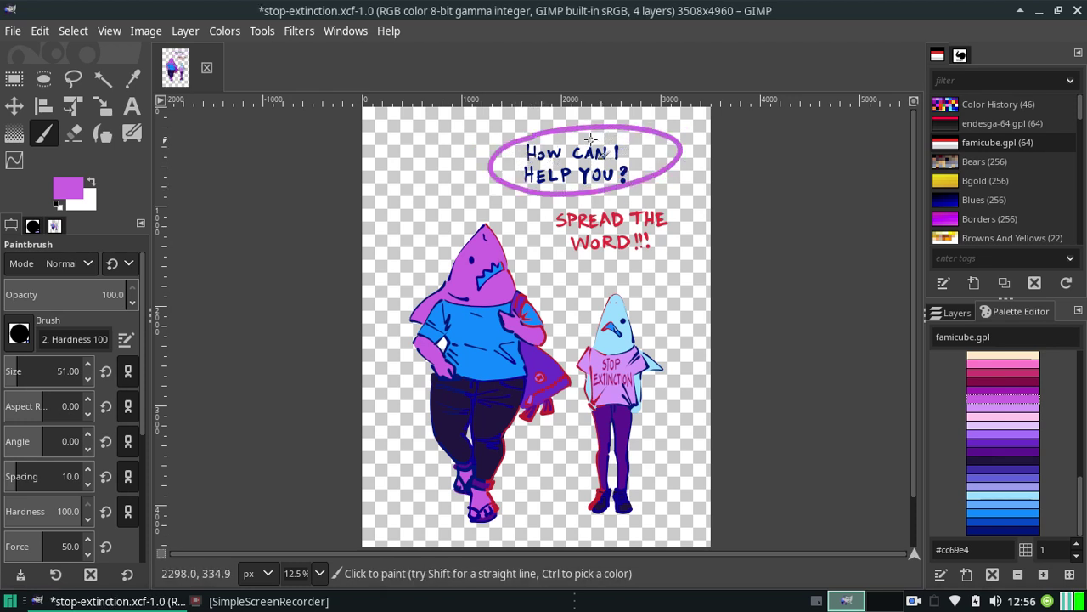
key(ctrl+z)
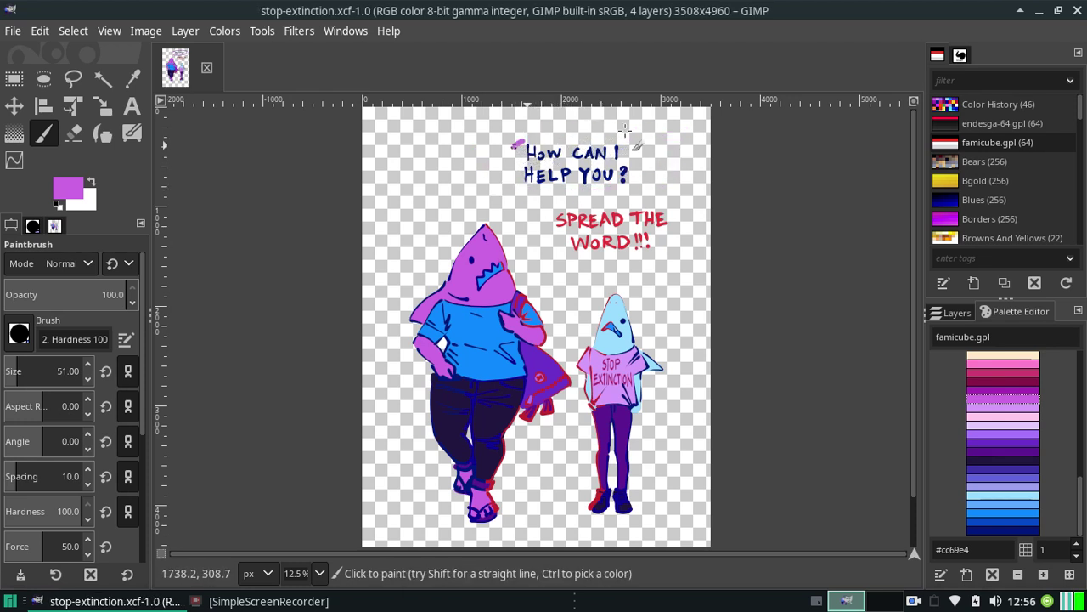
mouse_move(534, 136)
mouse_down()
mouse_move(649, 153)
mouse_move(597, 136)
mouse_up()
key(ctrl+z)
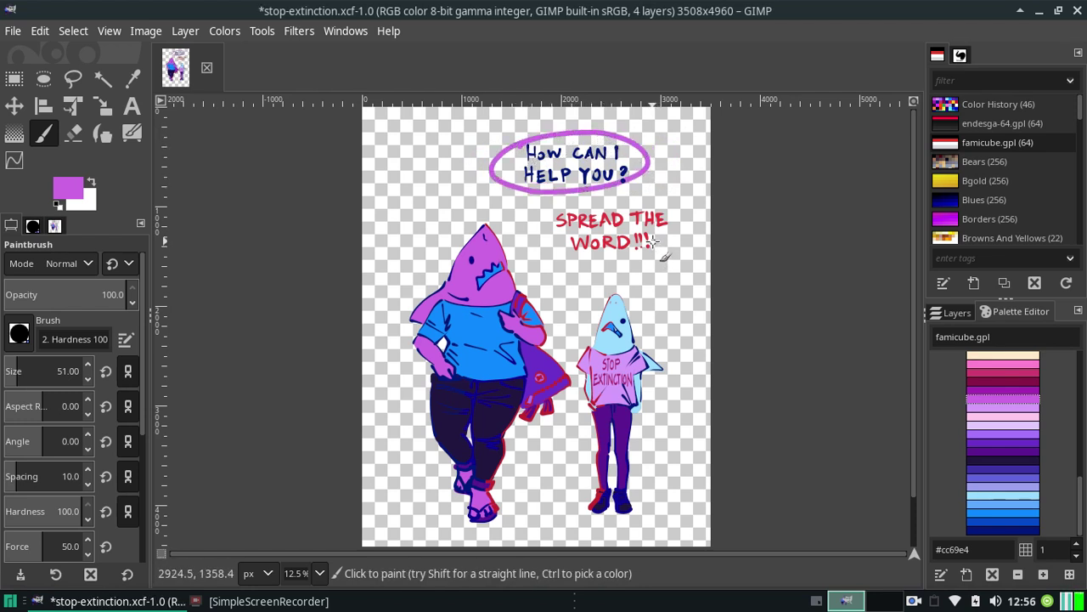
key(ctrl+z)
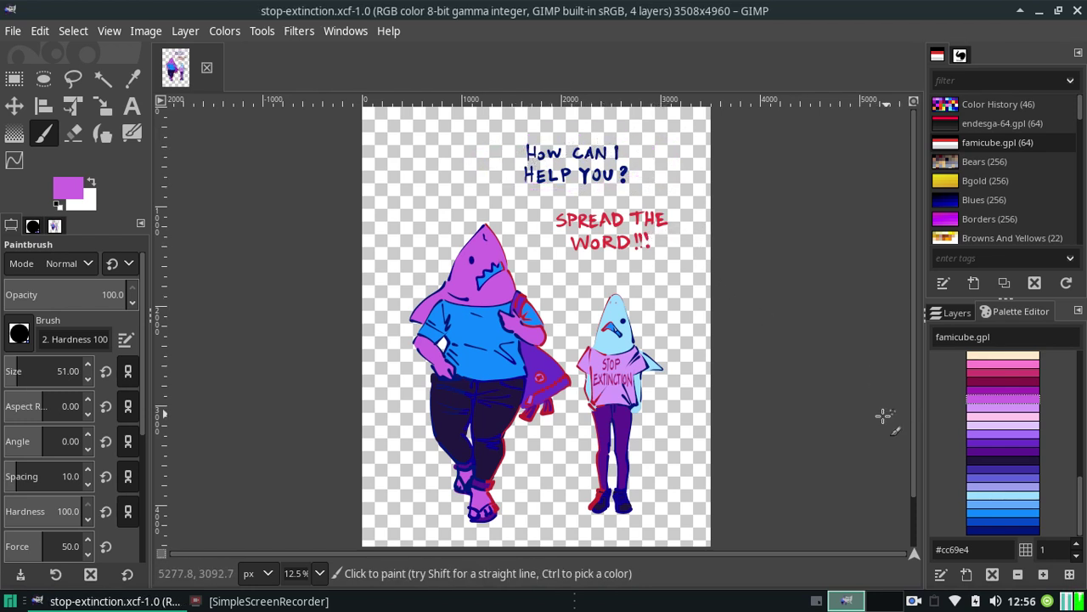
click(319, 572)
Zoom out, re-show and activate the lines layer, and begin a Free Select lasso around the speech text
click(302, 550)
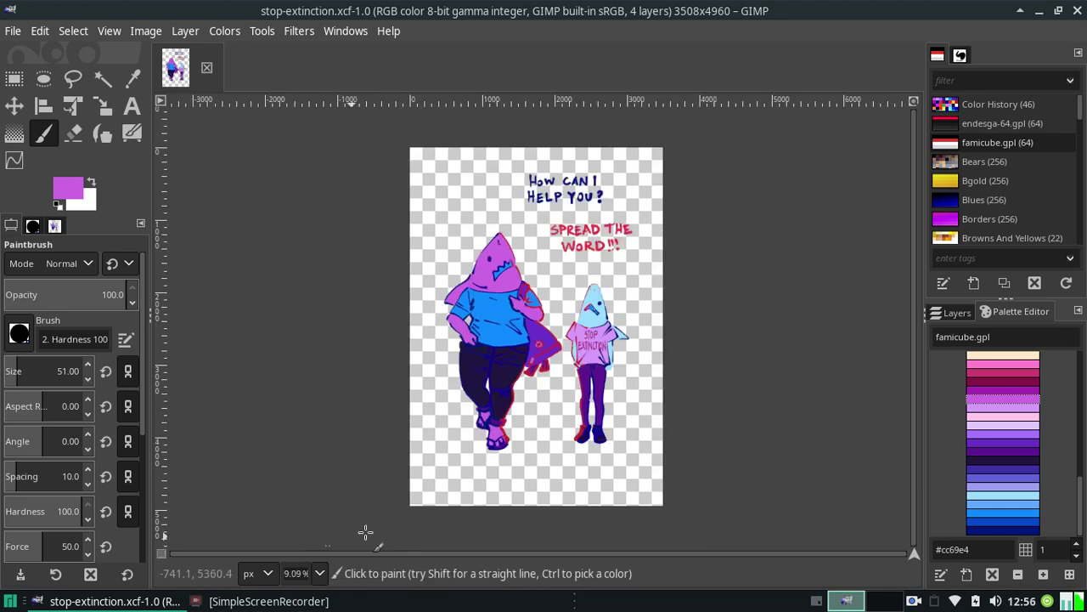
click(958, 318)
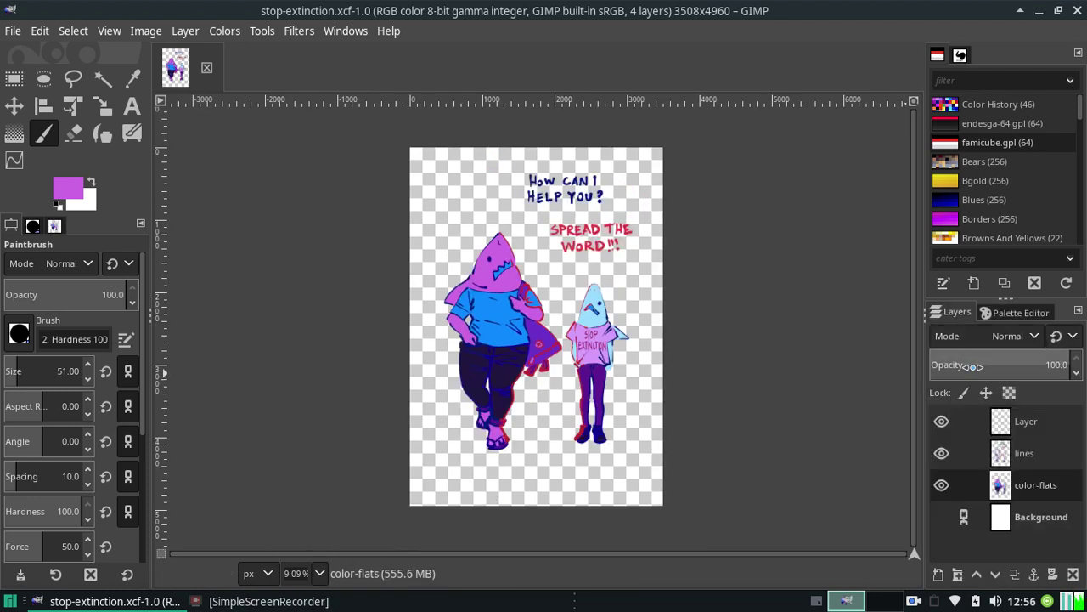
click(1027, 423)
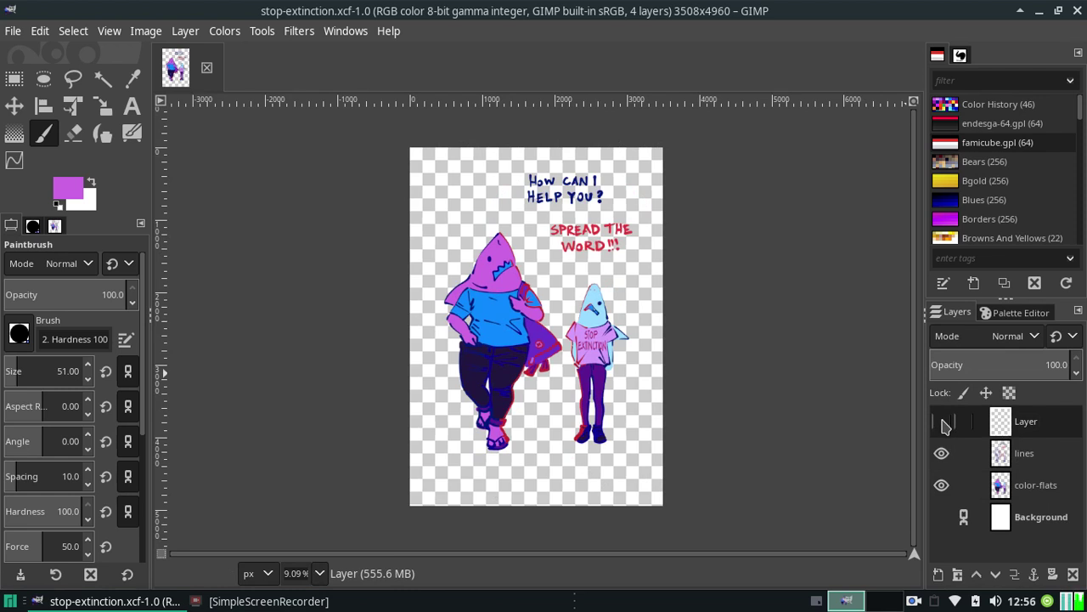
key(ctrl+z)
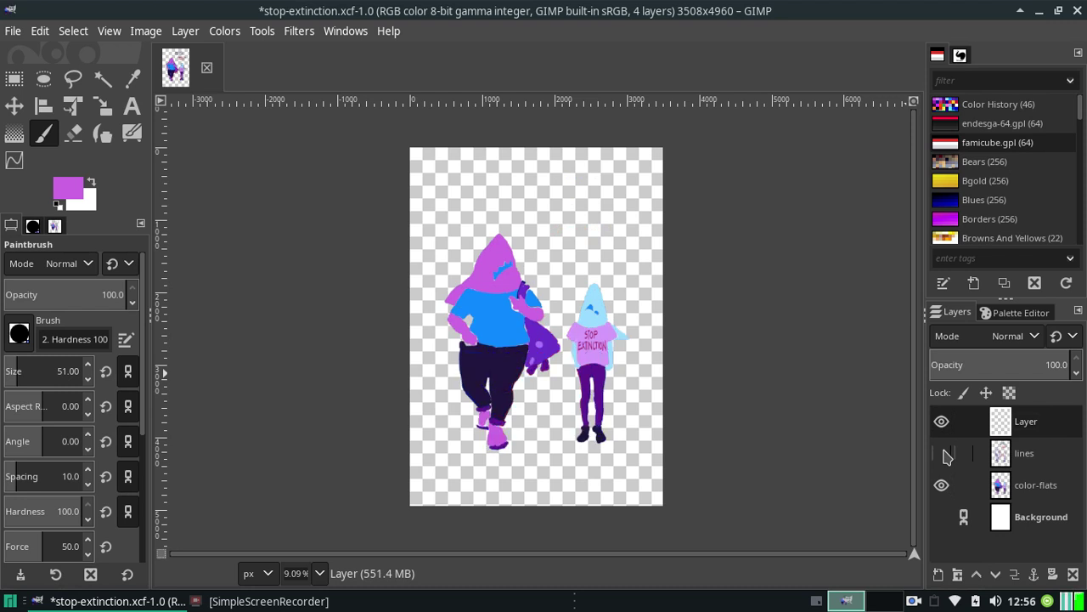
click(949, 454)
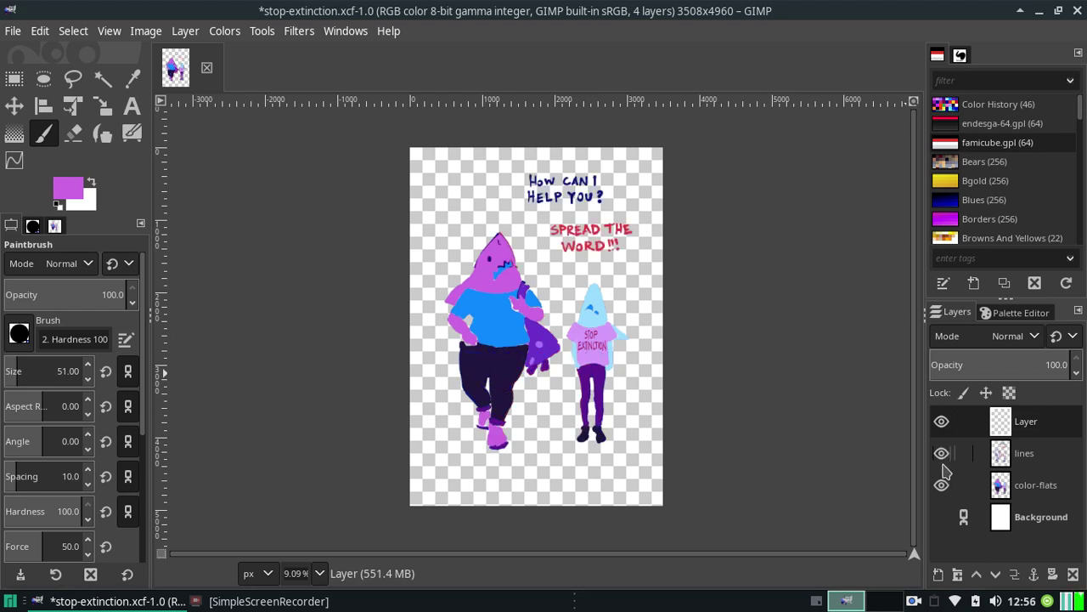
click(977, 459)
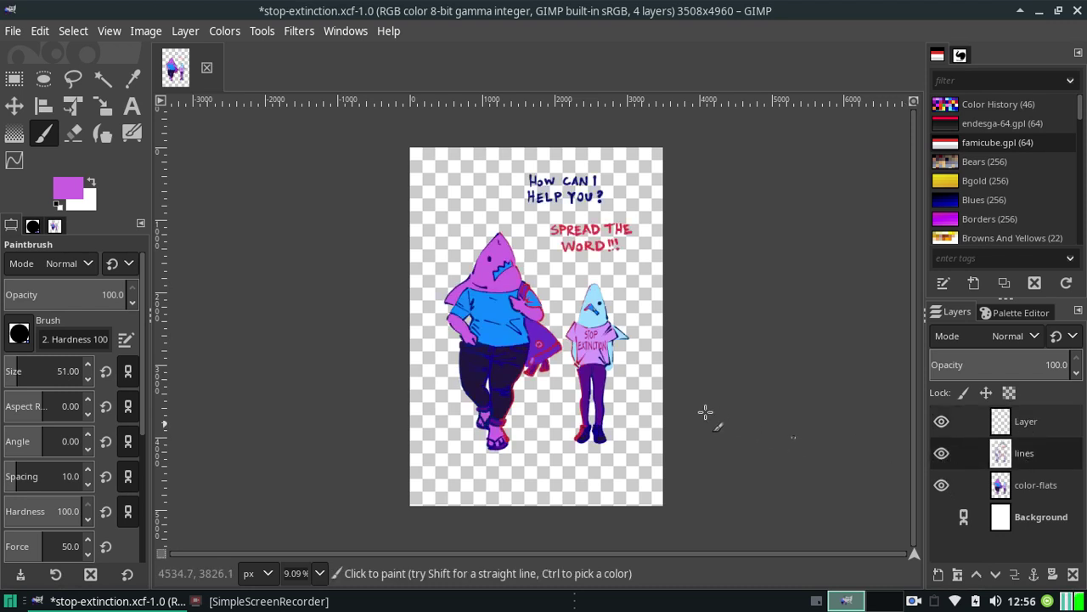
click(73, 78)
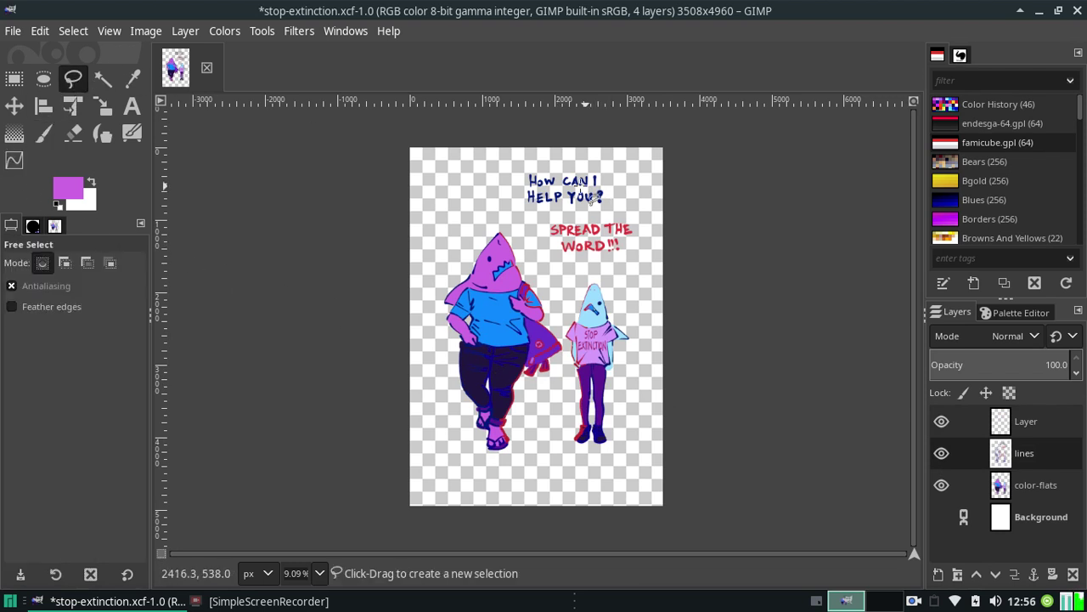
mouse_move(548, 145)
mouse_down()
mouse_move(677, 217)
mouse_move(618, 281)
mouse_move(544, 268)
mouse_move(552, 214)
mouse_move(634, 212)
mouse_move(619, 180)
mouse_move(565, 180)
mouse_move(548, 146)
mouse_up()
Replace the first lasso with a closed freehand selection around only 'HOW CAN I HELP YOU?'
click(548, 147)
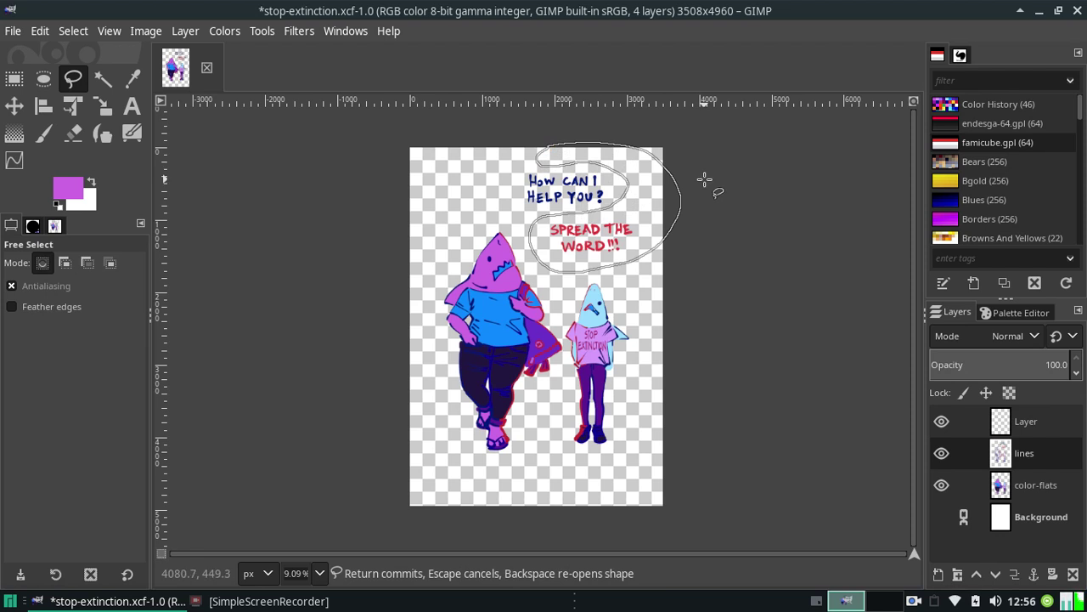
key(Return)
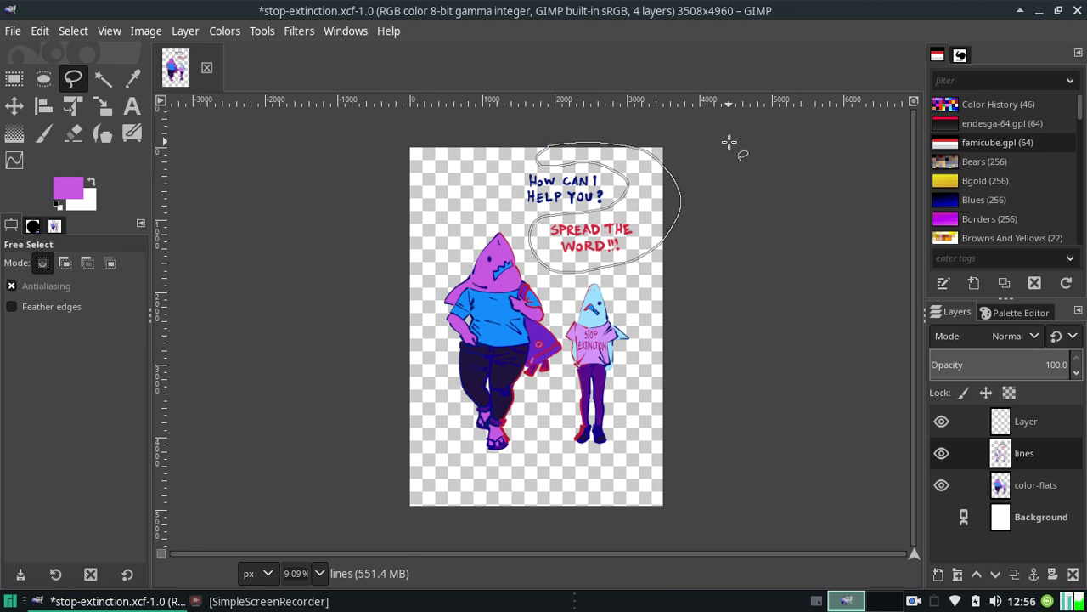
key(ctrl+shift+a)
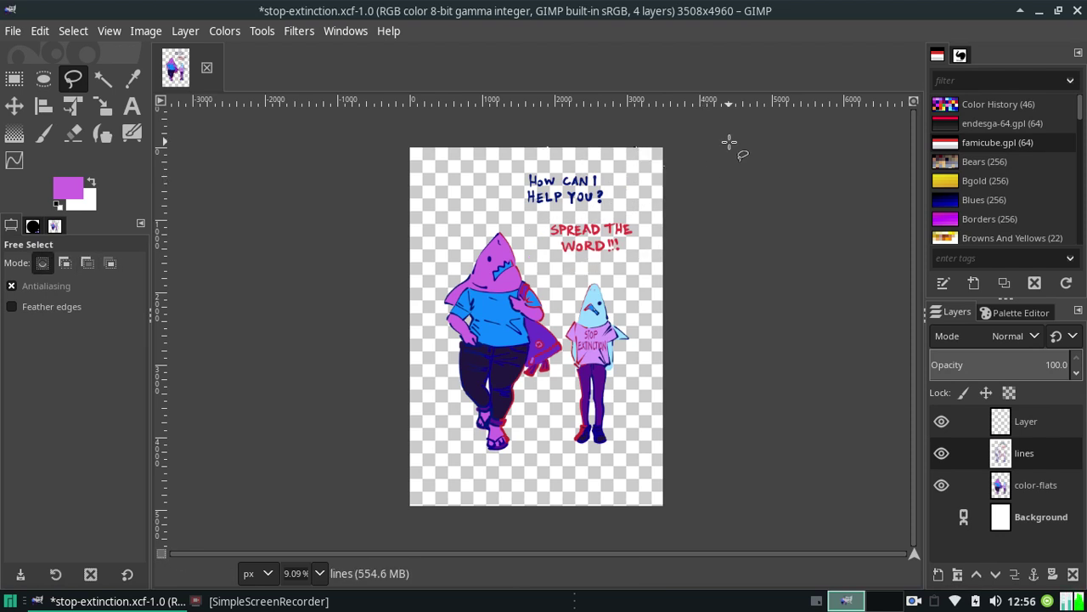
mouse_move(519, 178)
mouse_down()
mouse_move(530, 224)
mouse_move(510, 175)
mouse_up()
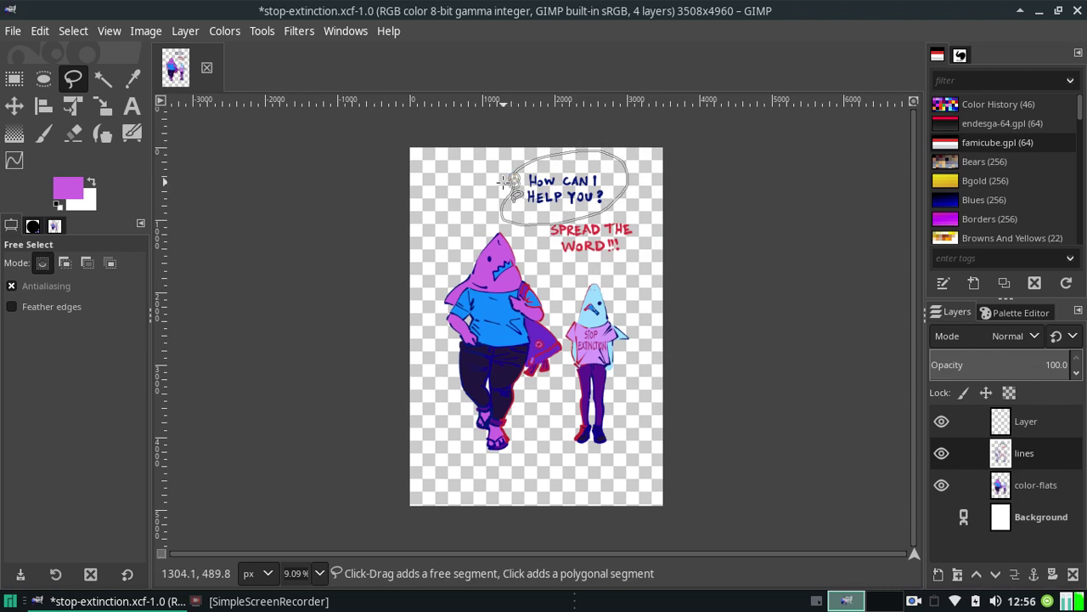
double_click(508, 183)
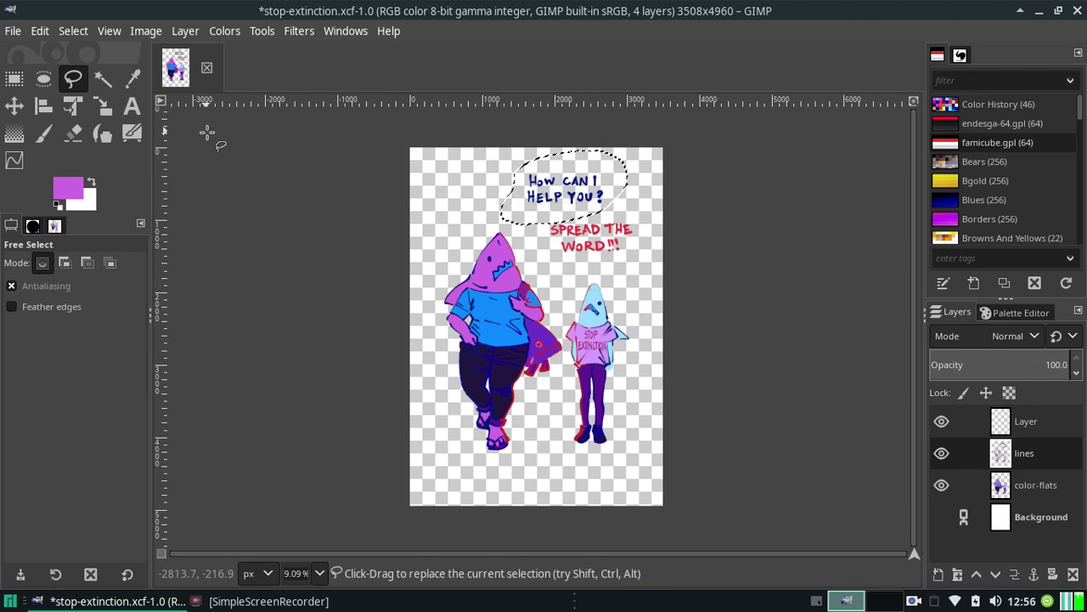
Cut and paste the speech text as a floating selection, with the Move tool at 25% zoom
key(ctrl+x)
key(ctrl+v)
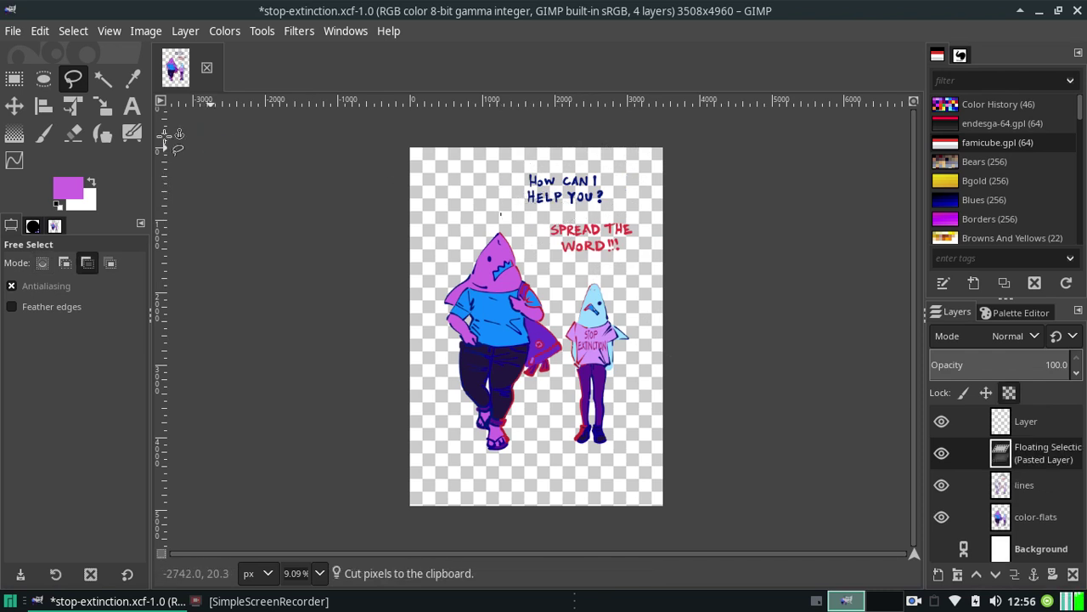
click(13, 106)
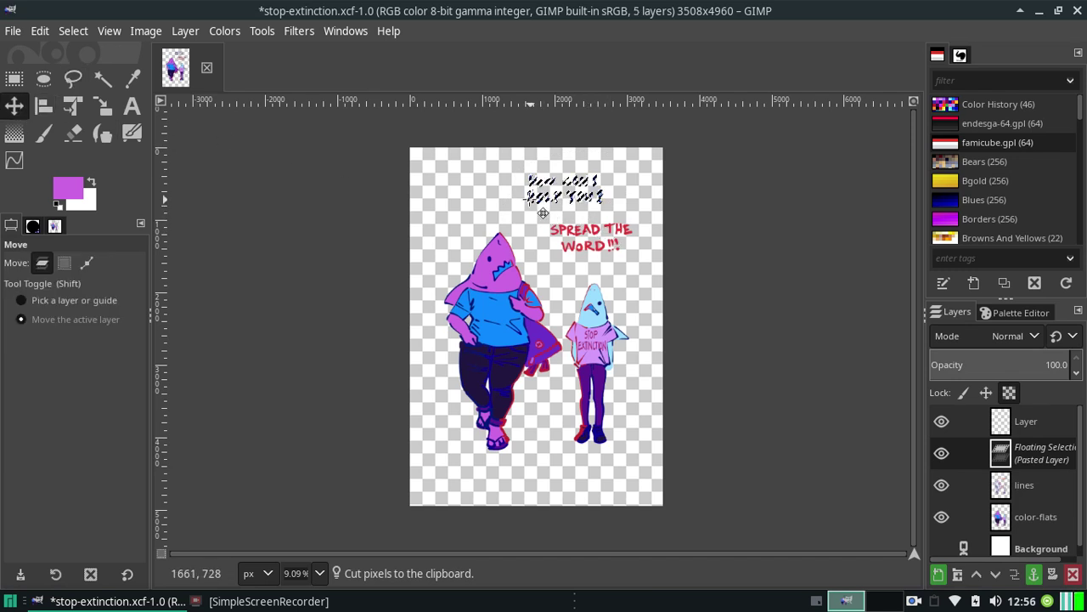
click(319, 573)
click(301, 522)
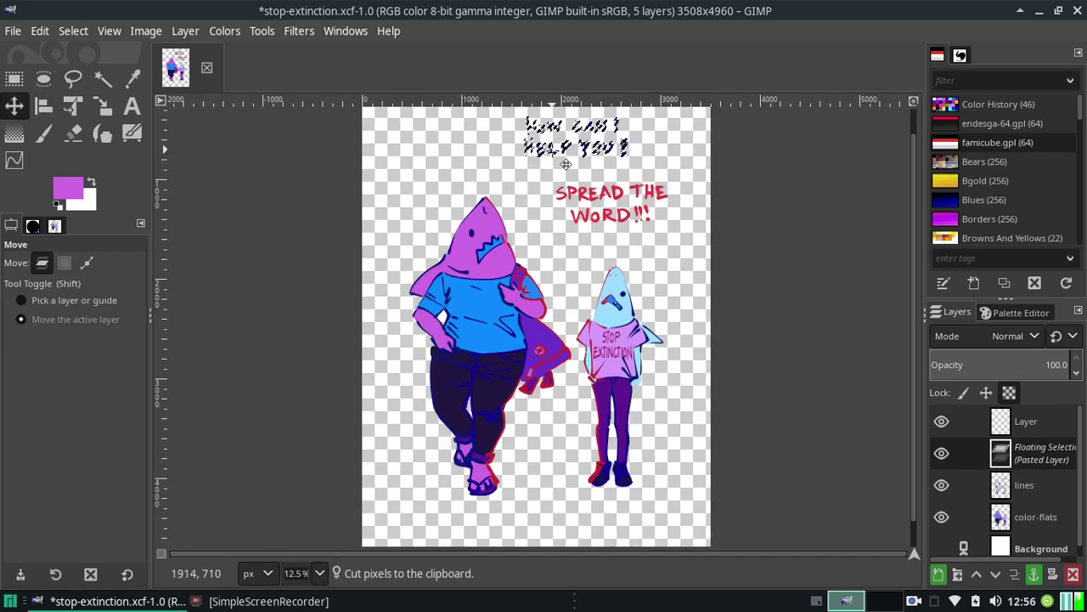
click(320, 573)
click(308, 502)
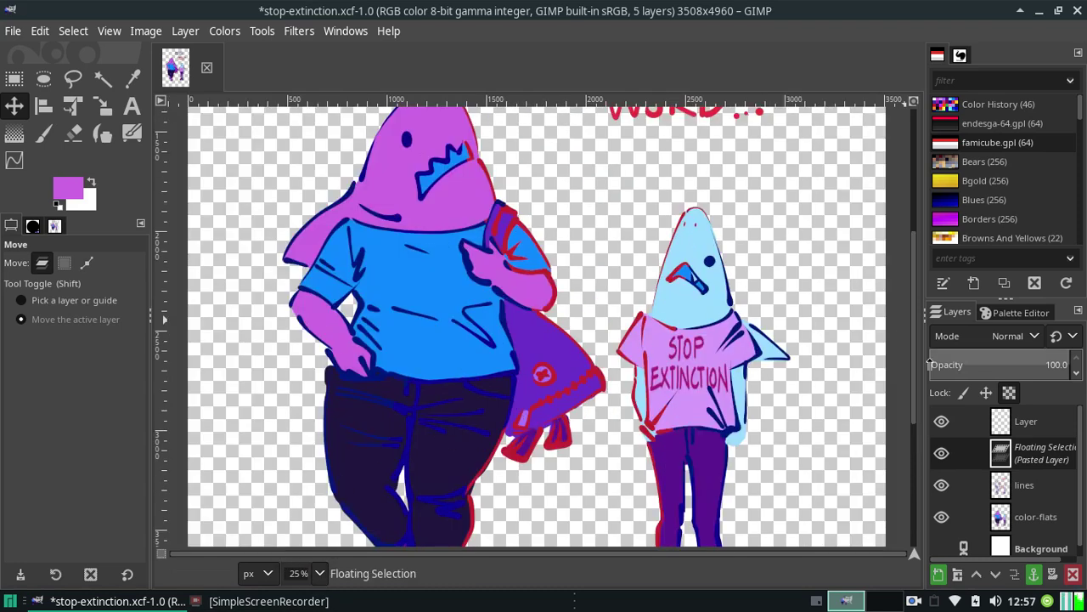
Shift the floating text up and left, then anchor it onto the lines layer
drag(914, 365, 914, 230)
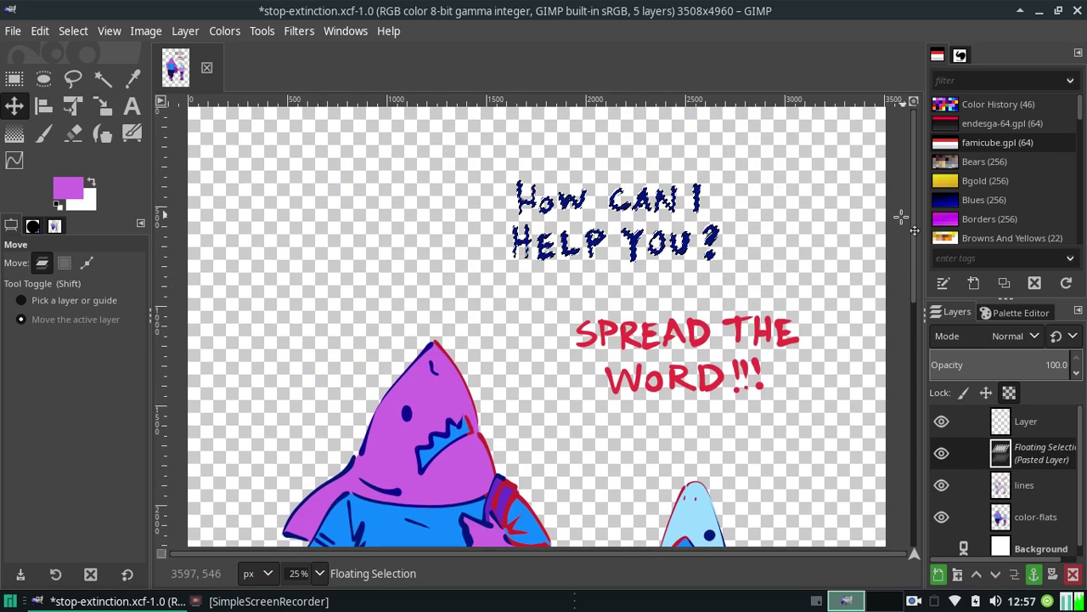
drag(579, 264, 560, 251)
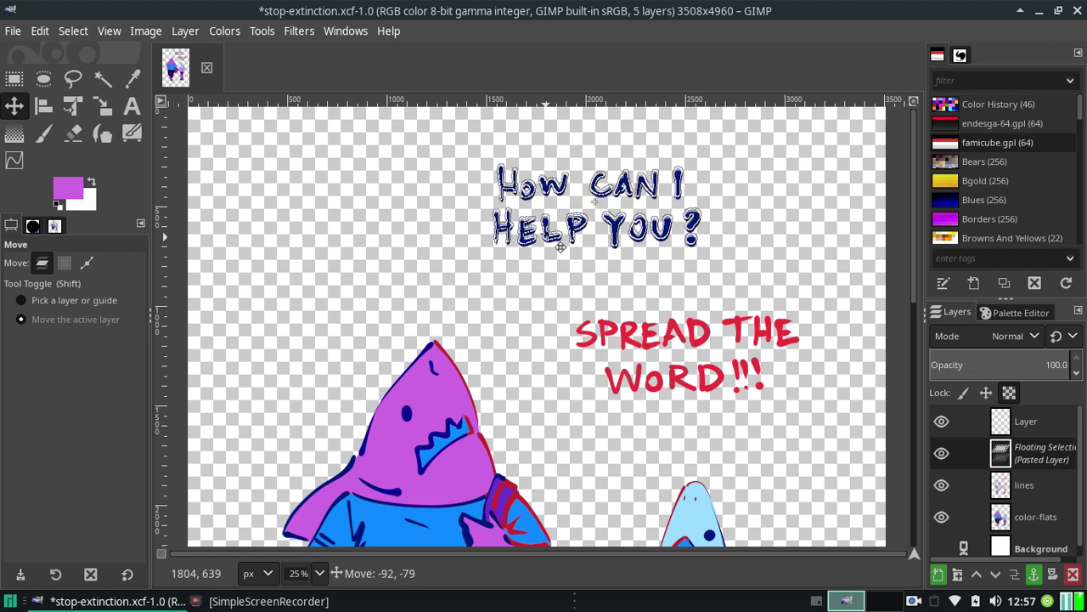
drag(560, 251, 560, 247)
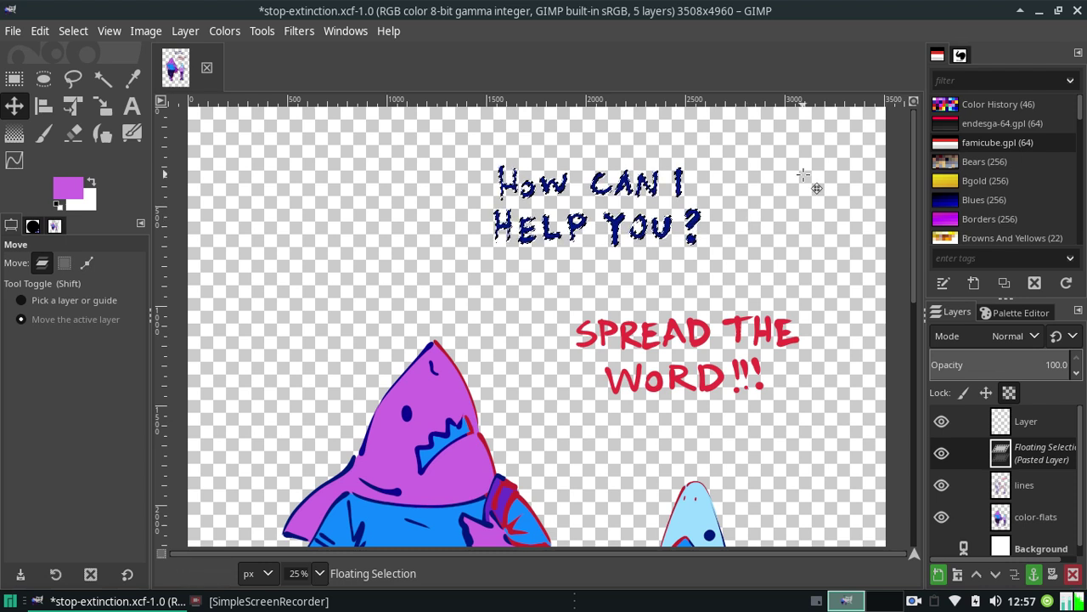
click(14, 78)
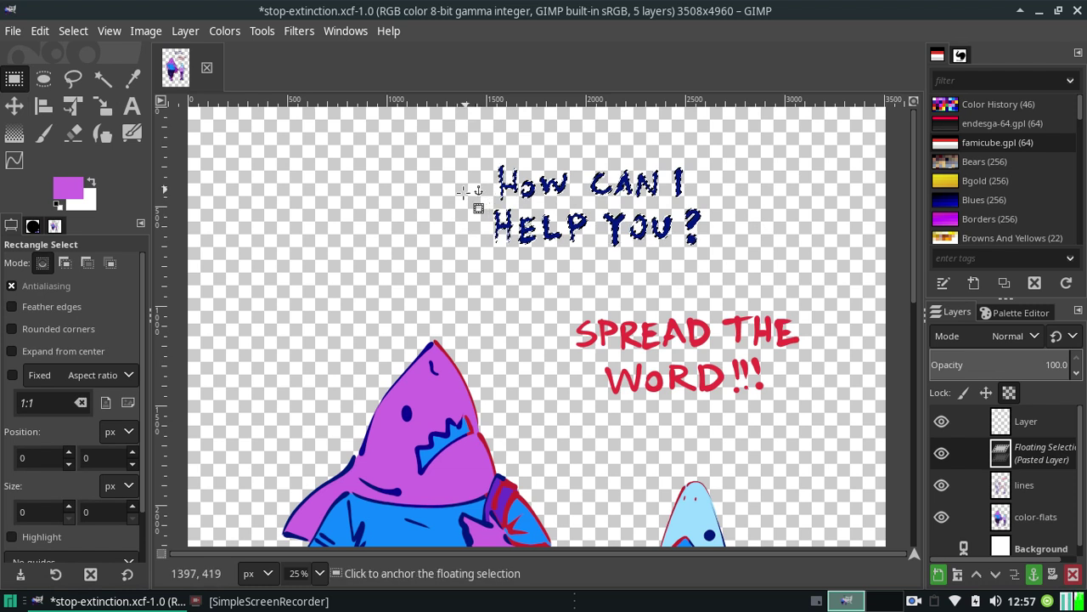
drag(468, 203, 470, 203)
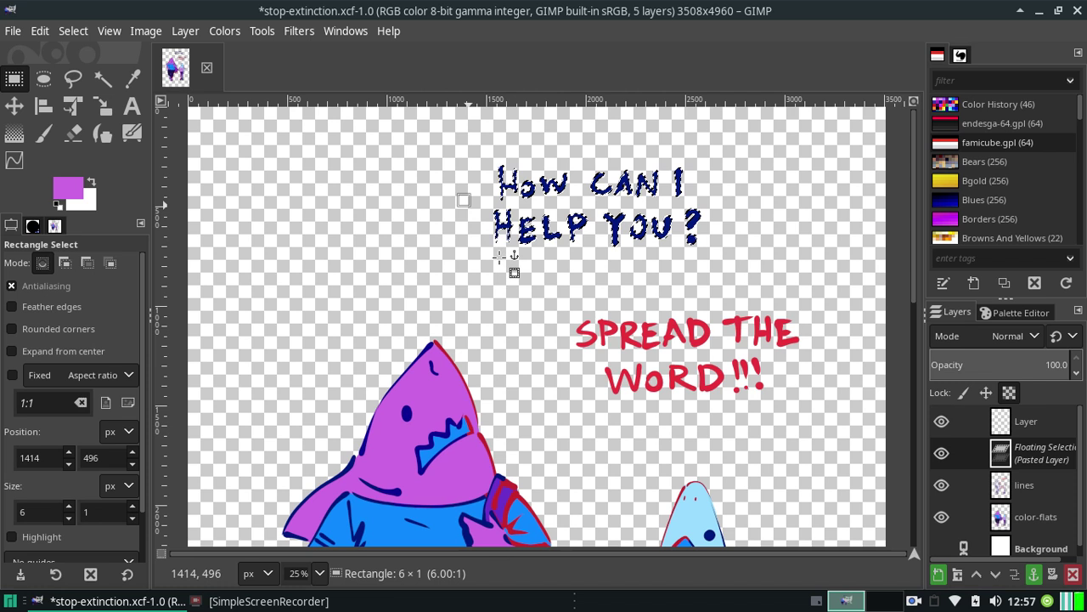
click(499, 255)
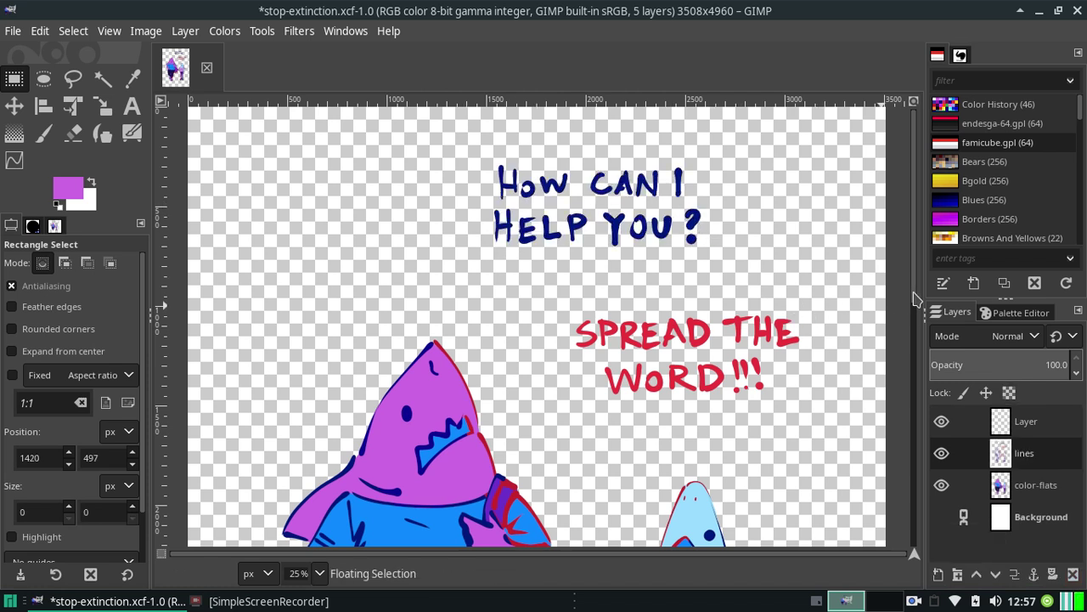
Lower the color-flats layer's opacity so its fills become semi-transparent
scroll(918, 314, down, 5)
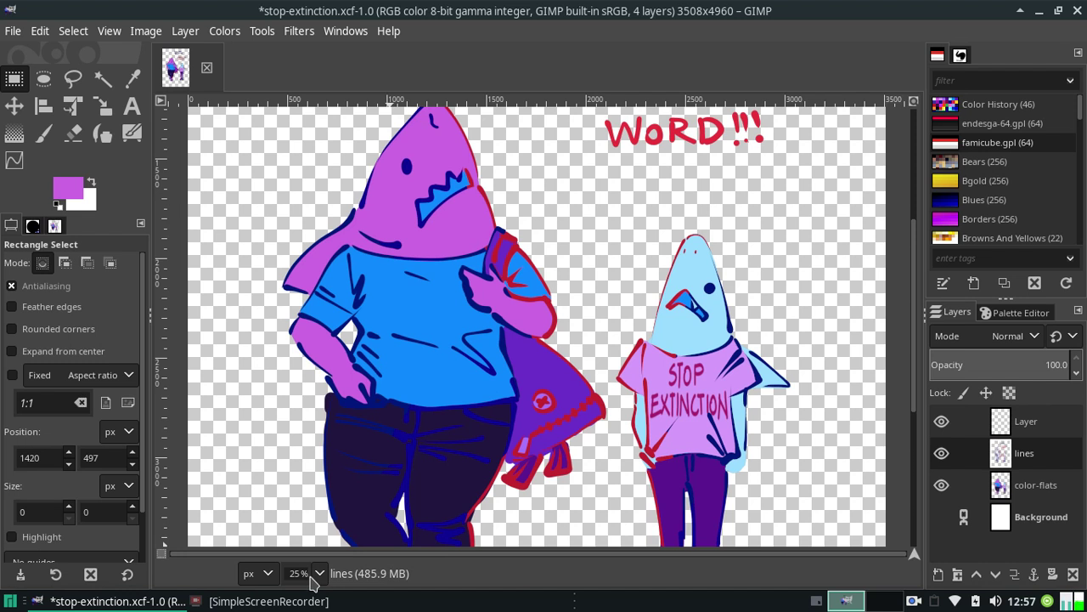
click(1037, 488)
mouse_move(1024, 368)
mouse_down()
mouse_move(1003, 375)
mouse_move(1072, 366)
mouse_up()
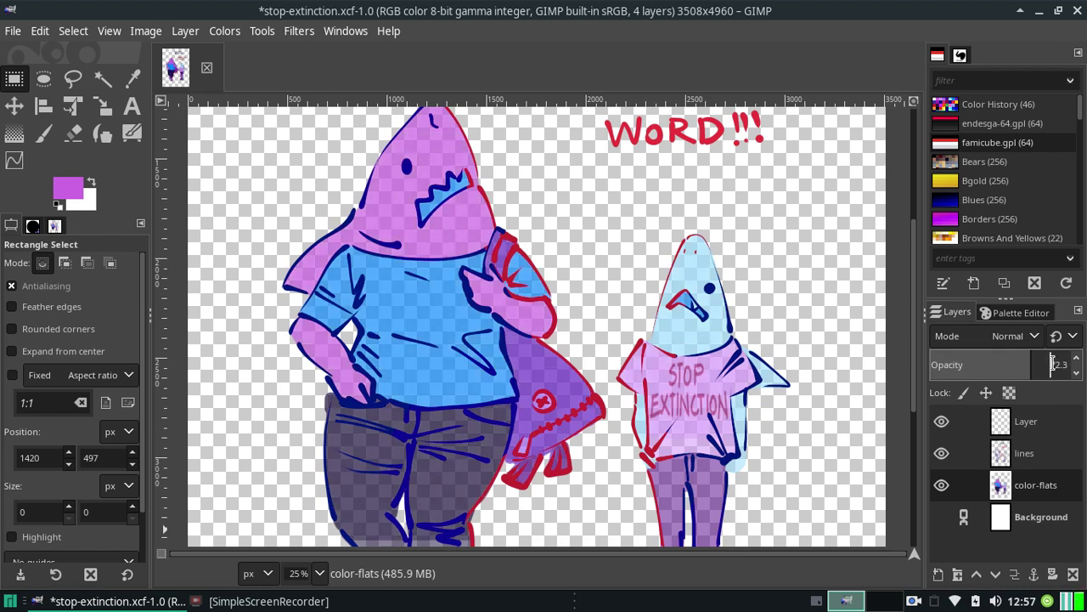
click(1043, 459)
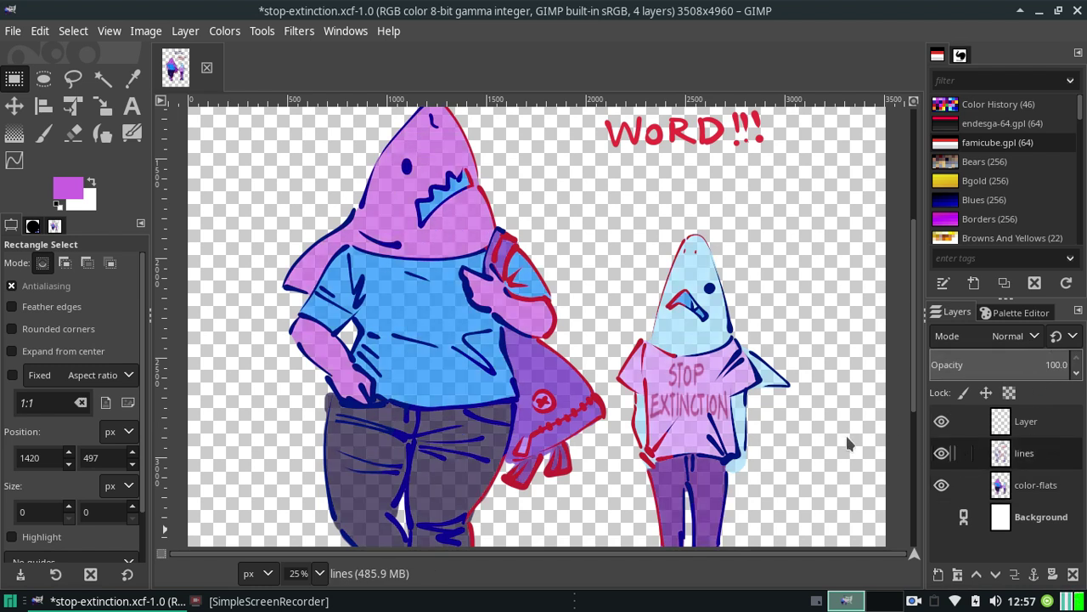
click(1022, 494)
Add a new transparent layer, Layer #1, directly above color-flats
click(939, 574)
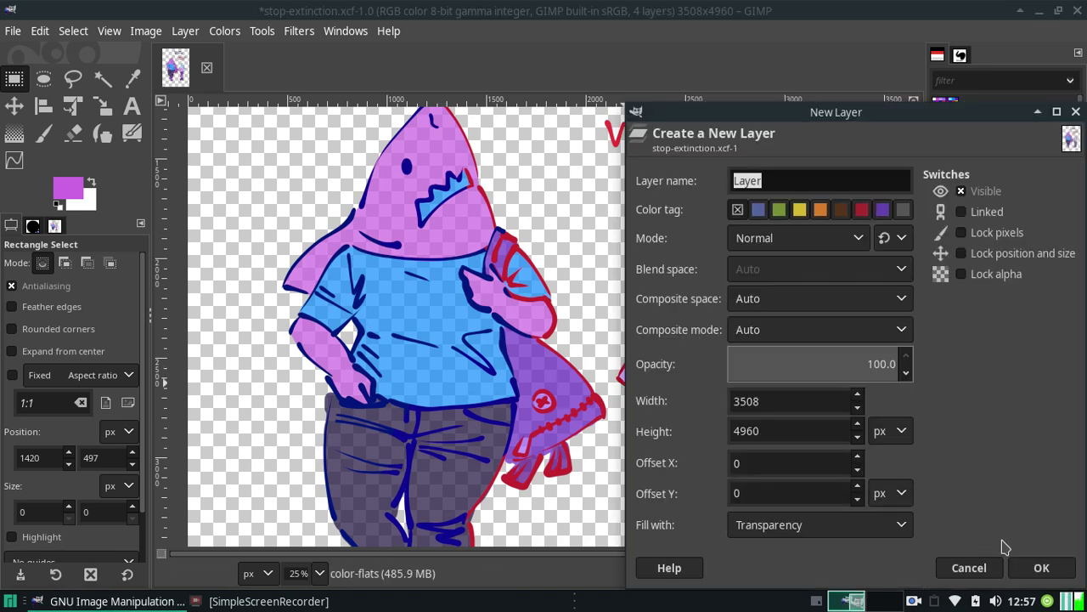
click(1038, 568)
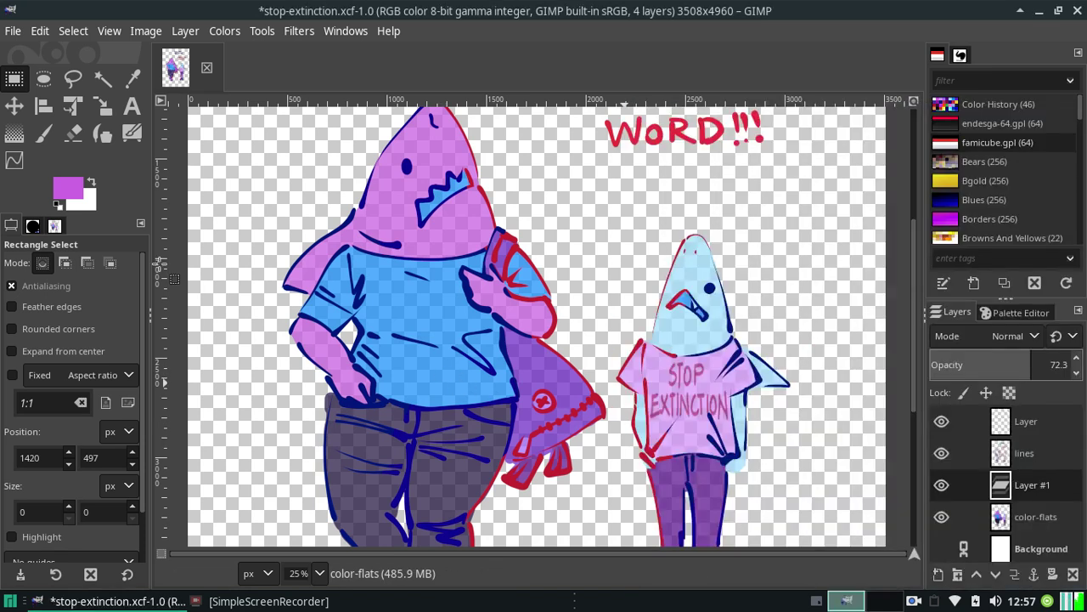
click(44, 136)
key(p)
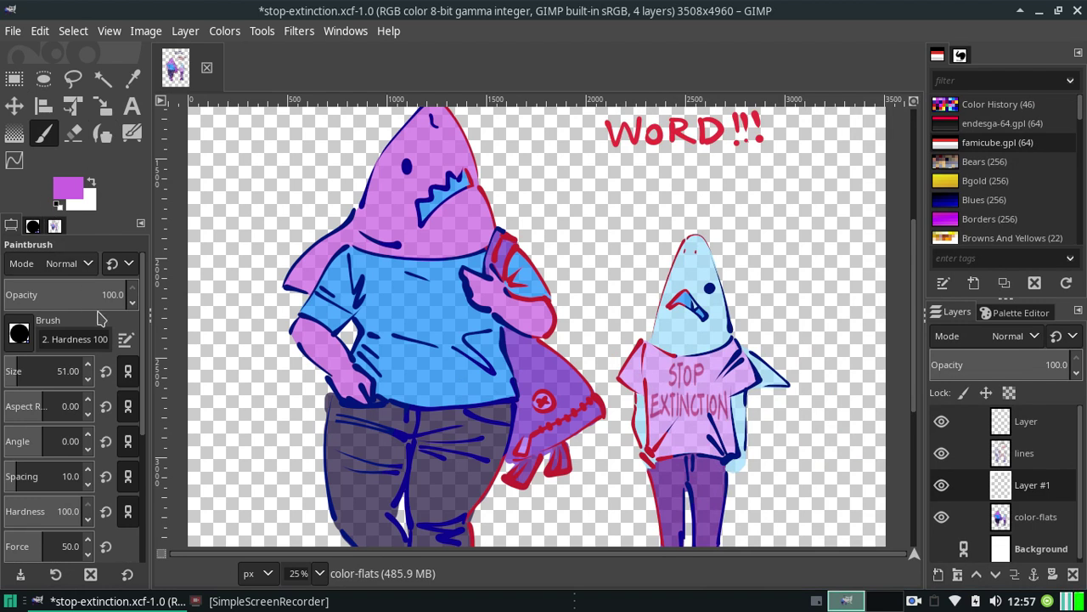
Paint test strokes across the small shark's shirt and undo them
drag(644, 384, 736, 355)
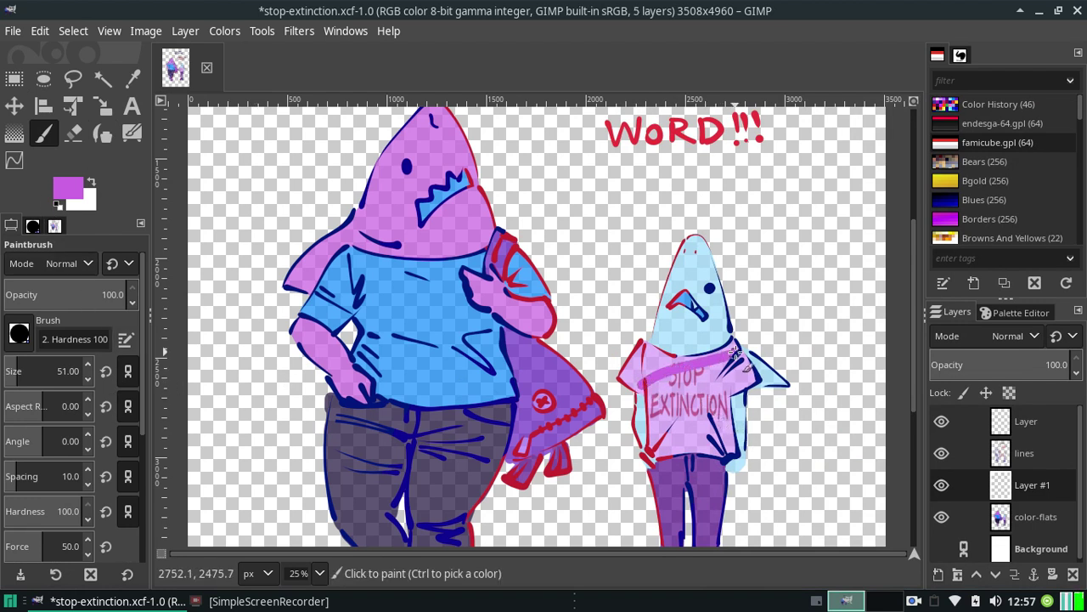
key(ctrl+z)
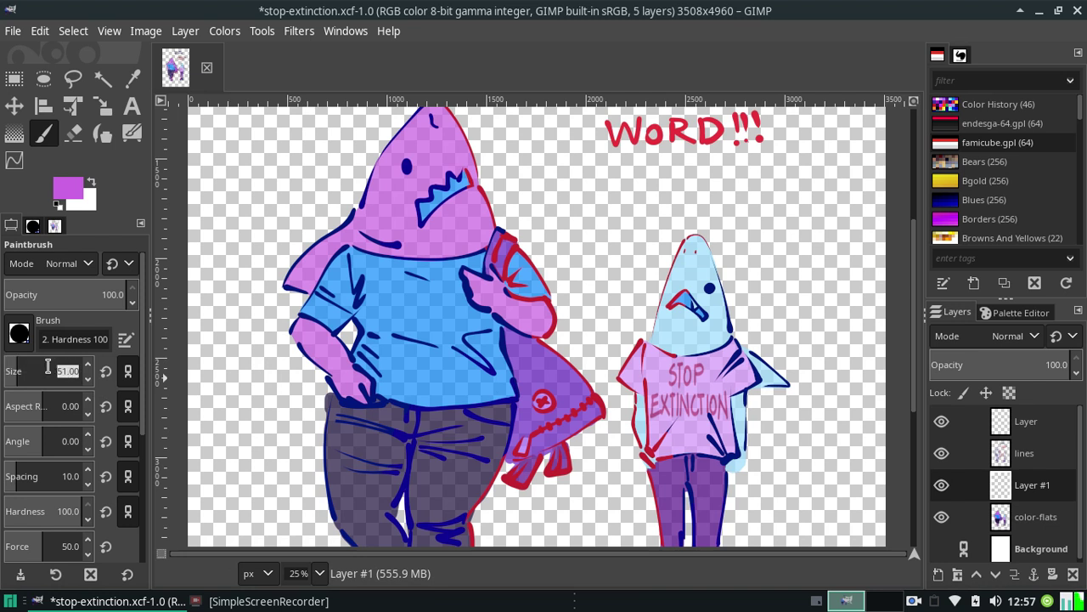
text(25)
key(Return)
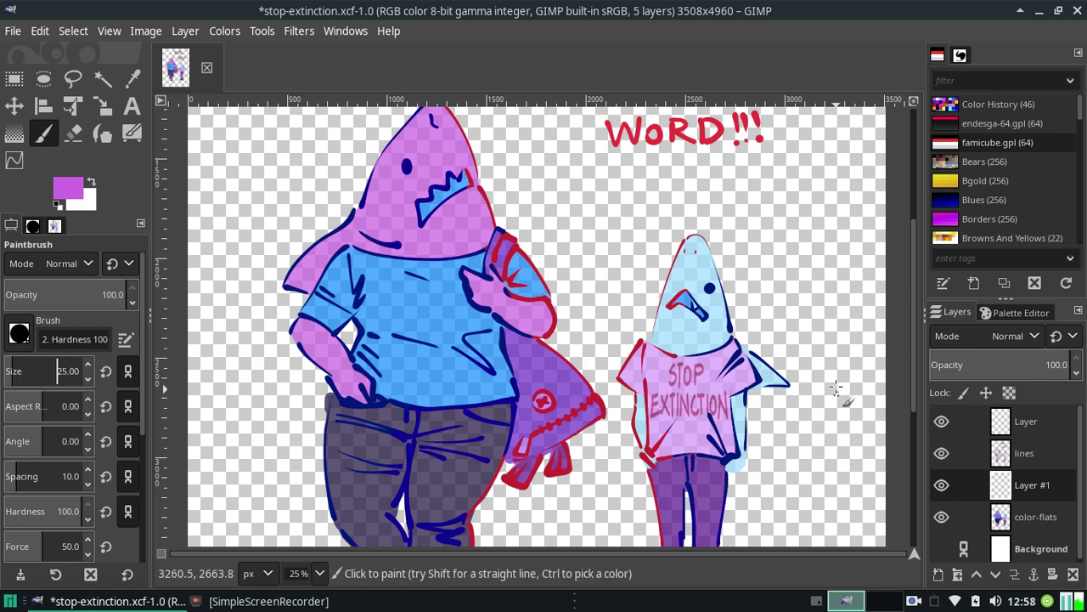
drag(734, 355, 649, 448)
key(ctrl+z)
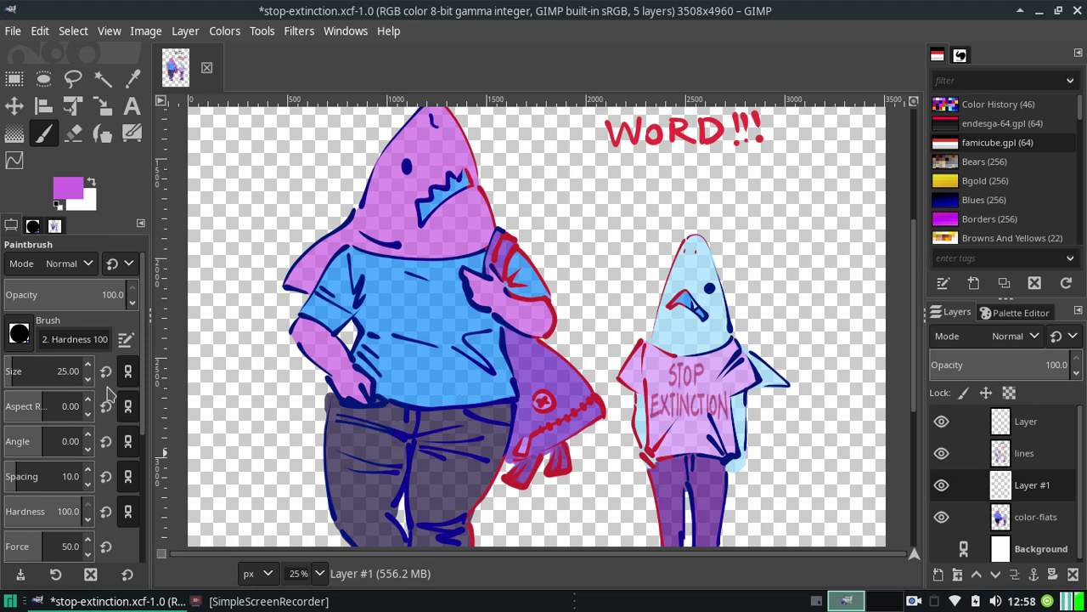
Set Smooth stroke weight to 100 and pick crimson #cf3c71 from the famicube palette
scroll(138, 399, down, 1)
drag(138, 399, 146, 517)
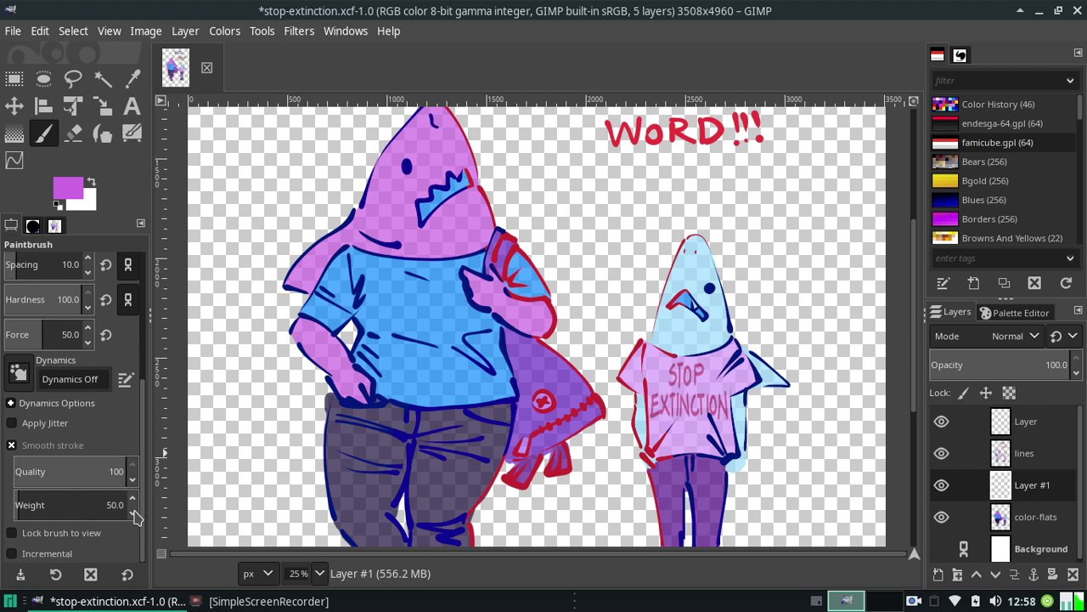
drag(117, 508, 108, 508)
text(100)
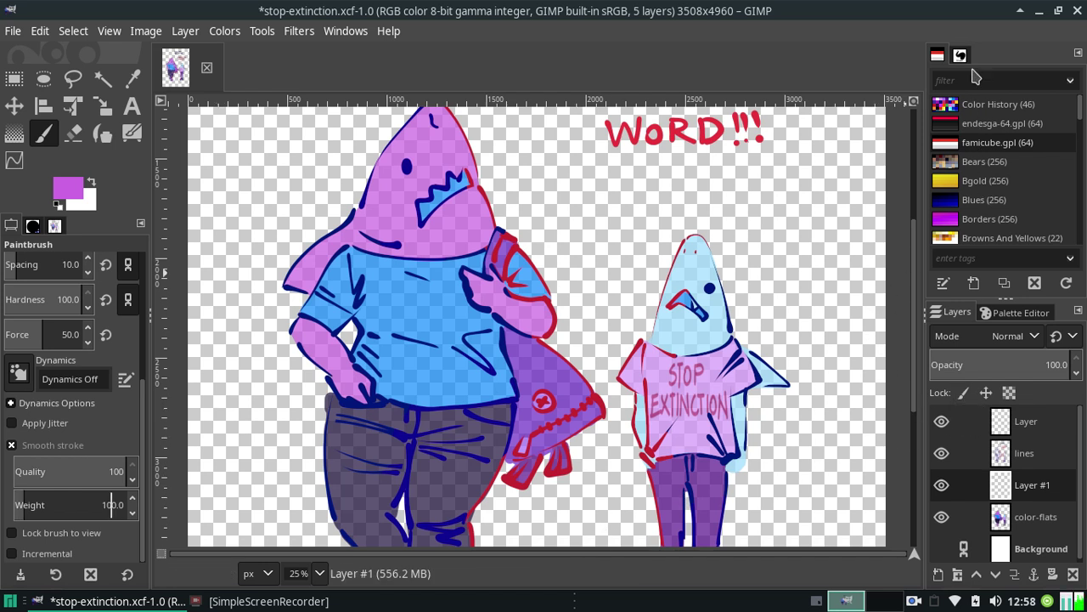
click(1009, 311)
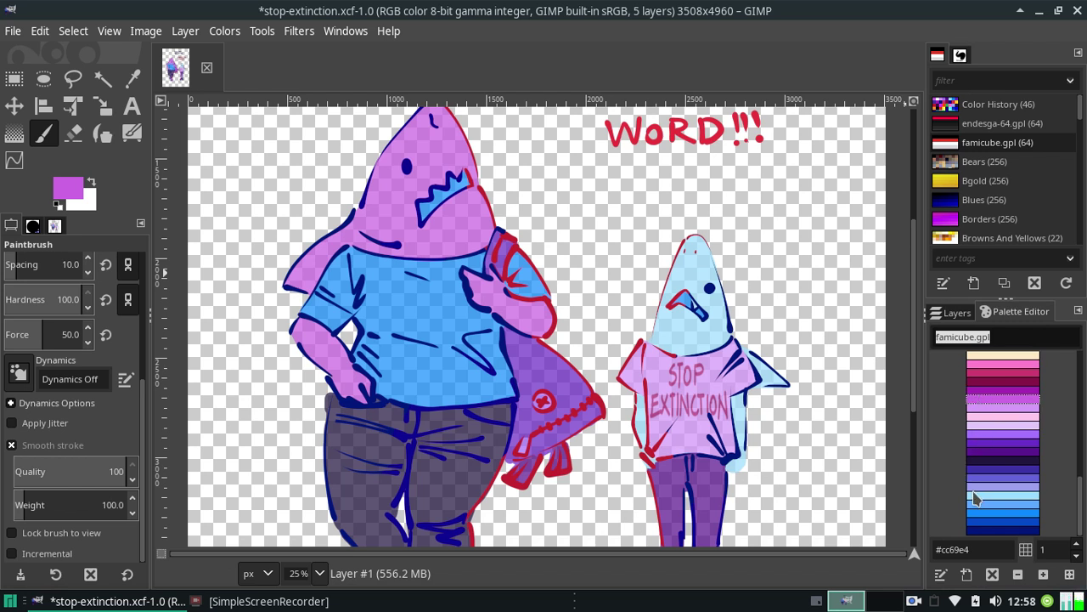
click(988, 378)
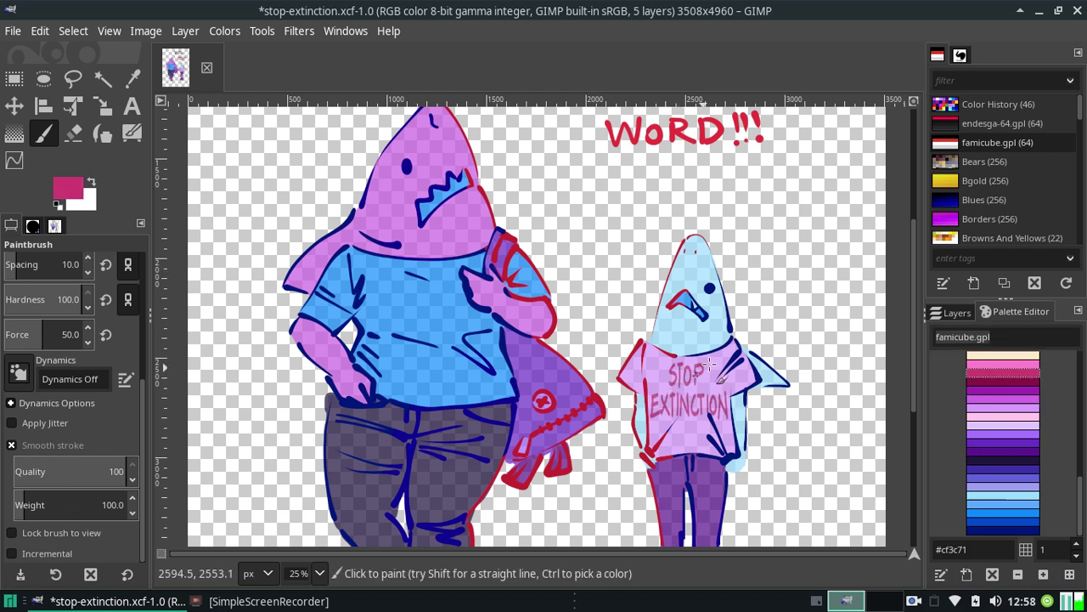
Undo a crimson test stroke on the shirt and zoom the canvas to 50%
drag(724, 350, 645, 446)
key(ctrl+z)
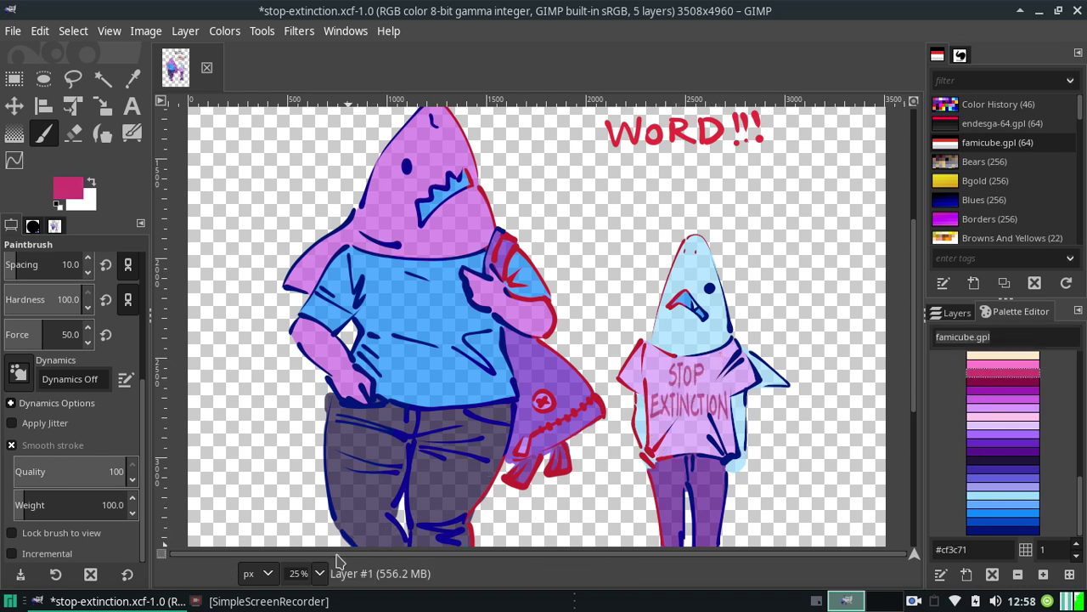
click(320, 574)
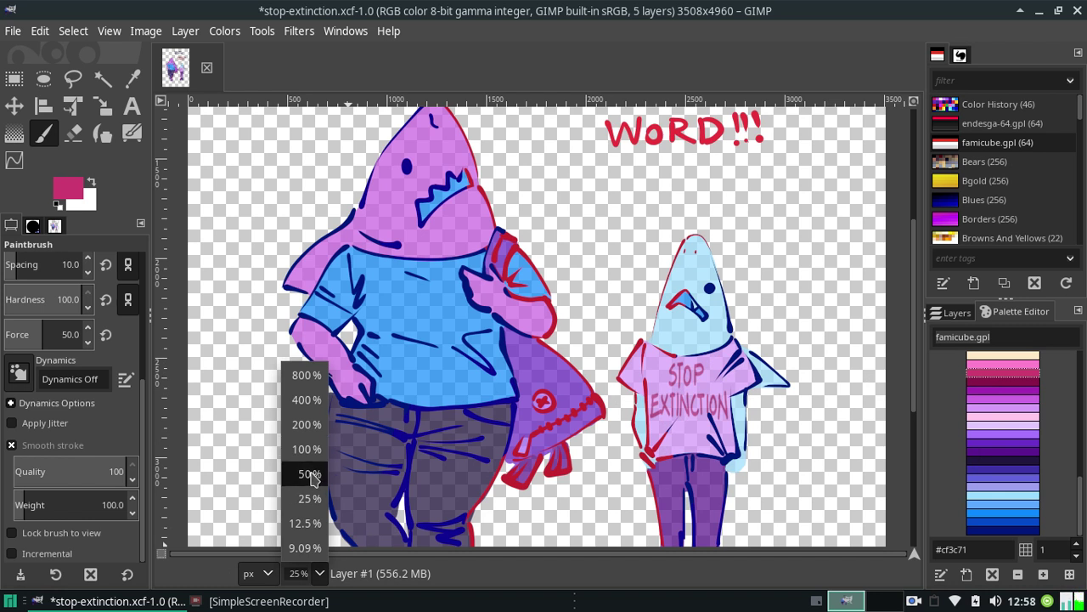
click(310, 474)
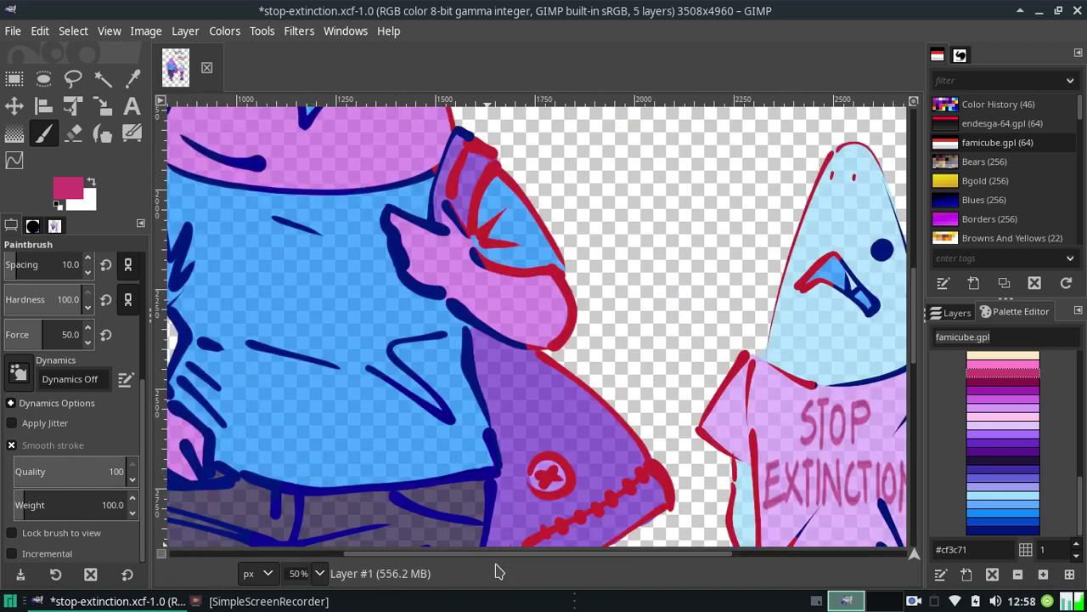
Trace the S of STOP in crimson, retrying the stroke several times
scroll(594, 510, right, 3)
scroll(631, 517, right, 2)
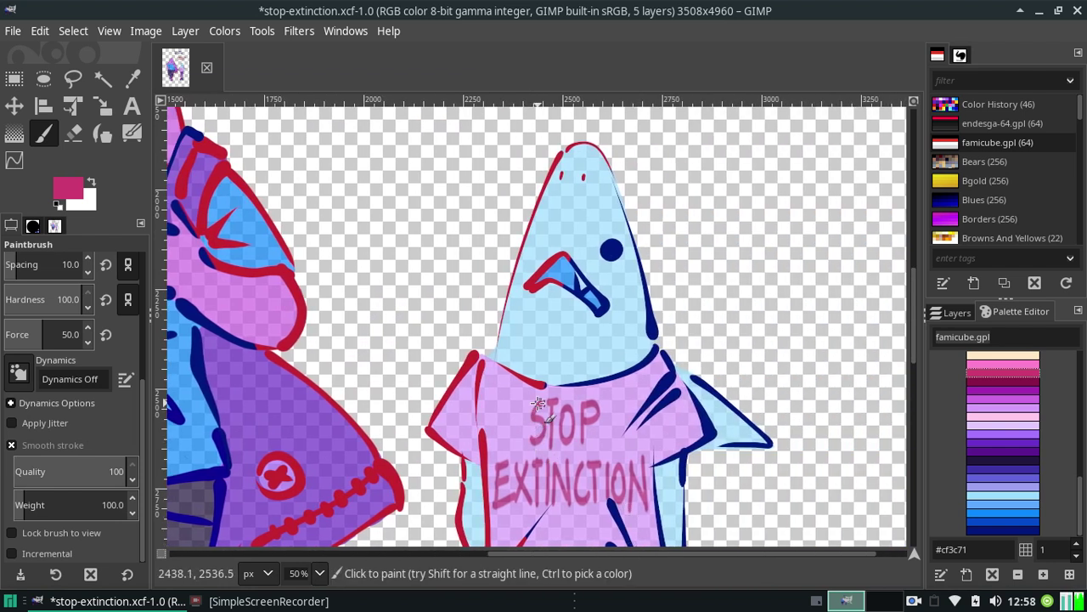
drag(538, 403, 535, 439)
key(ctrl+z)
drag(541, 400, 535, 438)
key(ctrl+z)
drag(537, 399, 549, 451)
Retrace the T of STOP in crimson, repainting the S along the way
key(ctrl+z)
drag(550, 399, 548, 452)
key(ctrl+z)
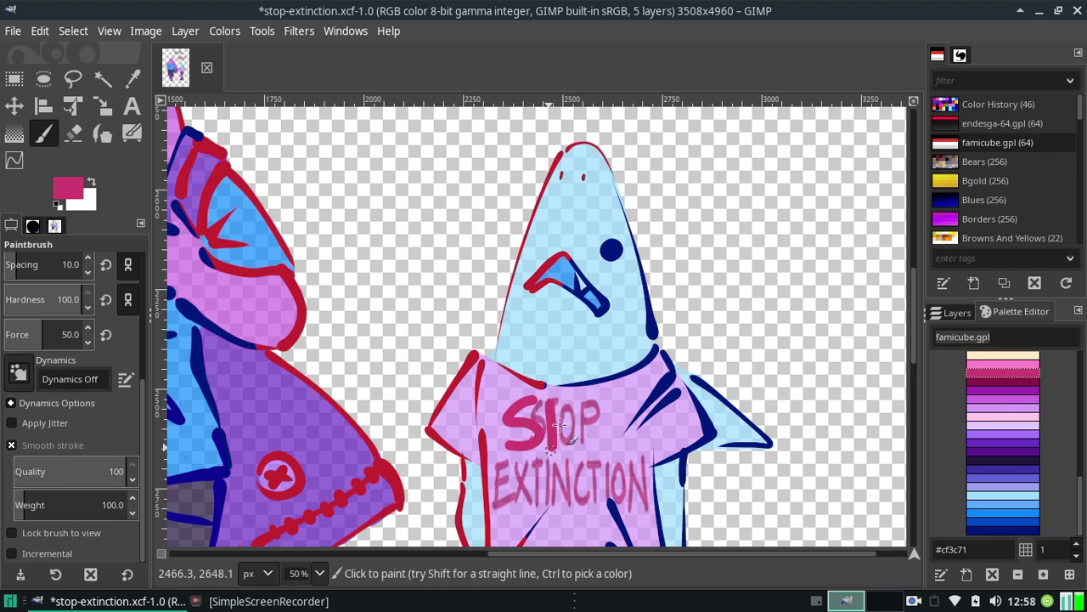
key(ctrl+z)
drag(550, 399, 549, 451)
key(ctrl+z)
drag(550, 400, 548, 451)
key(ctrl+z)
drag(551, 399, 549, 448)
key(ctrl+z)
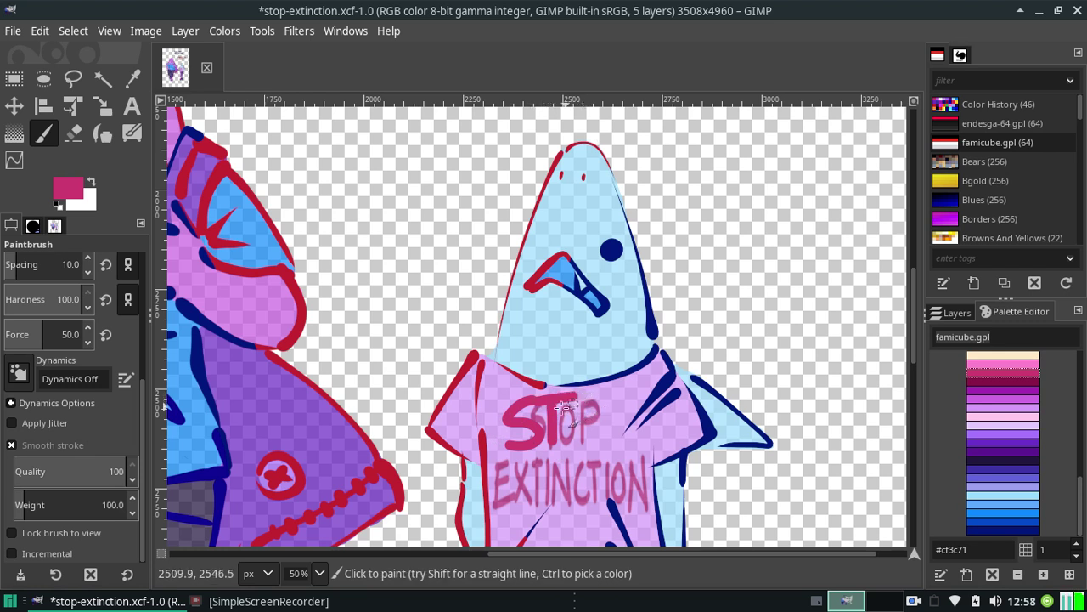
mouse_move(548, 399)
mouse_down()
mouse_move(548, 448)
mouse_move(586, 394)
mouse_up()
key(ctrl+z)
key(ctrl+z)
key(ctrl+z)
drag(539, 402, 502, 430)
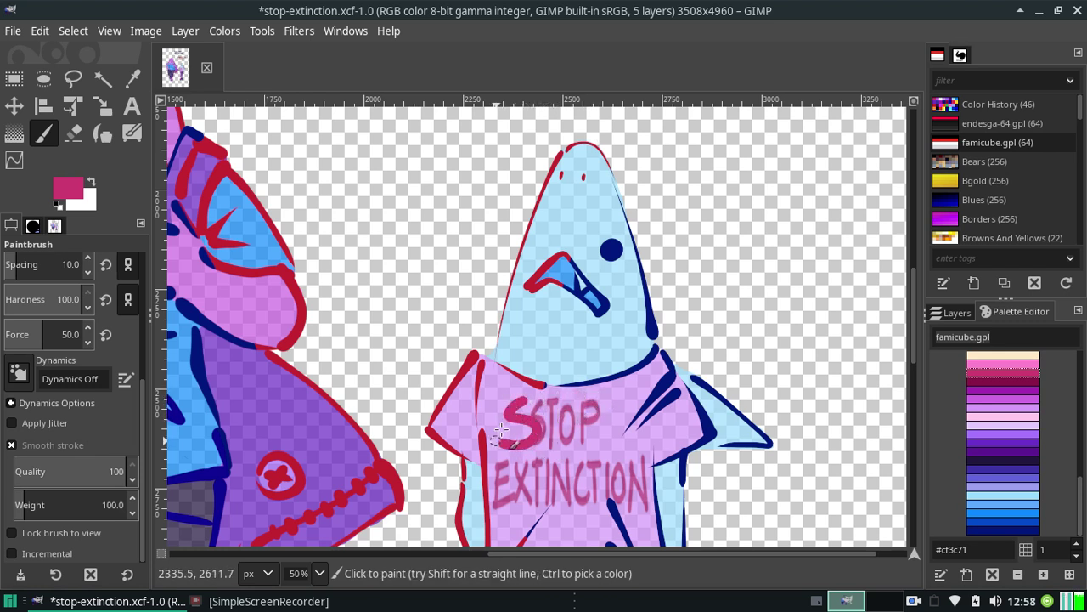
mouse_move(543, 401)
mouse_down()
mouse_move(586, 395)
mouse_move(550, 446)
mouse_up()
key(ctrl+z)
key(ctrl+z)
mouse_move(550, 399)
mouse_down()
mouse_move(552, 451)
mouse_move(564, 434)
mouse_up()
key(ctrl+z)
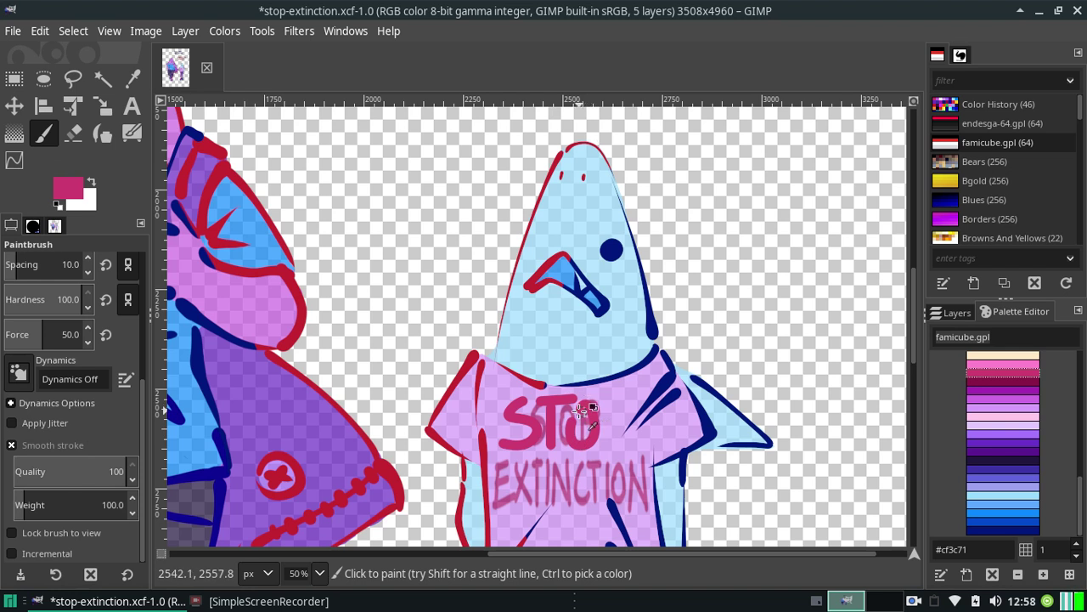
key(ctrl+z)
Paint the P of STOP's stem and bowl in crimson
drag(596, 397, 598, 441)
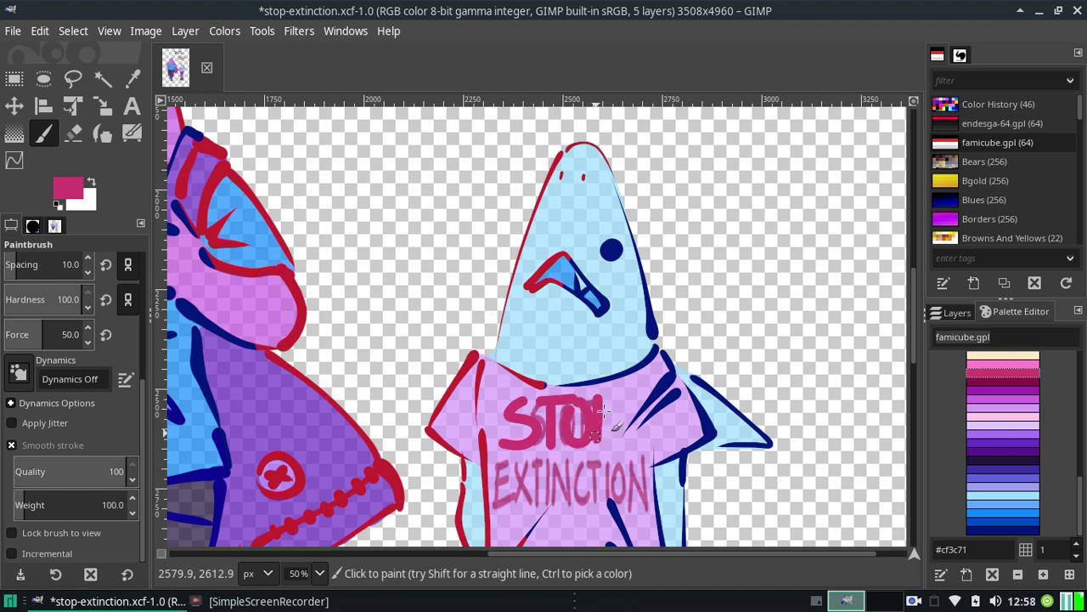
key(ctrl+z)
mouse_move(599, 396)
mouse_down()
mouse_move(598, 443)
mouse_move(600, 420)
mouse_move(618, 420)
mouse_up()
key(ctrl+z)
key(ctrl+z)
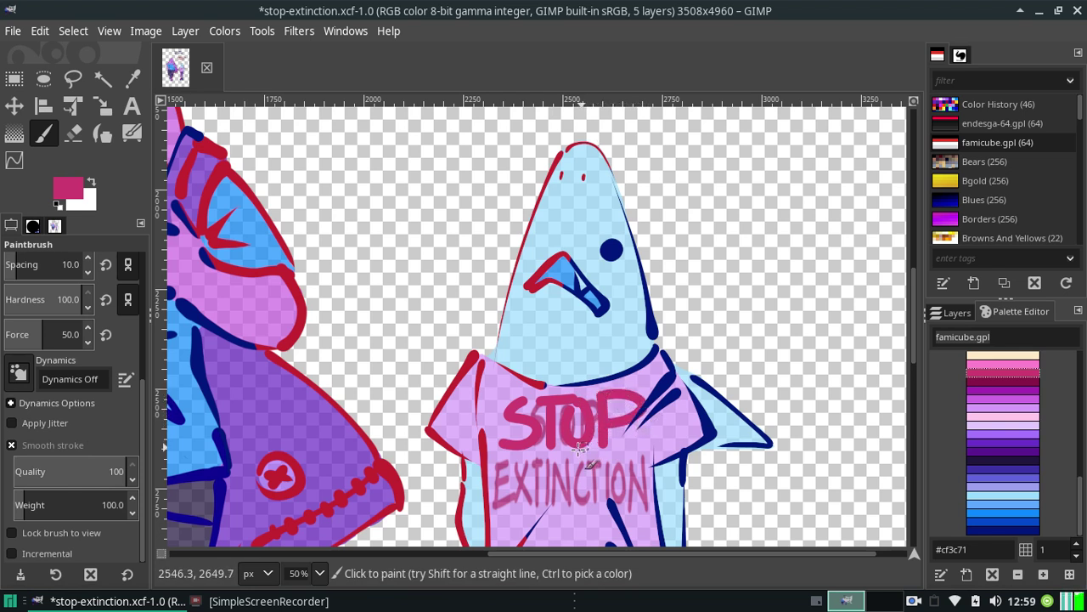
Thicken the E and the final N of EXTINCTION with crimson strokes
scroll(887, 341, down, 3)
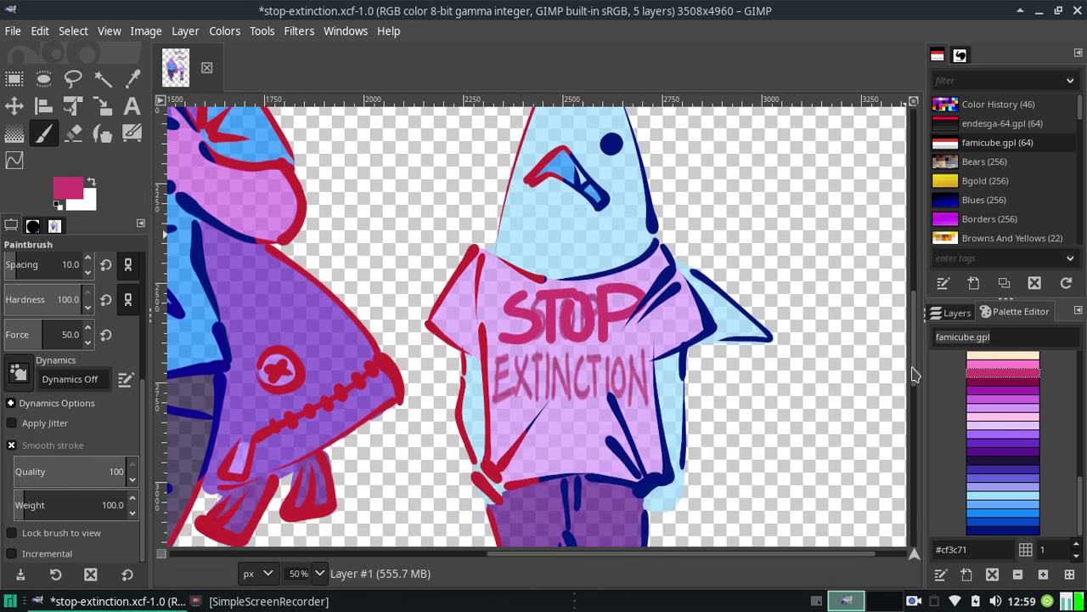
scroll(880, 357, down, 1)
drag(490, 302, 491, 359)
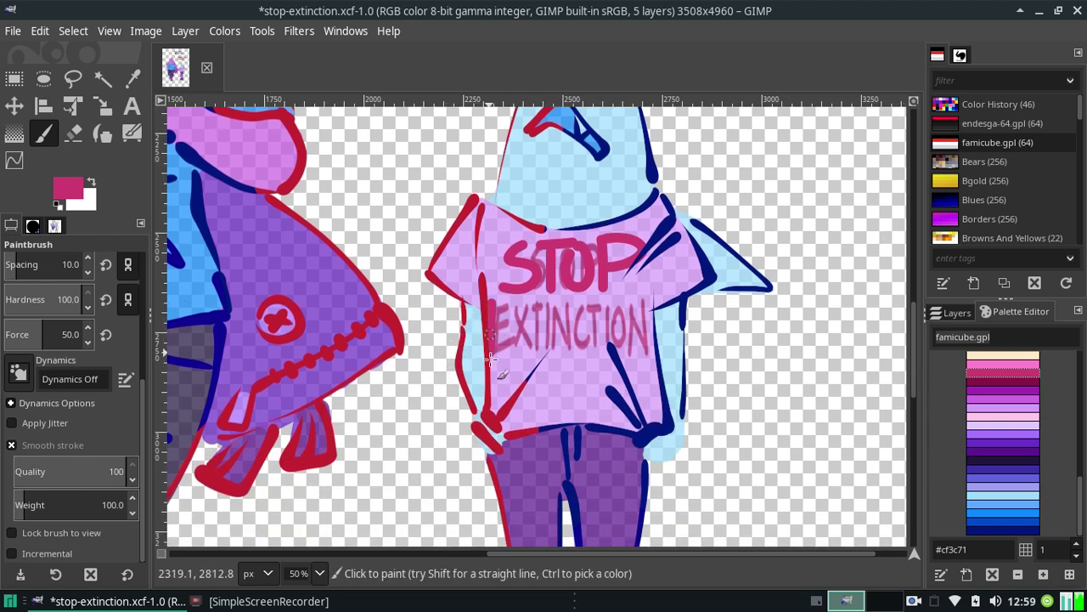
key(ctrl+z)
click(487, 303)
drag(649, 311, 650, 357)
drag(647, 302, 648, 348)
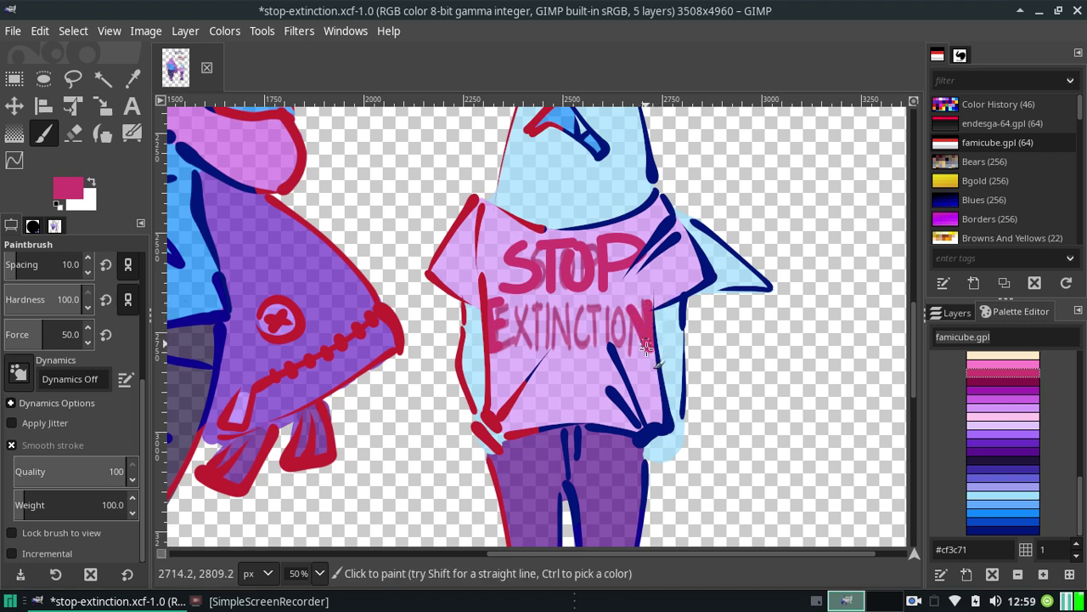
drag(639, 314, 647, 344)
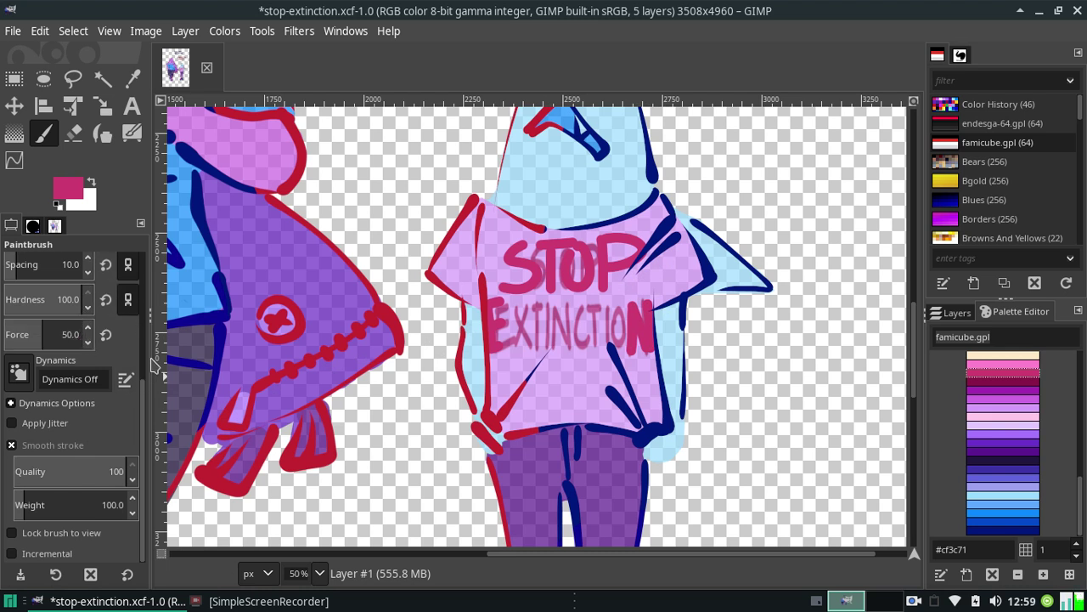
Lower the paintbrush size to 21
scroll(140, 404, up, 3)
scroll(114, 316, up, 1)
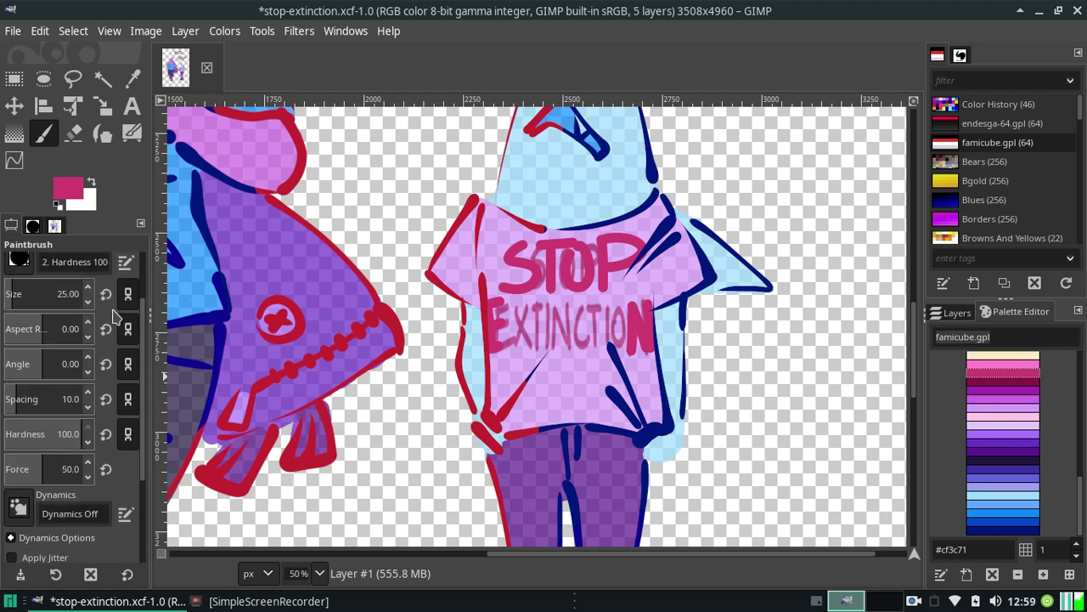
click(88, 303)
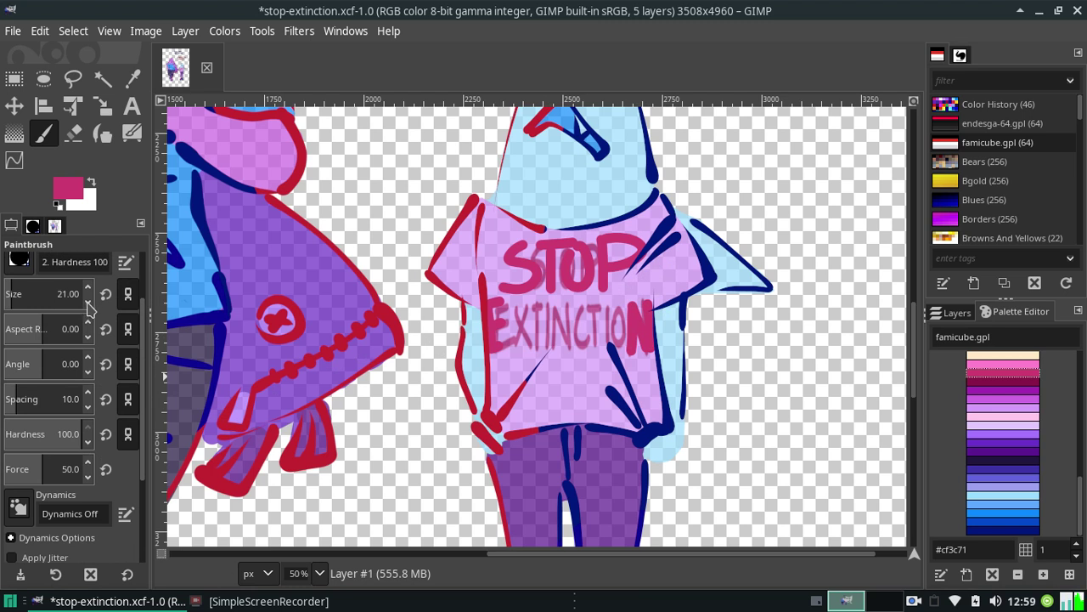
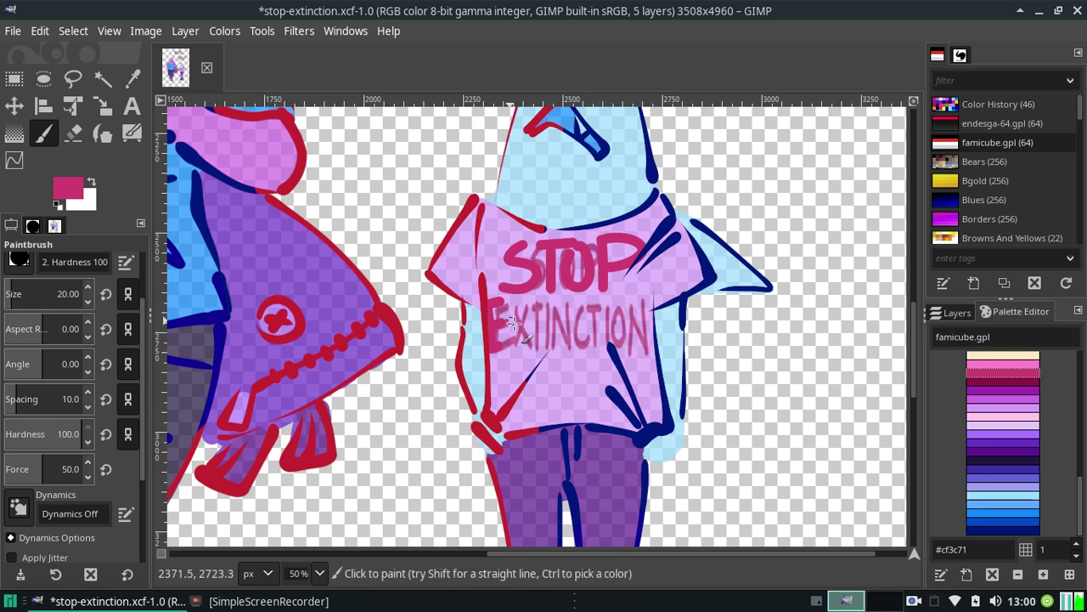
Try red strokes on the E and the final N of EXTINCTION, then undo them
key(ctrl+z)
mouse_move(491, 302)
mouse_down()
mouse_move(493, 355)
mouse_move(492, 317)
mouse_up()
key(ctrl+z)
key(ctrl+z)
key(ctrl+y)
mouse_move(631, 306)
mouse_down()
mouse_move(650, 350)
mouse_move(647, 338)
mouse_up()
ctrl+click(648, 338)
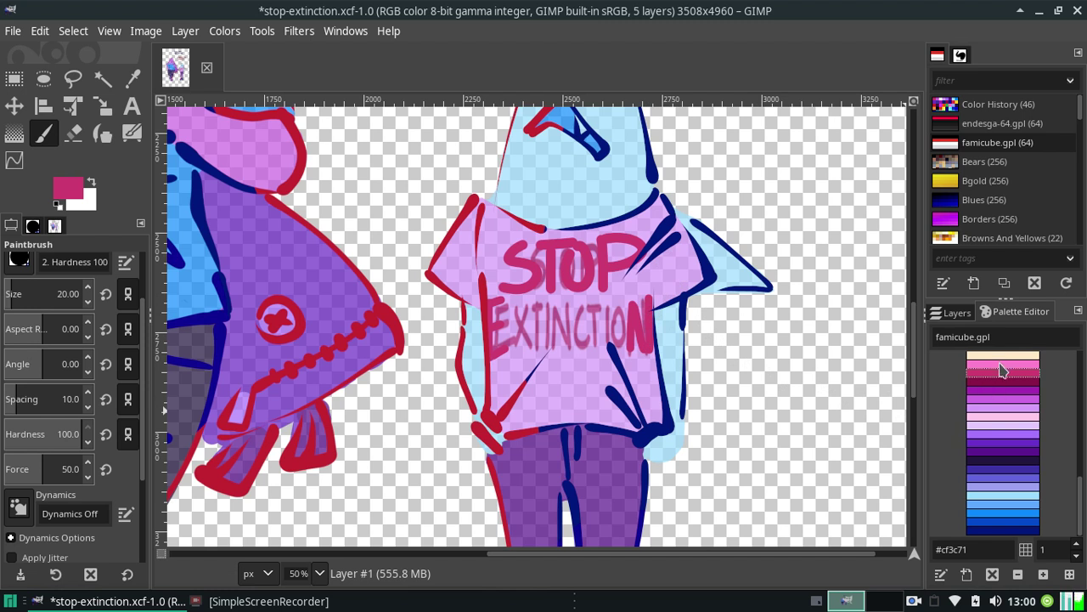
key(ctrl+z)
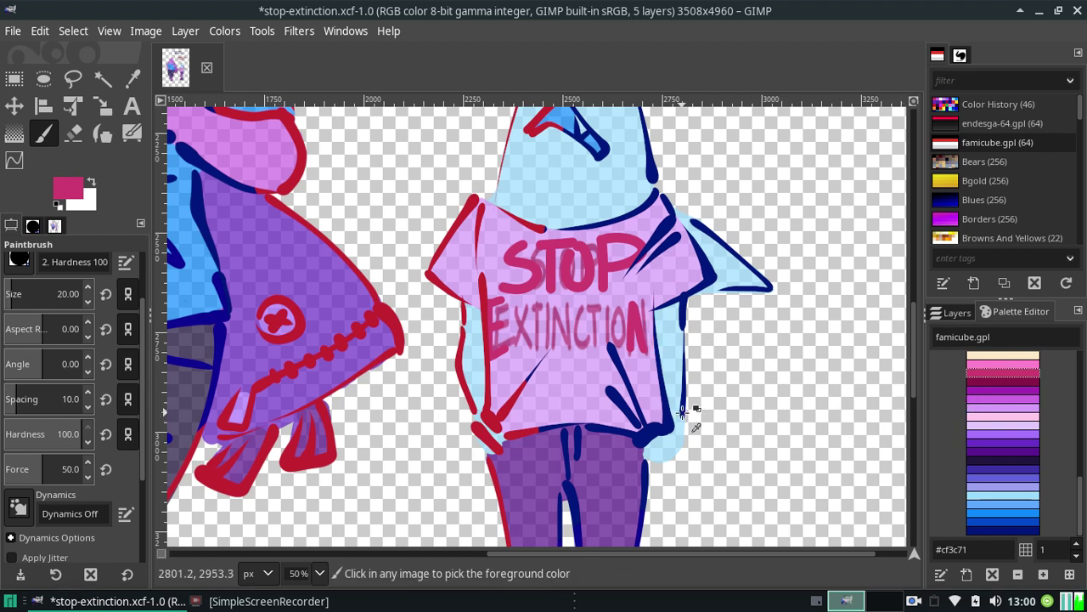
key(ctrl+z)
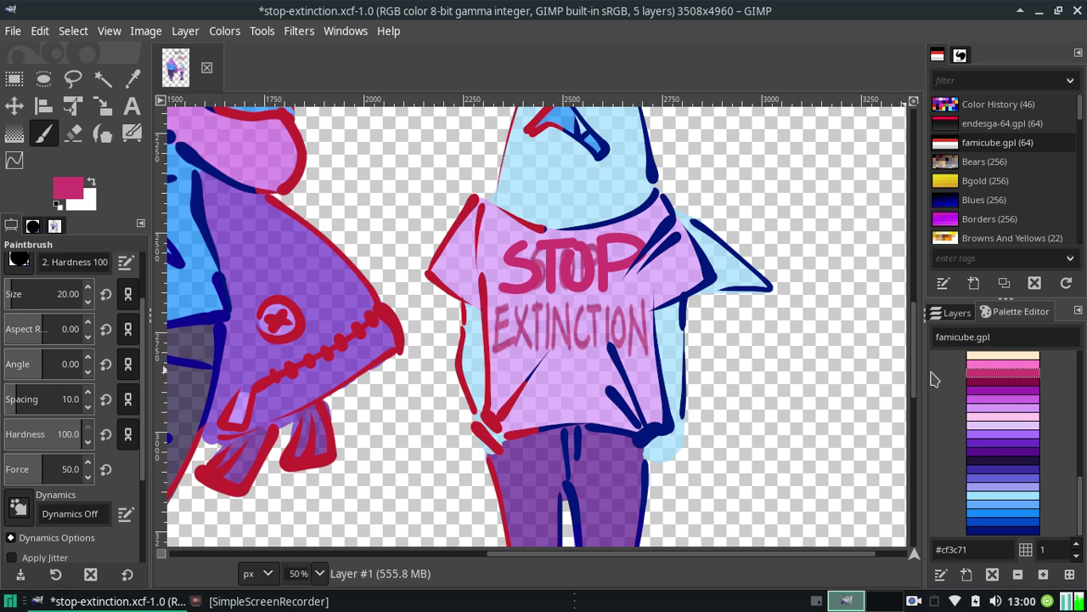
Retrace the E and the final N of EXTINCTION in dark magenta #871646
click(973, 382)
drag(496, 304, 492, 354)
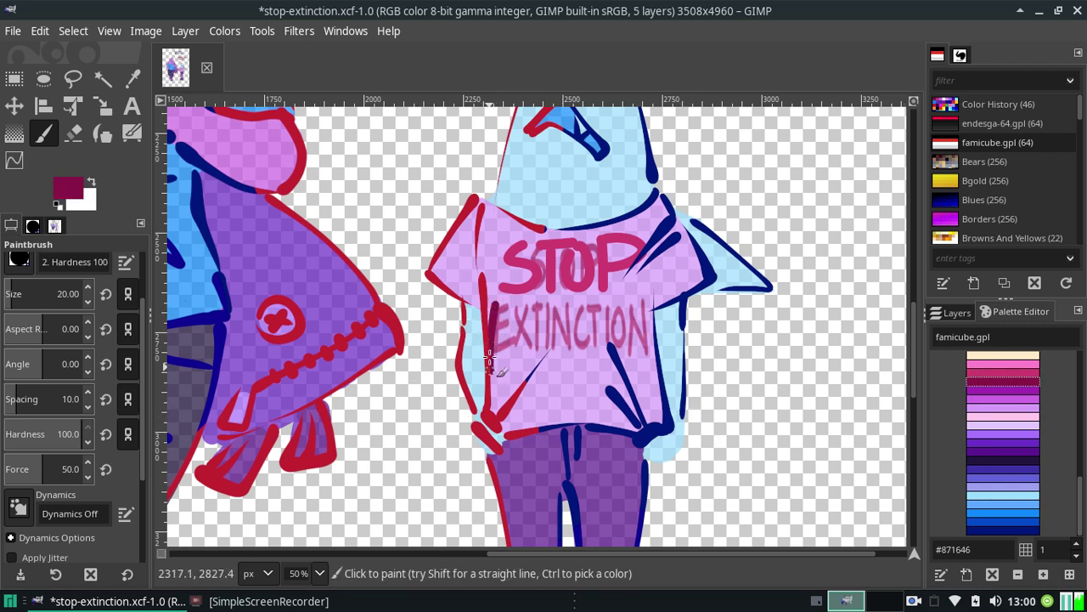
key(ctrl+z)
mouse_move(490, 303)
mouse_down()
mouse_move(491, 358)
mouse_move(493, 305)
mouse_move(513, 297)
mouse_up()
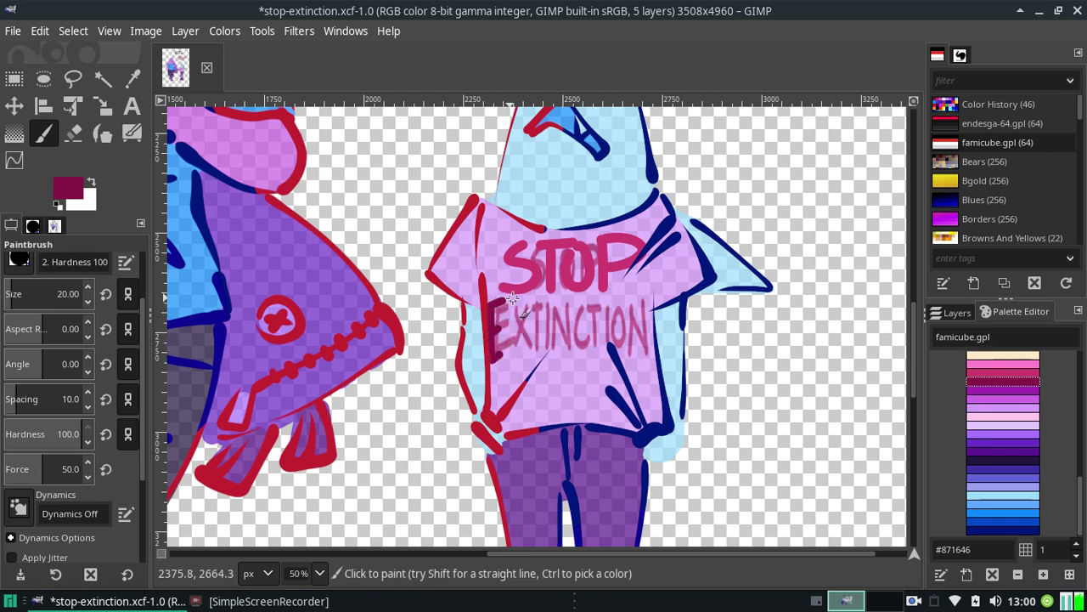
mouse_move(628, 303)
mouse_down()
mouse_move(631, 362)
mouse_move(647, 346)
mouse_up()
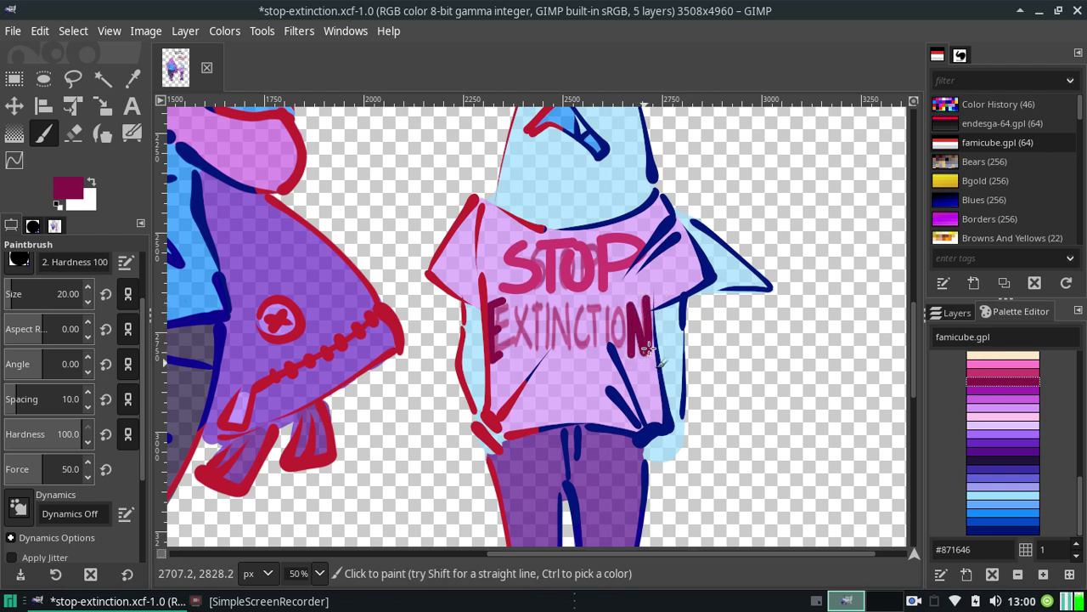
key(ctrl)
key(ctrl)
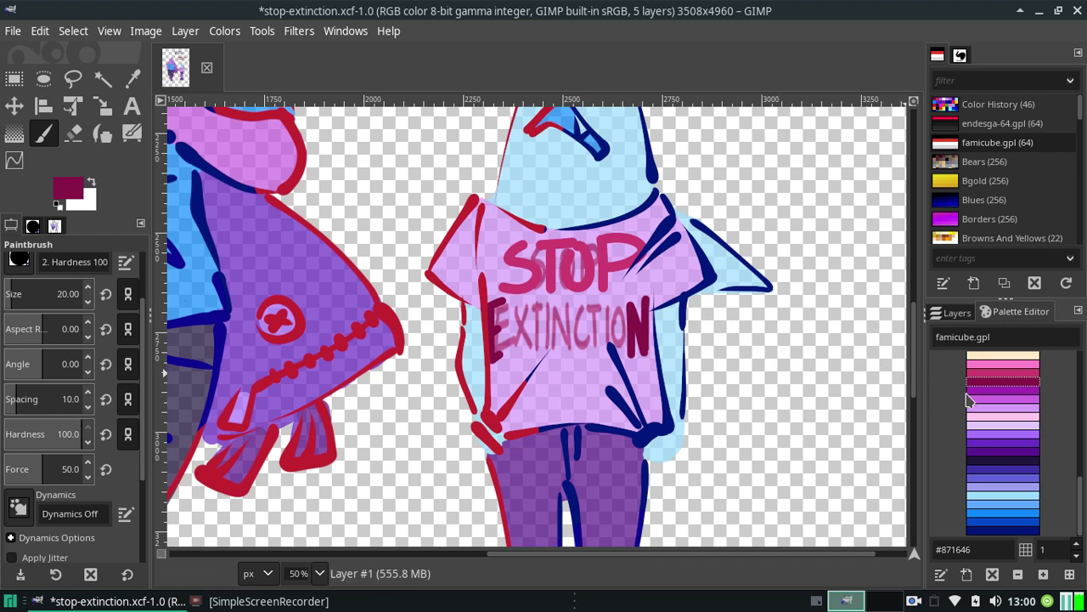
Repaint the E's arms, a thicker X and a bold O in pink #cf3c71
click(990, 372)
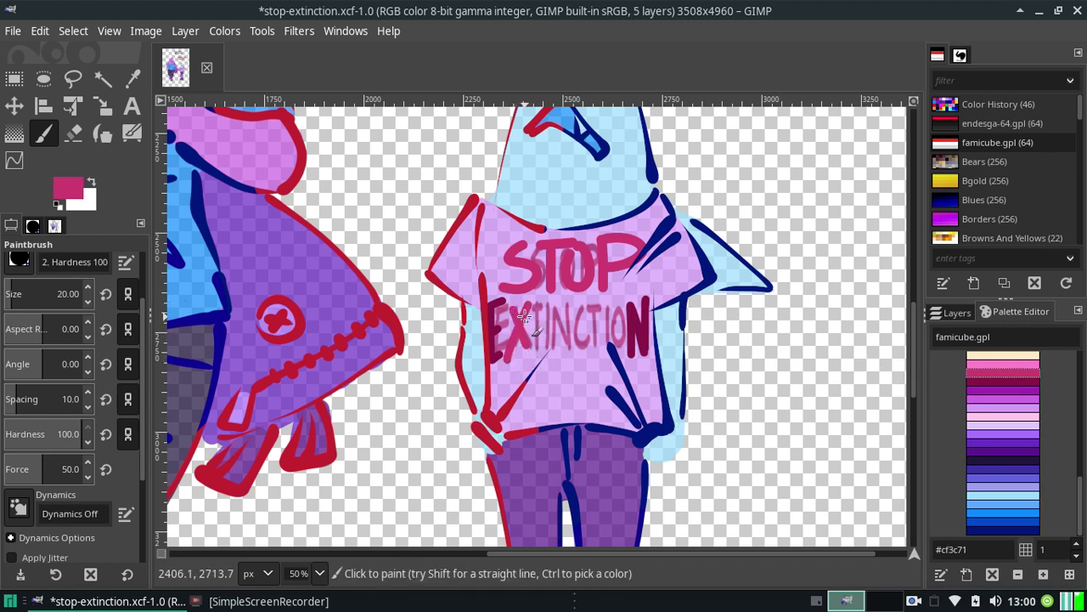
drag(528, 307, 514, 348)
drag(529, 311, 506, 357)
drag(509, 306, 535, 343)
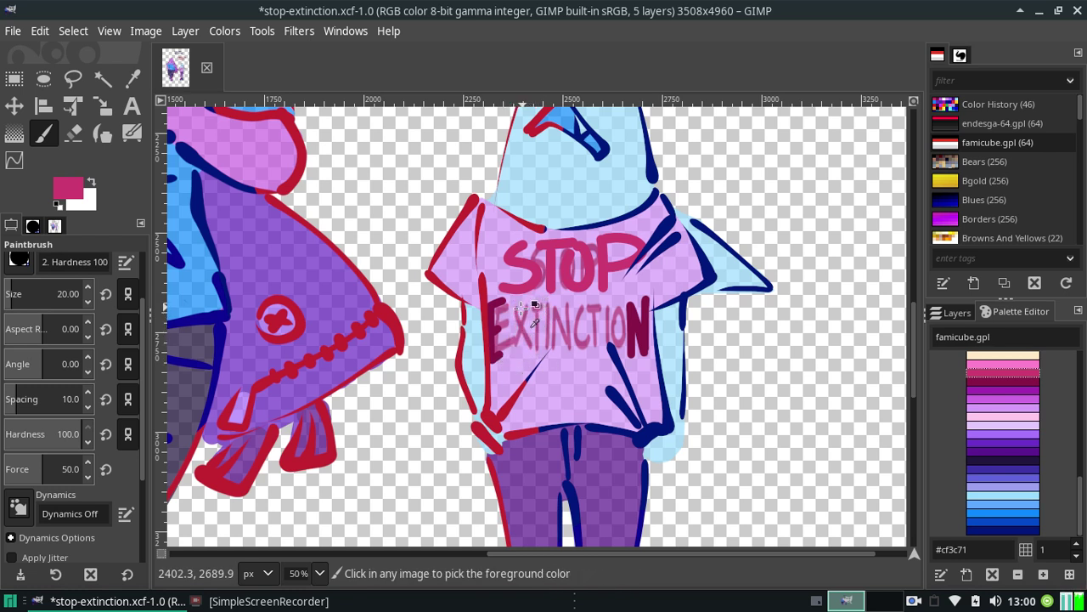
drag(532, 297, 502, 355)
drag(528, 299, 536, 304)
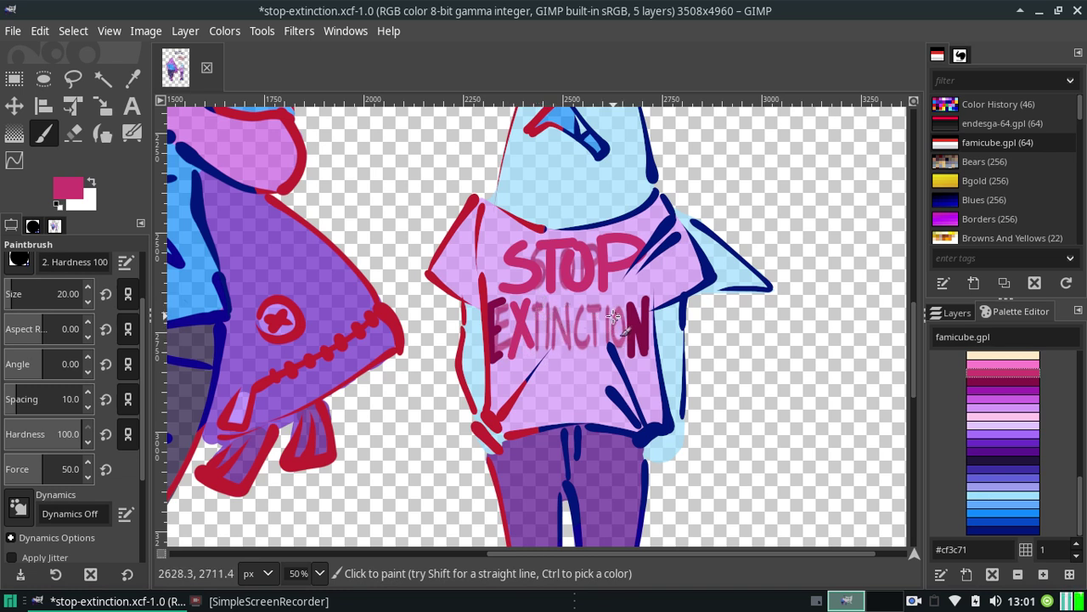
mouse_move(613, 323)
mouse_down()
mouse_move(615, 297)
mouse_move(621, 323)
mouse_up()
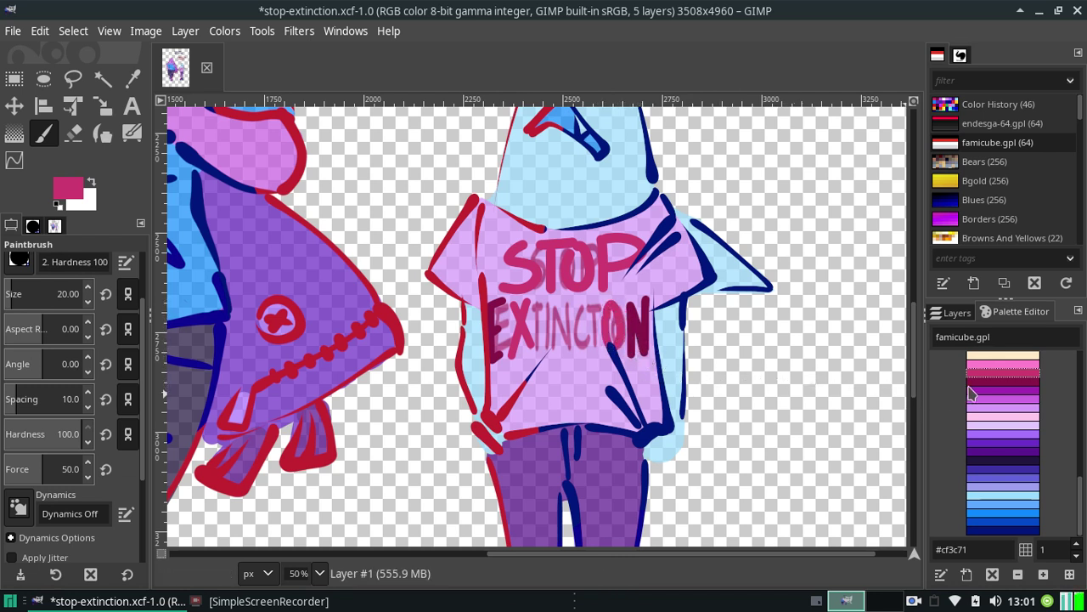
Paint light pink #ff82ce T strokes between X–I and C–O, undoing the stray ones
click(990, 364)
drag(538, 306, 538, 348)
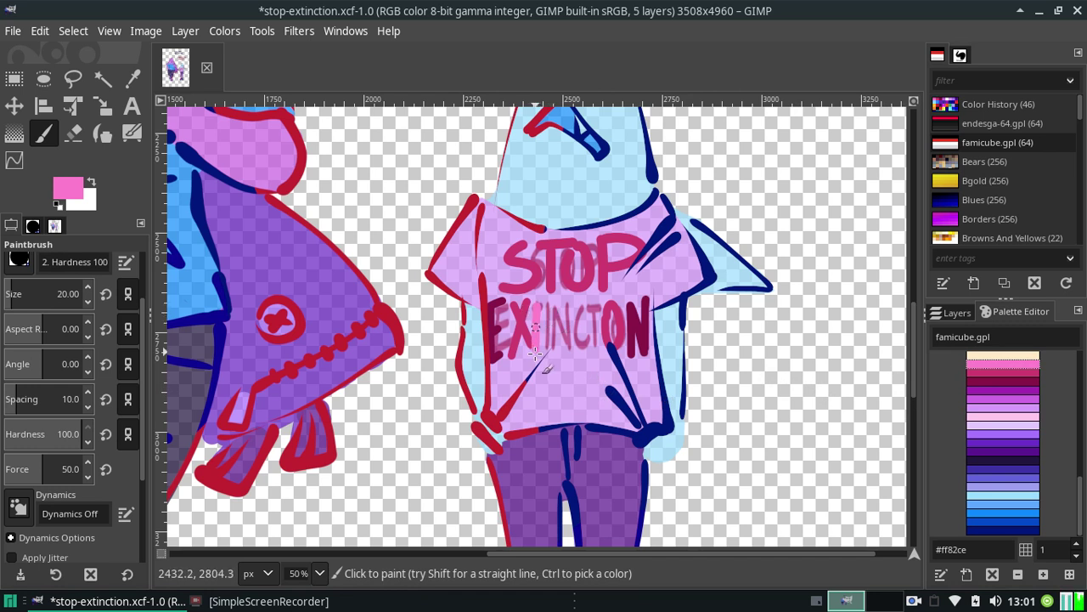
drag(527, 307, 551, 309)
click(529, 299)
drag(599, 303, 599, 349)
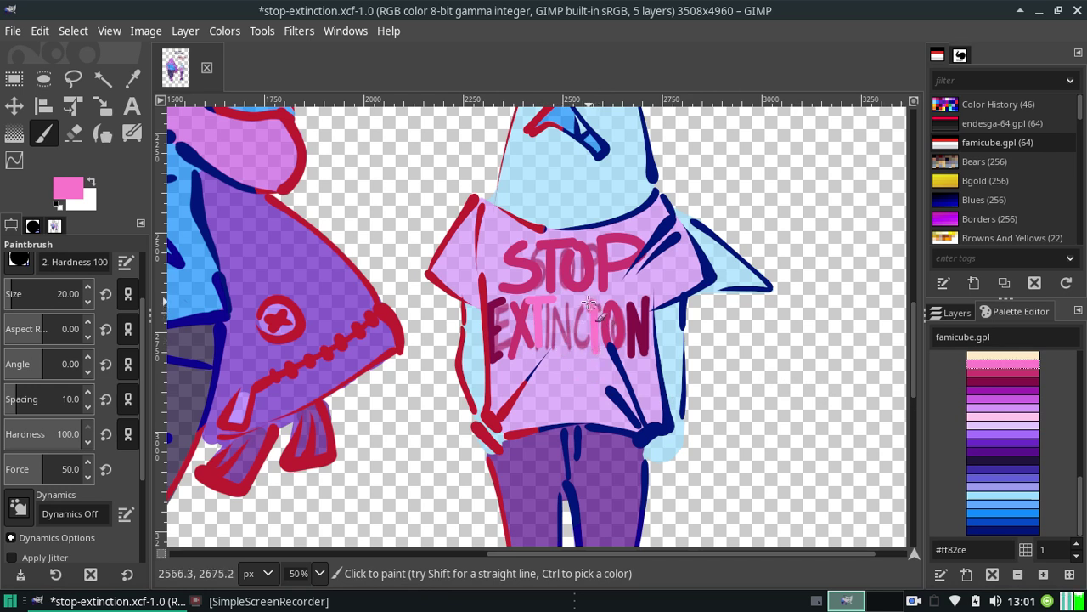
drag(586, 299, 609, 299)
key(ctrl+z)
drag(585, 298, 584, 357)
mouse_move(567, 299)
mouse_down()
mouse_move(619, 299)
mouse_move(599, 352)
mouse_up()
key(ctrl+z)
key(ctrl+z)
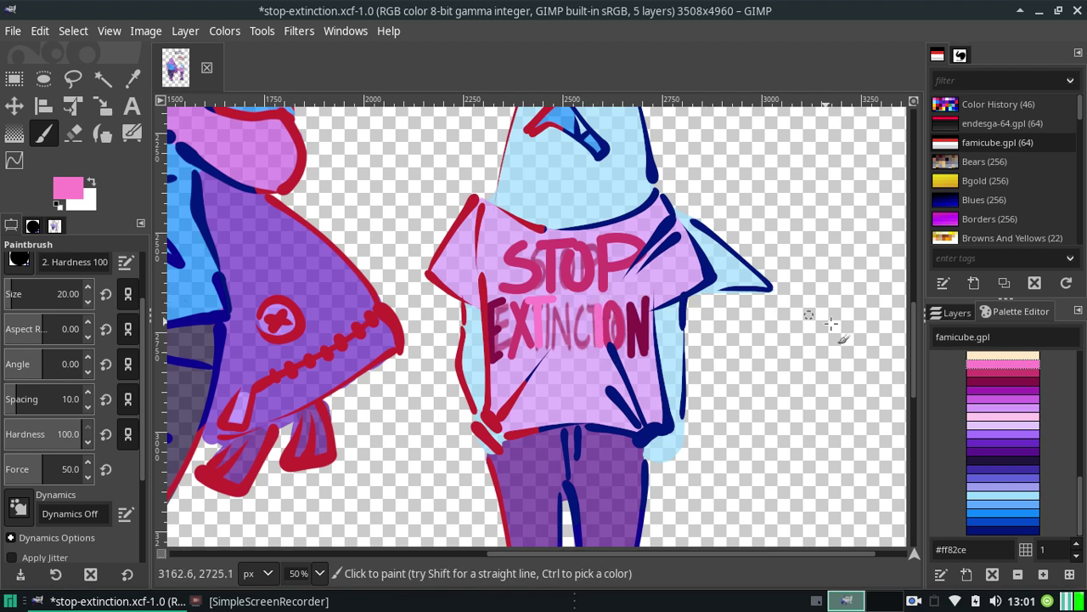
Paint dark magenta #871646 strokes over the middle letters and the T between C and O
click(1003, 380)
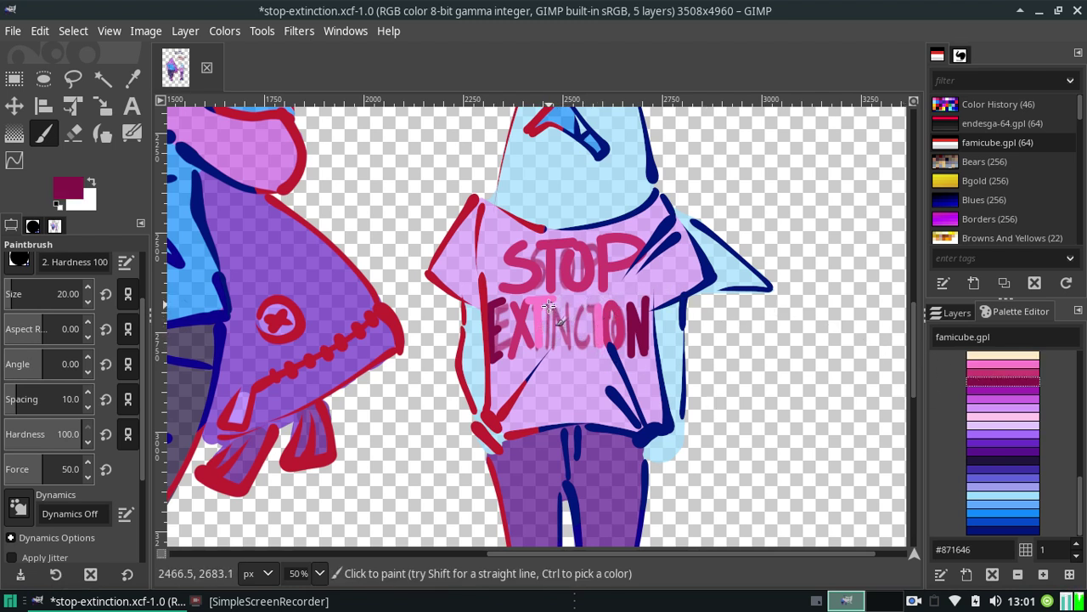
mouse_move(549, 306)
mouse_down()
mouse_move(553, 338)
mouse_move(587, 357)
mouse_up()
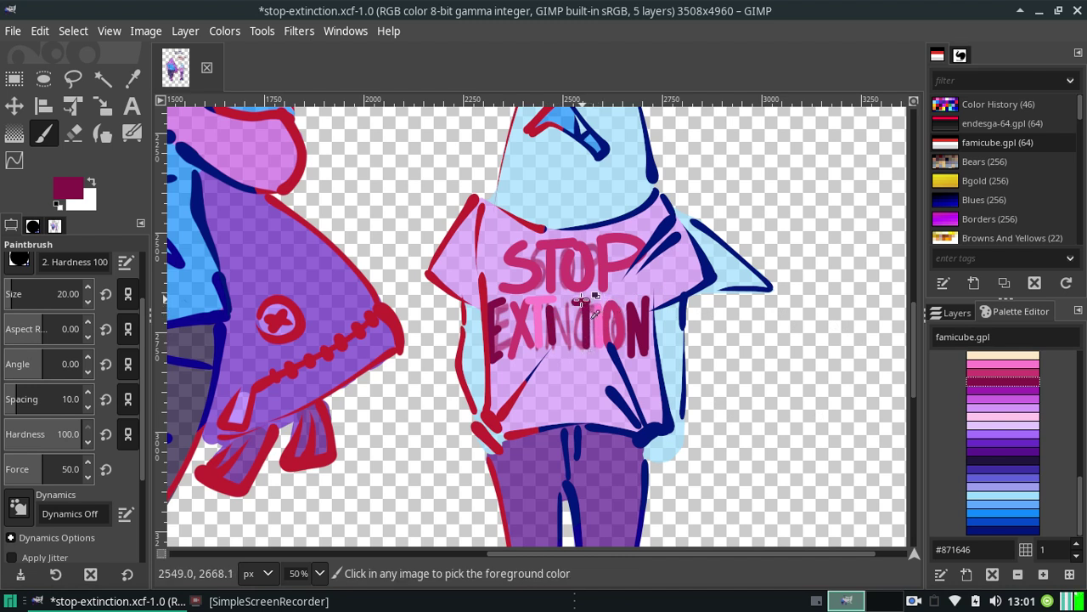
drag(575, 299, 606, 299)
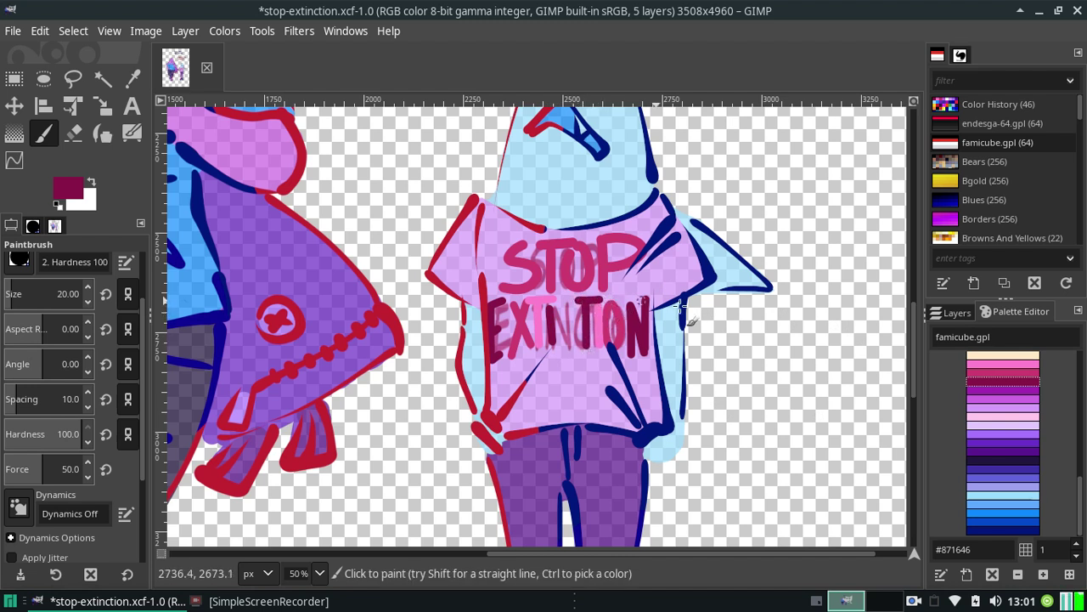
Try pink #cf3c71 strokes left of the E, undoing each one
click(981, 372)
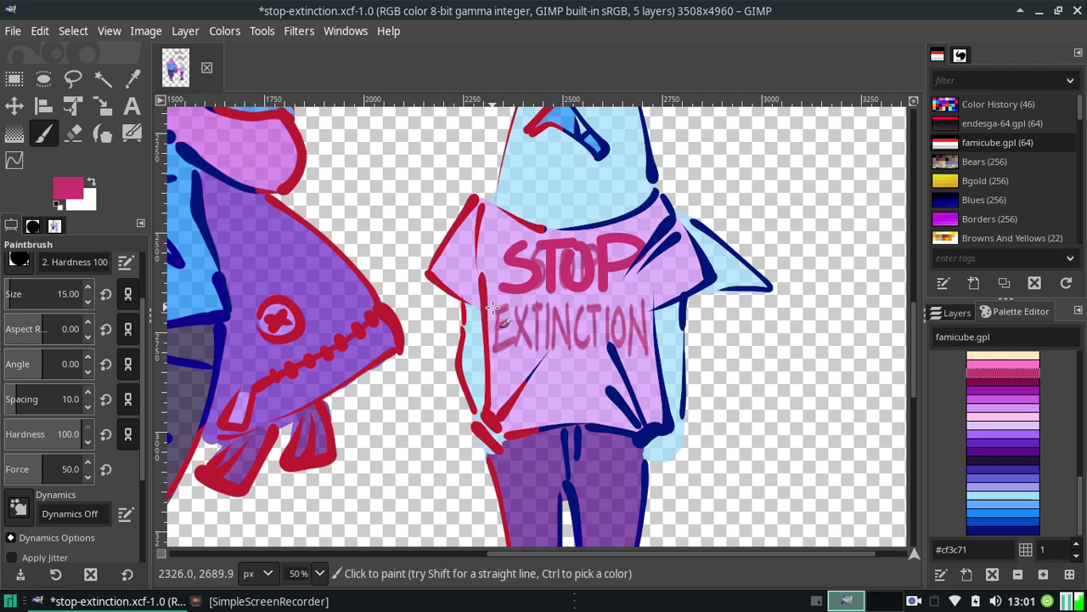
mouse_move(492, 307)
mouse_down()
mouse_move(491, 344)
mouse_move(494, 334)
mouse_up()
key(ctrl+z)
key(ctrl+z)
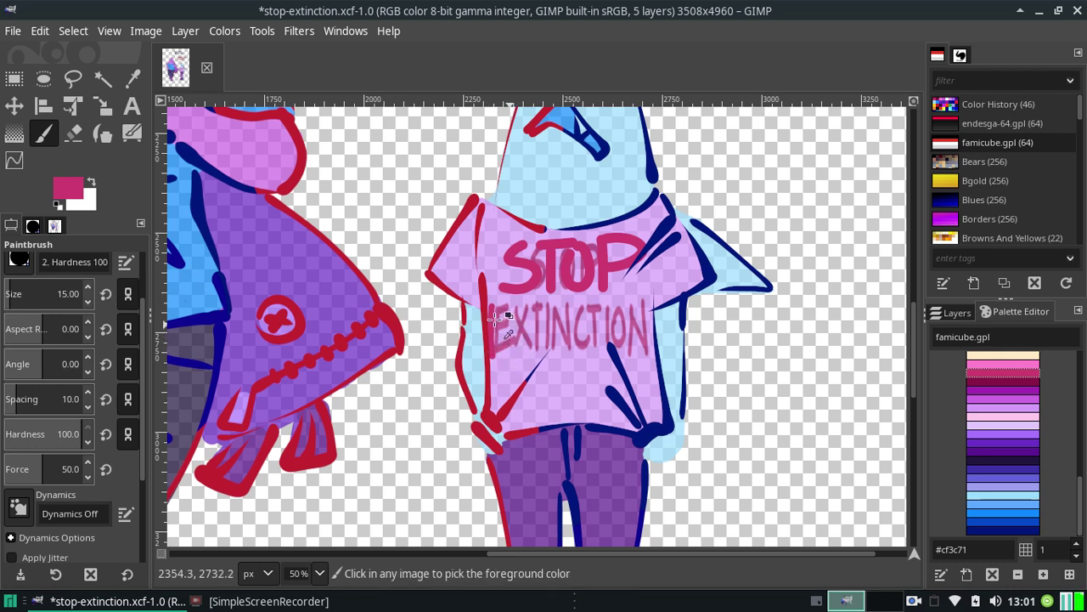
key(ctrl+z)
drag(493, 308, 493, 348)
key(ctrl+z)
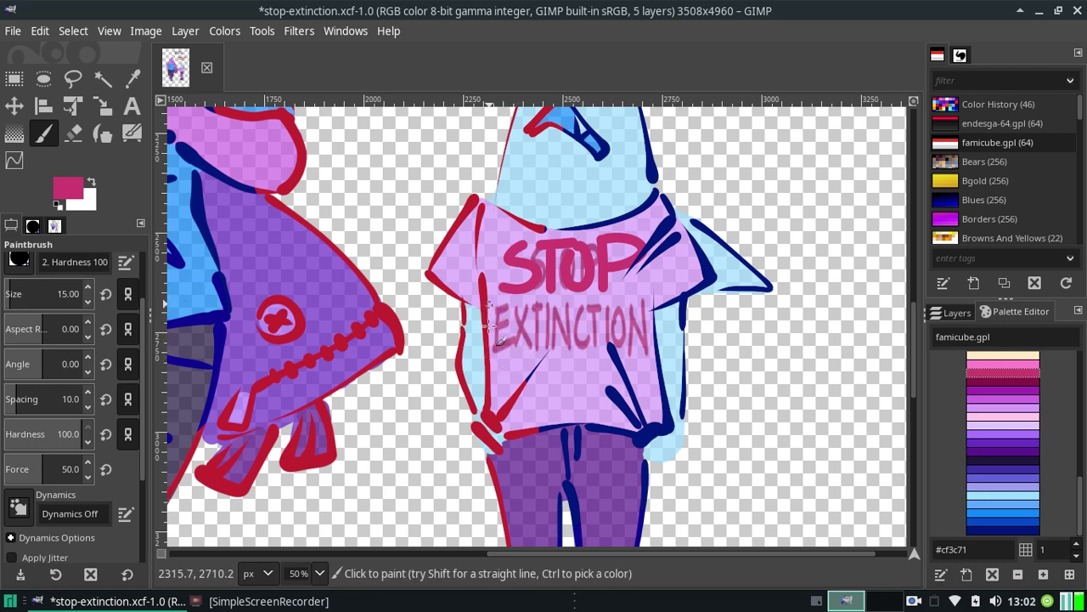
drag(492, 308, 493, 350)
key(ctrl+z)
Try I and N strokes in the middle of EXTINCTION, undoing them all
drag(538, 302, 535, 351)
drag(548, 301, 544, 356)
key(ctrl+z)
drag(552, 314, 554, 353)
key(ctrl+z)
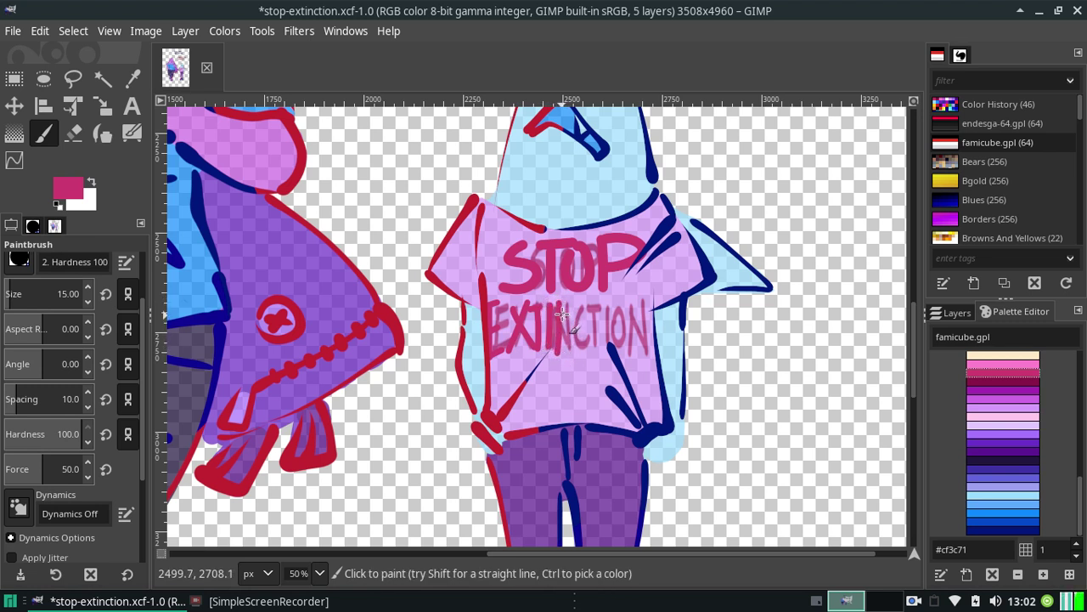
key(ctrl+z)
drag(560, 306, 584, 348)
key(ctrl+z)
drag(559, 301, 572, 330)
key(ctrl+z)
key(ctrl+z)
Trace the C, I, N and second C, then undo the remaining overpainted letters
drag(562, 327, 587, 323)
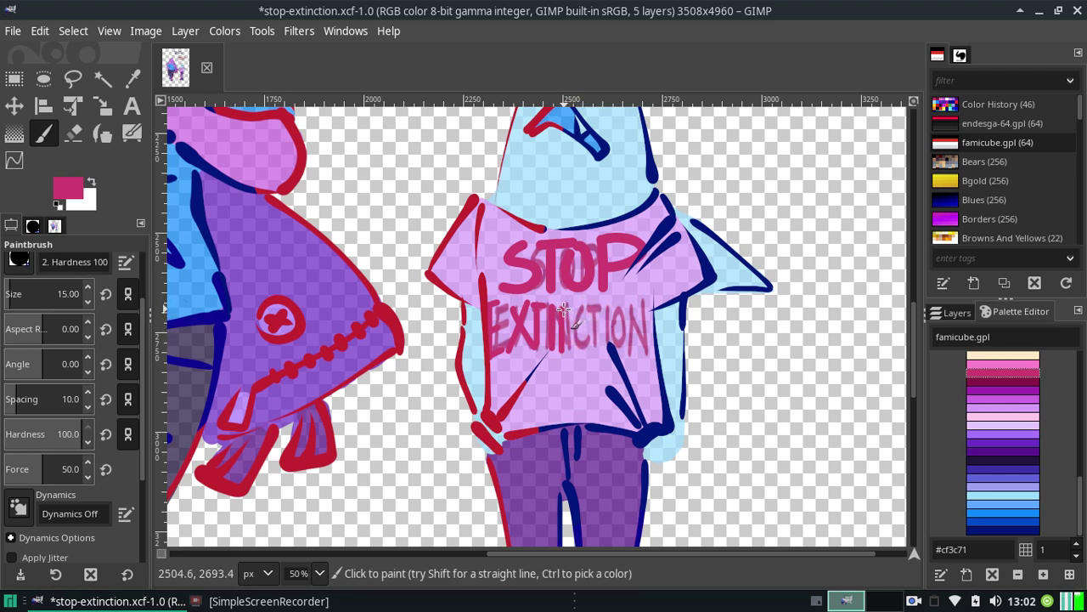
drag(553, 346, 551, 298)
mouse_move(564, 346)
mouse_down()
mouse_move(564, 306)
mouse_move(582, 348)
mouse_up()
drag(617, 306, 610, 347)
mouse_move(624, 302)
mouse_down()
mouse_move(628, 339)
mouse_move(639, 321)
mouse_up()
key(ctrl+z)
key(ctrl+z)
key(ctrl+z)
key(ctrl+z)
key(ctrl+z)
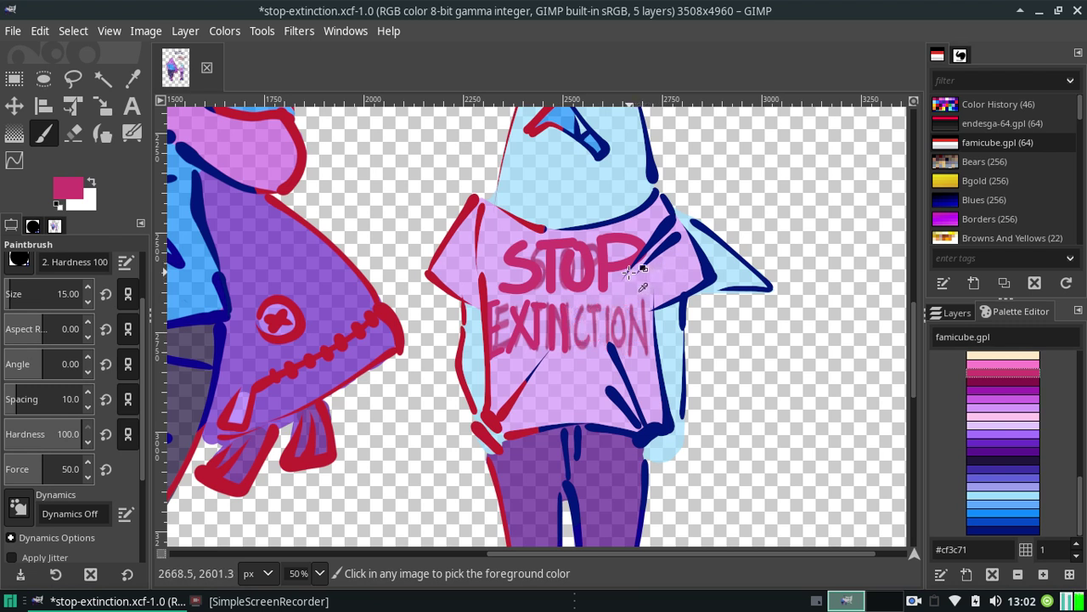
key(ctrl+z)
key(ctrl+z)
key(ctrl+z)
key(ctrl+z)
key(ctrl+z)
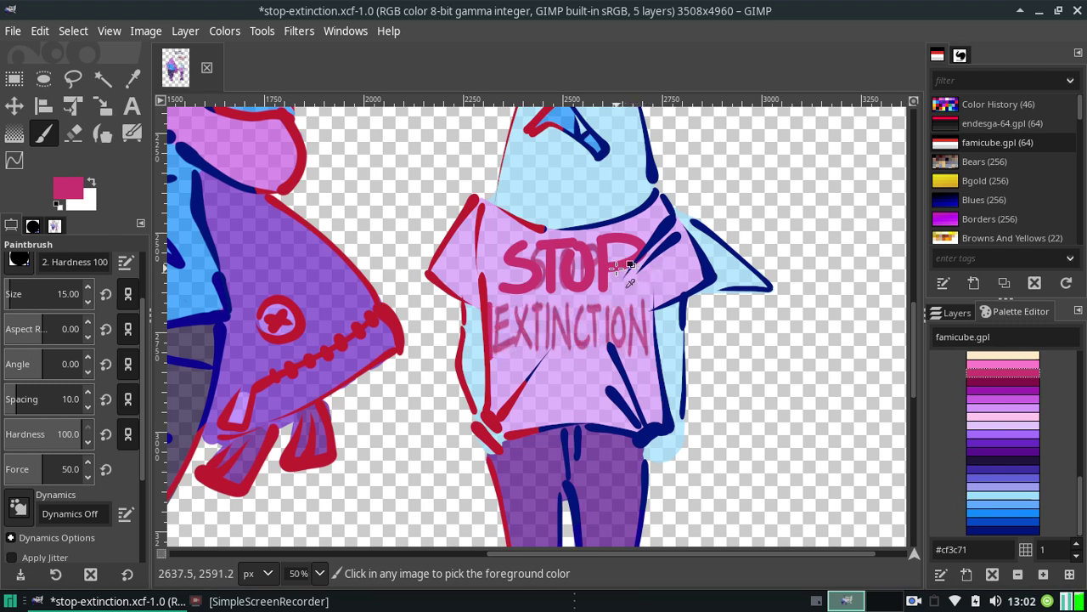
key(ctrl+z)
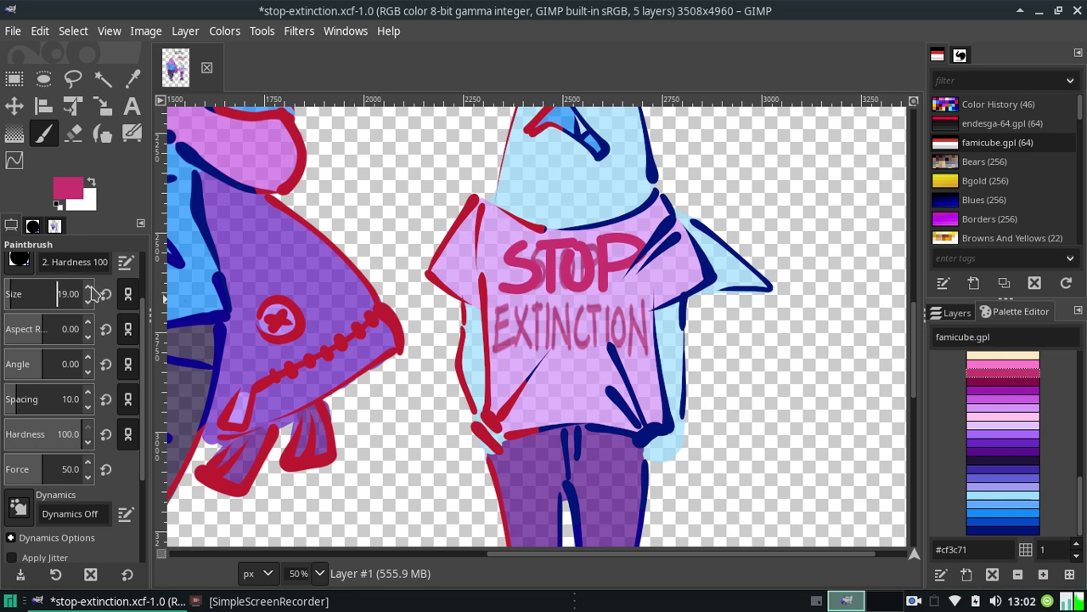
Letter an E upright and a first X beside the shark, undoing bad strokes
scroll(93, 293, up, 1)
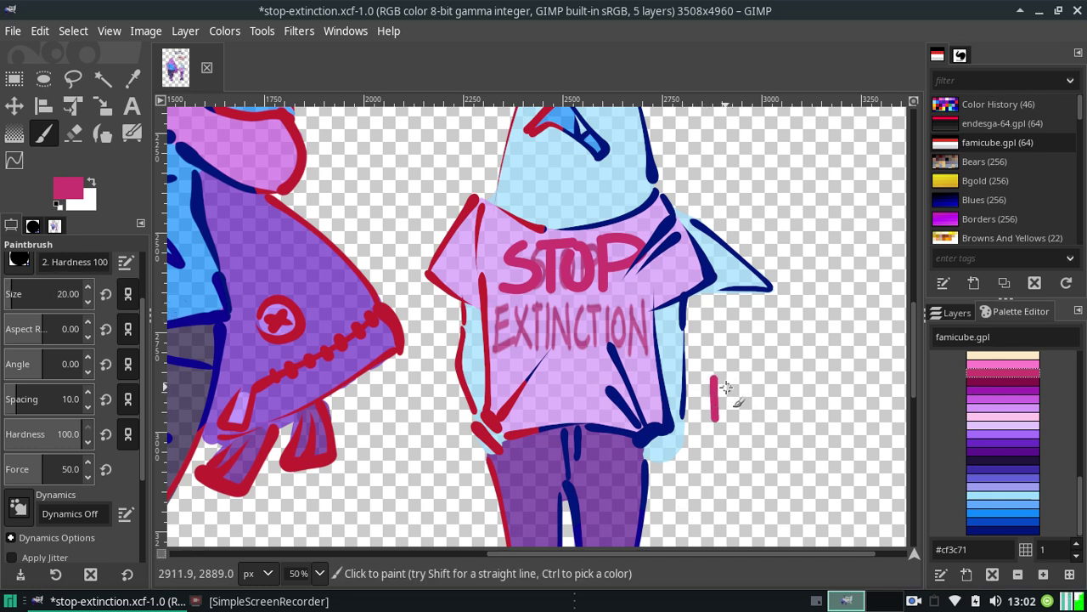
drag(713, 372, 714, 413)
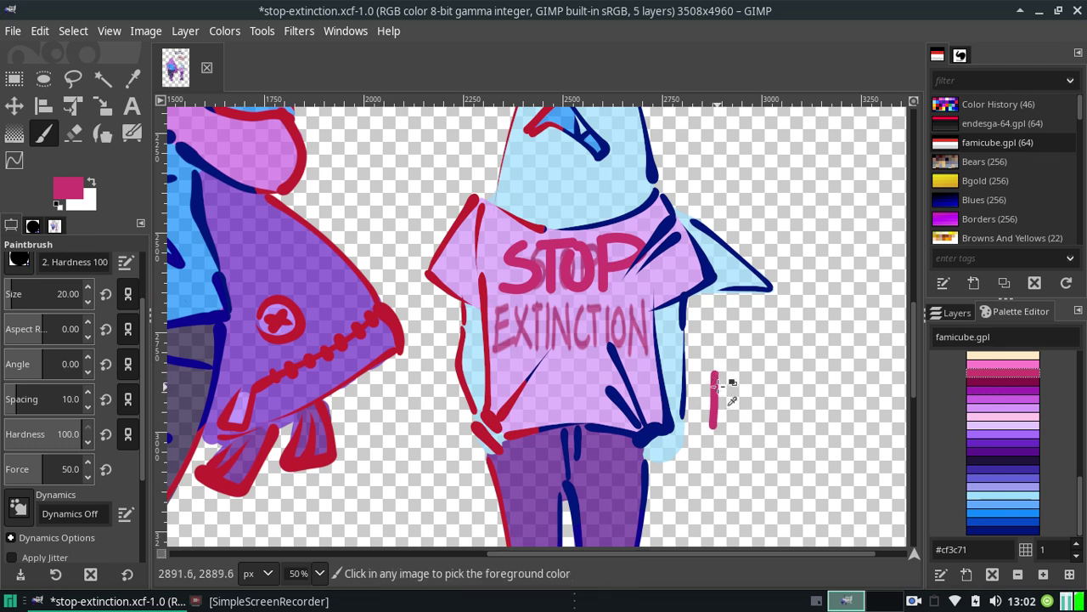
key(ctrl+z)
drag(719, 372, 712, 412)
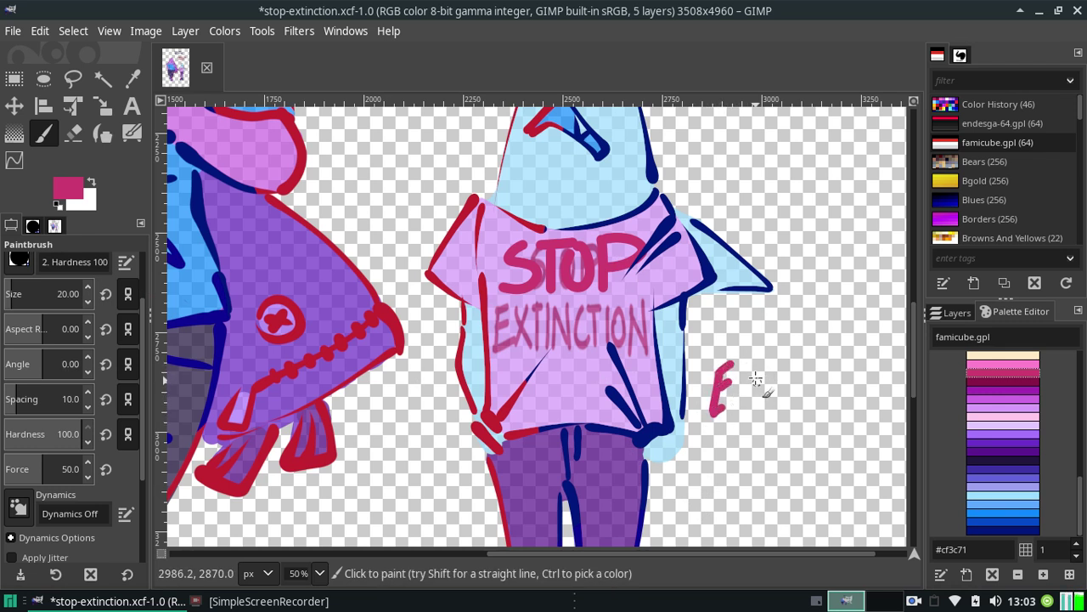
drag(741, 370, 766, 418)
drag(765, 361, 734, 425)
key(ctrl+z)
key(ctrl+z)
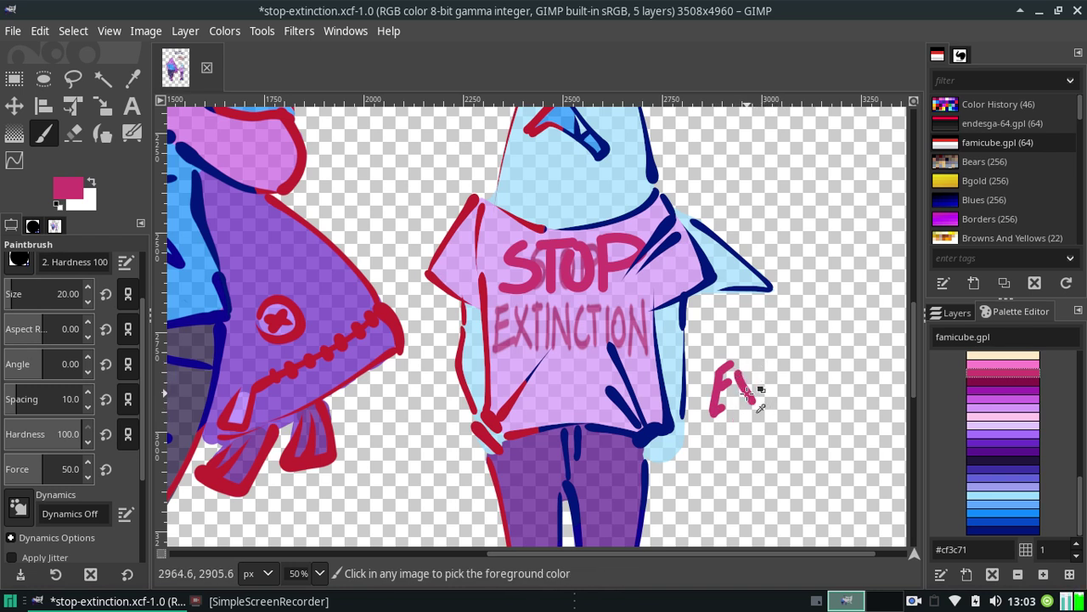
key(ctrl+z)
Complete the X and add the next letter after EX
drag(758, 378, 731, 416)
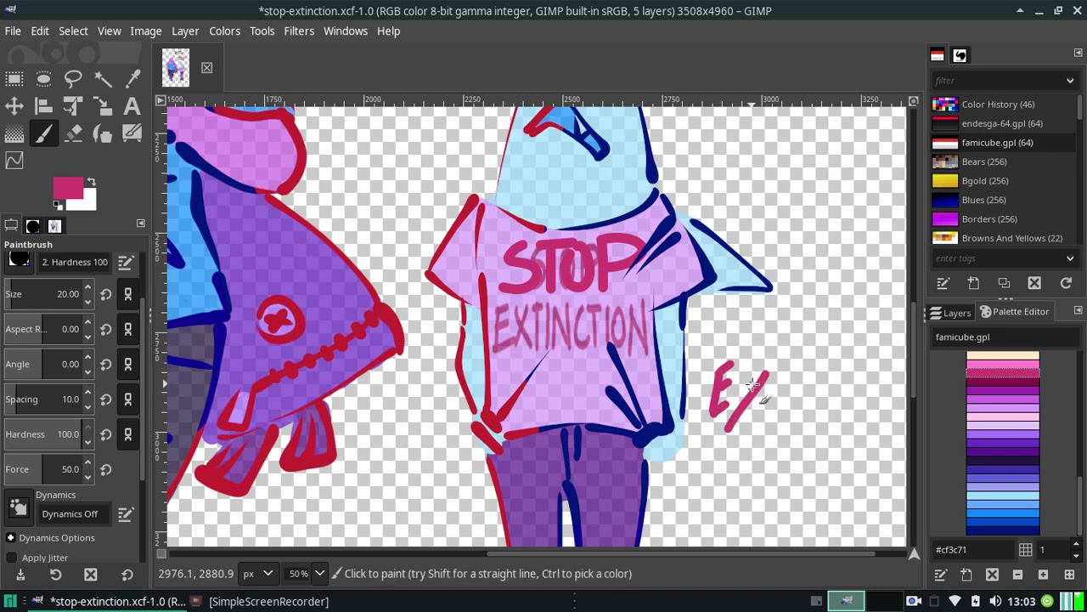
drag(735, 372, 763, 416)
drag(780, 367, 773, 415)
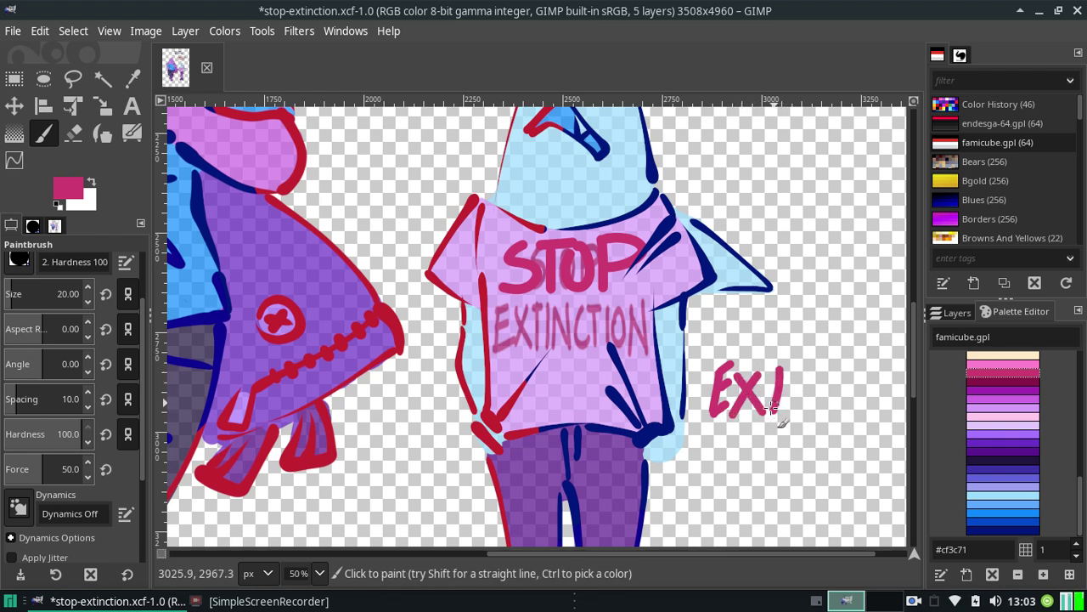
key(ctrl+z)
mouse_move(780, 367)
mouse_down()
mouse_move(774, 417)
mouse_move(790, 361)
mouse_move(795, 418)
mouse_up()
key(ctrl+z)
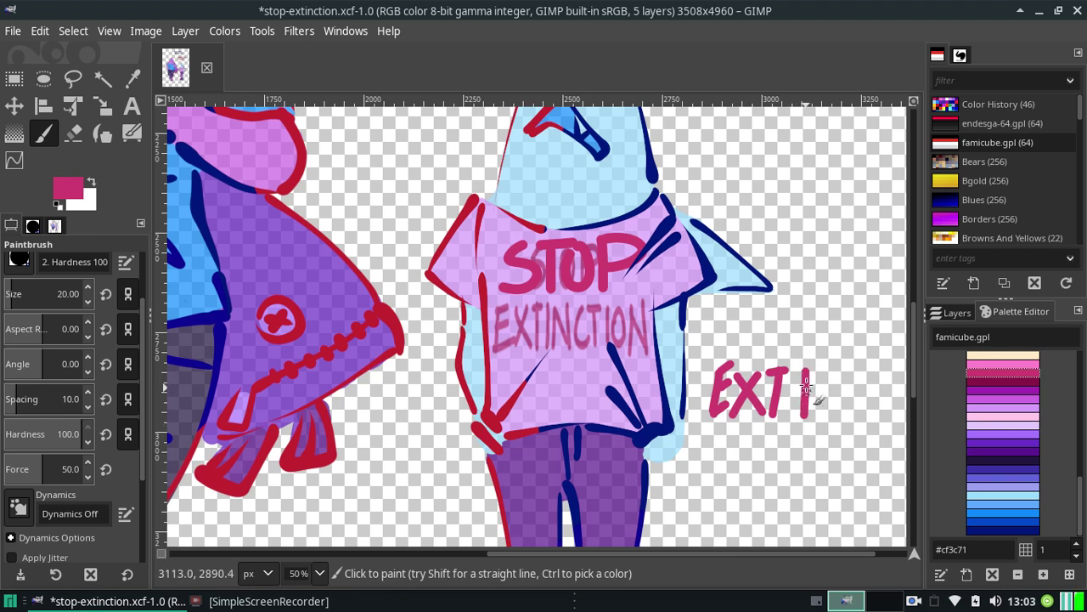
Add the N, C, T, I and O strokes to finish the practice EXTINCTION
mouse_move(812, 370)
mouse_down()
mouse_move(810, 417)
mouse_move(839, 415)
mouse_up()
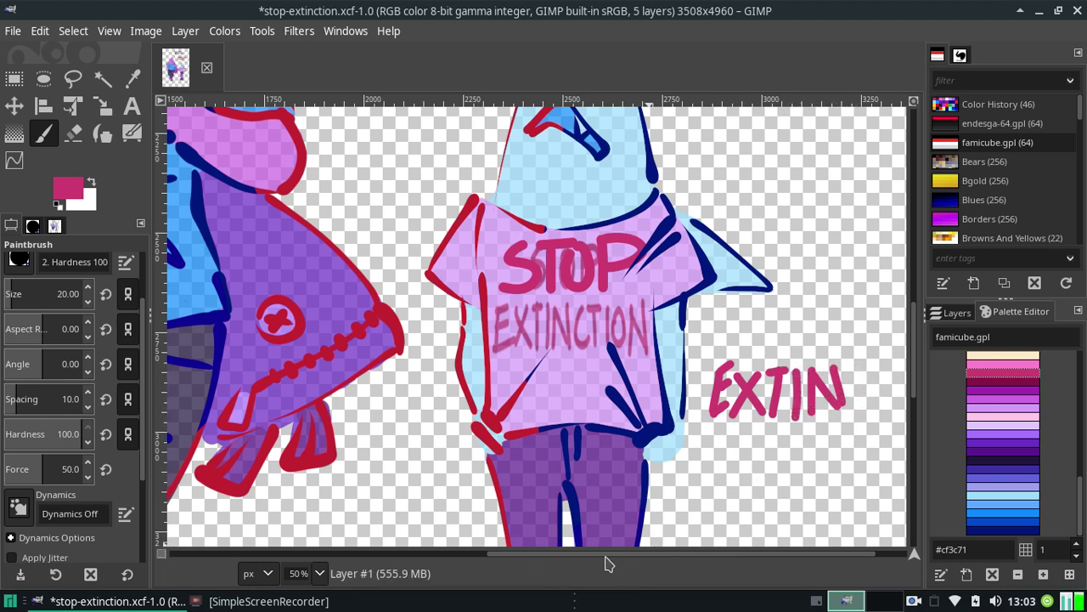
drag(607, 554, 648, 554)
drag(805, 370, 826, 416)
key(ctrl+z)
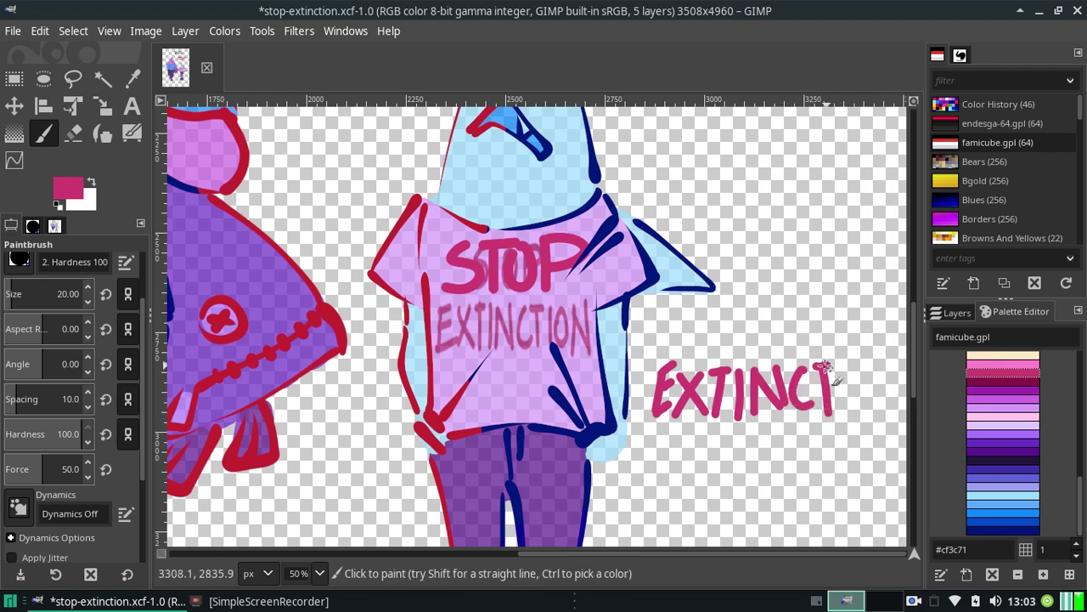
mouse_move(848, 367)
mouse_down()
mouse_move(849, 415)
mouse_move(865, 371)
mouse_move(887, 406)
mouse_up()
drag(888, 364, 903, 406)
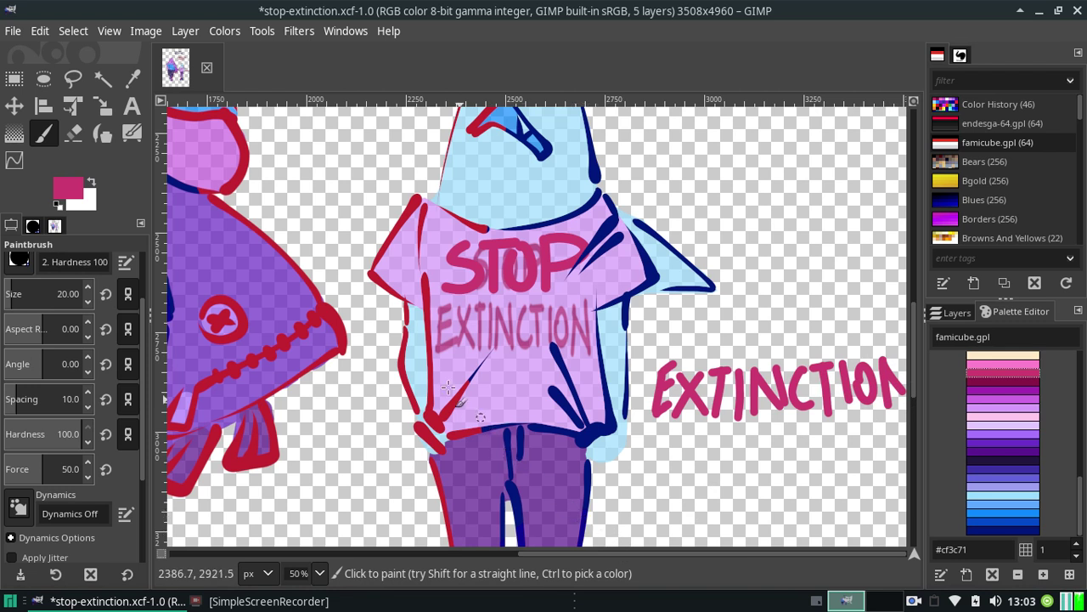
Free-select the practice EXTINCTION lettering, then cut and paste it as a floating piece
click(43, 79)
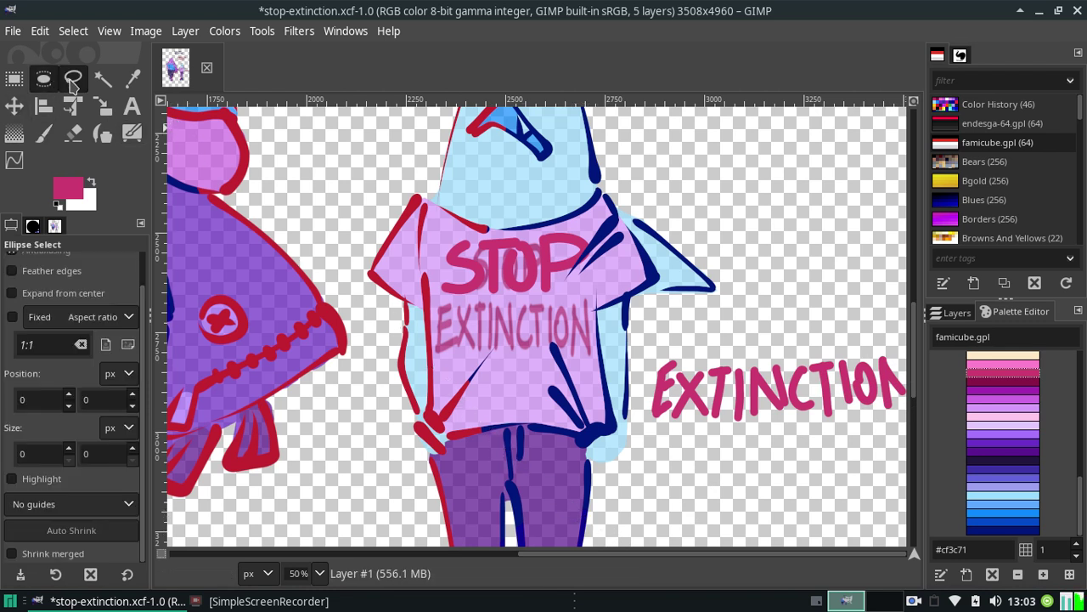
click(72, 81)
drag(677, 349, 647, 371)
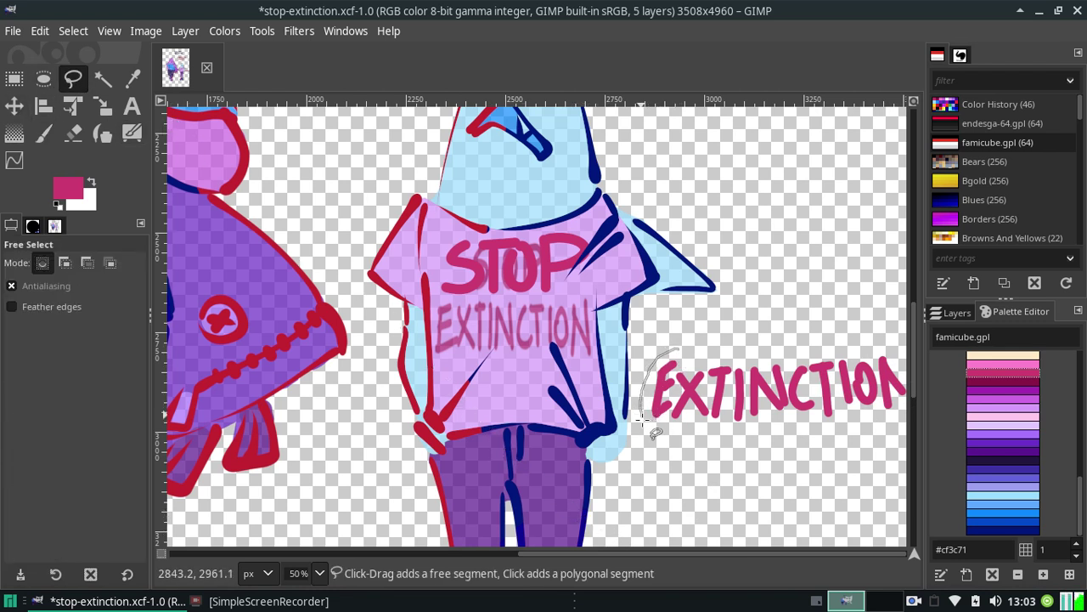
drag(643, 418, 691, 341)
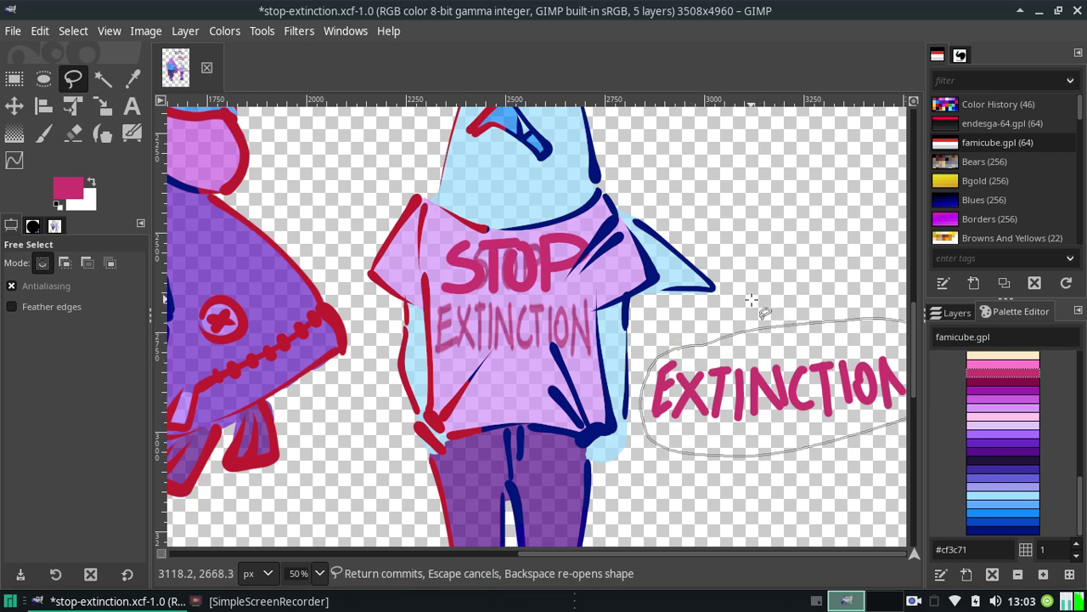
key(Return)
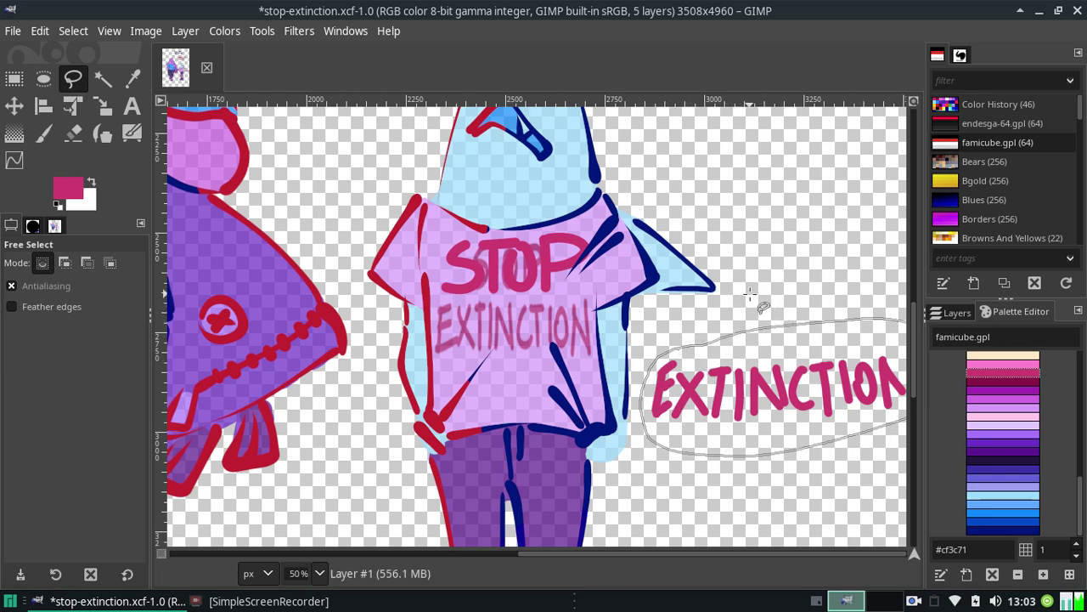
key(ctrl+x)
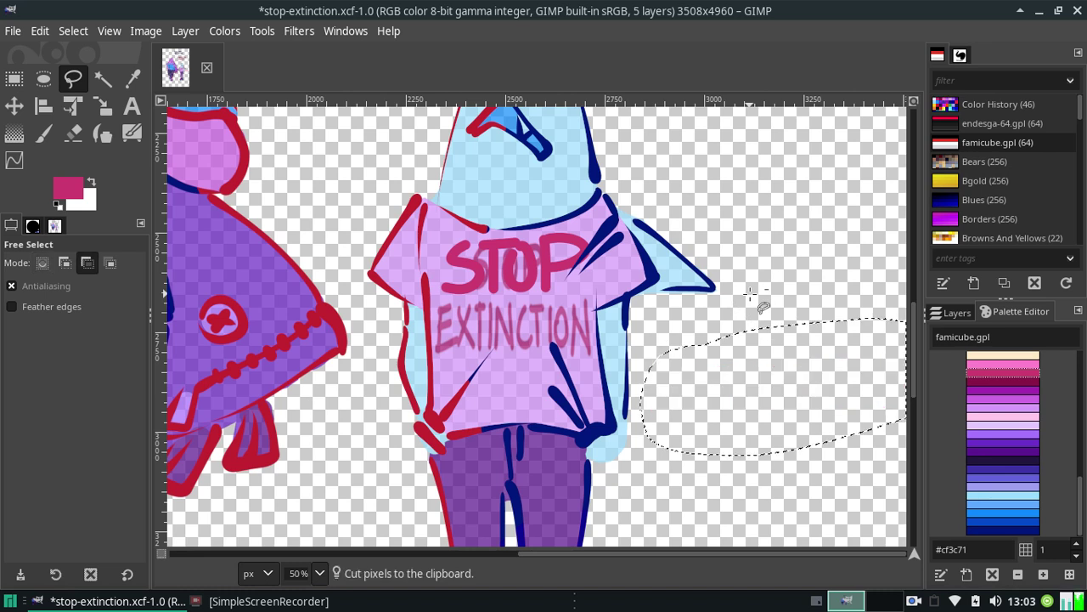
key(ctrl+v)
Move the pasted EXTINCTION onto the shirt below STOP and anchor it
click(14, 106)
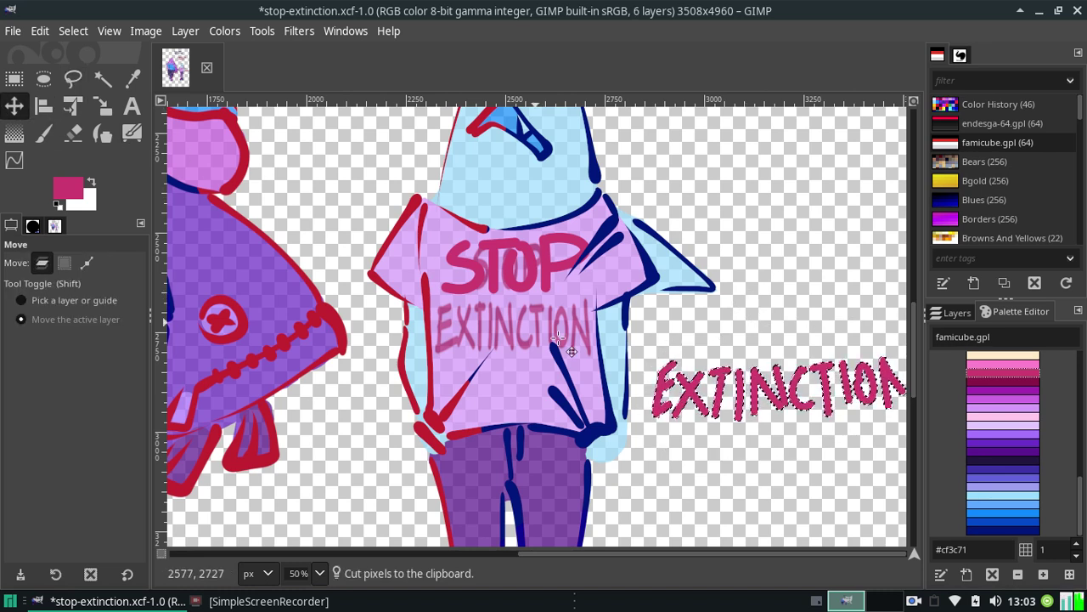
drag(692, 396, 445, 338)
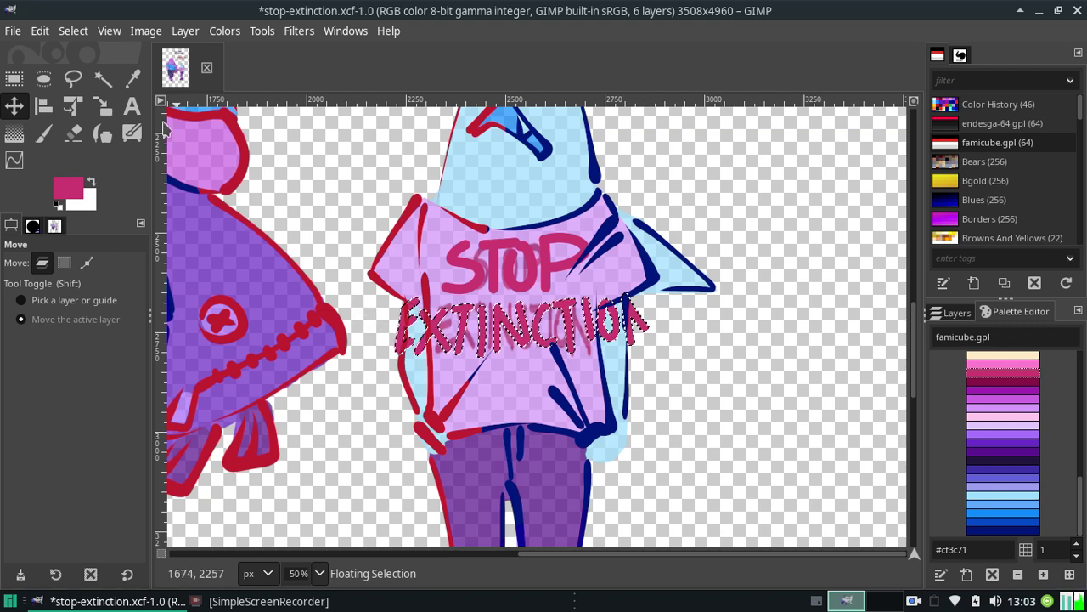
click(24, 77)
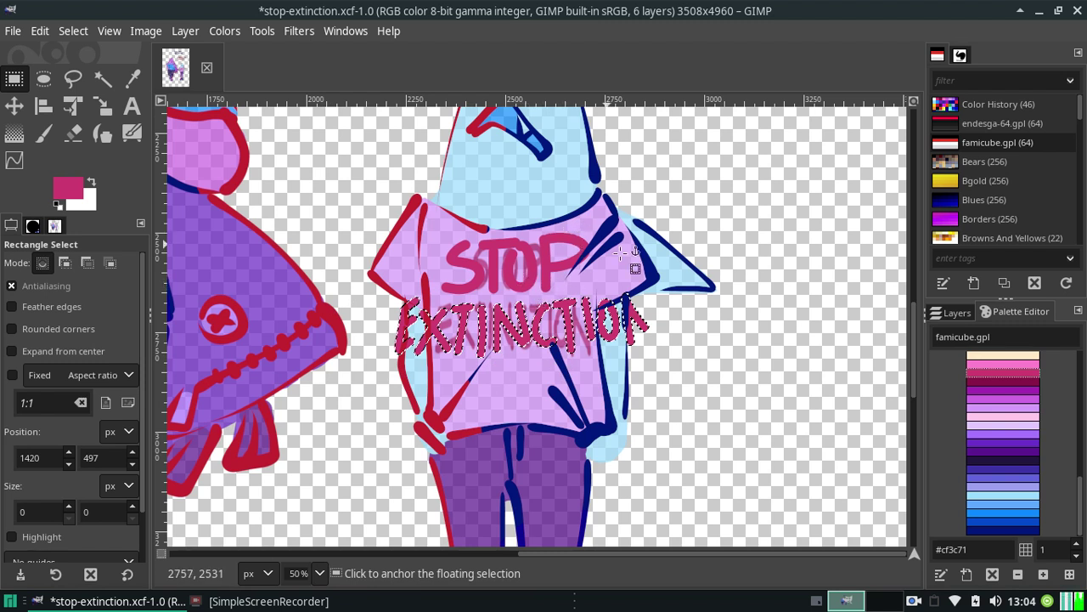
click(671, 338)
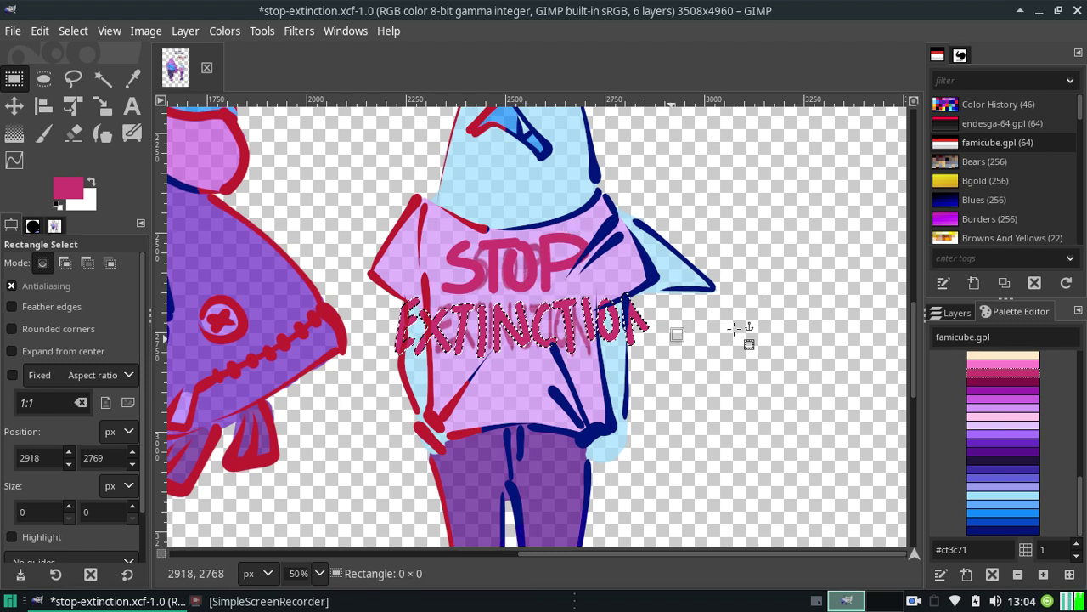
click(707, 377)
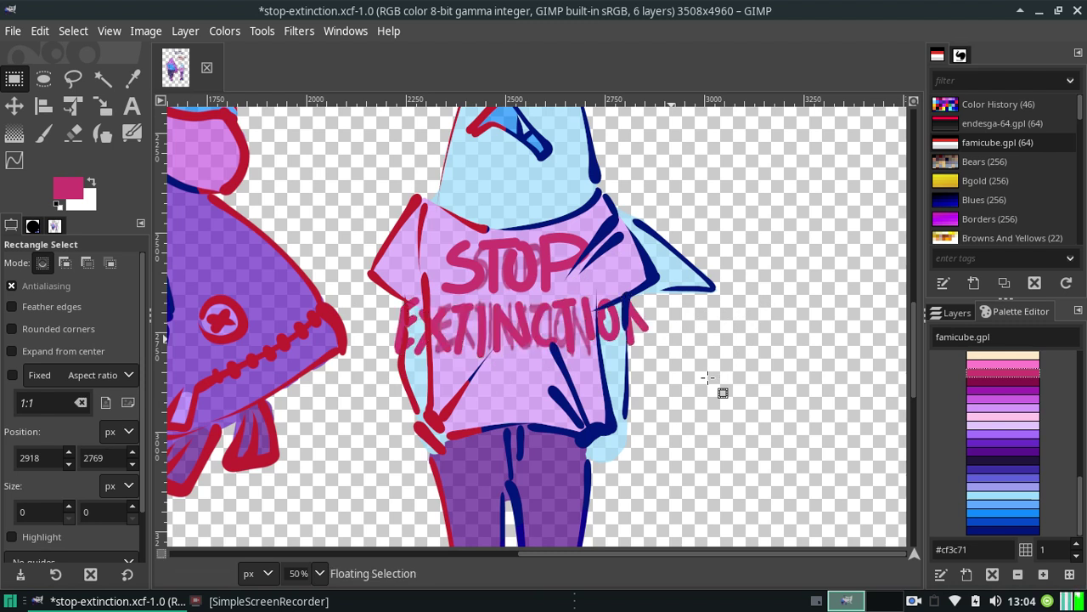
Repaint the final N of EXTINCTION with the paintbrush
click(43, 132)
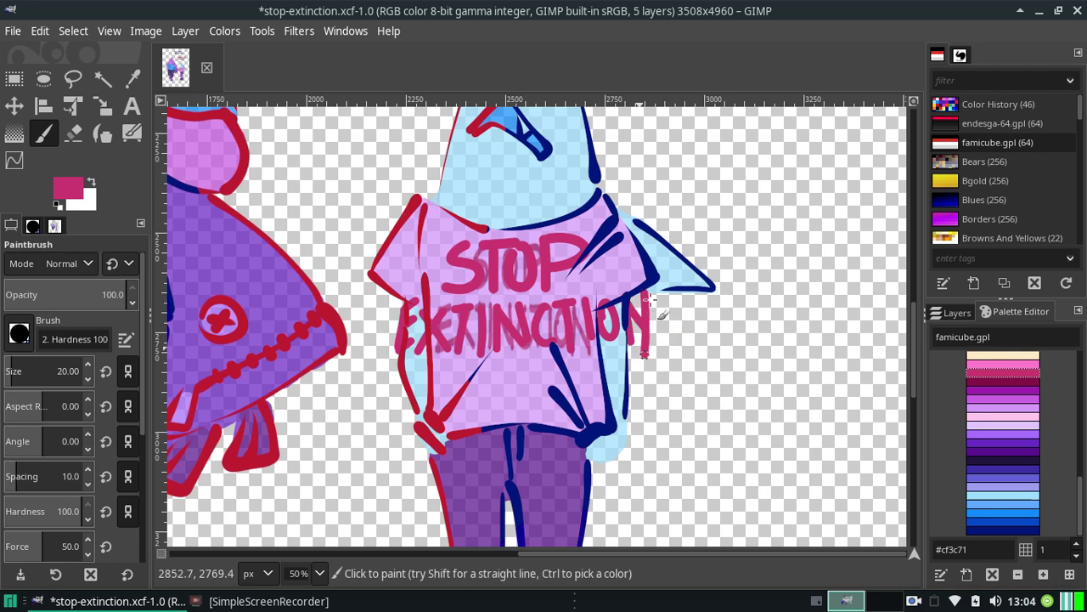
drag(632, 339, 651, 299)
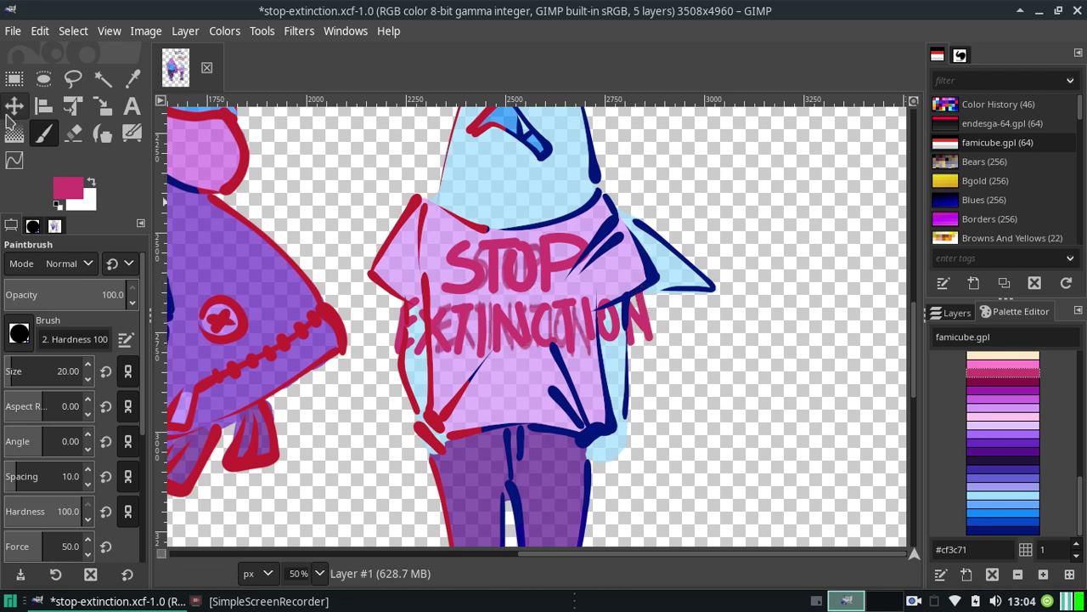
click(73, 79)
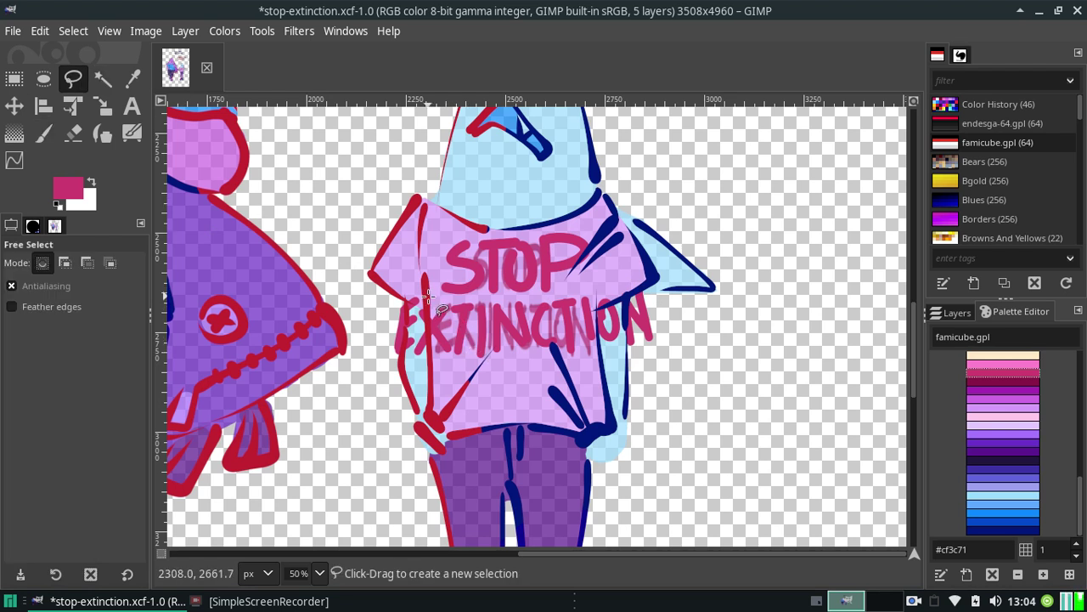
Free-select the EXTINCTION lettering on the shirt
drag(431, 302, 374, 303)
mouse_move(390, 371)
mouse_down()
mouse_move(650, 378)
mouse_move(667, 292)
mouse_move(591, 285)
mouse_up()
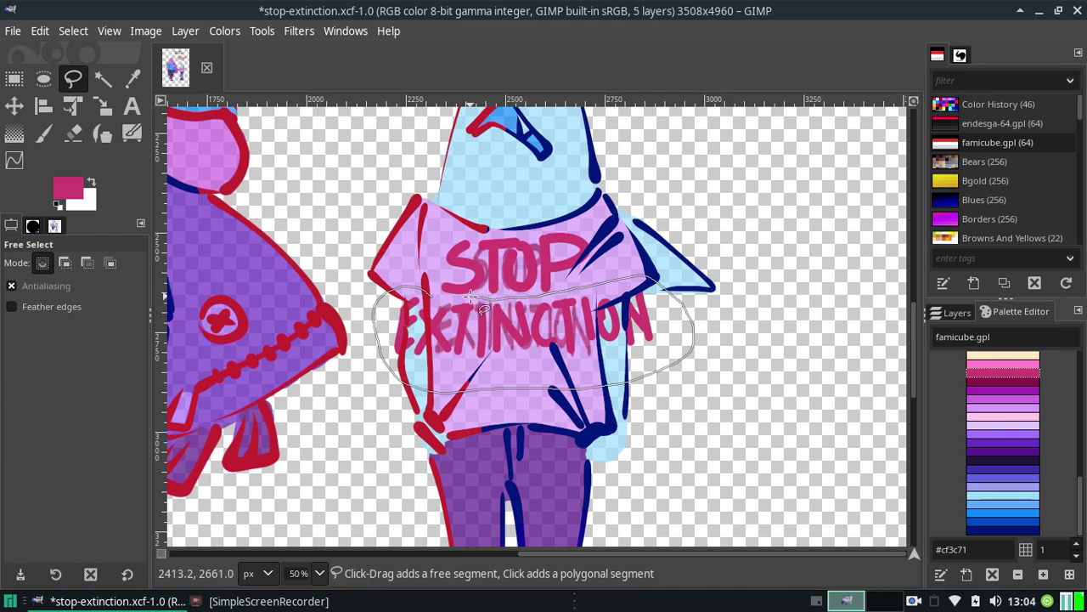
click(435, 294)
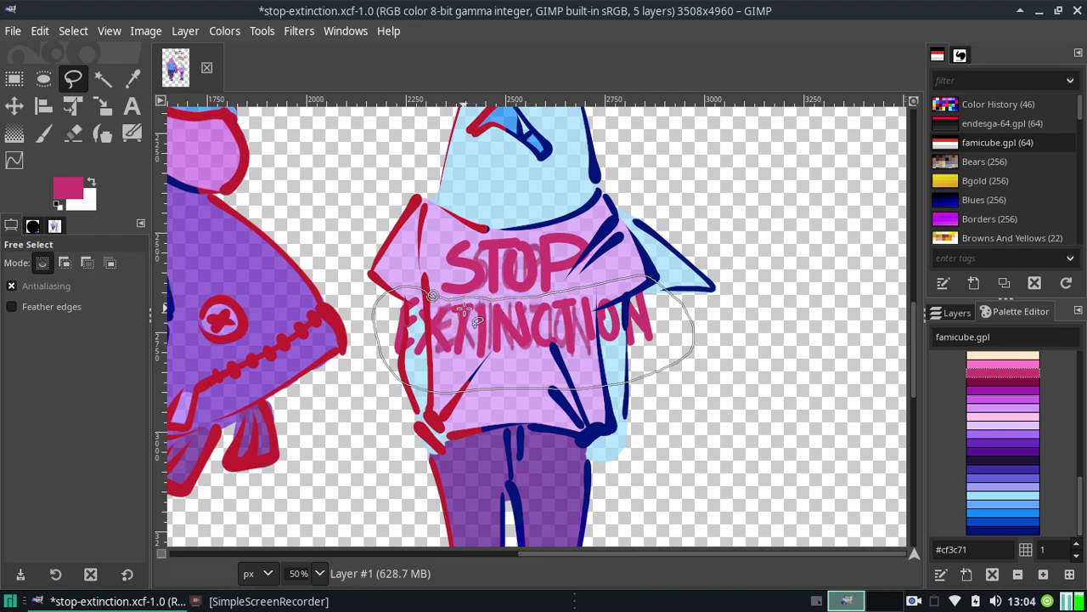
key(Return)
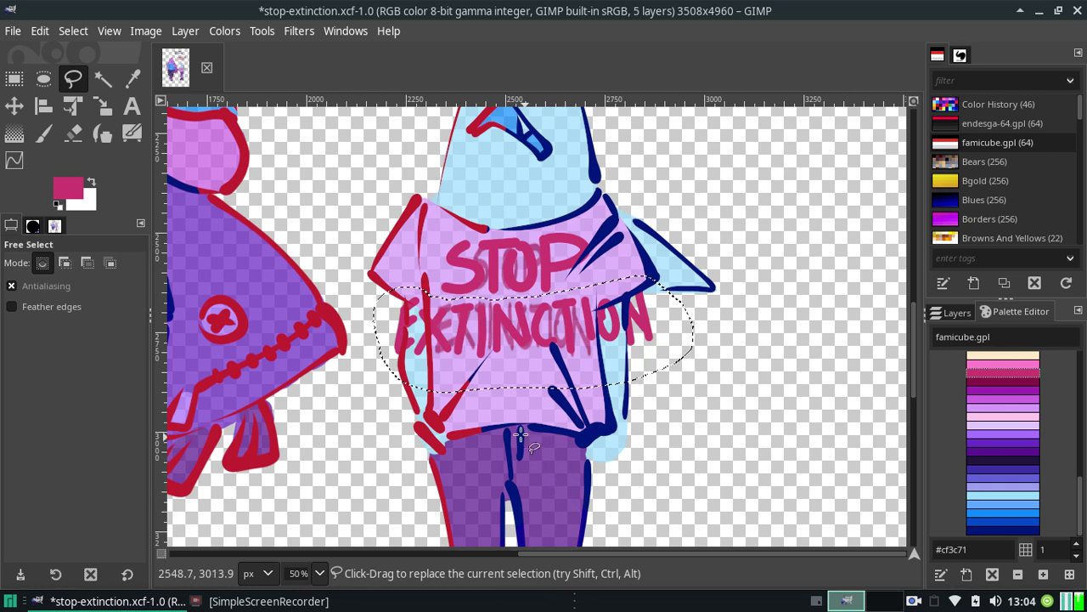
Scale the lettering unlinked from both sides to about 521 × 296 px
click(102, 106)
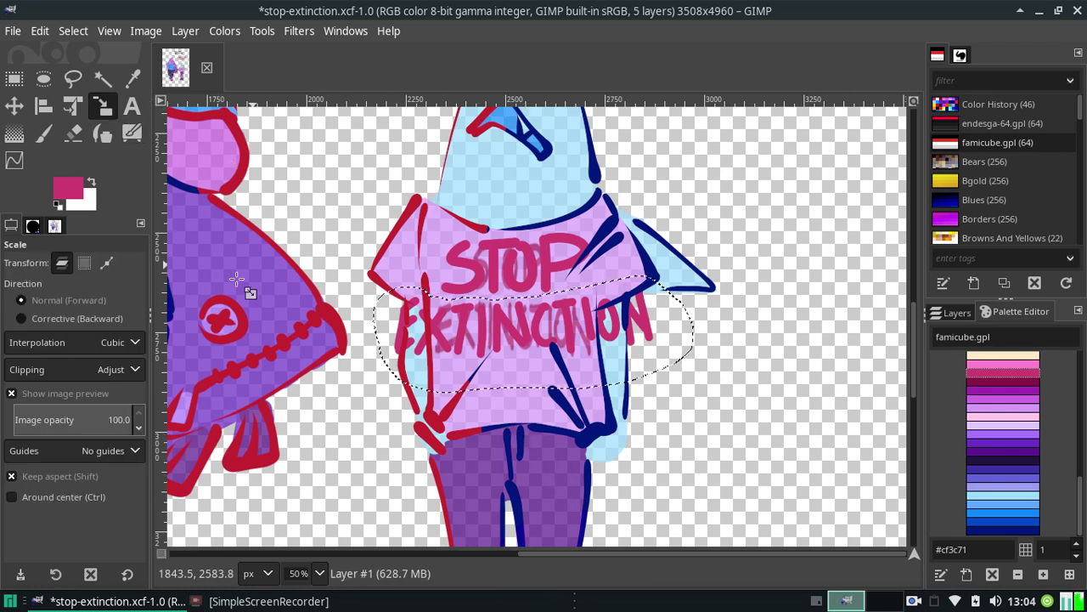
click(11, 475)
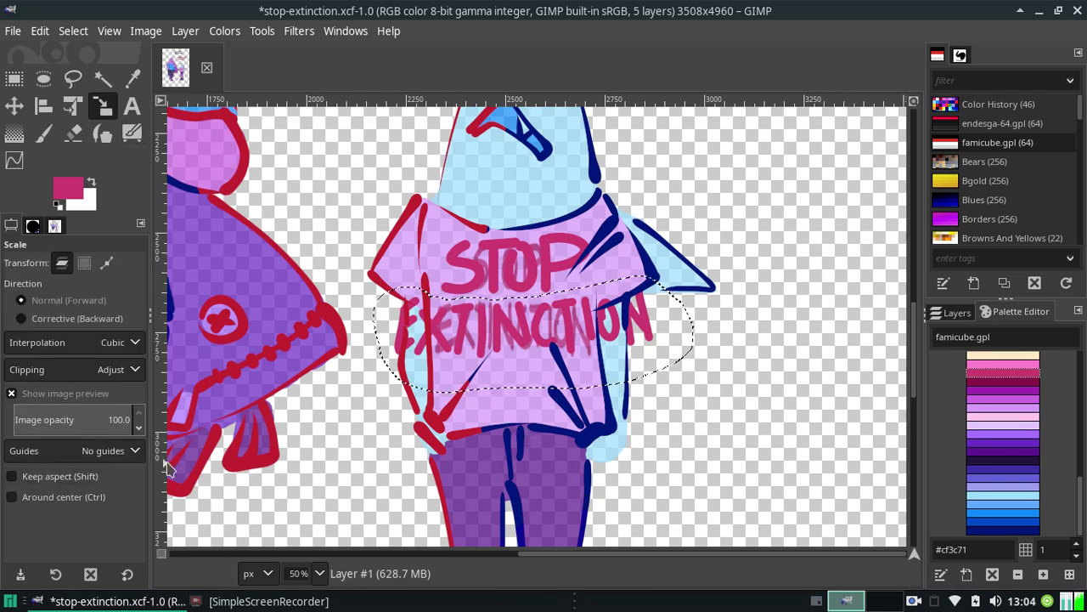
click(444, 333)
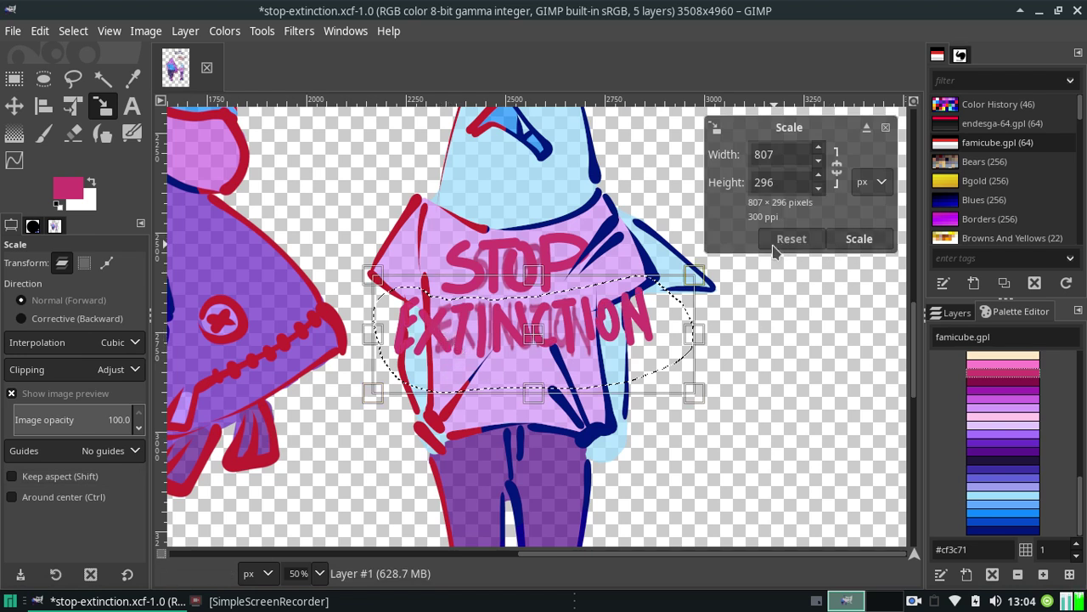
drag(375, 334, 412, 338)
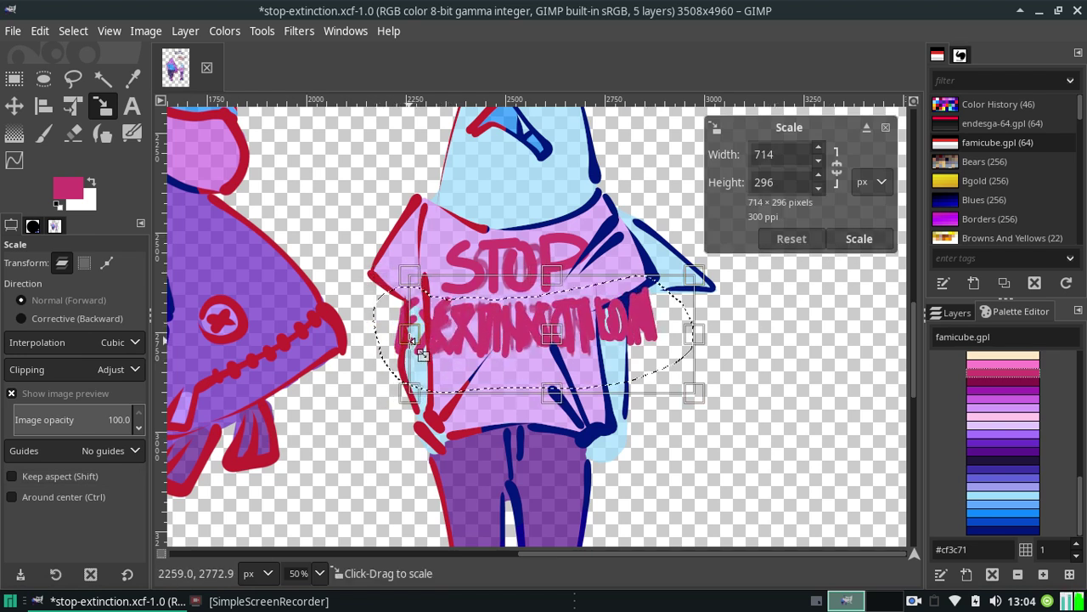
drag(695, 334, 622, 339)
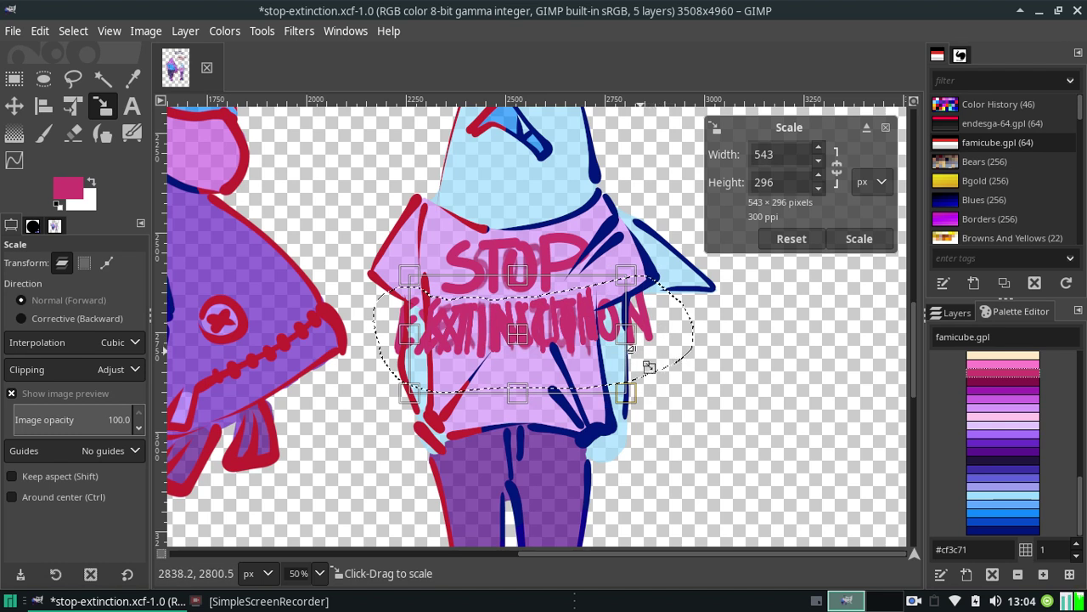
drag(409, 335, 421, 340)
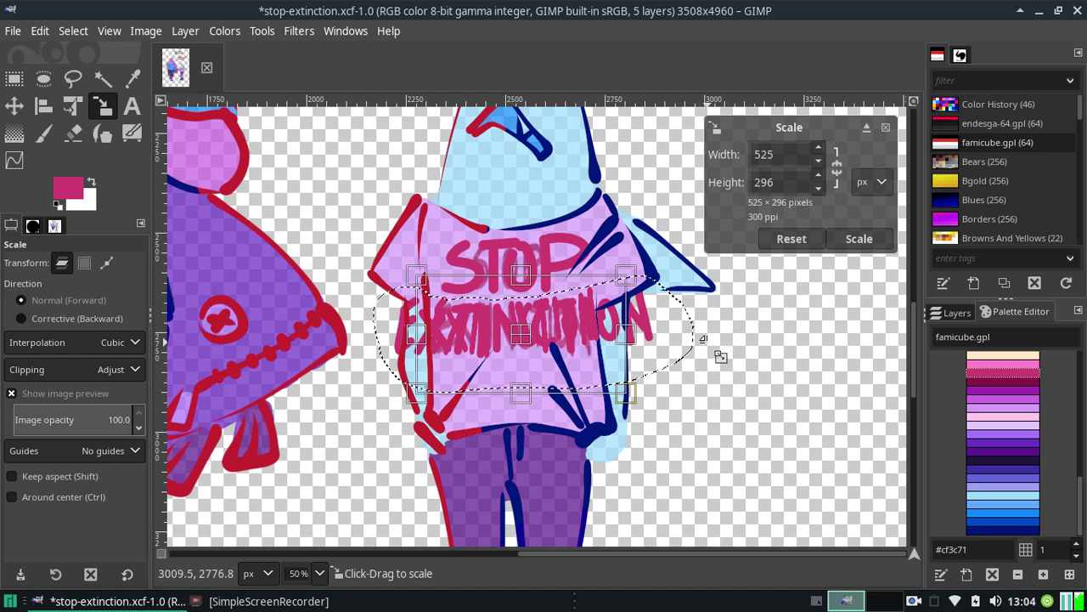
drag(625, 335, 622, 336)
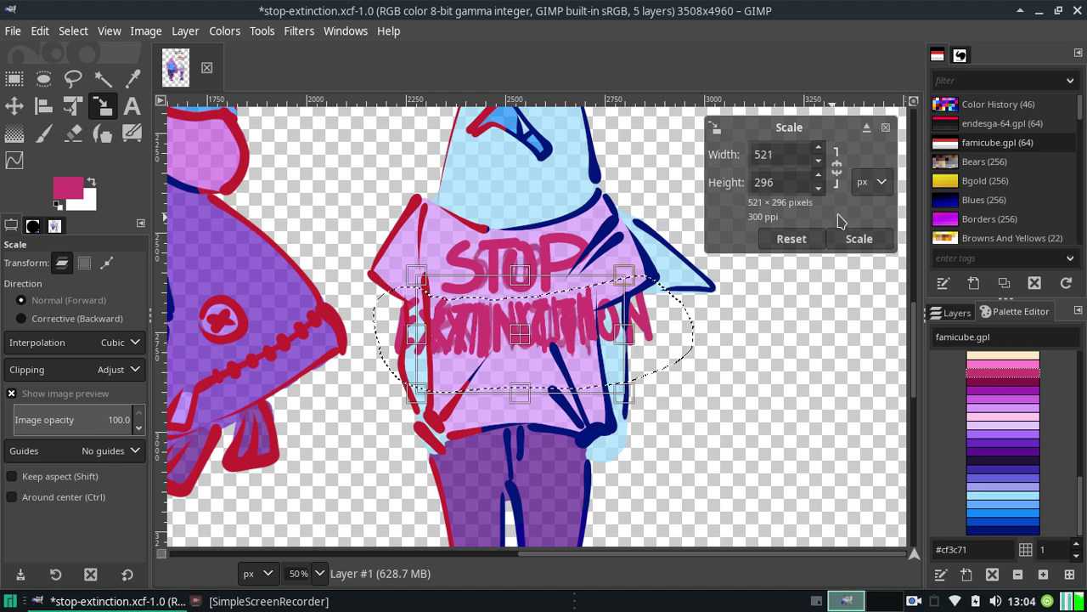
click(858, 239)
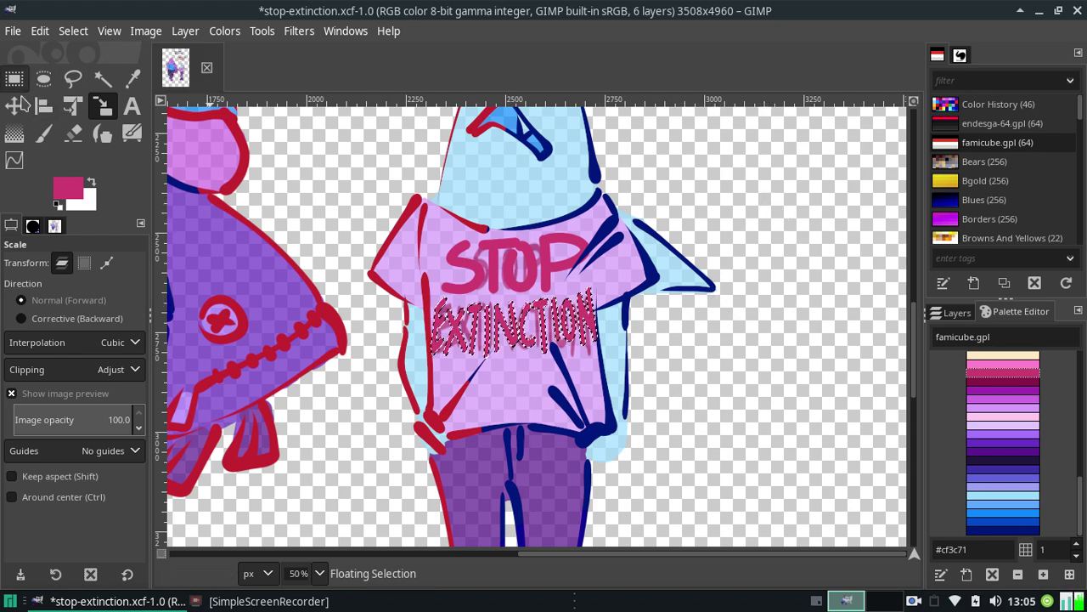
Clear the selection so the resized EXTINCTION lettering is anchored
click(14, 105)
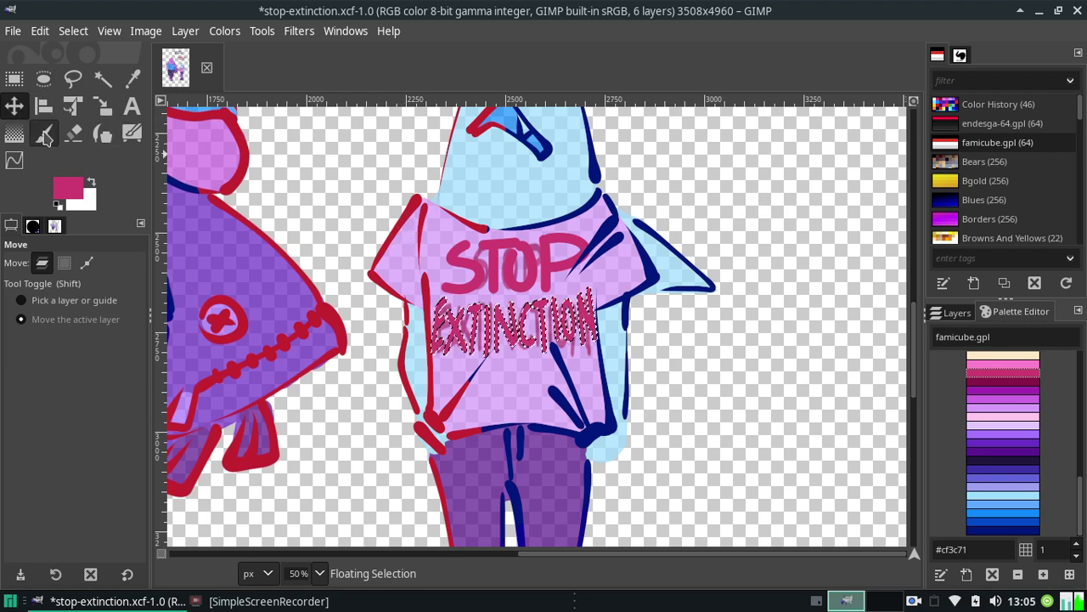
click(44, 136)
click(14, 105)
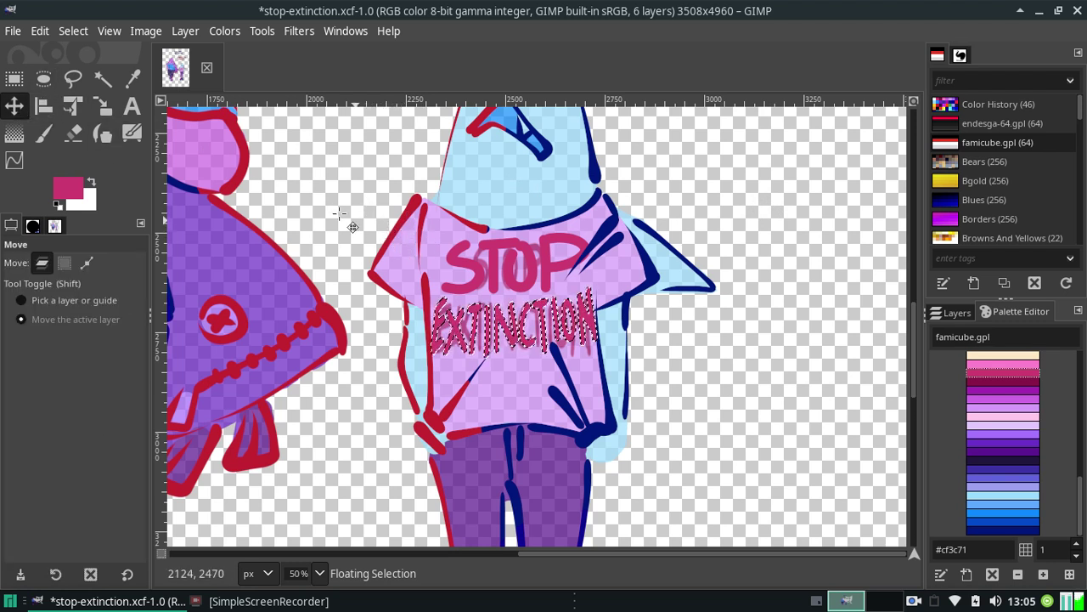
key(r)
click(405, 226)
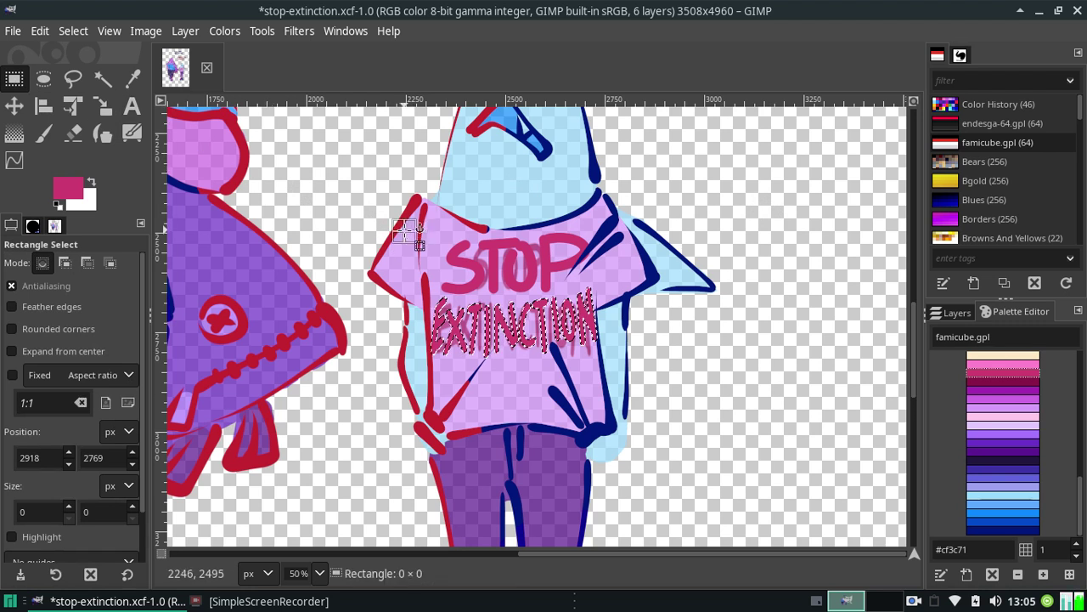
click(775, 347)
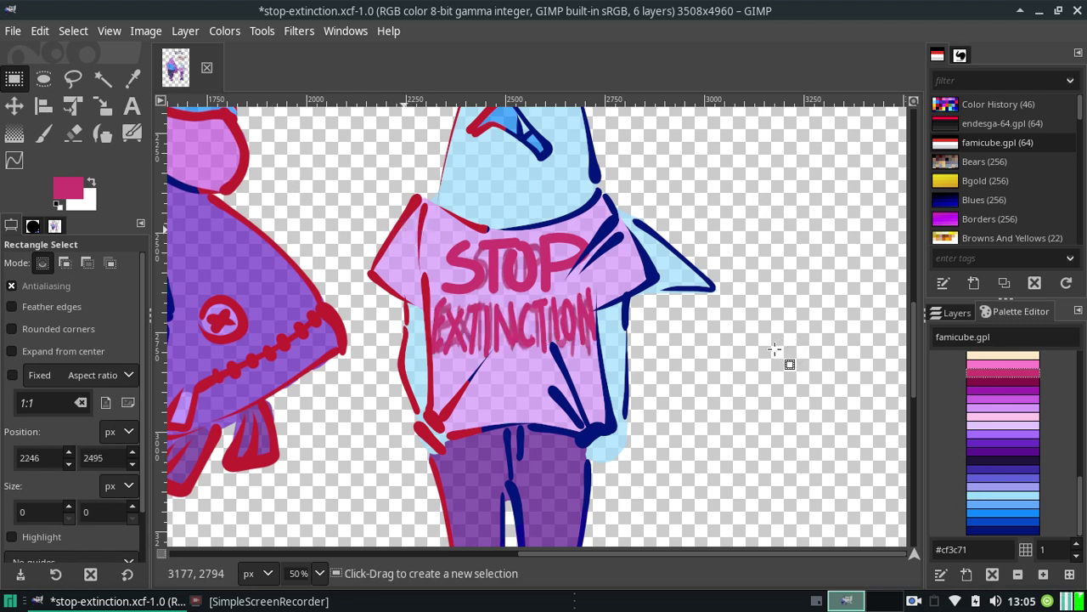
Set light pink #ff82ce as the foreground colour from the palette, then view the layers
click(937, 314)
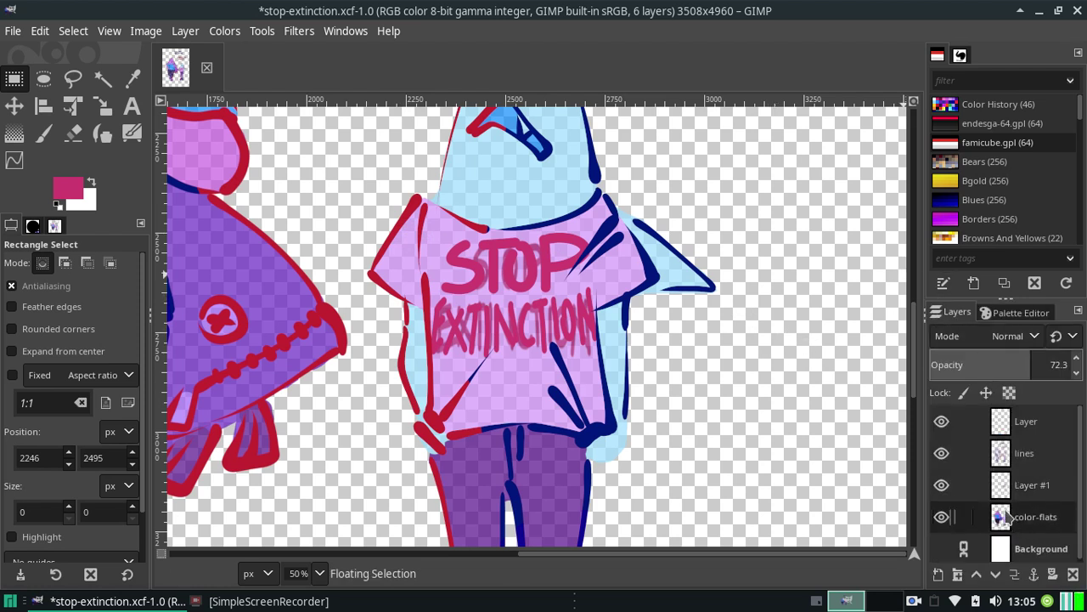
click(1016, 313)
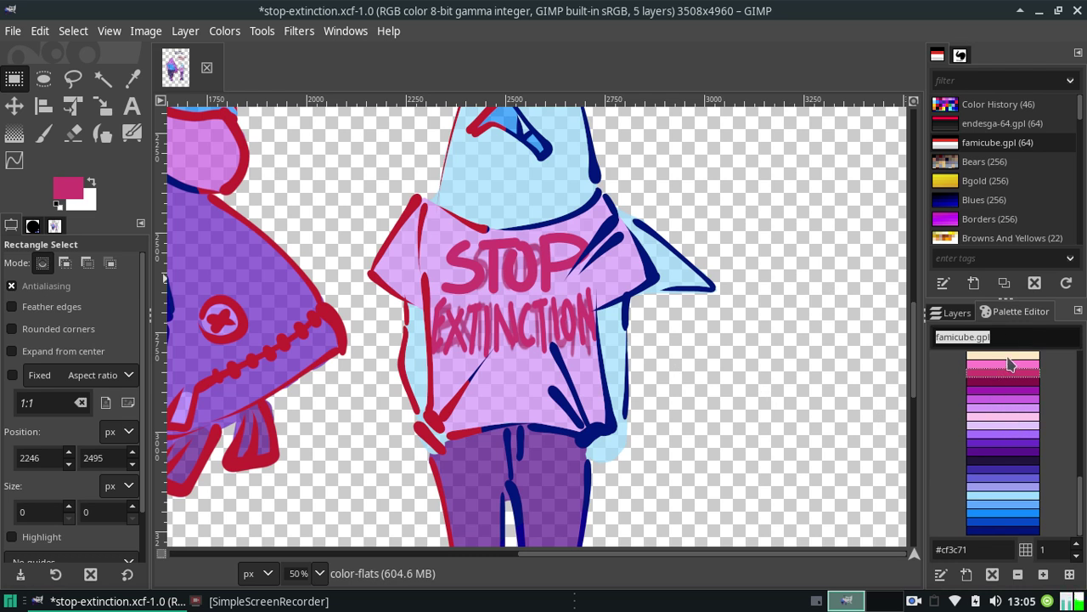
scroll(1013, 433, up, 1)
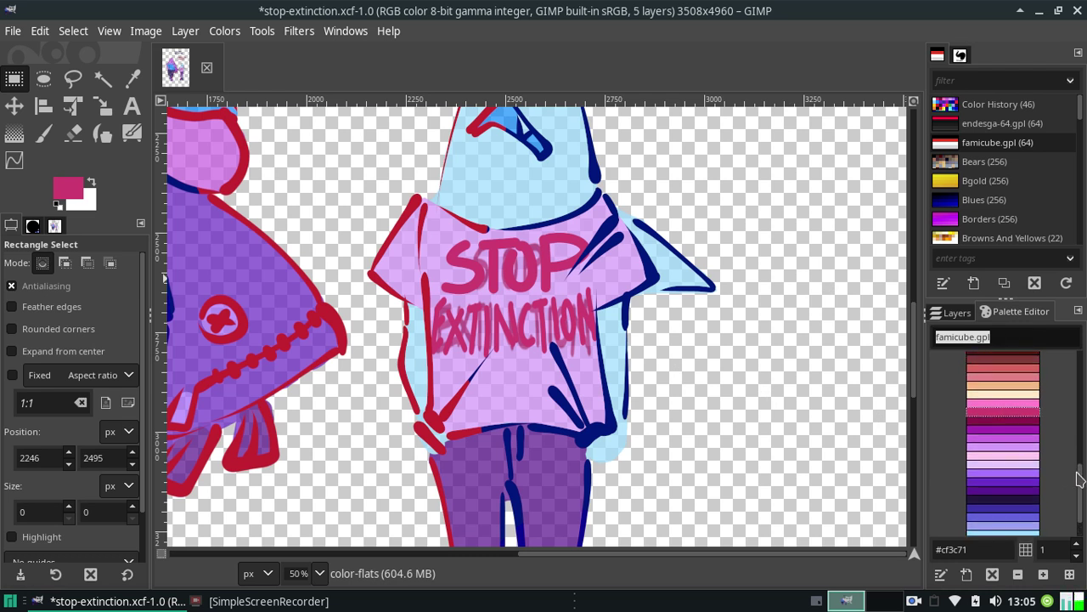
scroll(1013, 433, up, 1)
click(994, 407)
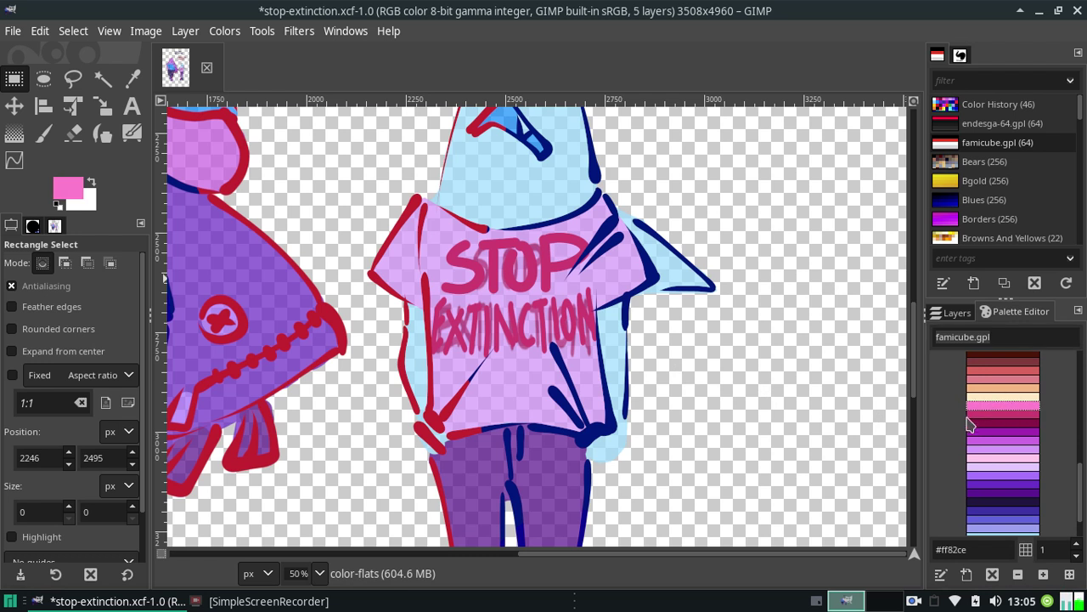
click(982, 321)
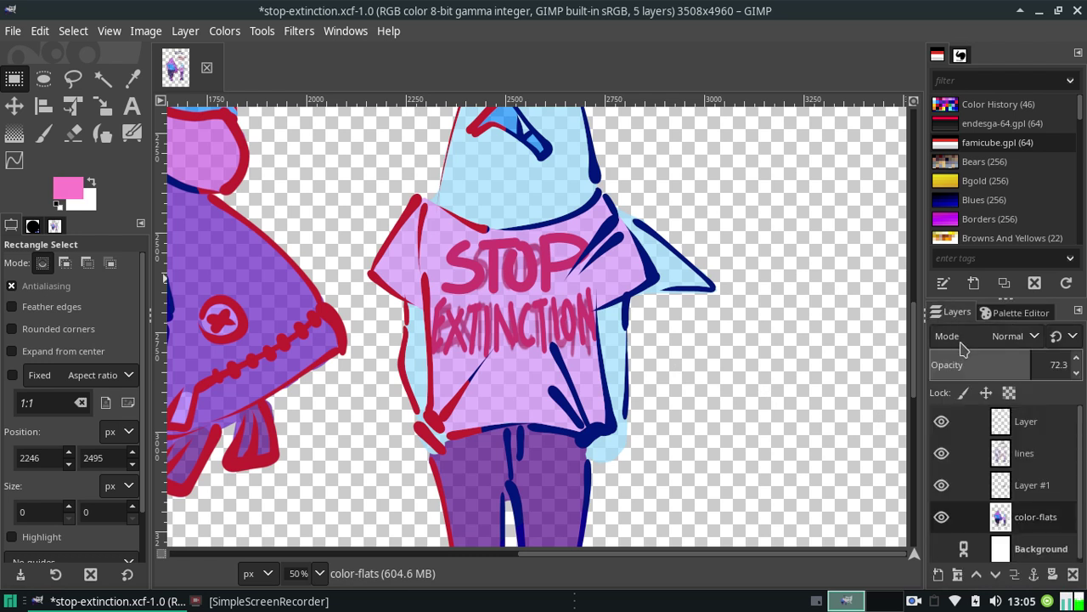
Hide Layer #1 and raise the color-flats layer opacity to 100
click(942, 488)
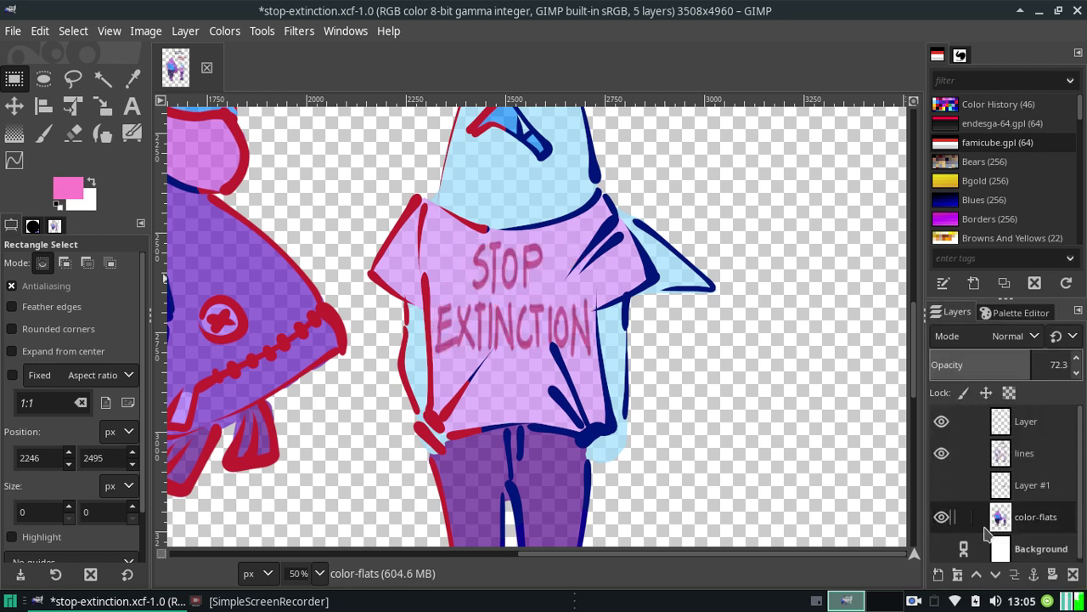
drag(1032, 365, 1084, 363)
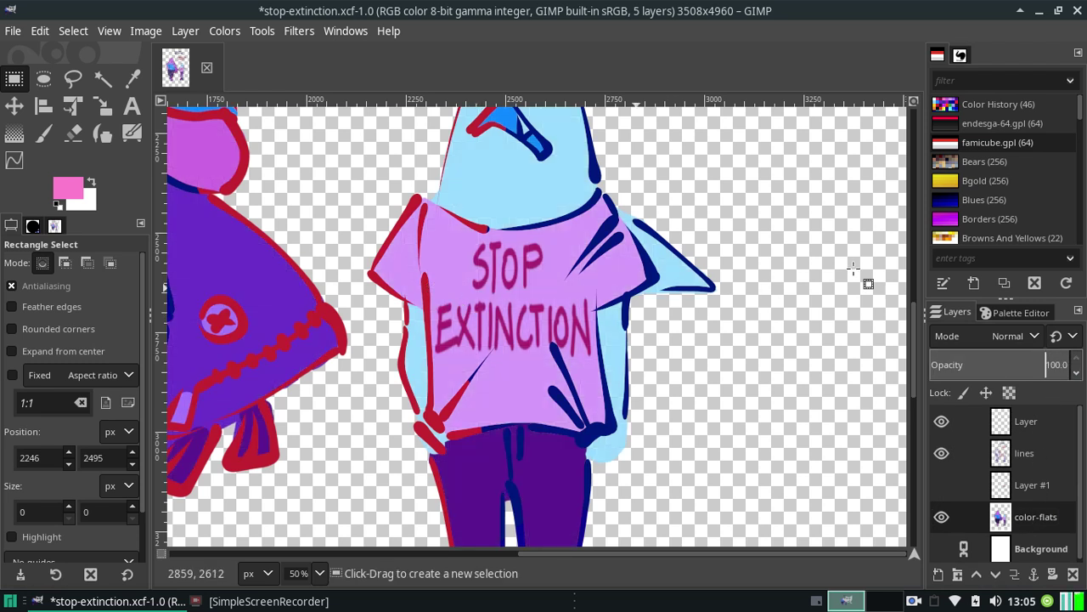
click(1017, 312)
click(1003, 441)
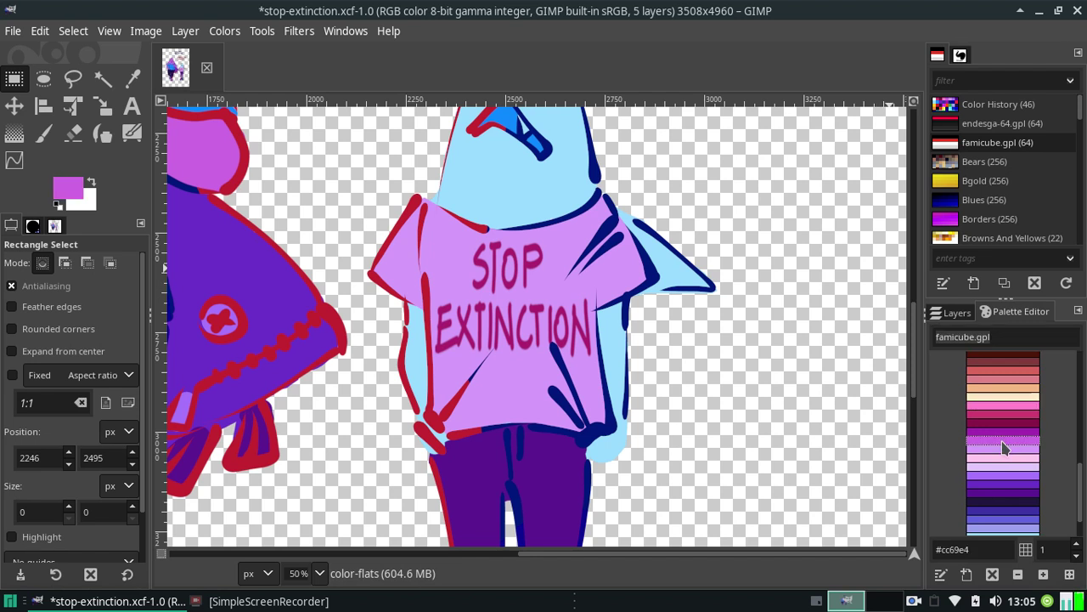
click(1001, 448)
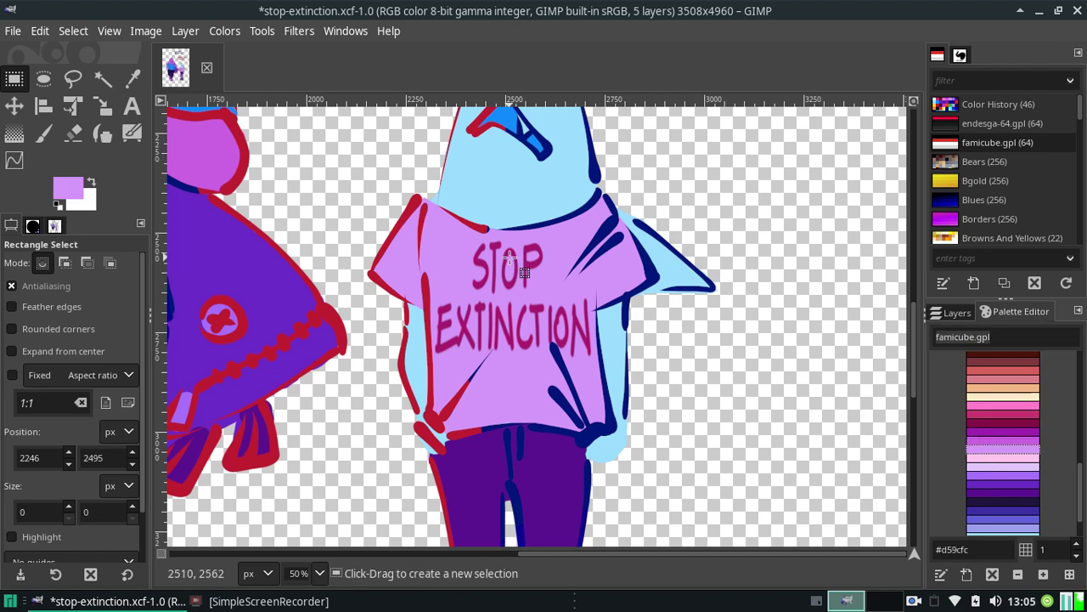
drag(457, 291, 522, 361)
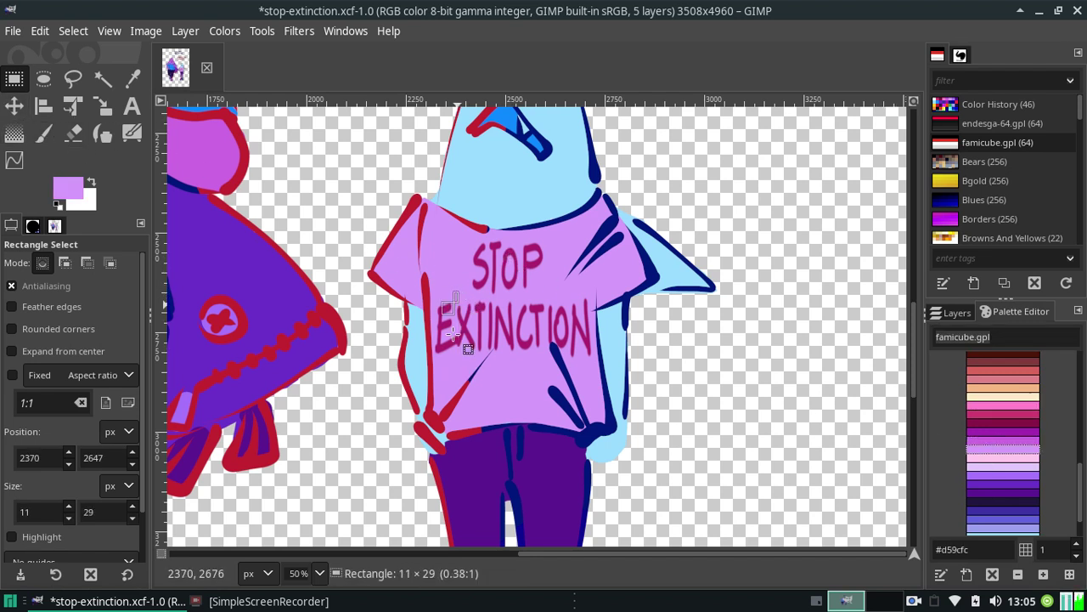
click(536, 301)
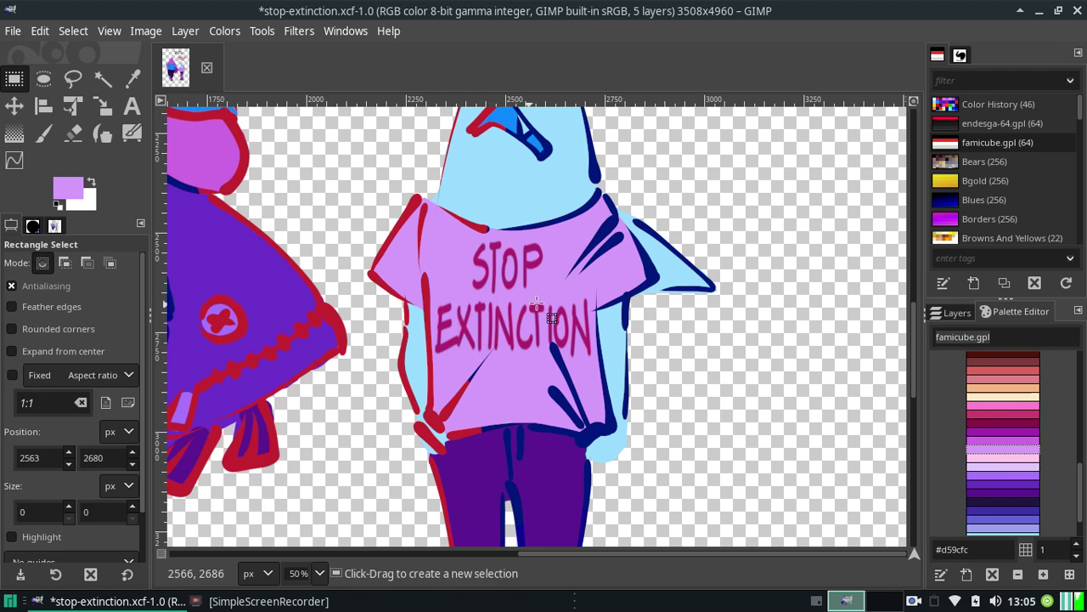
Choose yellow #ffe737 from the famicube palette as the foreground colour
click(957, 312)
click(1007, 313)
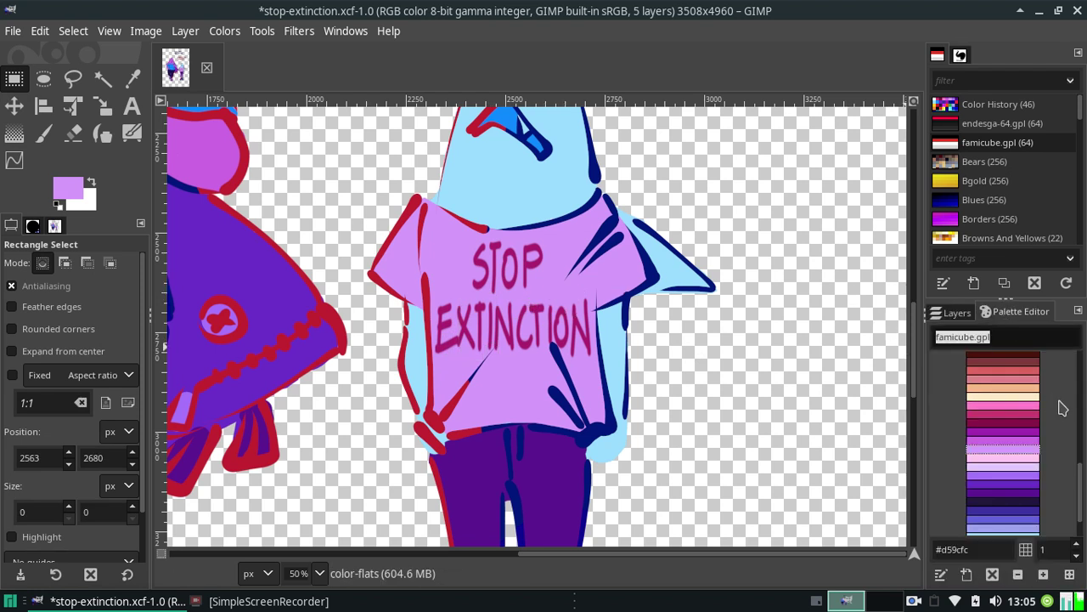
scroll(1081, 482, up, 3)
scroll(1045, 459, up, 3)
click(1003, 448)
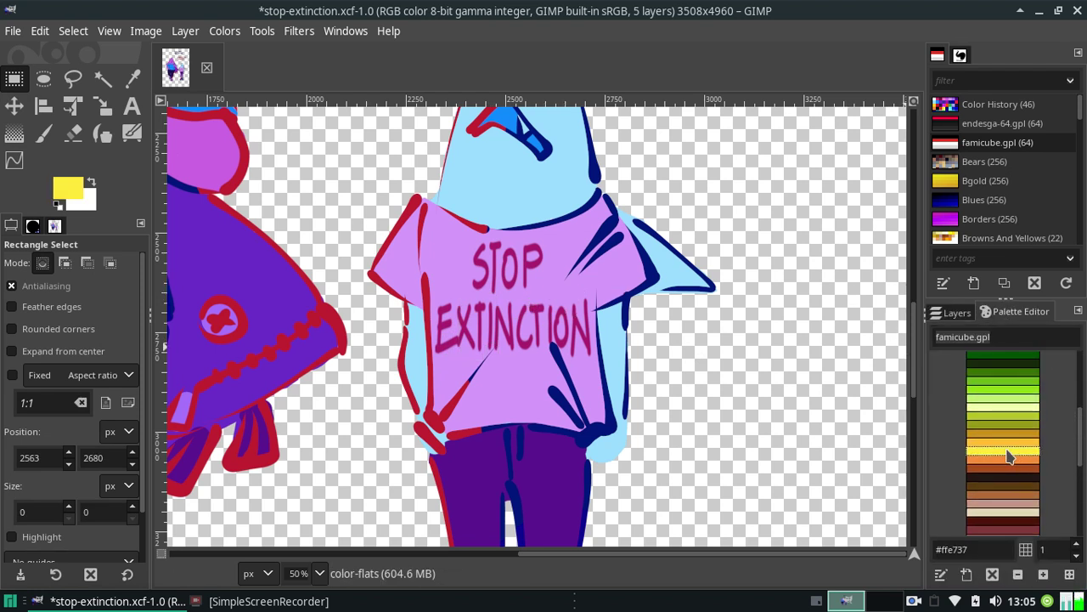
Undo a trial yellow stroke on the shirt, then fuzzy-select the pink shirt area
click(44, 134)
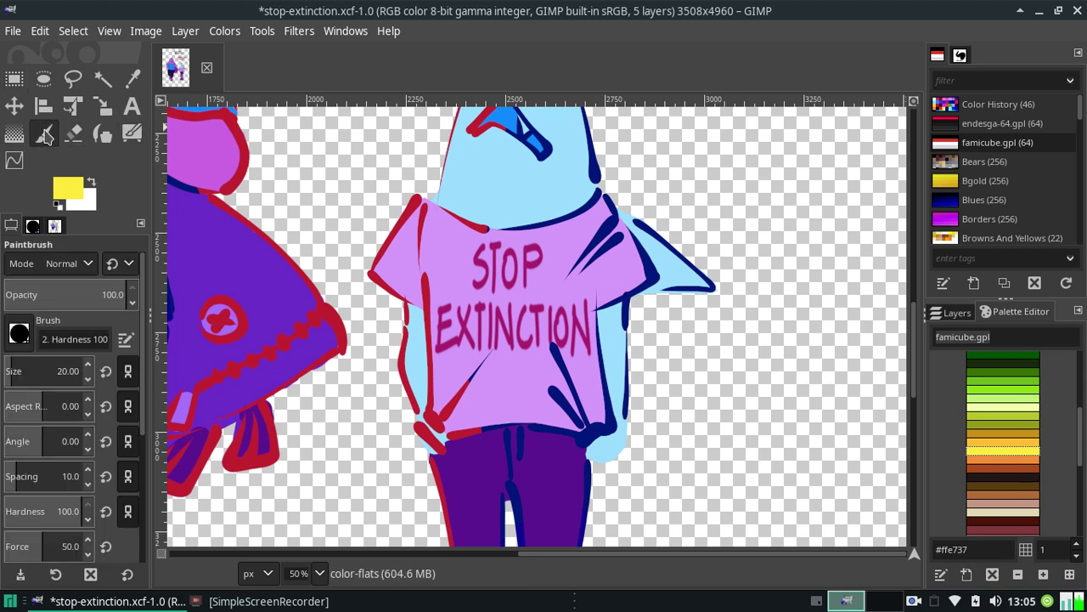
mouse_move(460, 276)
mouse_down()
mouse_move(456, 320)
mouse_move(444, 316)
mouse_move(450, 357)
mouse_move(480, 340)
mouse_move(472, 332)
mouse_move(471, 353)
mouse_move(485, 311)
mouse_move(503, 358)
mouse_move(483, 254)
mouse_move(492, 366)
mouse_up()
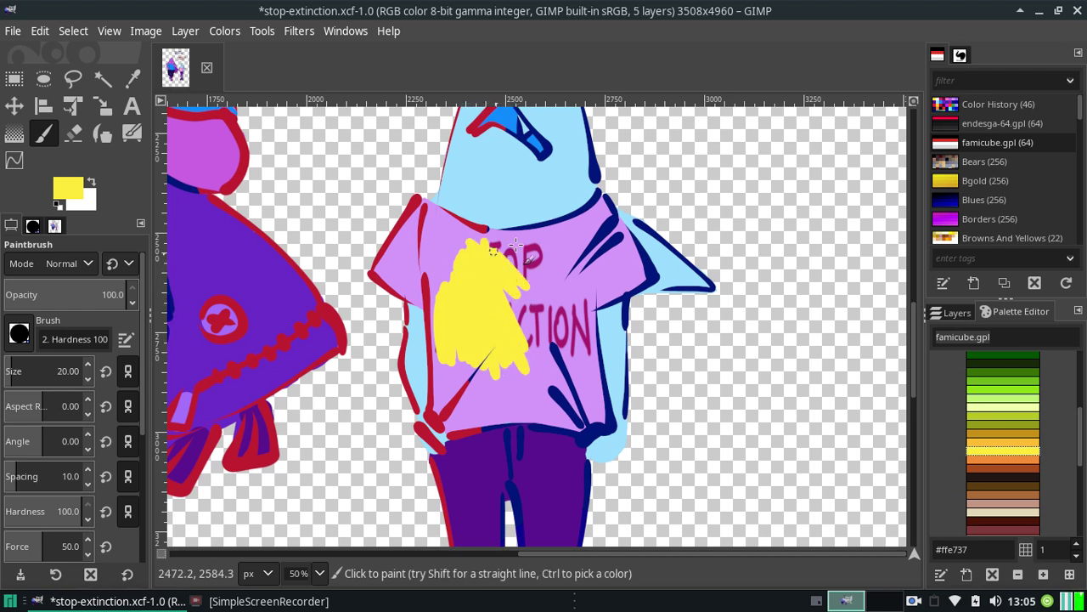
key(ctrl+z)
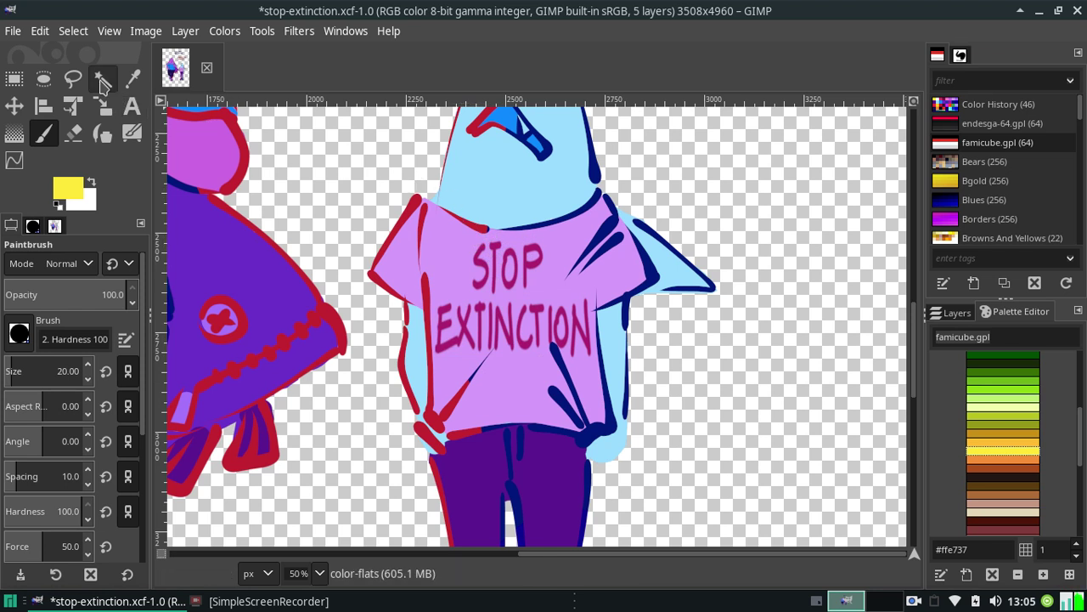
key(u)
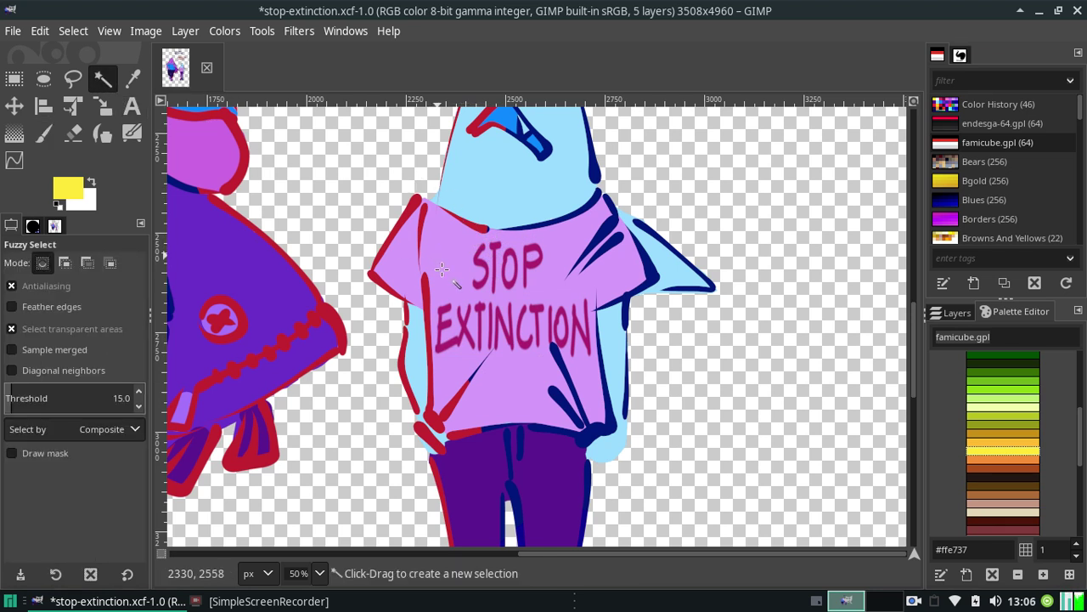
click(442, 269)
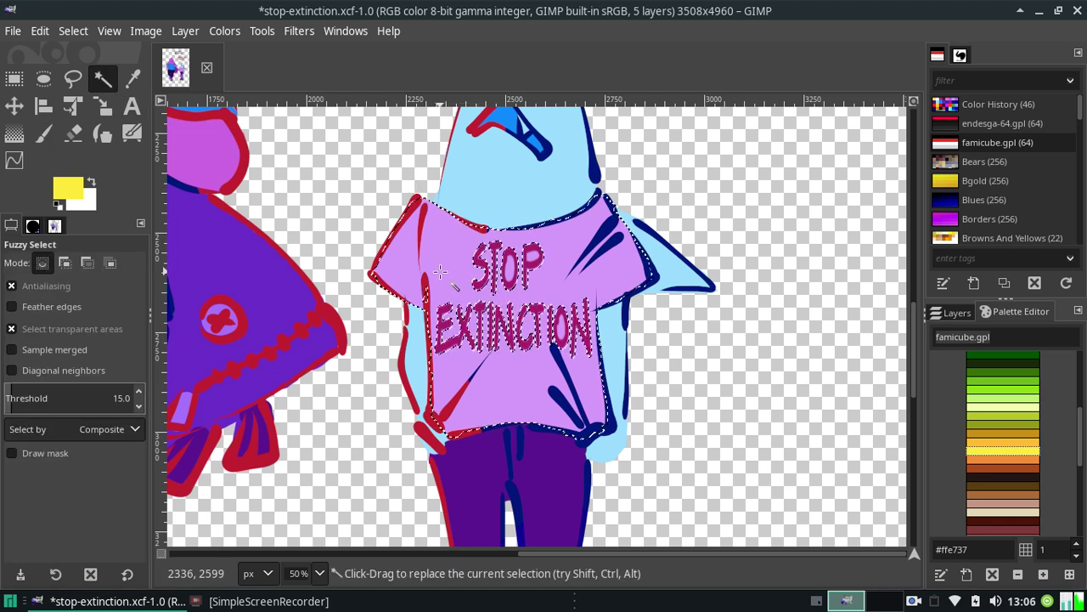
Fill the selected shirt with yellow #ffe737 and switch the selection to subtract mode
click(40, 31)
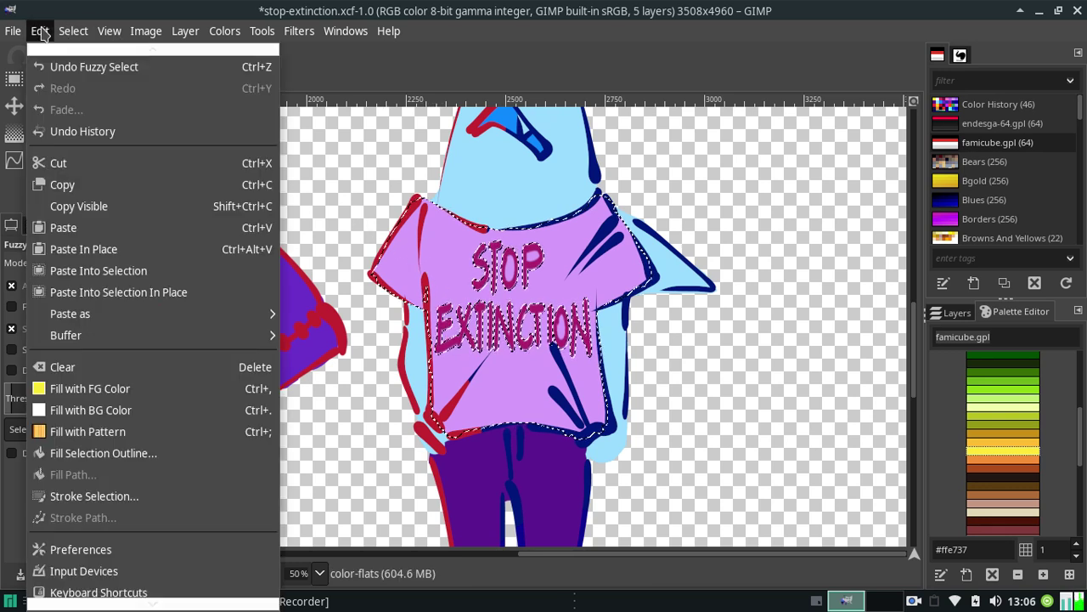
click(101, 386)
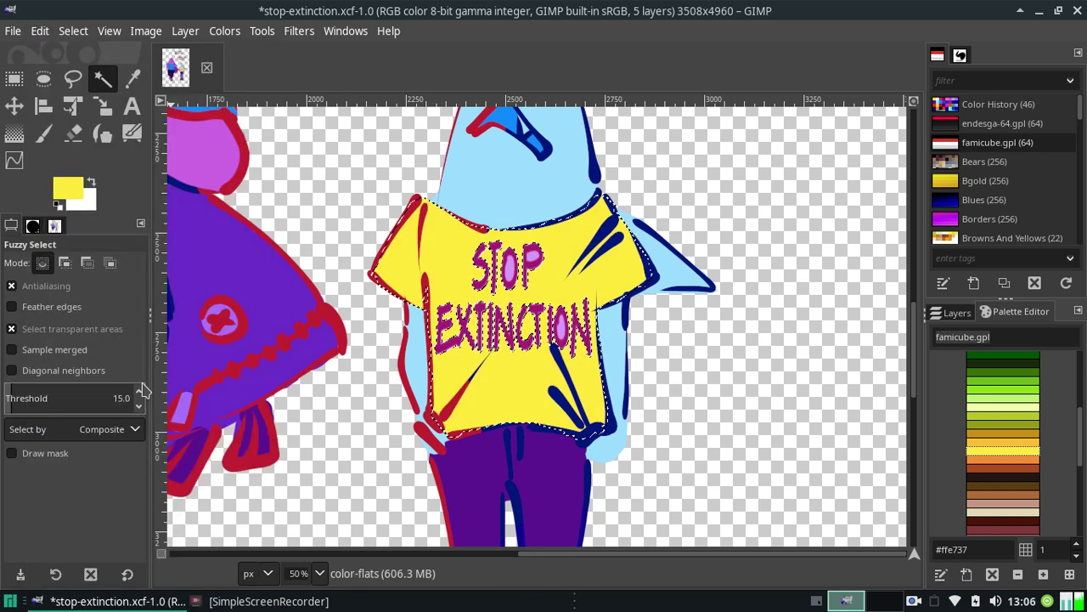
click(499, 363)
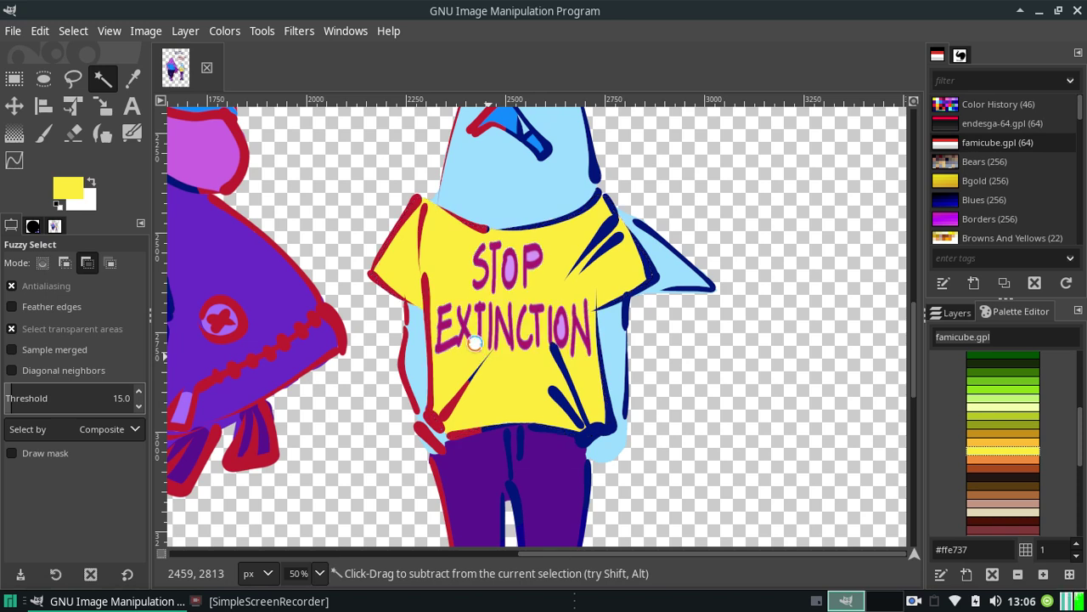
Discard the accidentally pasted untitled image, then clear the selection around the lettering
key(ctrl+shift+v)
click(255, 68)
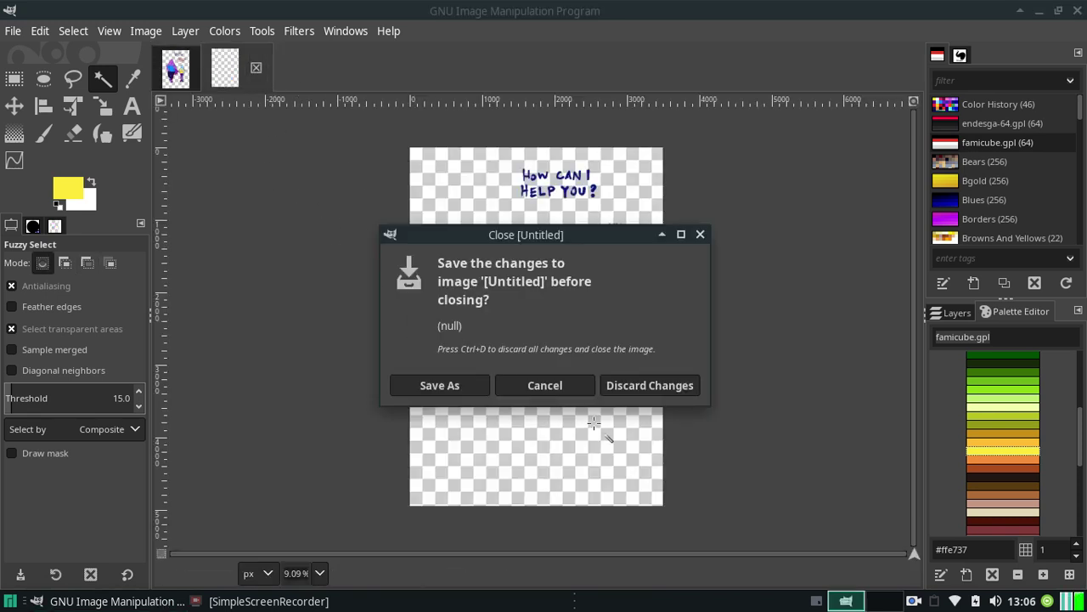
click(647, 389)
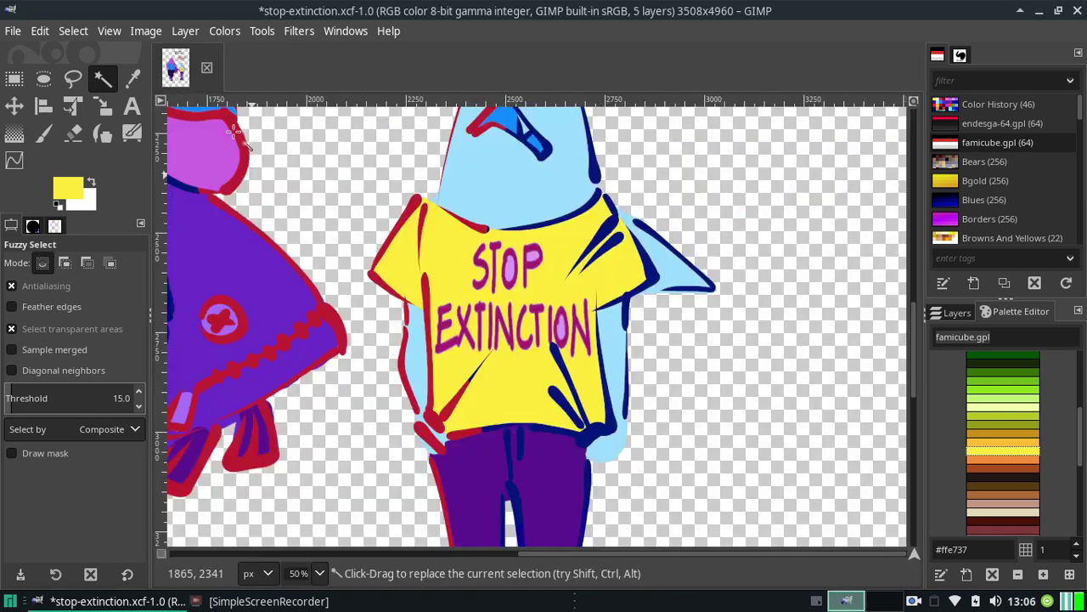
click(438, 307)
key(ctrl+shift+a)
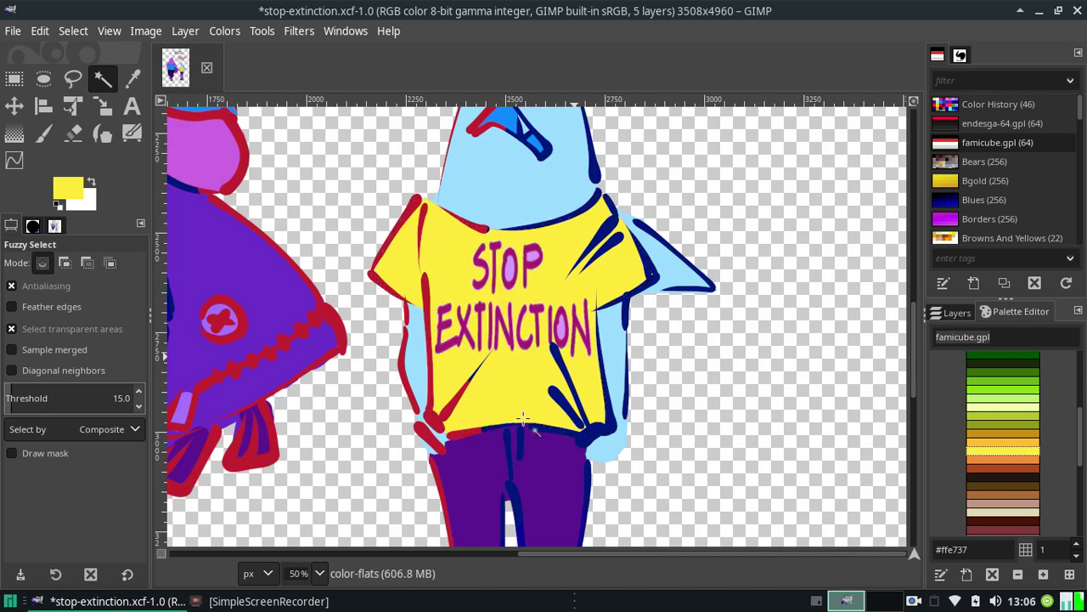
Paint yellow over the old maroon shirt lettering with a size-51 brush
click(51, 137)
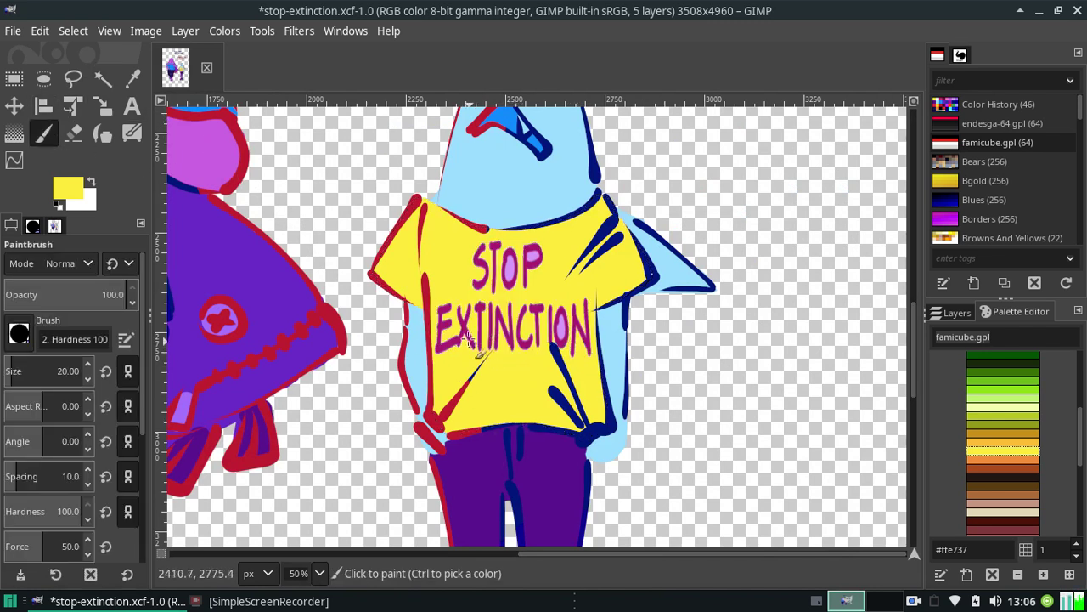
drag(55, 370, 81, 370)
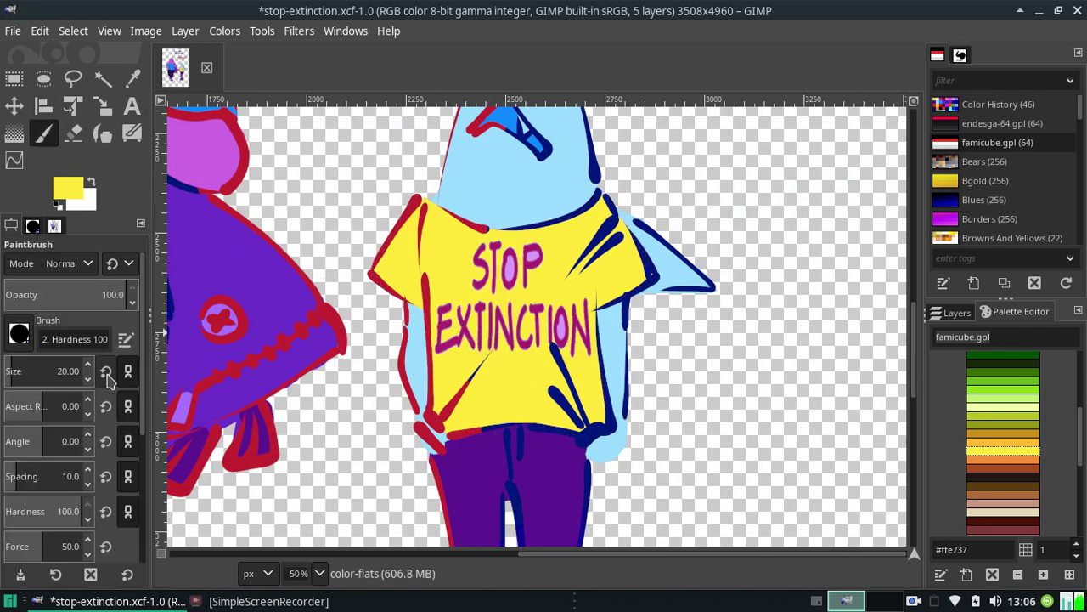
mouse_move(469, 378)
mouse_down()
mouse_move(452, 316)
mouse_move(441, 315)
mouse_move(447, 332)
mouse_move(493, 299)
mouse_move(503, 265)
mouse_move(505, 291)
mouse_move(522, 246)
mouse_move(498, 253)
mouse_move(510, 336)
mouse_move(540, 288)
mouse_move(481, 308)
mouse_move(485, 363)
mouse_move(559, 299)
mouse_move(563, 328)
mouse_move(580, 299)
mouse_move(585, 339)
mouse_up()
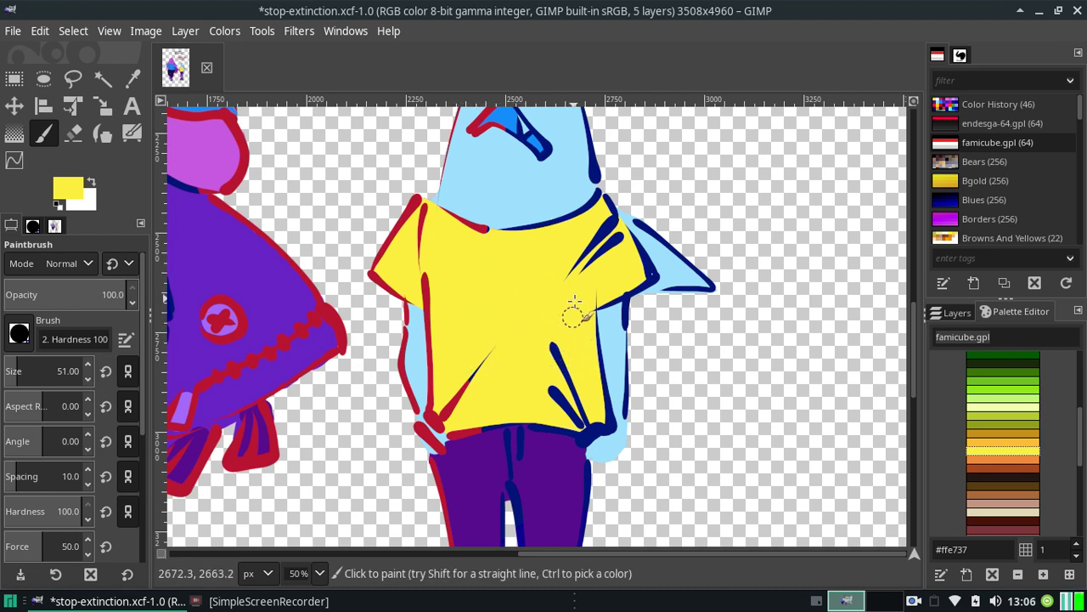
Make Layer #1's pink STOP EXTINCTION lettering visible on the shirt
click(957, 312)
click(942, 482)
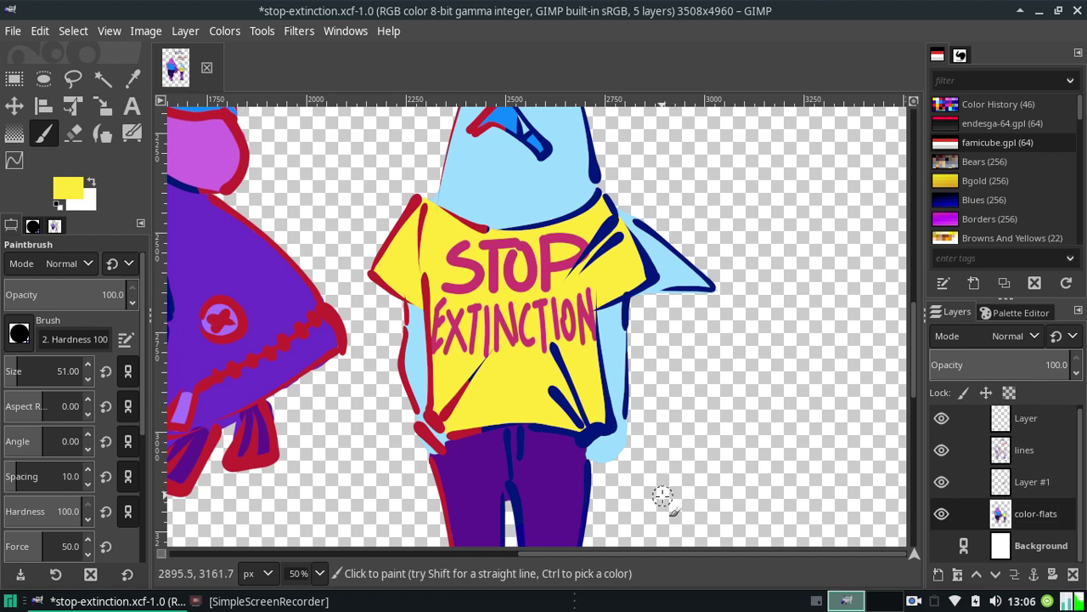
click(319, 573)
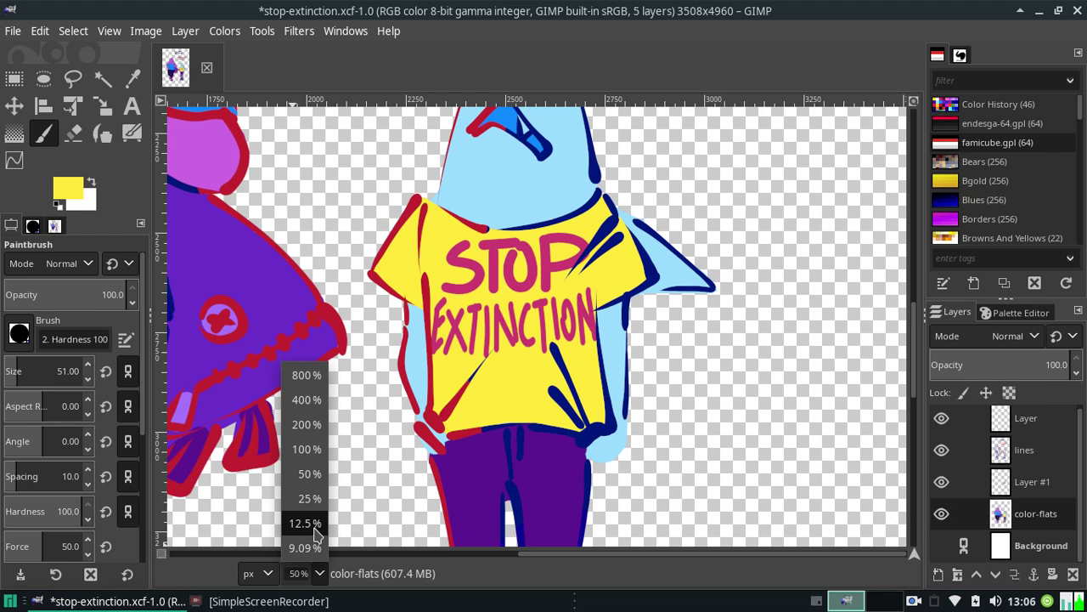
click(315, 523)
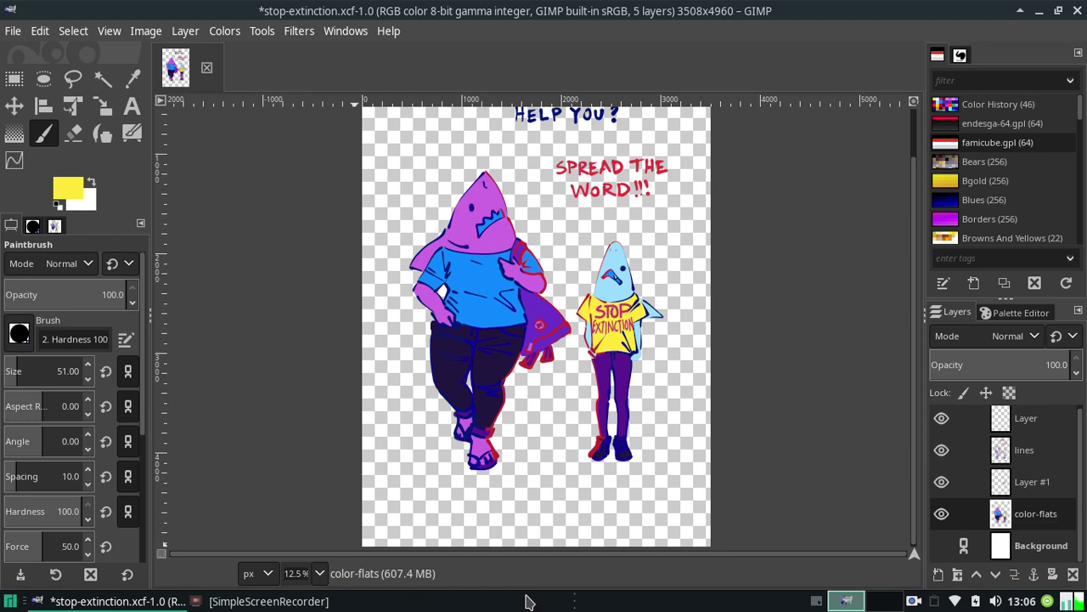
click(320, 571)
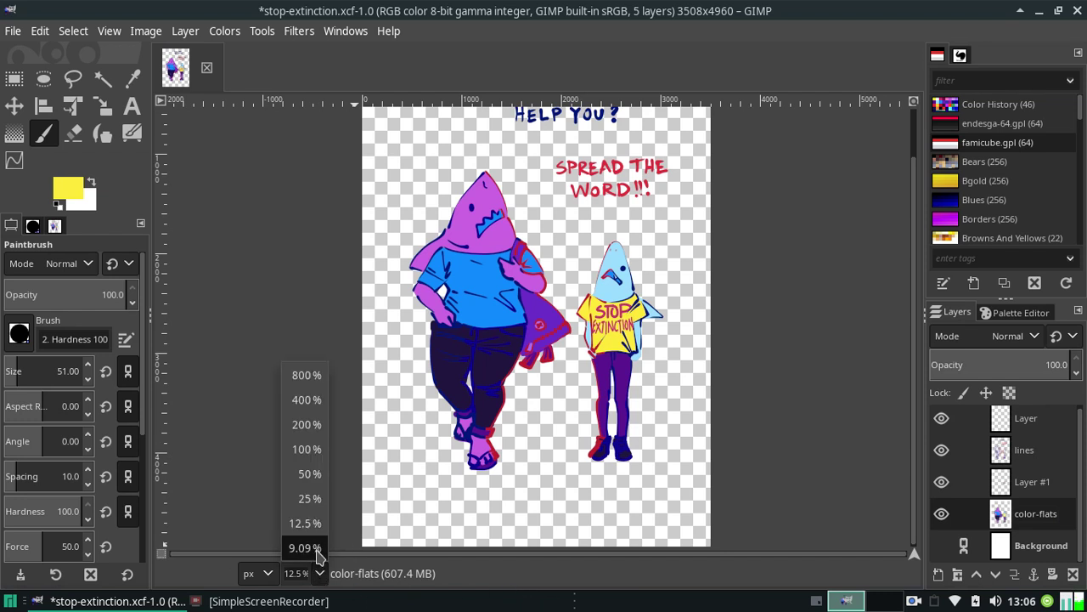
click(305, 499)
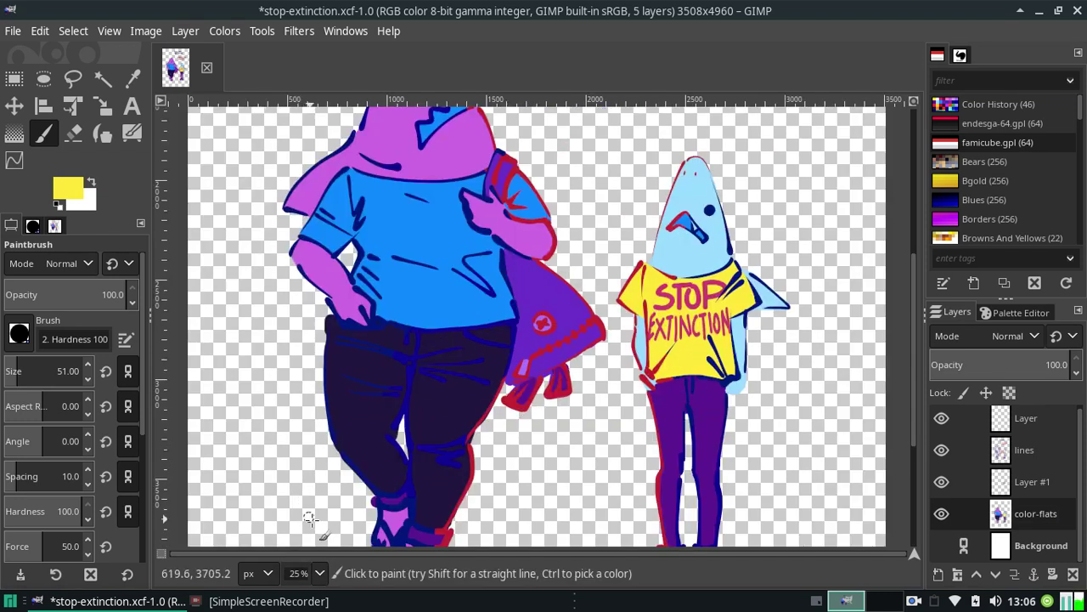
click(321, 573)
click(314, 548)
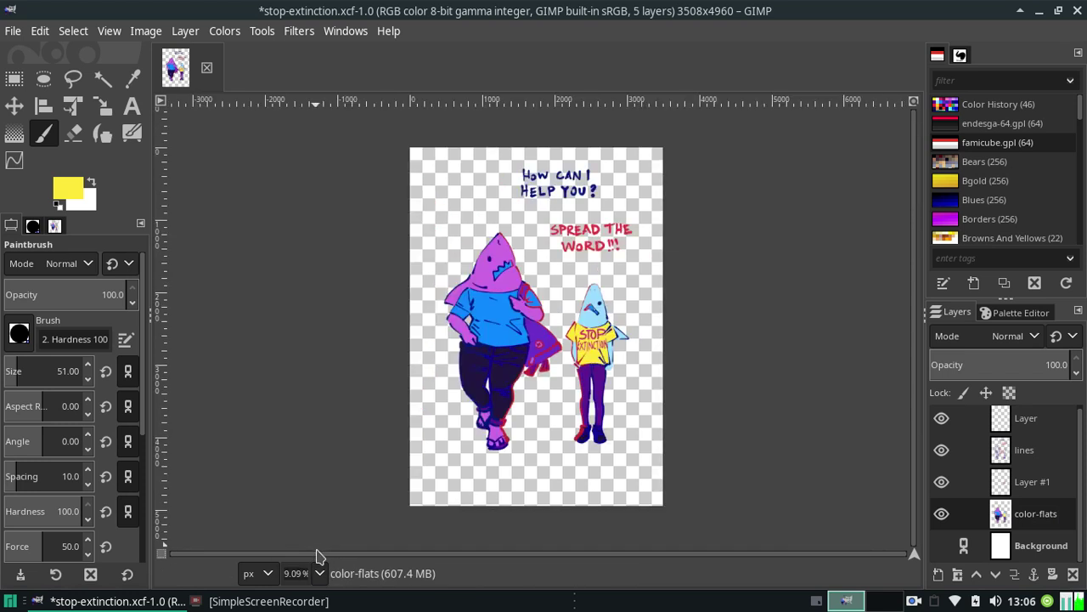
click(320, 574)
click(310, 498)
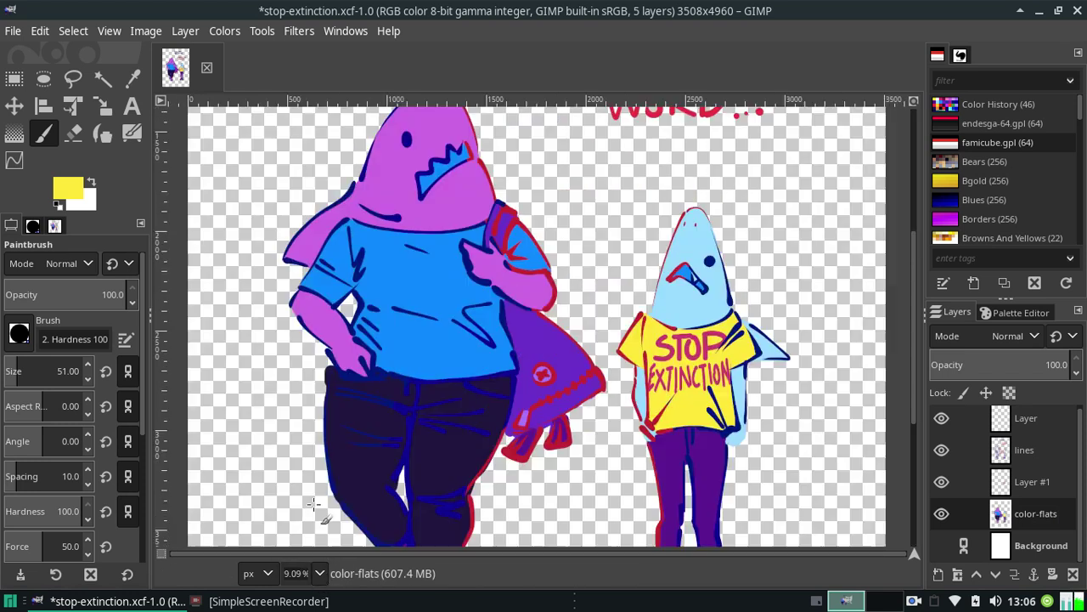
click(320, 573)
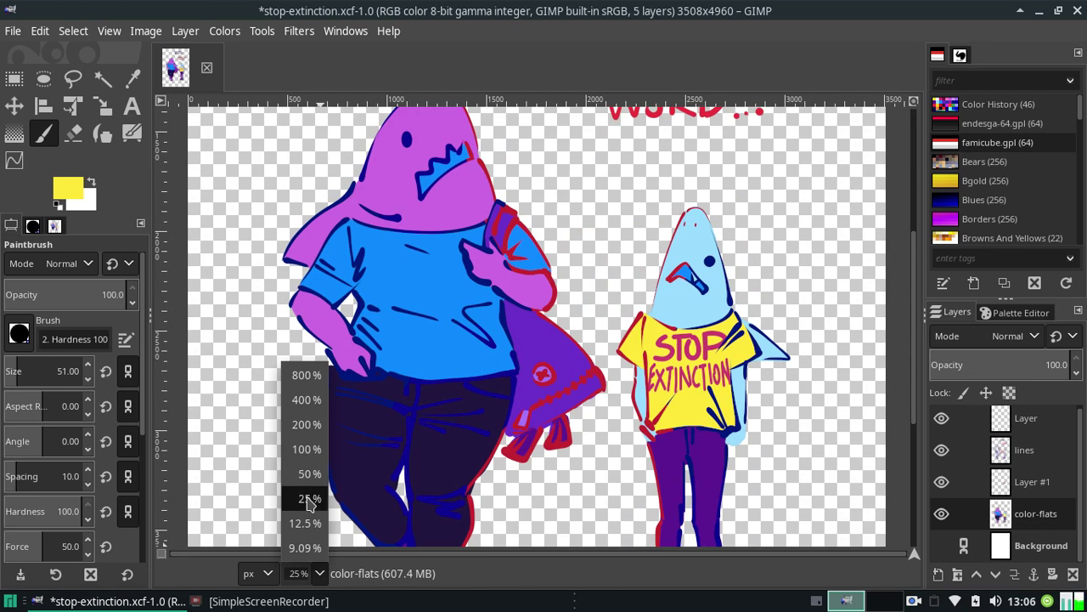
click(310, 499)
click(320, 573)
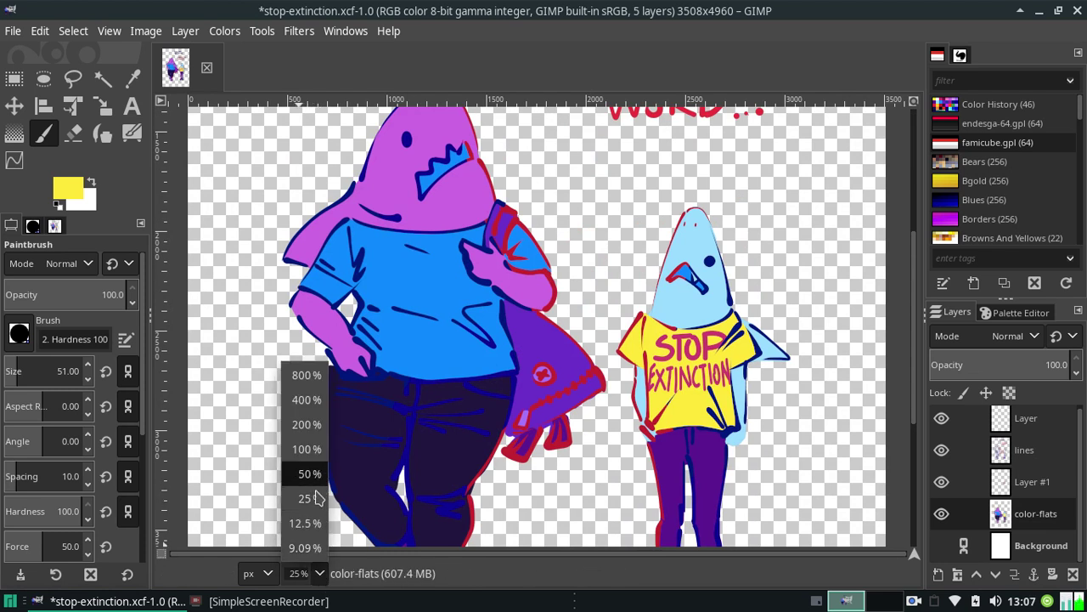
click(310, 499)
click(320, 572)
Zoom to 50% and erase the word STOP from Layer #1
click(329, 478)
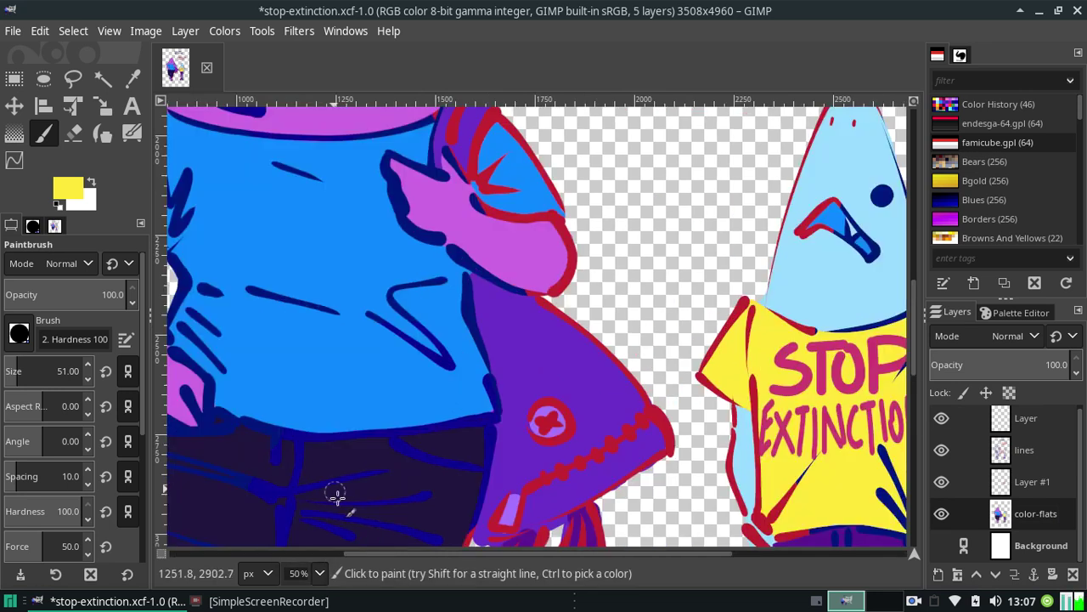
drag(407, 553, 530, 573)
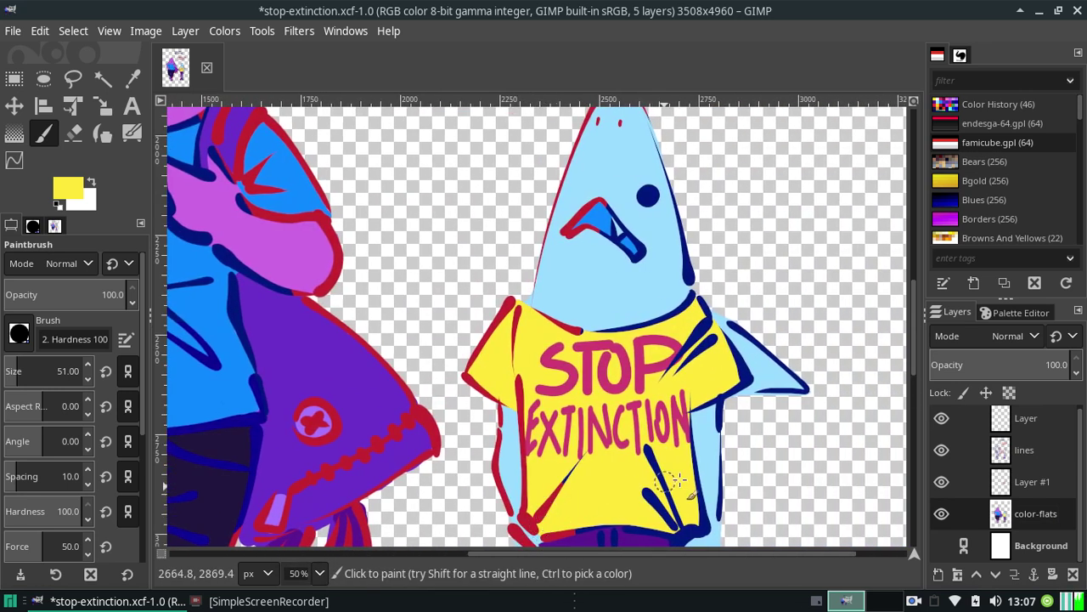
click(1053, 485)
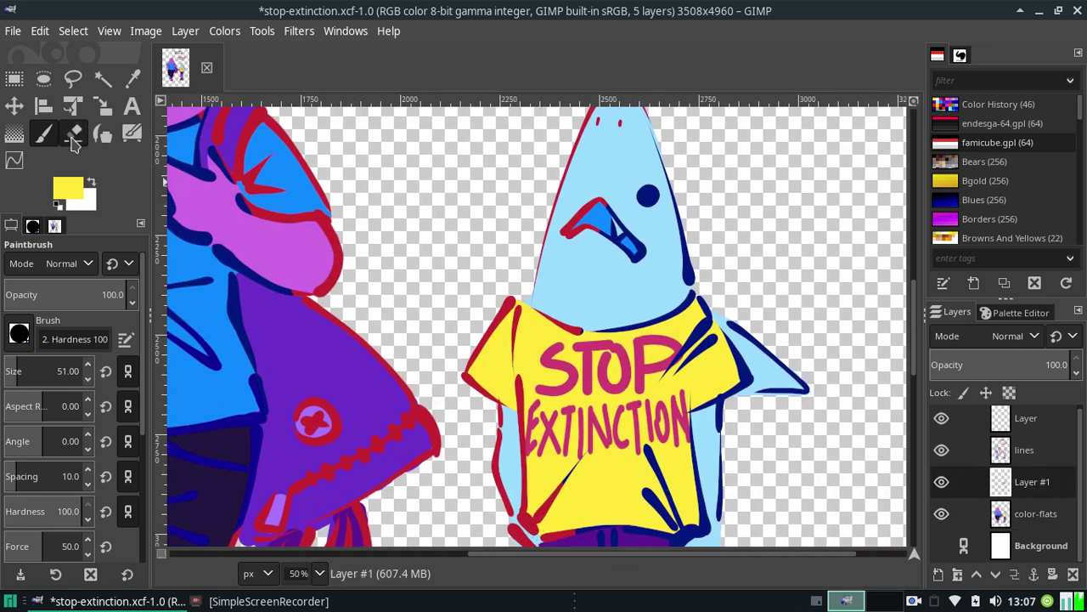
click(73, 133)
mouse_move(555, 382)
mouse_down()
mouse_move(553, 360)
mouse_move(609, 345)
mouse_move(637, 362)
mouse_move(626, 376)
mouse_move(668, 381)
mouse_move(648, 365)
mouse_move(675, 344)
mouse_up()
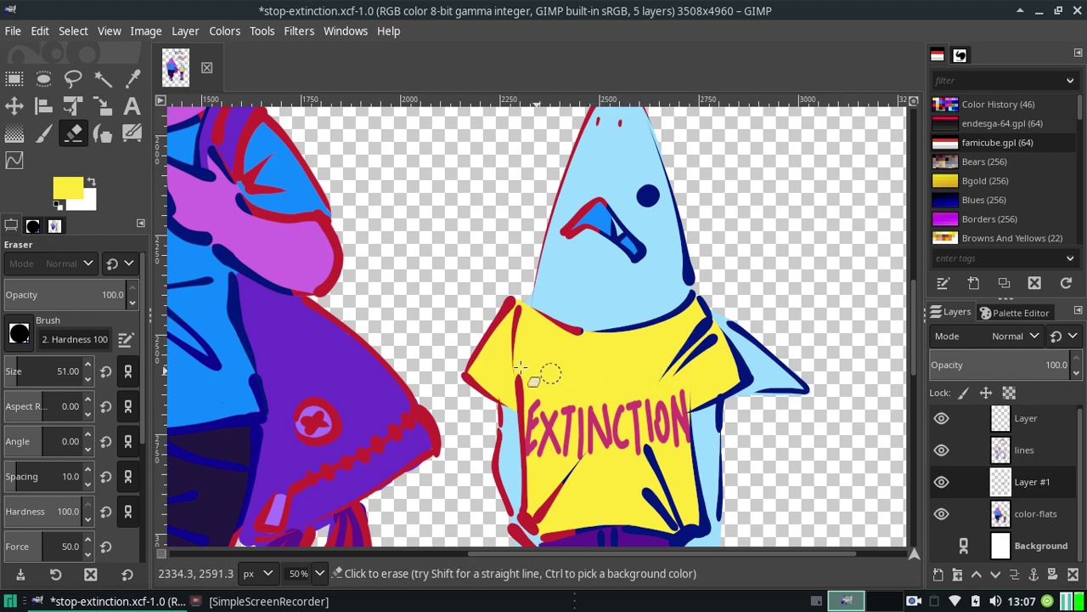
Set the paintbrush to size 15 with pink #cf3c71 from the palette
click(43, 133)
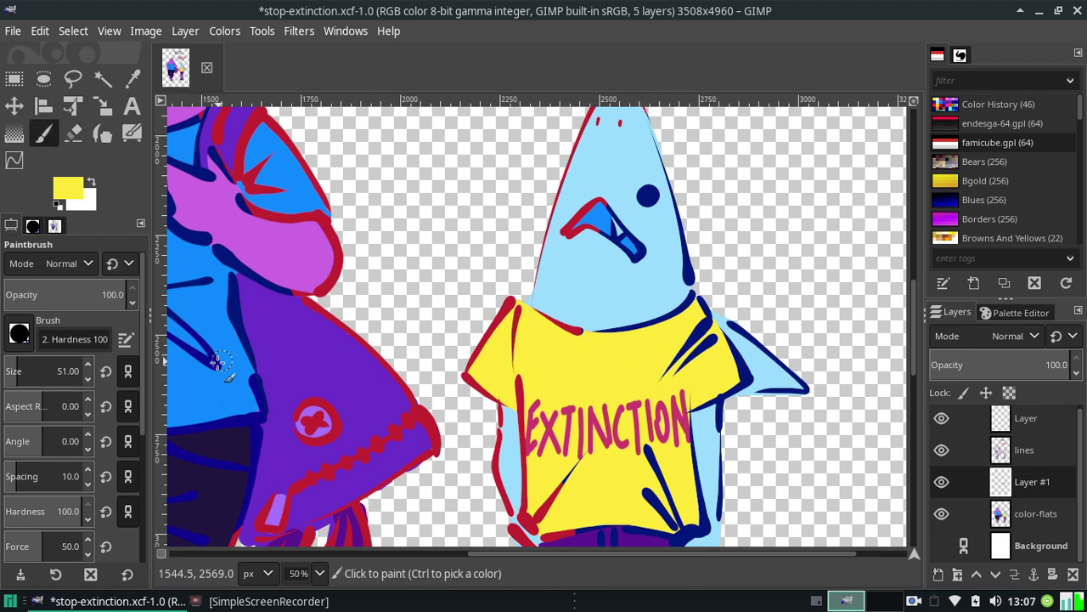
double_click(64, 371)
text(15)
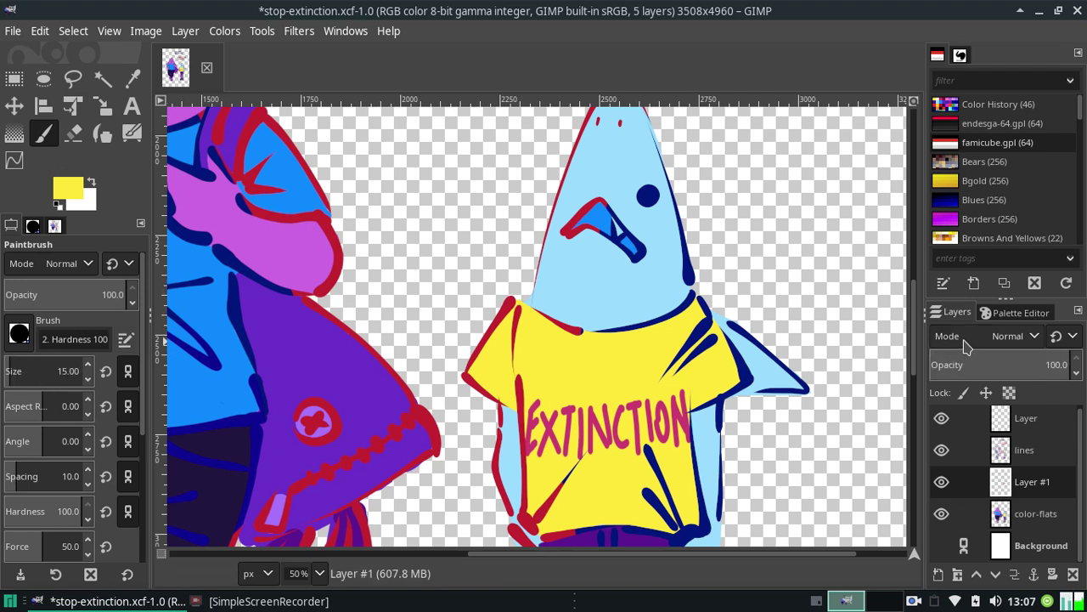
click(1003, 313)
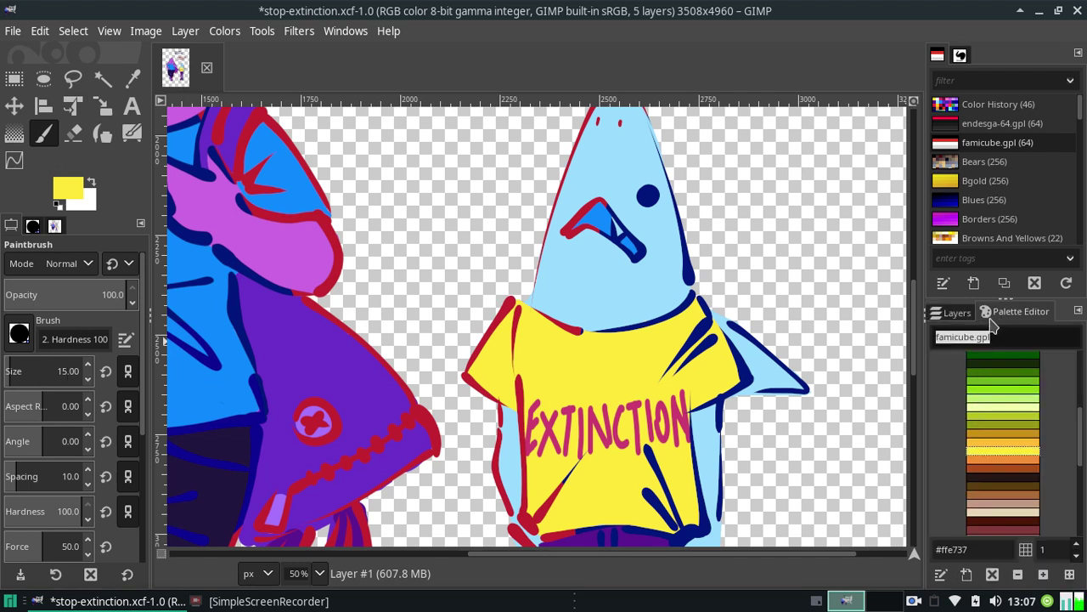
scroll(1082, 416, down, 6)
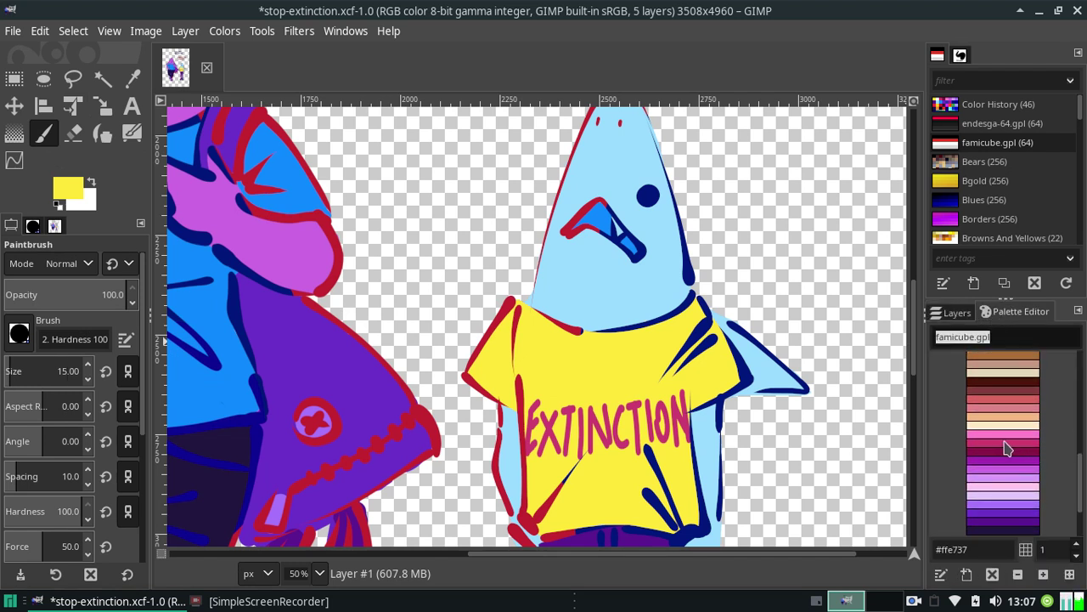
click(1005, 443)
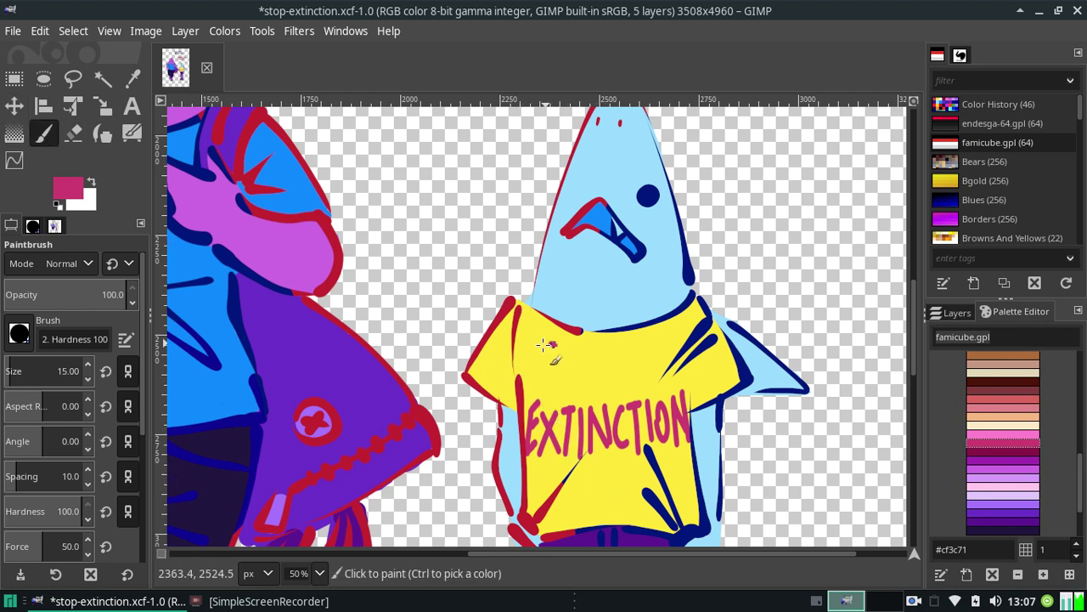
Hand-letter a smaller pink S, T, O, P above EXTINCTION, undoing rejected strokes
mouse_move(567, 350)
mouse_down()
mouse_move(537, 378)
mouse_move(546, 369)
mouse_move(567, 389)
mouse_up()
key(ctrl+z)
key(ctrl+z)
key(ctrl+z)
key(ctrl+z)
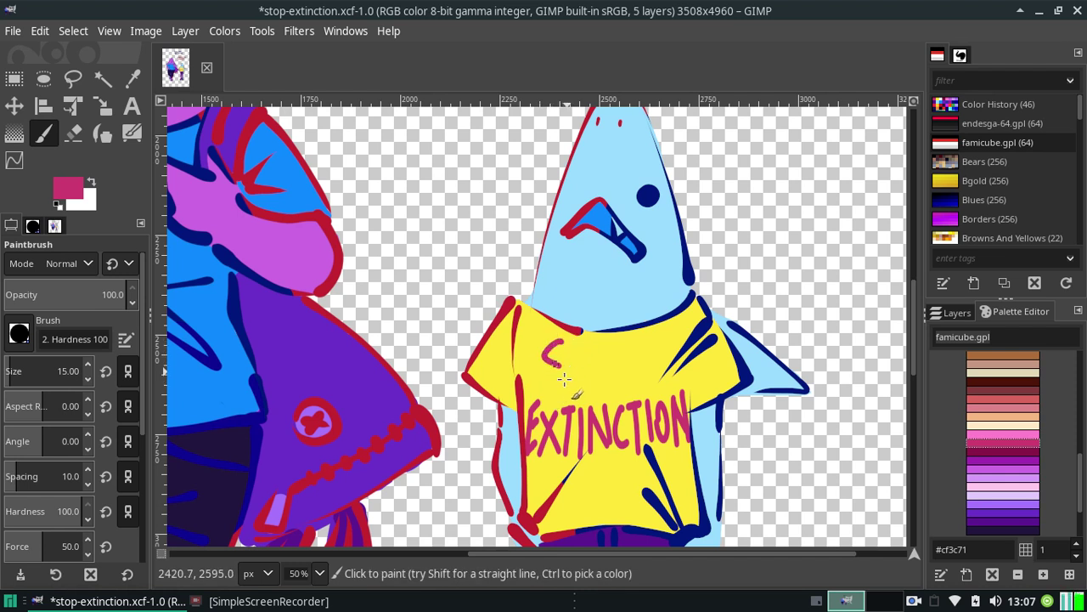
key(ctrl+z)
drag(559, 345, 550, 385)
key(ctrl+z)
mouse_move(577, 345)
mouse_down()
mouse_move(580, 389)
mouse_move(588, 343)
mouse_move(622, 386)
mouse_up()
click(599, 352)
key(ctrl+z)
key(ctrl+z)
key(ctrl+z)
key(ctrl+z)
key(ctrl+z)
key(ctrl+z)
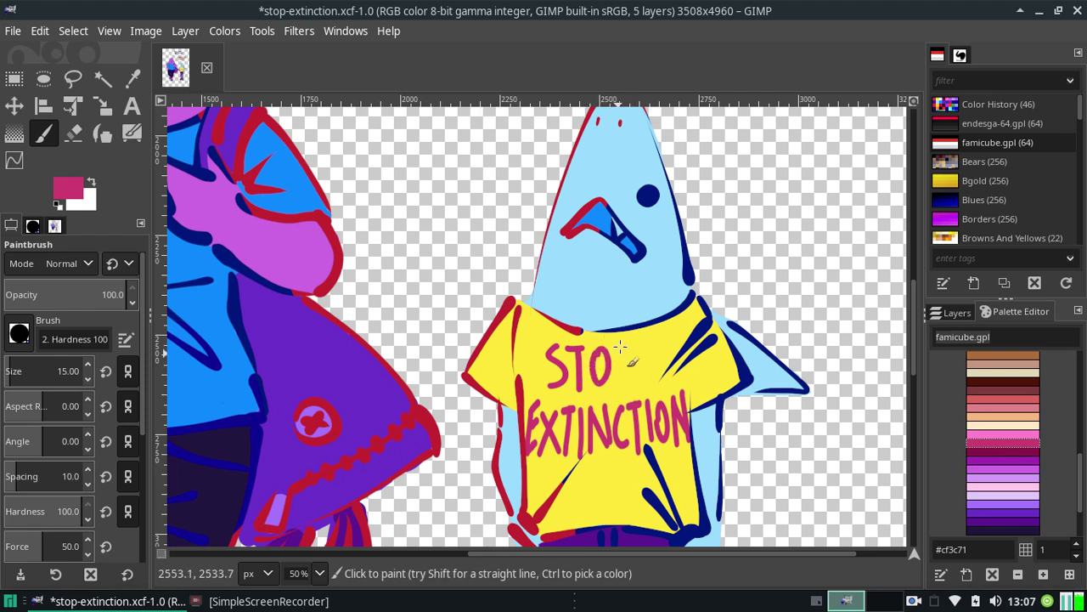
mouse_move(623, 344)
mouse_down()
mouse_move(622, 387)
mouse_move(626, 364)
mouse_move(651, 346)
mouse_move(639, 364)
mouse_up()
key(ctrl+z)
key(ctrl+z)
key(ctrl+z)
key(ctrl+z)
key(ctrl+z)
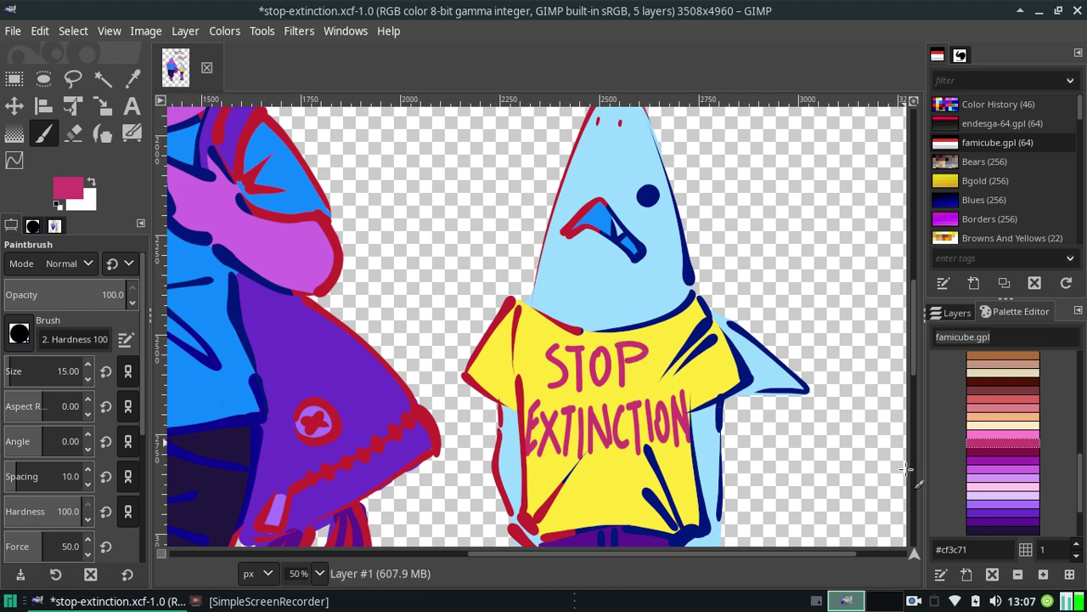
drag(566, 475, 550, 510)
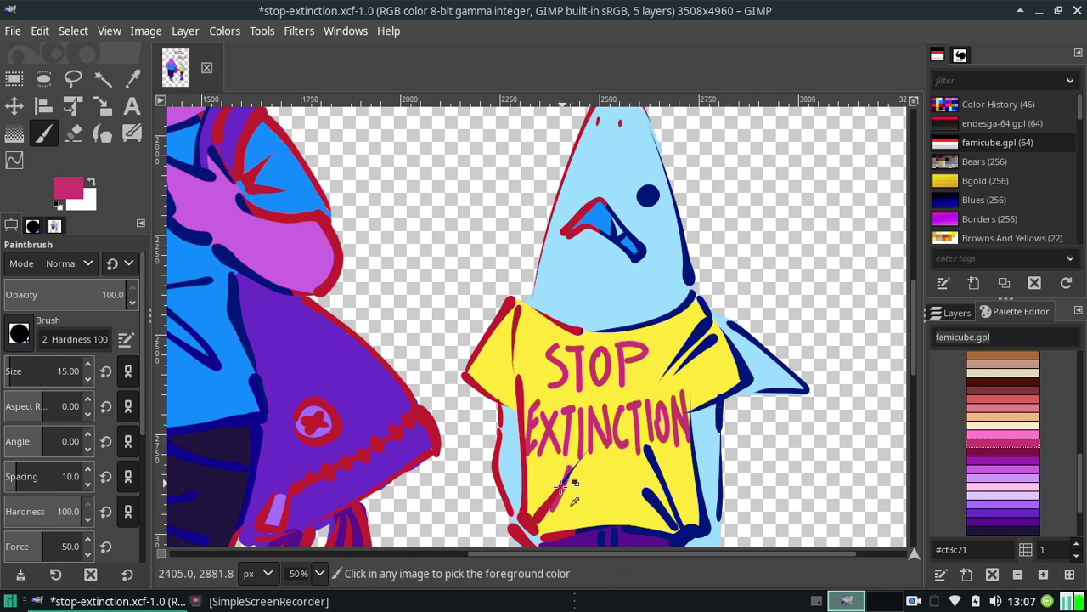
Paint a pink N below EXTINCTION, undoing the stray strokes
key(ctrl+z)
mouse_move(558, 469)
mouse_down()
mouse_move(548, 499)
mouse_move(557, 501)
mouse_up()
key(ctrl+z)
key(ctrl+z)
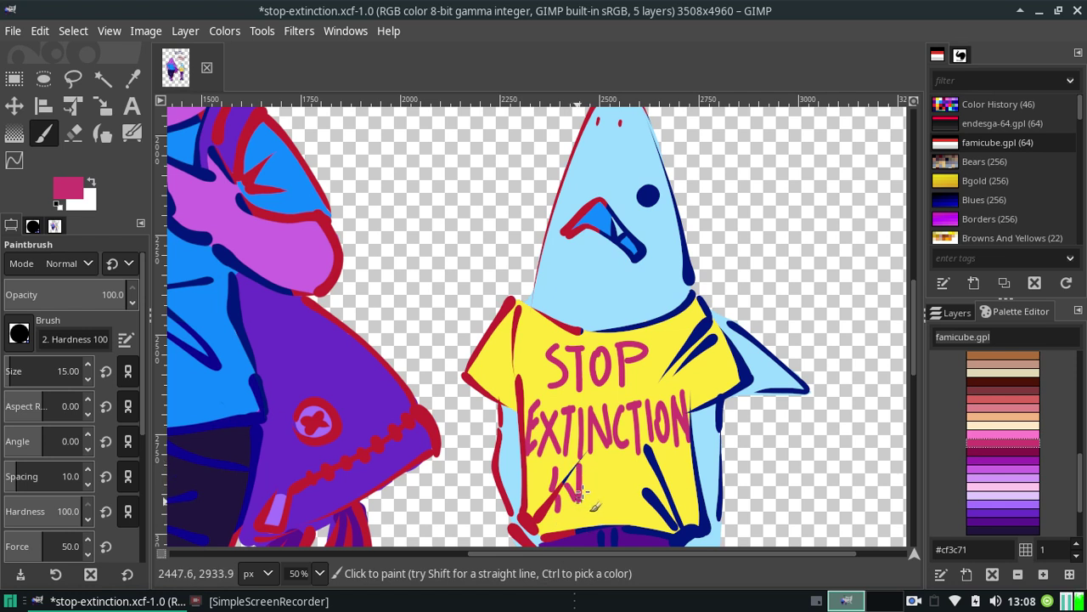
key(ctrl+z)
key(ctrl+z)
key(ctrl+z)
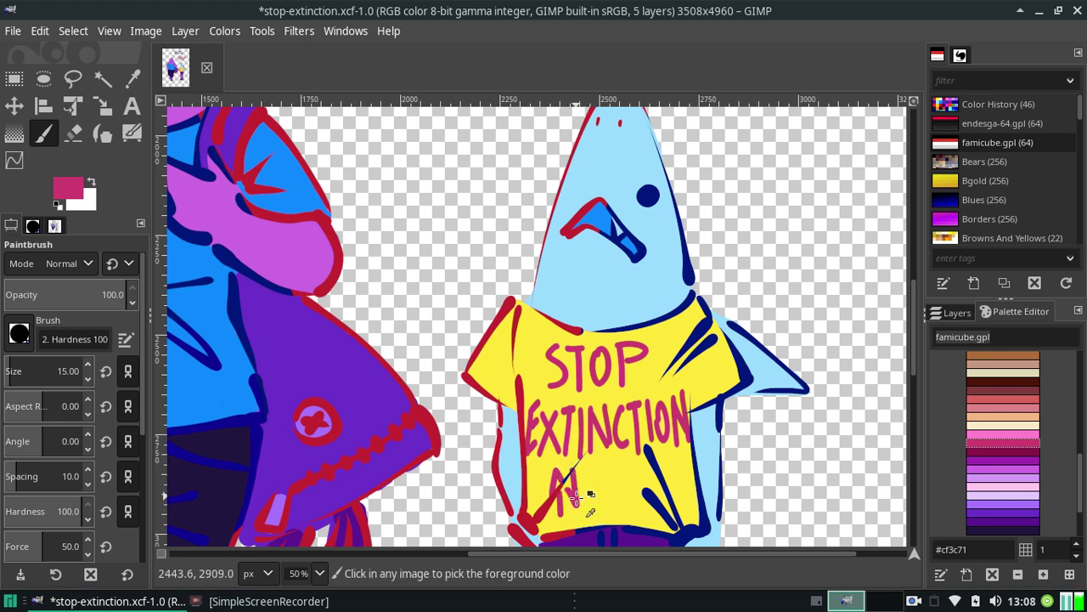
key(ctrl+z)
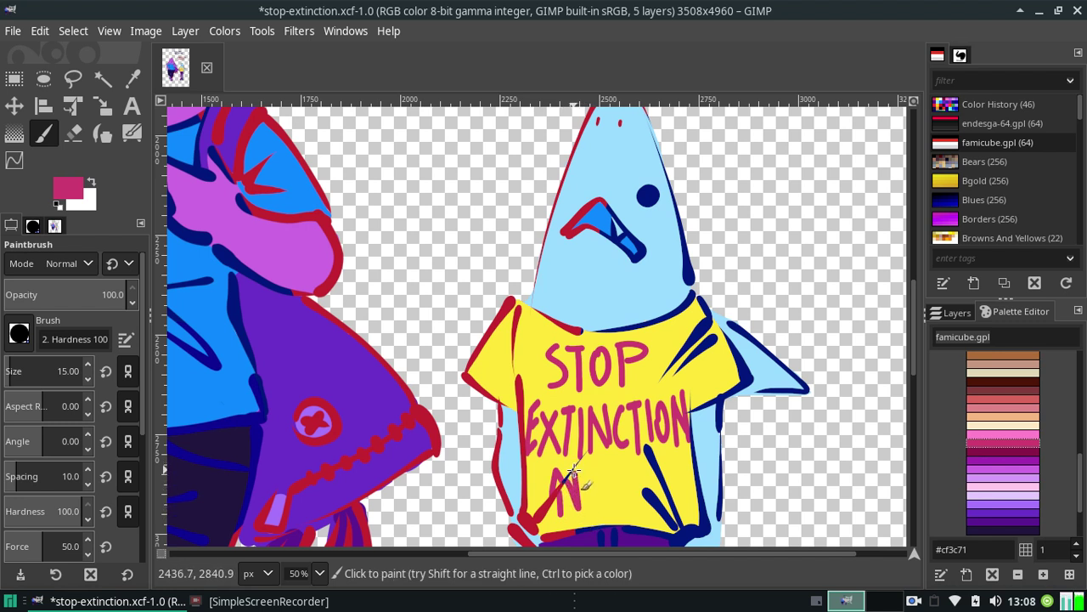
key(ctrl+y)
key(ctrl+z)
key(ctrl+z)
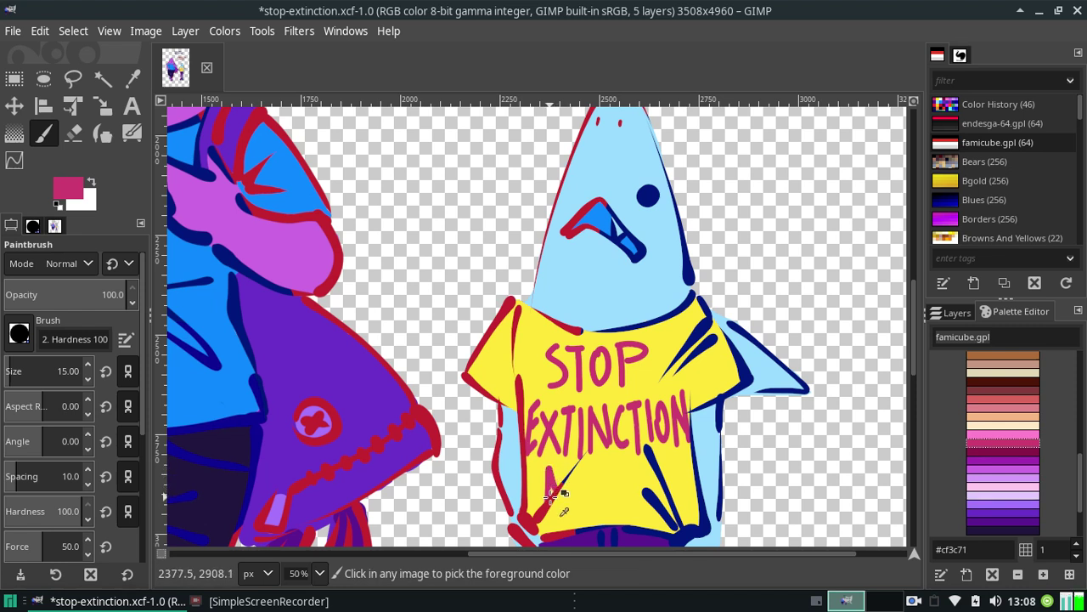
mouse_move(548, 502)
mouse_down()
mouse_move(553, 469)
mouse_move(553, 497)
mouse_move(568, 508)
mouse_up()
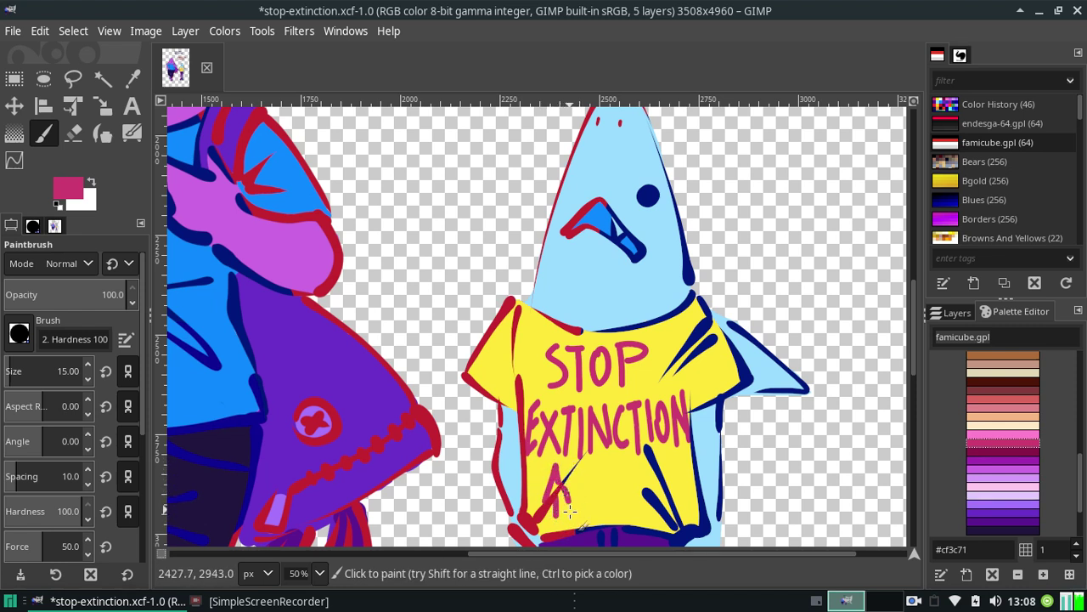
key(ctrl+z)
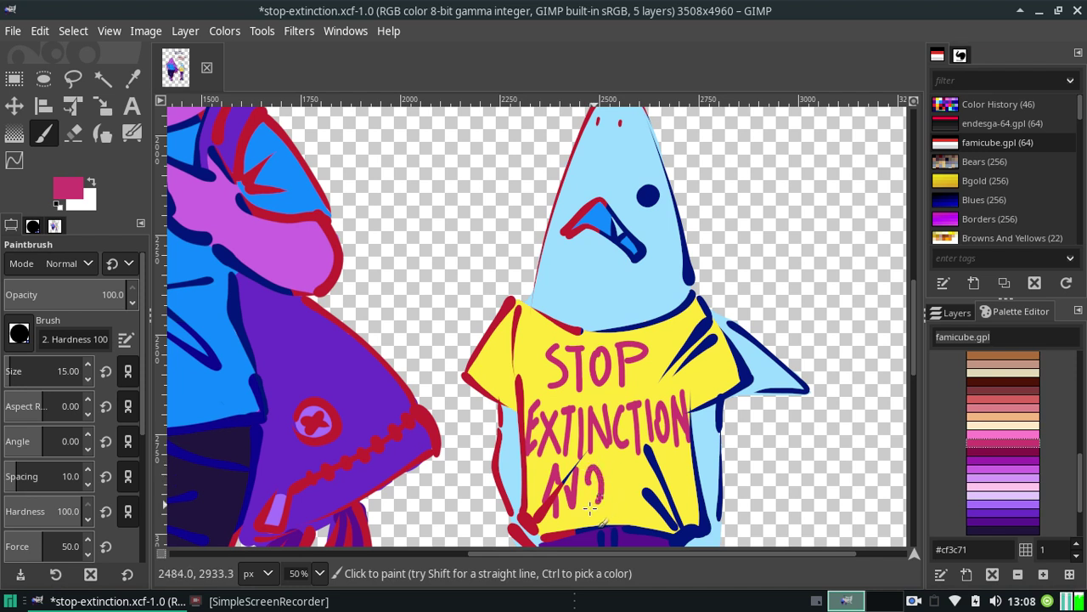
Paint the O and W after the N, comparing and undoing poor strokes
mouse_move(596, 488)
mouse_down()
mouse_move(584, 468)
mouse_move(594, 464)
mouse_up()
key(ctrl+z)
key(ctrl+z)
key(ctrl+y)
key(ctrl+z)
key(ctrl+y)
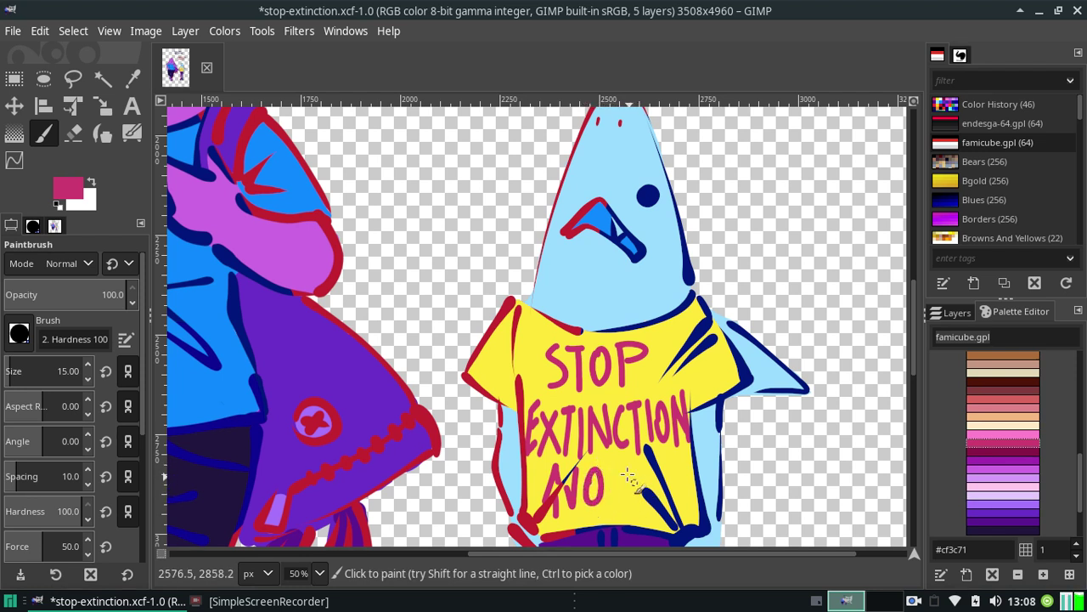
key(ctrl+z)
mouse_move(586, 469)
mouse_down()
mouse_move(594, 497)
mouse_move(599, 466)
mouse_up()
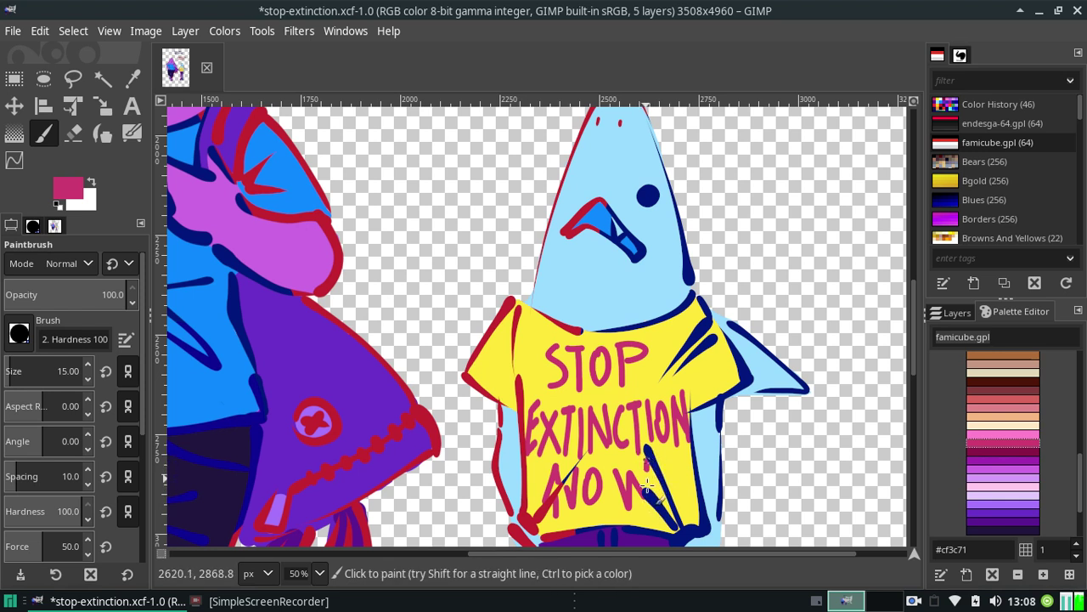
key(ctrl+z)
Add the exclamation mark to finish NOW!, then try a dark blue fold line
mouse_move(648, 470)
mouse_down()
mouse_move(643, 497)
mouse_move(619, 496)
mouse_up()
key(ctrl+z)
key(ctrl+z)
click(623, 500)
key(ctrl+z)
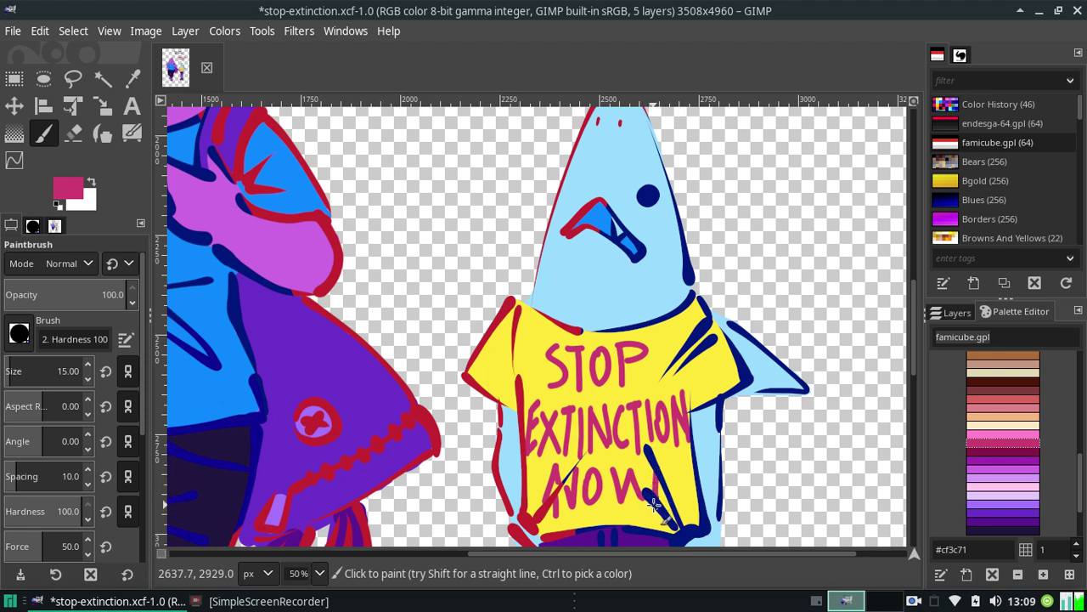
key(ctrl)
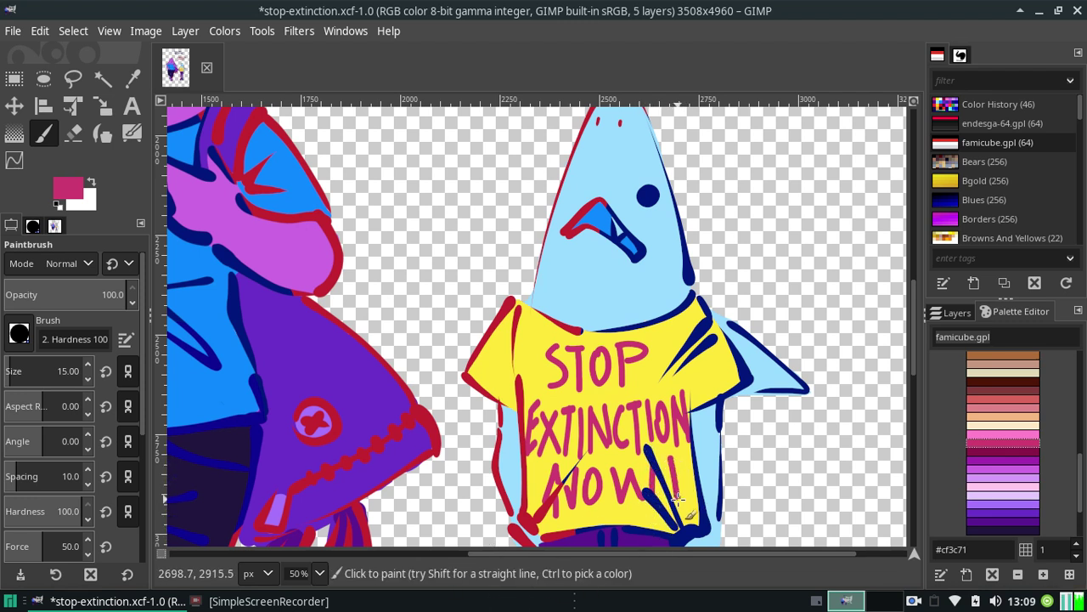
drag(668, 458, 680, 495)
key(ctrl+z)
key(ctrl+z)
drag(671, 450, 678, 497)
key(ctrl+z)
drag(667, 461, 681, 502)
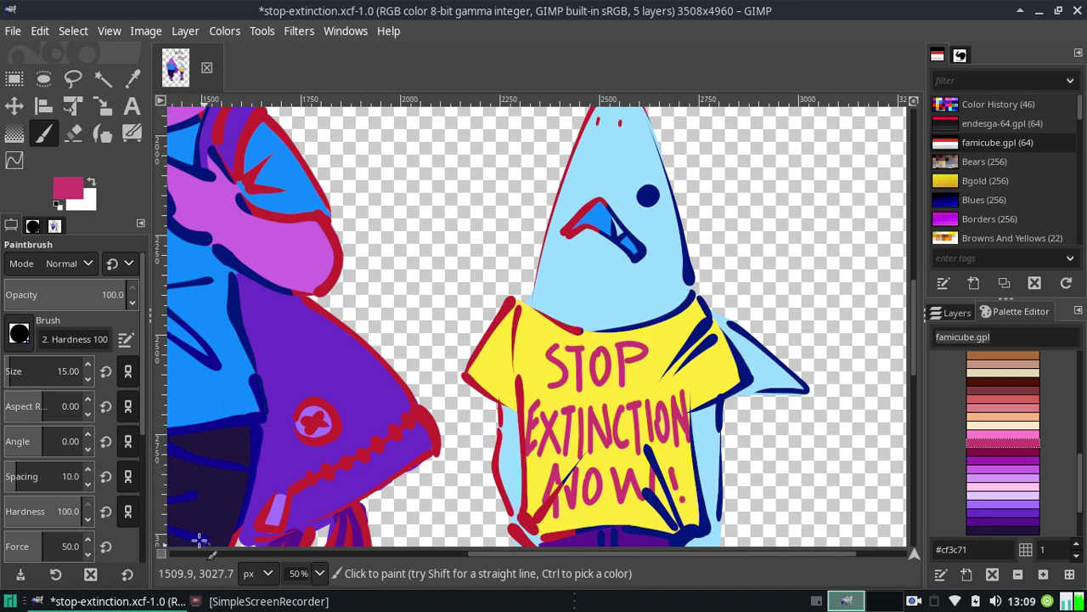
click(319, 573)
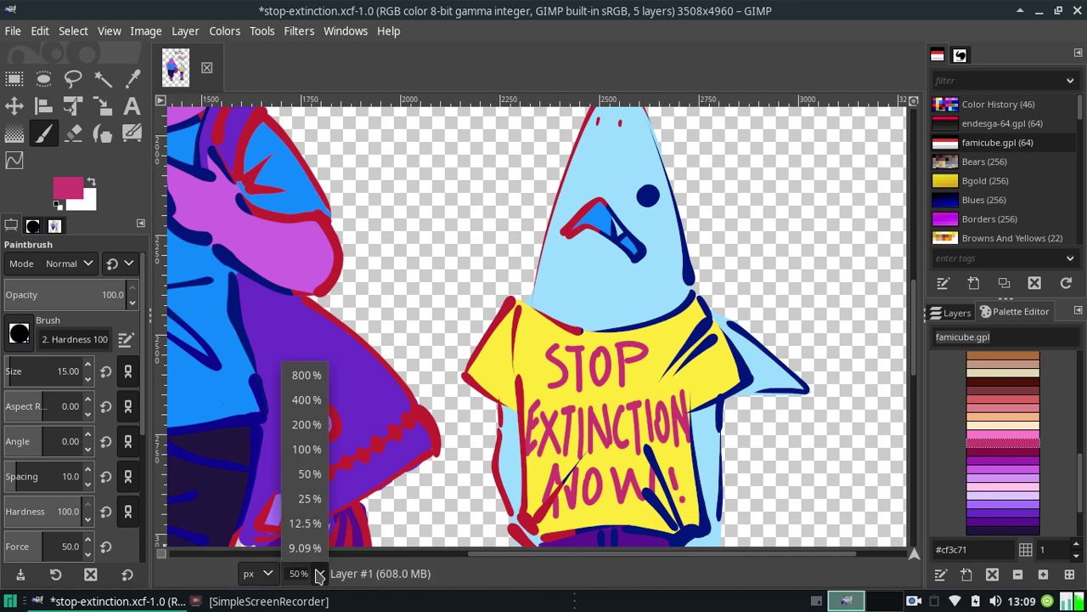
click(310, 499)
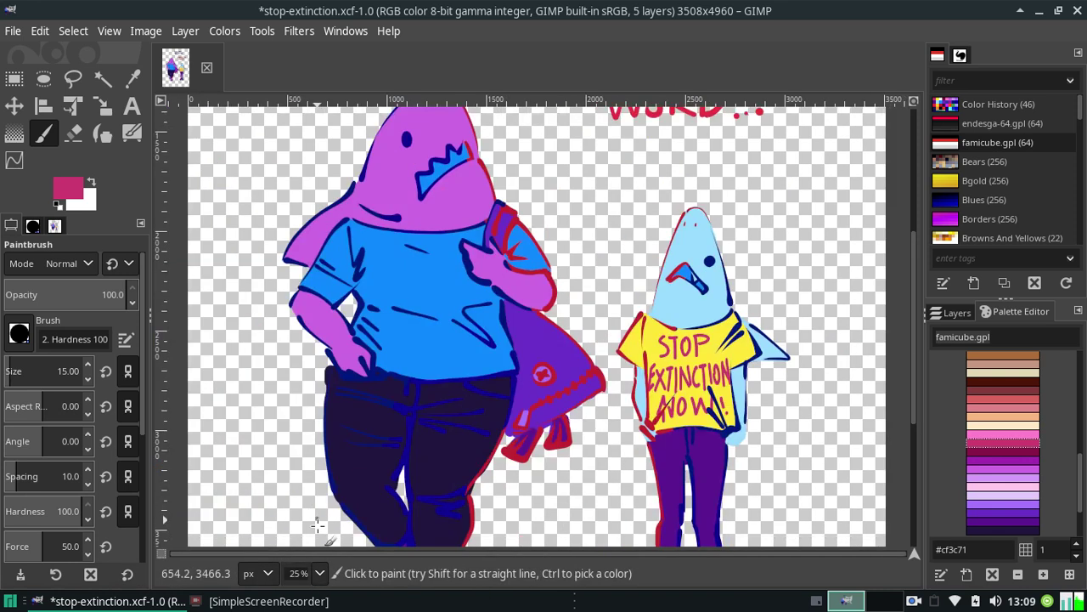
click(320, 574)
click(311, 551)
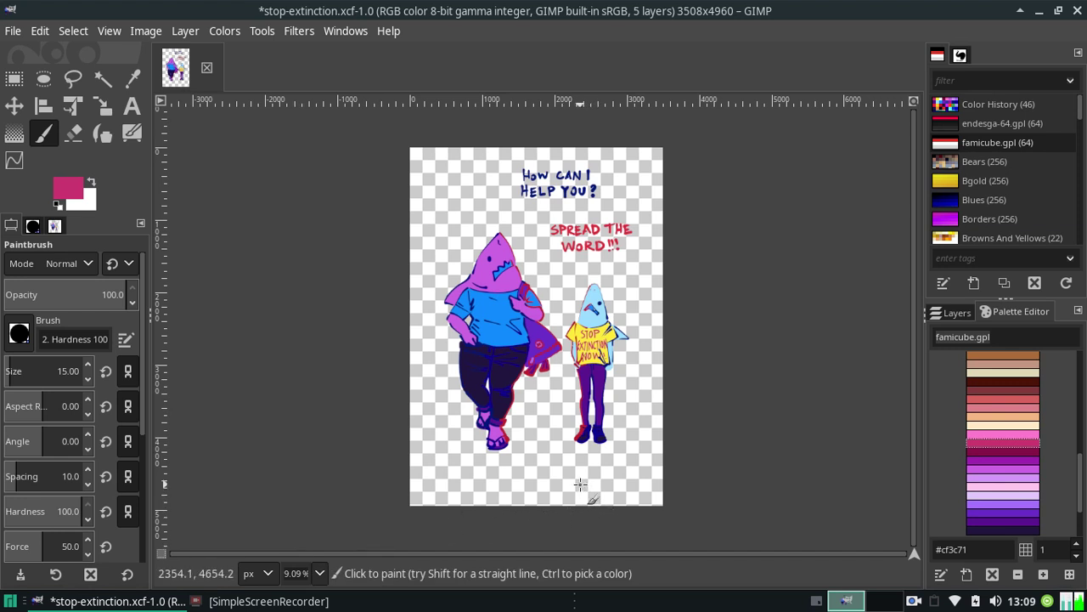
click(317, 575)
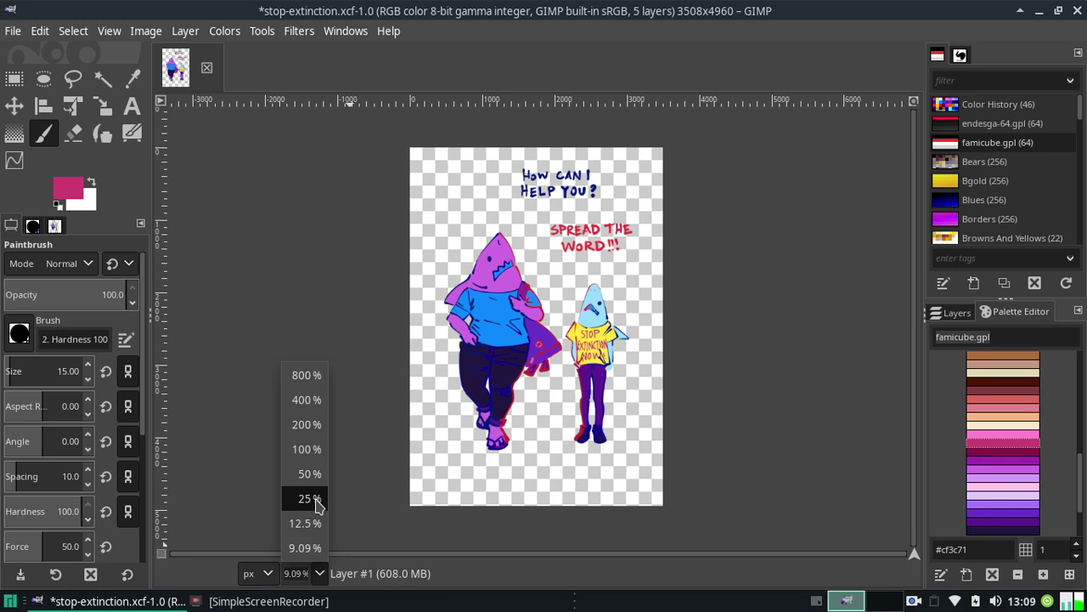
click(309, 474)
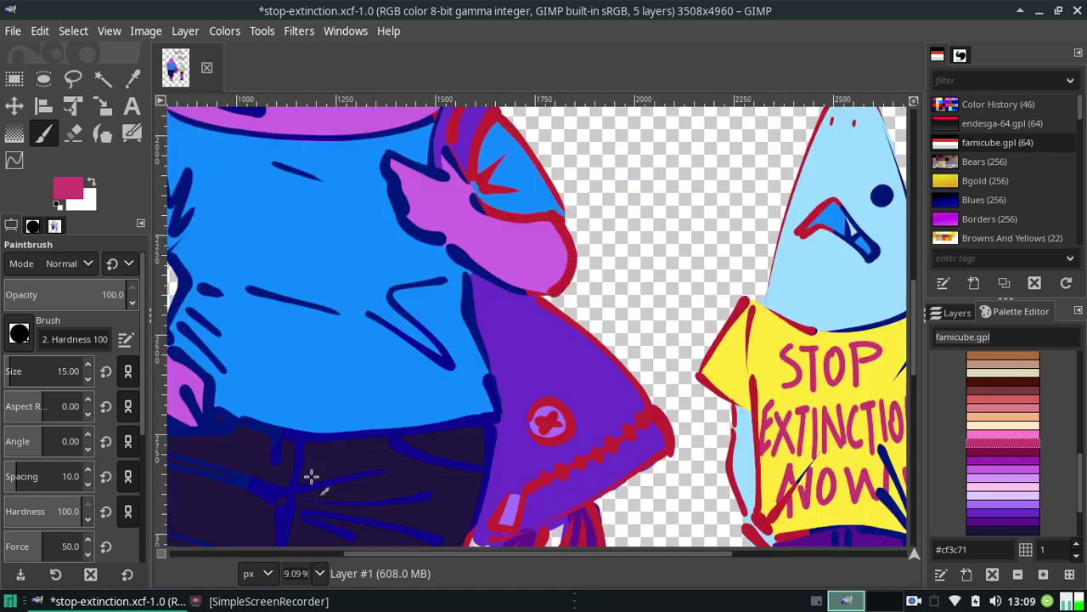
Make color-flats the active layer and pick dark magenta #871646
drag(393, 557, 519, 563)
click(951, 312)
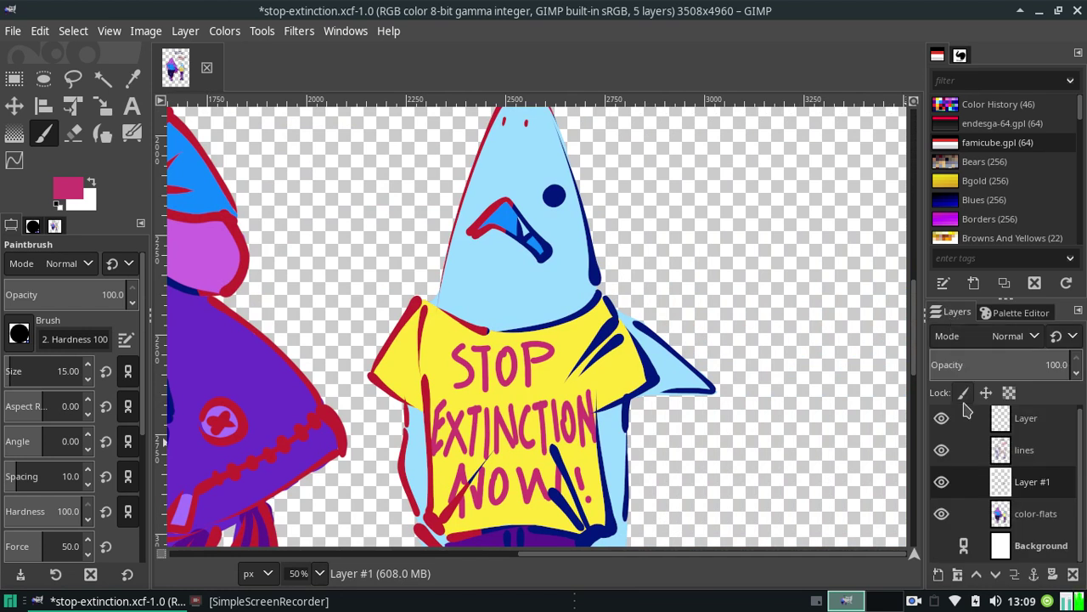
click(1036, 513)
click(1024, 313)
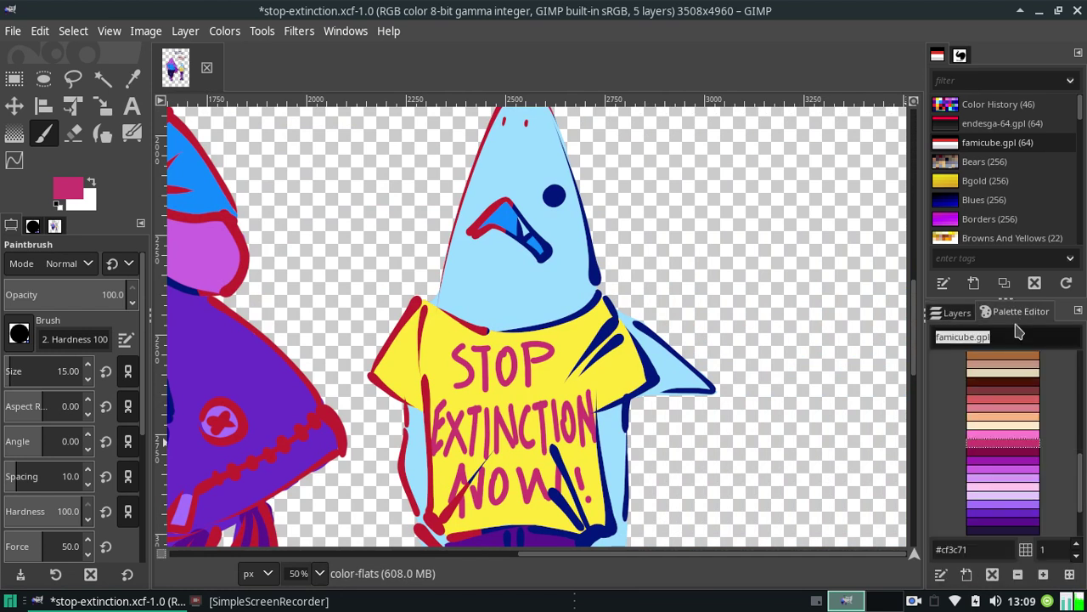
click(1000, 450)
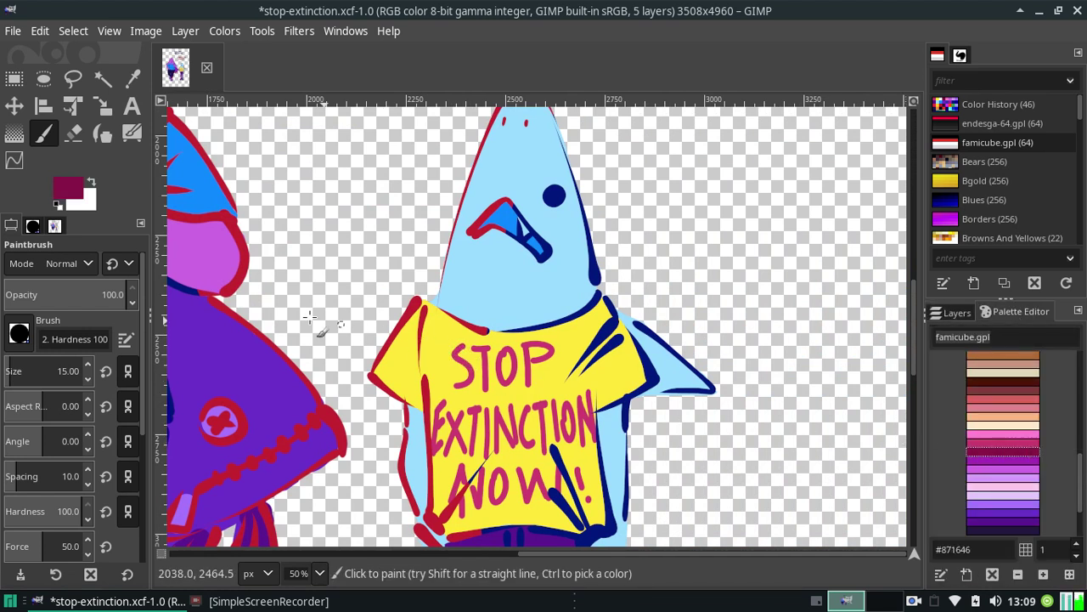
Set the paintbrush size to 20
double_click(68, 372)
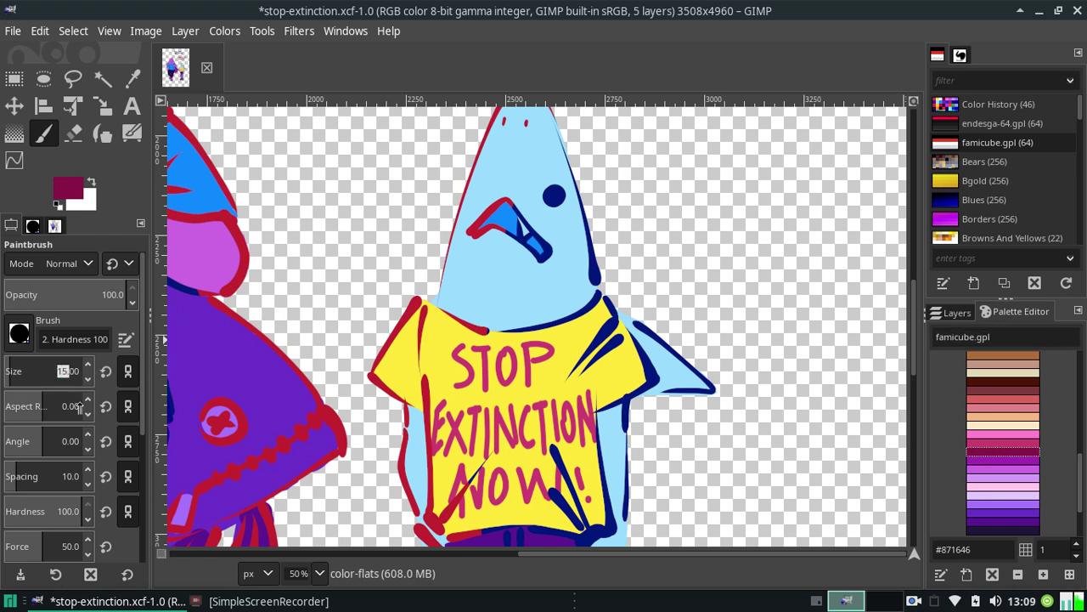
text(20)
text(2000)
key(Return)
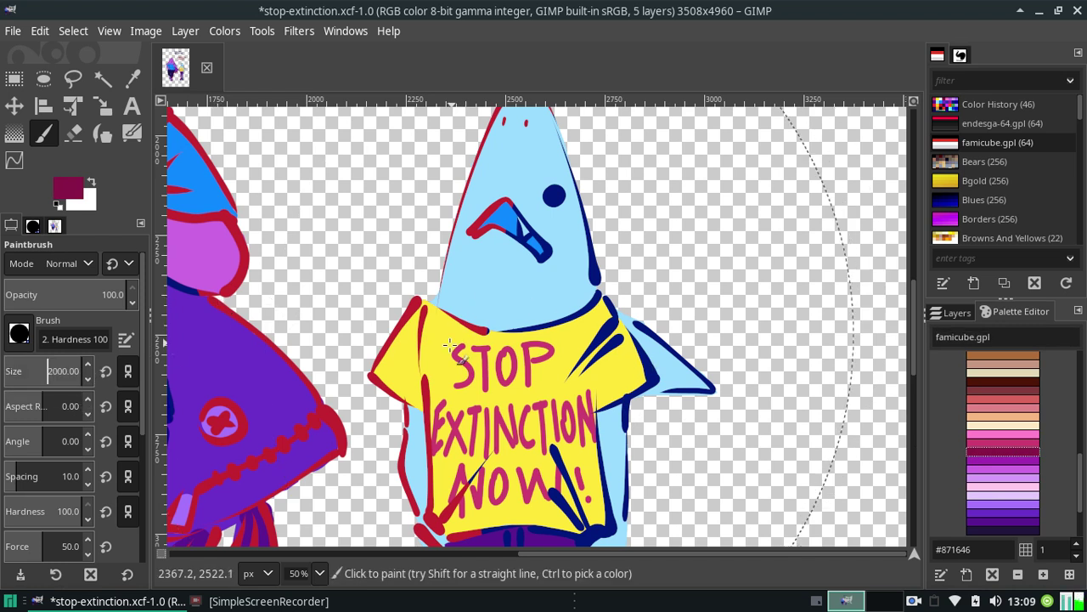
double_click(69, 371)
text(20)
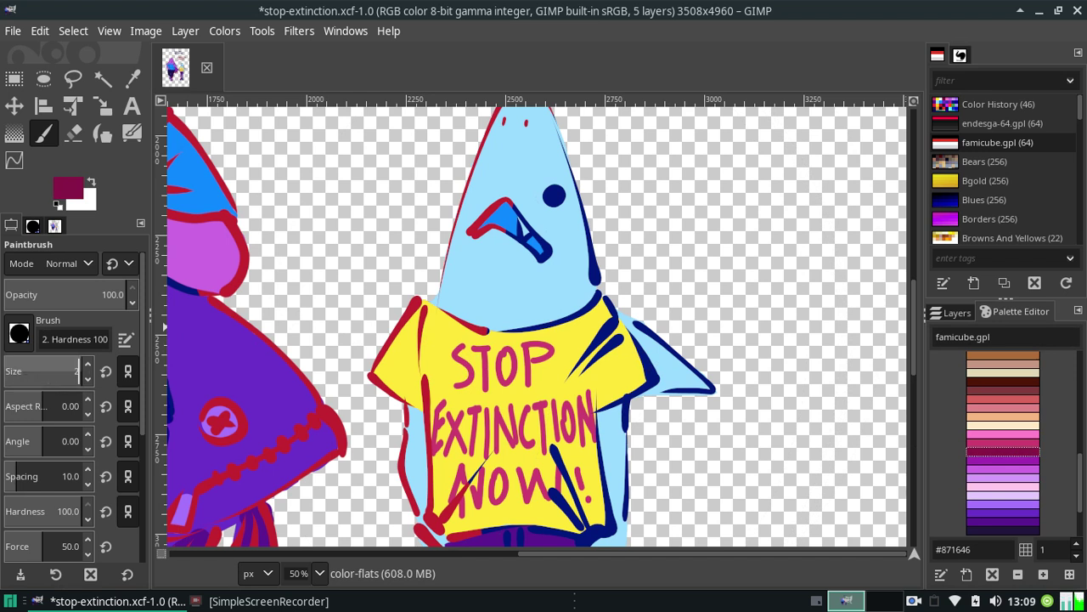
key(Return)
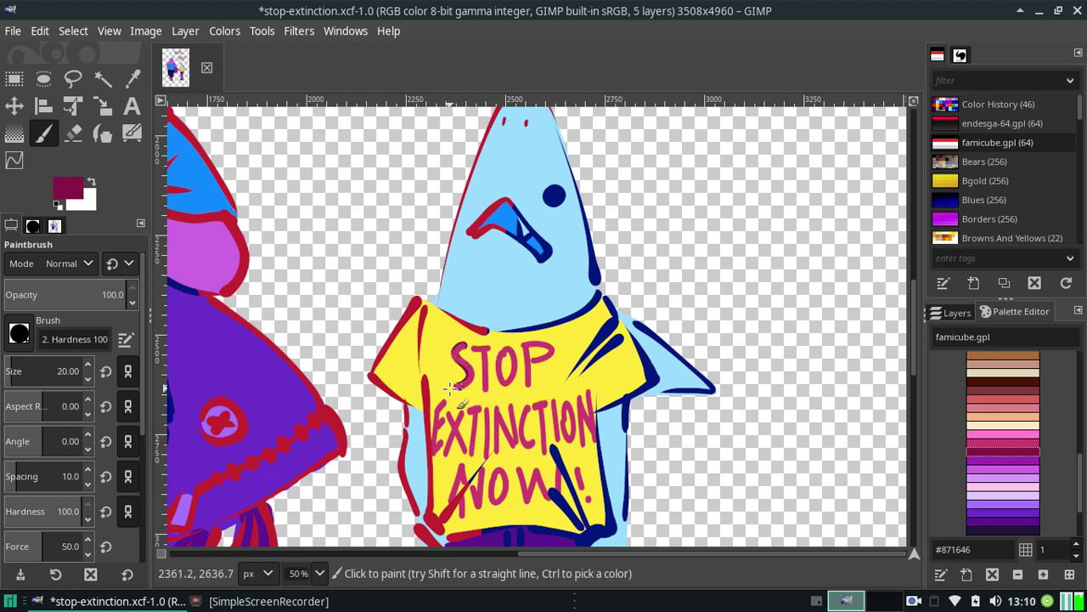
Retrace the T and P of STOP and the T and I of EXTINCTION in dark magenta
mouse_move(481, 346)
mouse_down()
mouse_move(480, 392)
mouse_move(486, 347)
mouse_move(507, 352)
mouse_up()
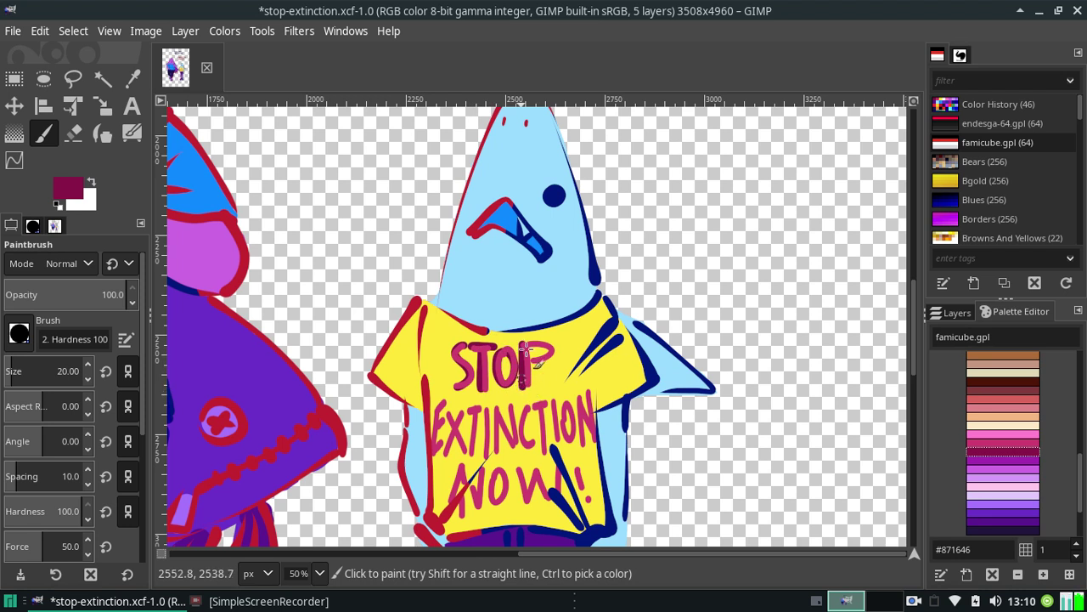
drag(528, 345, 531, 374)
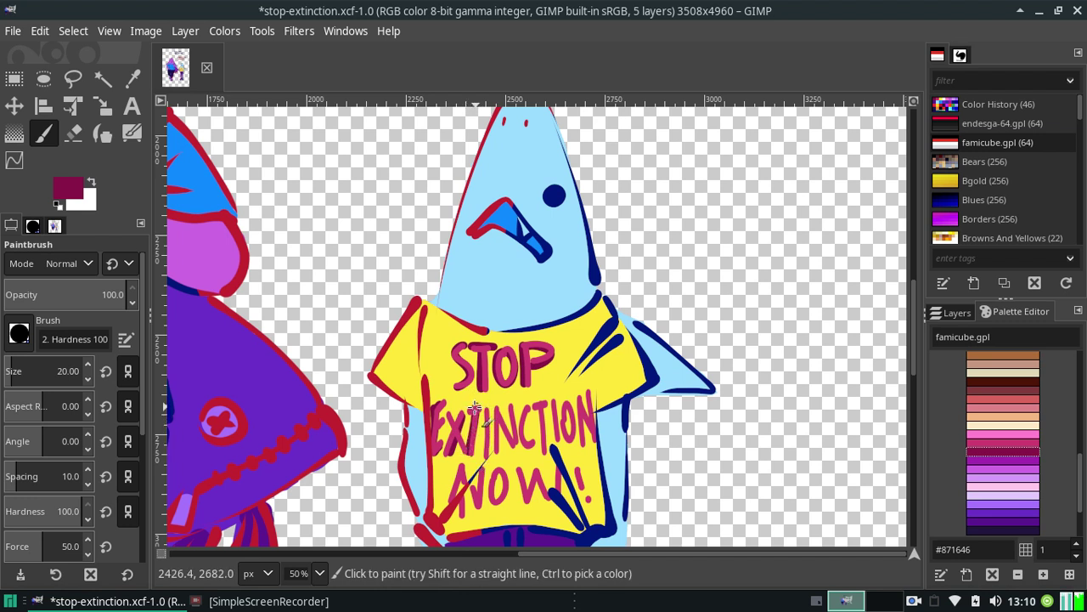
drag(474, 409, 474, 446)
mouse_move(467, 407)
mouse_down()
mouse_move(491, 406)
mouse_move(485, 449)
mouse_up()
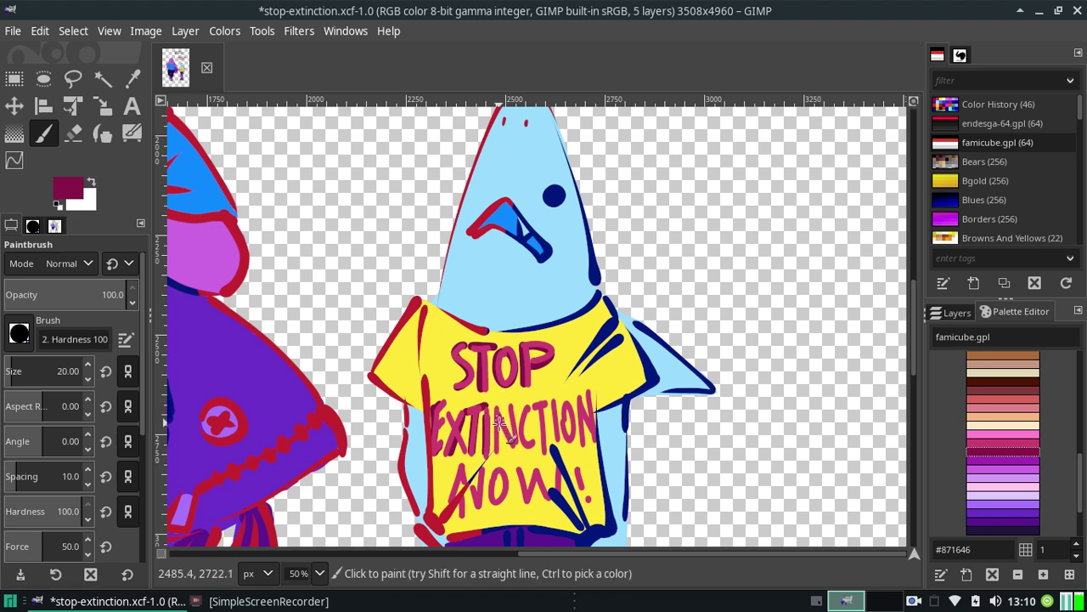
drag(485, 406, 480, 459)
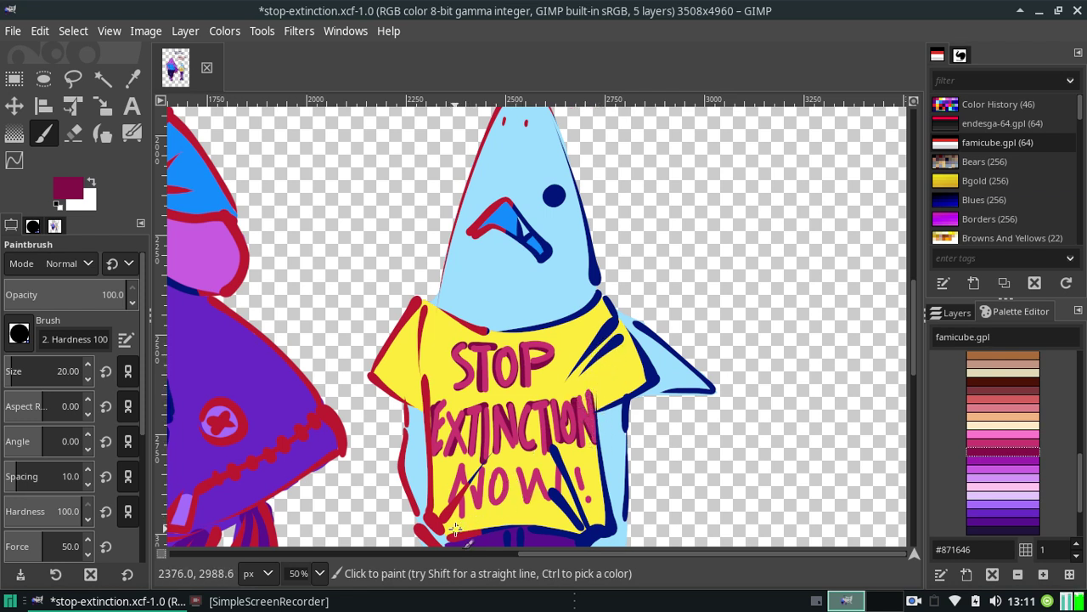
click(320, 573)
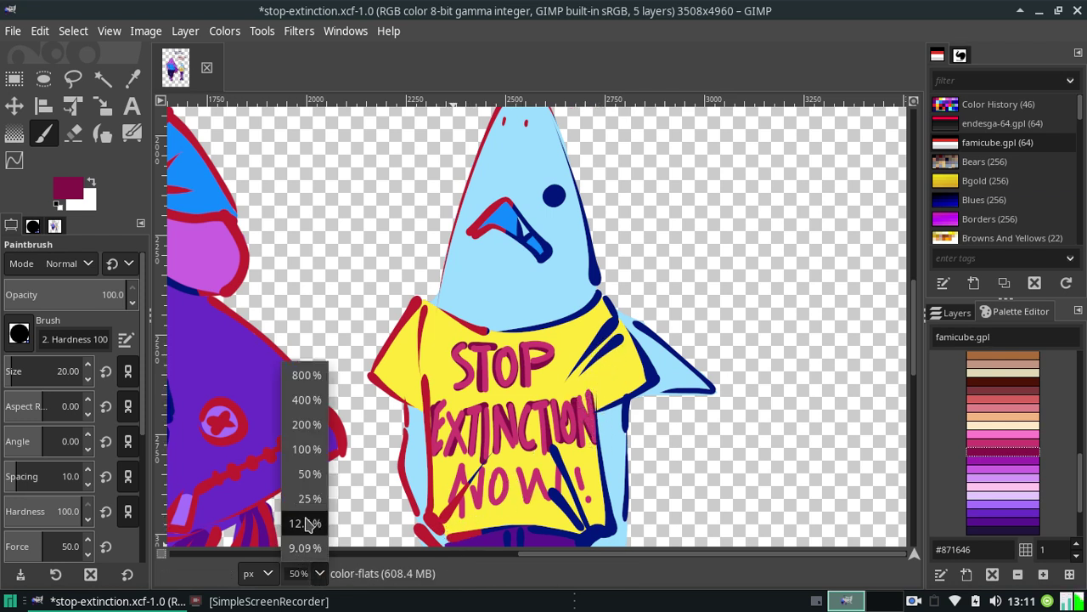
Zoom out to the whole page, then back to 50% around the small shark
click(309, 474)
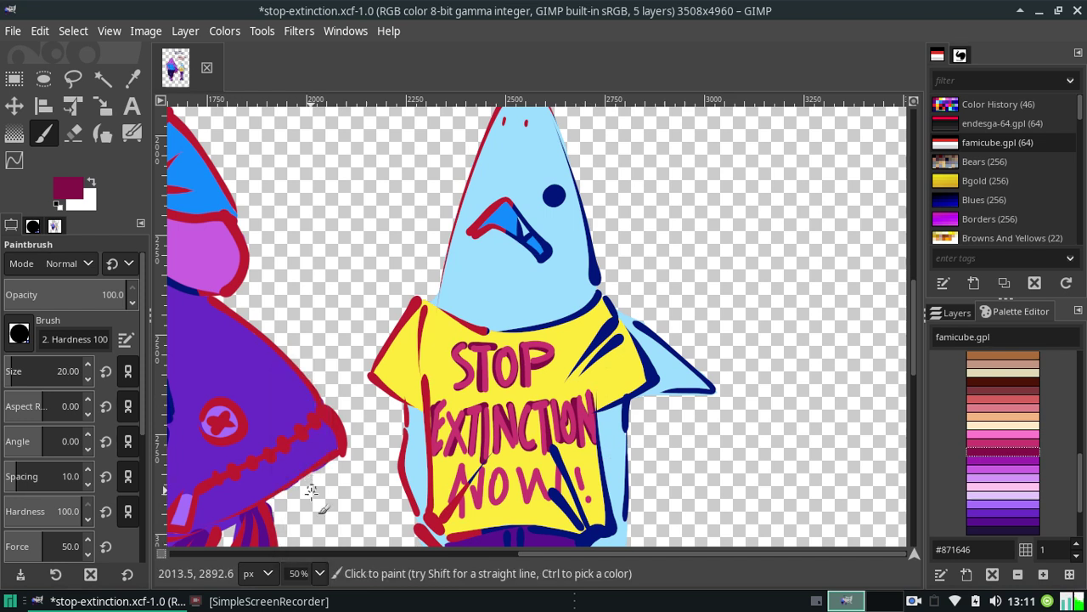
click(319, 572)
click(306, 548)
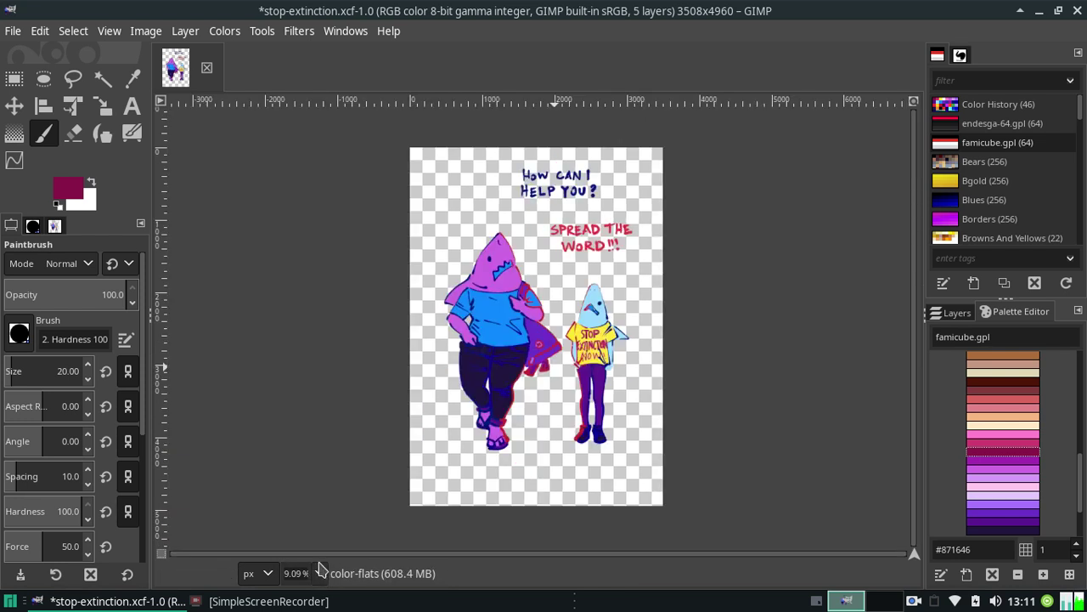
click(331, 573)
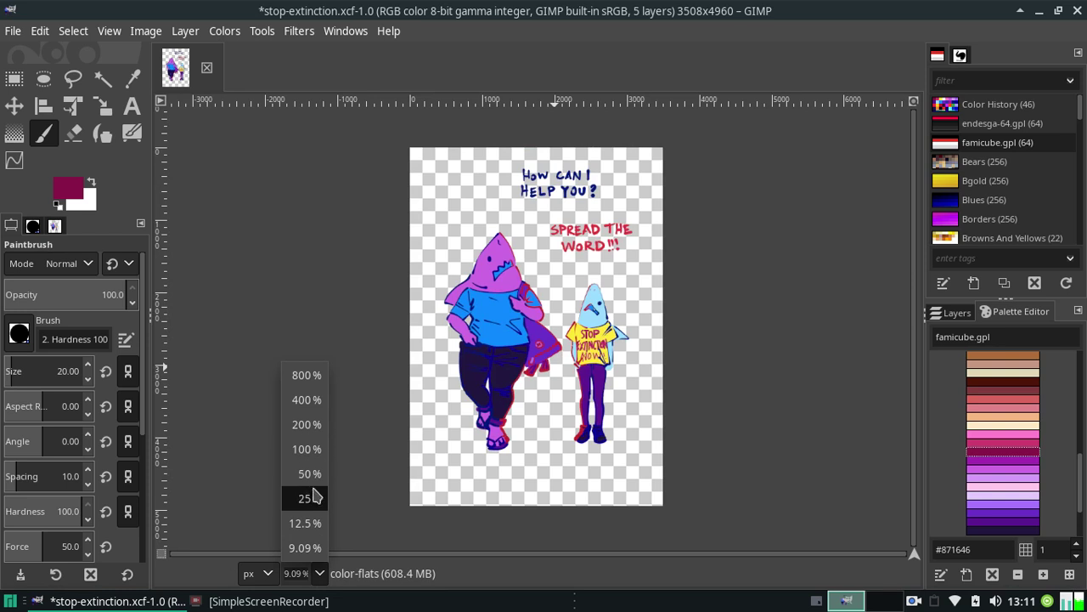
key(Escape)
key(grave)
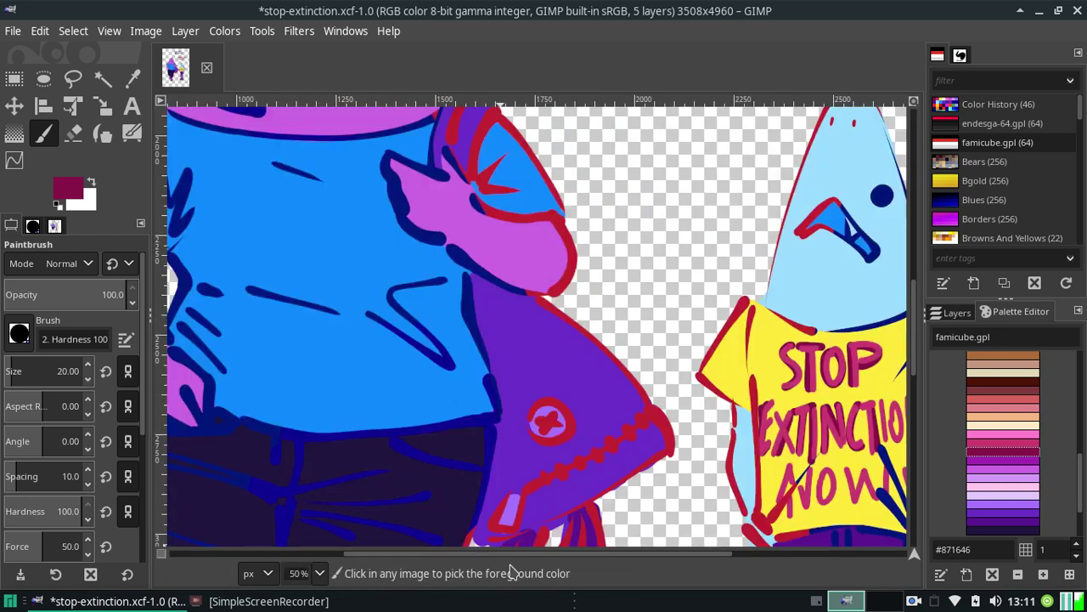
scroll(510, 561, right, 2)
scroll(513, 560, right, 3)
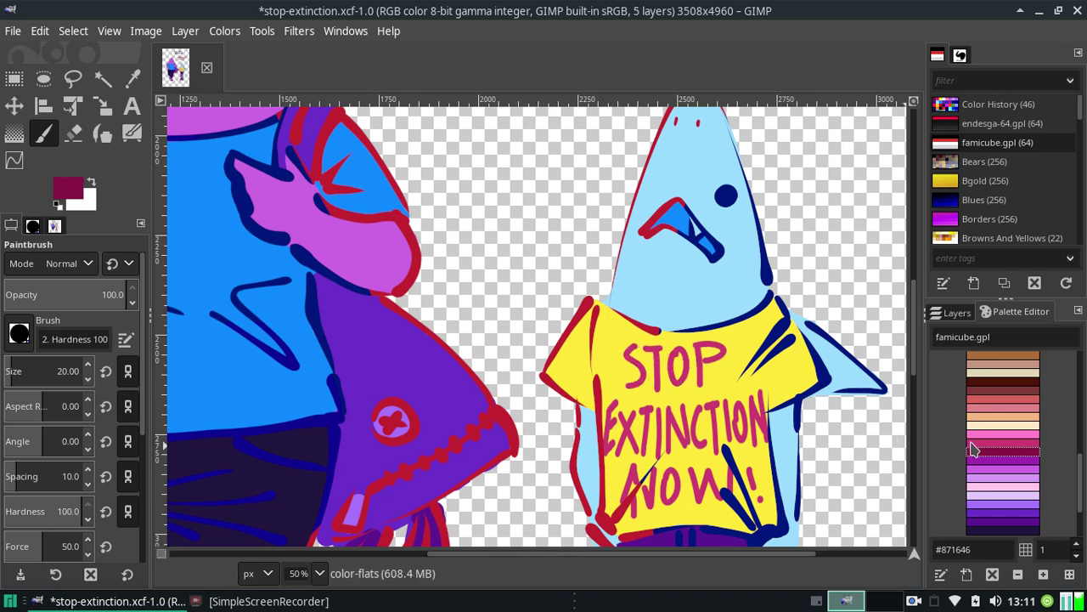
Pick pink #ff82ce from the famicube palette and browse the swatches
click(995, 436)
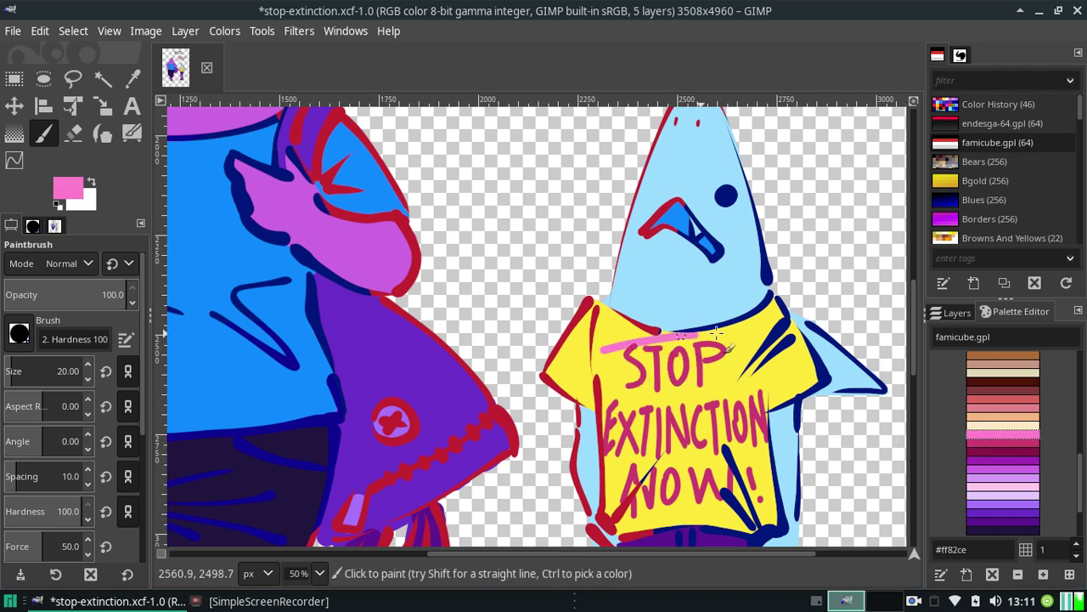
click(957, 316)
click(1008, 316)
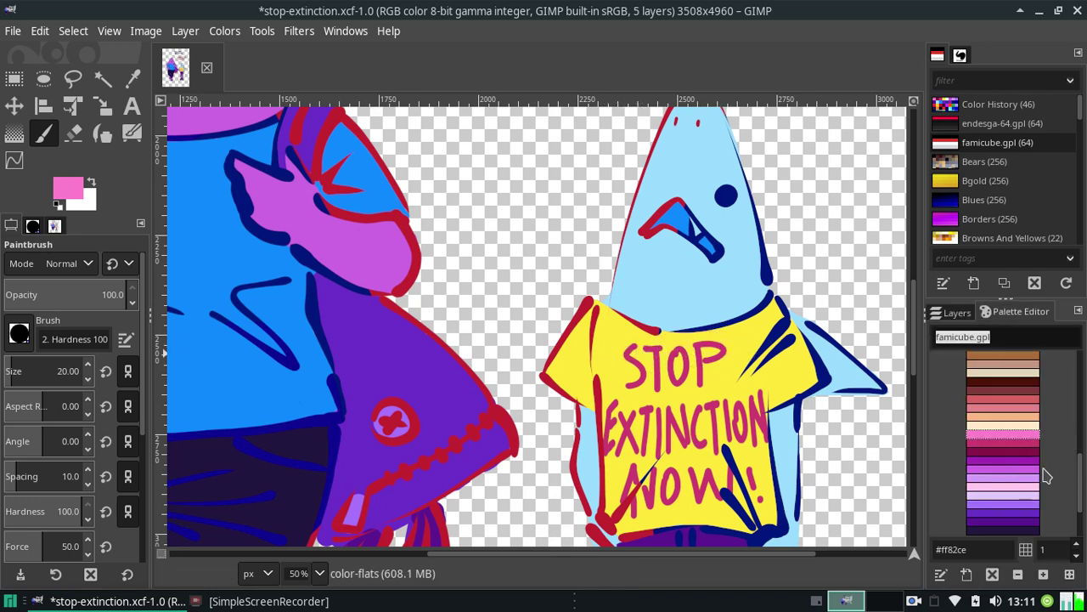
scroll(1079, 470, up, 5)
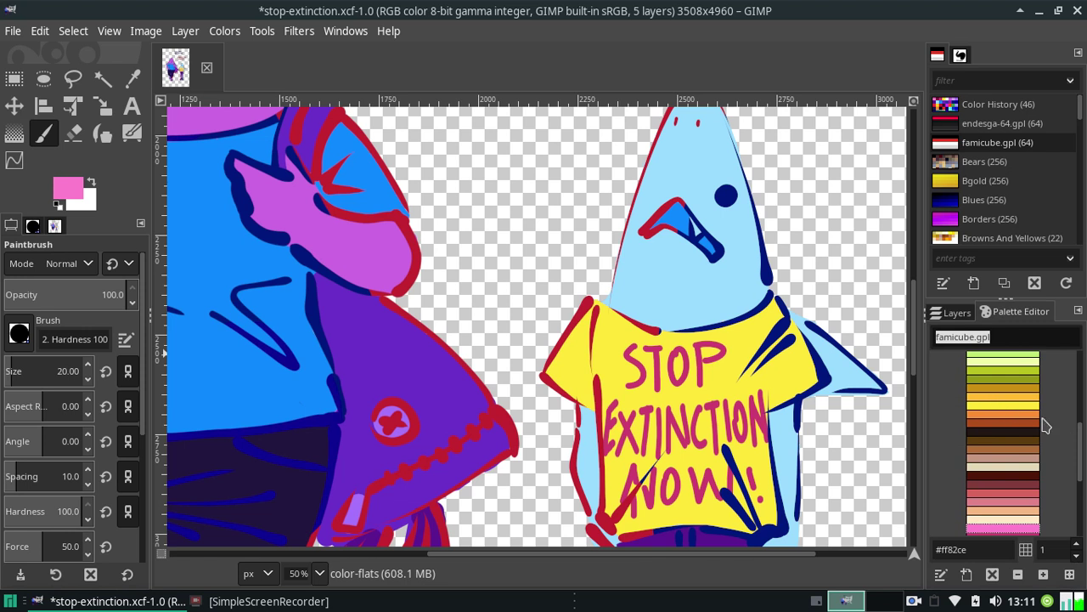
scroll(1081, 433, up, 5)
scroll(1078, 450, up, 3)
scroll(1070, 476, down, 5)
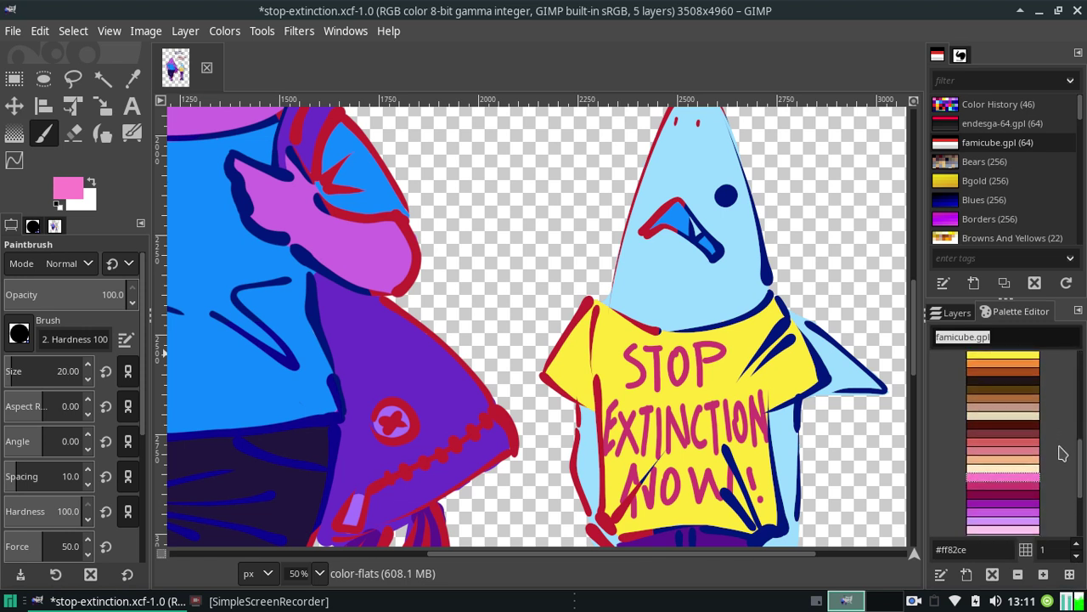
scroll(1056, 497, down, 5)
scroll(1053, 485, up, 3)
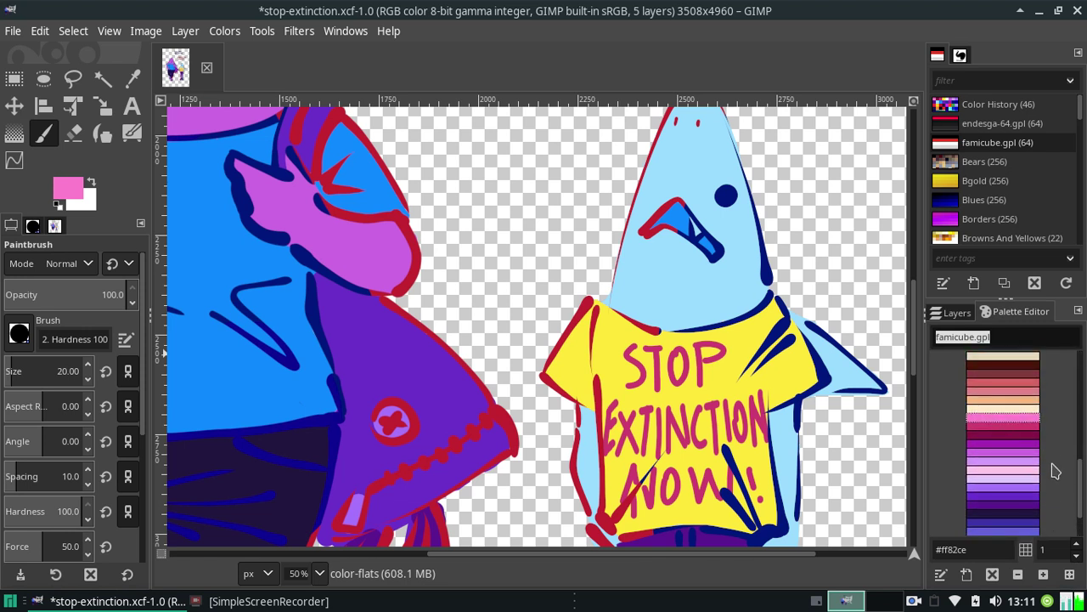
Paint a cream #ffe9c5 highlight across STOP, then zoom out to 9.09%
click(979, 408)
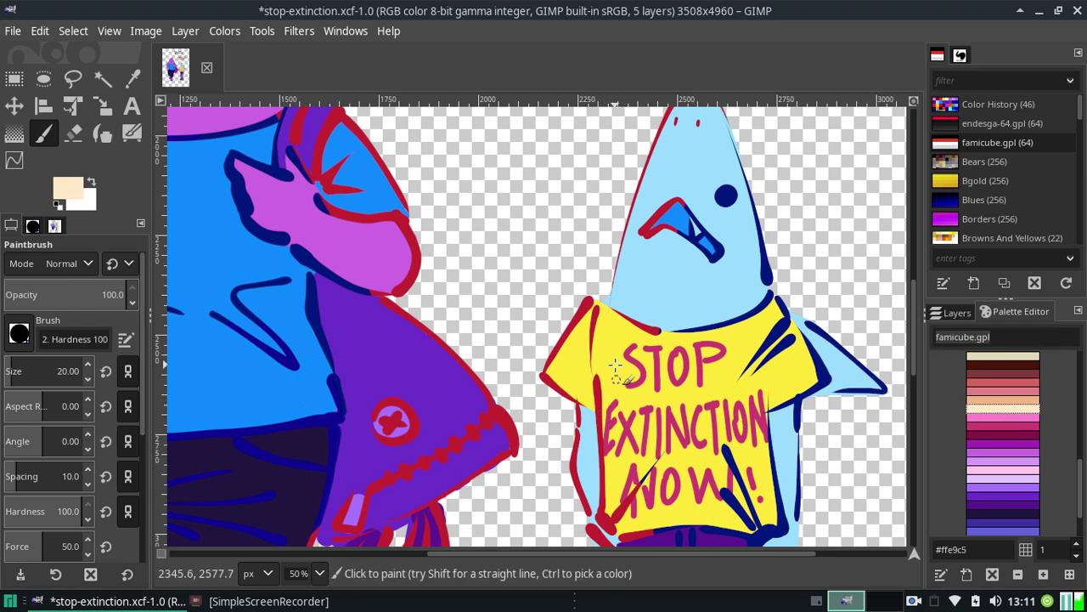
mouse_move(607, 350)
mouse_down()
mouse_move(742, 347)
mouse_move(714, 357)
mouse_move(726, 398)
mouse_move(615, 458)
mouse_move(751, 475)
mouse_up()
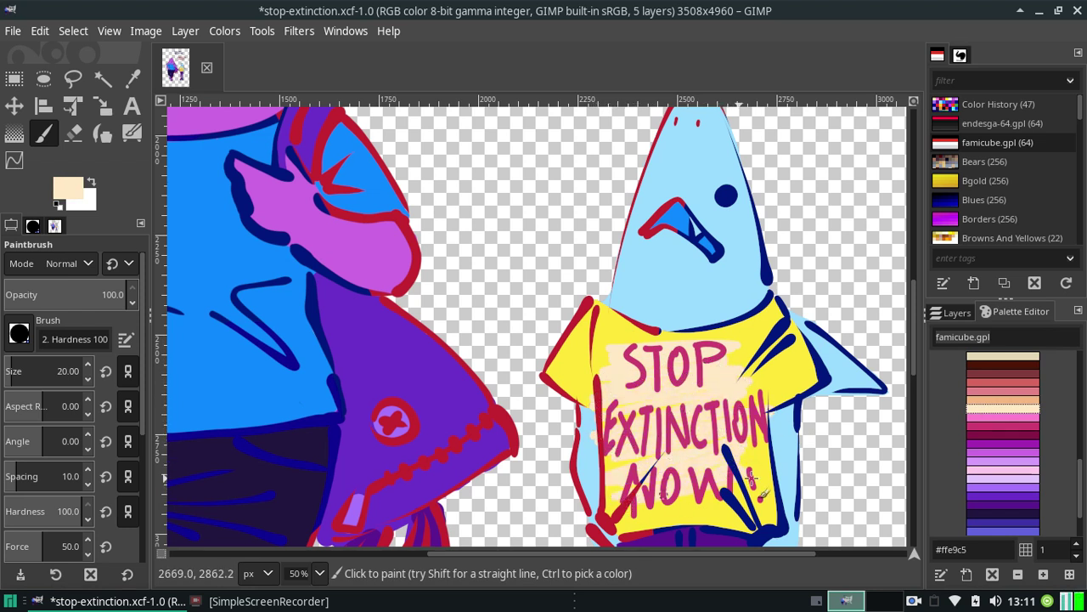
click(316, 571)
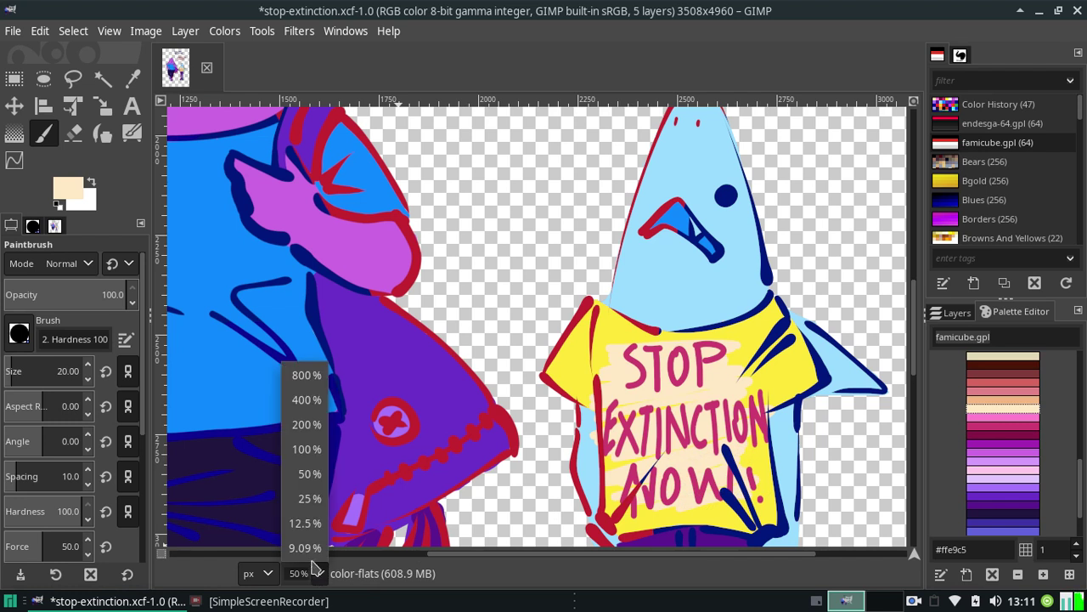
click(309, 548)
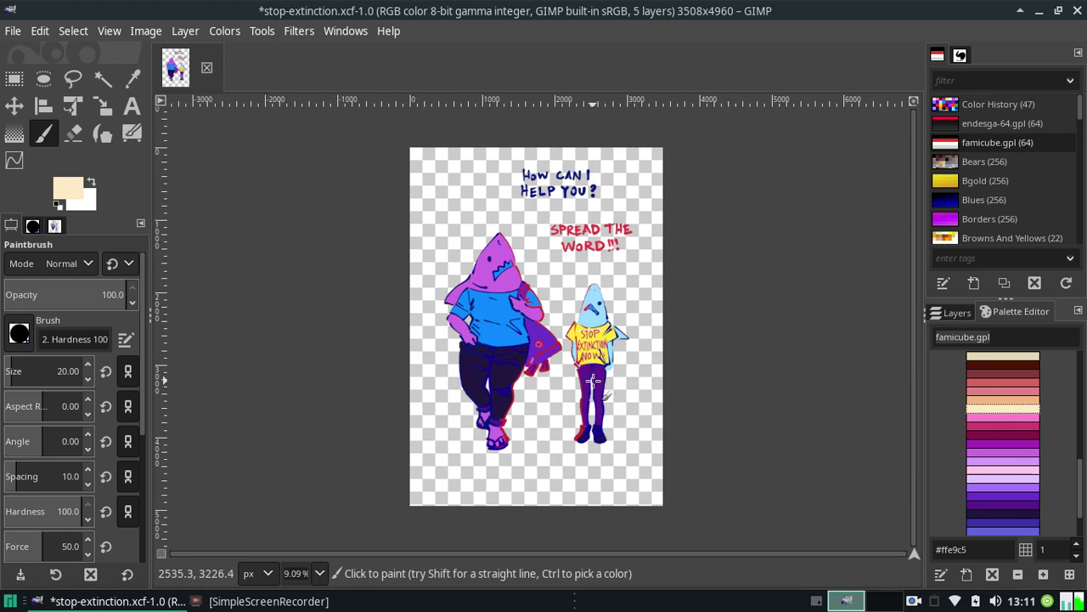
Zoom to 12.5% and test a dark blue-violet stroke over STOP, then undo it
click(320, 572)
click(310, 522)
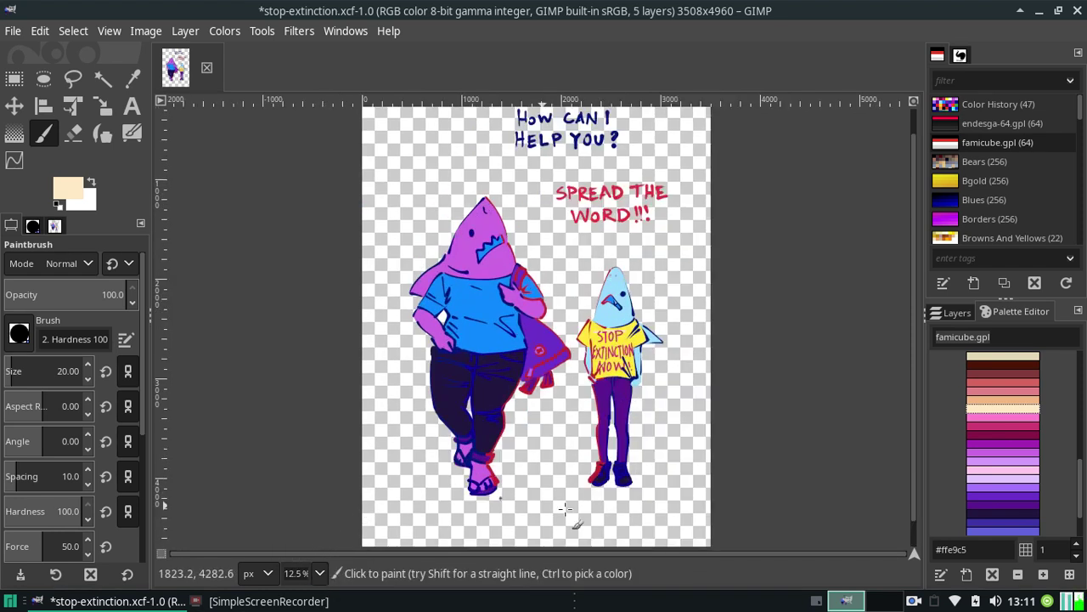
click(989, 443)
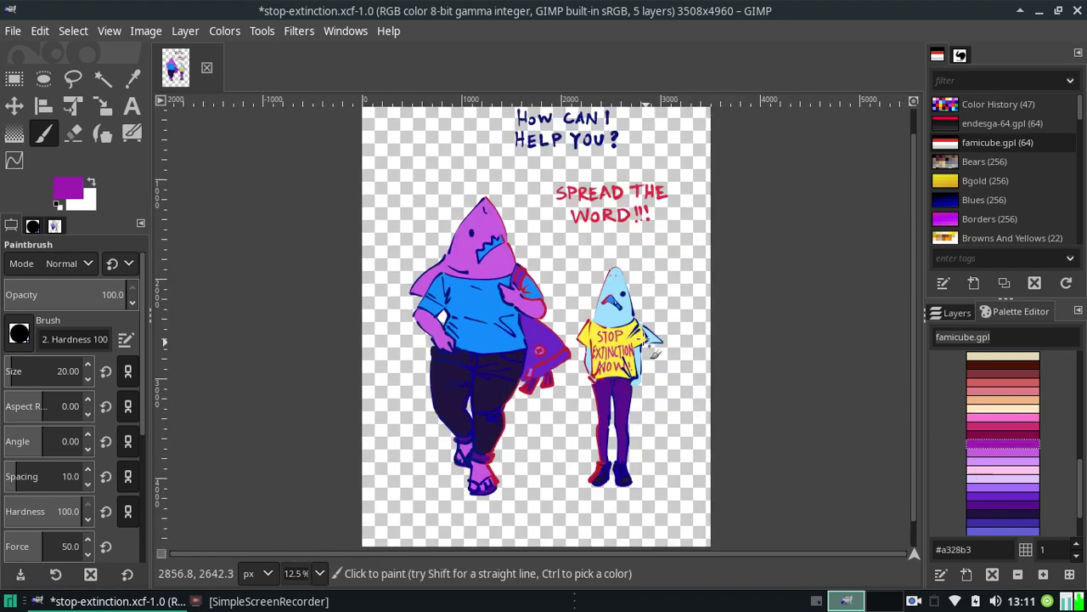
click(989, 527)
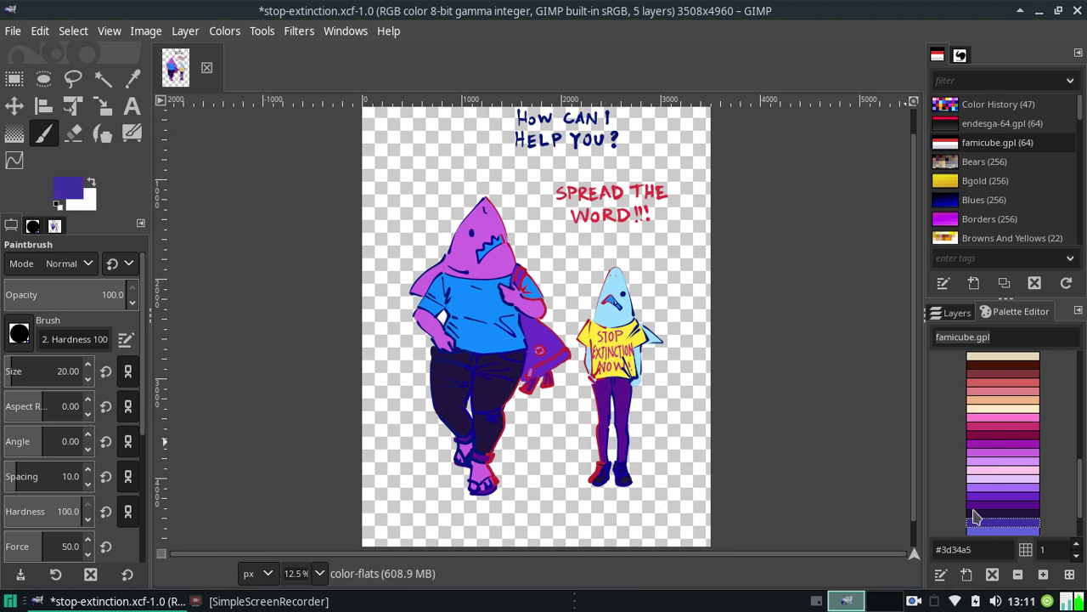
mouse_move(594, 333)
mouse_down()
mouse_move(649, 339)
mouse_move(608, 349)
mouse_move(650, 343)
mouse_up()
key(ctrl+z)
Try lighter blue-violet and light purple scribbles on the lettering, undoing each
click(981, 531)
key(ctrl+z)
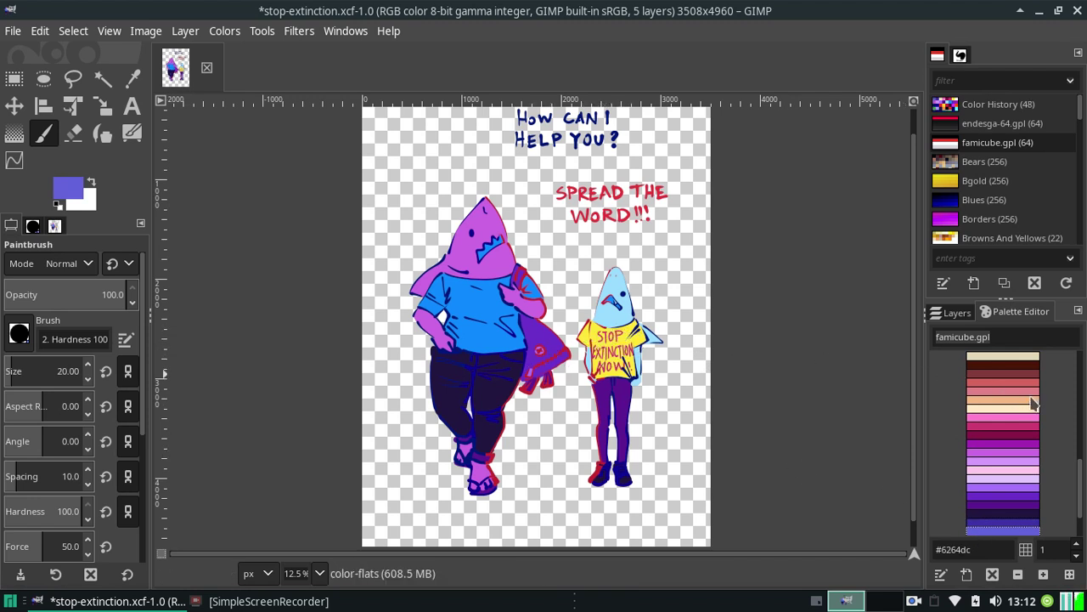
click(1028, 451)
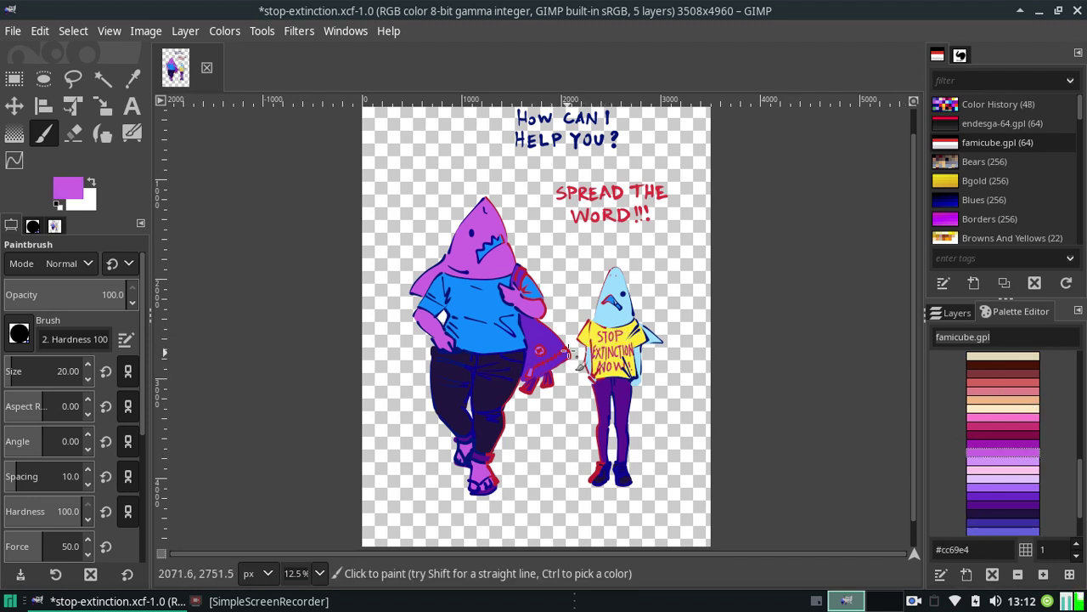
mouse_move(637, 352)
mouse_down()
mouse_move(629, 374)
mouse_move(620, 350)
mouse_up()
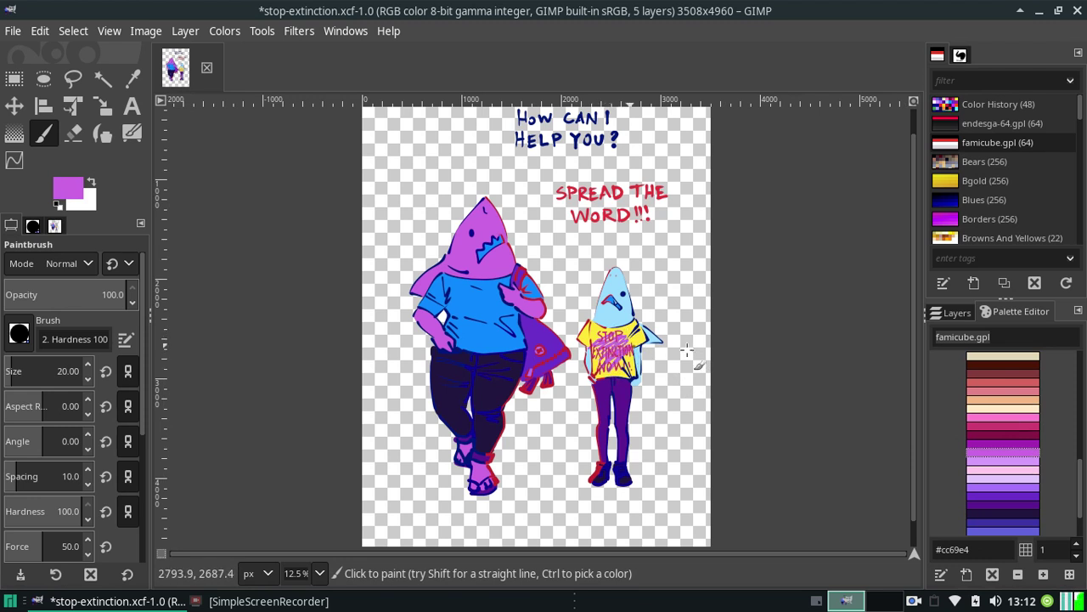
key(ctrl+z)
Test a yellow-orange #ffbb31 stroke over STOP, undo it, and keep #ffbb31 as the paint colour
scroll(1079, 477, up, 3)
scroll(1079, 459, up, 3)
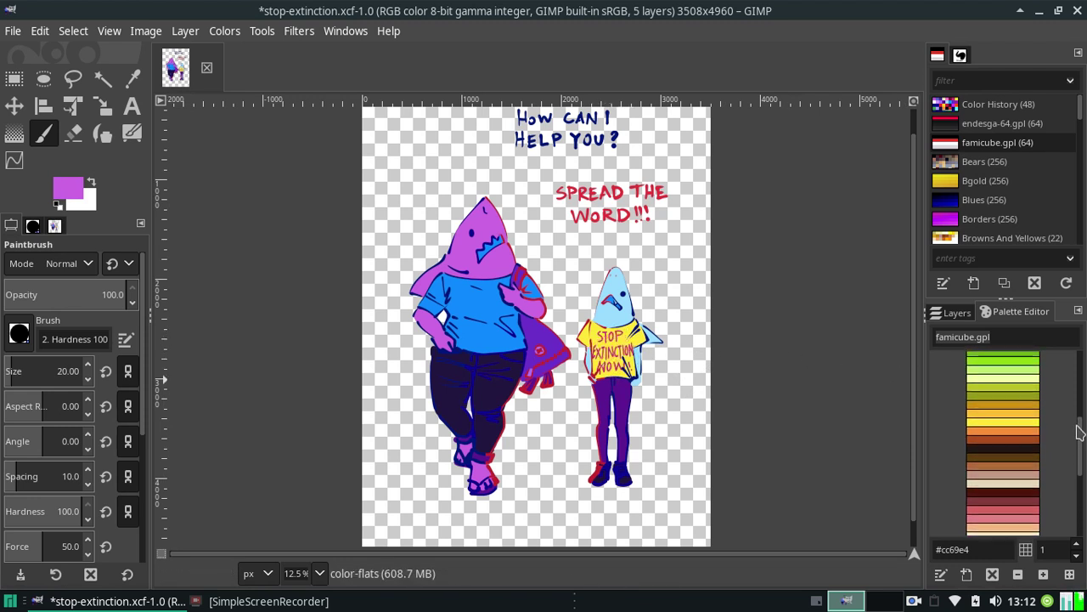
click(1002, 419)
drag(597, 333, 621, 331)
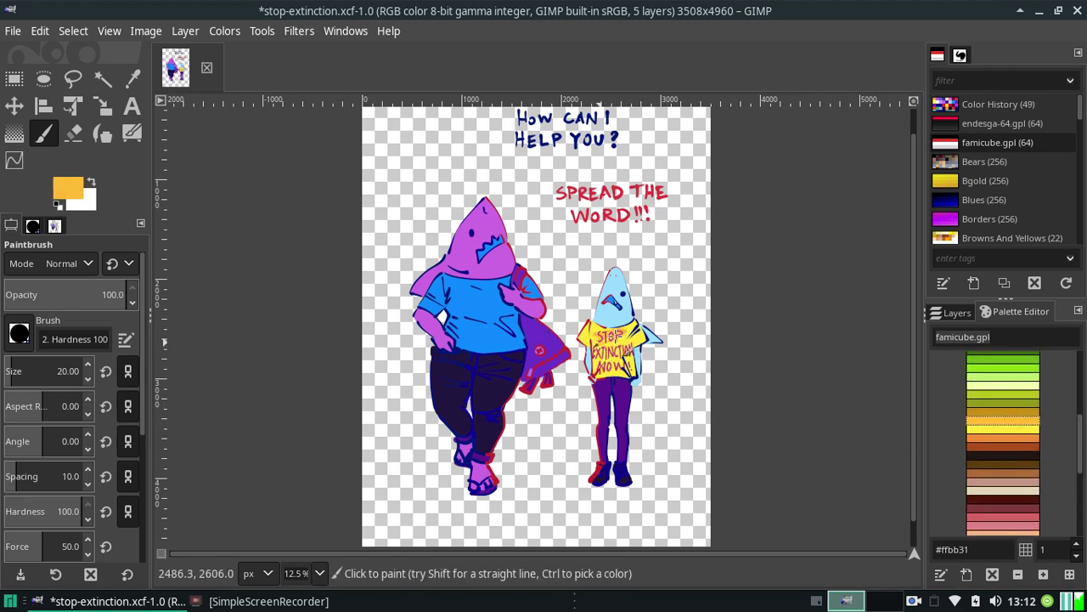
key(ctrl+z)
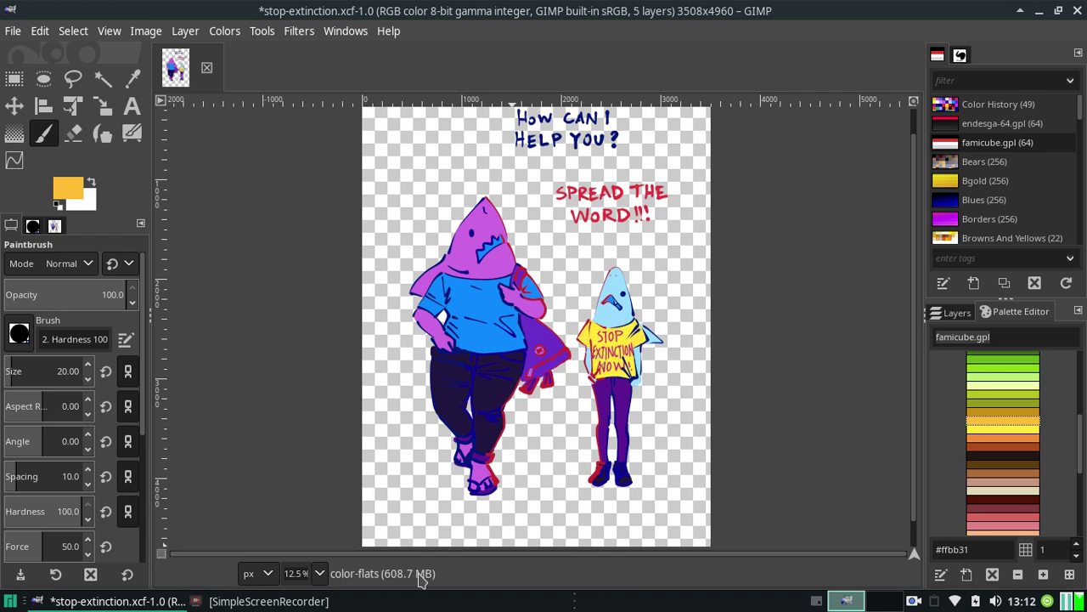
click(321, 574)
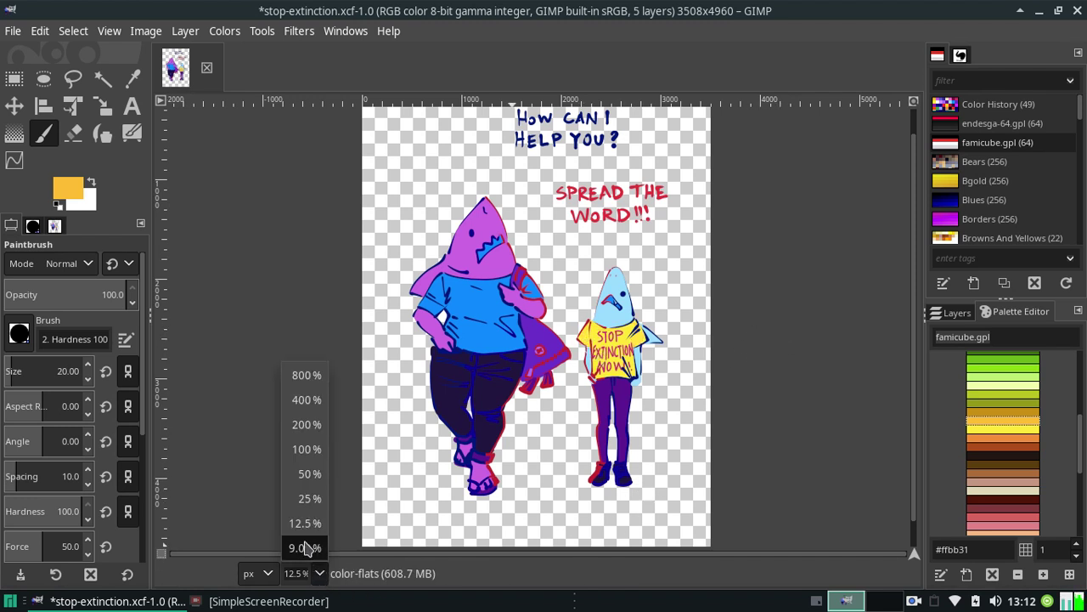
At 50% zoom, shade the shirt's left sleeve with #ffbb31
click(311, 476)
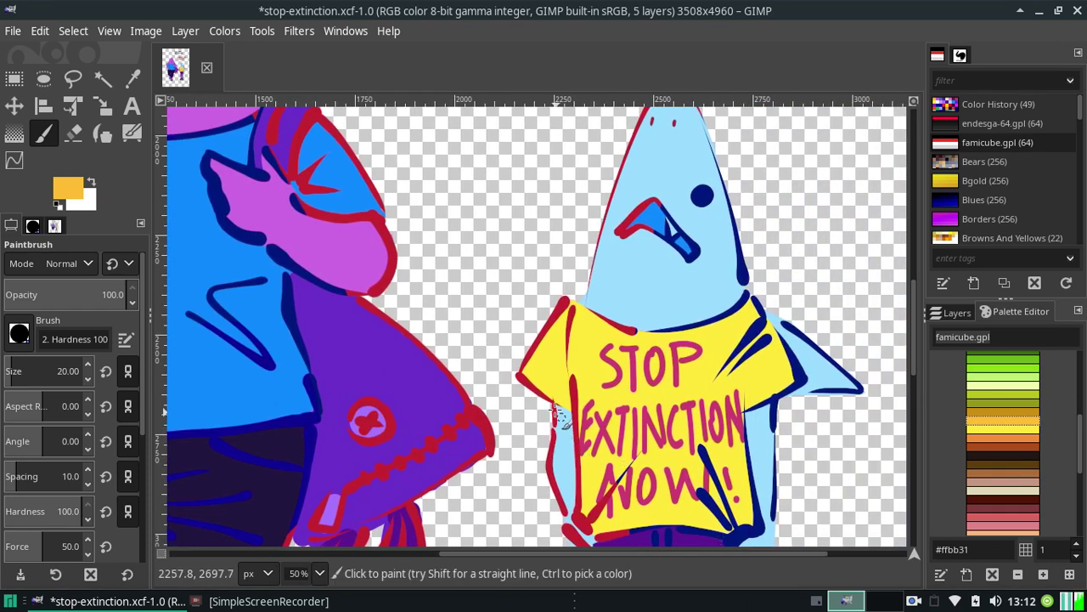
mouse_move(535, 380)
mouse_down()
mouse_move(551, 338)
mouse_move(557, 361)
mouse_up()
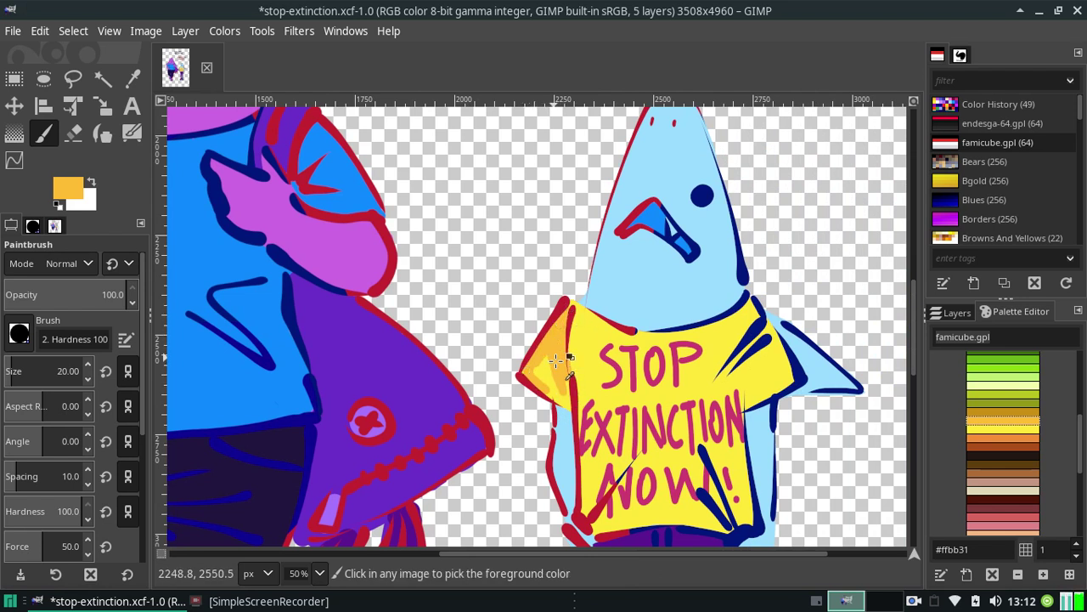
key(ctrl+z)
key(ctrl+z)
drag(558, 322, 568, 395)
drag(560, 349, 562, 384)
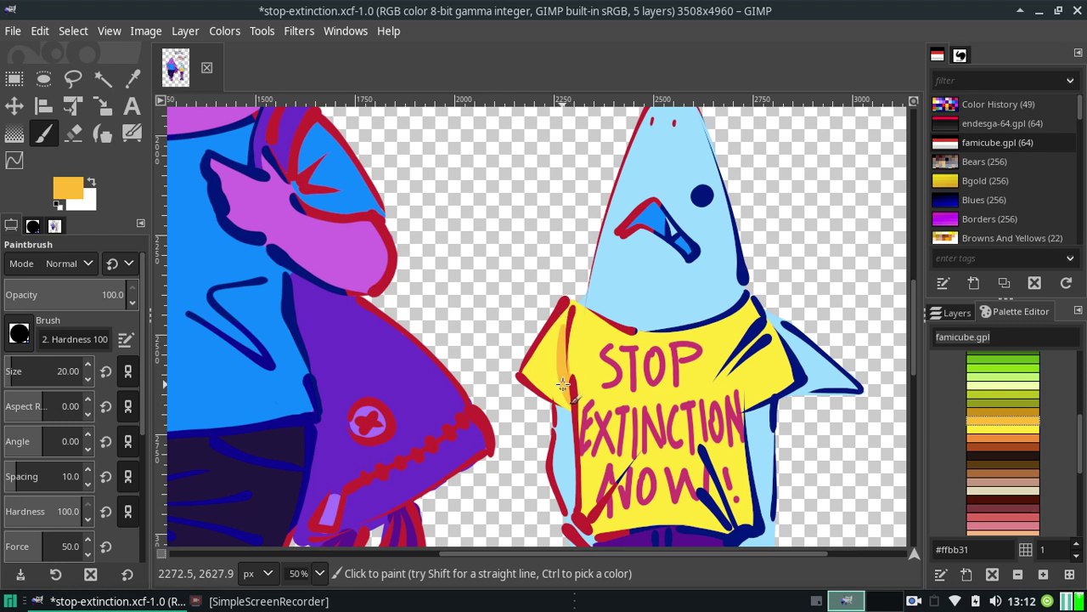
mouse_move(567, 313)
mouse_down()
mouse_move(528, 371)
mouse_move(530, 337)
mouse_move(544, 361)
mouse_move(527, 375)
mouse_move(540, 385)
mouse_up()
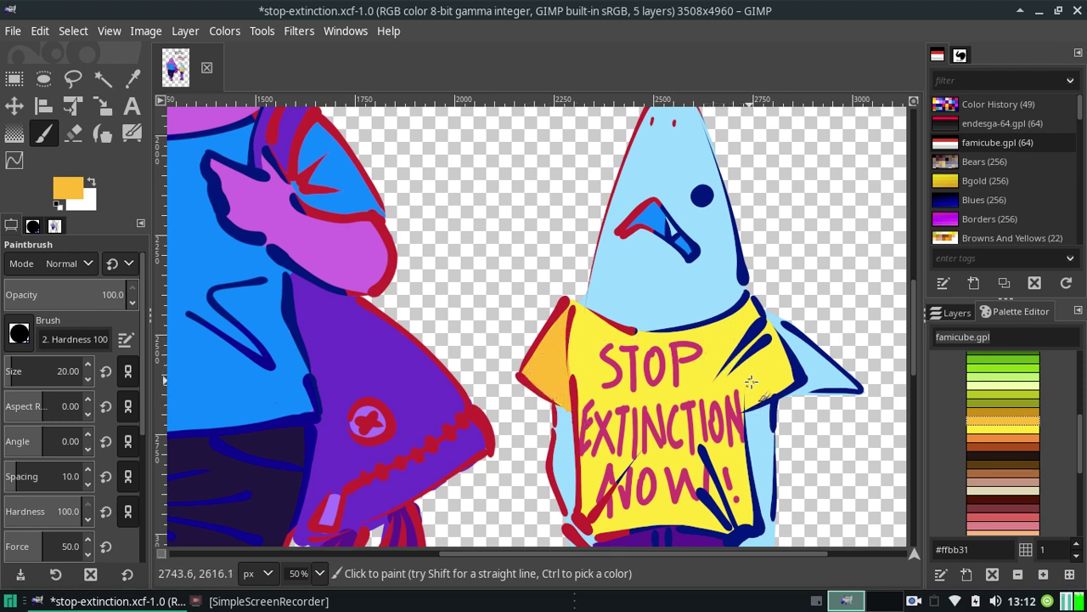
Shade the right sleeve and the gap near the shoulder with #ffbb31
mouse_move(744, 400)
mouse_down()
mouse_move(766, 329)
mouse_move(785, 370)
mouse_move(758, 395)
mouse_move(797, 379)
mouse_move(773, 390)
mouse_move(760, 374)
mouse_move(768, 352)
mouse_up()
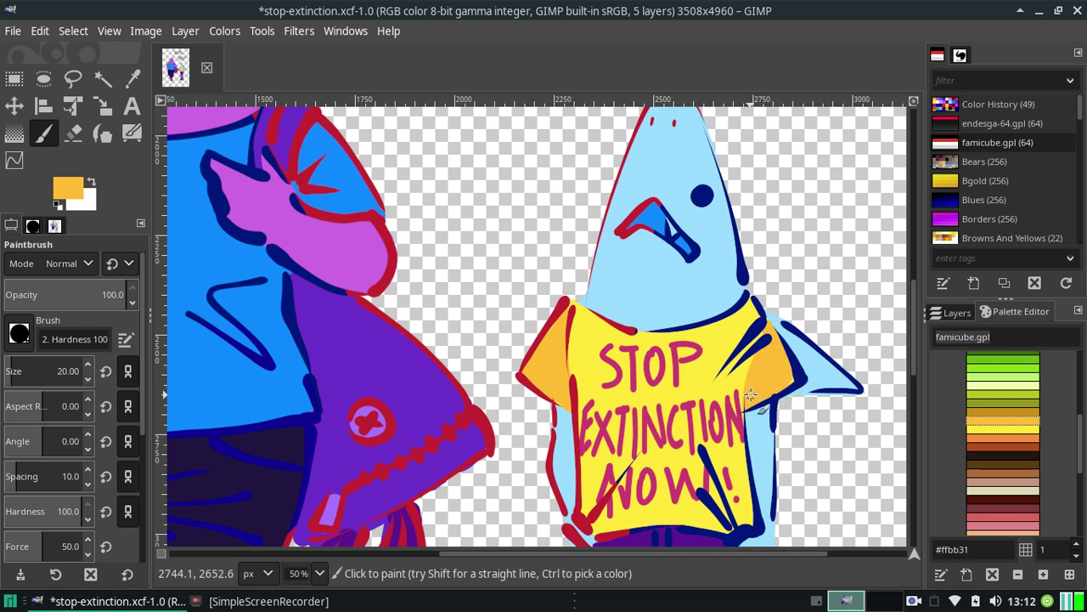
drag(791, 369, 762, 364)
drag(764, 327, 747, 393)
key(ctrl)
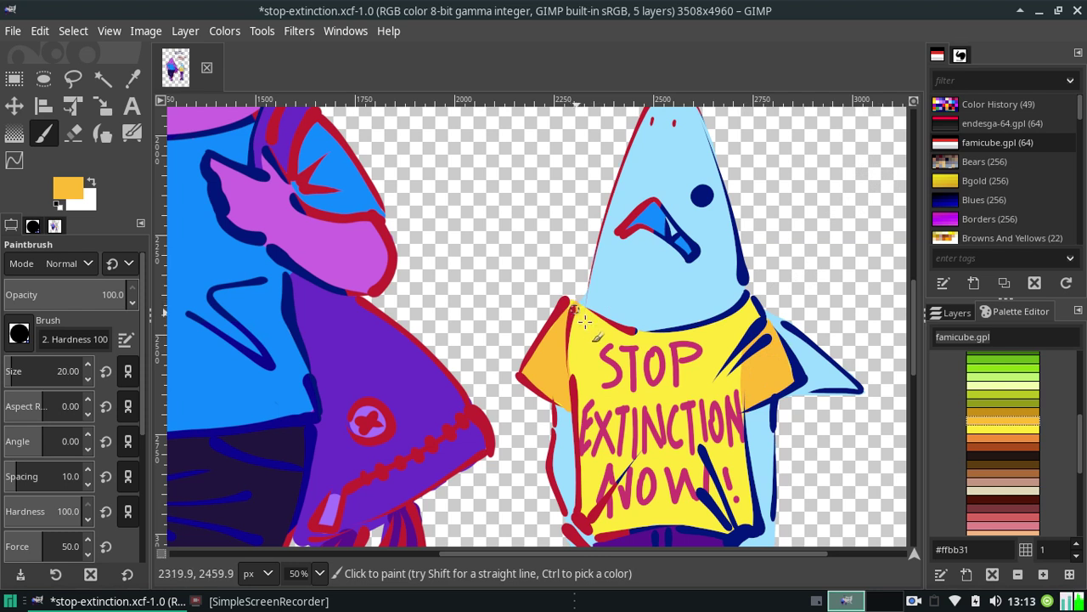
Add orange-yellow shading along the shirt's edge with a sampled colour, after undoing a collar overpaint
drag(584, 320, 680, 318)
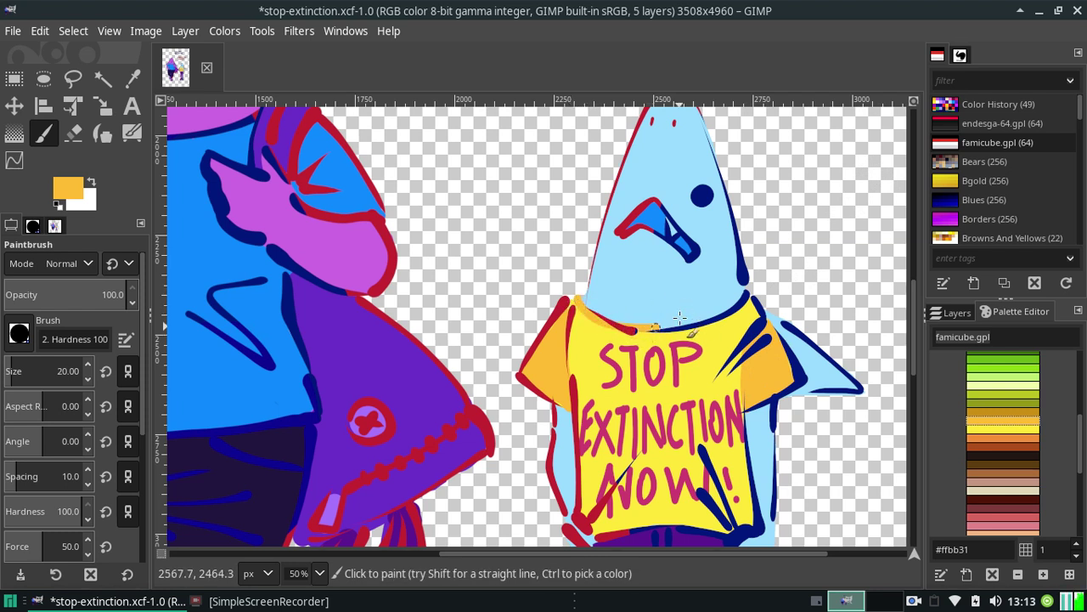
key(ctrl+z)
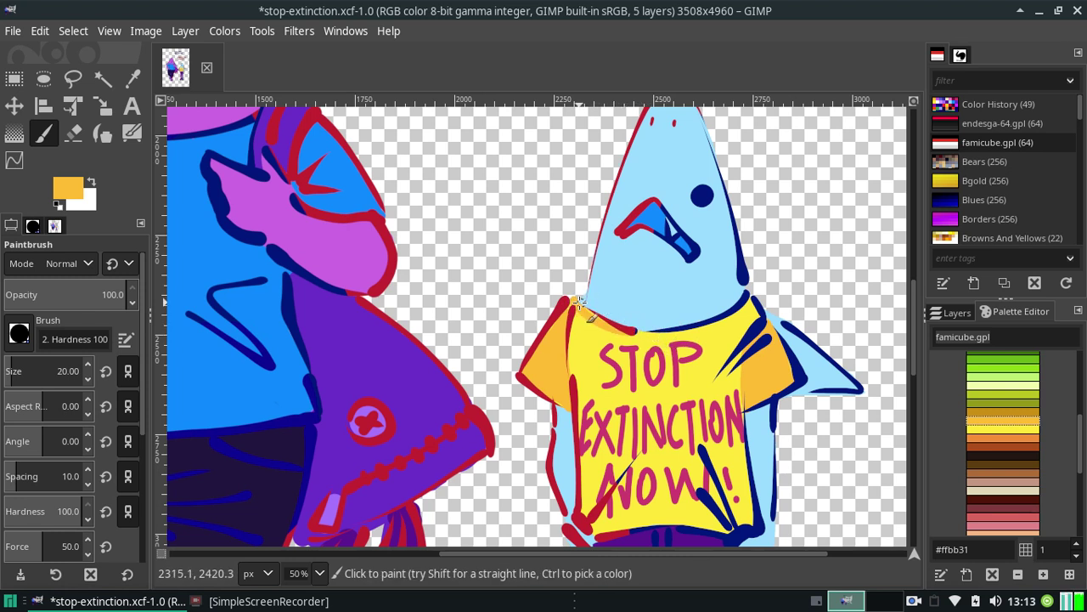
key(ctrl)
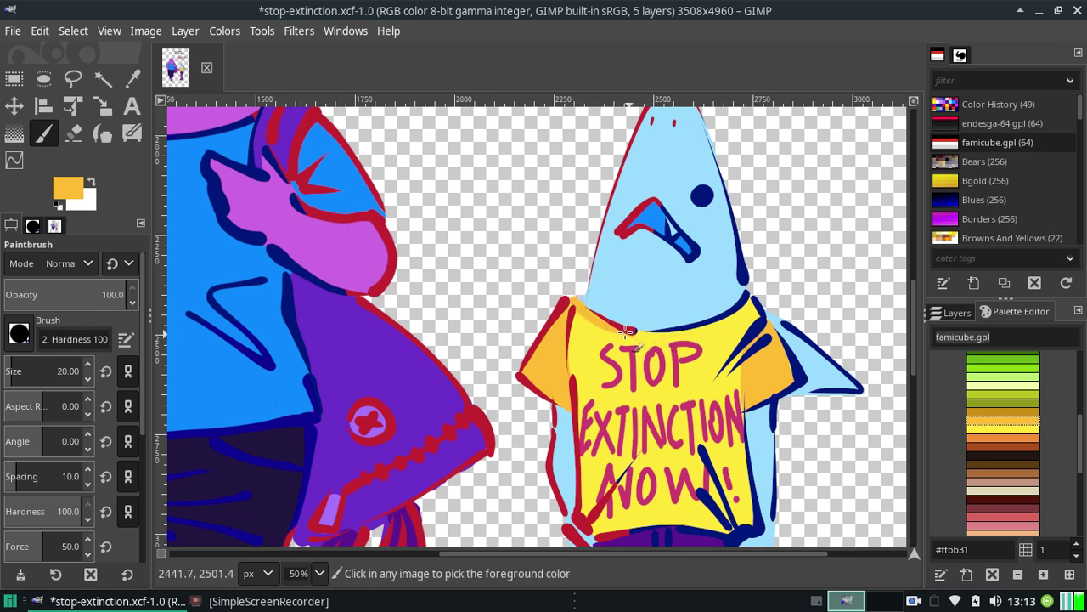
mouse_move(626, 331)
mouse_down()
mouse_move(749, 303)
mouse_move(702, 321)
mouse_up()
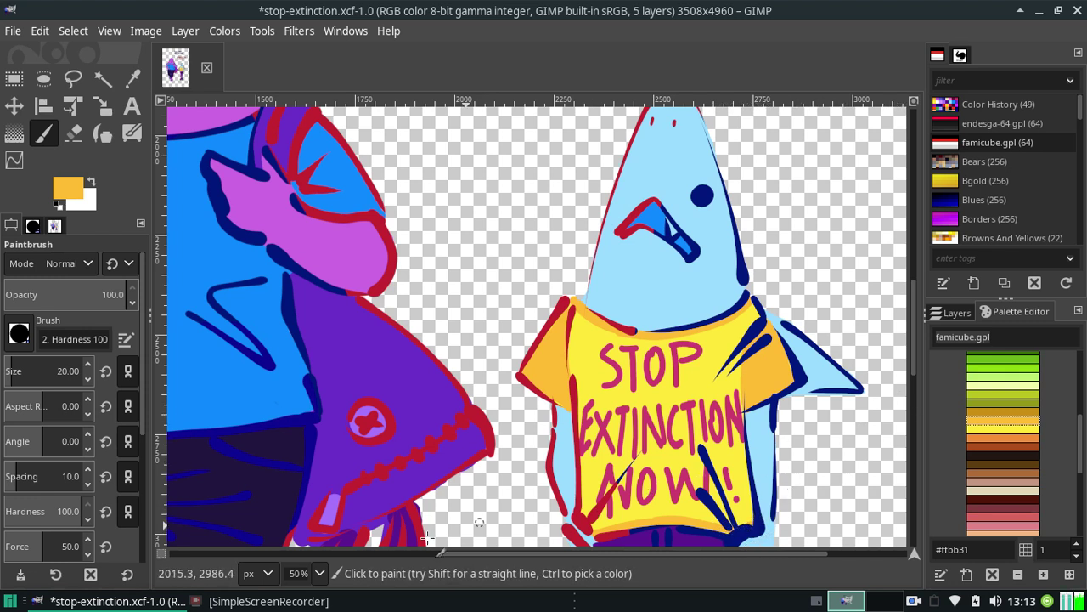
click(320, 573)
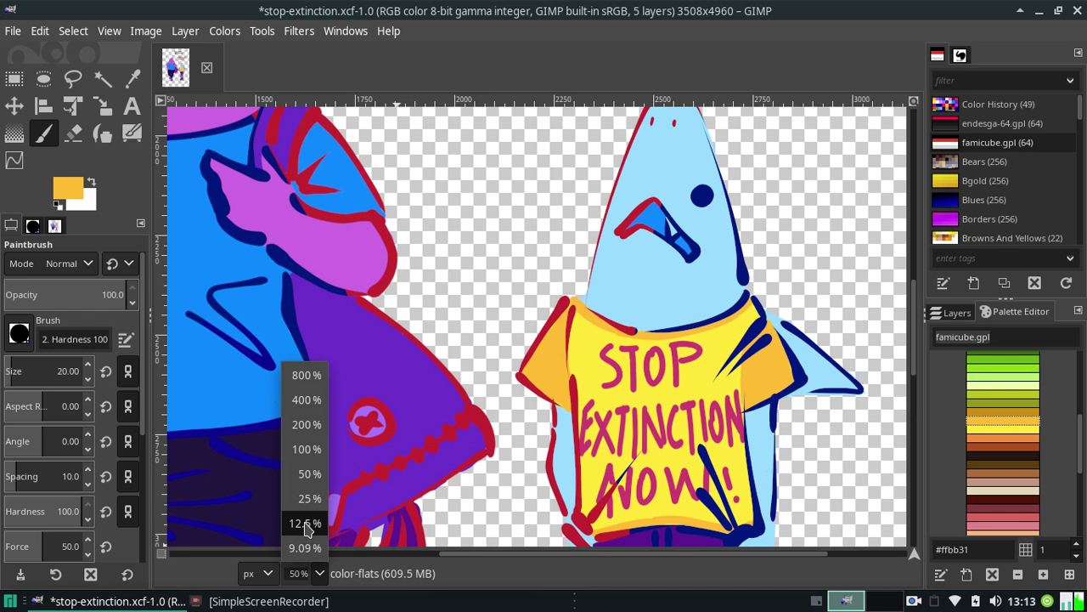
Zoom to 12.5%, merge Layer #1 down into color-flats, and save as stop-extinction.xcf
click(306, 524)
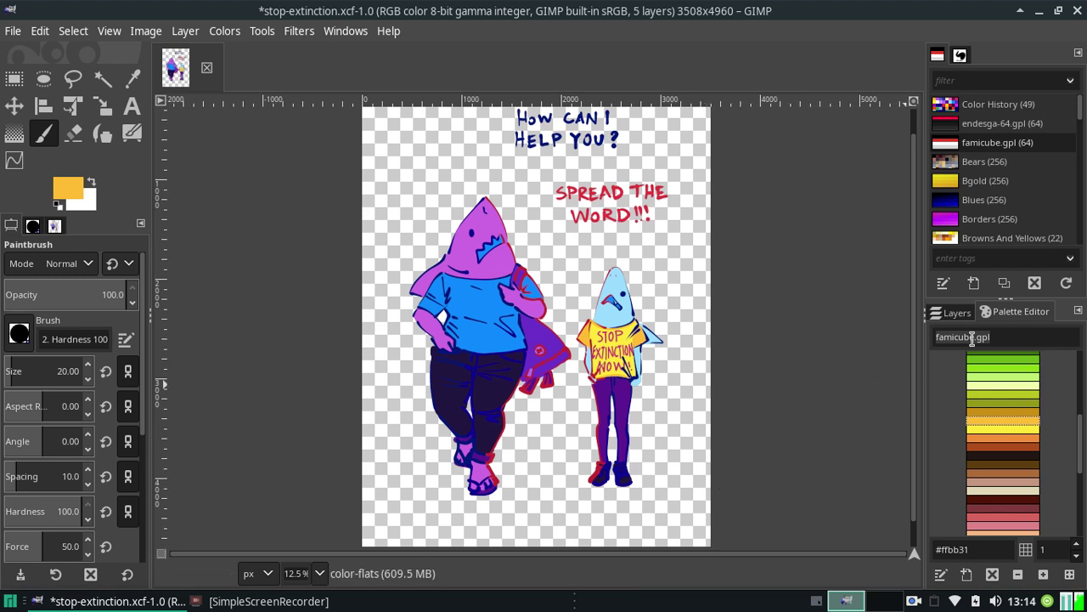
click(955, 313)
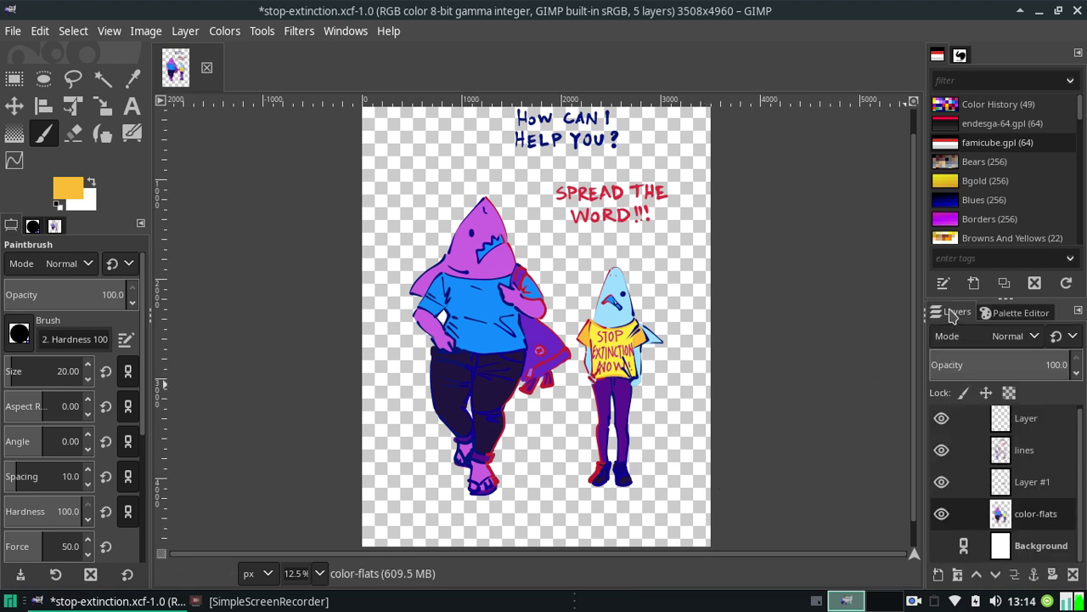
click(1020, 484)
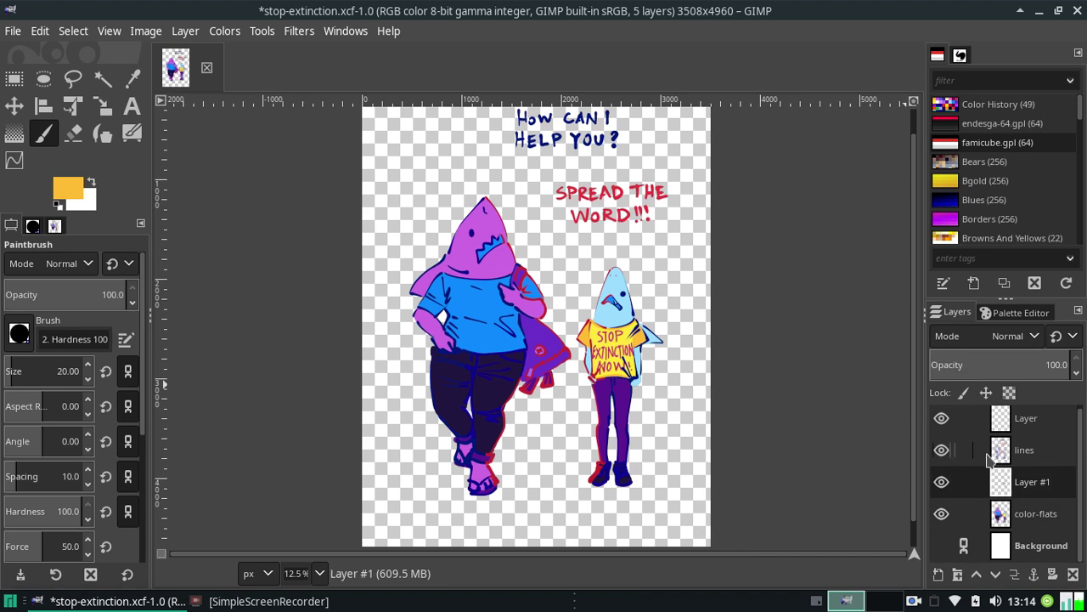
click(148, 32)
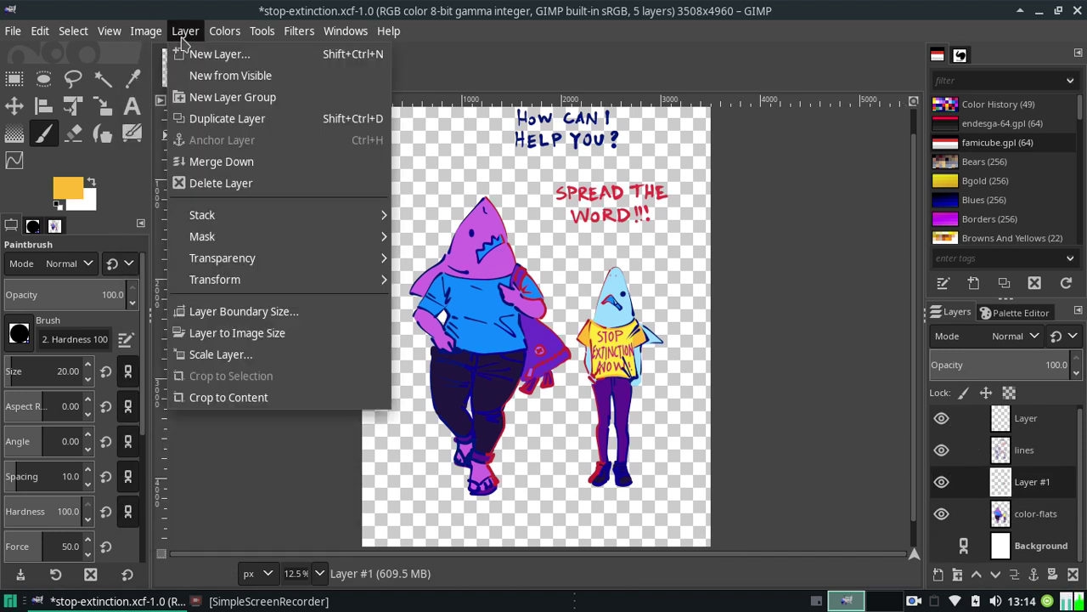
click(206, 162)
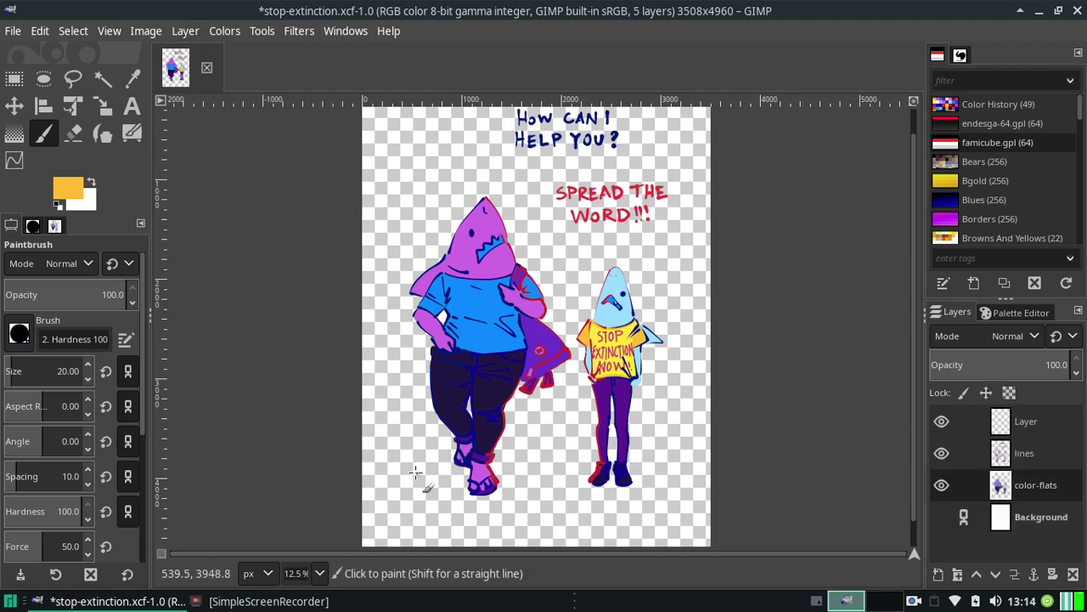
key(ctrl+s)
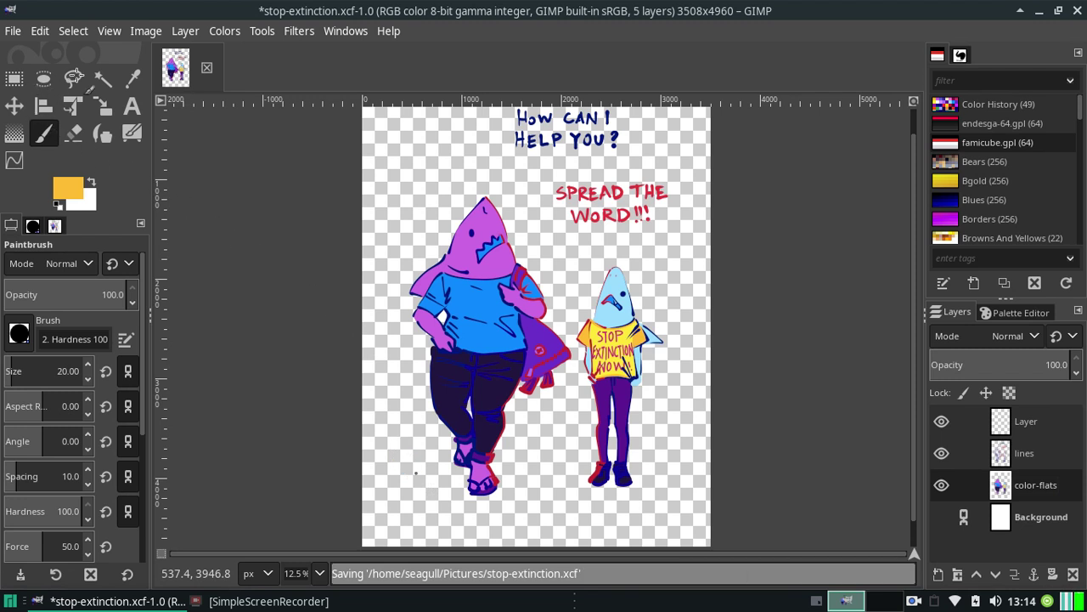
click(74, 78)
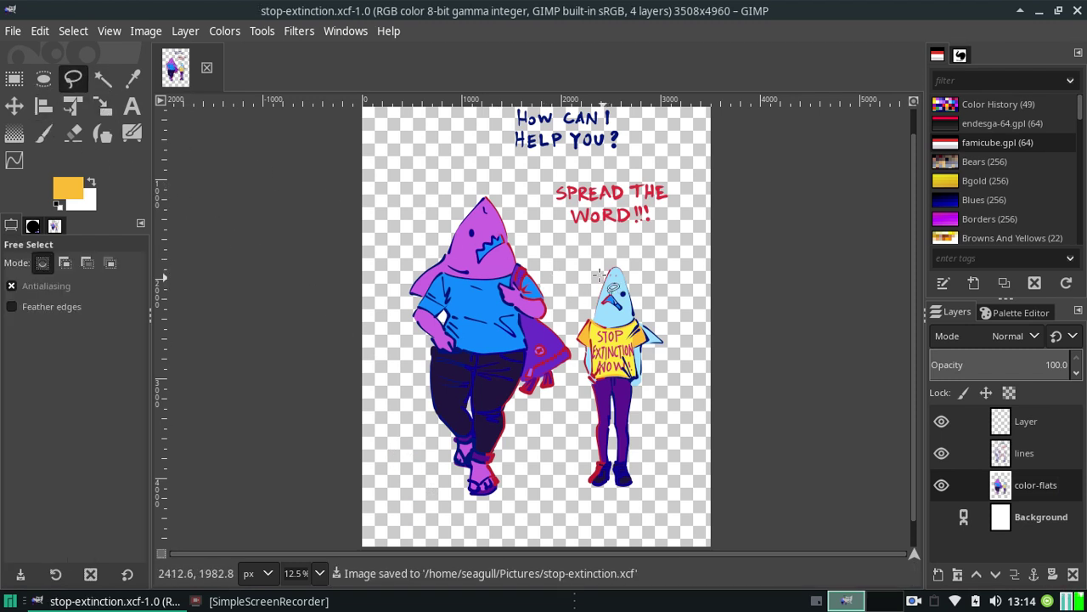
Freehand-select the small shark and try a Color Temperature intended value of 2171
mouse_move(579, 301)
mouse_down()
mouse_move(627, 508)
mouse_move(574, 372)
mouse_move(569, 270)
mouse_up()
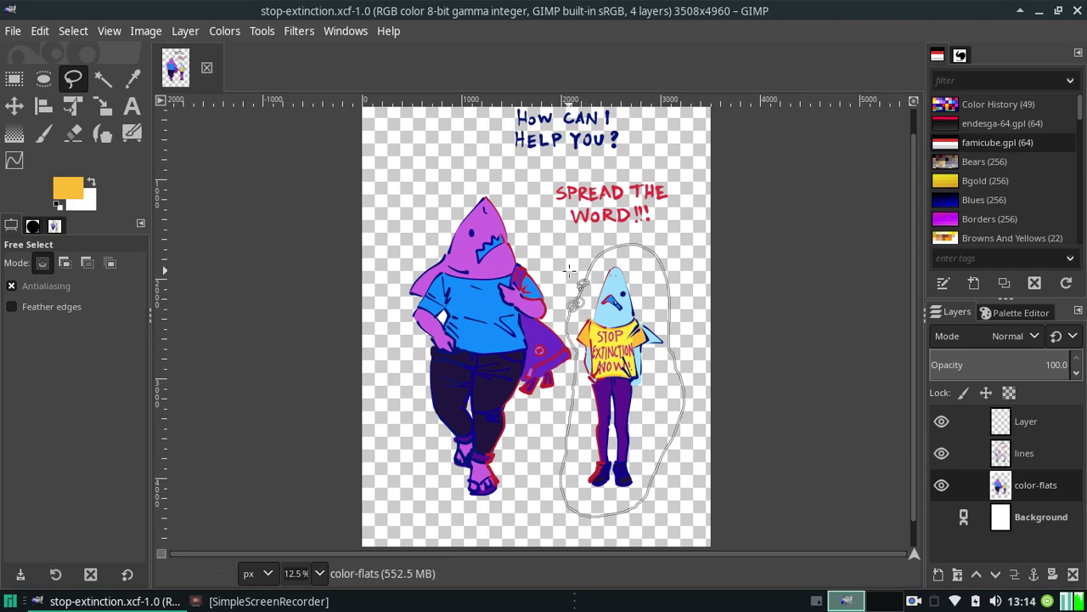
key(Return)
click(225, 32)
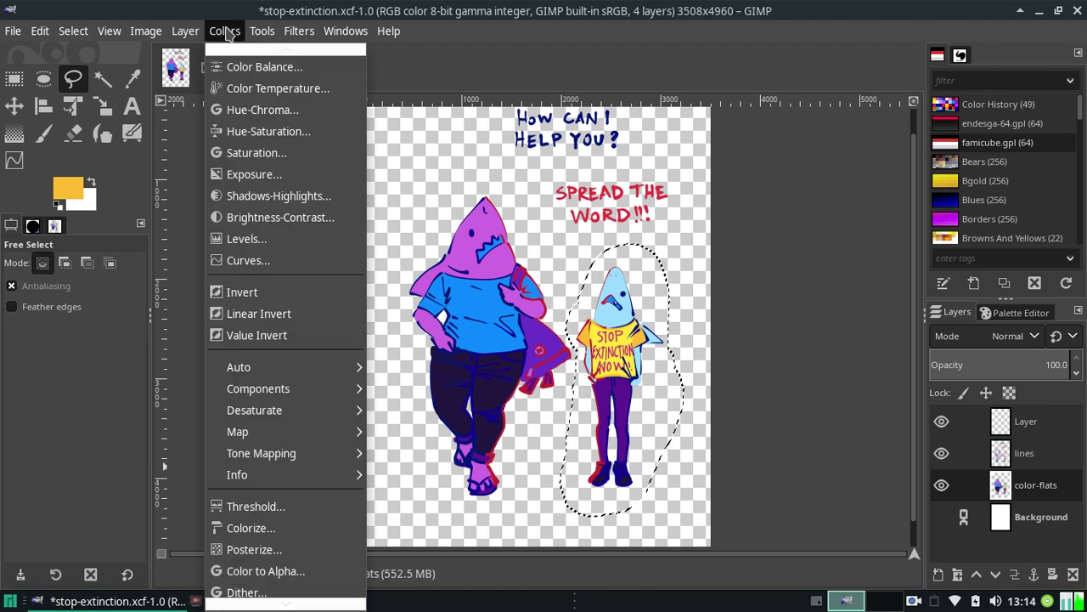
click(263, 88)
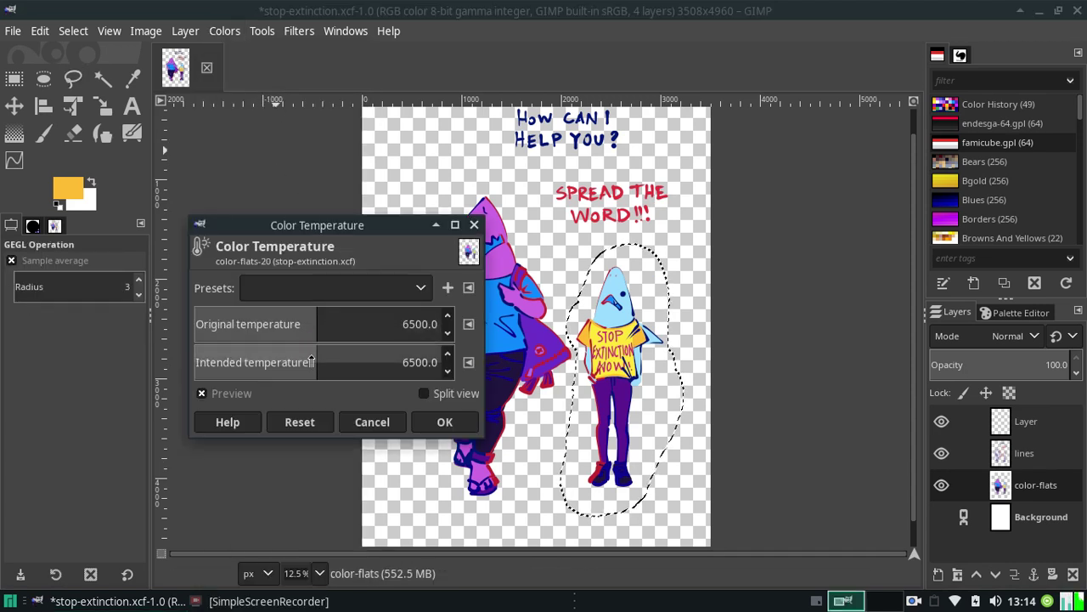
mouse_move(318, 365)
mouse_down()
mouse_move(252, 364)
mouse_move(117, 396)
mouse_up()
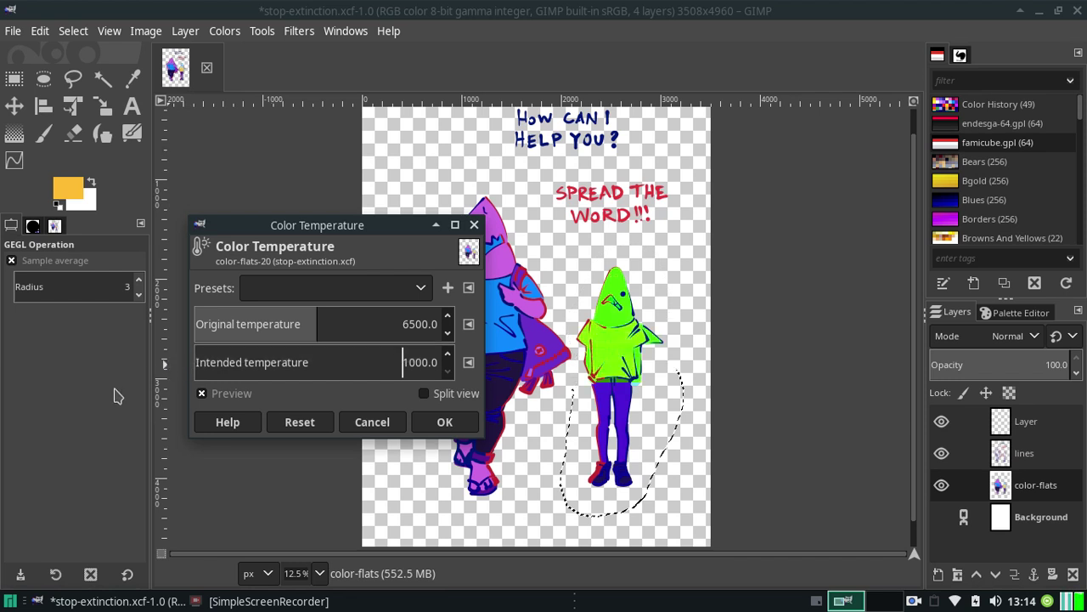
click(219, 360)
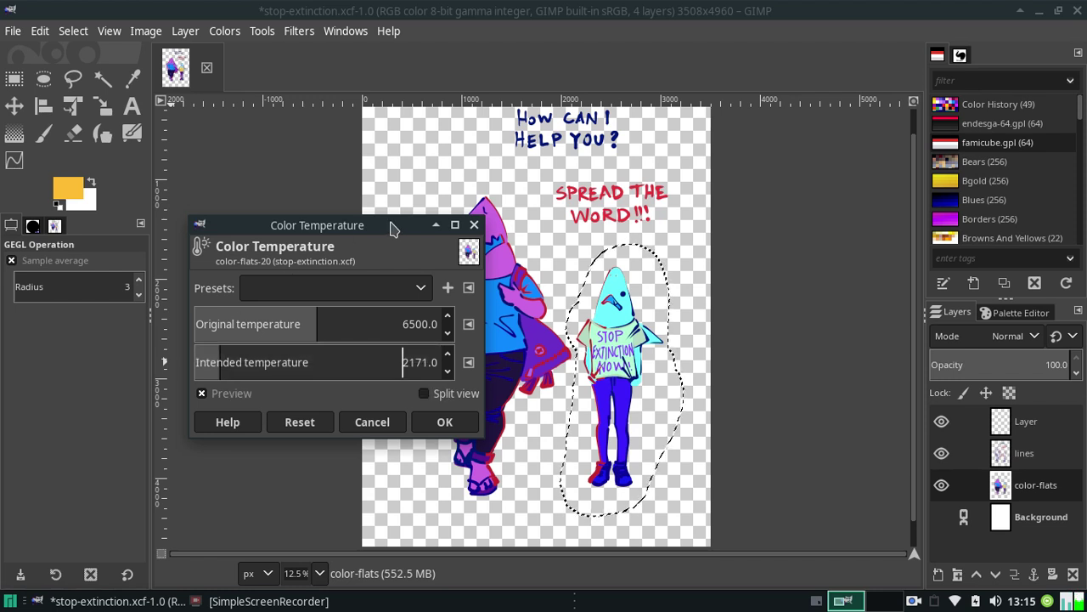
Try intended temperatures 3235.5, 2348.4, 1780.6, 8912.9 and 11716.1, then reset to 6500
drag(392, 228, 284, 263)
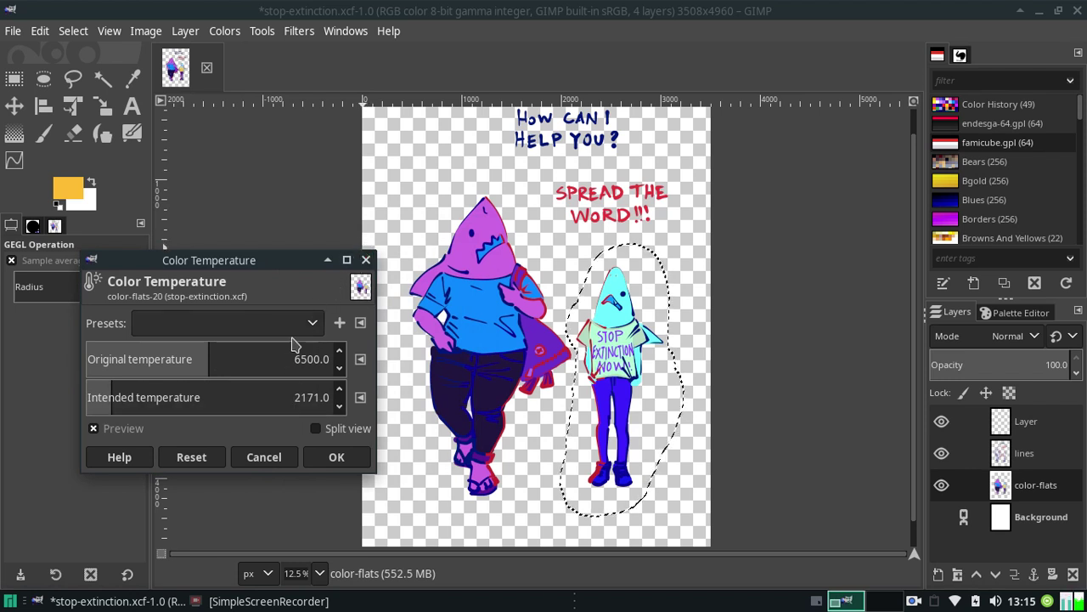
click(137, 406)
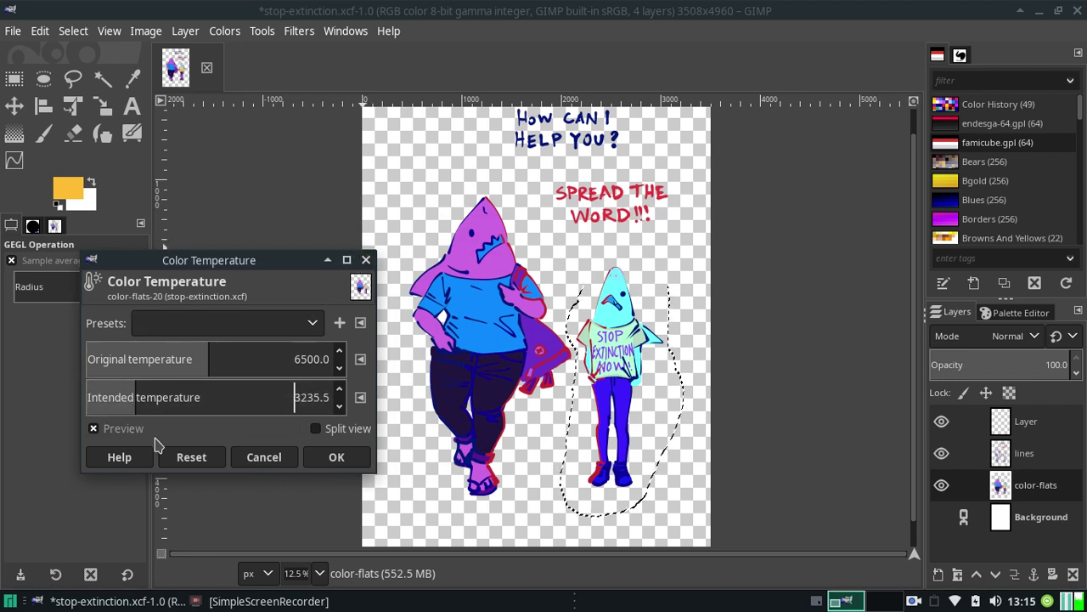
click(117, 394)
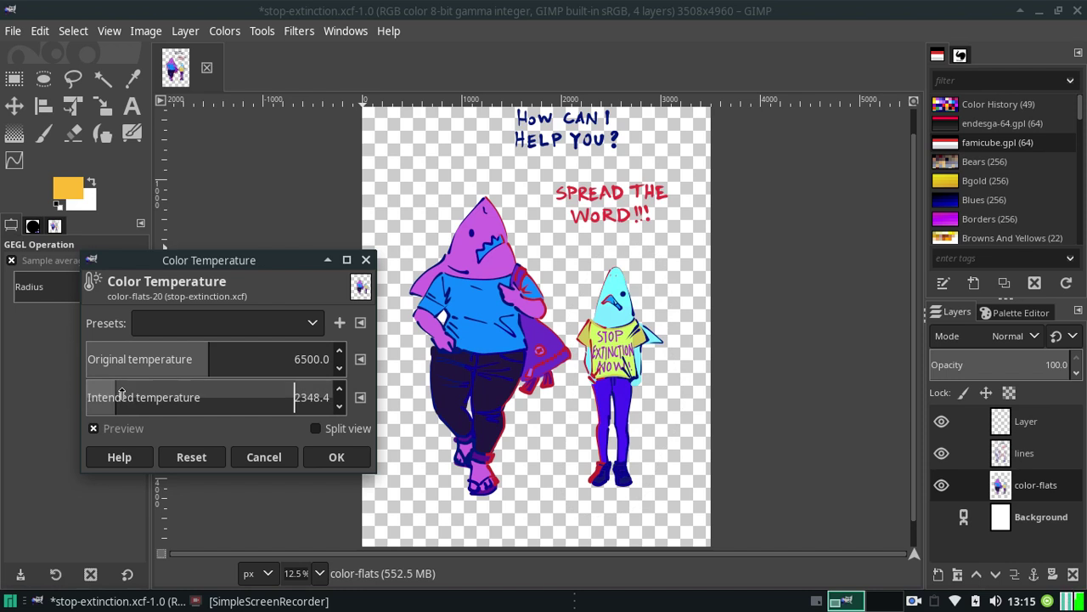
click(103, 393)
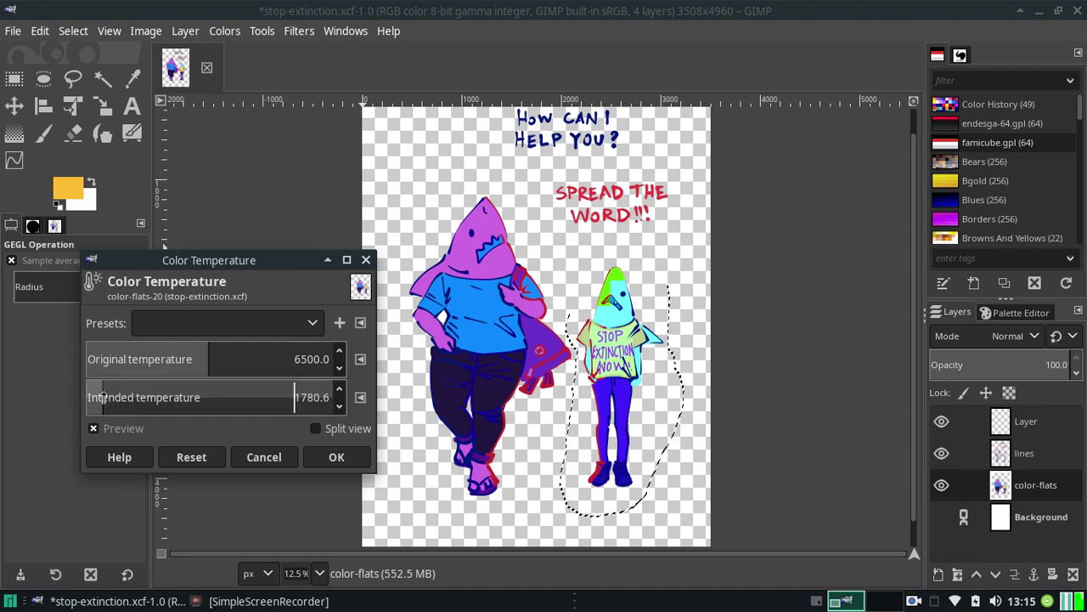
click(264, 396)
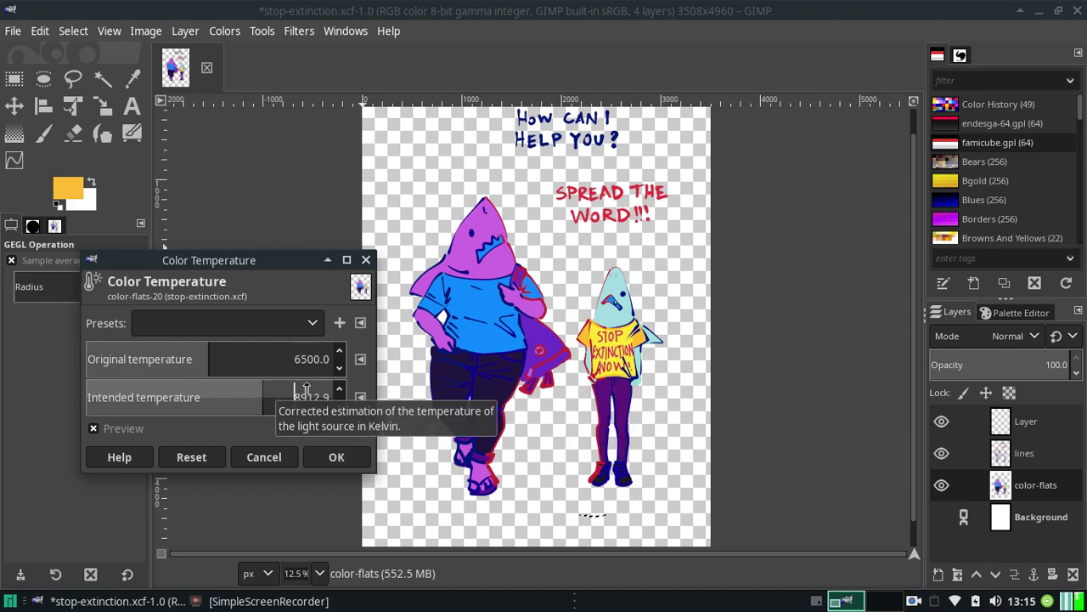
drag(306, 388, 343, 397)
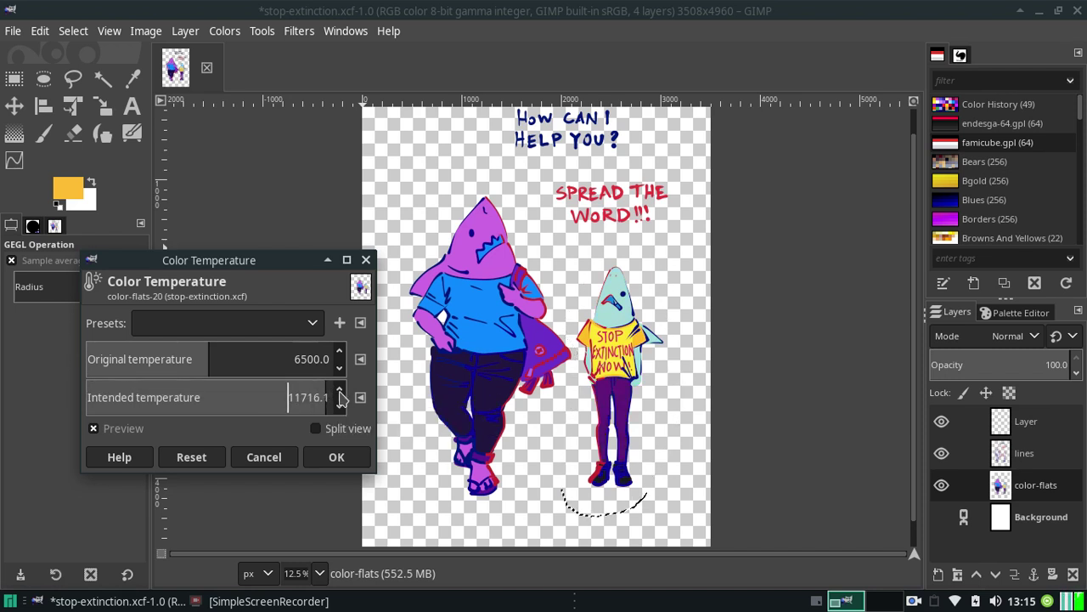
drag(336, 399, 119, 401)
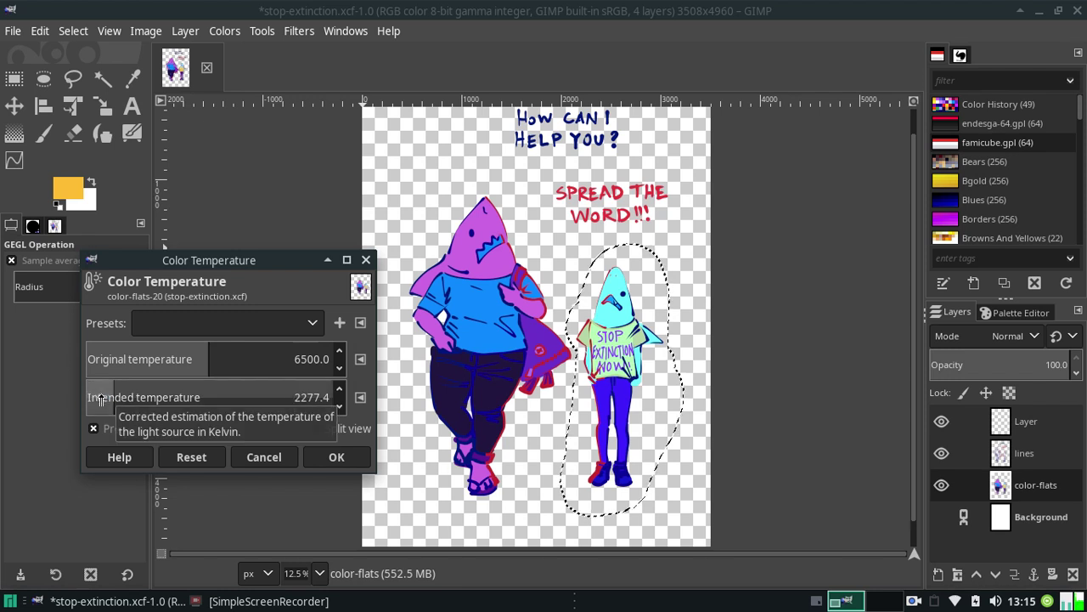
click(189, 456)
Discard the temperature change, then try Color Balance Cyan–Red at -100, reset it, and close without applying
click(295, 458)
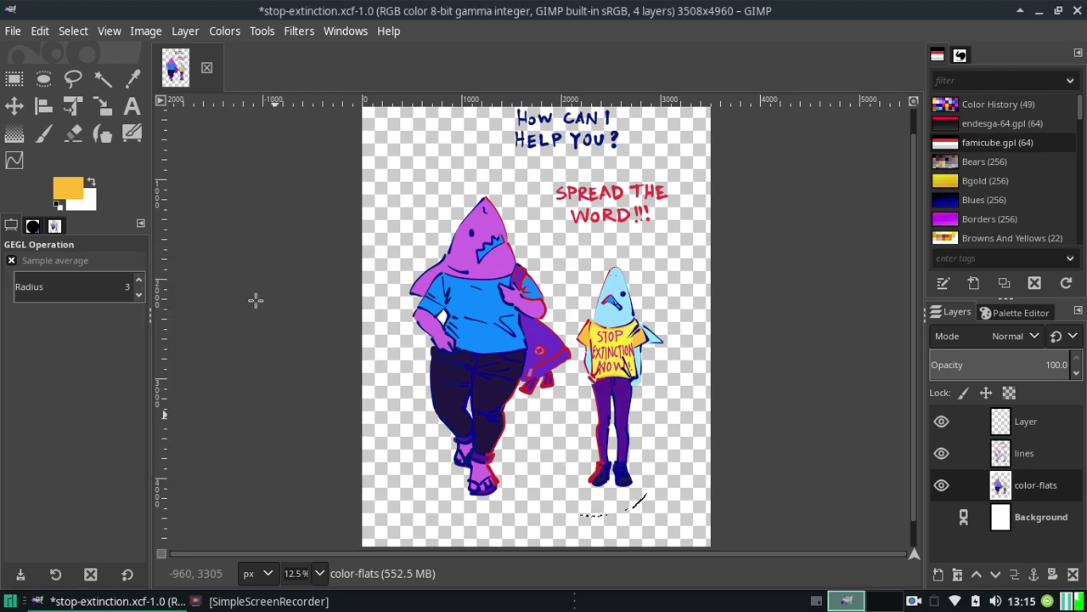
click(183, 32)
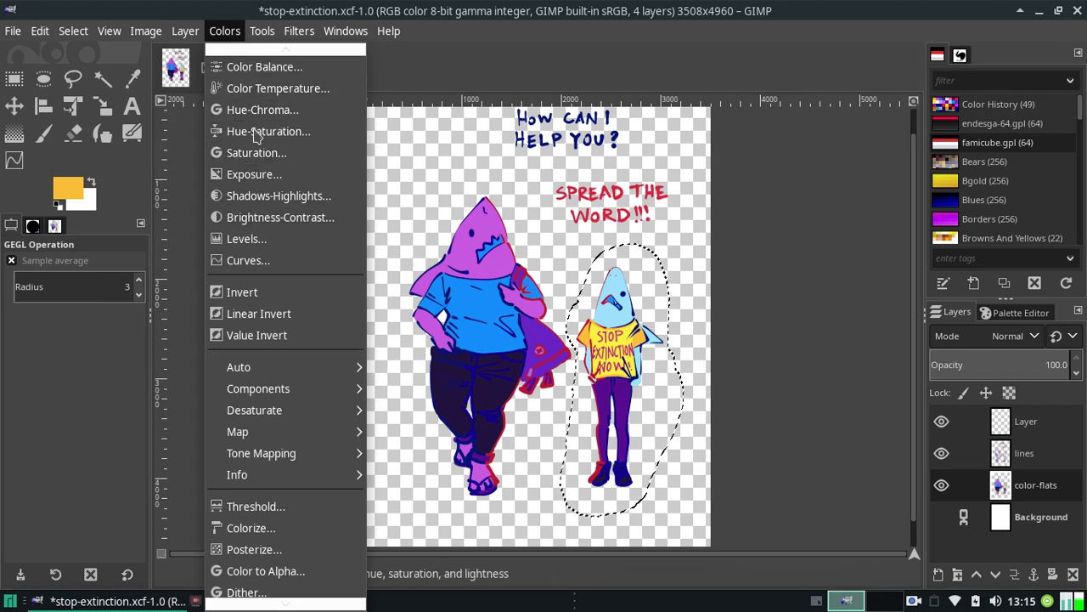
click(259, 75)
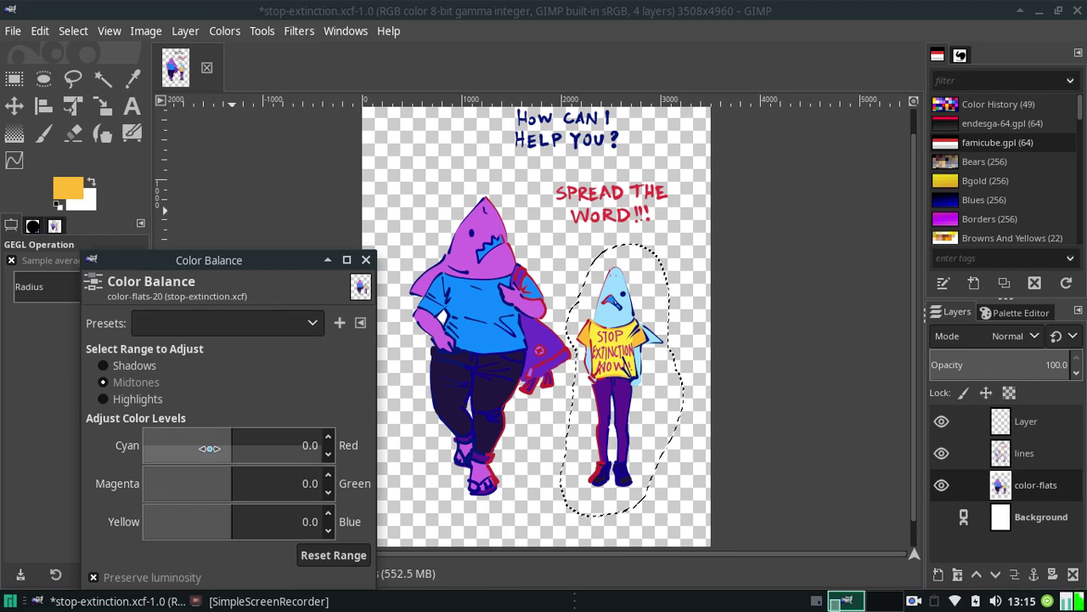
drag(147, 442, 141, 444)
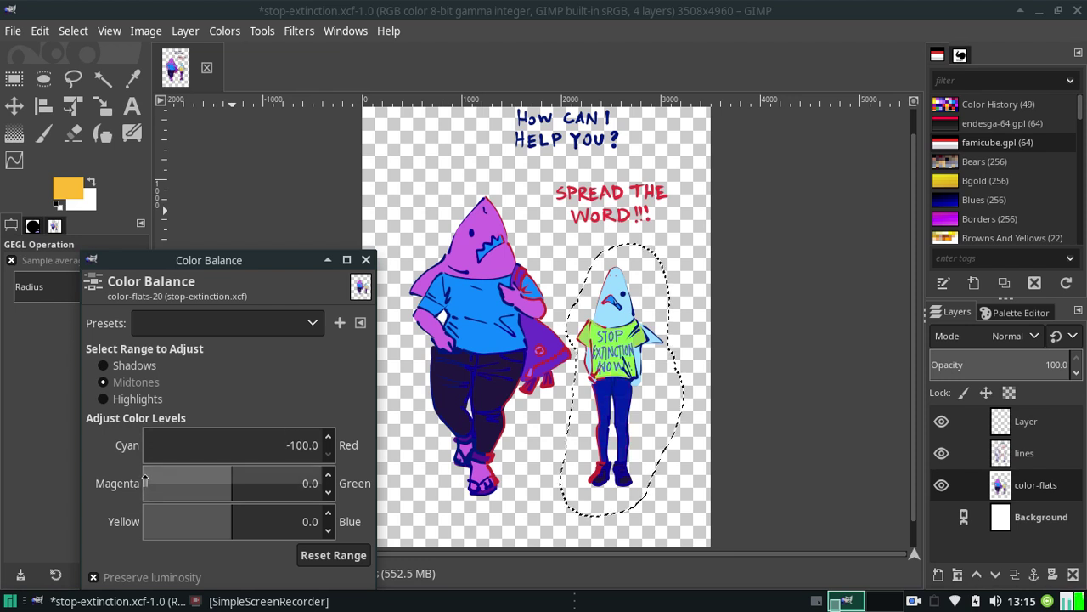
click(305, 557)
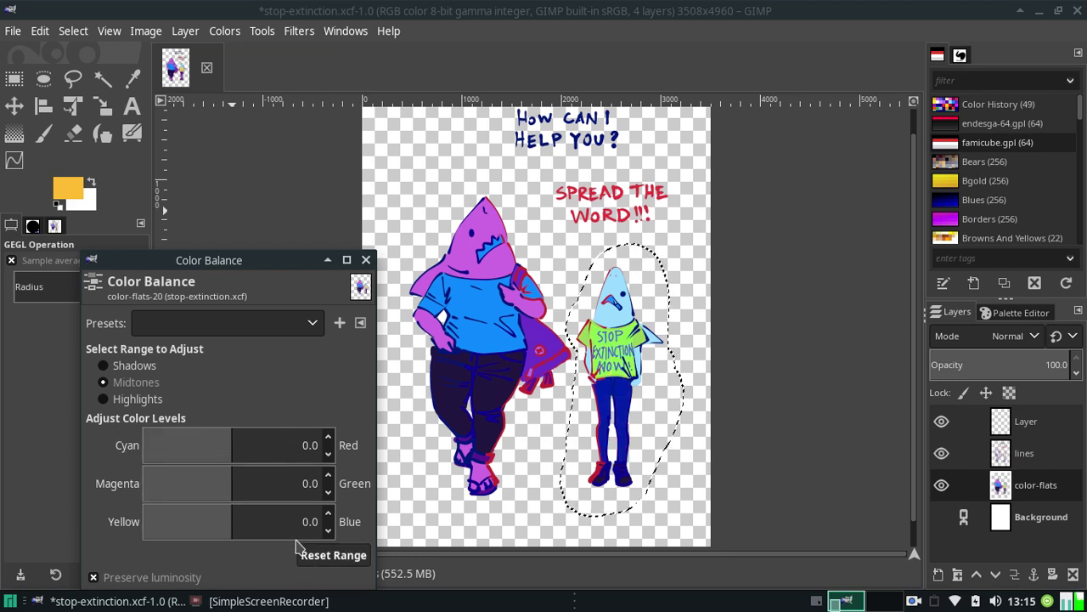
click(366, 259)
click(226, 31)
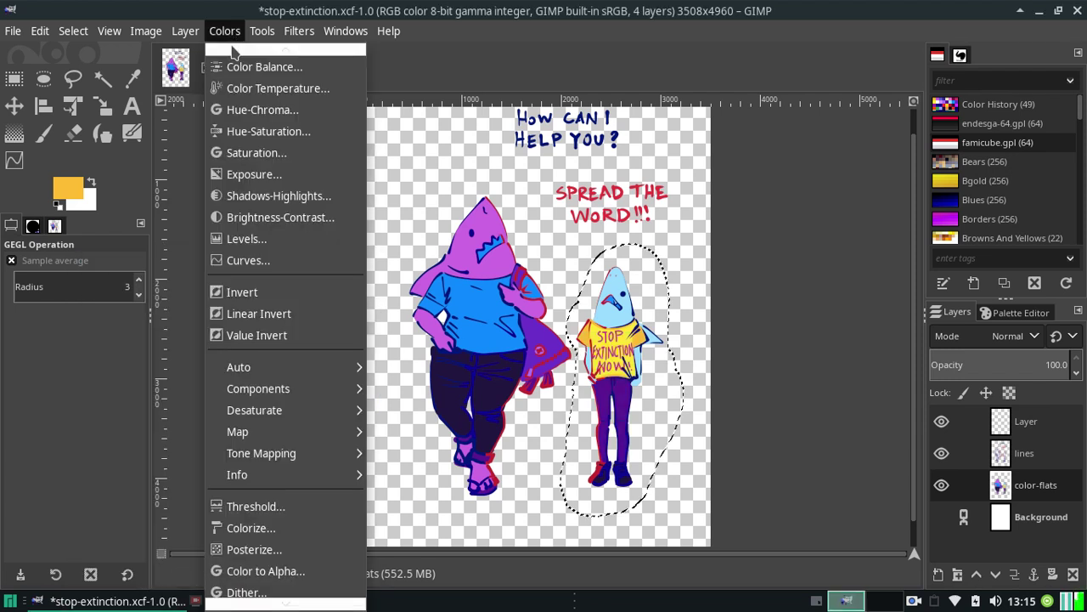
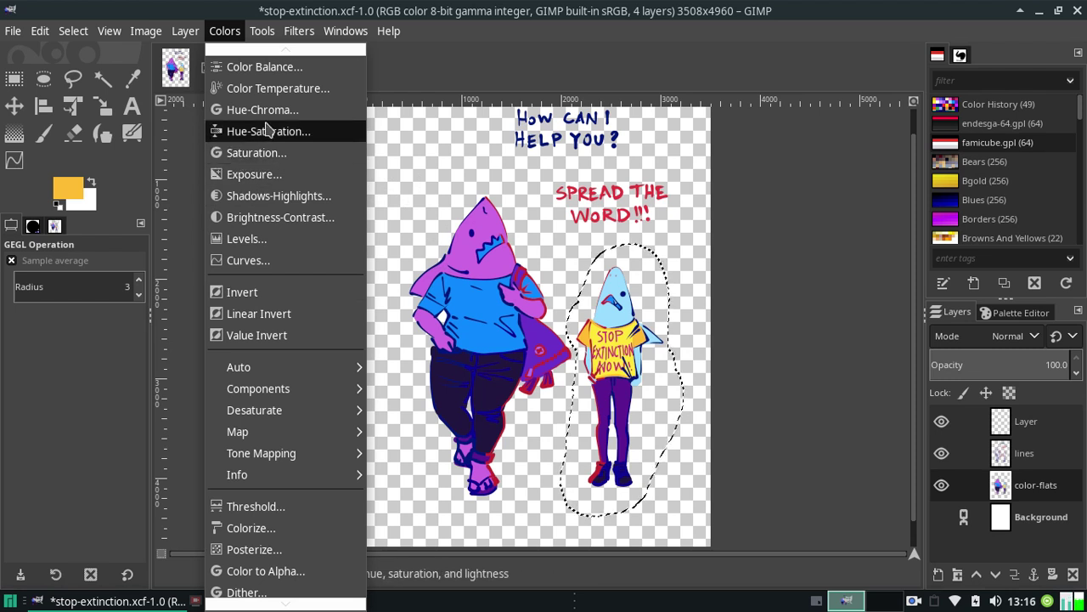
Try the Color Balance and Saturation adjustments, closing both without changes
click(281, 68)
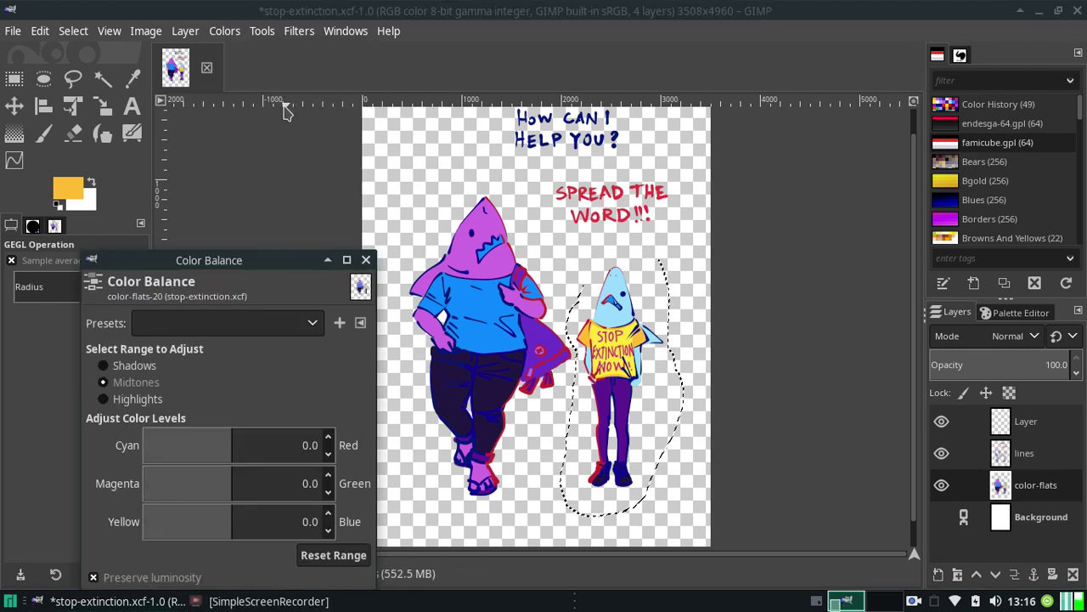
drag(245, 260, 240, 148)
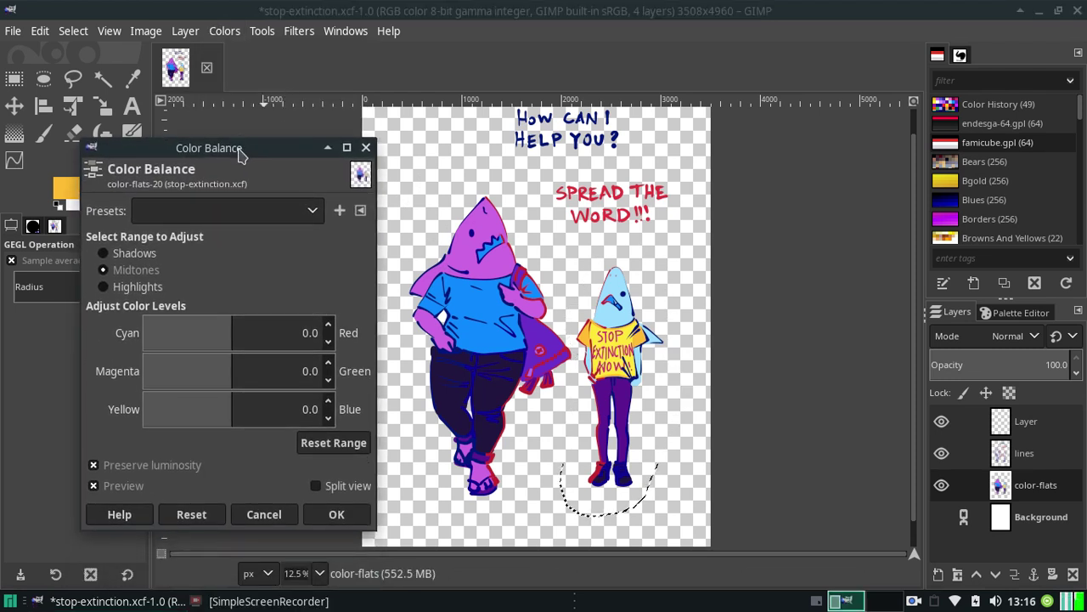
click(366, 148)
click(227, 30)
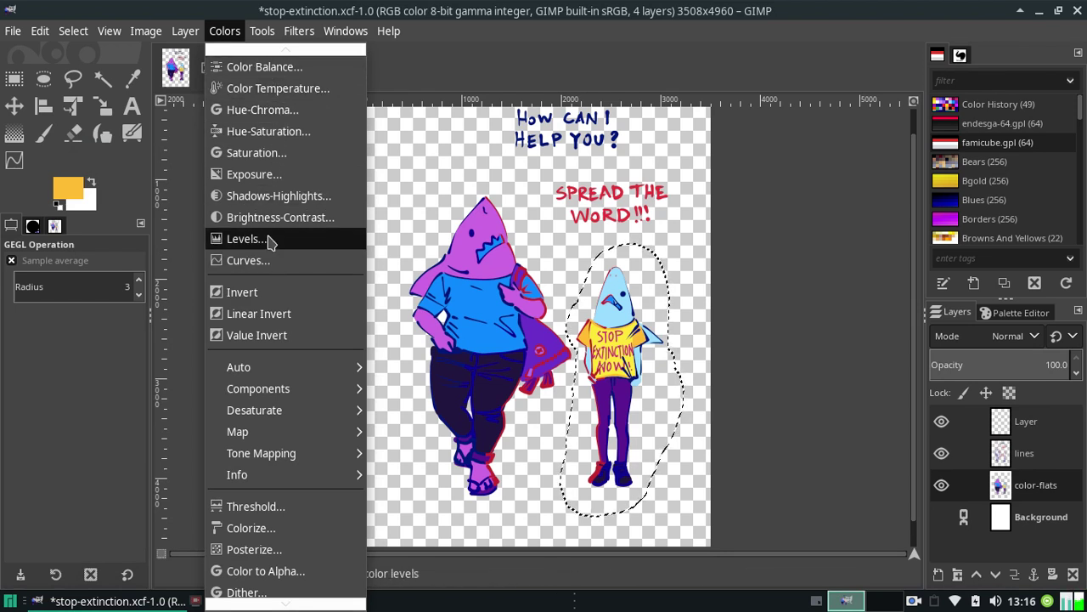
click(268, 158)
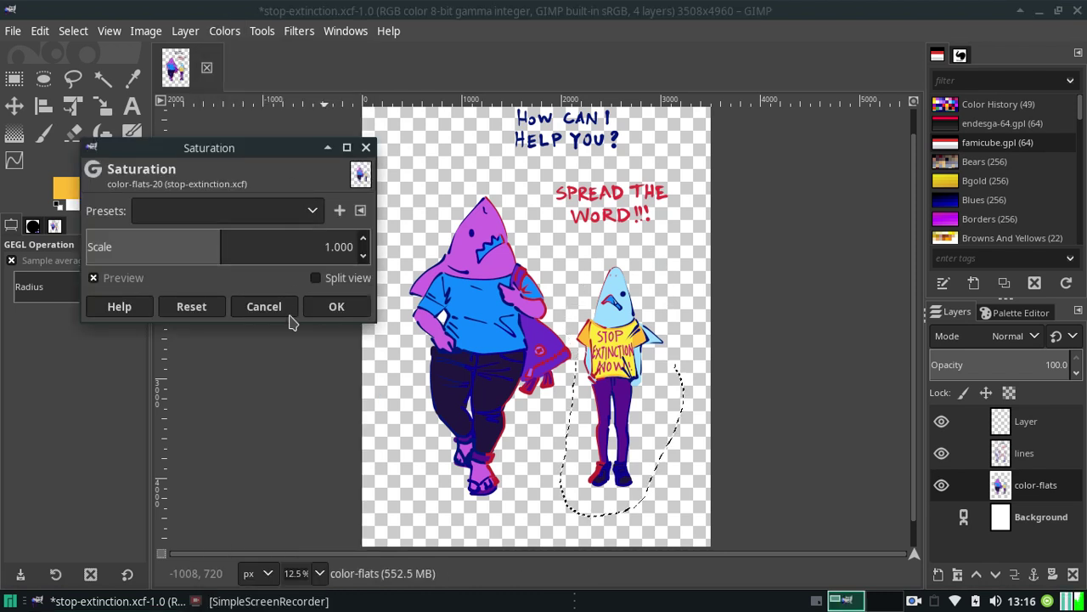
click(235, 32)
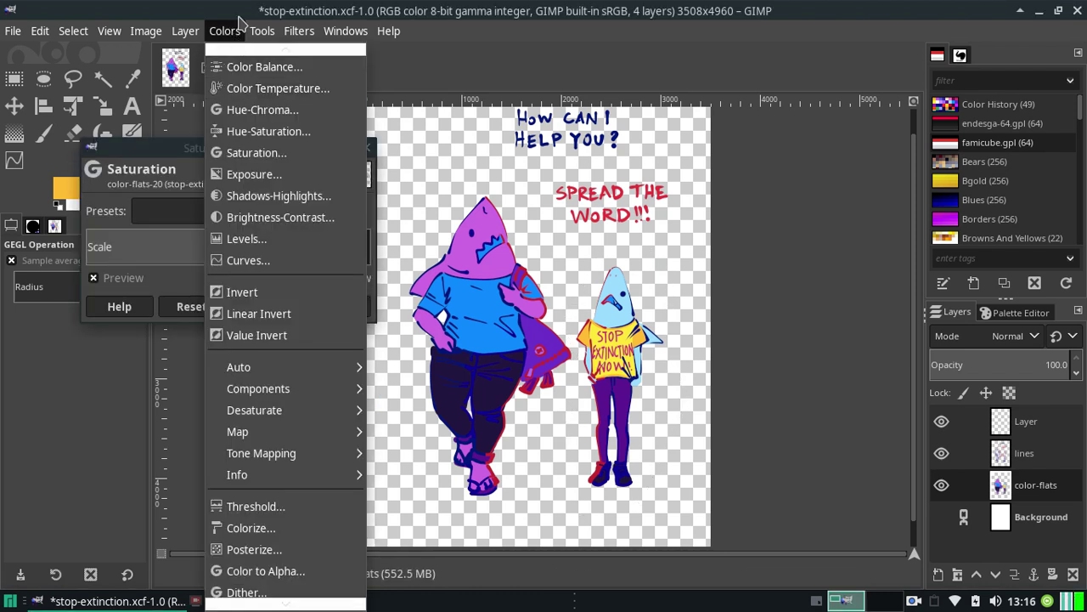
click(236, 31)
click(288, 304)
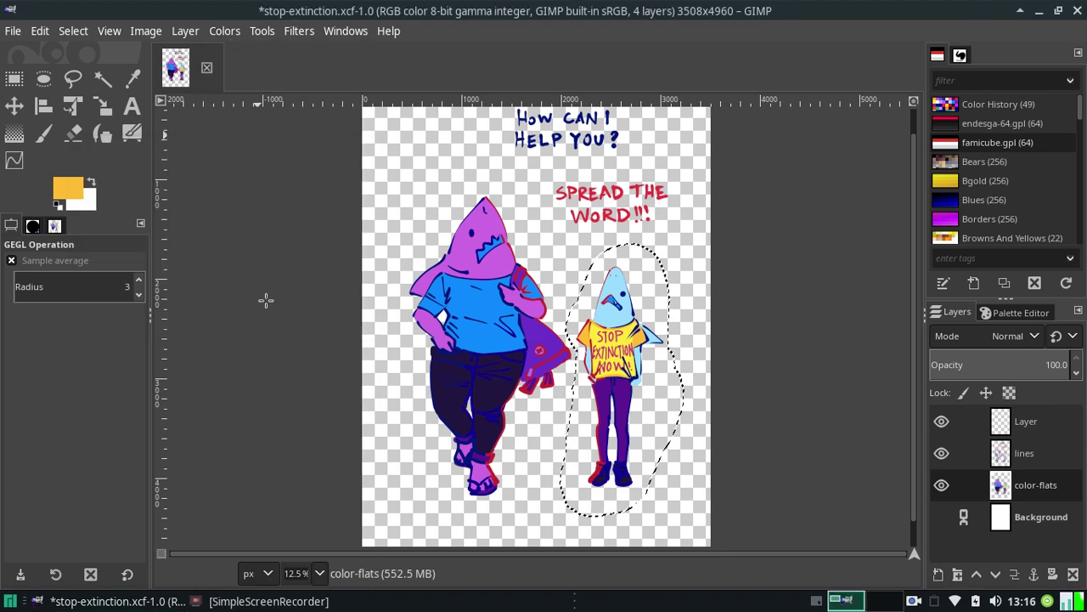
Try the Color Temperature adjustment and close it unchanged
click(224, 31)
click(260, 88)
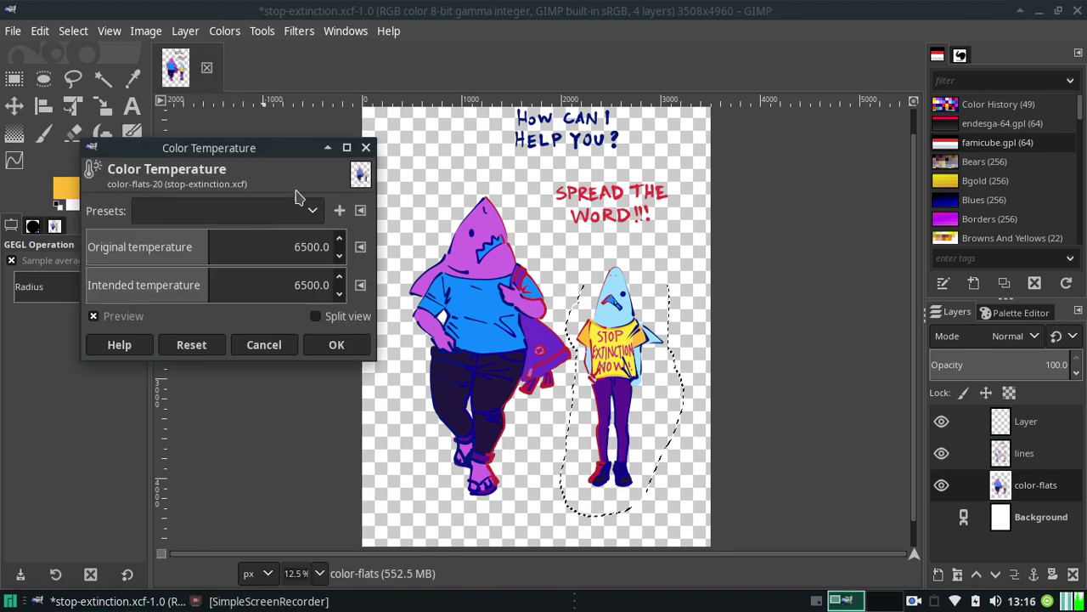
click(367, 146)
click(225, 30)
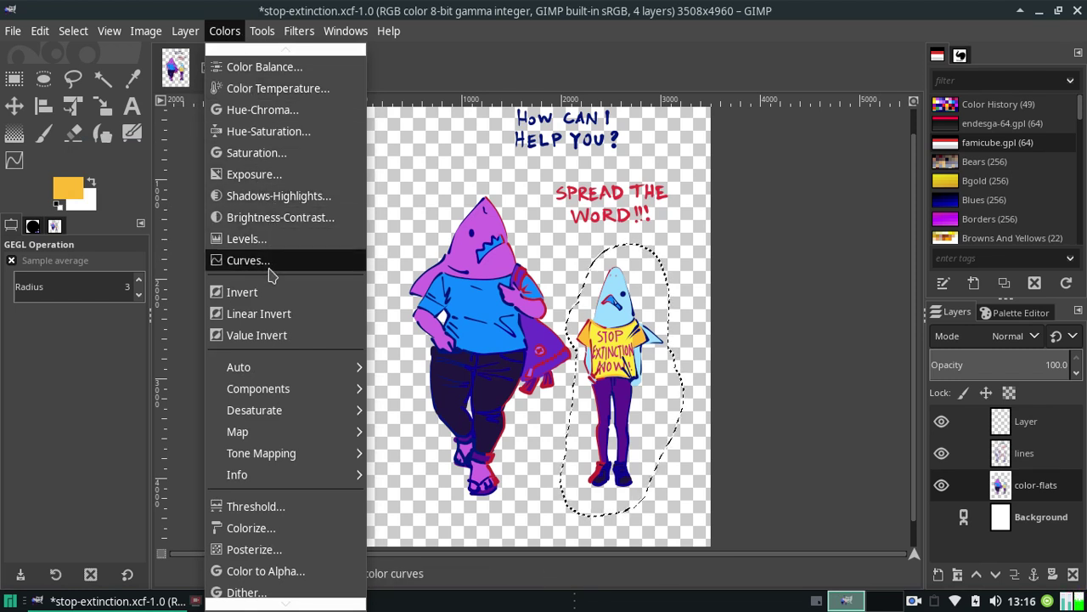
In Hue-Saturation, limit to yellows and shift the Y hue to -64.8, turning the shirt crimson
click(254, 132)
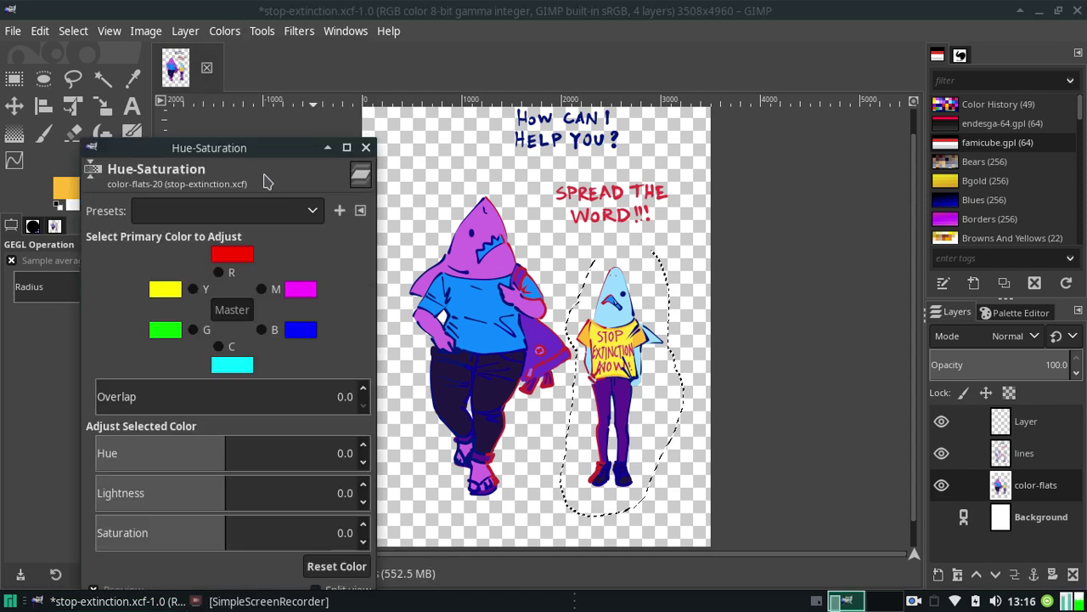
drag(255, 146, 256, 50)
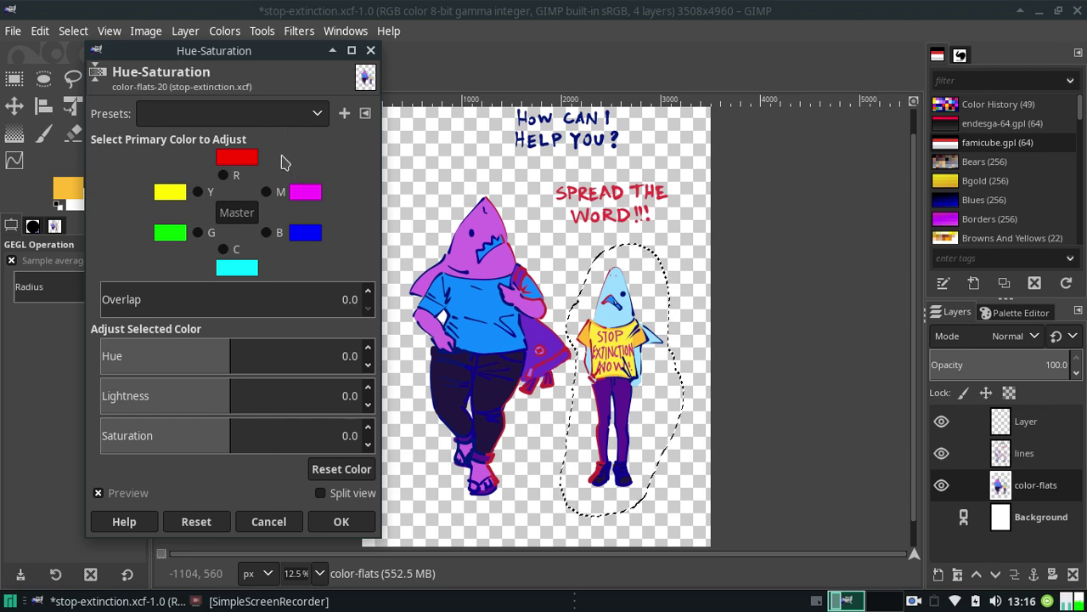
click(195, 194)
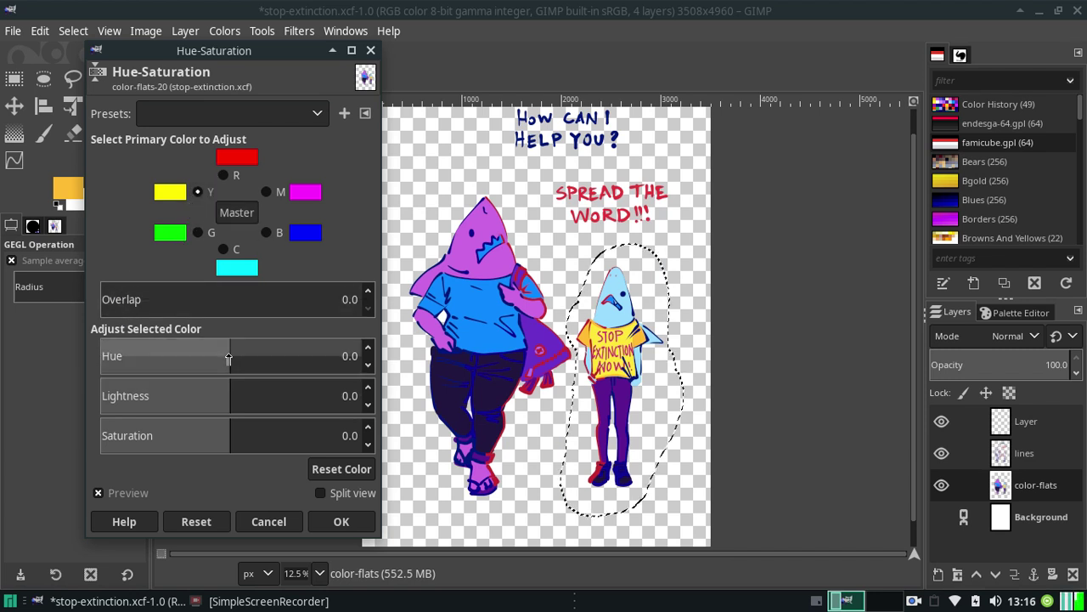
mouse_move(230, 355)
mouse_down()
mouse_move(112, 356)
mouse_move(283, 360)
mouse_up()
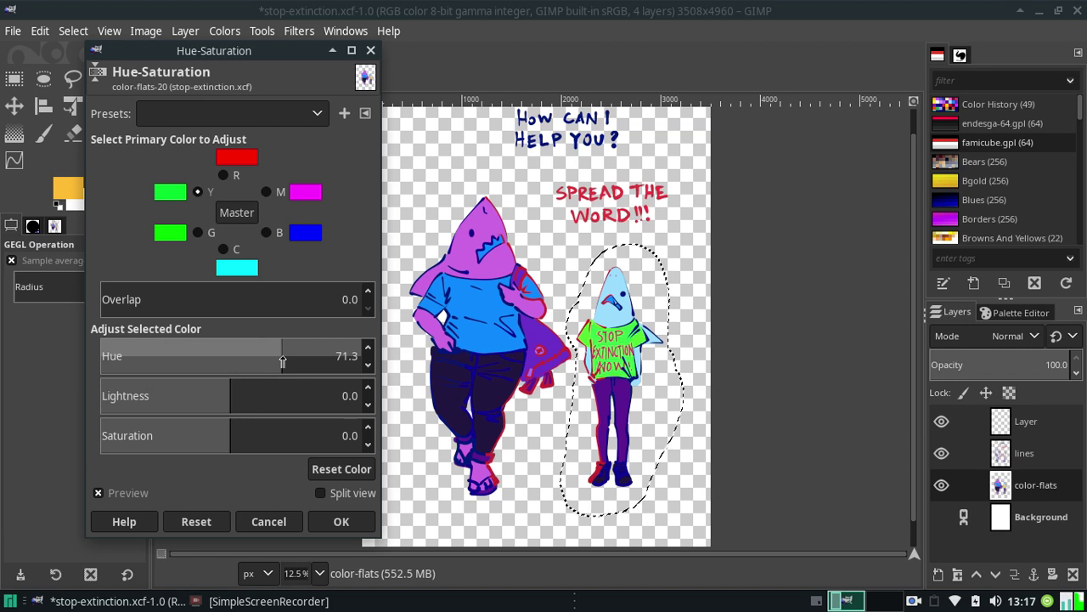
drag(301, 360, 327, 361)
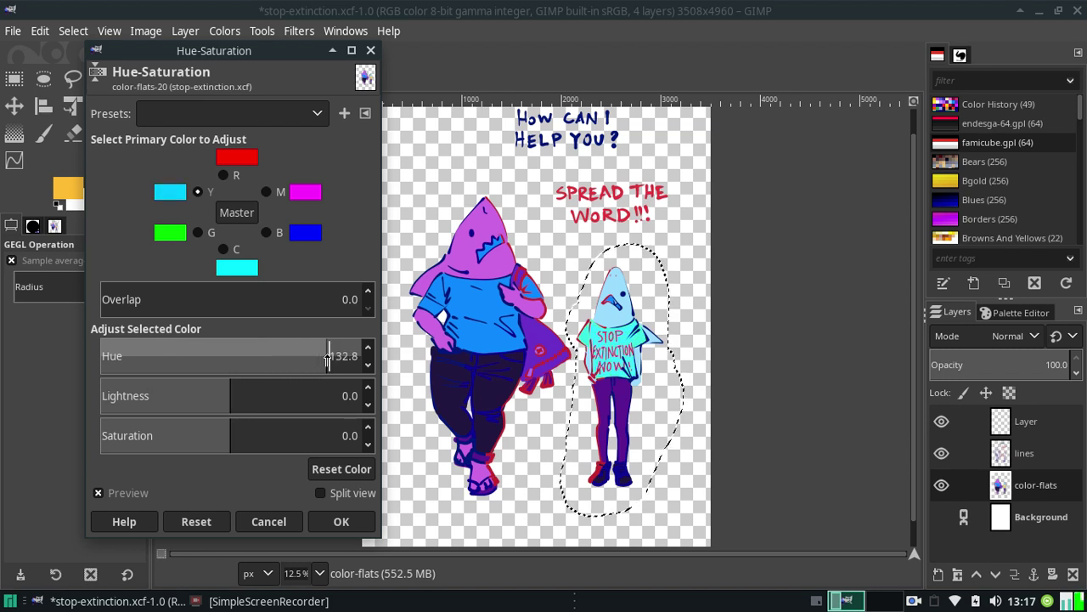
drag(327, 360, 322, 358)
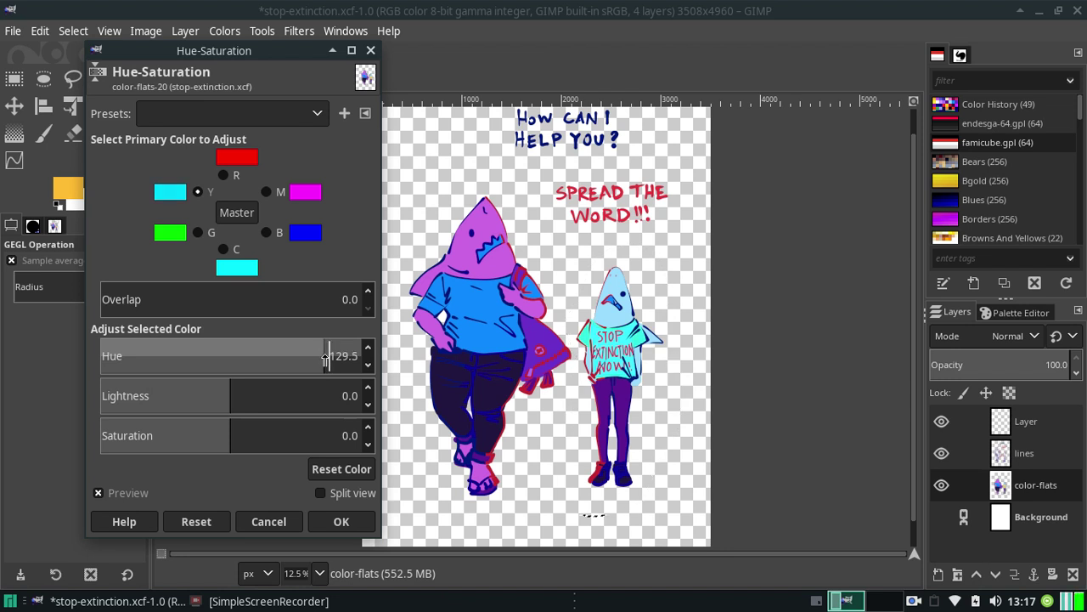
mouse_move(325, 360)
mouse_down()
mouse_move(384, 357)
mouse_move(199, 361)
mouse_up()
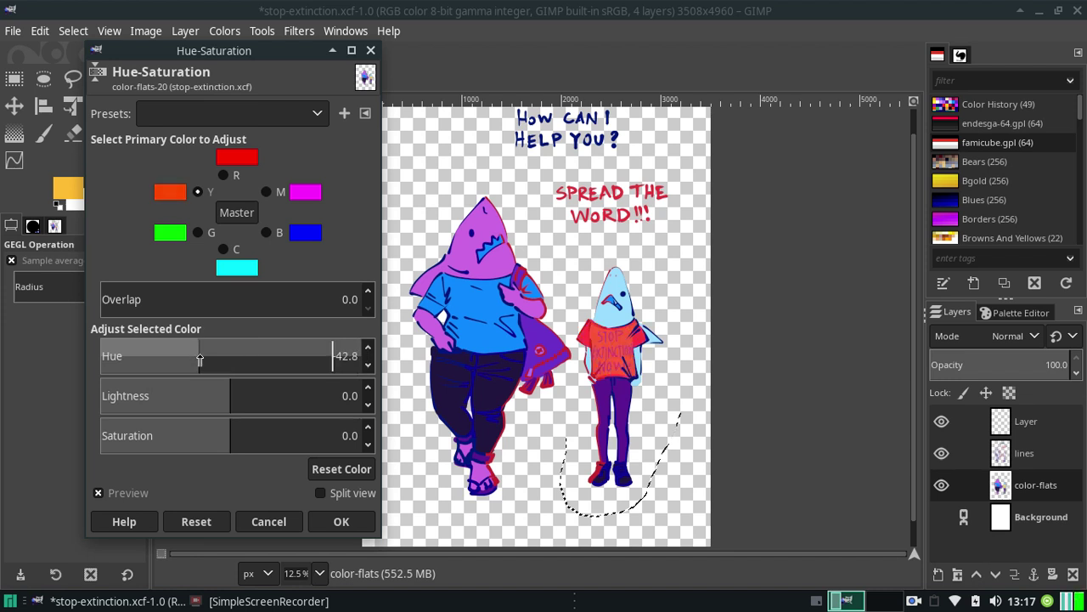
mouse_move(200, 360)
mouse_down()
mouse_move(178, 360)
mouse_move(213, 365)
mouse_move(184, 364)
mouse_up()
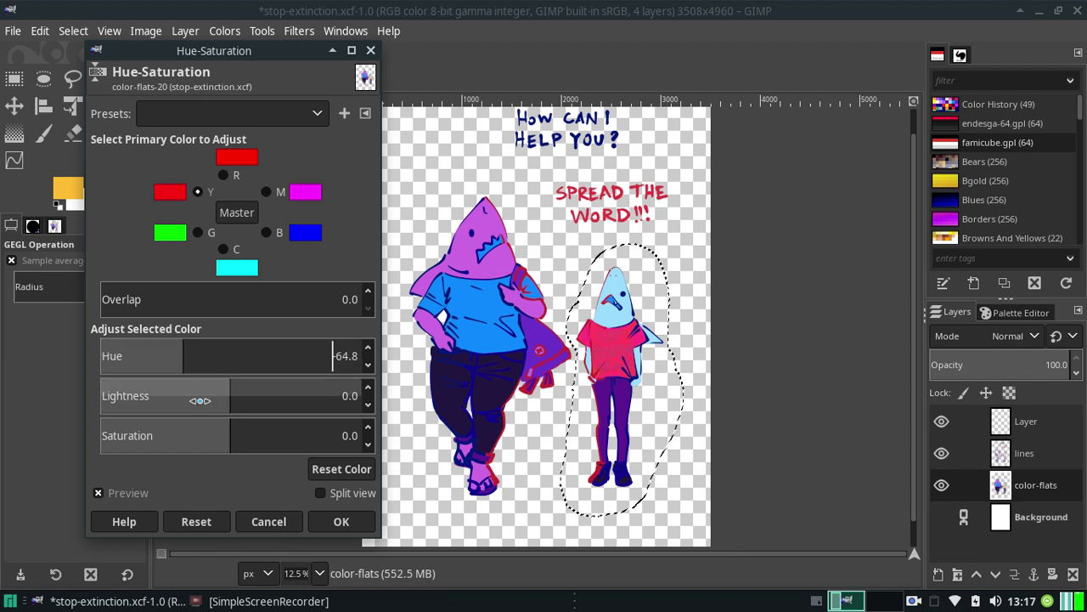
Switch Hue-Saturation to the red primary and set its hue to 142.7
click(222, 174)
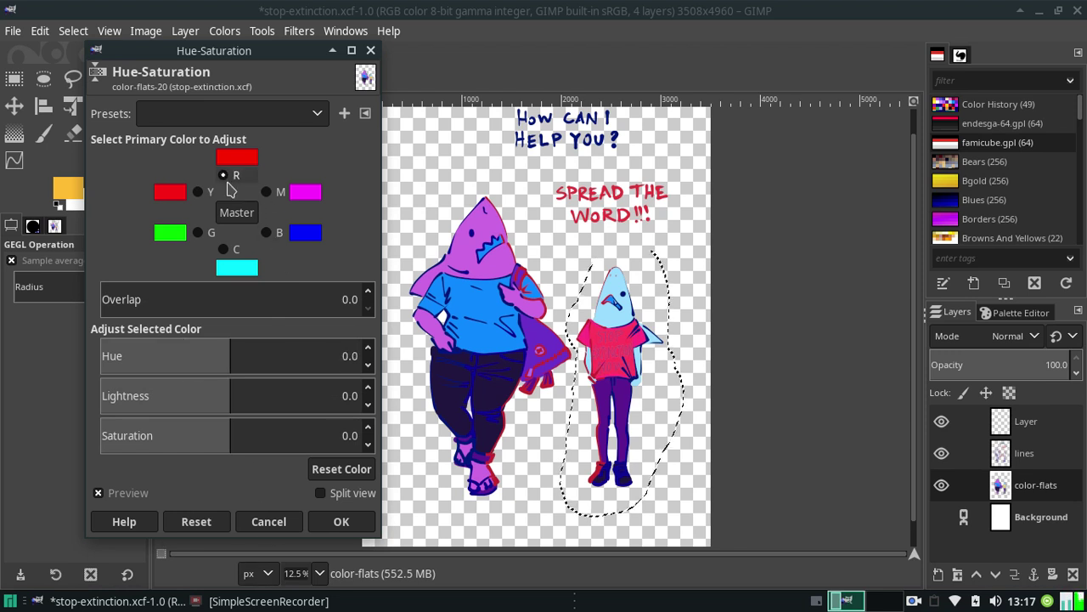
drag(230, 360, 333, 377)
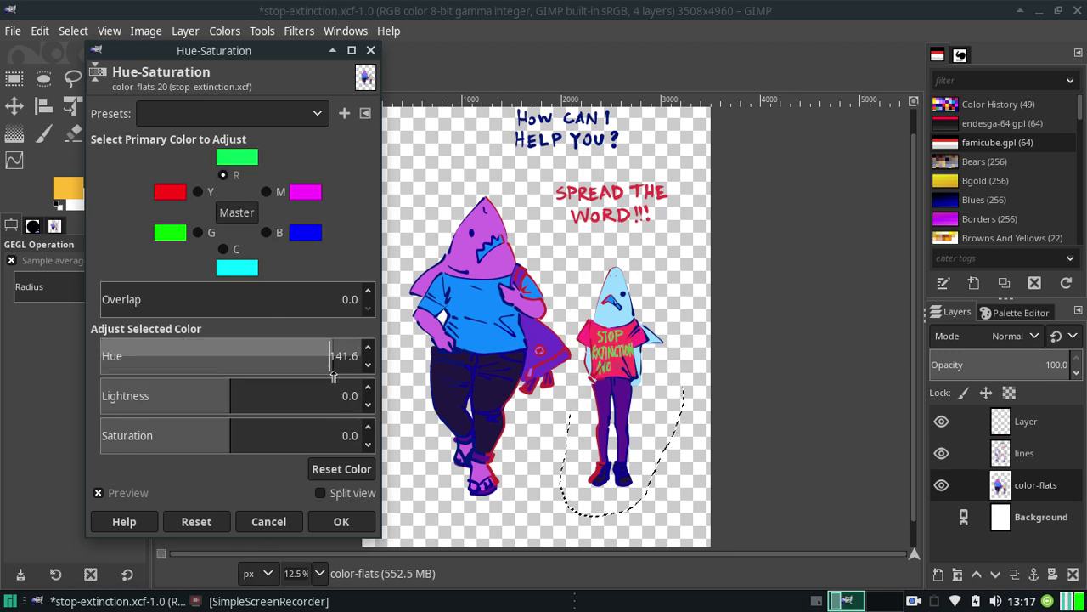
drag(336, 376, 367, 382)
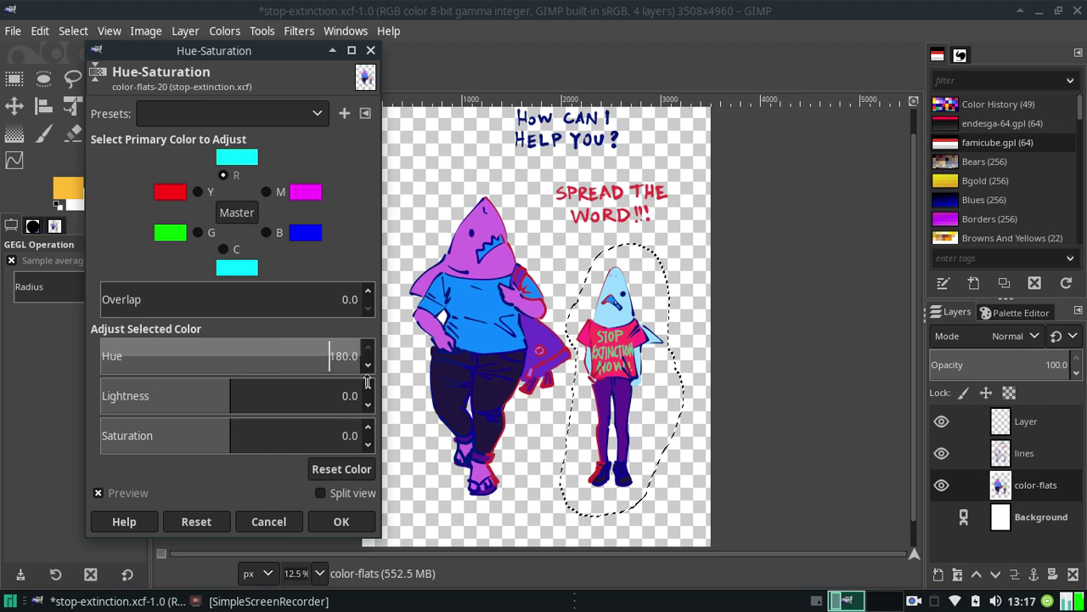
drag(367, 382, 102, 355)
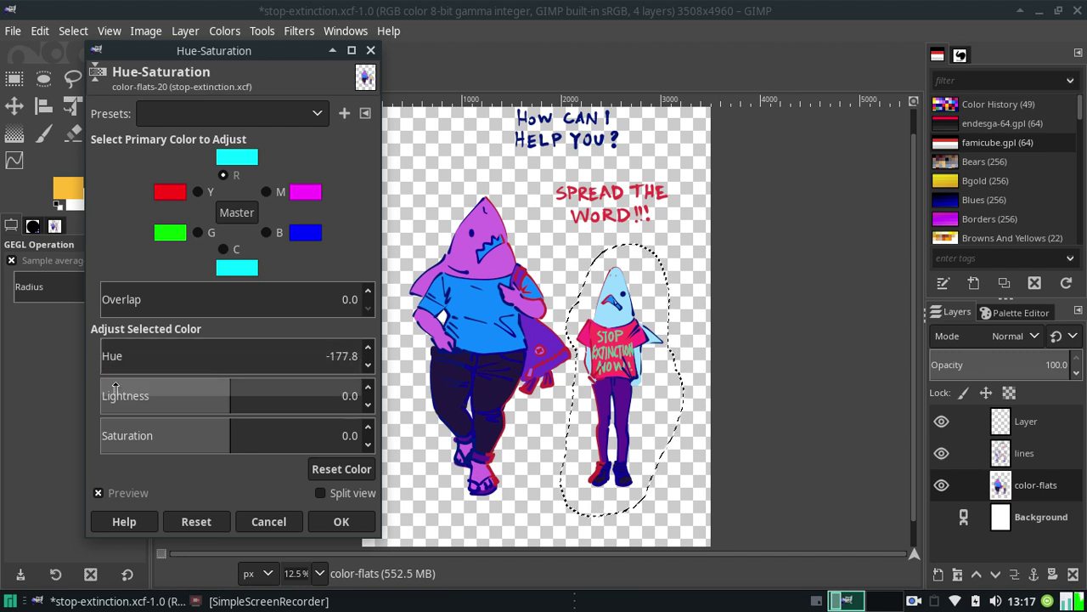
click(141, 364)
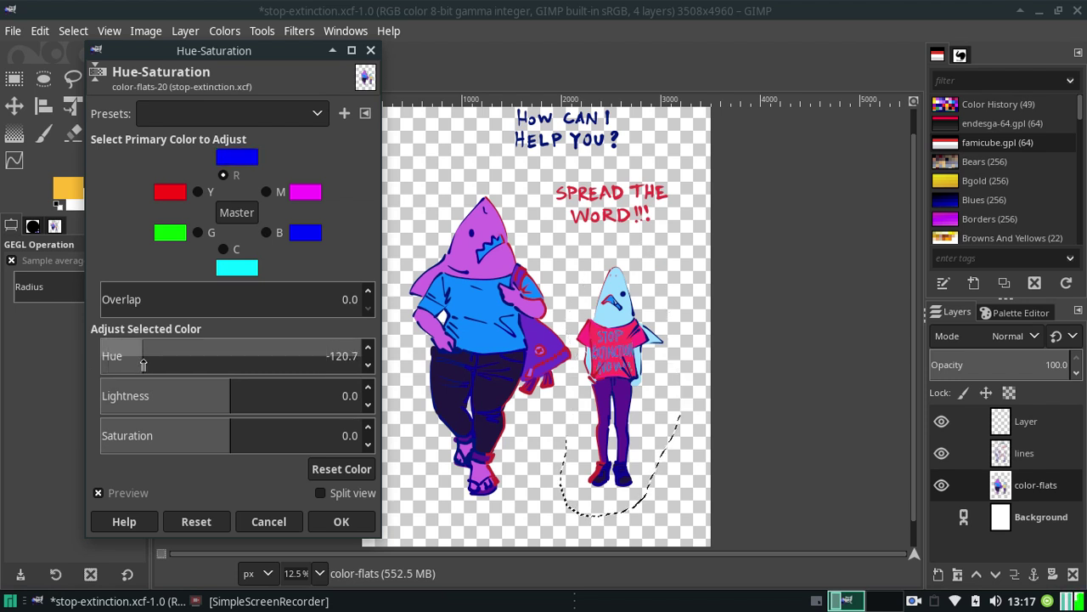
mouse_move(143, 364)
mouse_down()
mouse_move(116, 358)
mouse_move(310, 367)
mouse_up()
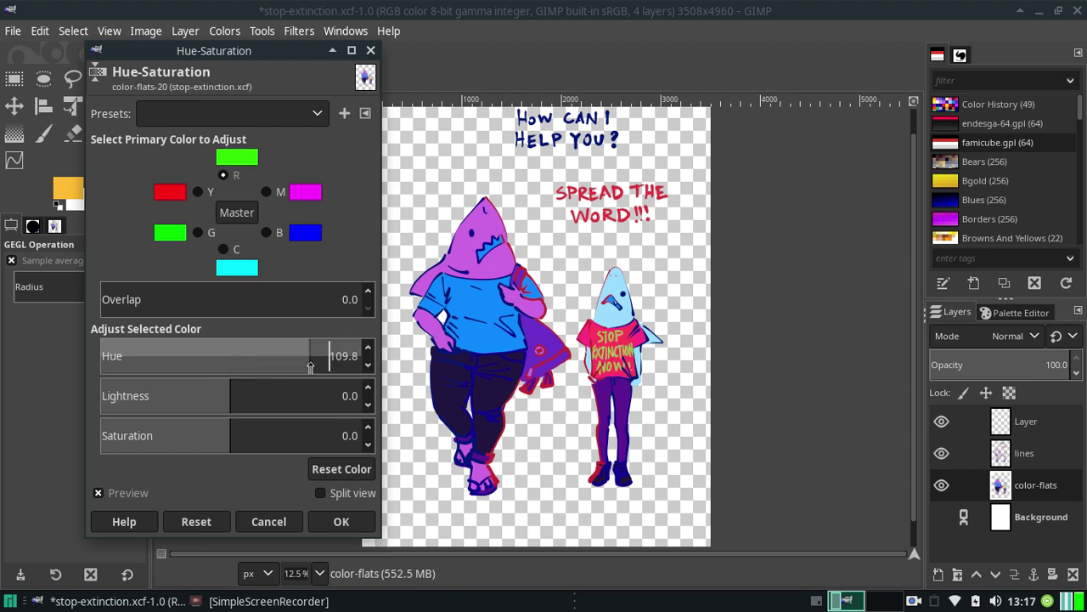
mouse_move(310, 367)
mouse_down()
mouse_move(327, 374)
mouse_move(293, 366)
mouse_move(334, 387)
mouse_up()
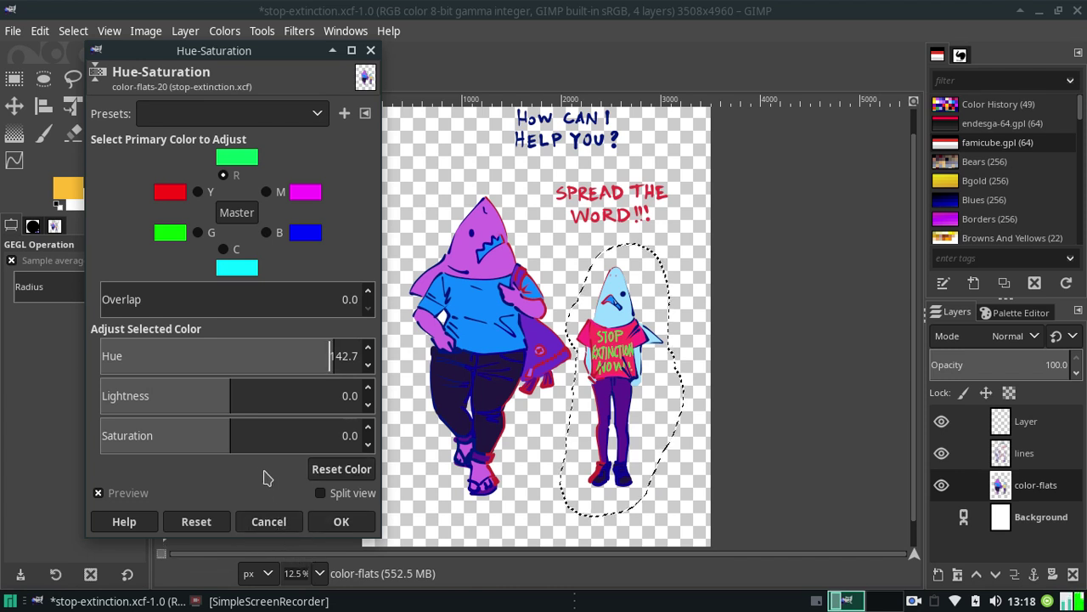
Set red Lightness to 100 and Saturation to 50, then apply the adjustment
drag(255, 404, 387, 405)
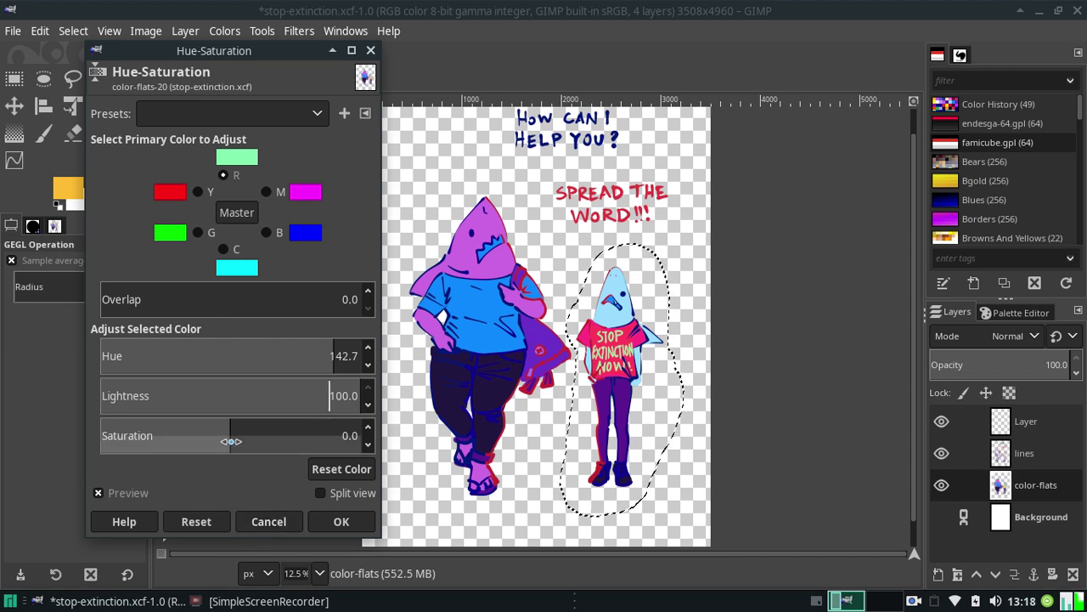
mouse_move(231, 437)
mouse_down()
mouse_move(371, 456)
mouse_move(280, 440)
mouse_move(296, 439)
mouse_up()
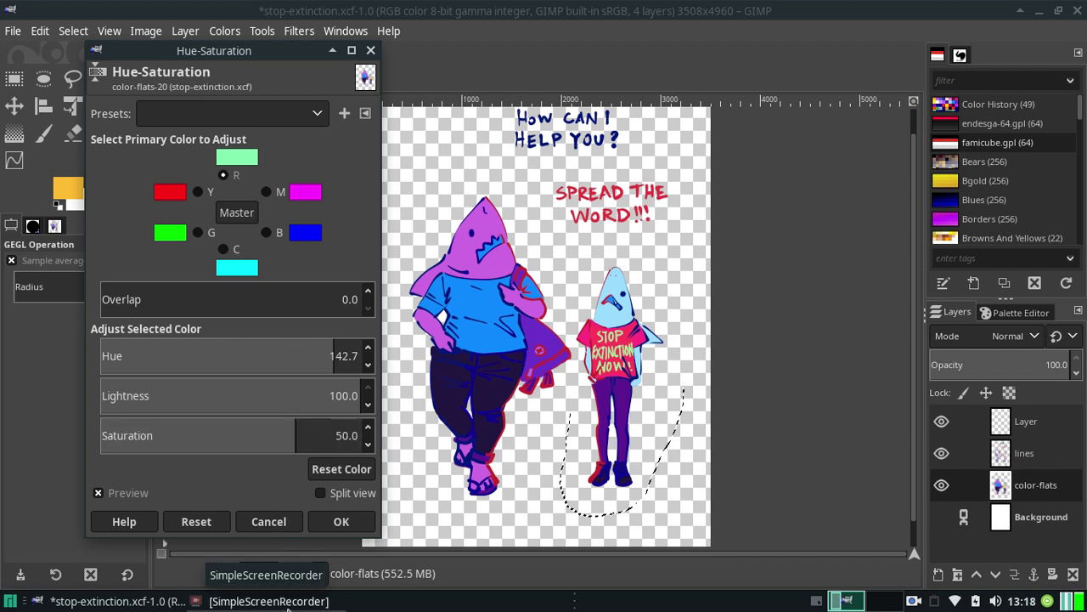
click(341, 520)
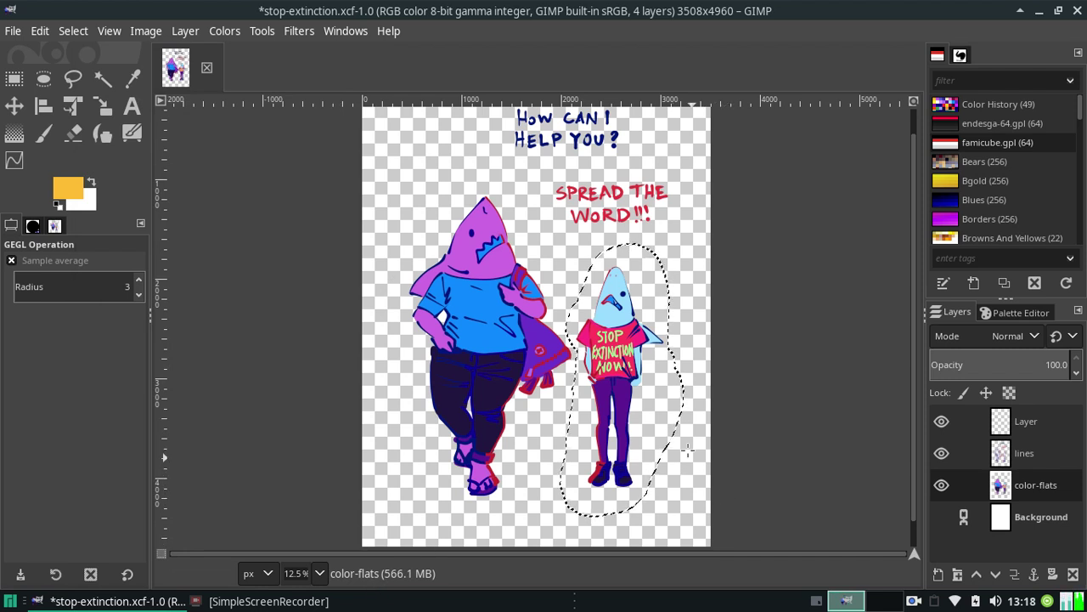
Clear the selection, save the poster, and show the famicube palette swatches
key(ctrl+shift+a)
key(ctrl+s)
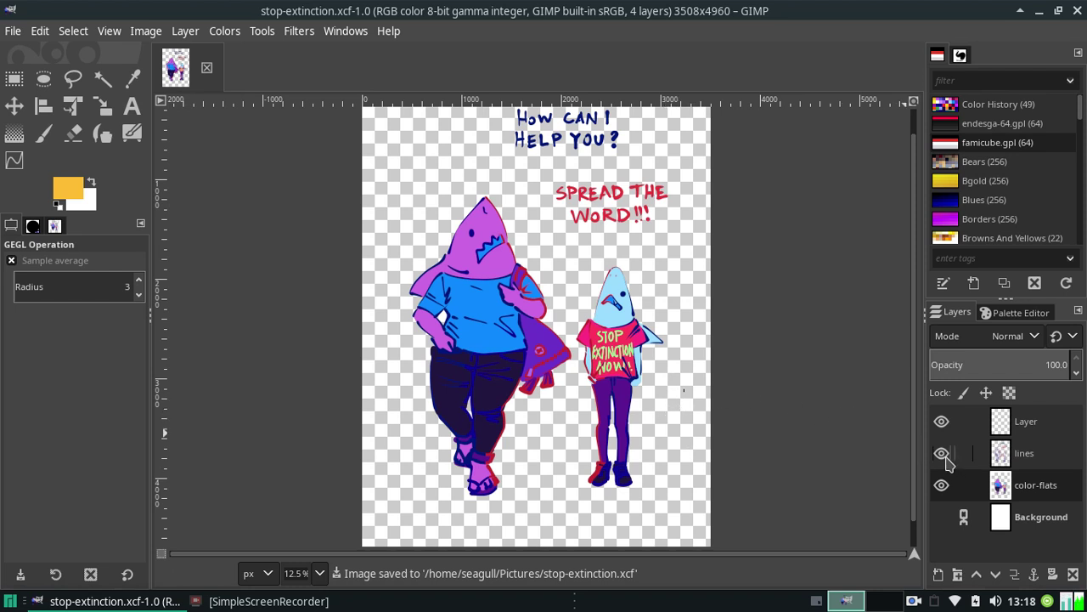
scroll(915, 446, up, 1)
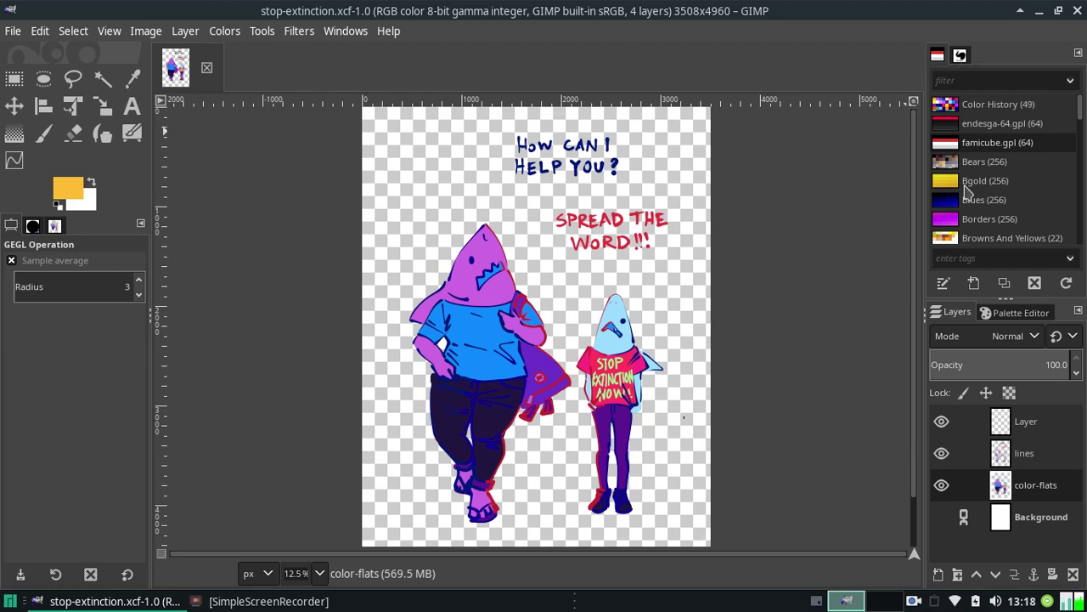
click(1022, 314)
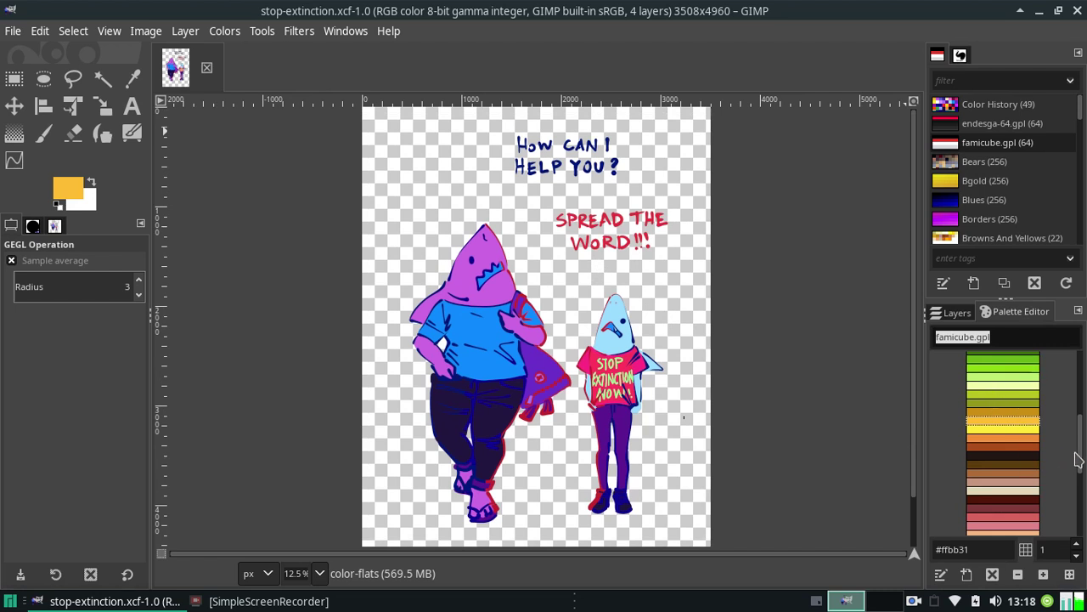
scroll(1077, 459, down, 3)
scroll(1075, 456, down, 2)
scroll(1069, 450, up, 3)
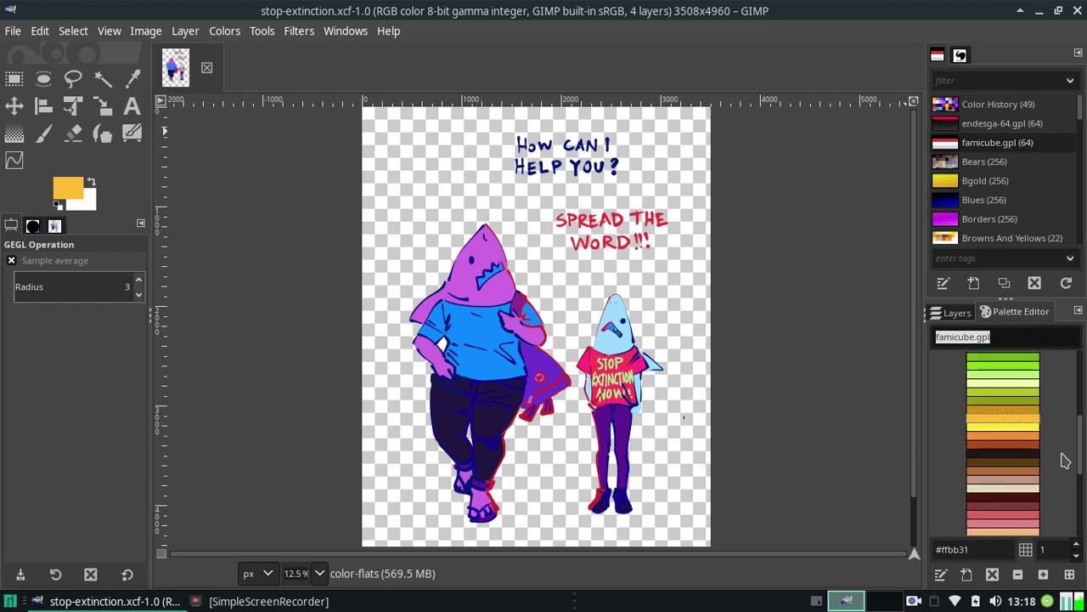
scroll(1062, 446, up, 2)
scroll(1062, 446, down, 1)
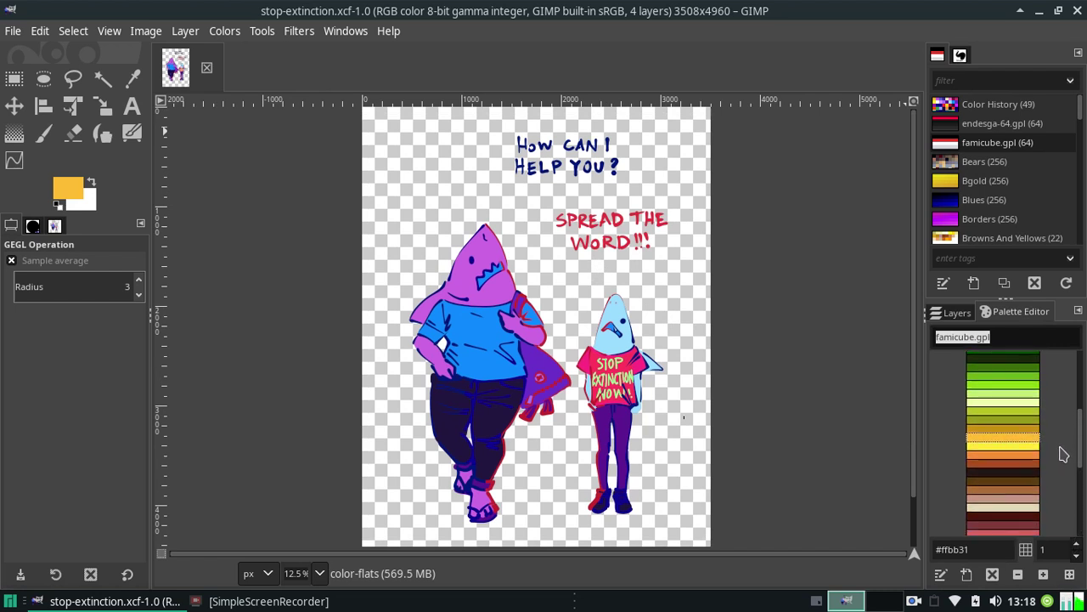
Set the paint colour to light green #beeb71, then try brush strokes on the shirt and undo them
click(1020, 394)
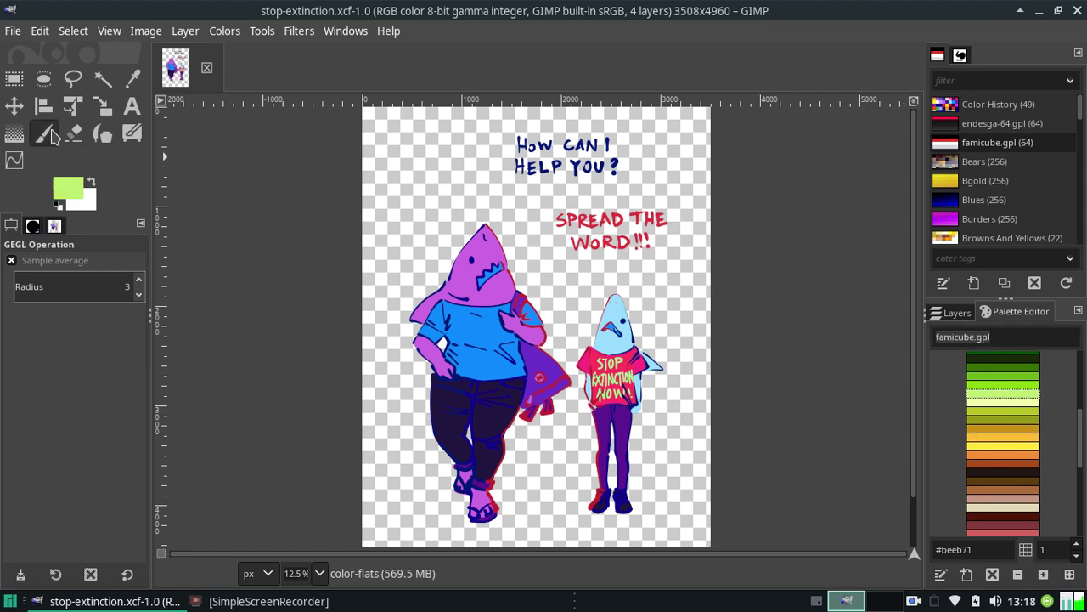
click(44, 133)
mouse_move(602, 347)
mouse_down()
mouse_move(629, 403)
mouse_move(626, 362)
mouse_move(619, 402)
mouse_move(641, 376)
mouse_up()
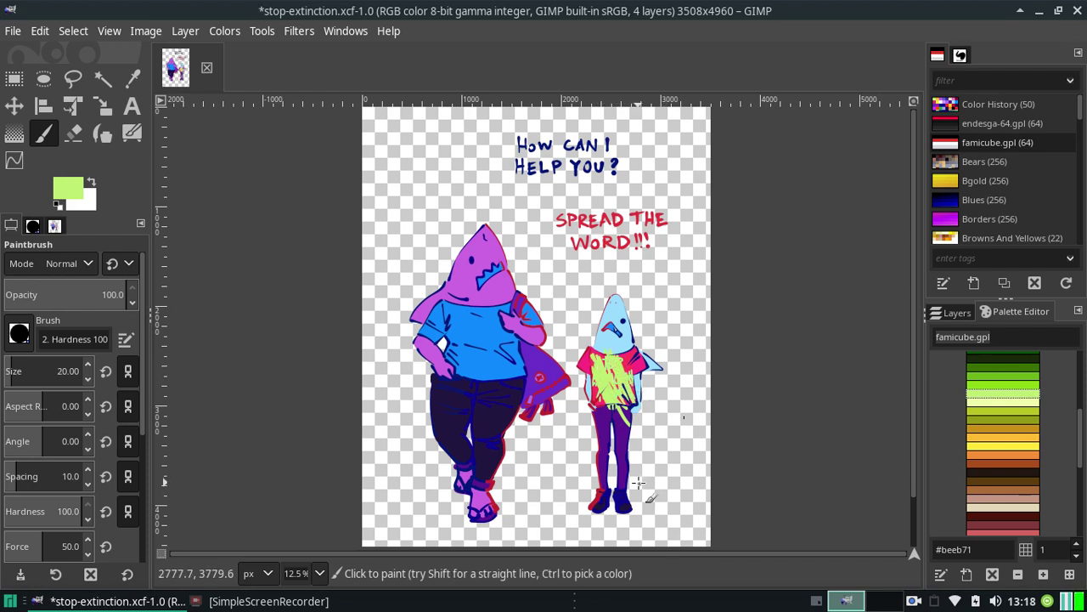
key(ctrl+z)
key(ctrl+z)
key(ctrl+z)
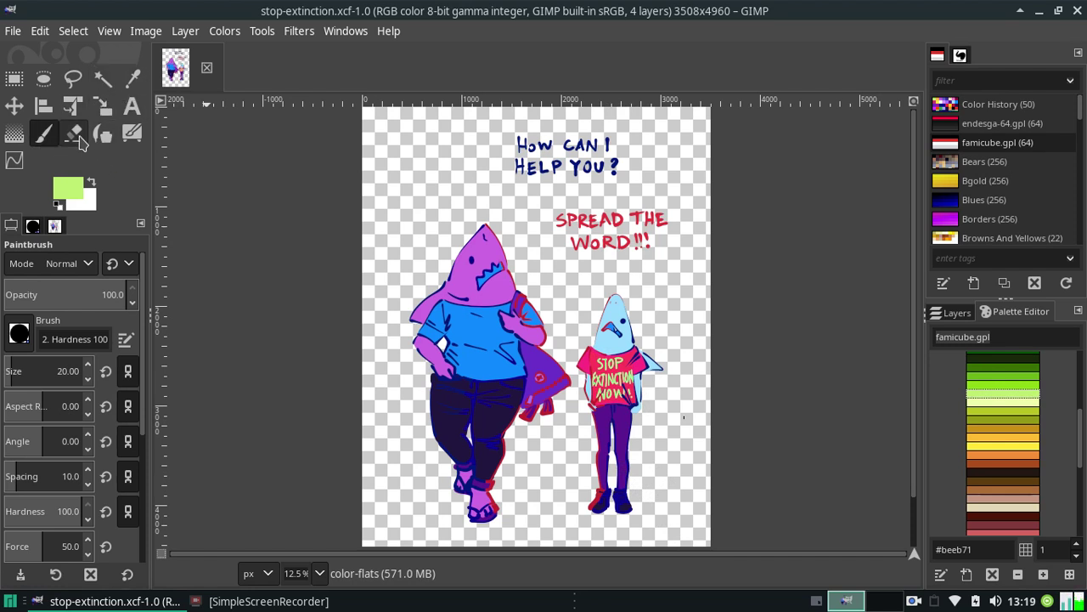
click(132, 79)
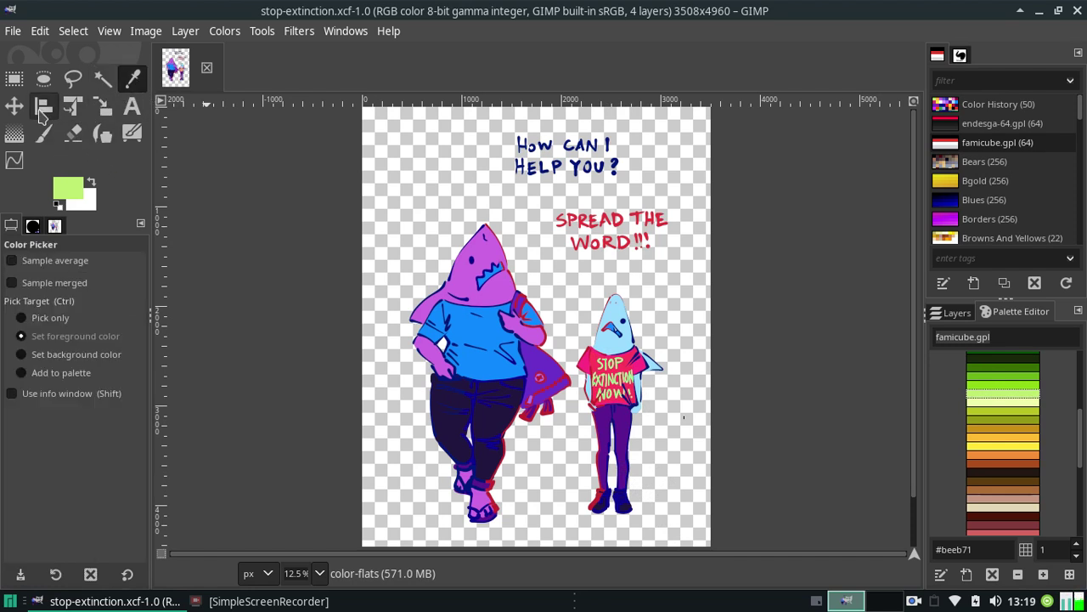
Zoom the canvas to 50%, show the Layers list, and select the Ink tool
click(320, 574)
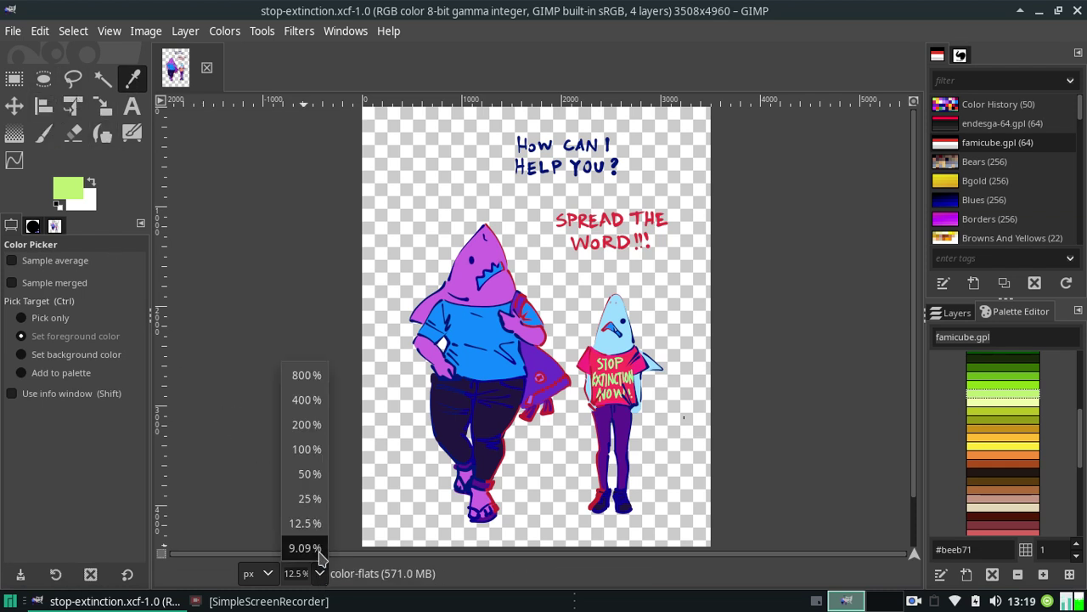
click(310, 474)
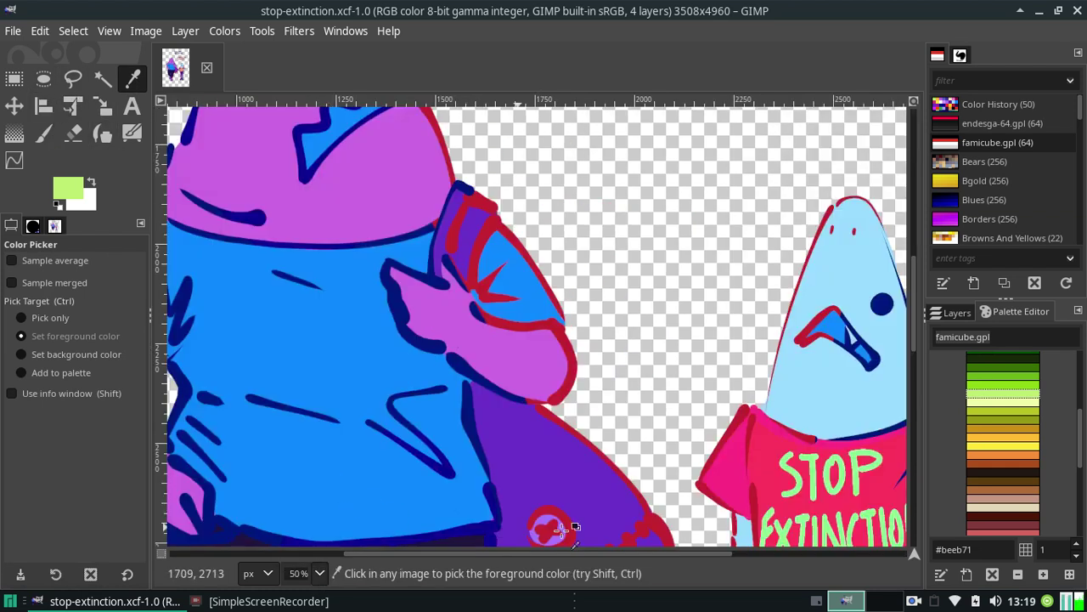
click(957, 312)
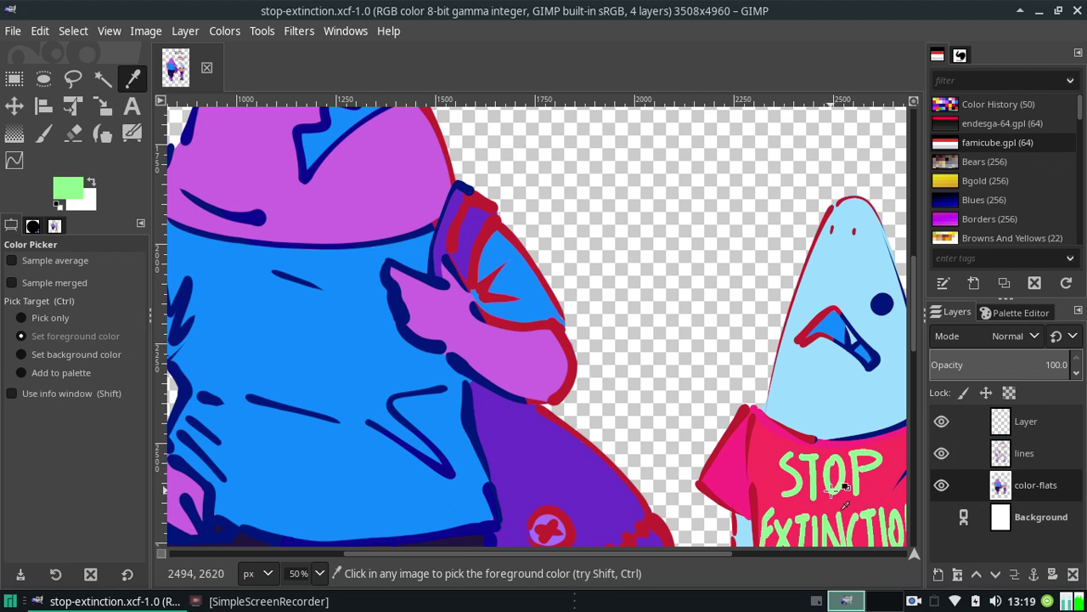
click(44, 136)
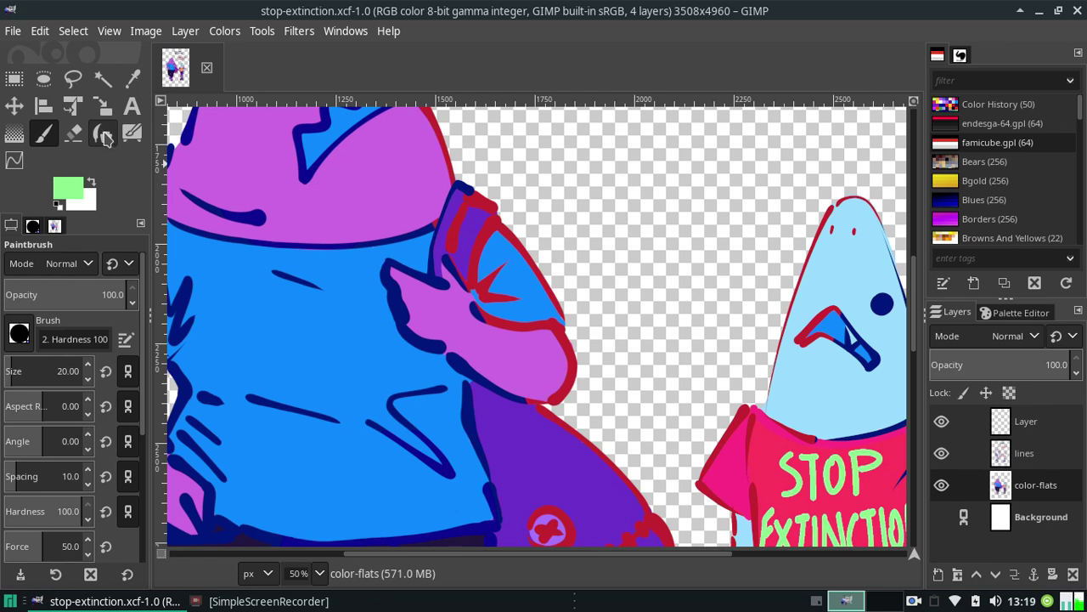
click(103, 136)
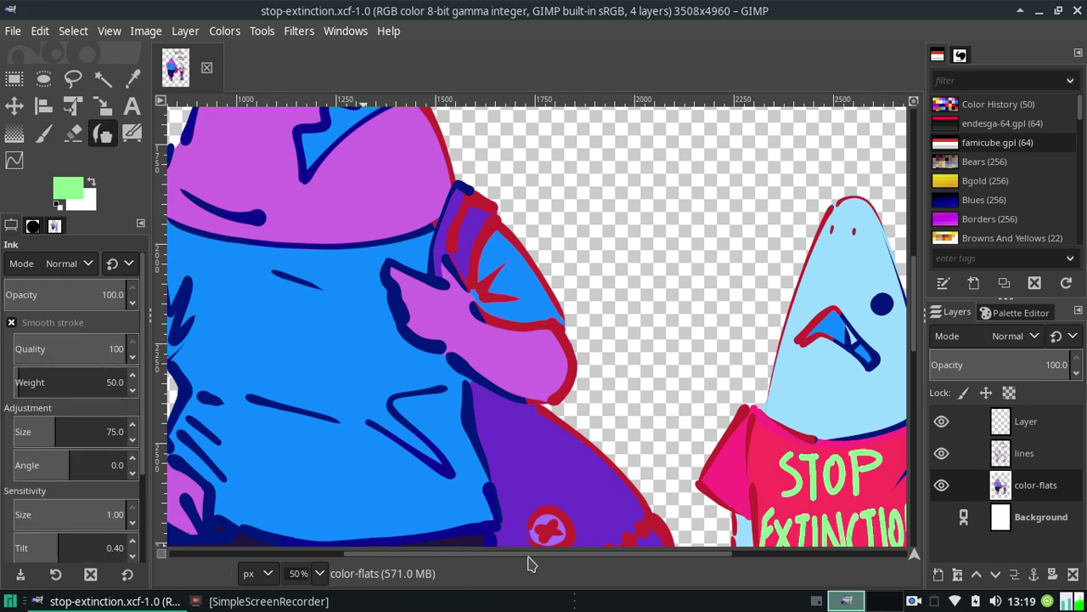
Make trial ellipse and arc strokes around SPREAD THE WORD!!!, undoing each
drag(531, 554, 694, 557)
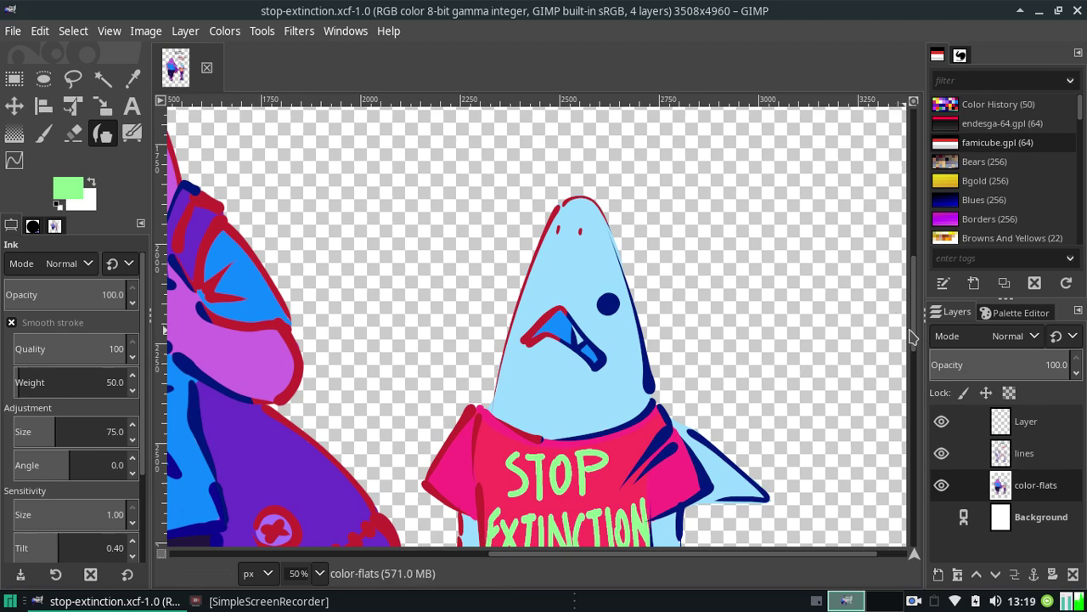
scroll(480, 416, up, 8)
scroll(480, 417, down, 1)
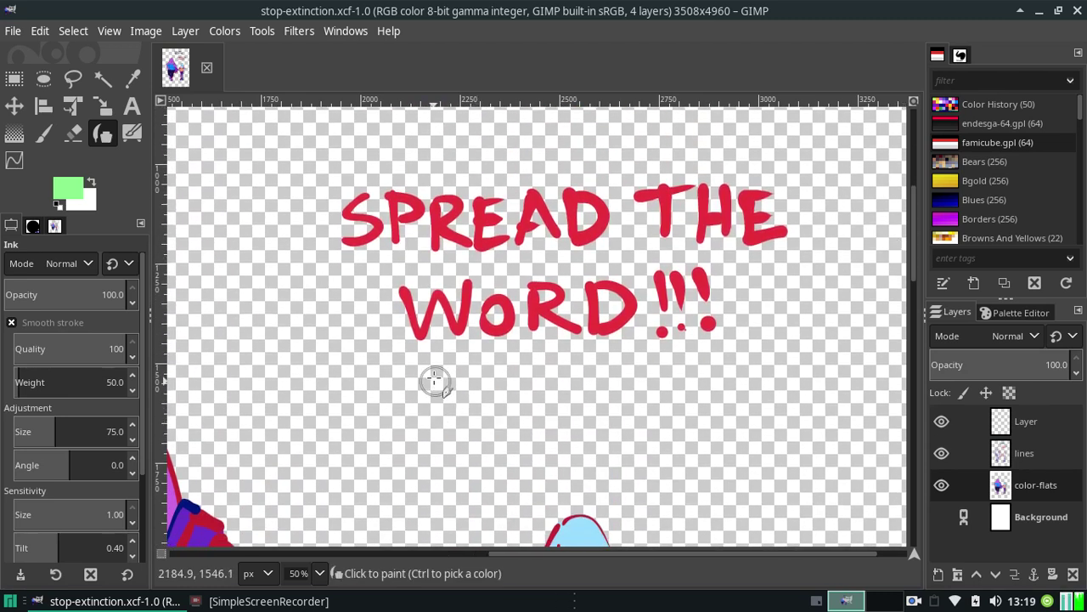
mouse_move(328, 189)
mouse_down()
mouse_move(374, 174)
mouse_move(327, 194)
mouse_up()
key(ctrl+z)
key(ctrl+z)
mouse_move(266, 275)
mouse_down()
mouse_move(327, 193)
mouse_move(418, 181)
mouse_up()
key(ctrl+z)
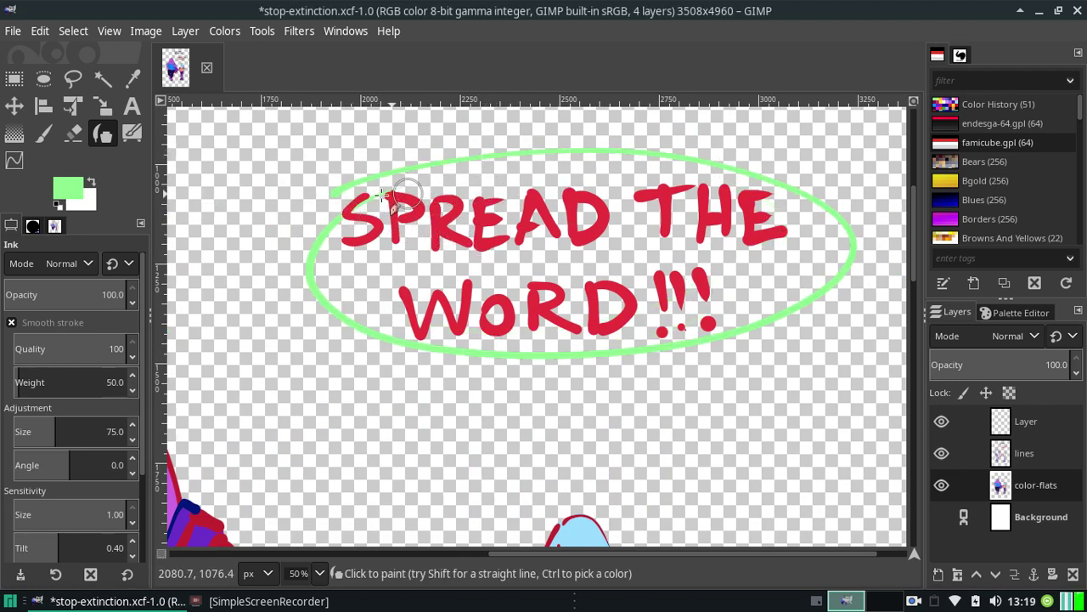
drag(334, 194, 328, 316)
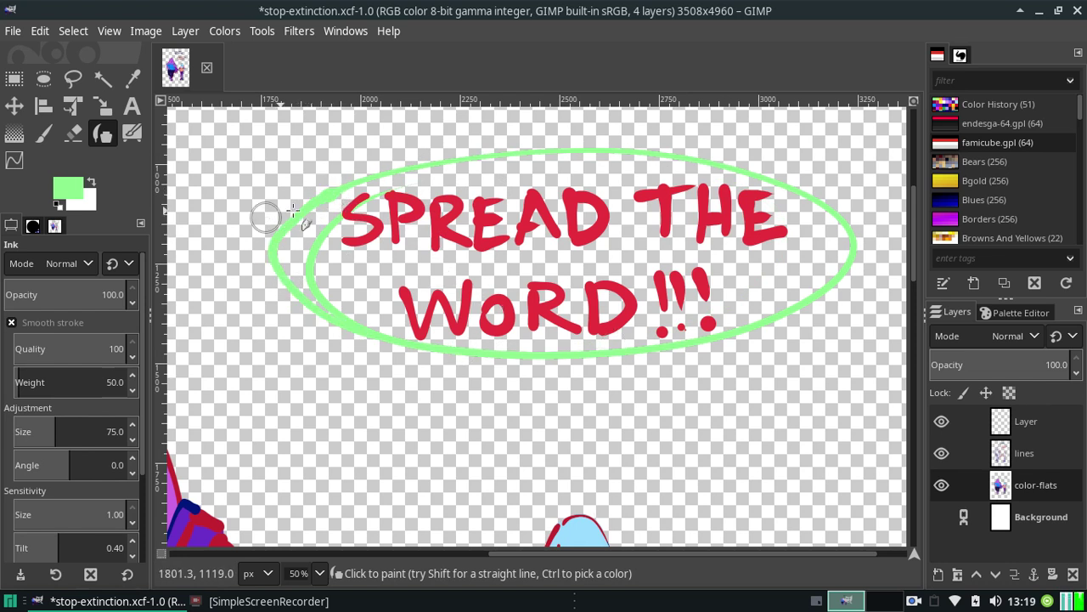
key(ctrl+z)
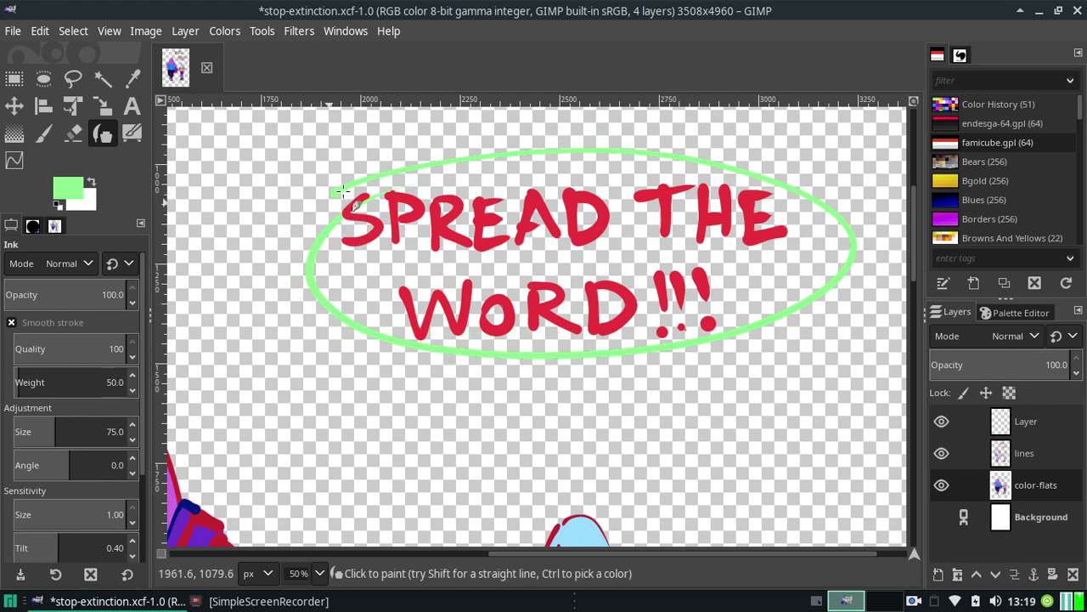
Redraw until a light-green bubble outline with a downward tail encircles the text
drag(341, 192, 365, 339)
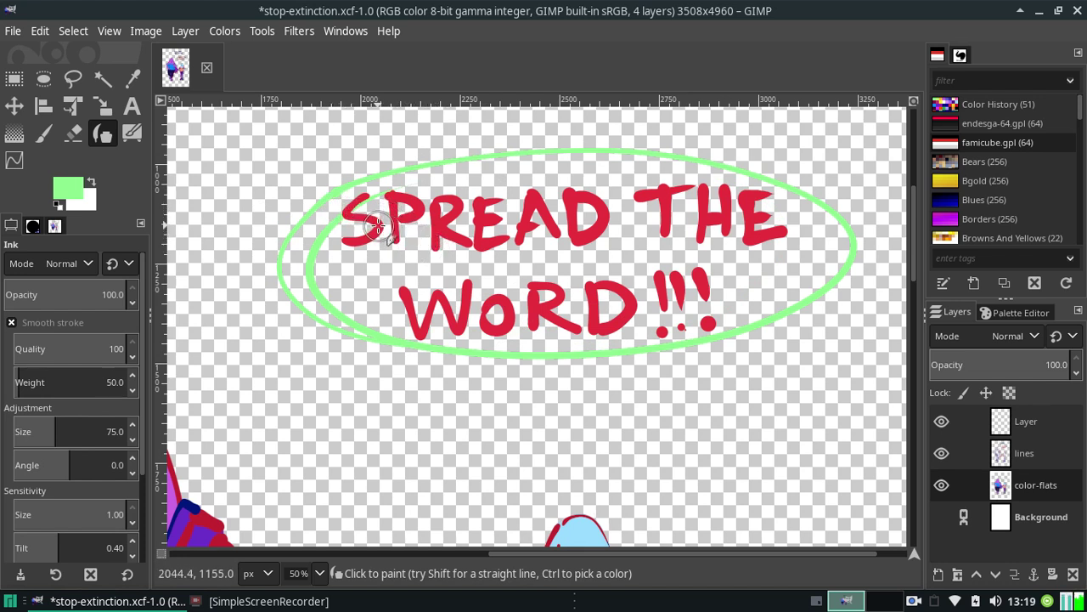
key(ctrl+z)
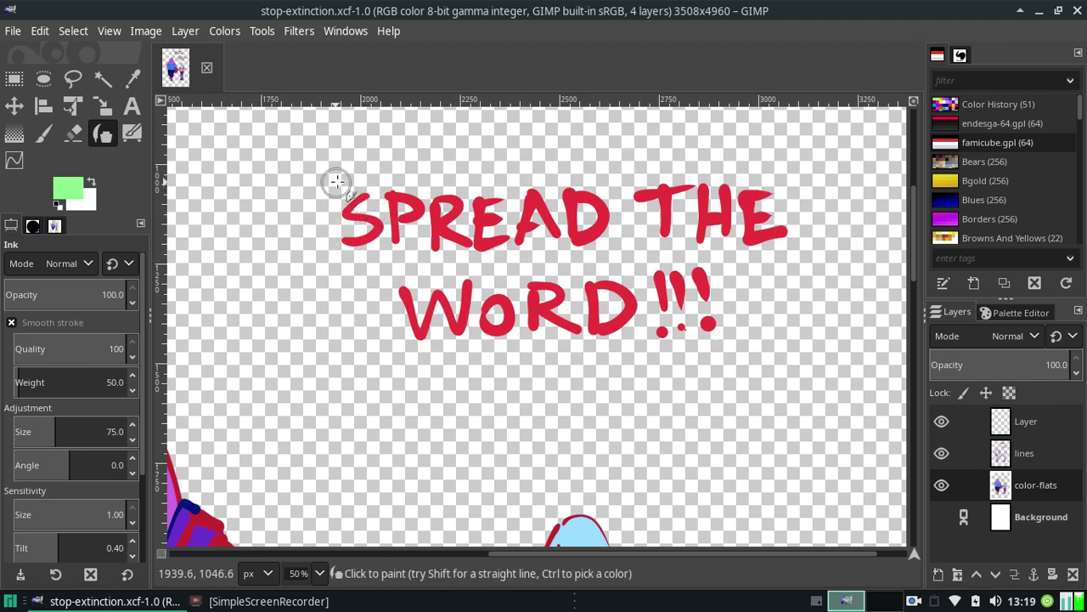
drag(338, 182, 357, 332)
key(ctrl+z)
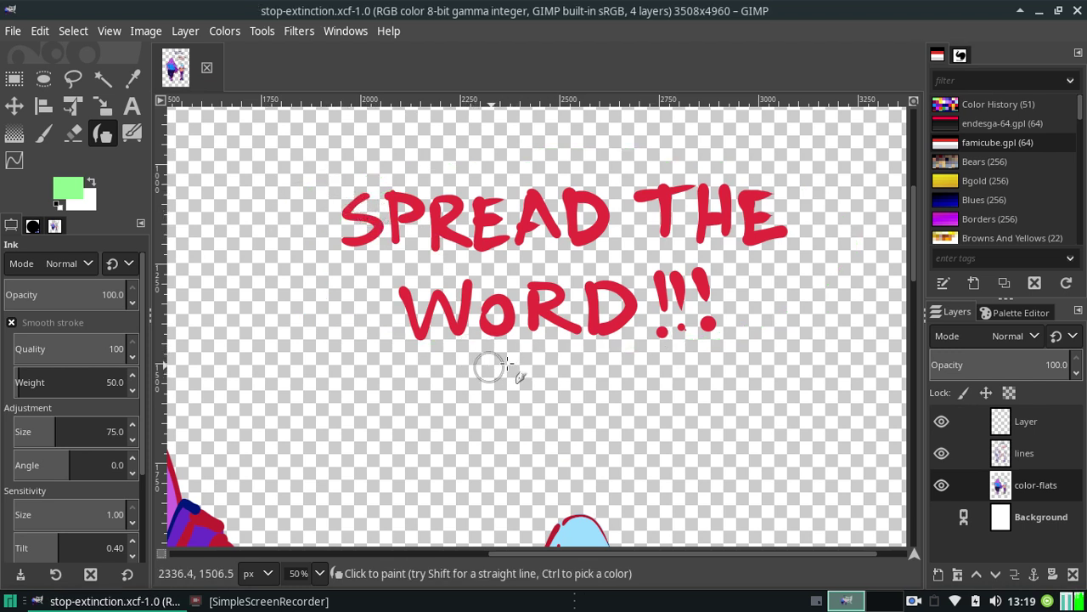
mouse_move(514, 367)
mouse_down()
mouse_move(447, 366)
mouse_move(764, 127)
mouse_move(425, 351)
mouse_up()
key(ctrl+z)
key(ctrl+z)
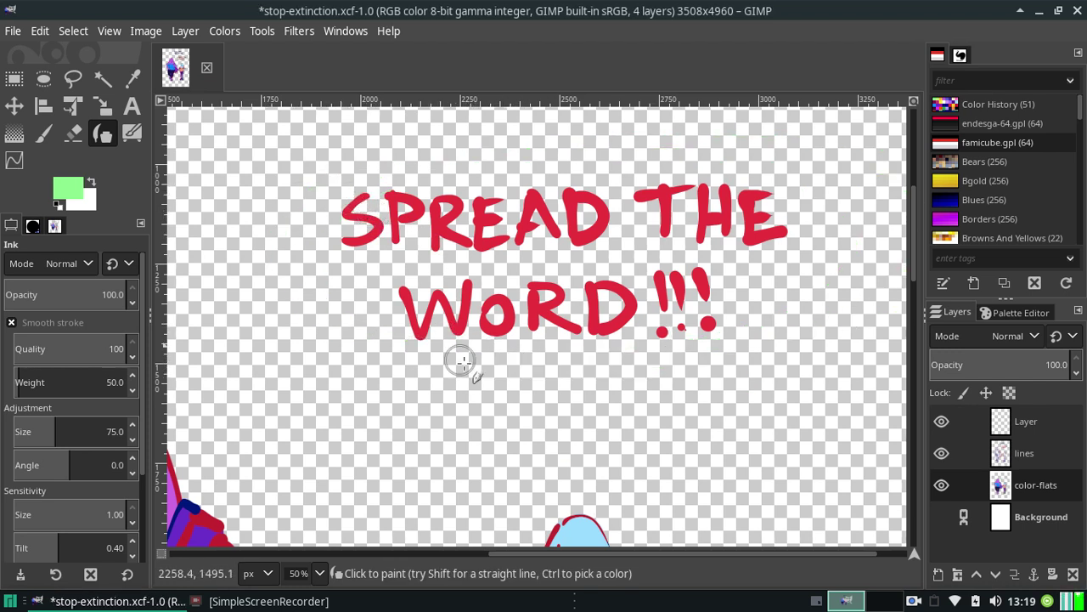
mouse_move(490, 389)
mouse_down()
mouse_move(500, 399)
mouse_move(333, 286)
mouse_move(765, 339)
mouse_move(503, 398)
mouse_up()
key(ctrl+z)
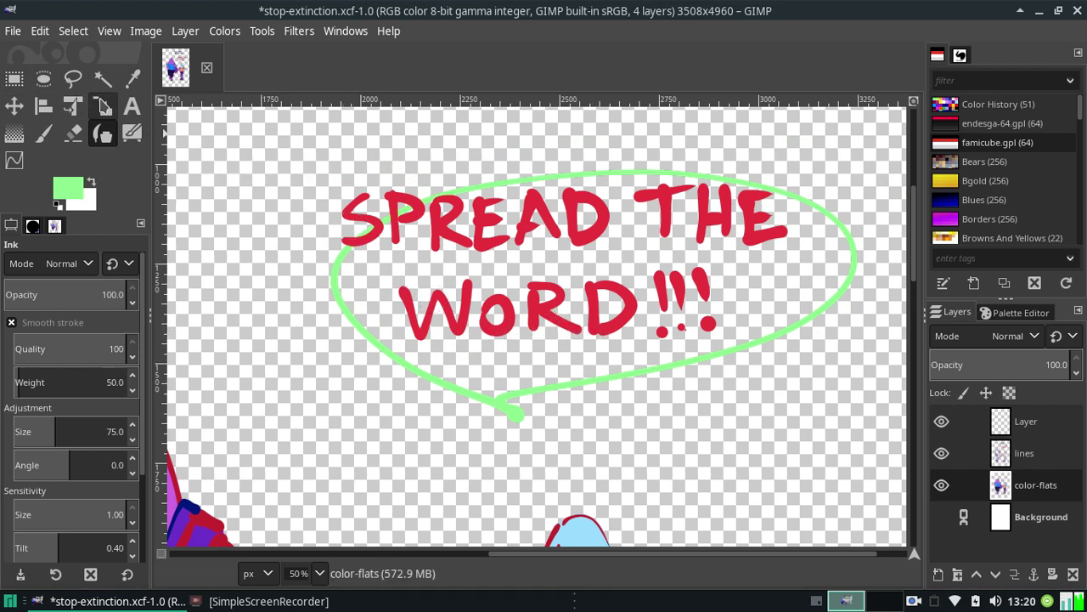
Fuzzy-select the inside of the speech bubble and grow the selection by 1 px
click(103, 78)
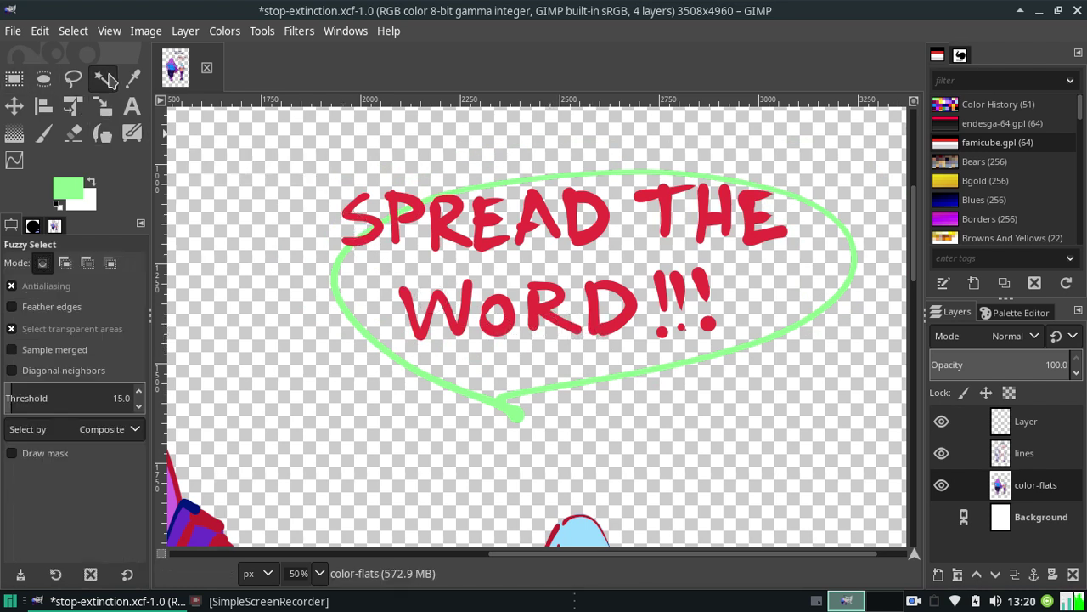
click(509, 378)
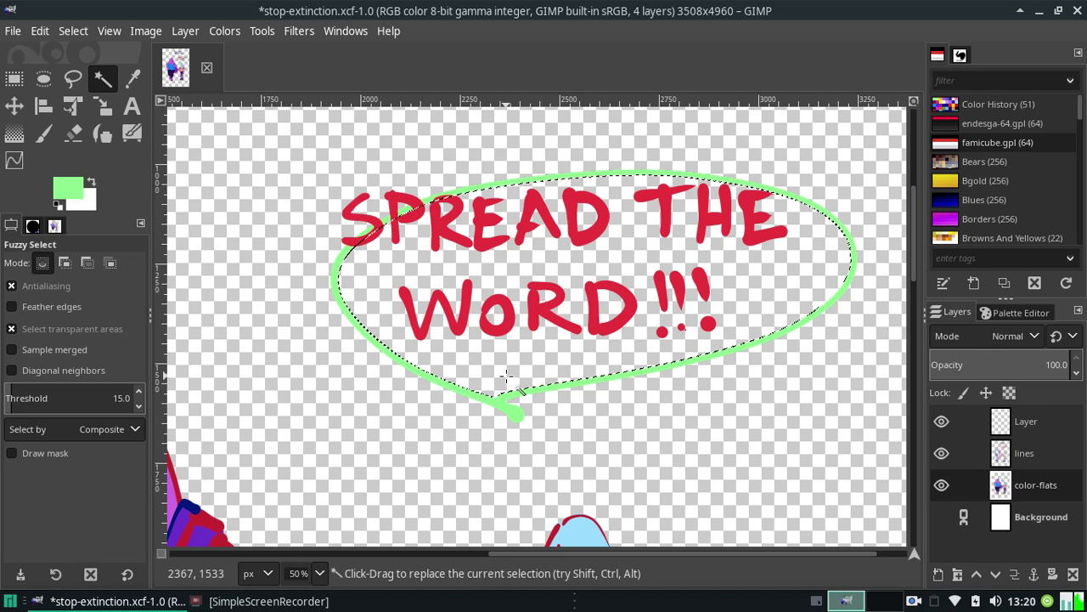
click(143, 32)
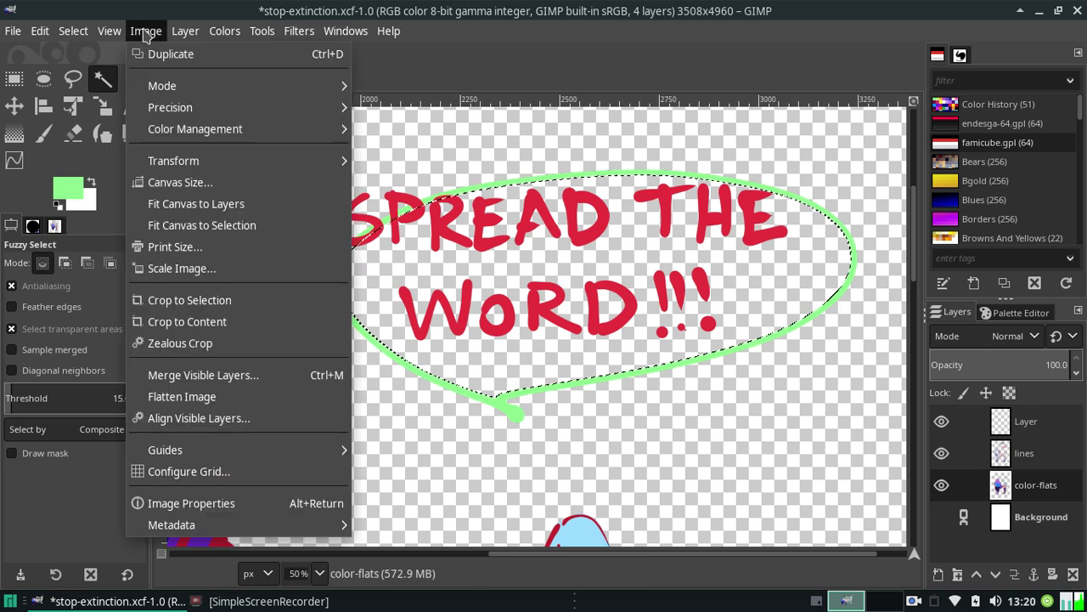
click(142, 32)
click(108, 32)
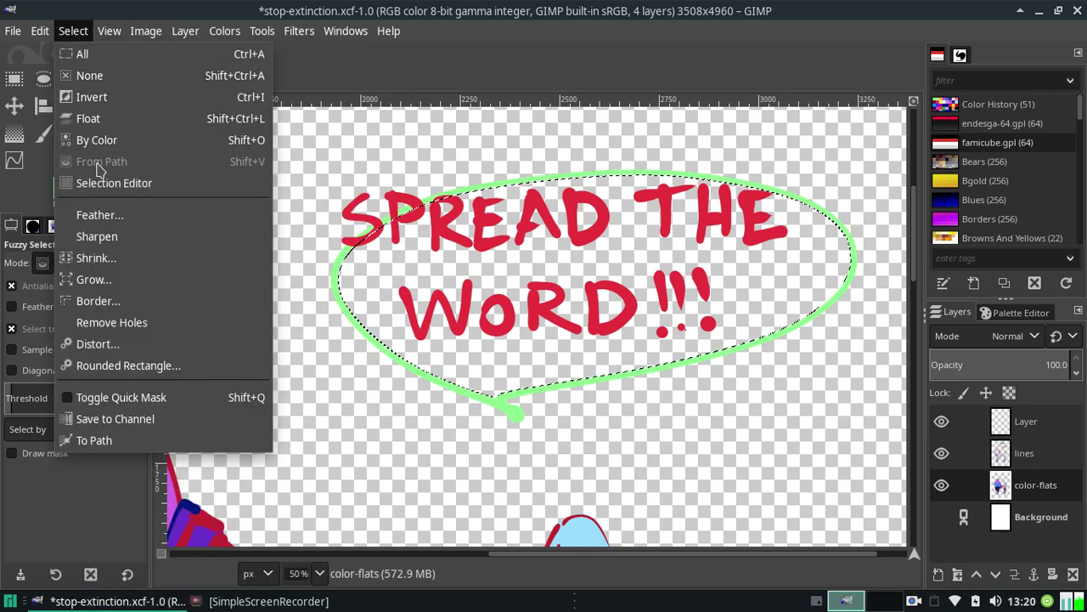
click(96, 284)
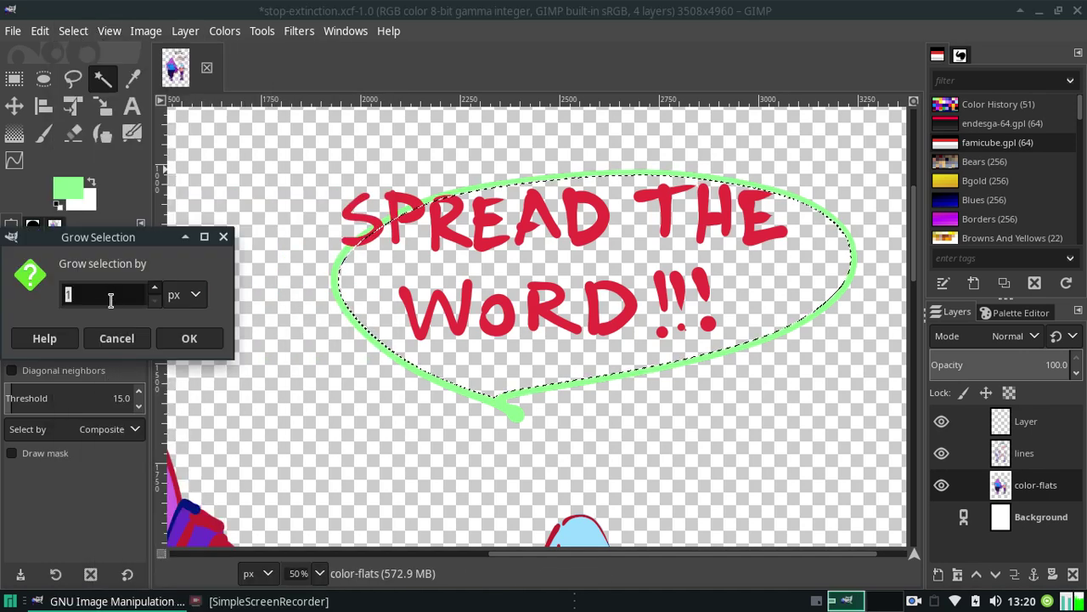
click(185, 339)
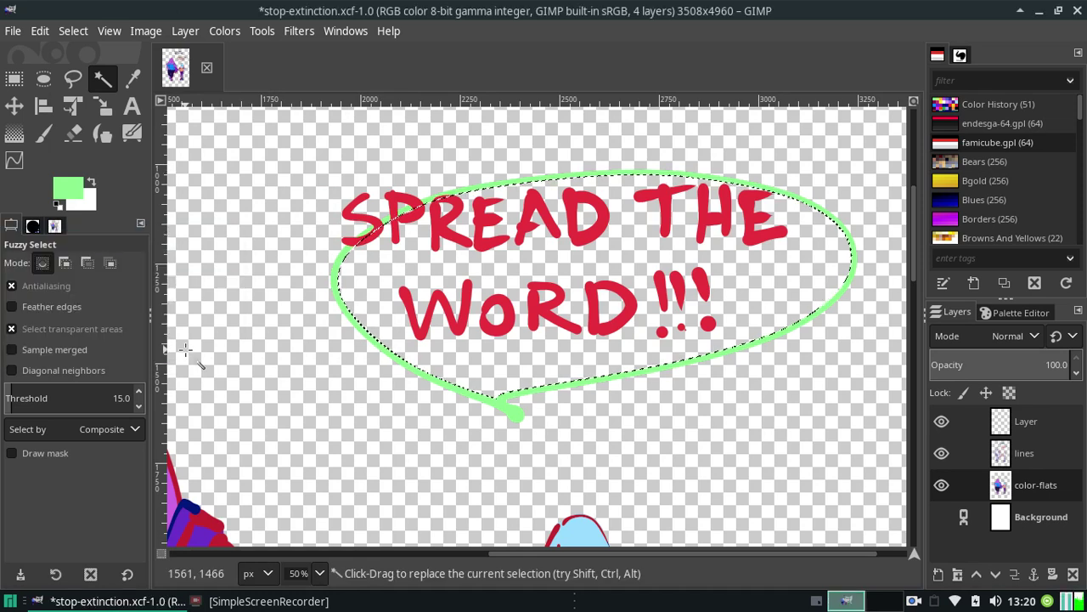
Fill the selection with the light-green foreground colour, then deselect
click(38, 34)
click(55, 389)
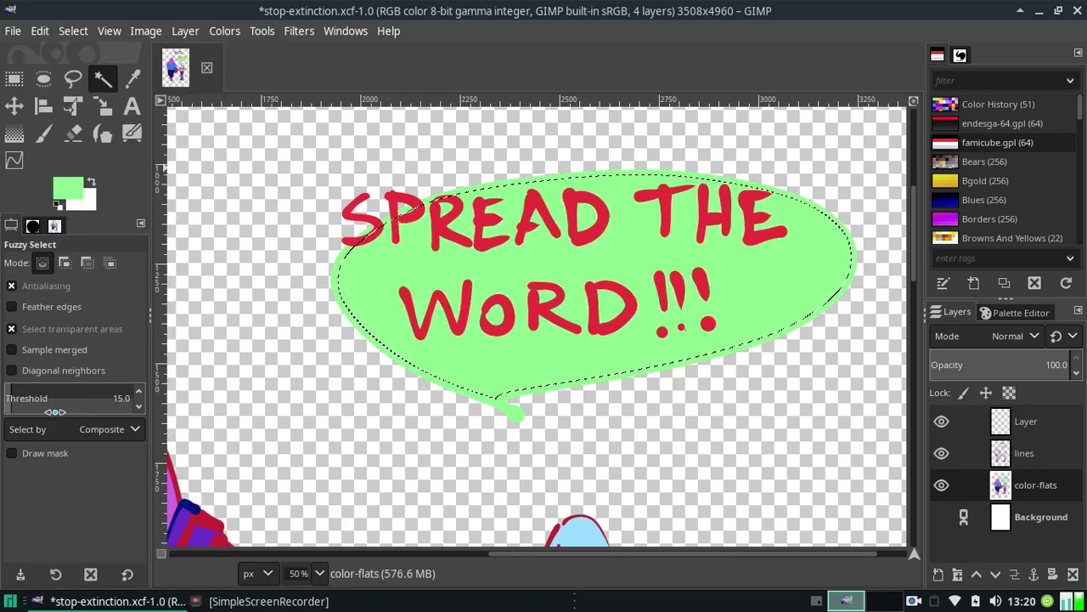
key(ctrl+shift+a)
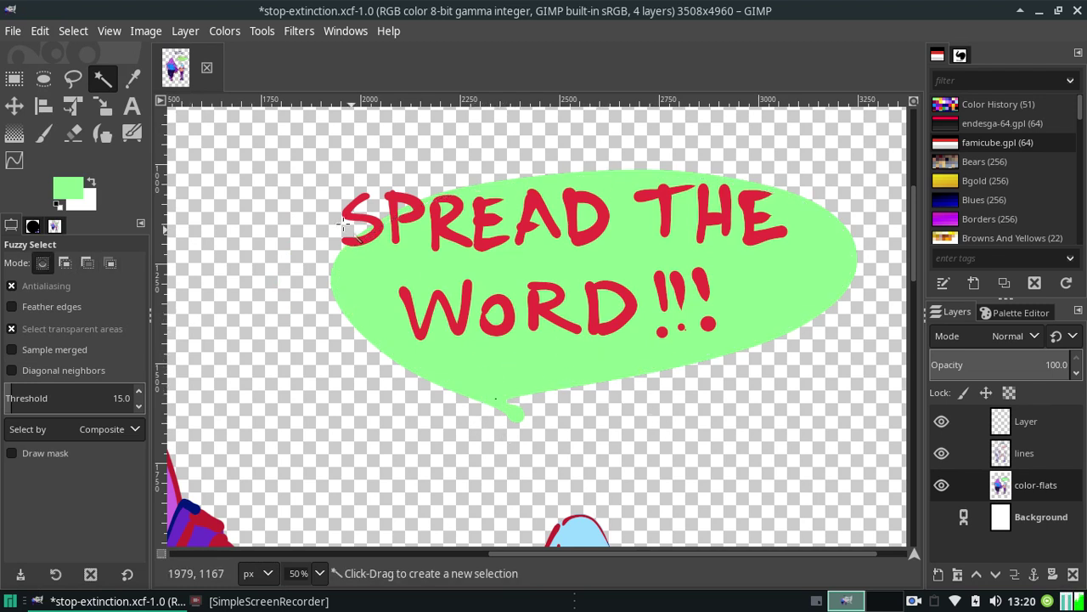
click(44, 132)
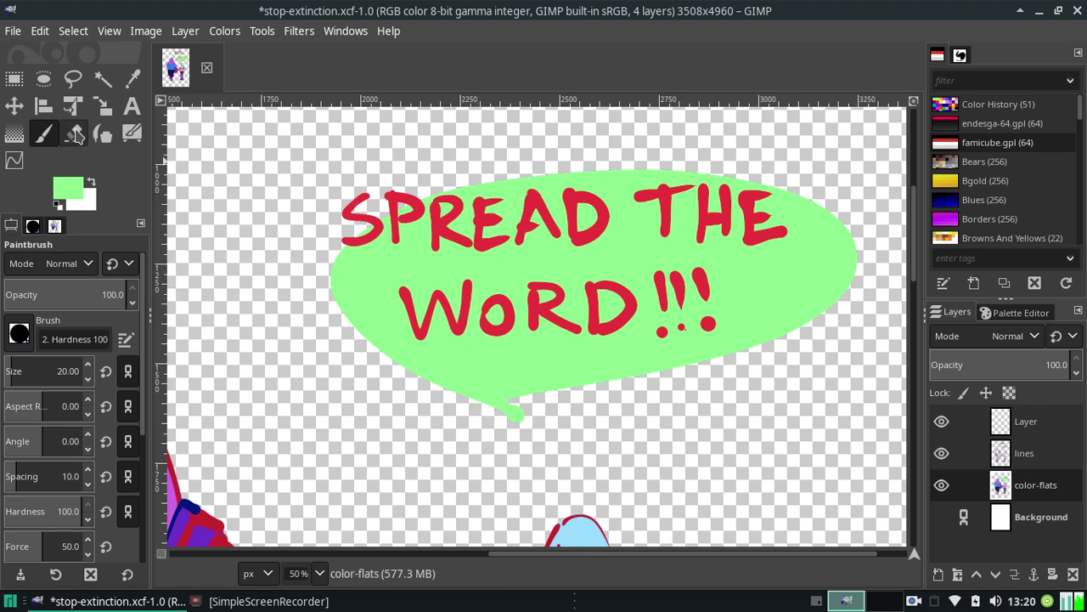
Fuzzy-select the filled green bubble and grow the selection around it
click(101, 80)
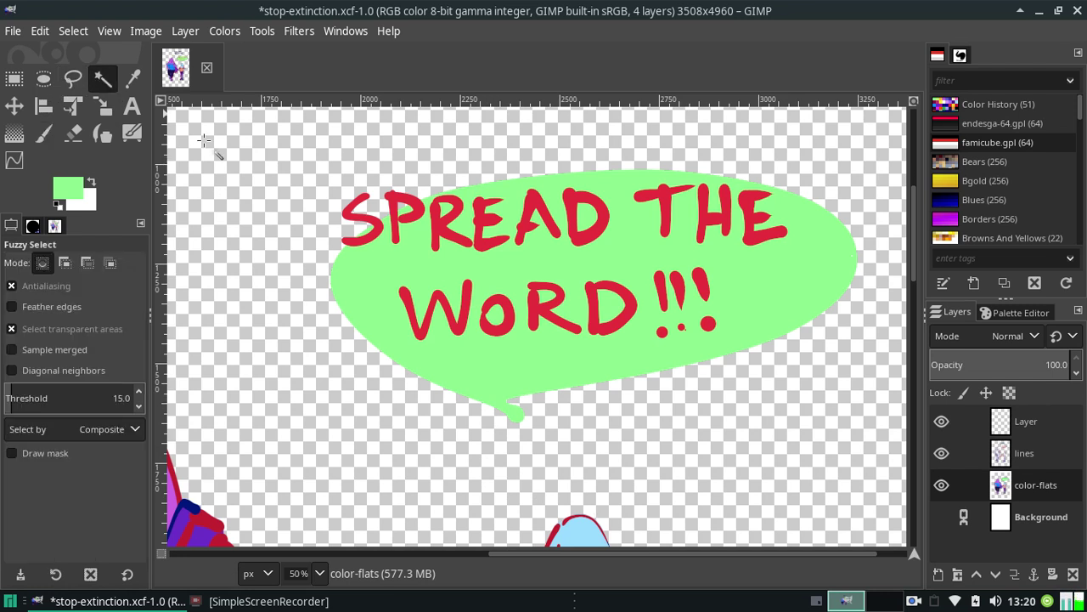
click(368, 292)
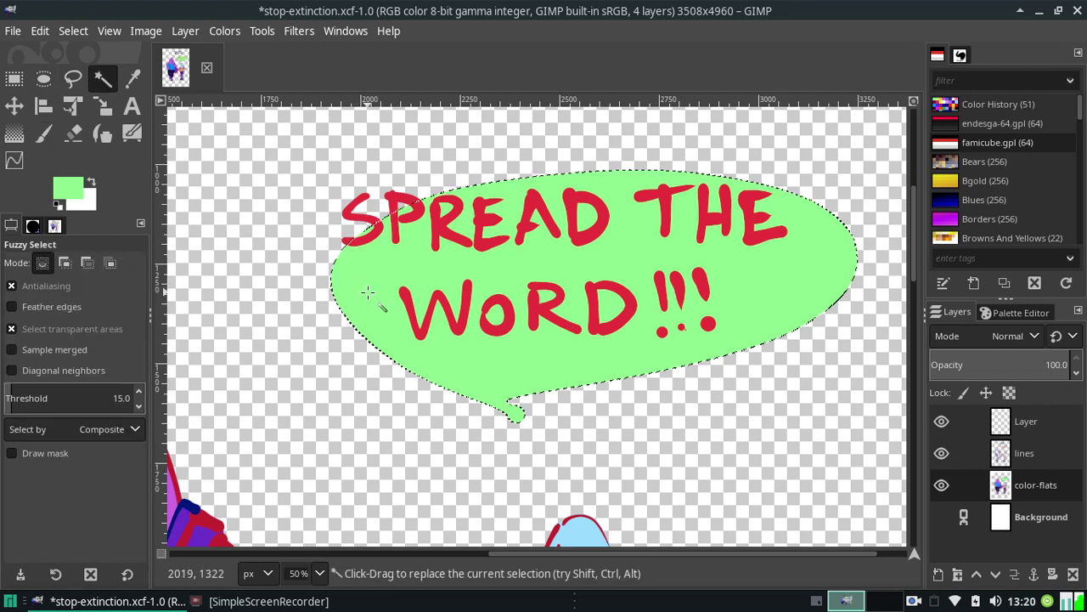
click(73, 31)
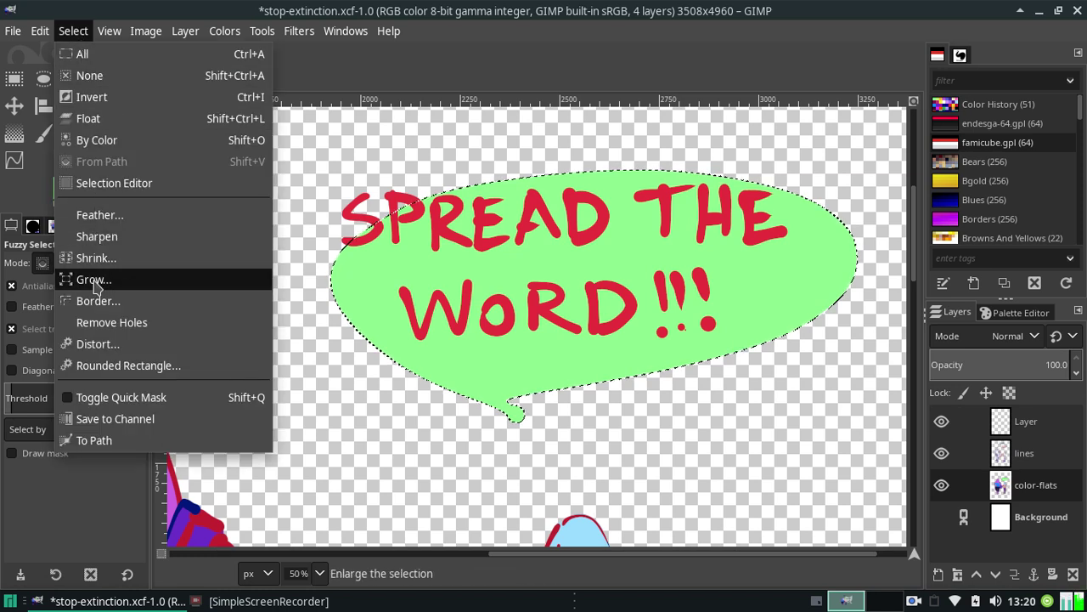
click(68, 274)
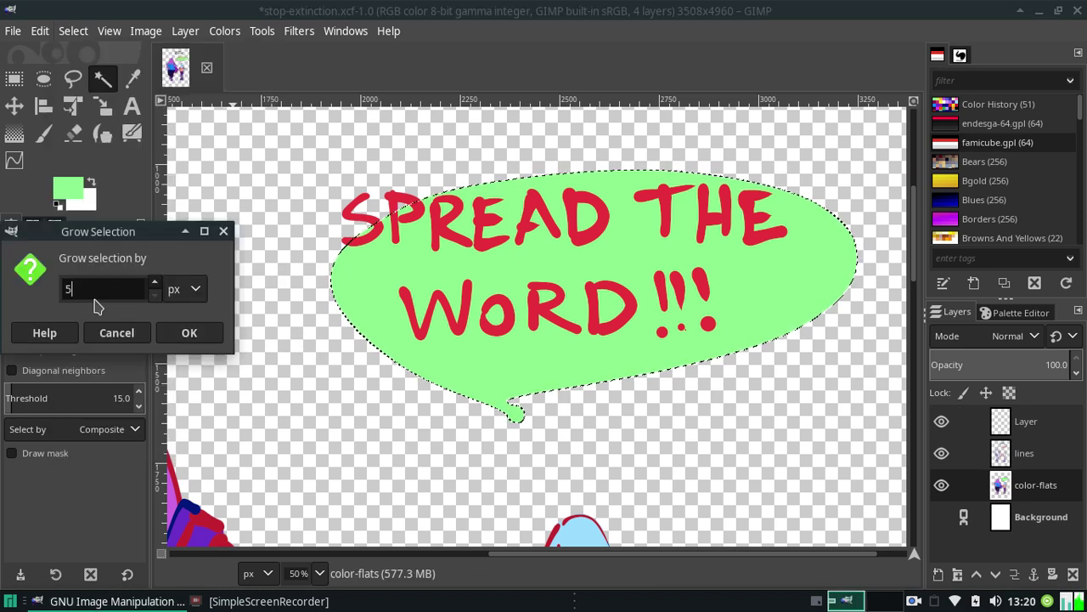
click(188, 332)
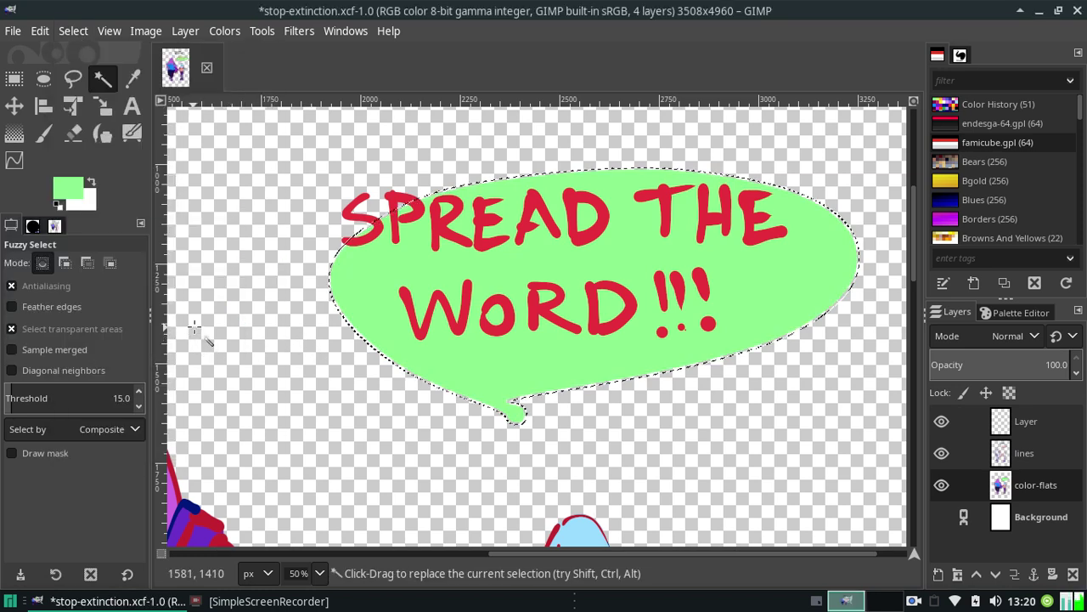
Cut the bubble and paste it back as a floating selection shifted slightly up-left
click(14, 106)
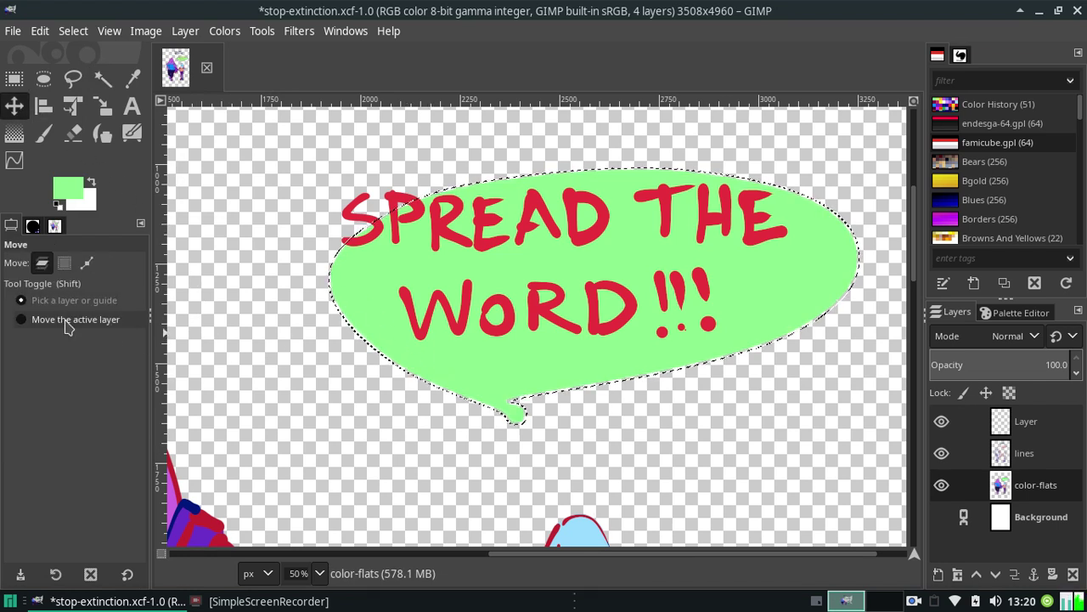
drag(471, 362, 420, 331)
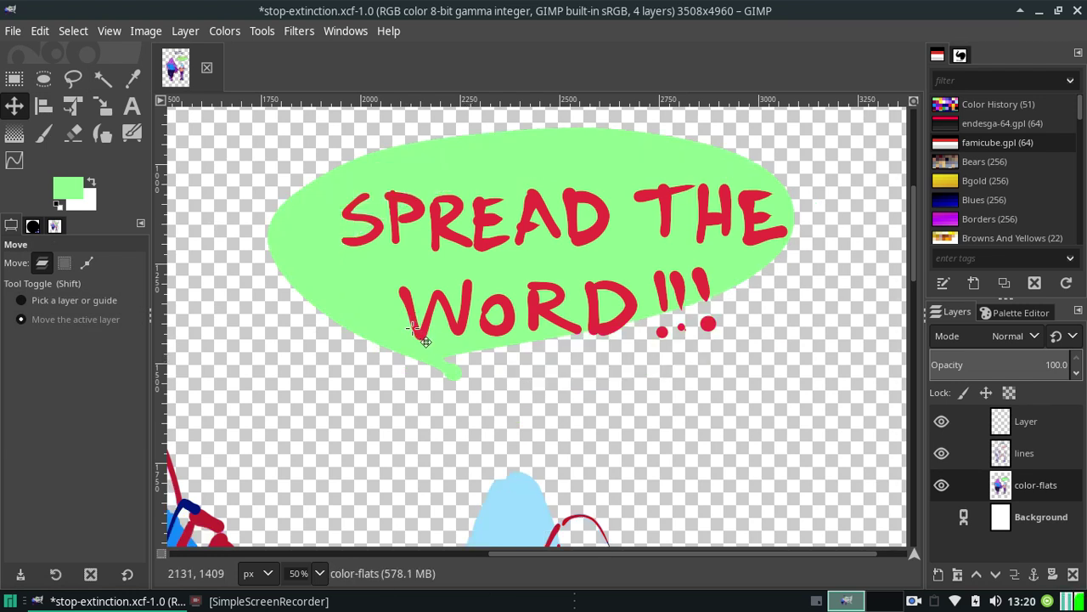
key(ctrl+z)
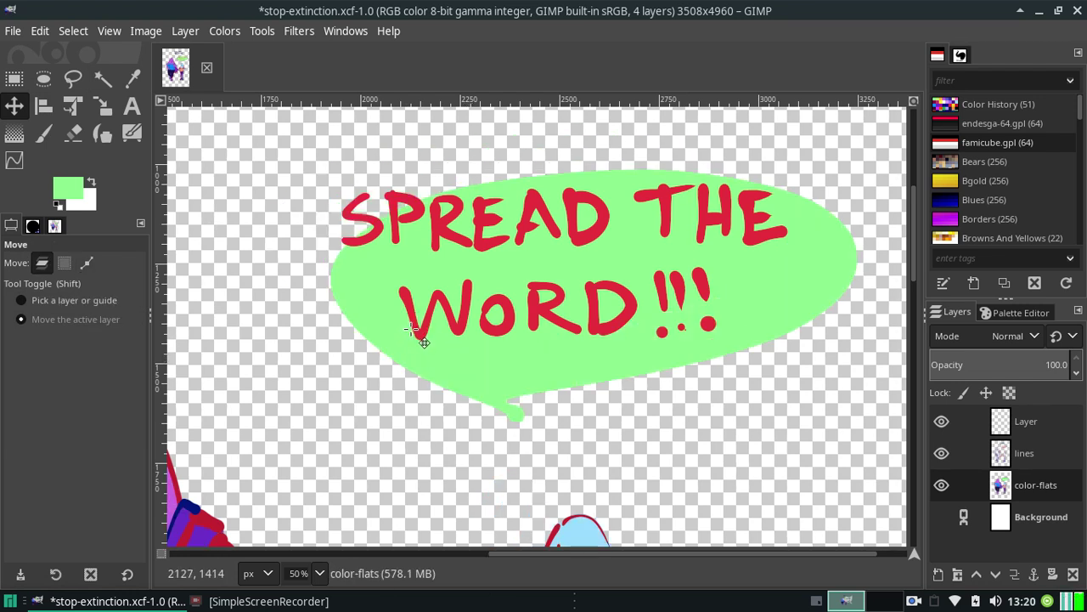
key(ctrl+z)
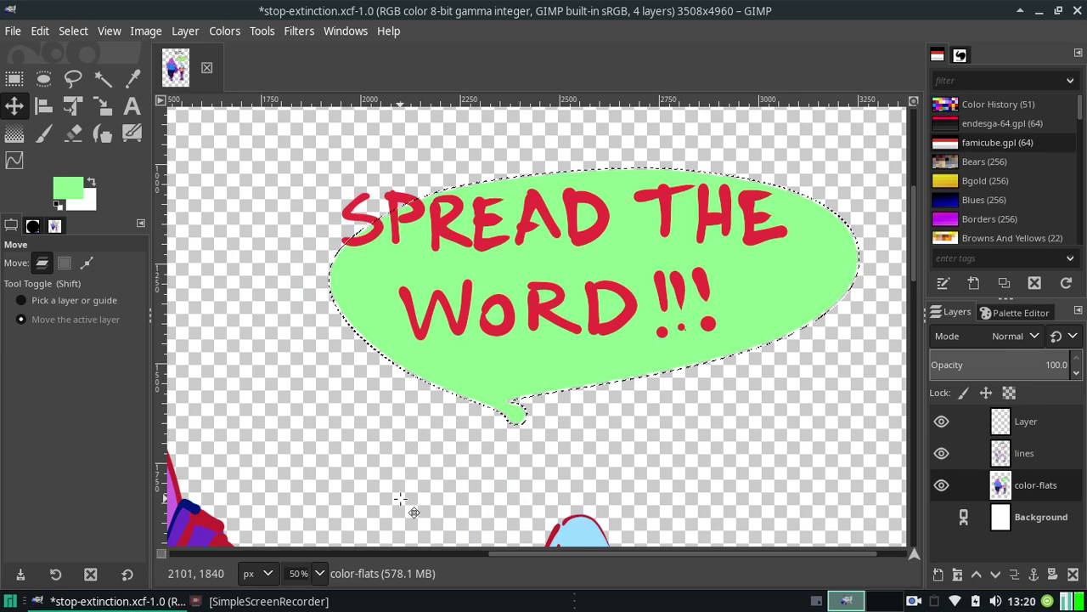
key(ctrl+x)
key(ctrl+v)
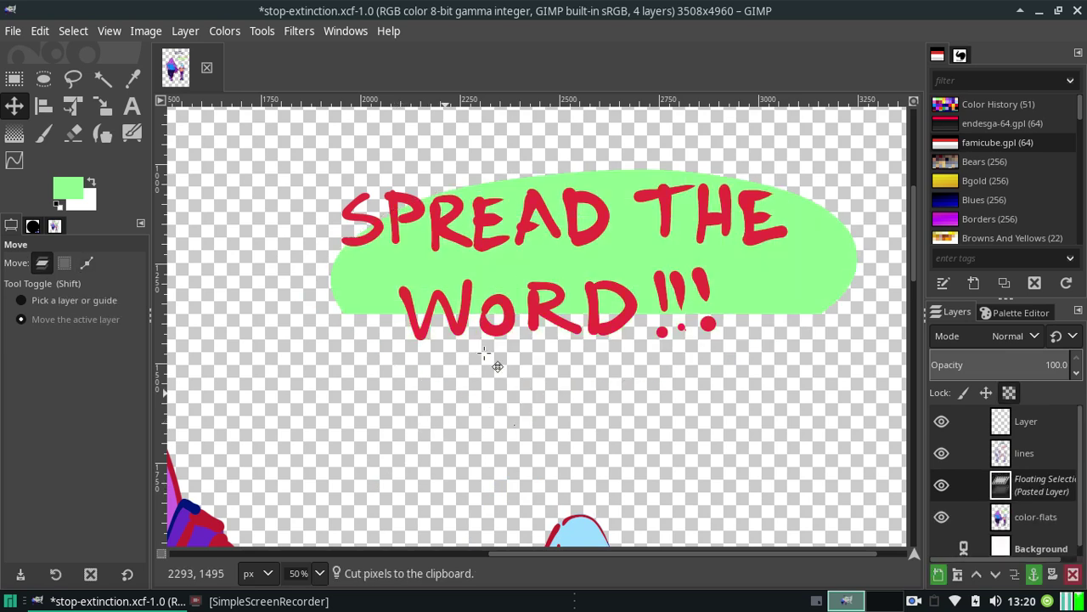
drag(514, 369, 488, 350)
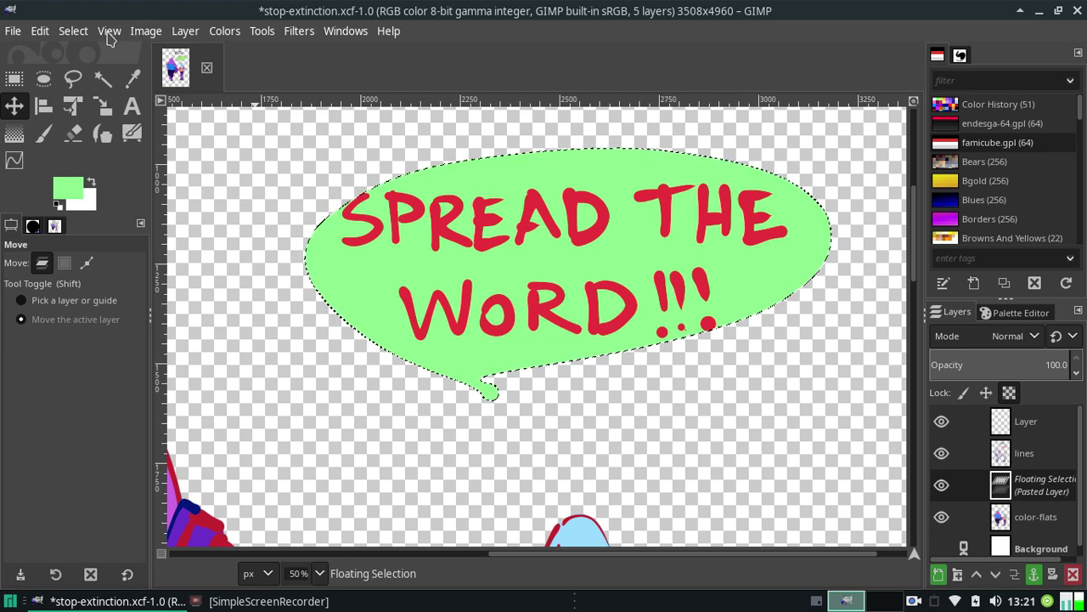
click(102, 106)
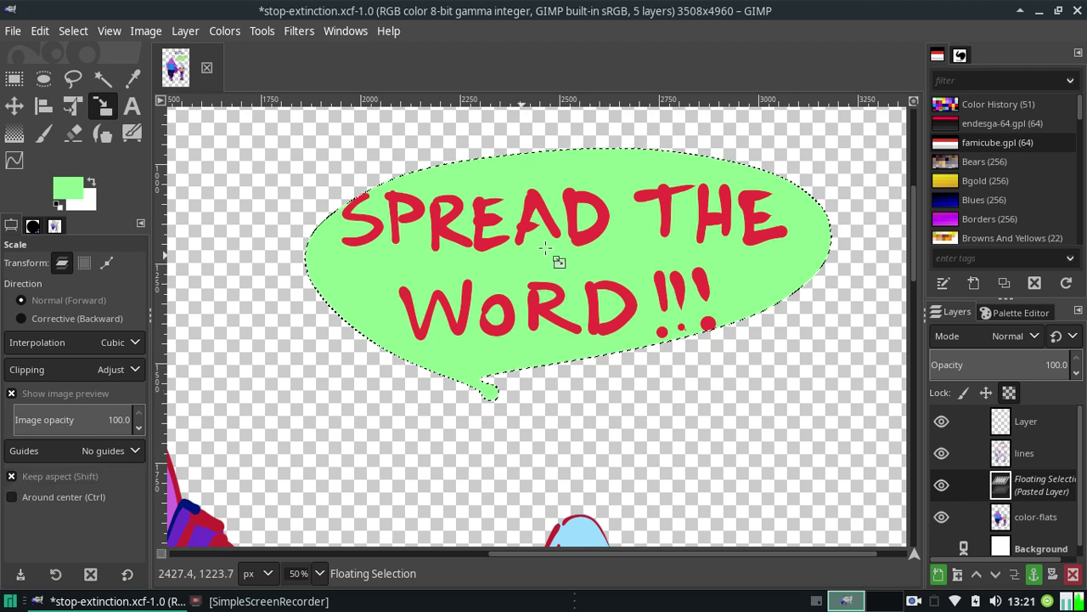
Scale the floating bubble proportionally to 700 px high (1447×700)
click(574, 239)
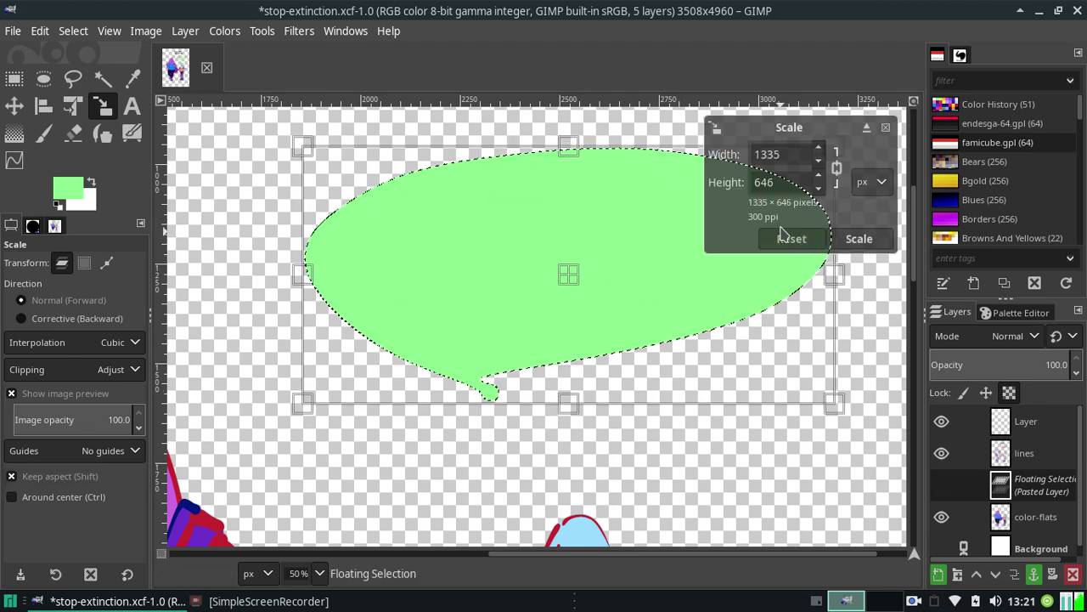
double_click(784, 183)
text(700)
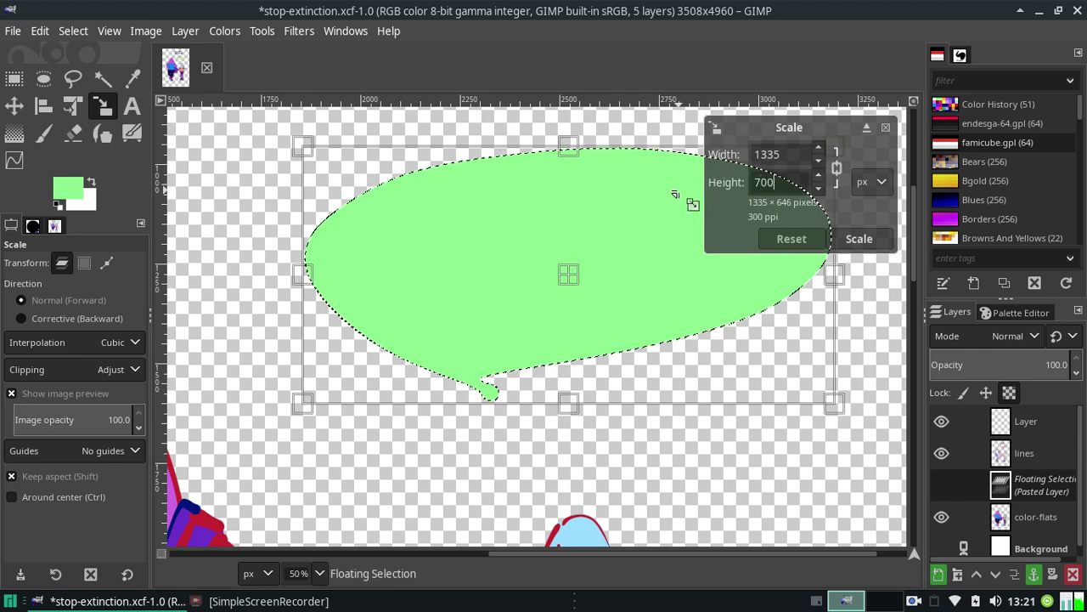
key(Return)
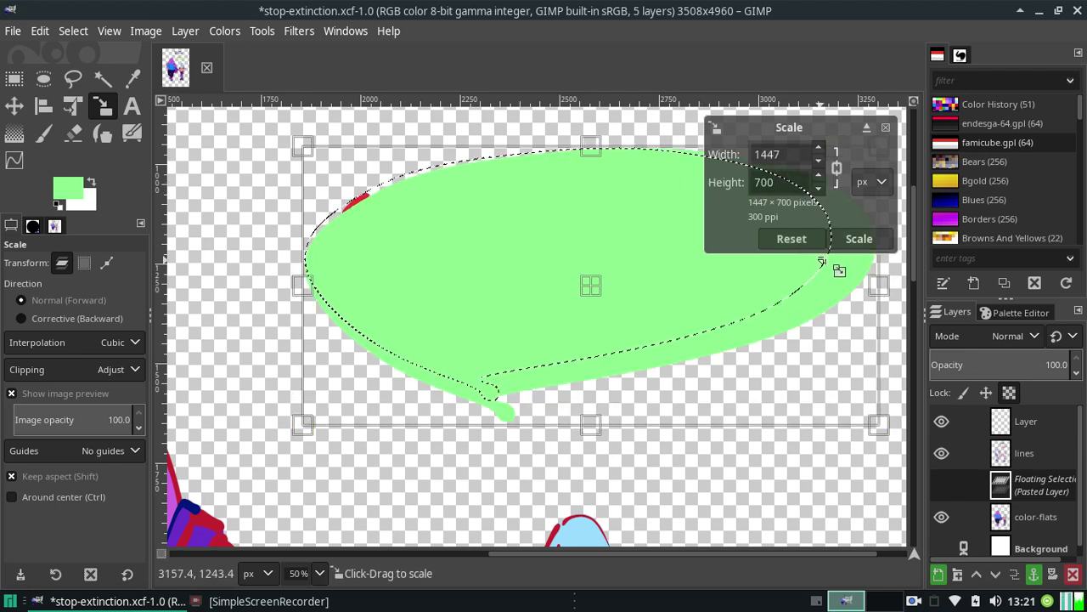
click(880, 244)
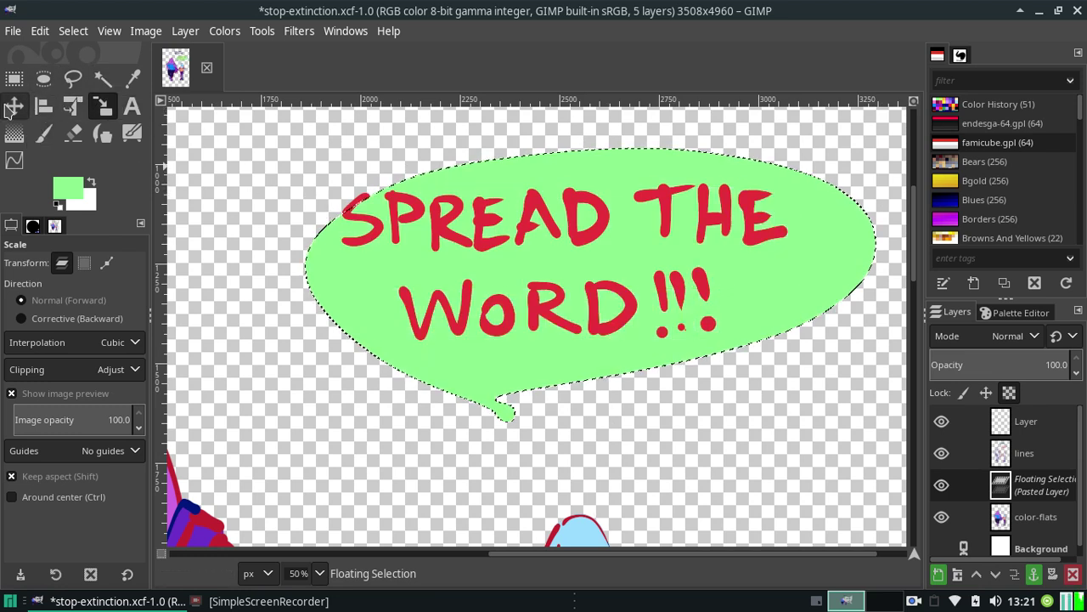
Nudge the enlarged bubble up-left around the text and anchor it into color-flats
click(15, 106)
drag(391, 274, 378, 260)
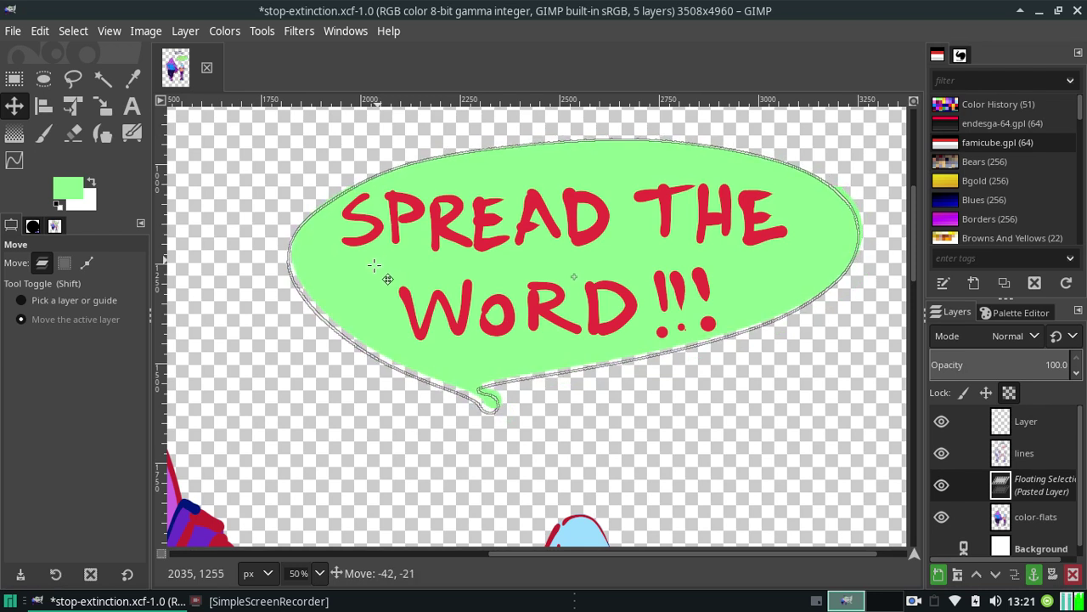
drag(378, 260, 371, 266)
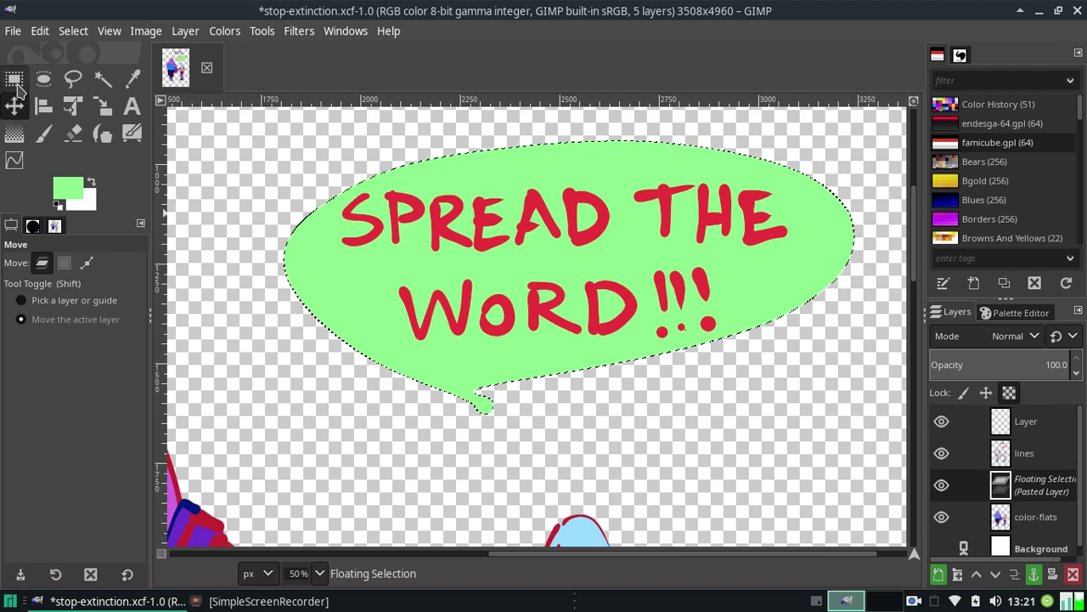
click(14, 78)
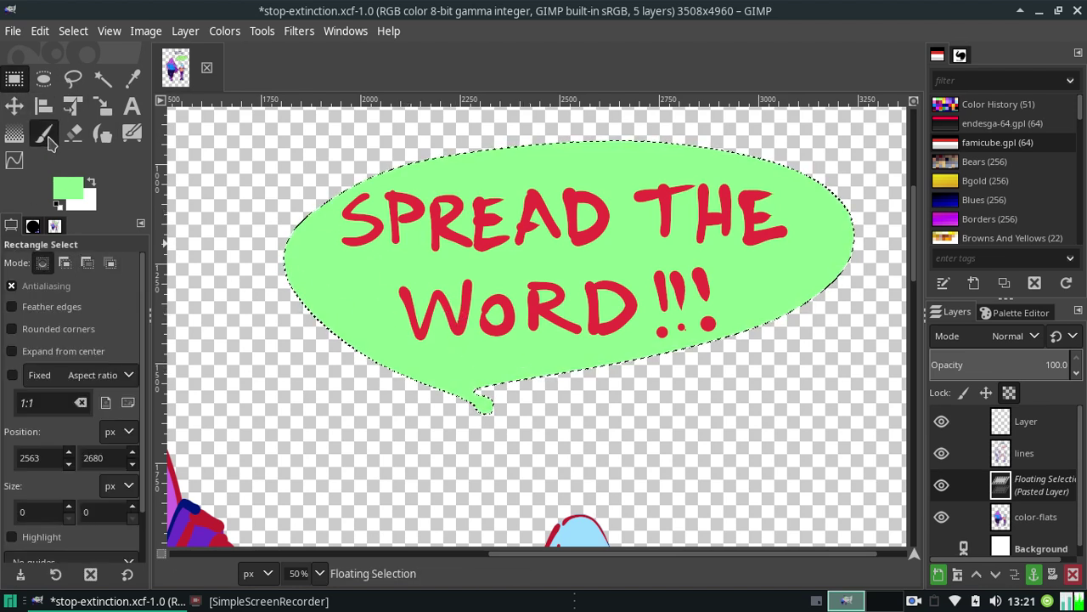
click(42, 132)
click(73, 30)
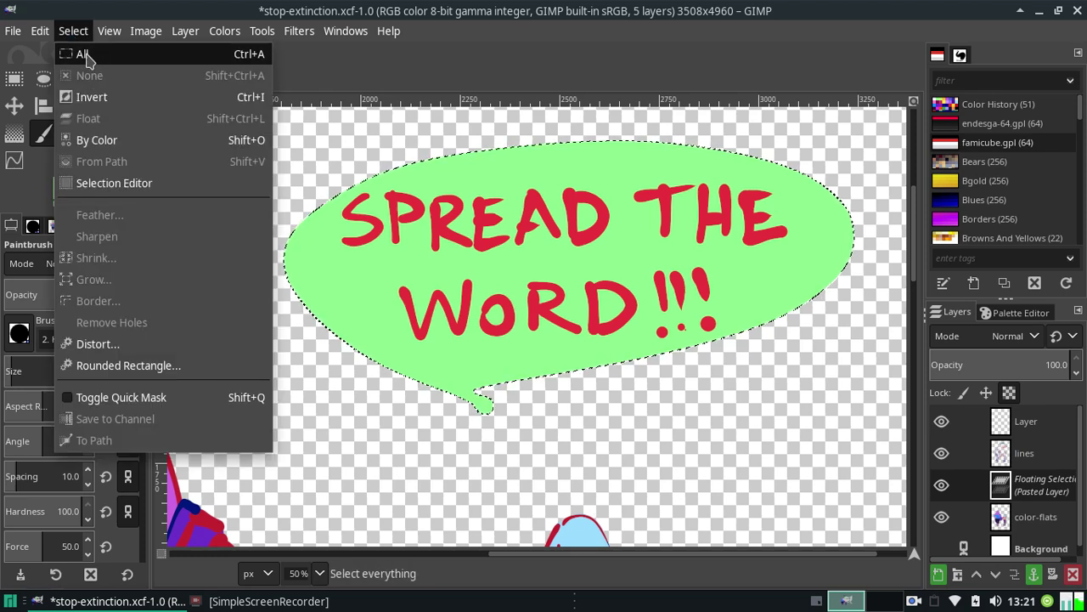
click(86, 56)
key(r)
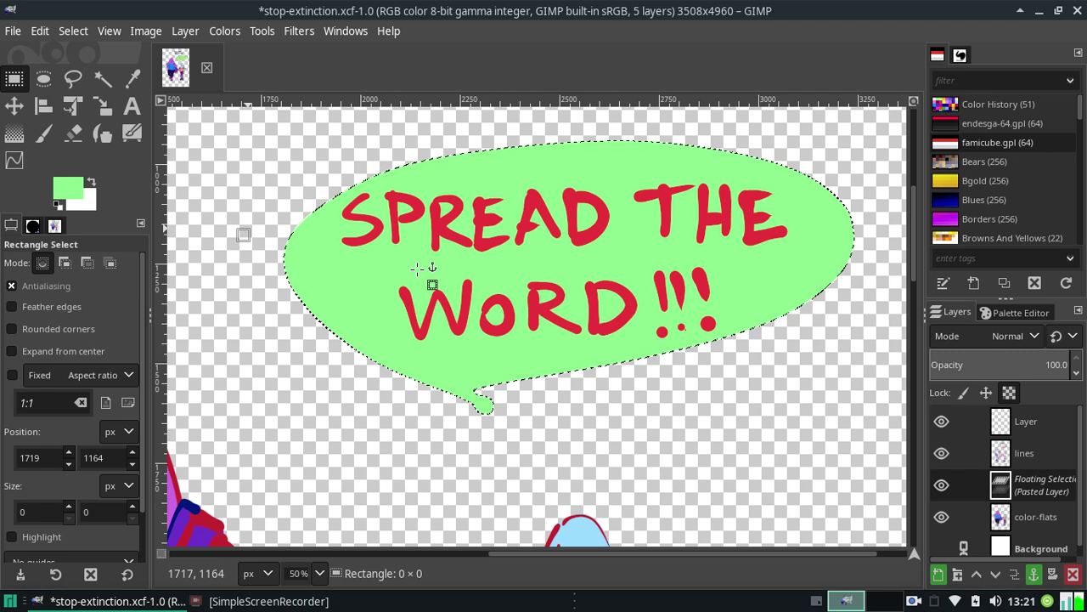
click(416, 268)
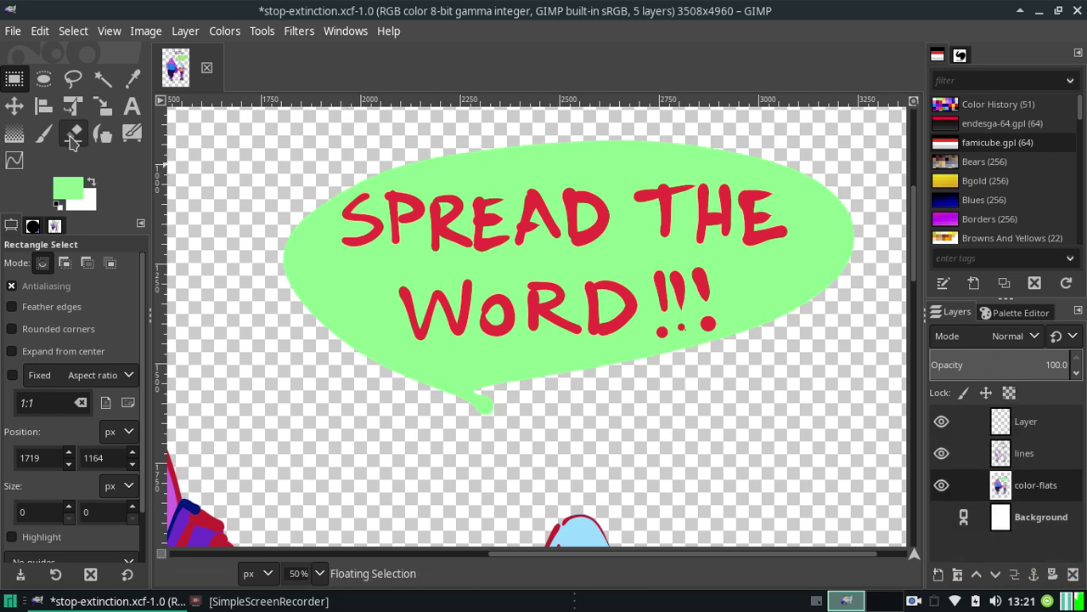
Make the white Background layer visible and switch to the Ink tool
click(73, 133)
click(941, 516)
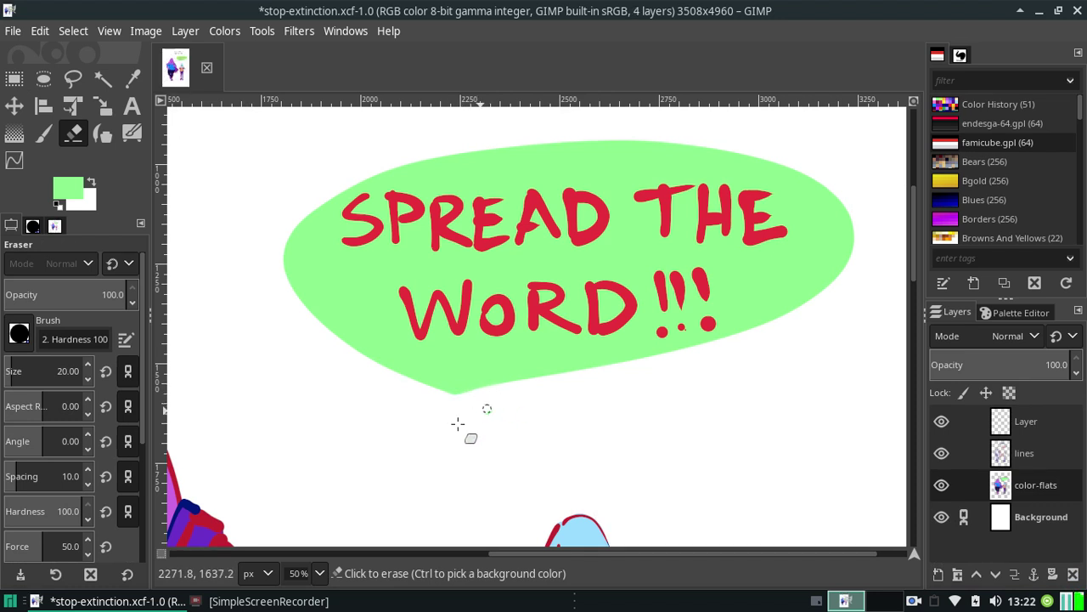
click(507, 445)
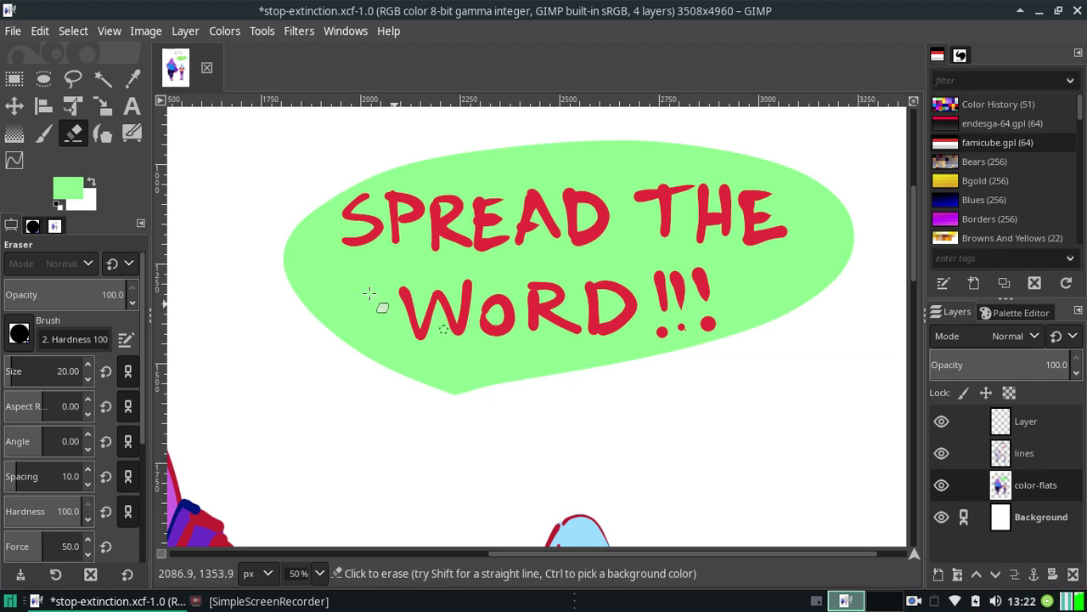
click(104, 134)
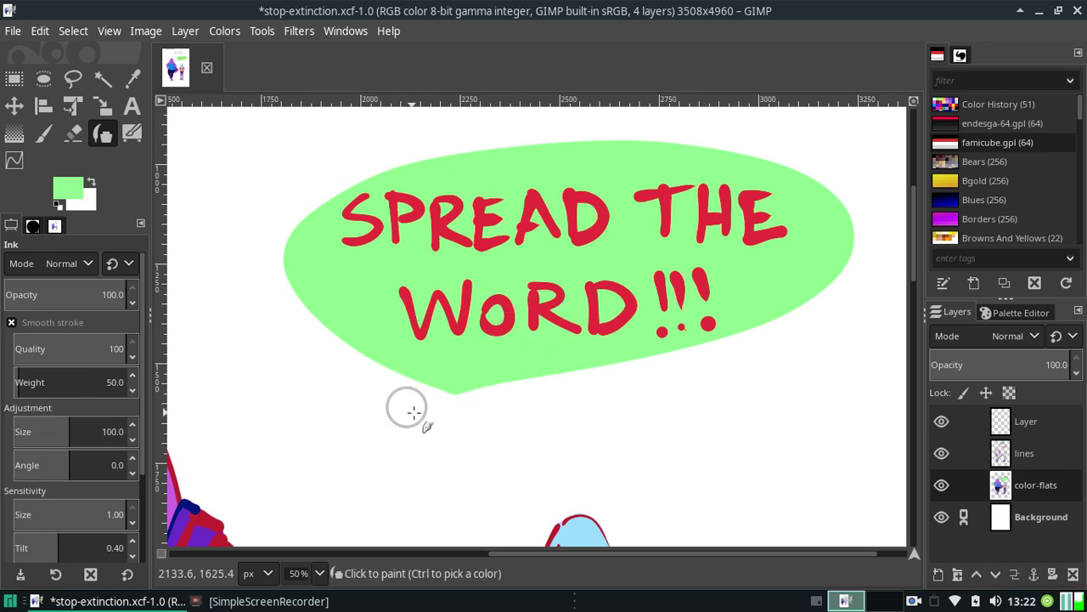
Draw trial tail strokes below the speech bubble, undoing each attempt
drag(443, 380, 481, 436)
key(ctrl+z)
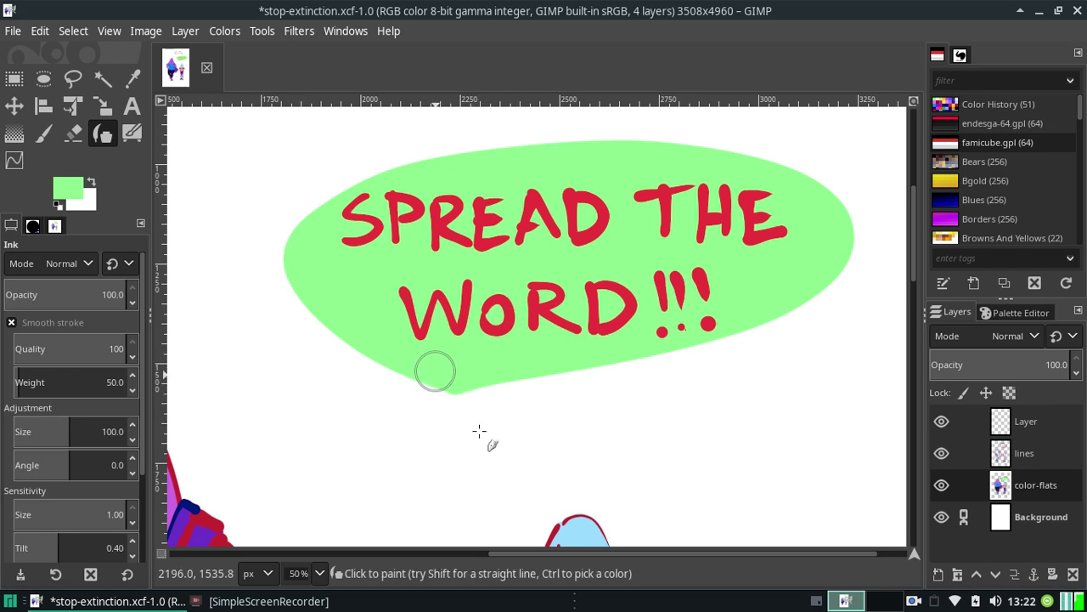
drag(437, 382, 503, 449)
key(ctrl+z)
drag(442, 384, 505, 455)
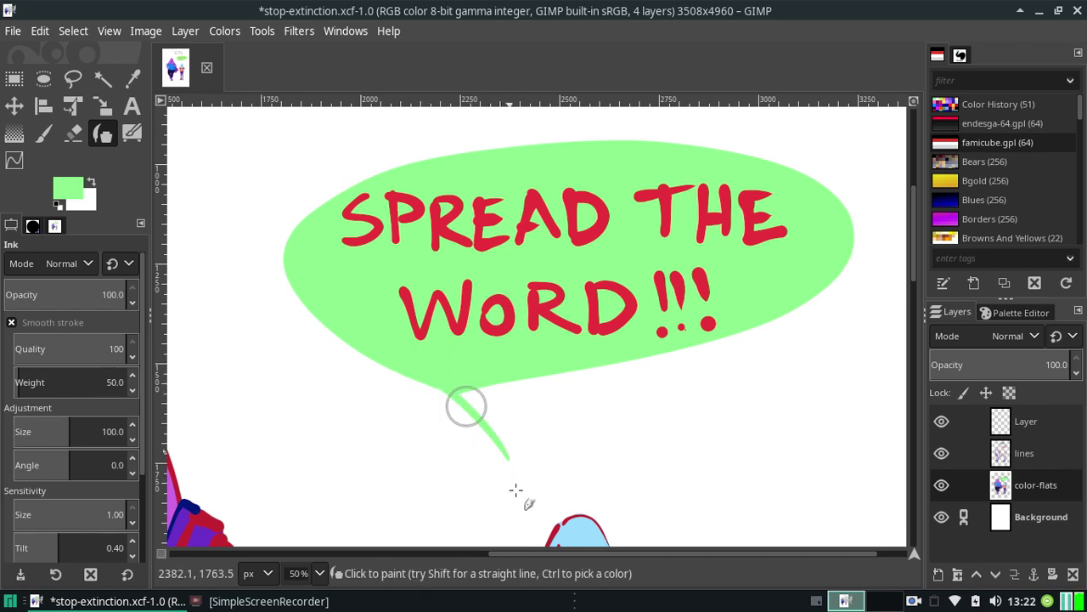
drag(449, 376, 514, 467)
drag(451, 388, 493, 436)
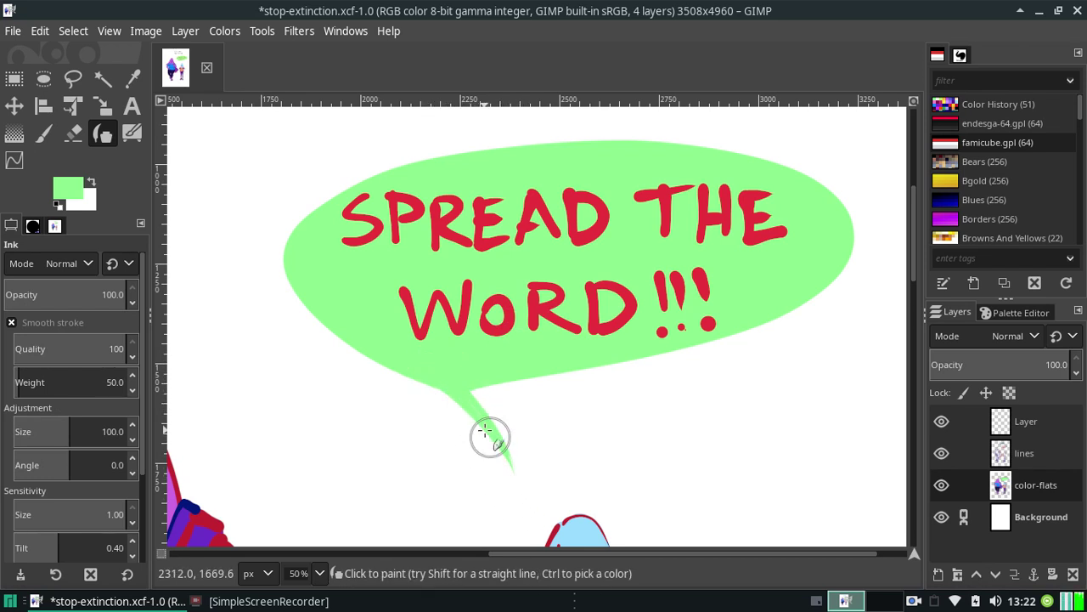
key(ctrl+z)
drag(462, 376, 499, 451)
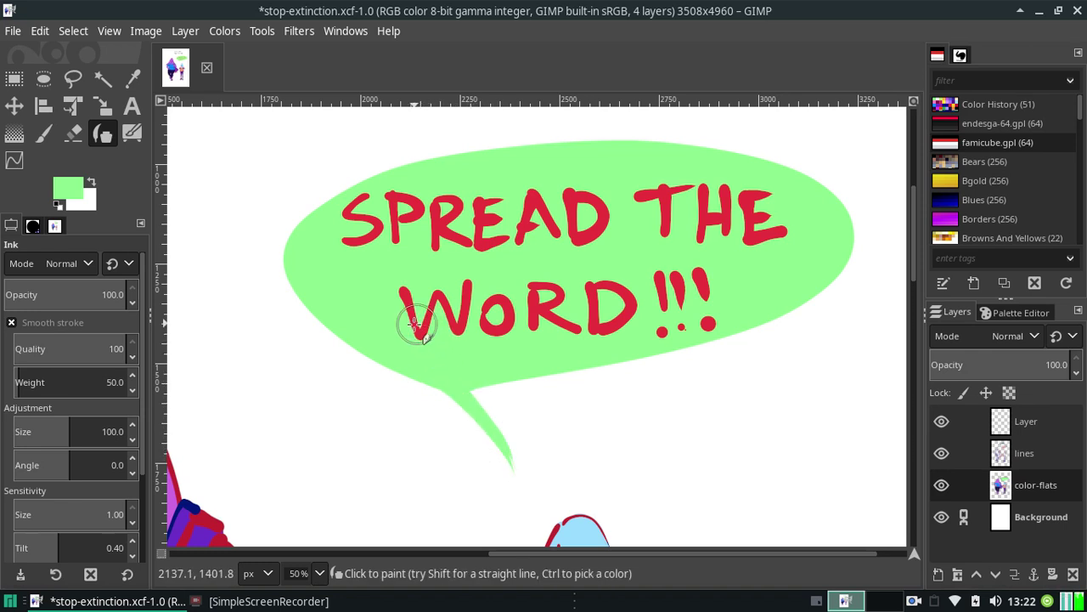
key(ctrl+z)
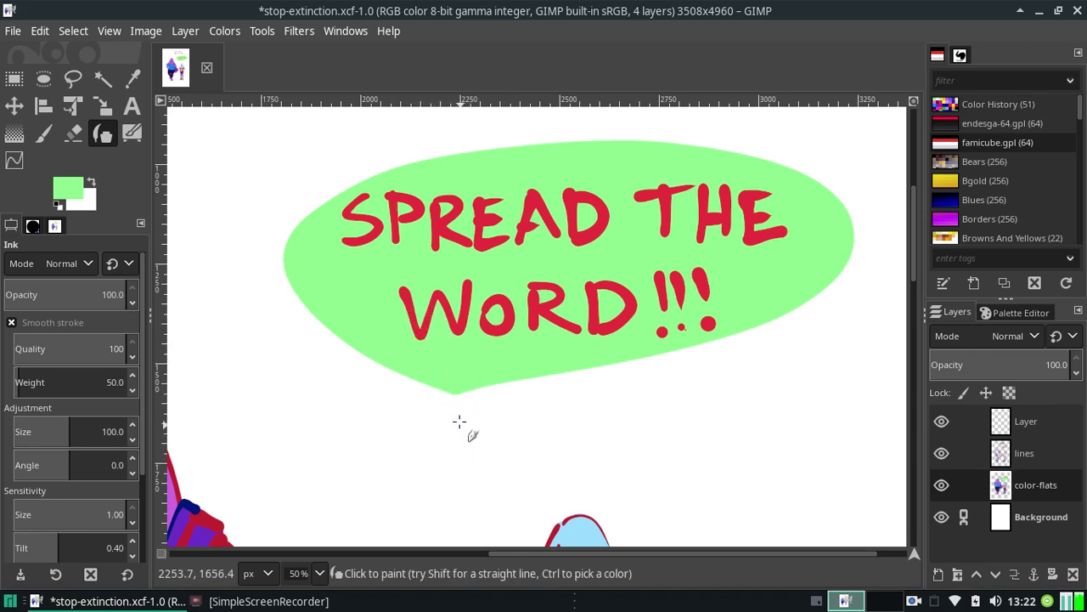
Keep retrying shorter and lower tail strokes, undoing each one
drag(429, 374, 501, 442)
key(ctrl+z)
key(ctrl+z)
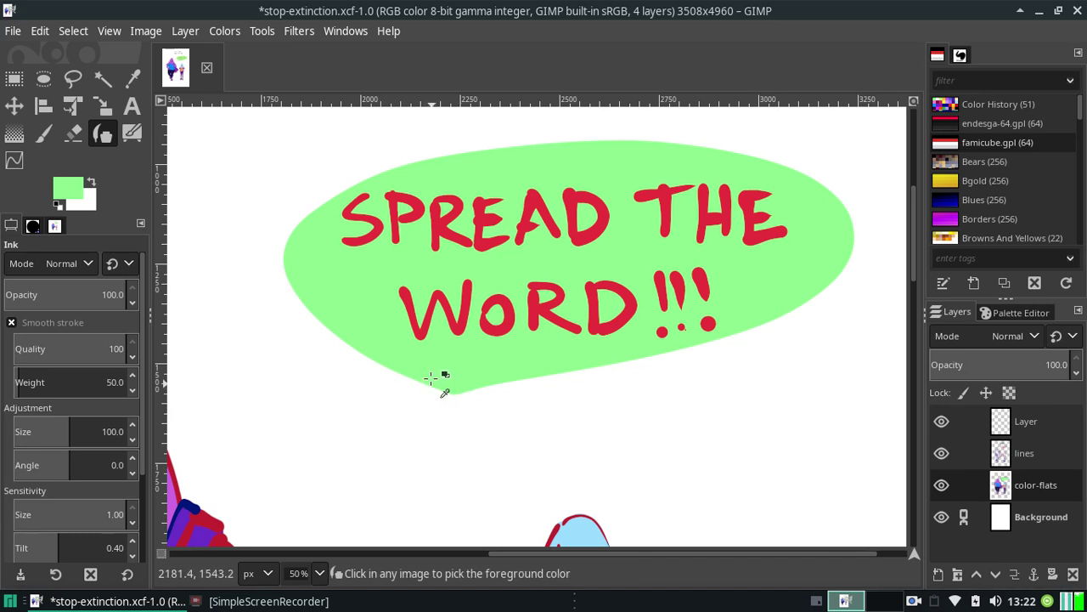
mouse_move(431, 384)
mouse_down()
mouse_move(485, 433)
mouse_move(478, 422)
mouse_up()
key(ctrl+z)
key(ctrl+z)
drag(429, 378, 517, 473)
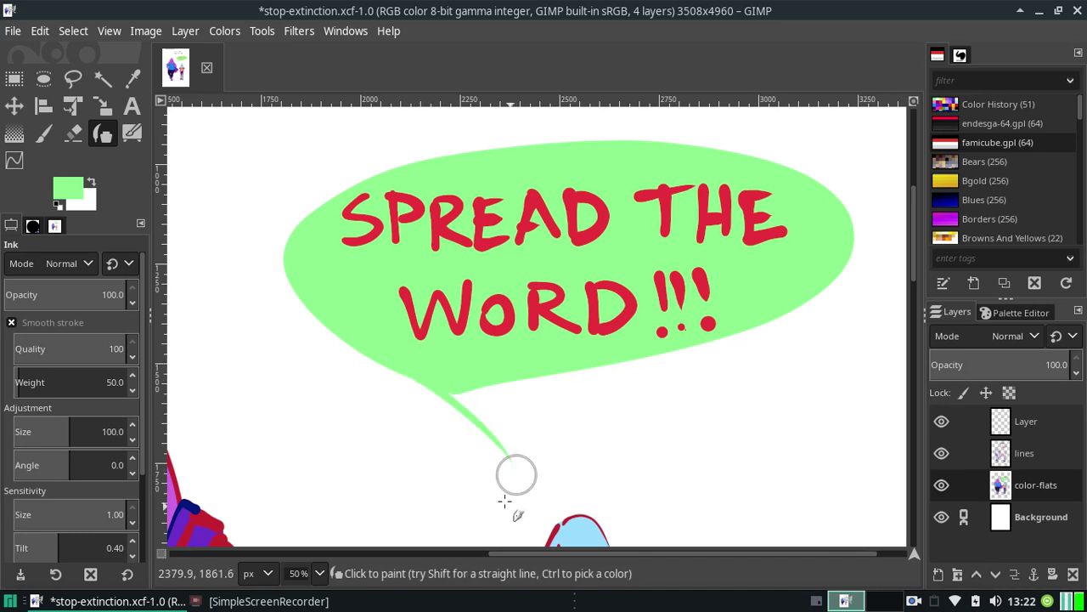
key(ctrl+z)
drag(418, 364, 512, 480)
key(ctrl+z)
drag(459, 392, 516, 485)
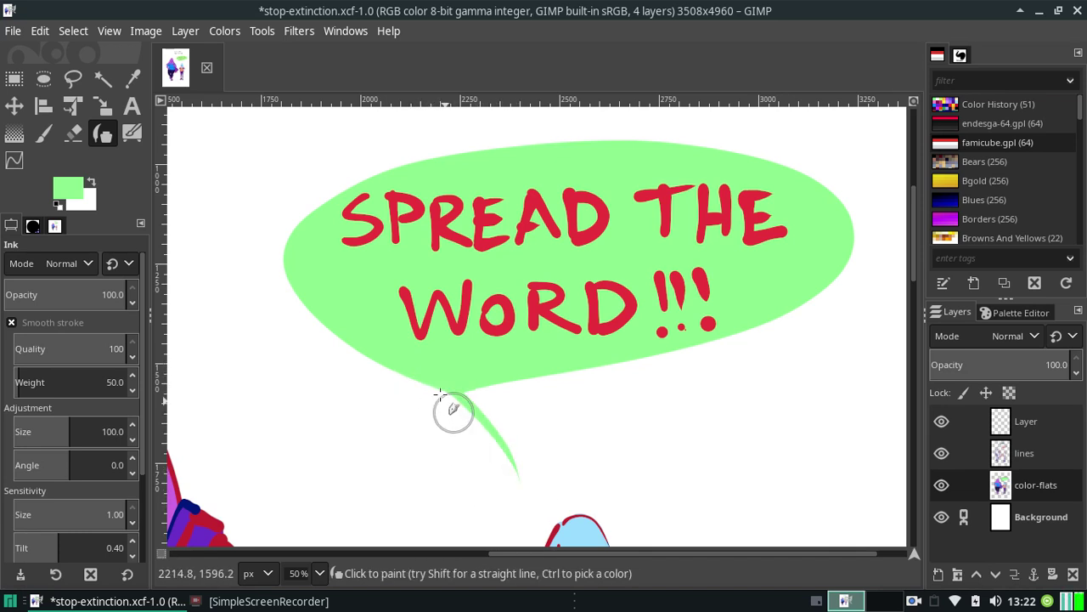
key(ctrl+z)
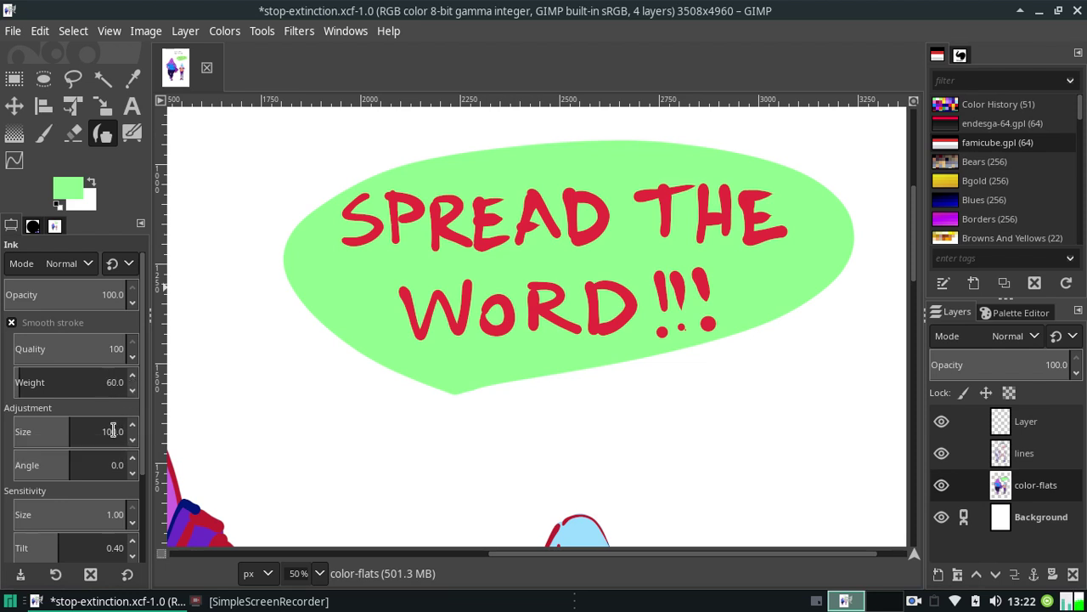
Set ink Weight and Size to 50, sample the bubble's green, and draw a narrow pointed tail
drag(101, 431, 99, 431)
text(200)
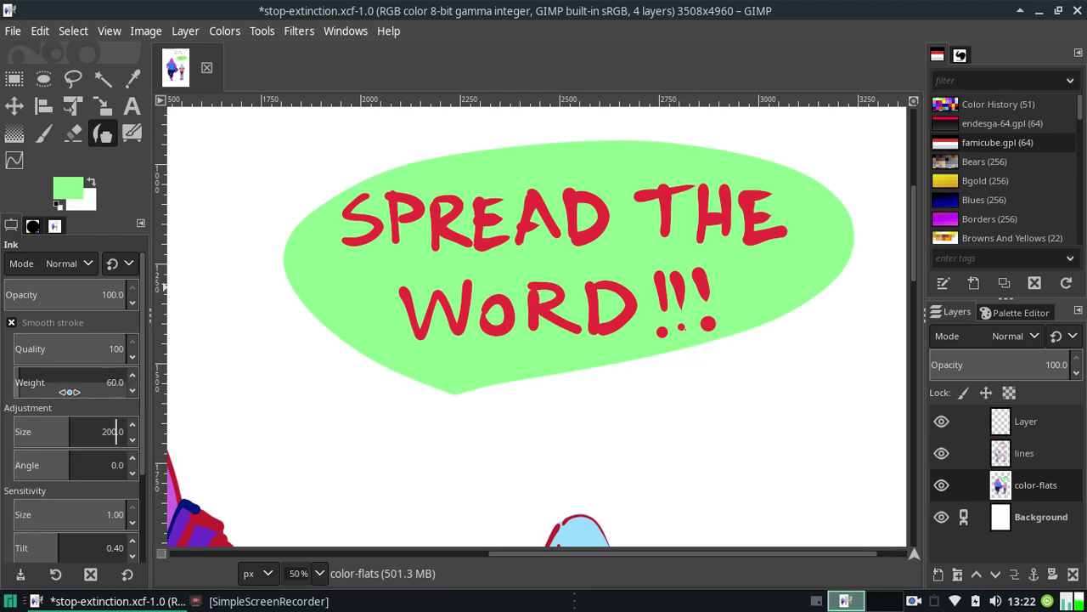
key(Return)
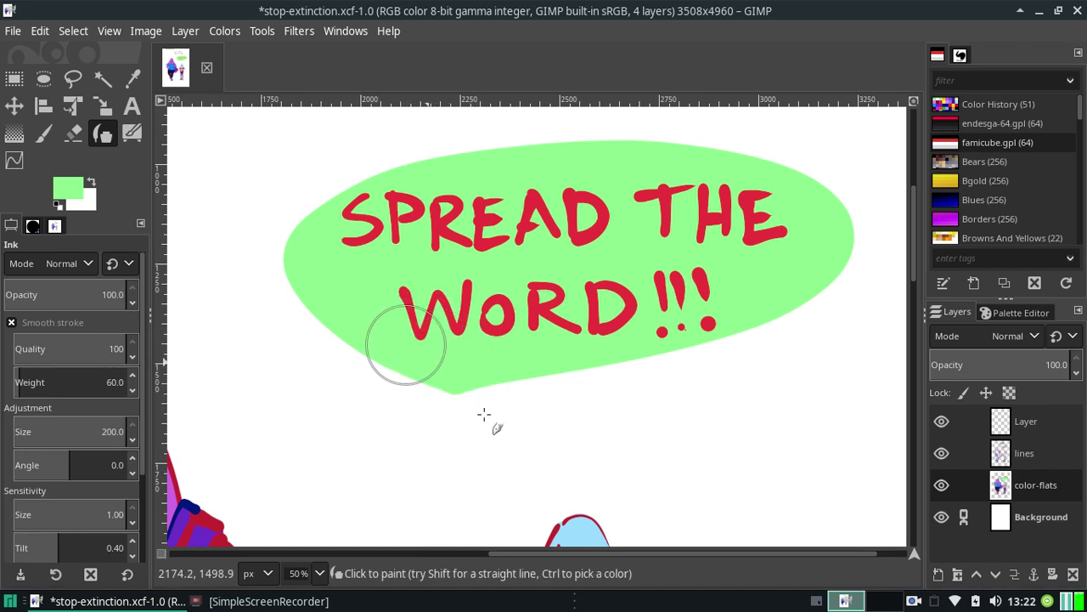
key(ctrl)
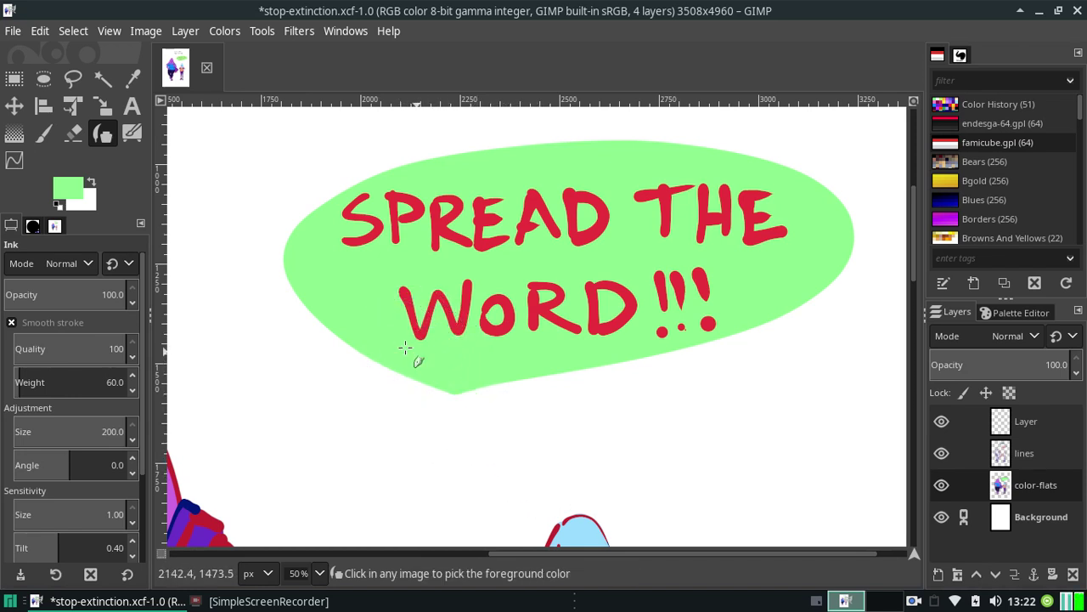
drag(446, 389, 516, 472)
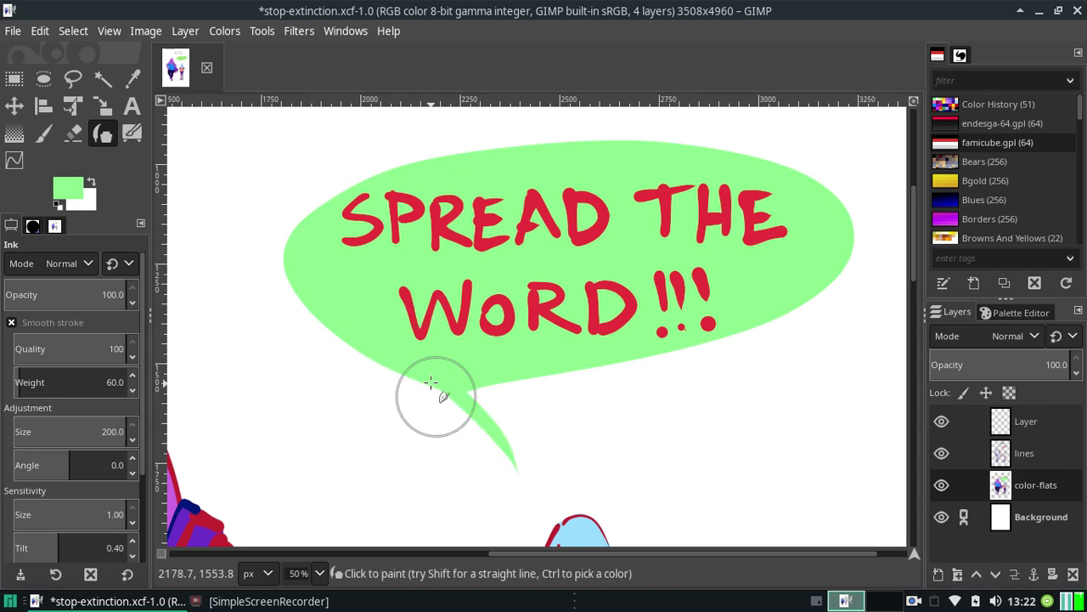
key(ctrl+z)
drag(448, 374, 493, 454)
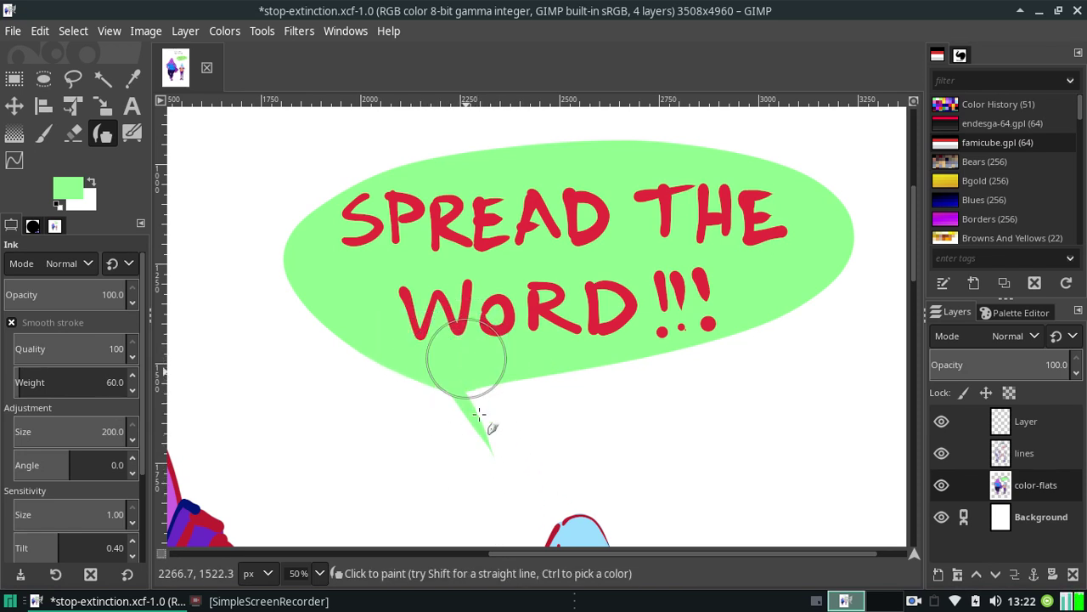
key(ctrl+z)
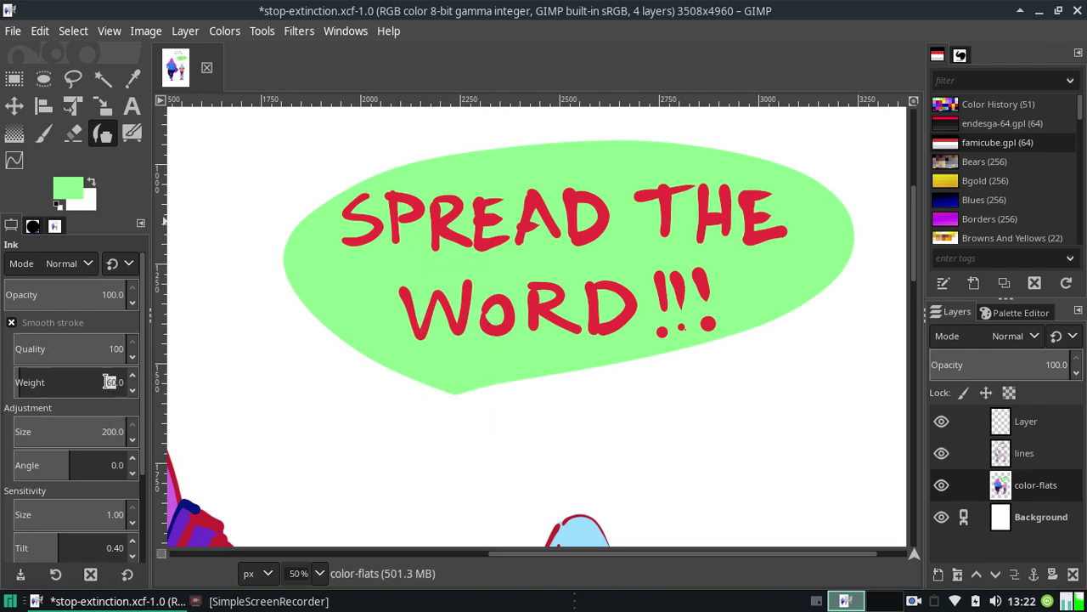
text(50)
text(50)
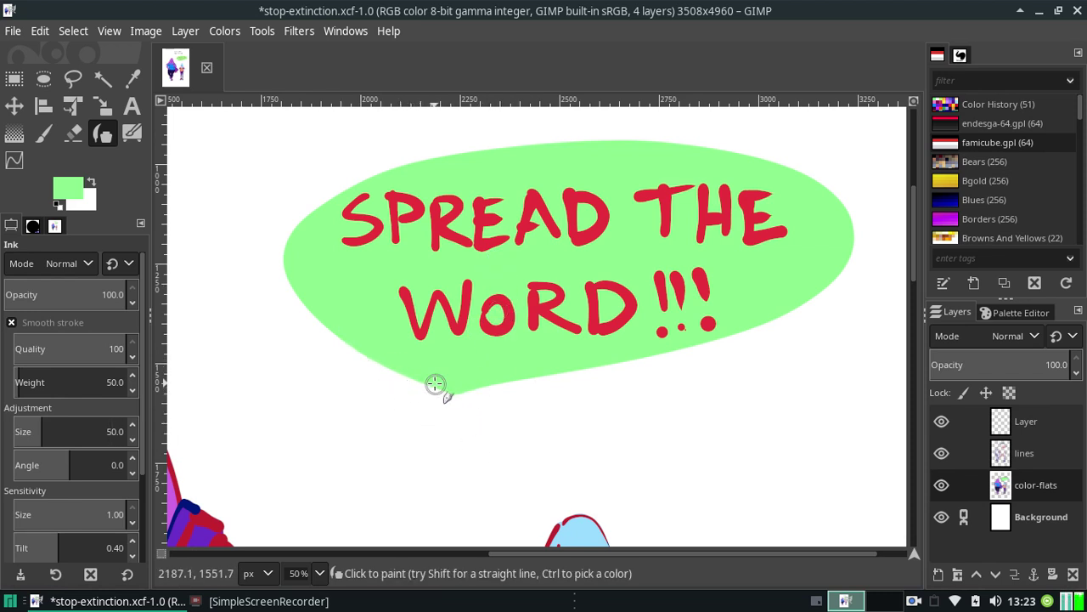
drag(444, 376, 468, 415)
drag(431, 377, 507, 361)
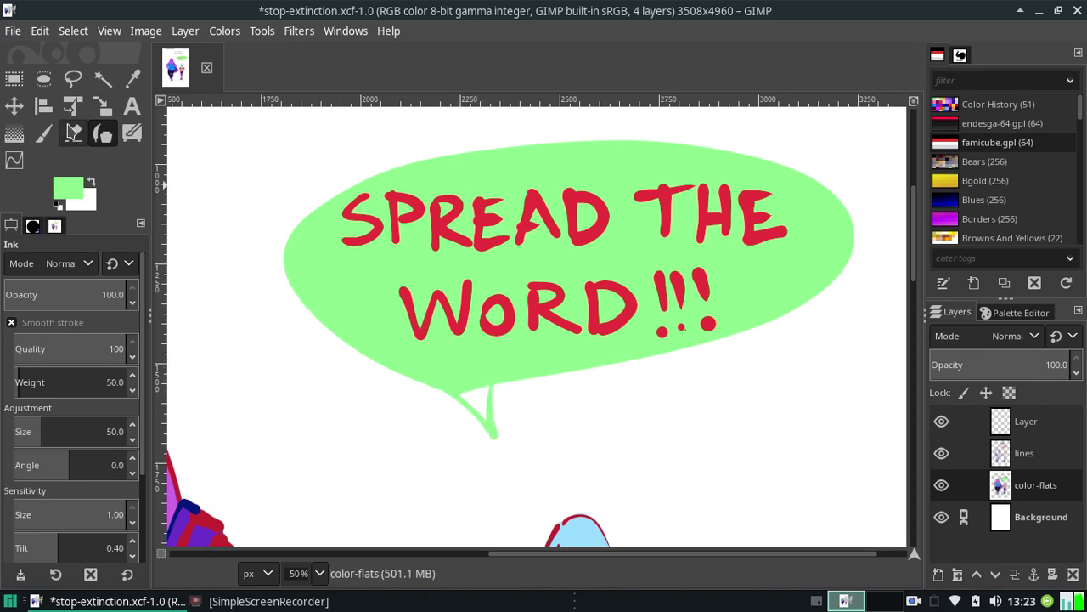
Fill the bubble tail solid green, then erase its right edge into a smooth tapered curve
click(44, 133)
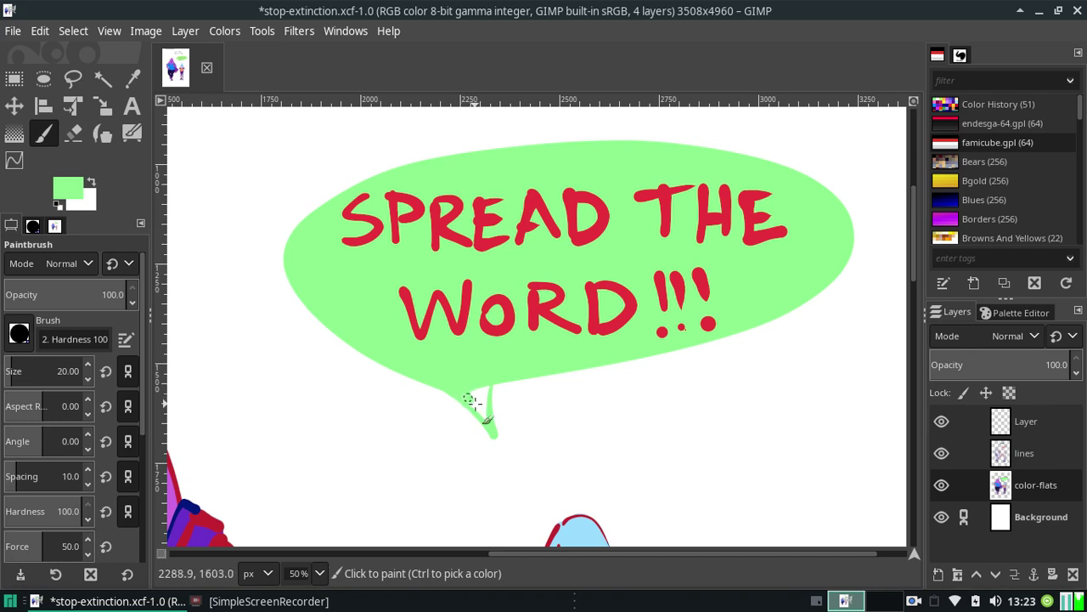
drag(476, 405, 483, 417)
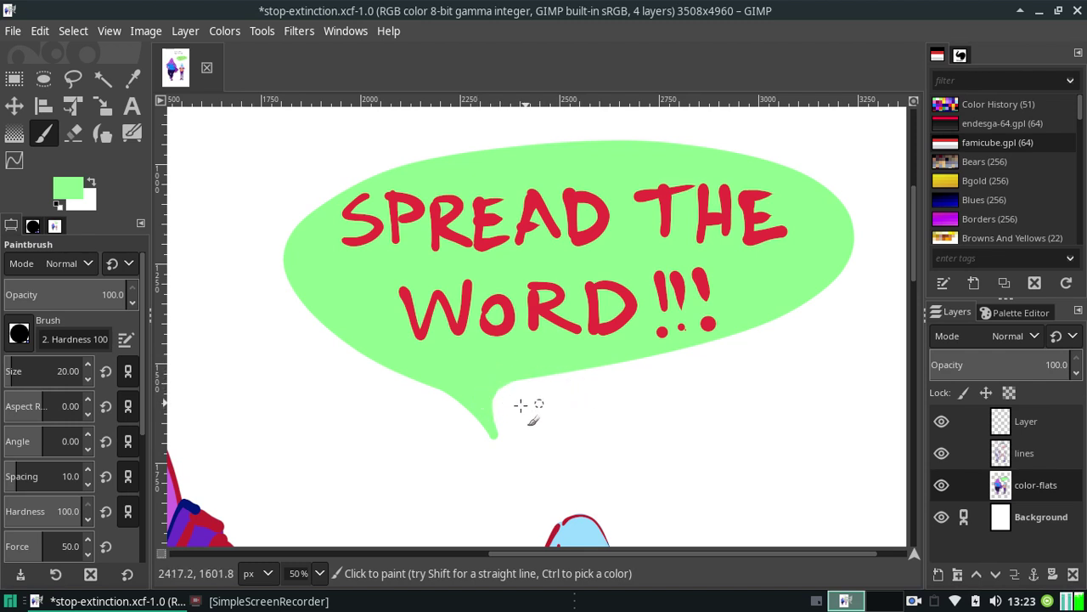
click(73, 132)
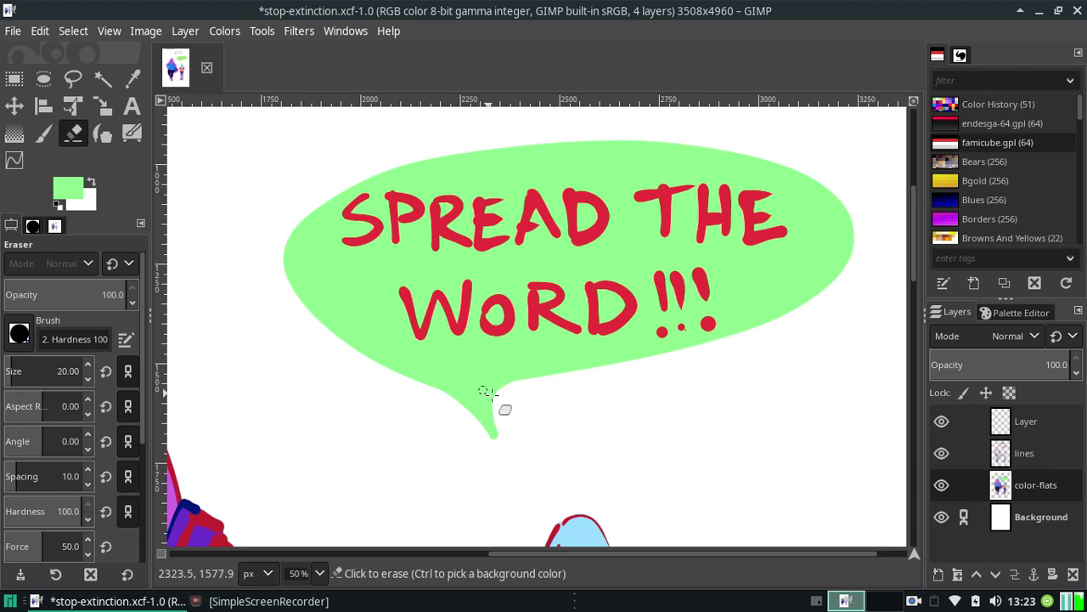
click(510, 397)
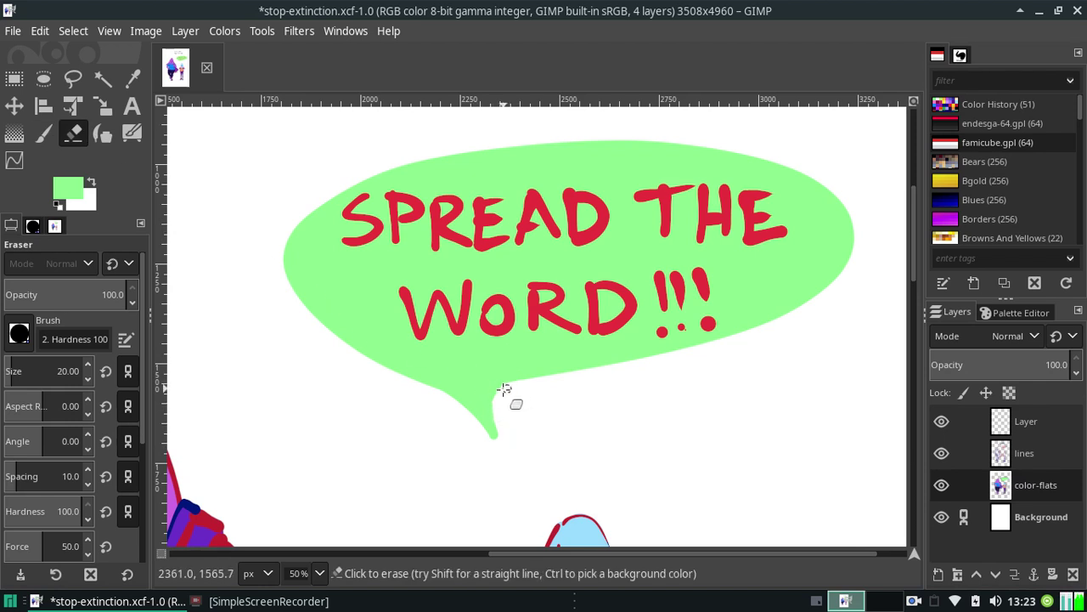
drag(504, 389, 508, 449)
Zoom out to 12.5% and fuzzy-select the green speech bubble
click(320, 572)
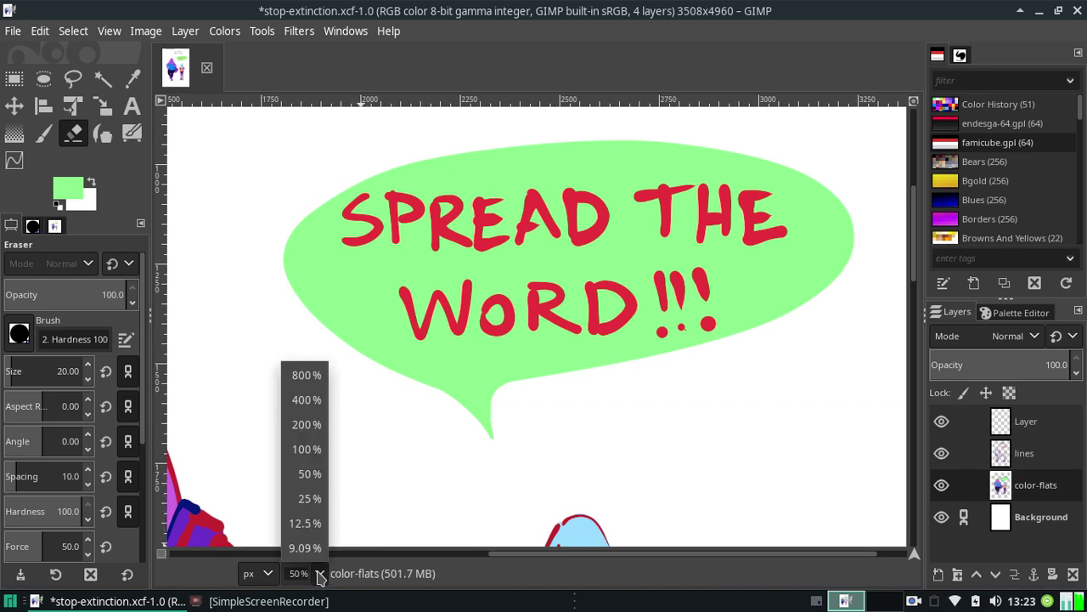
click(308, 522)
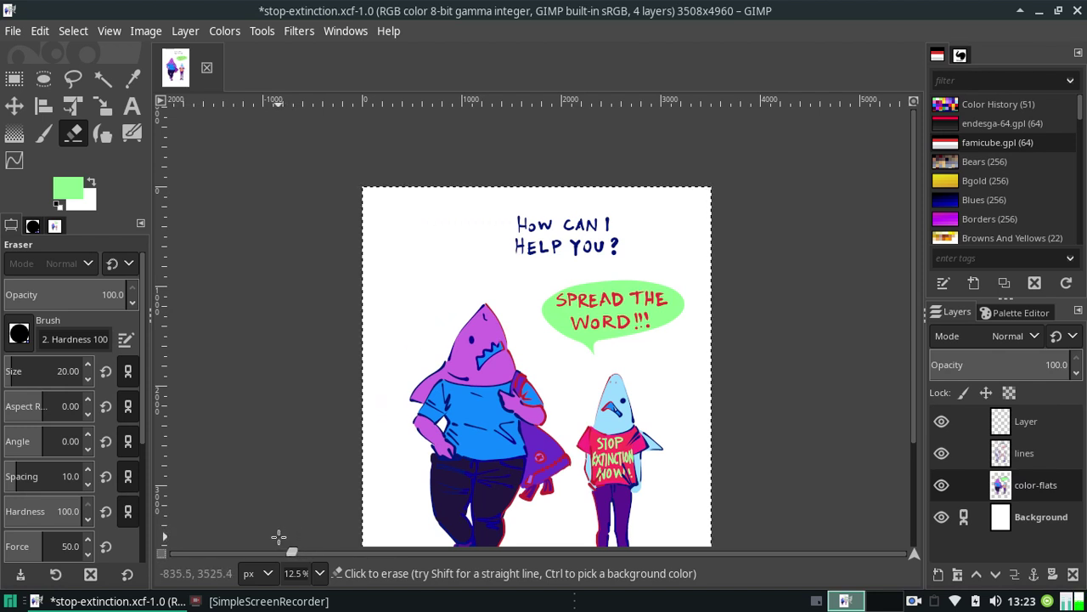
click(103, 82)
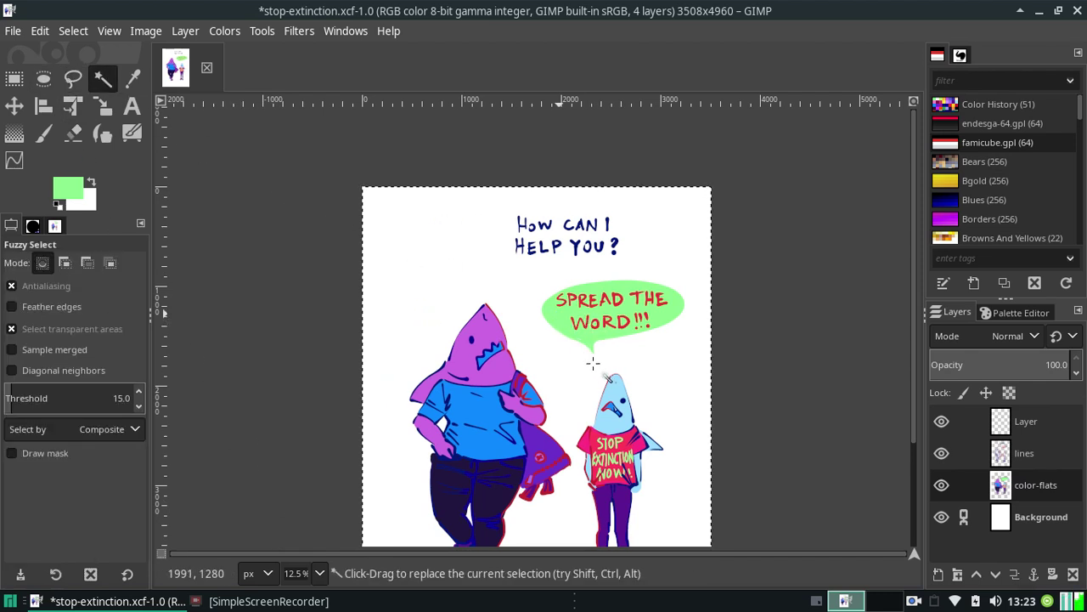
click(594, 333)
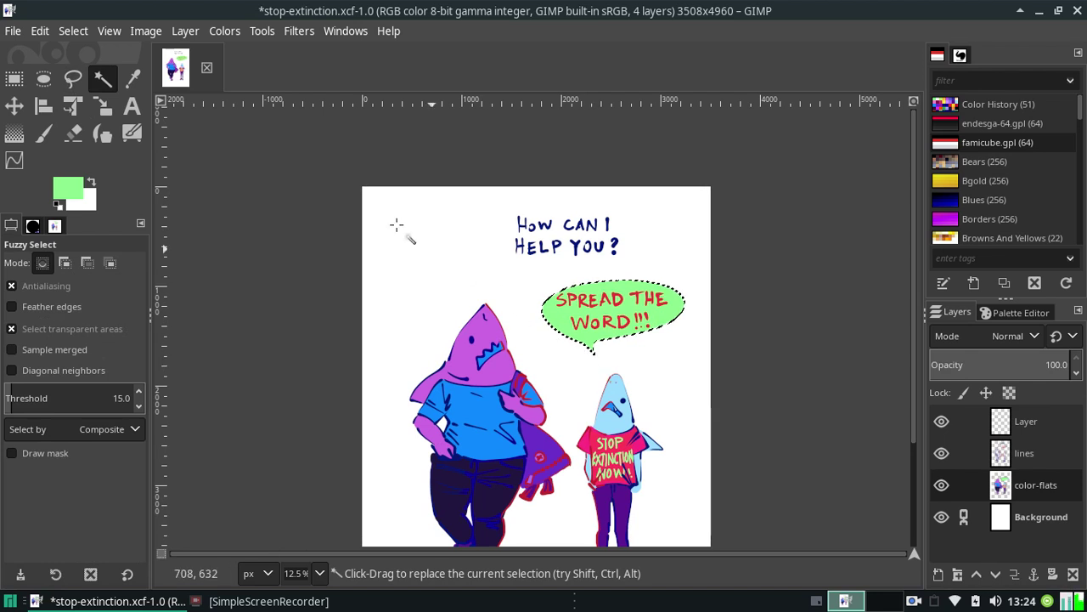
Grow the bubble selection by 5 px
click(73, 31)
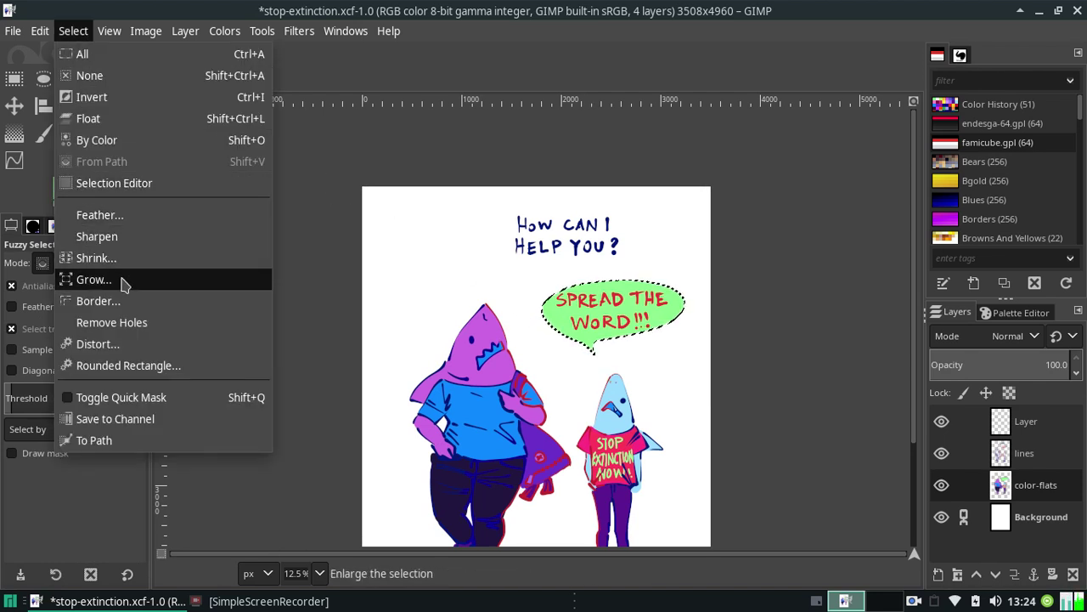
click(93, 280)
click(189, 325)
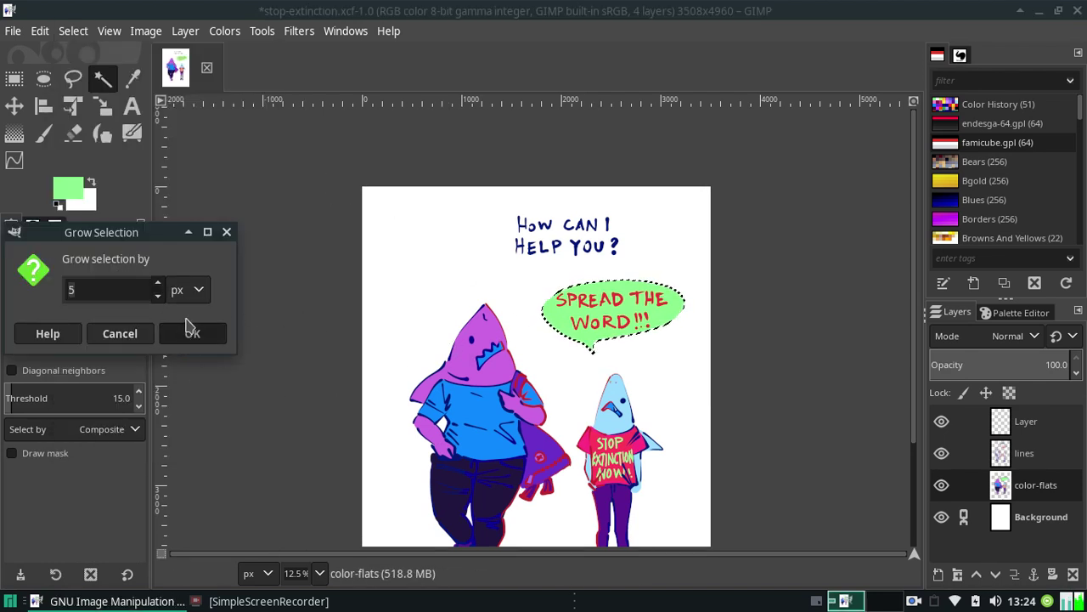
click(146, 30)
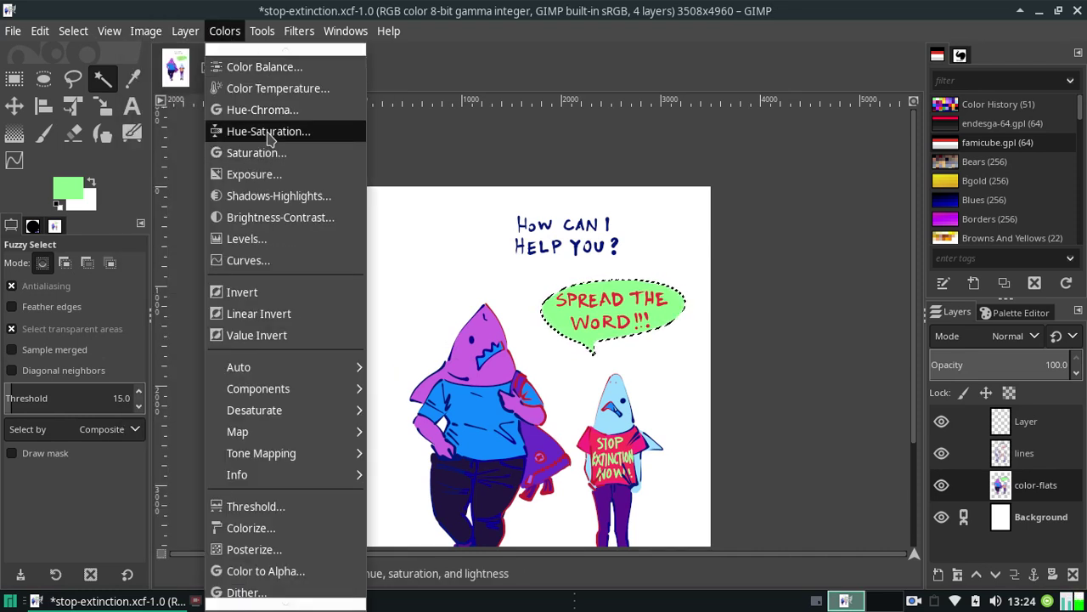
Apply Brightness-Contrast with brightness 50 to lighten the selected bubble's green
click(254, 217)
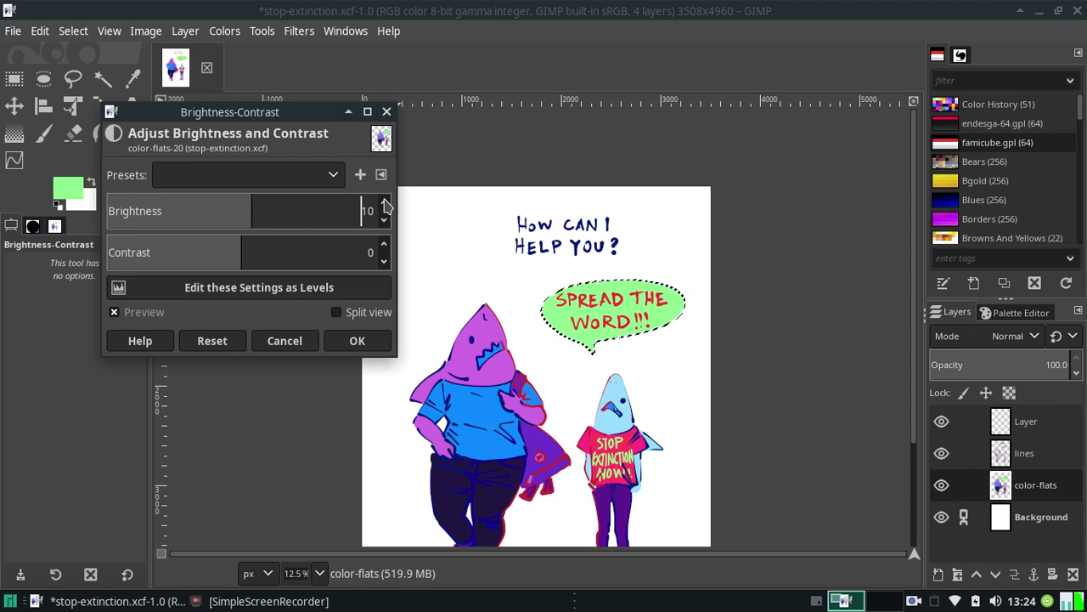
click(384, 204)
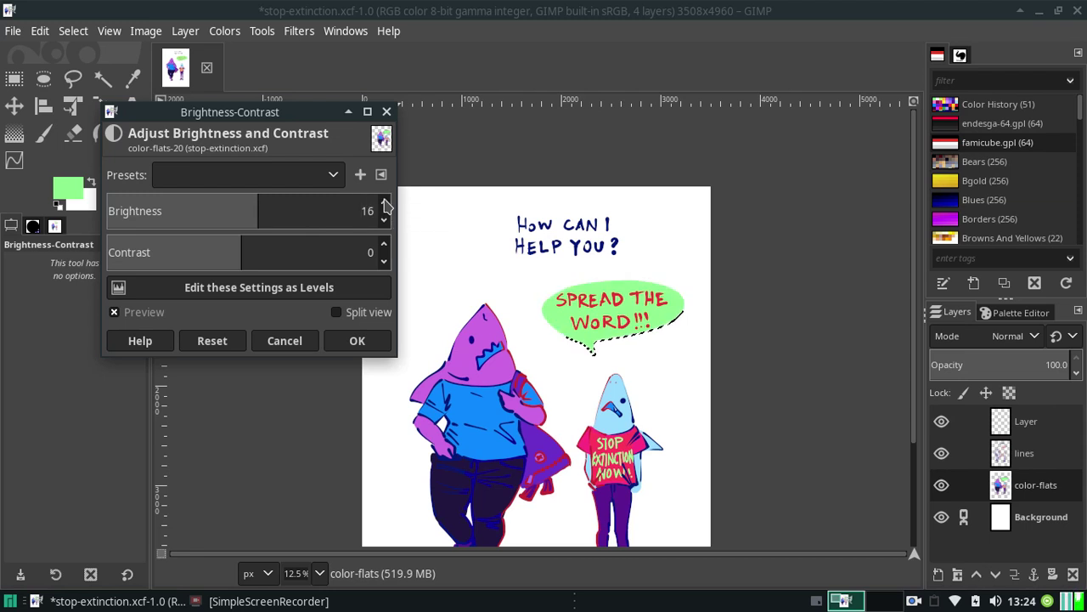
click(384, 204)
click(384, 204)
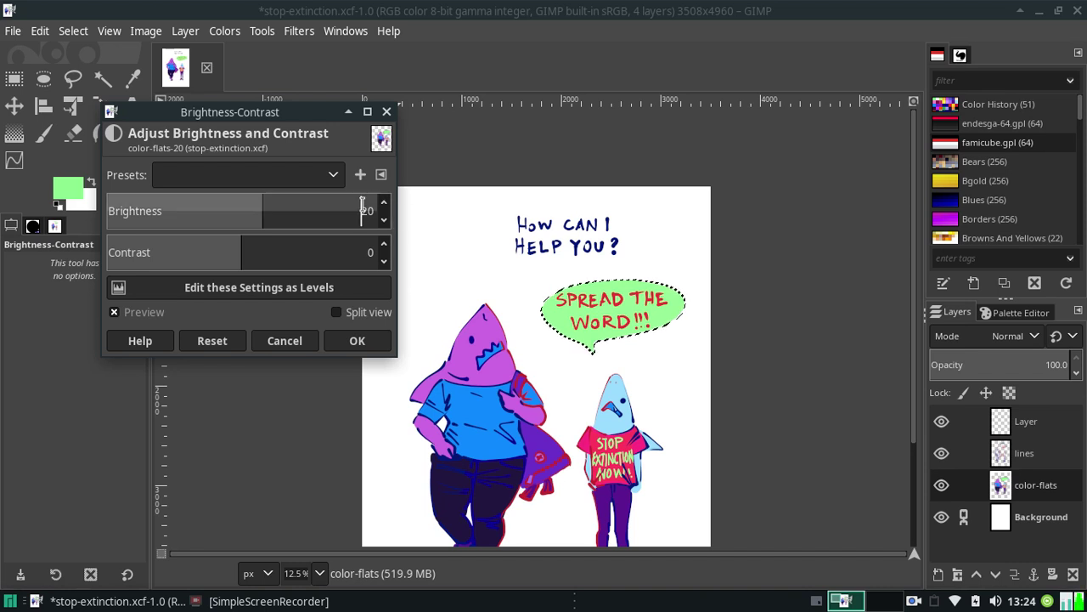
drag(270, 211, 299, 221)
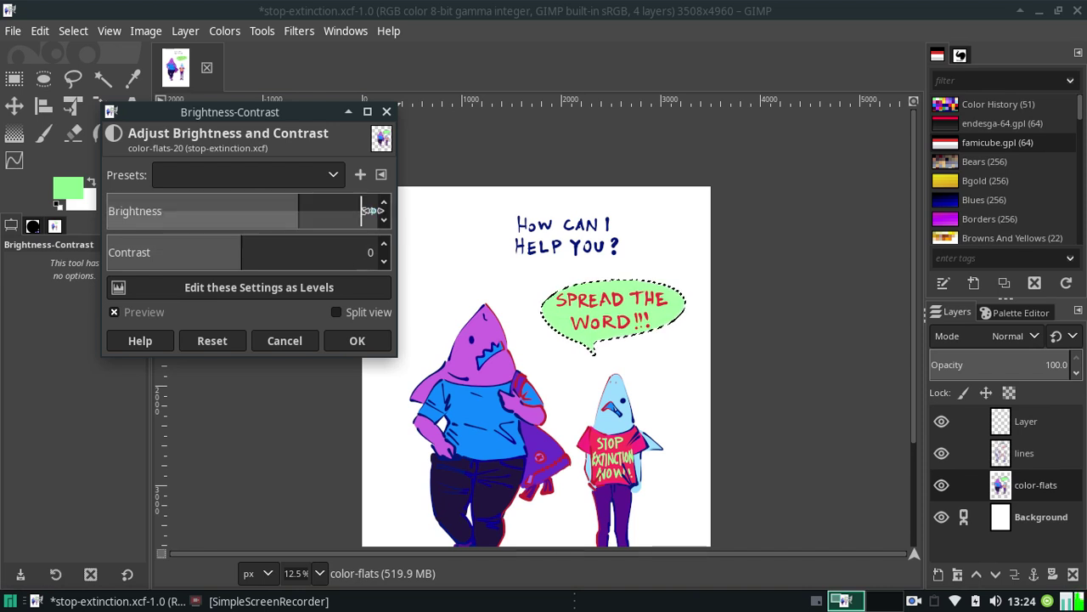
scroll(383, 222, down, 4)
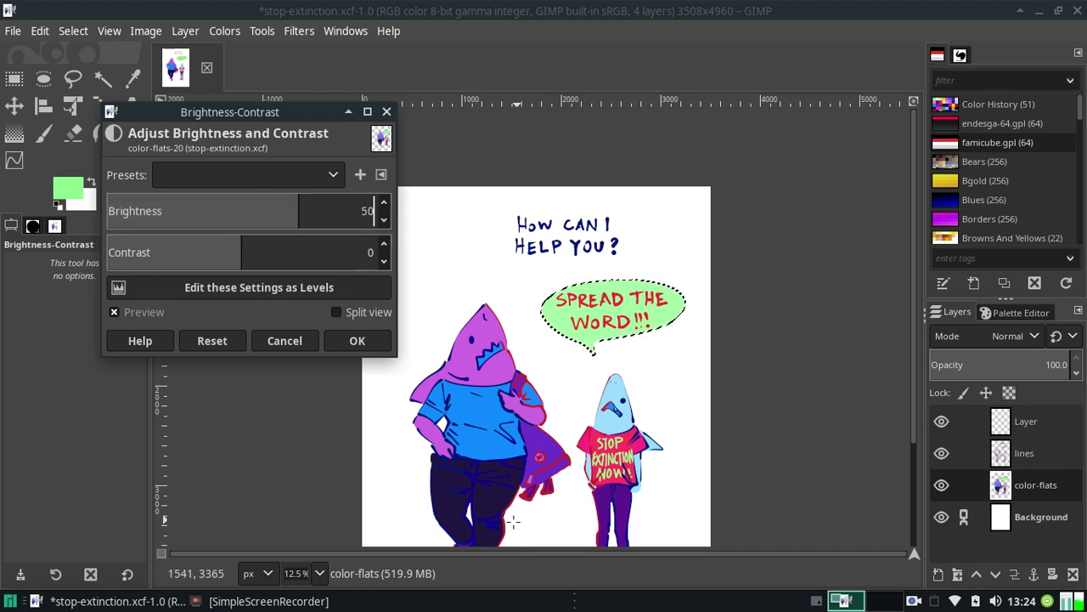
click(360, 340)
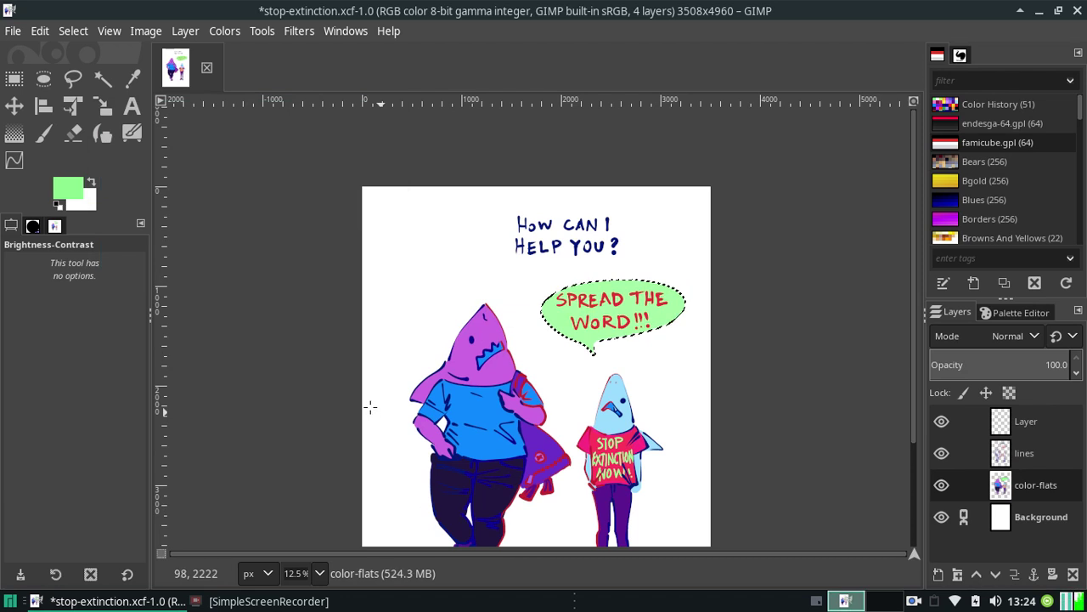
Clear the selection, show the brush presets, and switch to the MyPaint brush
key(ctrl+shift+a)
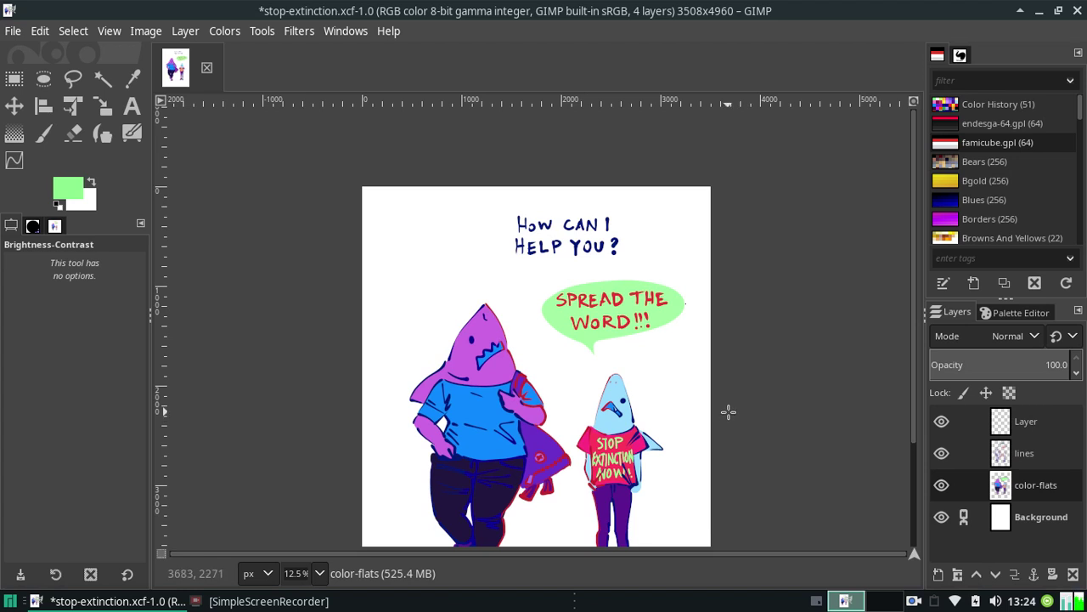
click(961, 55)
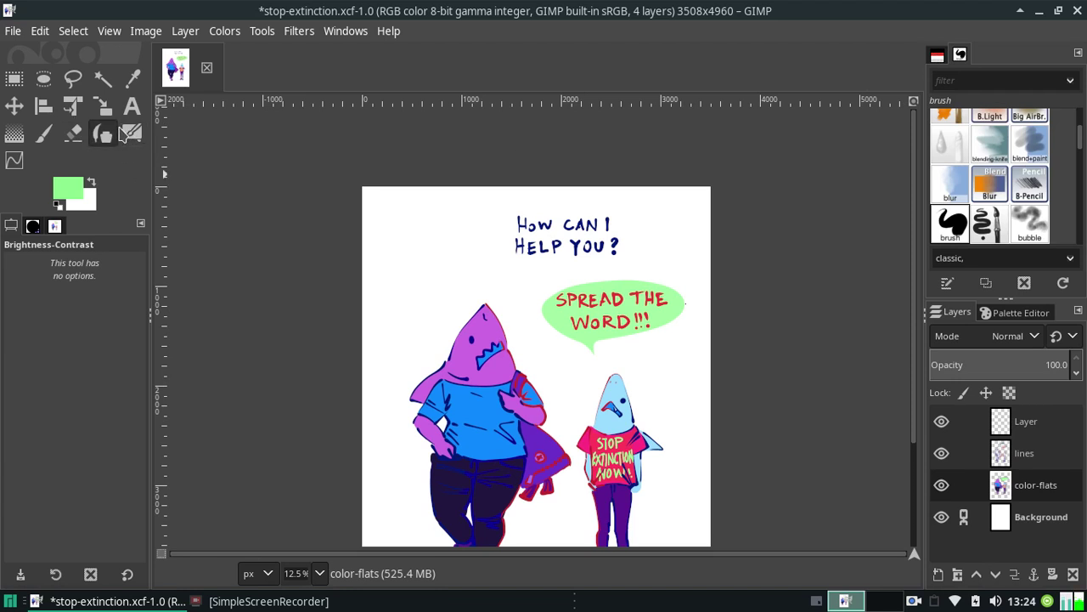
click(131, 134)
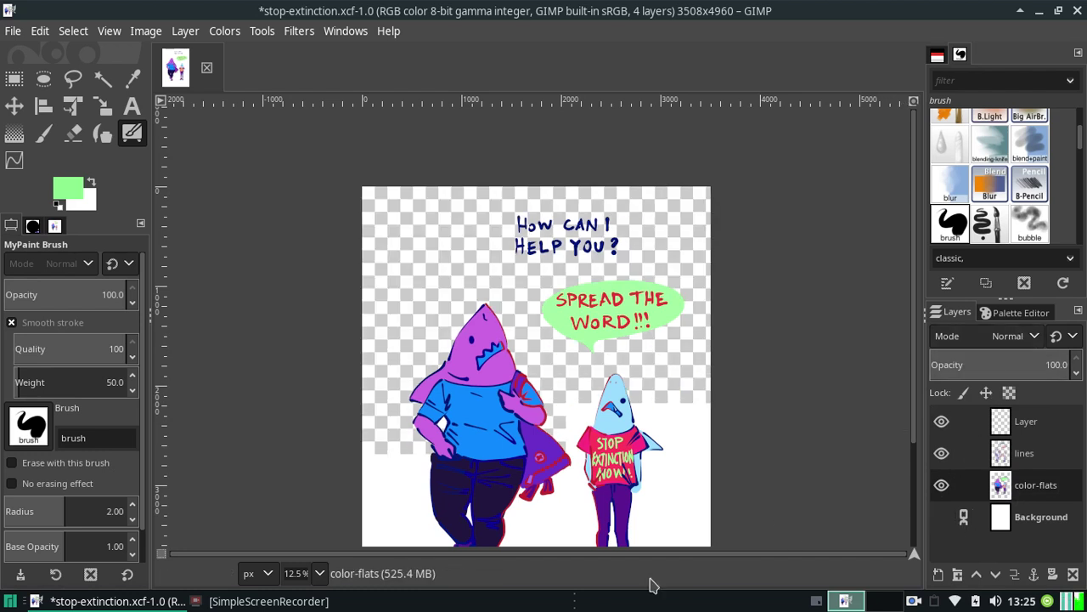
Zoom to 50% on the shirt and pick #ffbb31 from the famicube palette as paint colour
click(319, 574)
click(303, 474)
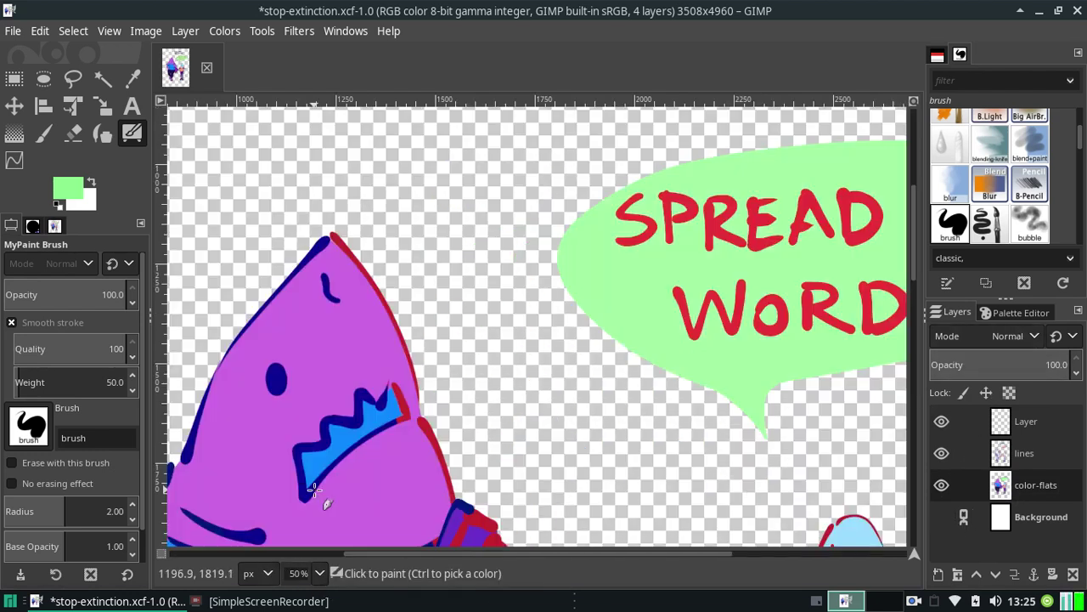
scroll(910, 278, down, 4)
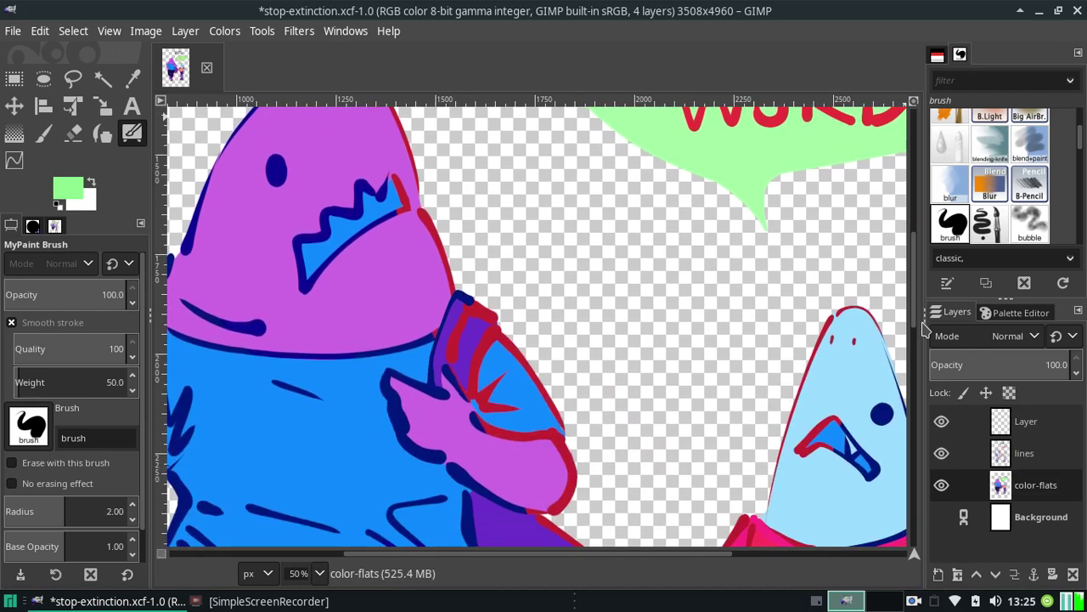
scroll(910, 277, down, 4)
scroll(910, 278, down, 2)
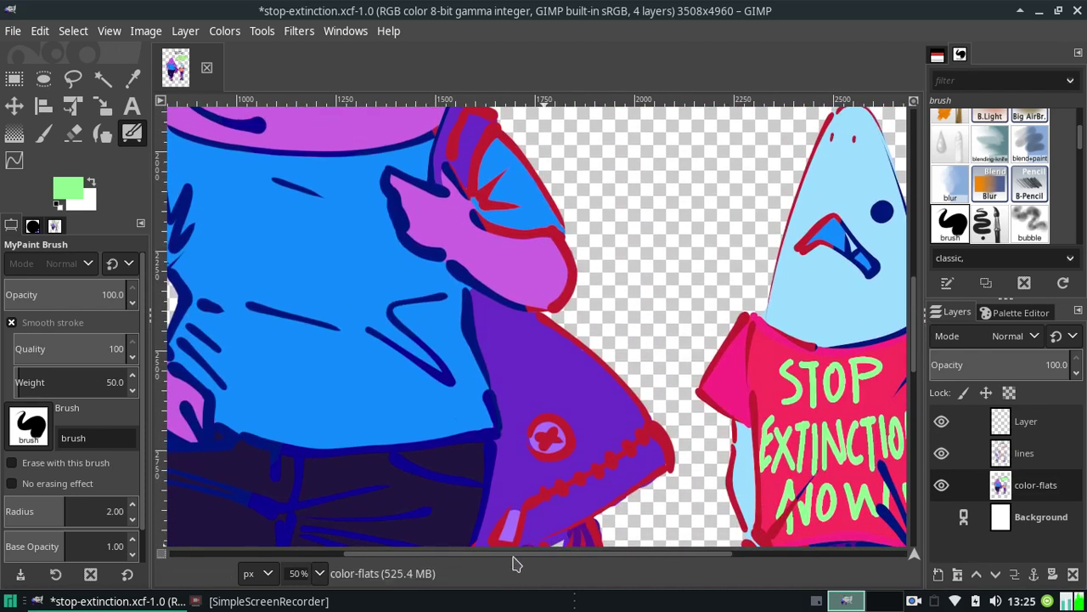
scroll(515, 557, left, 3)
scroll(515, 556, left, 2)
click(1015, 312)
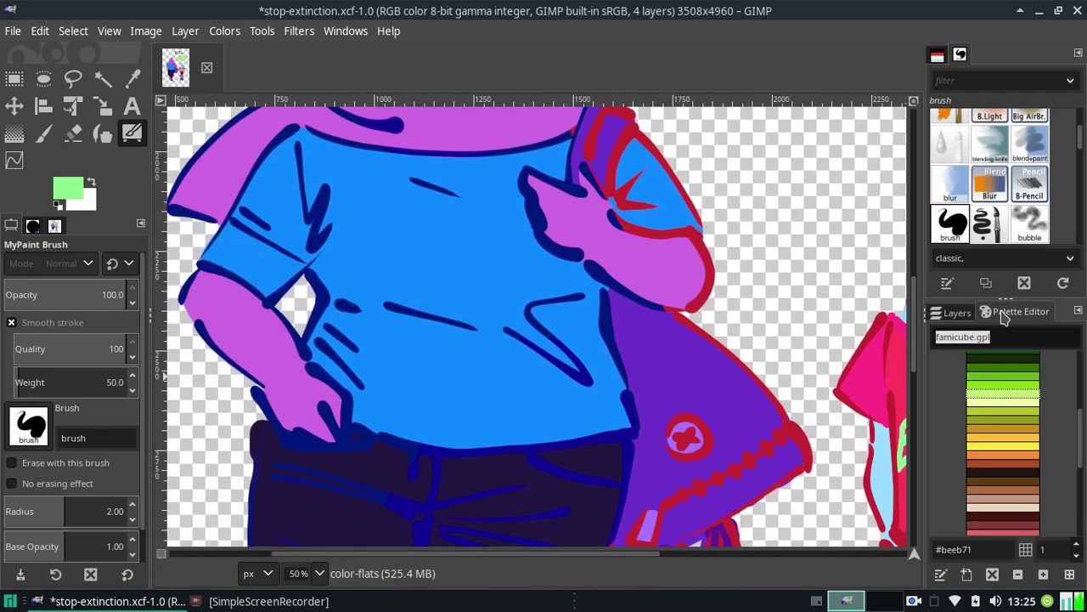
click(1003, 438)
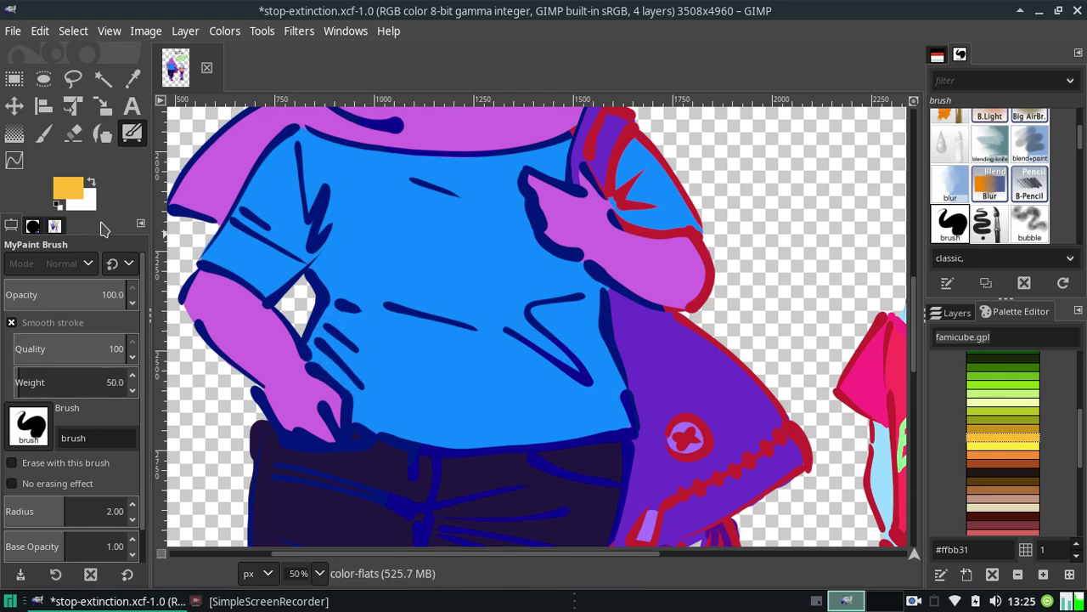
Set the MyPaint brush radius to 3.00, then test a stroke and undo it
click(132, 505)
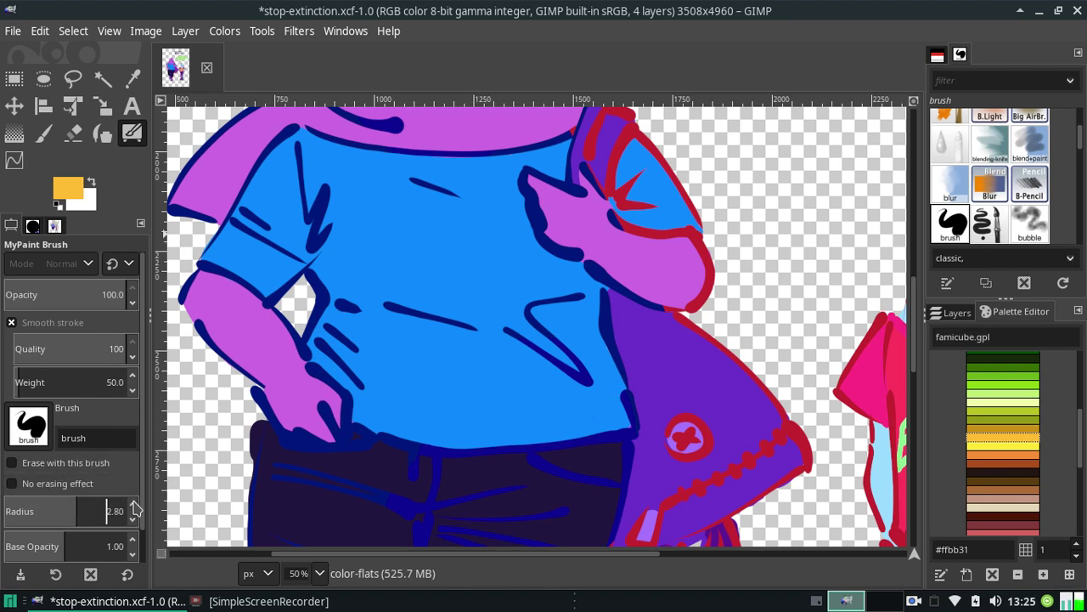
click(132, 504)
click(132, 505)
click(132, 525)
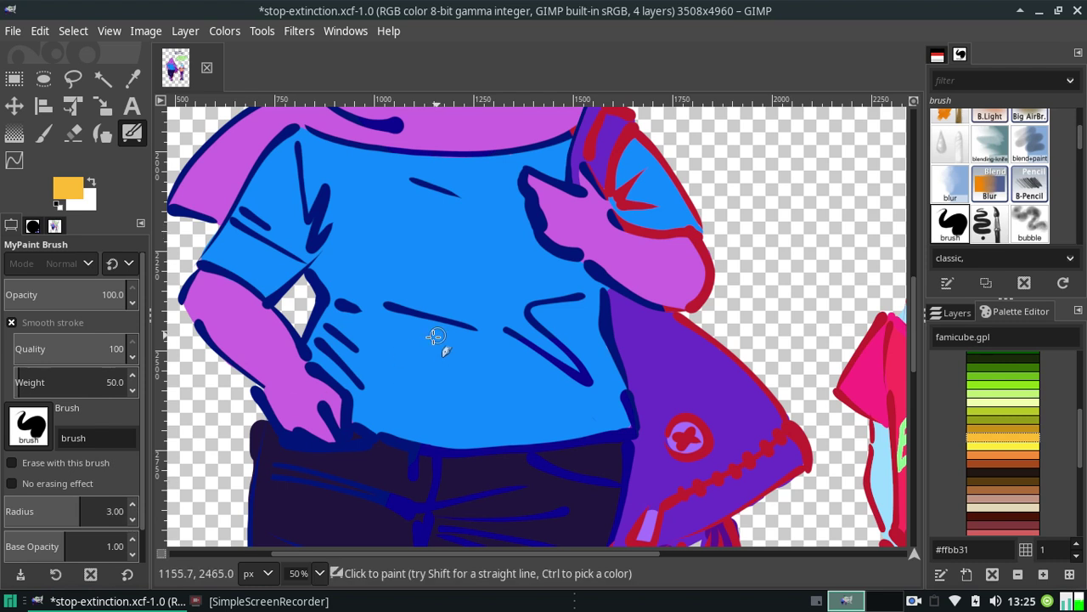
mouse_move(482, 331)
mouse_down()
mouse_move(446, 373)
mouse_move(544, 392)
mouse_up()
key(ctrl+z)
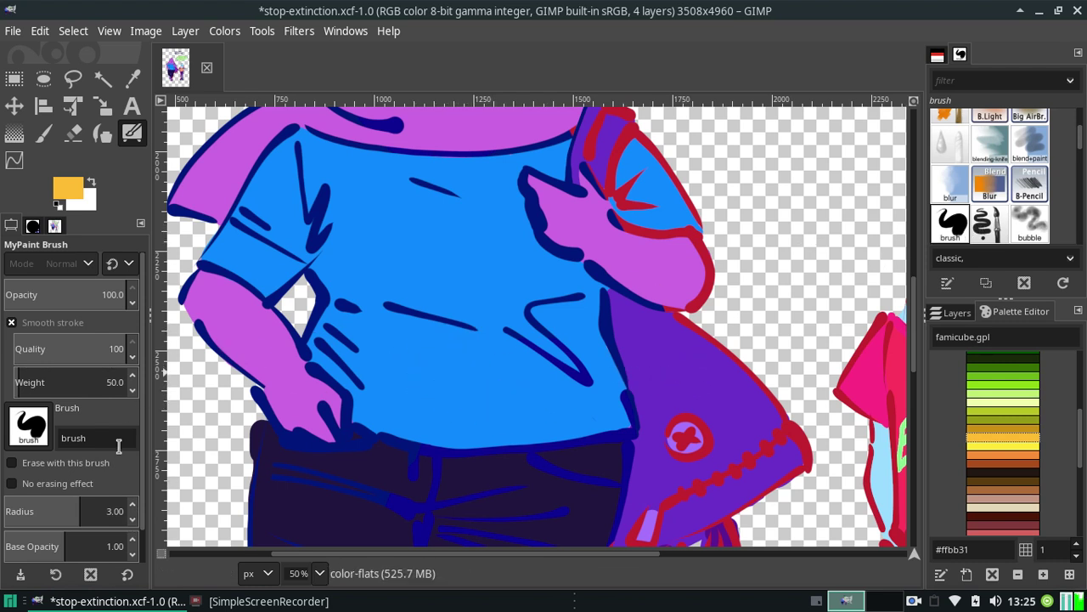
Raise the brush base opacity to 2.00 and test a zigzag stroke on the shirt
scroll(142, 434, down, 2)
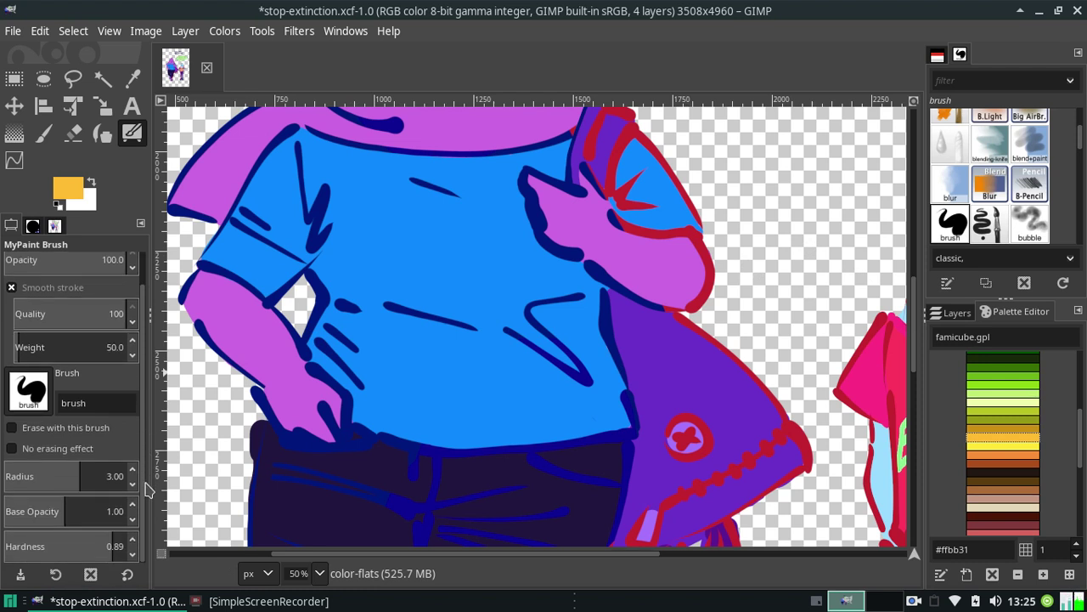
drag(82, 511, 128, 510)
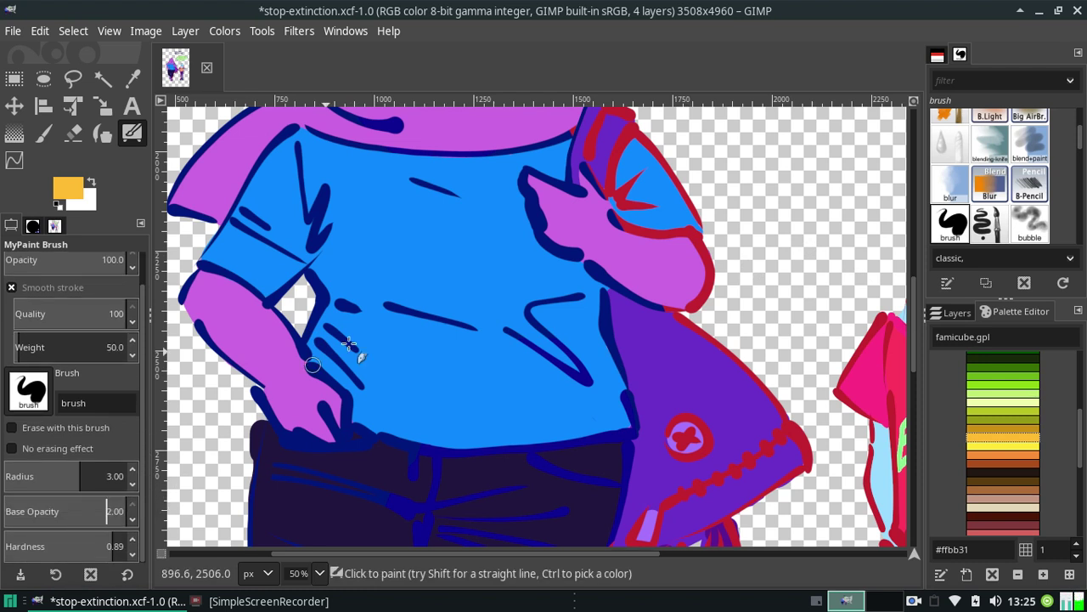
drag(395, 316, 532, 399)
Try highlight strokes across the middle and upper shirt, undoing the misplaced ones
key(ctrl+z)
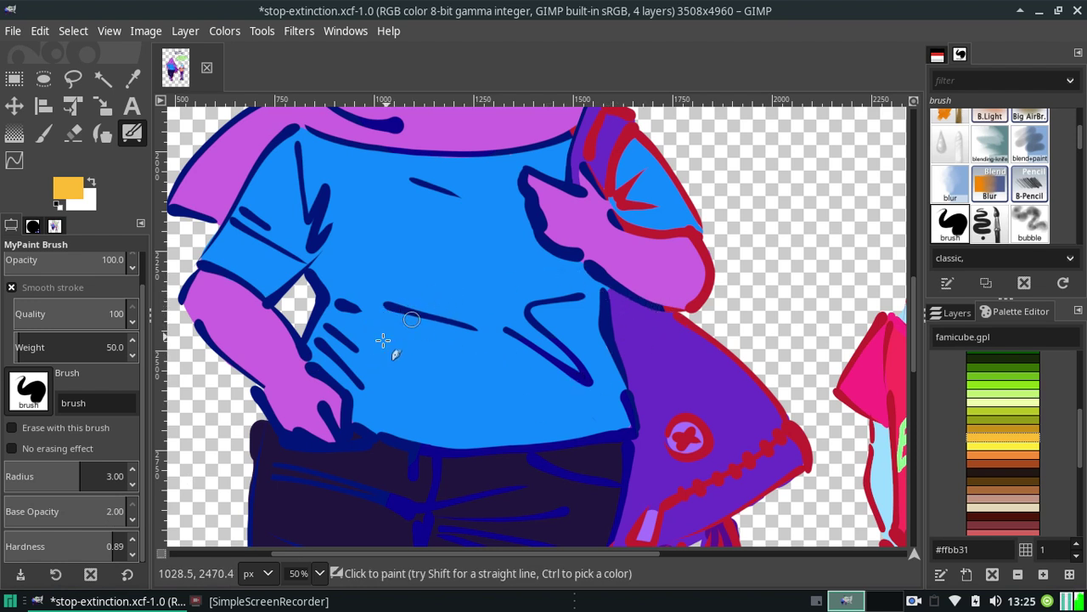
drag(336, 289, 605, 299)
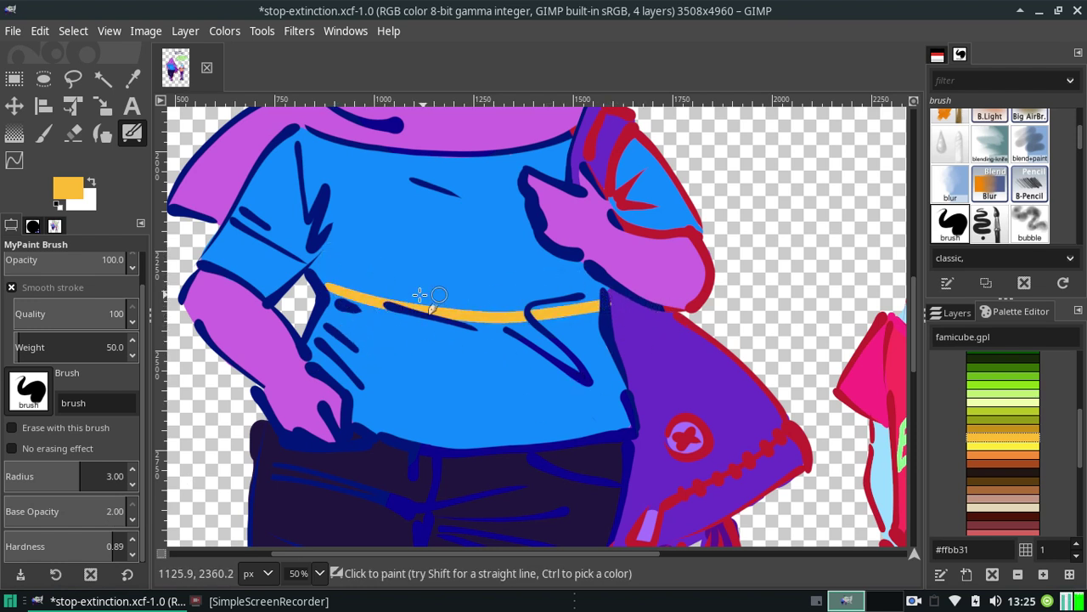
key(ctrl+z)
drag(338, 309, 592, 303)
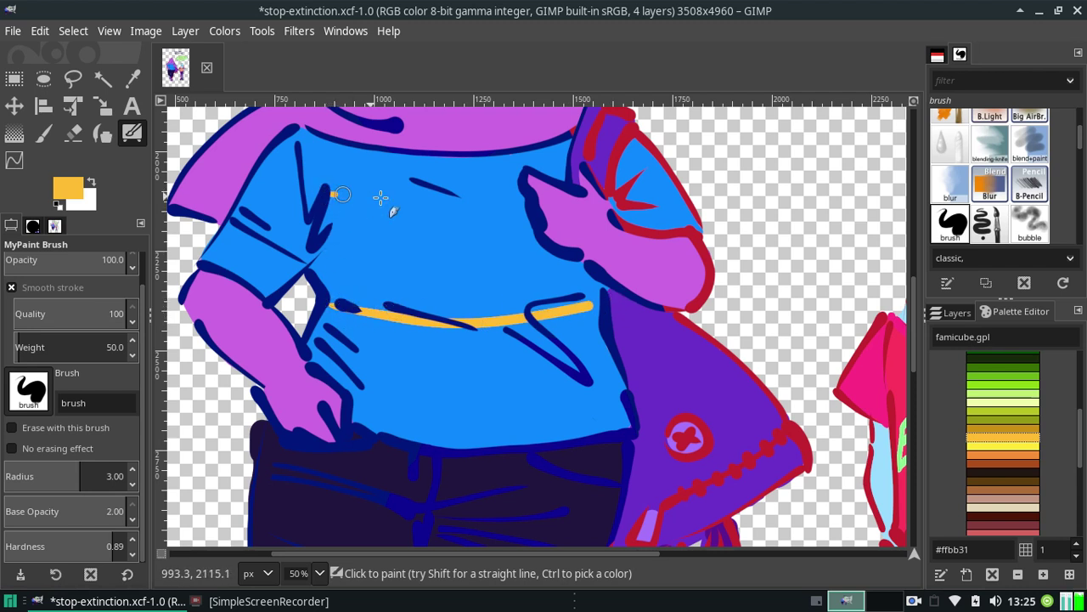
drag(333, 199, 520, 200)
key(ctrl+z)
drag(329, 201, 520, 186)
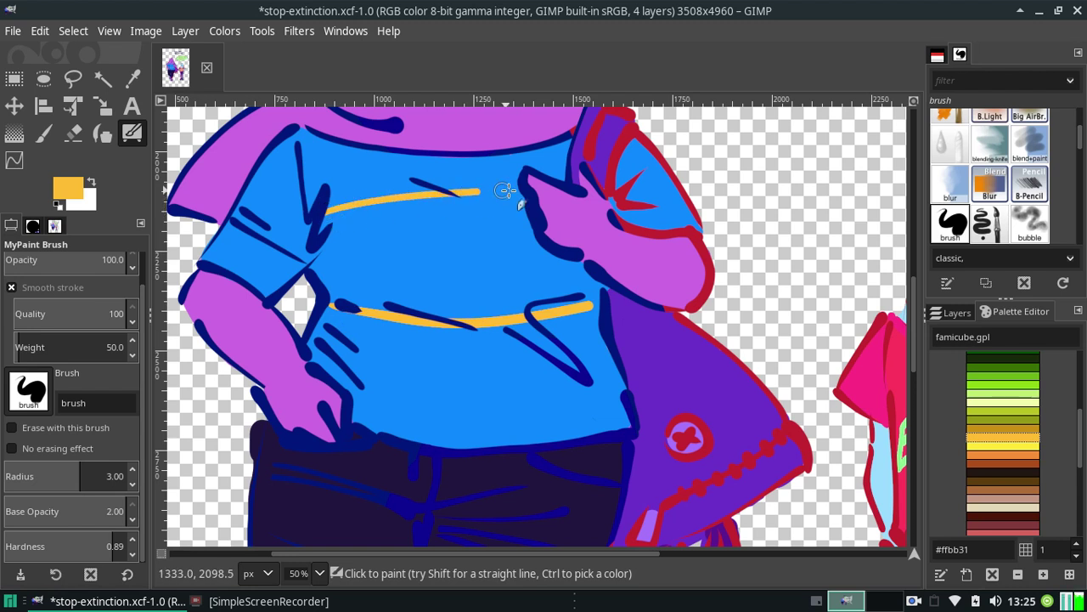
key(ctrl+z)
drag(329, 200, 520, 186)
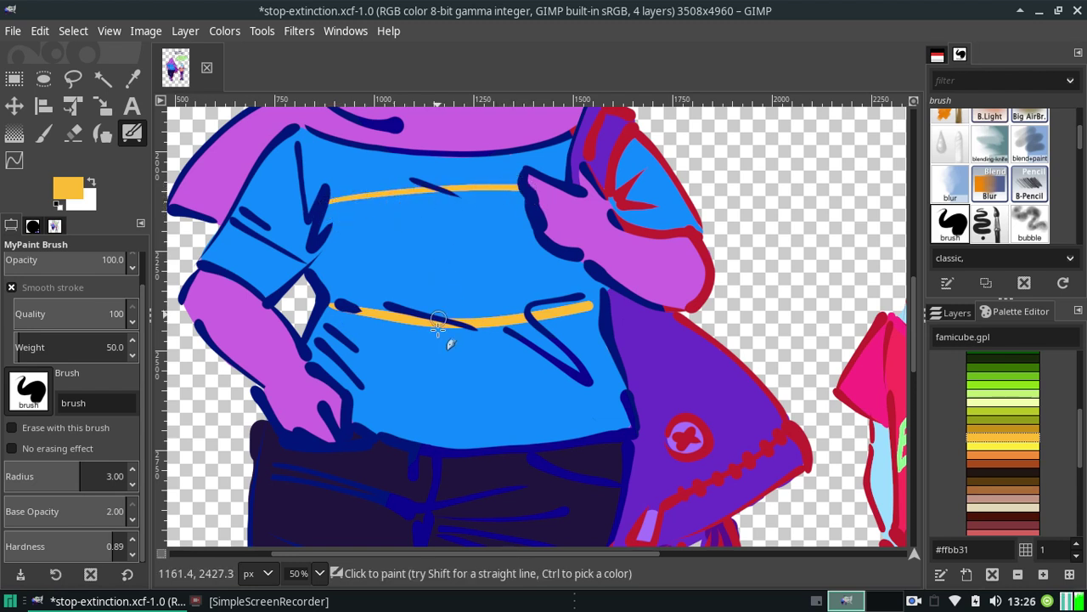
drag(322, 328, 599, 334)
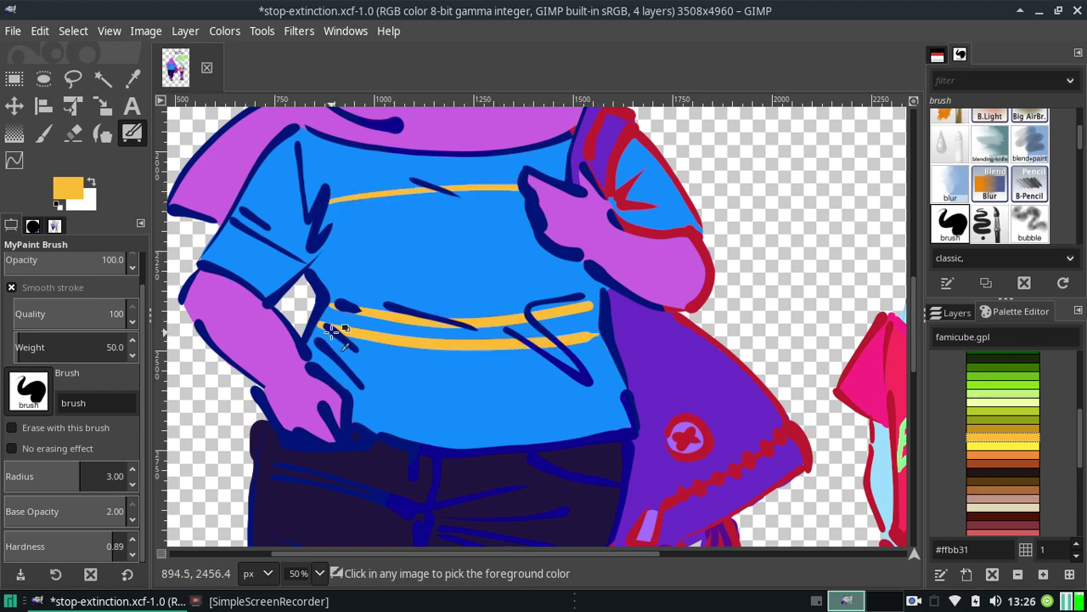
key(ctrl+z)
key(ctrl+y)
key(ctrl+z)
key(ctrl+z)
key(ctrl+z)
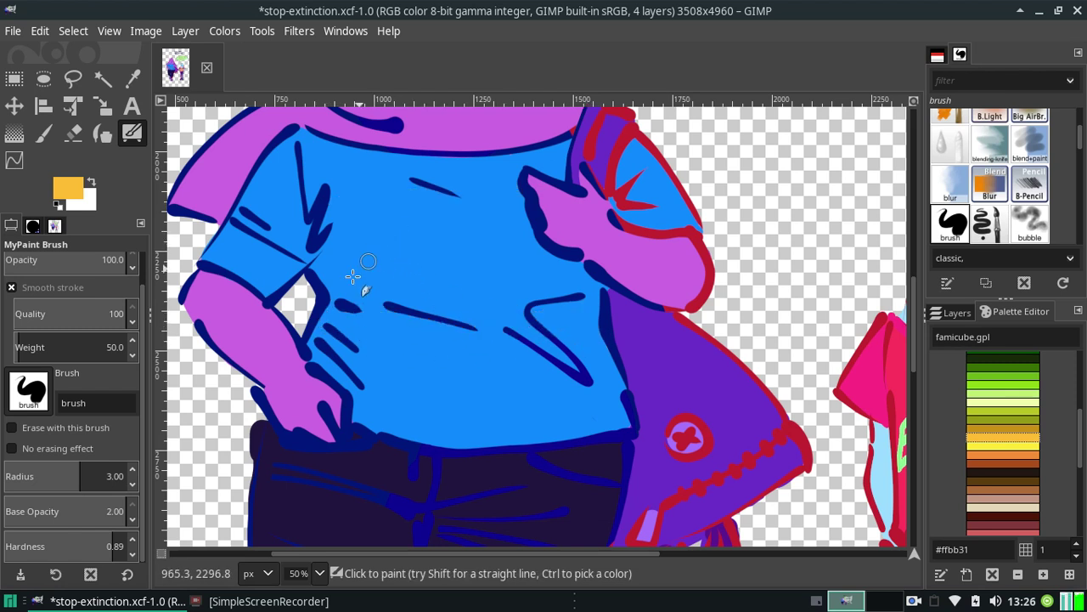
Try diagonal, flatter and shorter highlight strokes across the shirt, undoing each one
drag(316, 276, 614, 364)
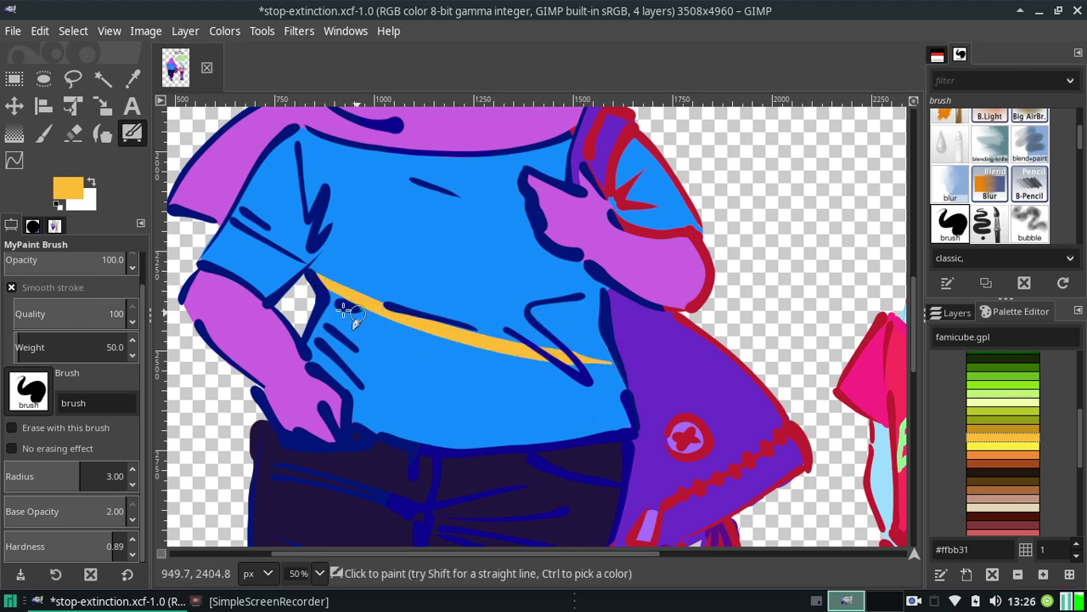
key(ctrl+z)
mouse_move(330, 299)
mouse_down()
mouse_move(417, 327)
mouse_move(603, 344)
mouse_up()
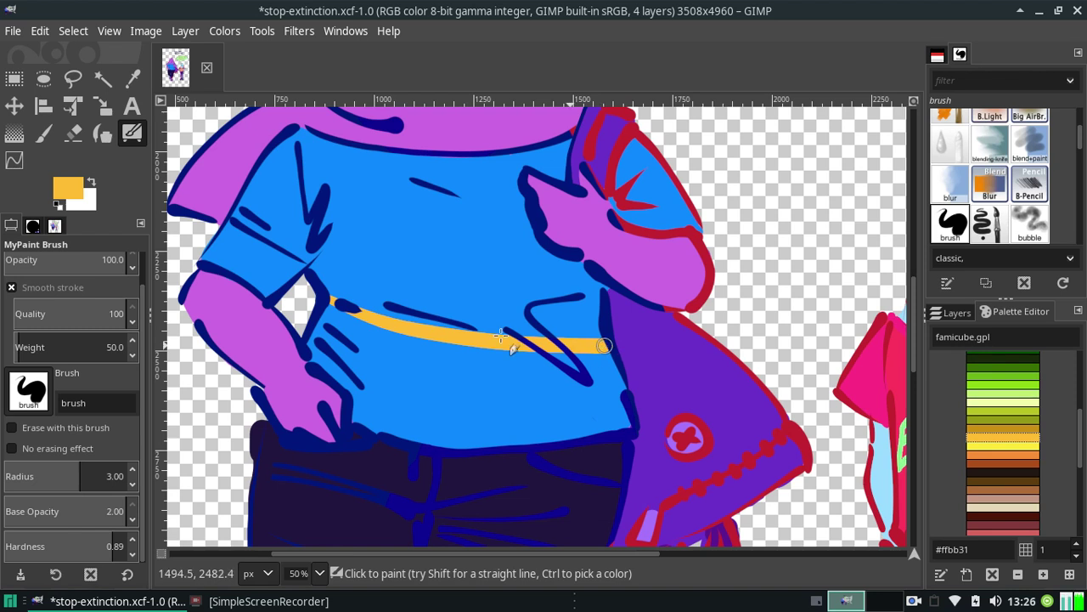
key(ctrl+z)
drag(330, 299, 483, 330)
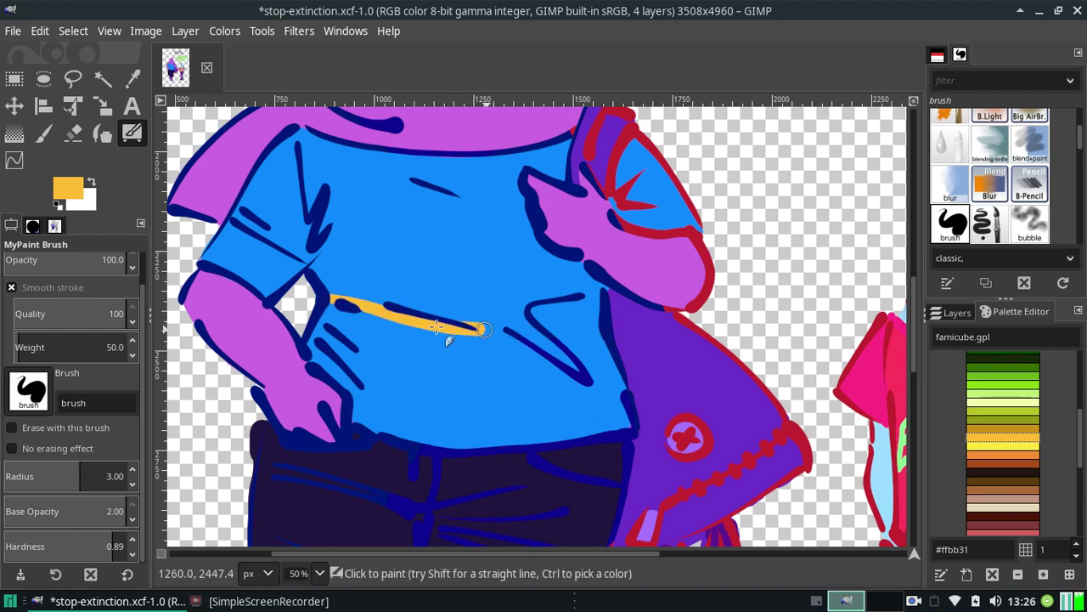
key(ctrl+z)
drag(340, 304, 501, 334)
key(ctrl+z)
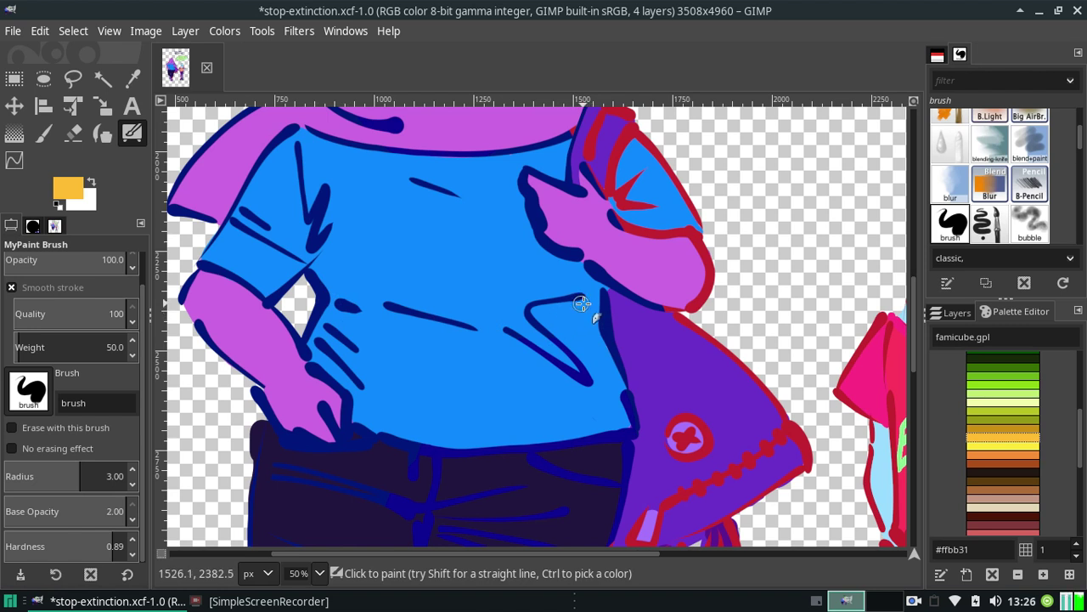
Paint a short orange-yellow highlight along the shirt's right-side fold, retrying several times
drag(533, 316, 592, 304)
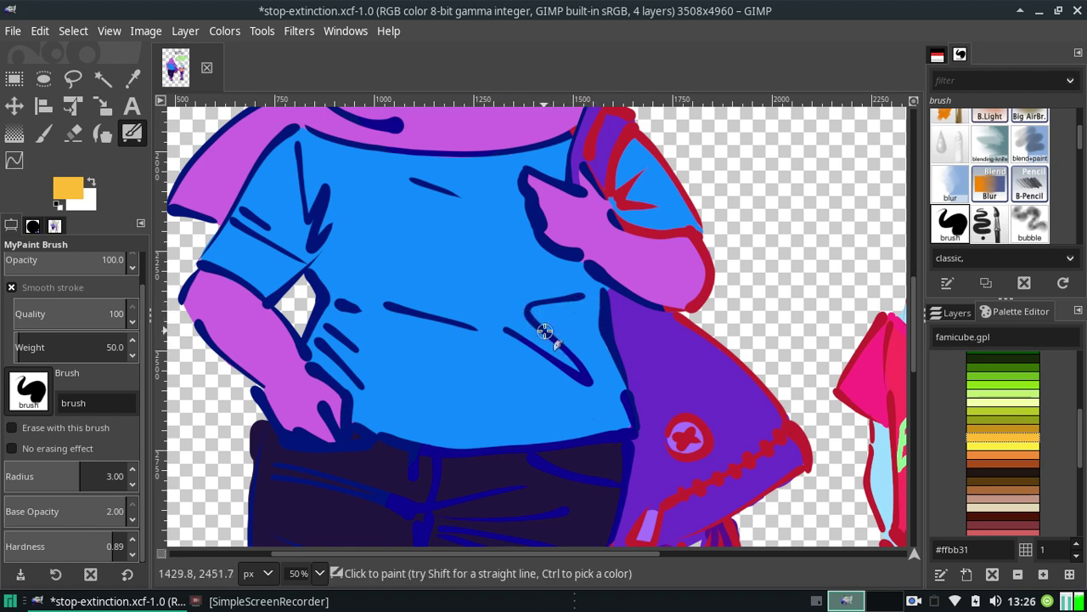
drag(538, 325, 606, 343)
key(ctrl+z)
drag(546, 326, 602, 343)
key(ctrl+z)
drag(540, 323, 602, 344)
key(ctrl+z)
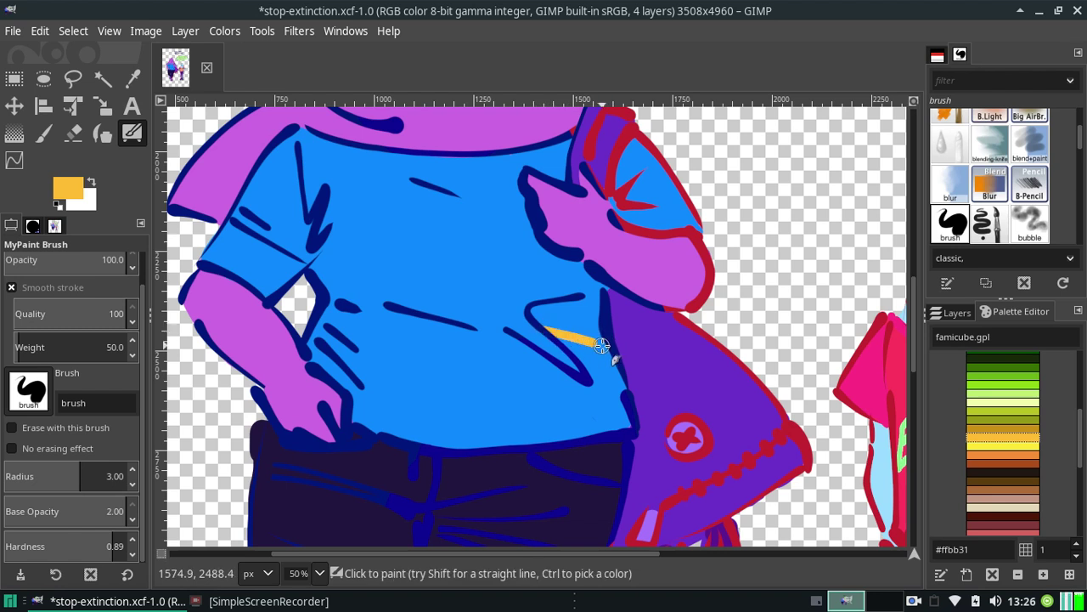
key(ctrl+z)
drag(536, 314, 599, 333)
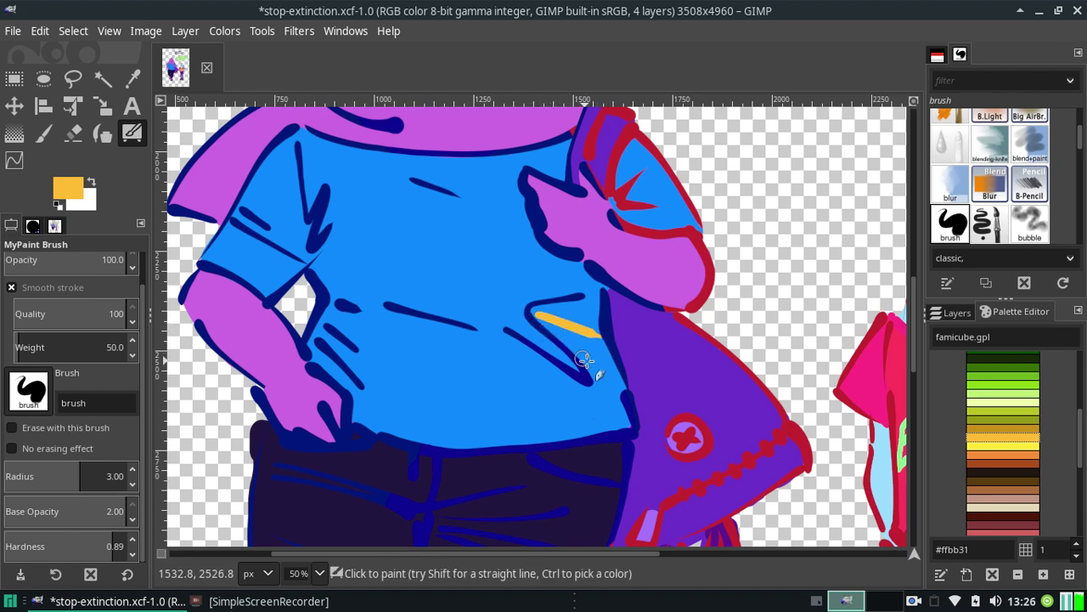
key(ctrl+z)
drag(532, 312, 598, 331)
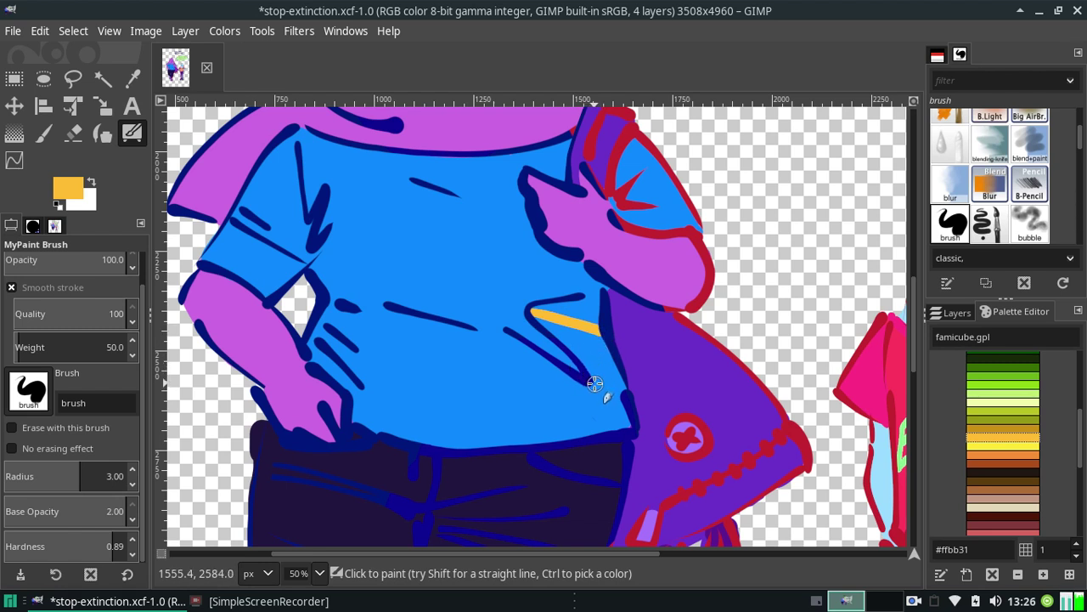
drag(595, 383, 623, 404)
key(ctrl+z)
mouse_move(502, 332)
mouse_down()
mouse_move(333, 330)
mouse_move(513, 337)
mouse_up()
key(ctrl+z)
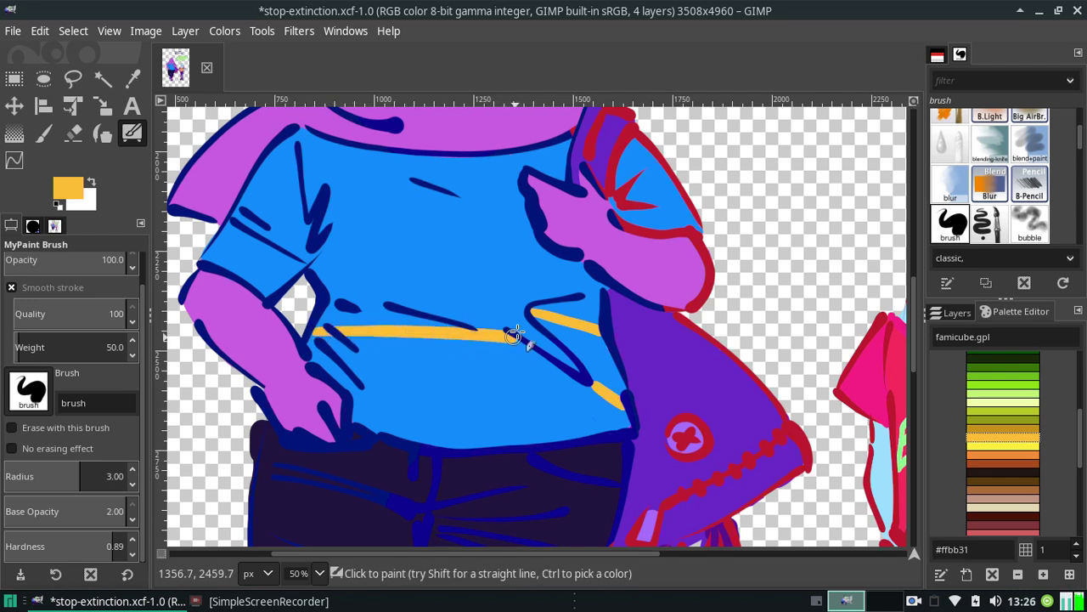
Paint the final orange-yellow stripe across the upper chest after several retries
mouse_move(329, 233)
mouse_down()
mouse_move(475, 252)
mouse_move(580, 294)
mouse_up()
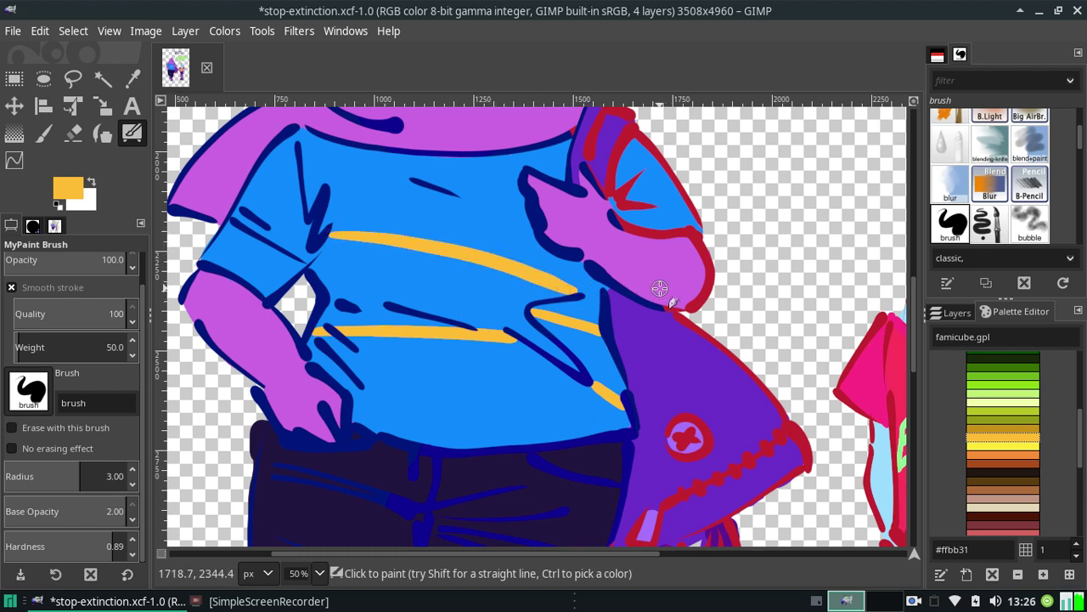
key(ctrl+z)
key(ctrl+z)
key(ctrl+z)
key(ctrl+z)
key(ctrl+z)
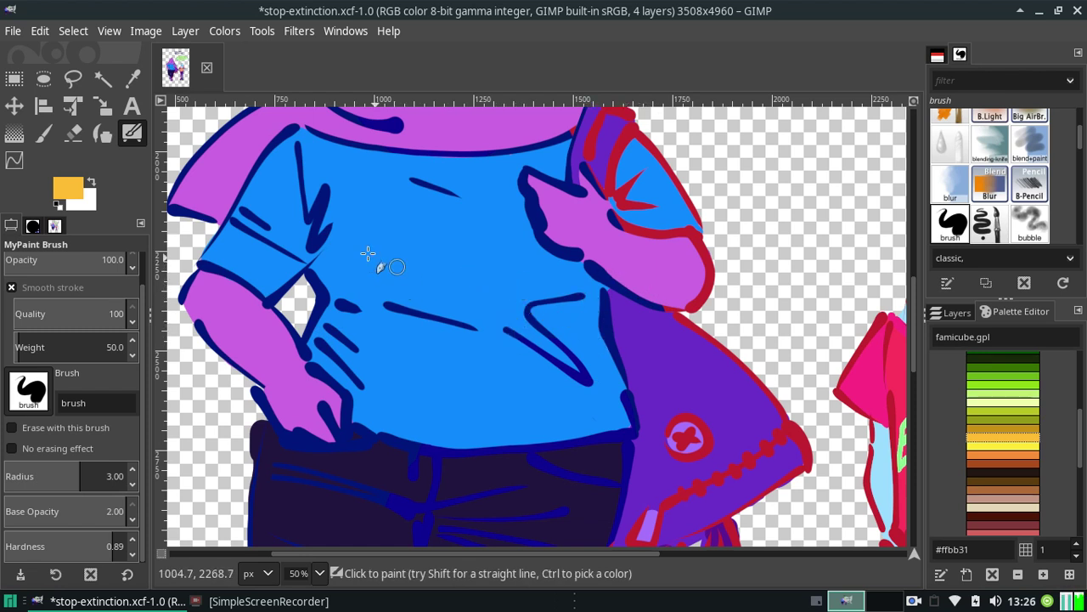
drag(330, 217, 527, 224)
key(ctrl+z)
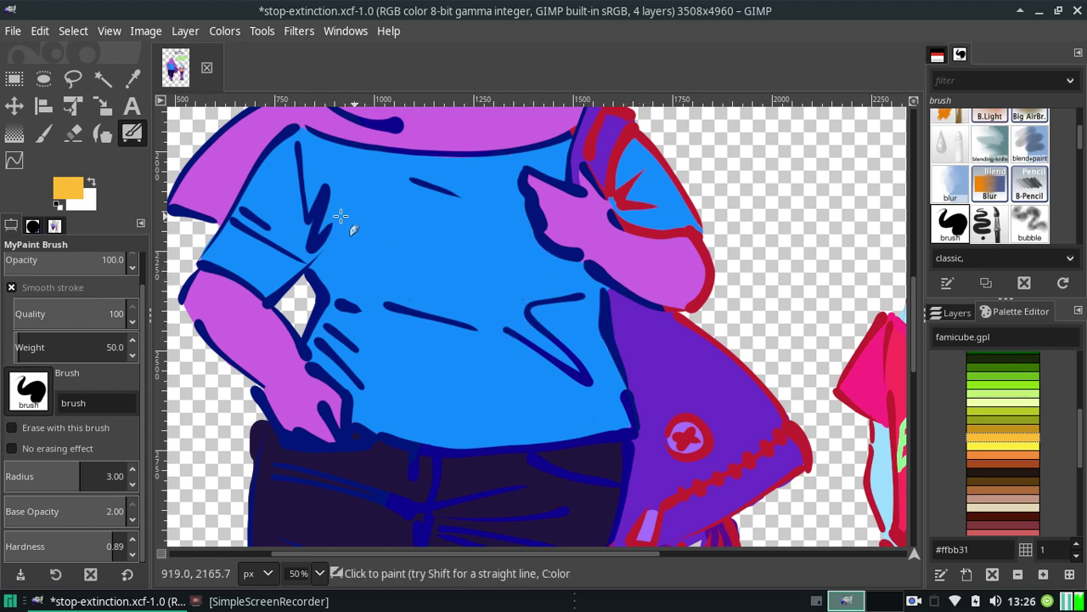
drag(328, 210, 529, 222)
key(ctrl+z)
drag(340, 206, 517, 228)
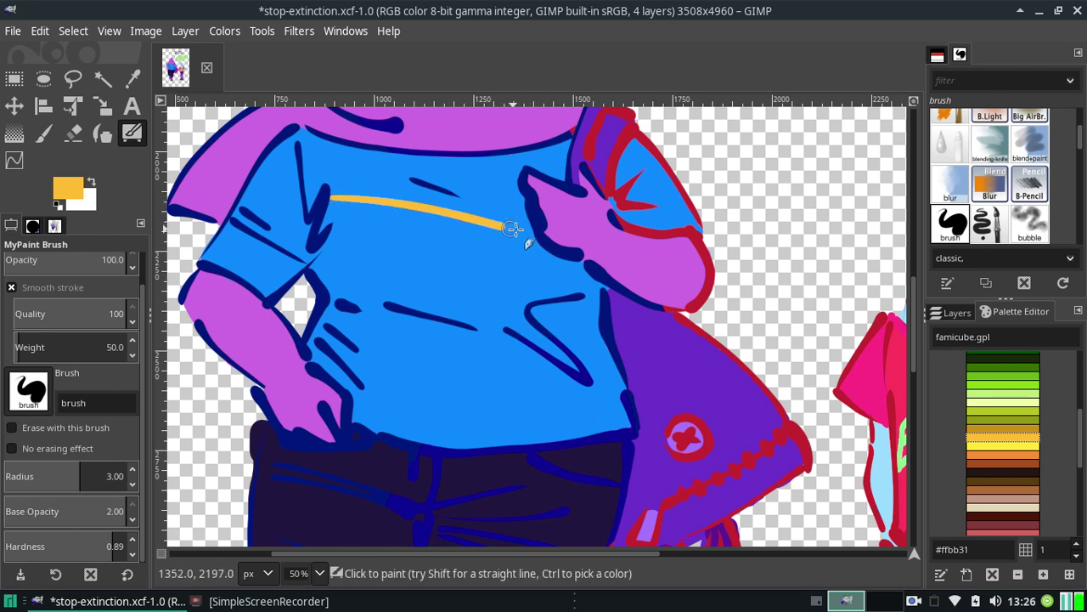
key(ctrl+z)
drag(334, 190, 510, 224)
key(ctrl+z)
drag(335, 190, 527, 215)
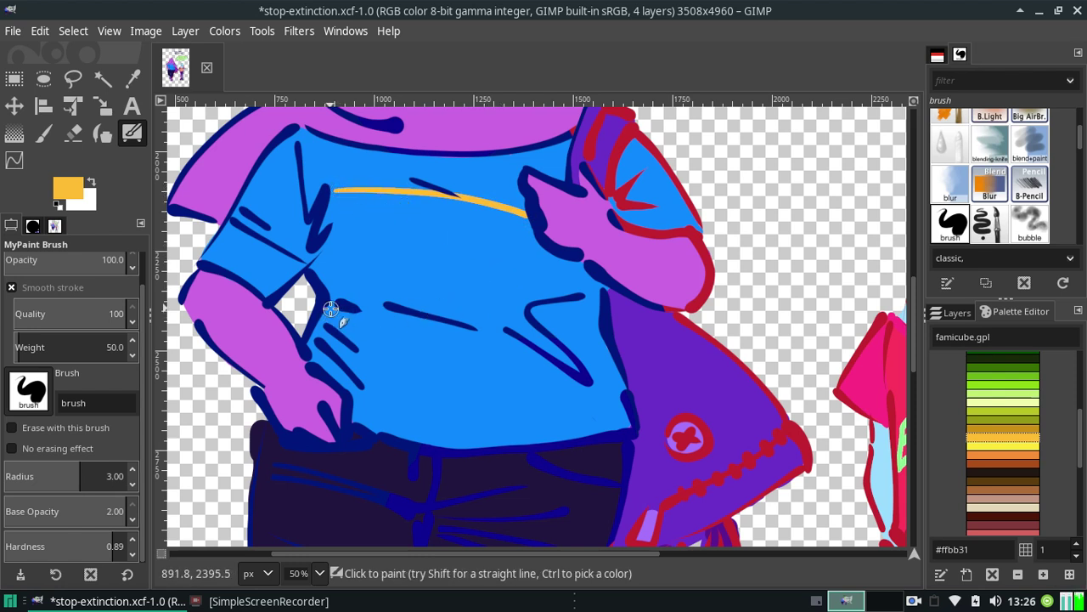
Paint the lower-belly stripe and extend a short highlight down the fold
drag(315, 306, 509, 338)
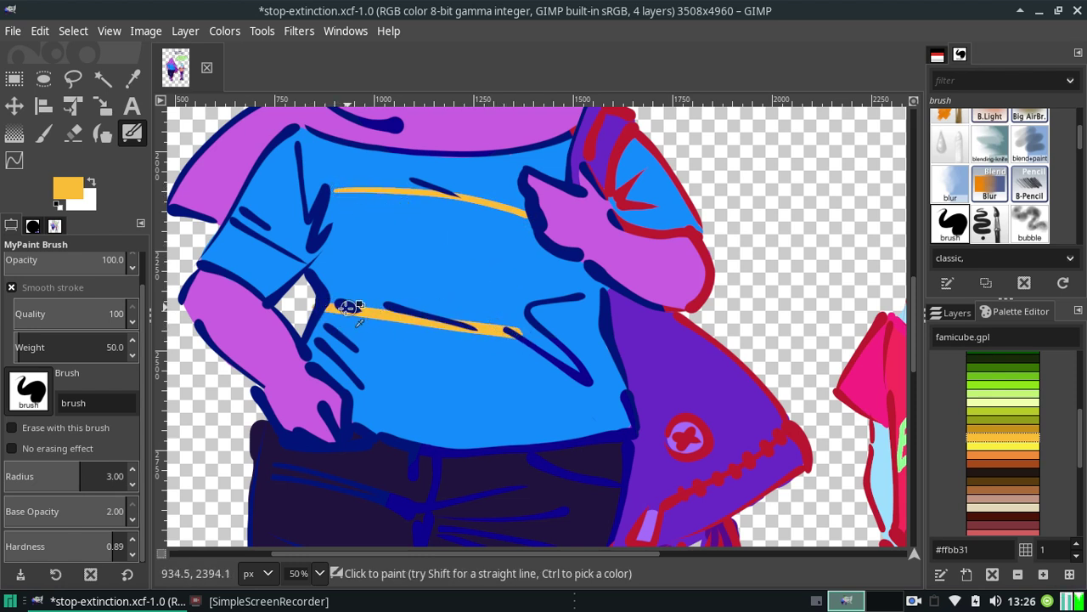
key(ctrl+z)
drag(322, 309, 513, 342)
key(ctrl+z)
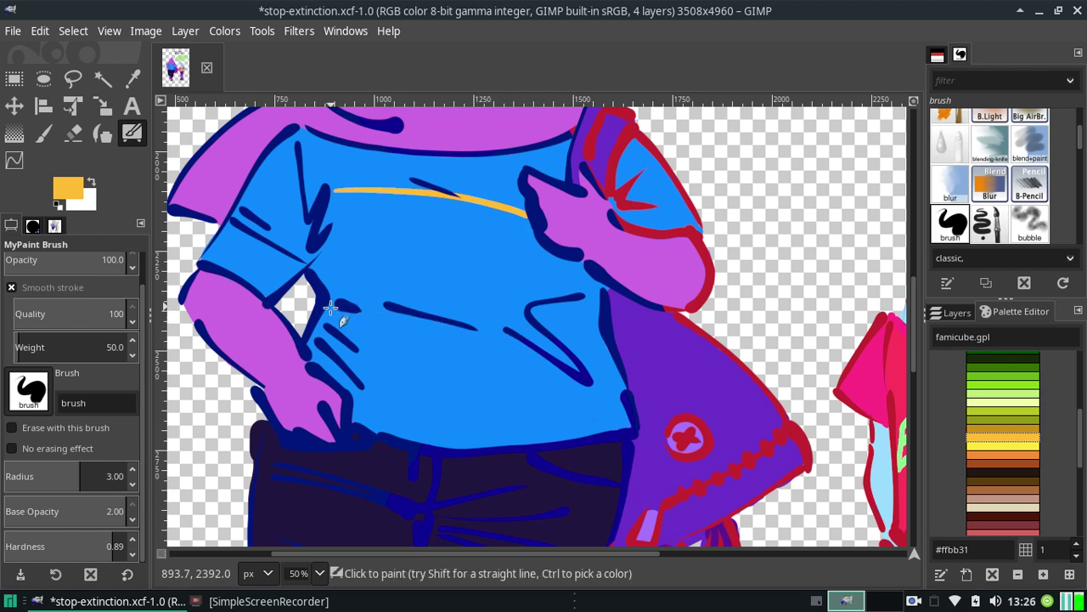
drag(325, 309, 514, 341)
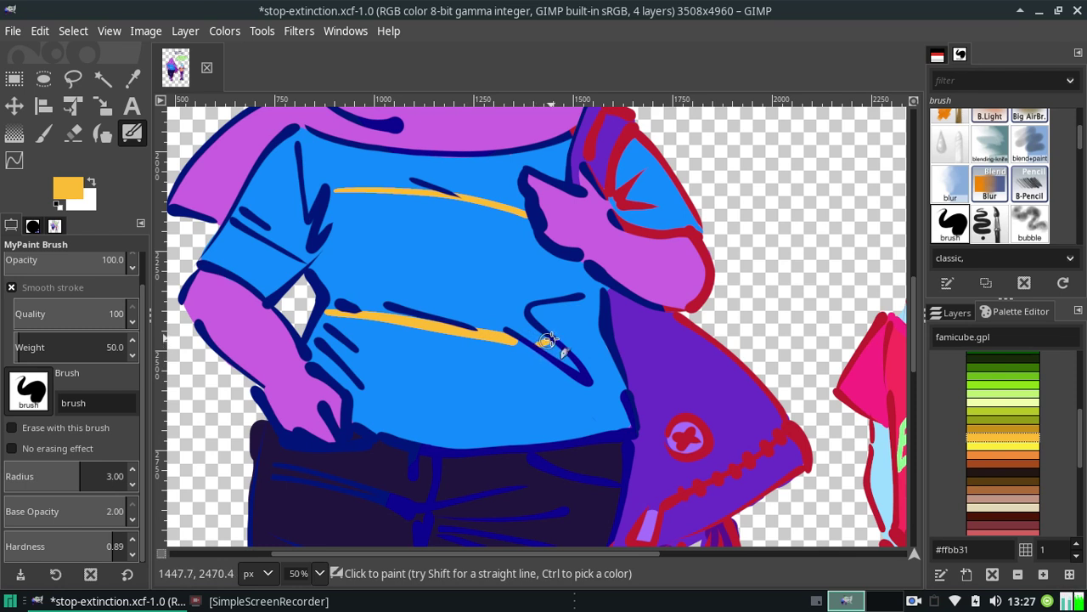
drag(553, 346, 573, 368)
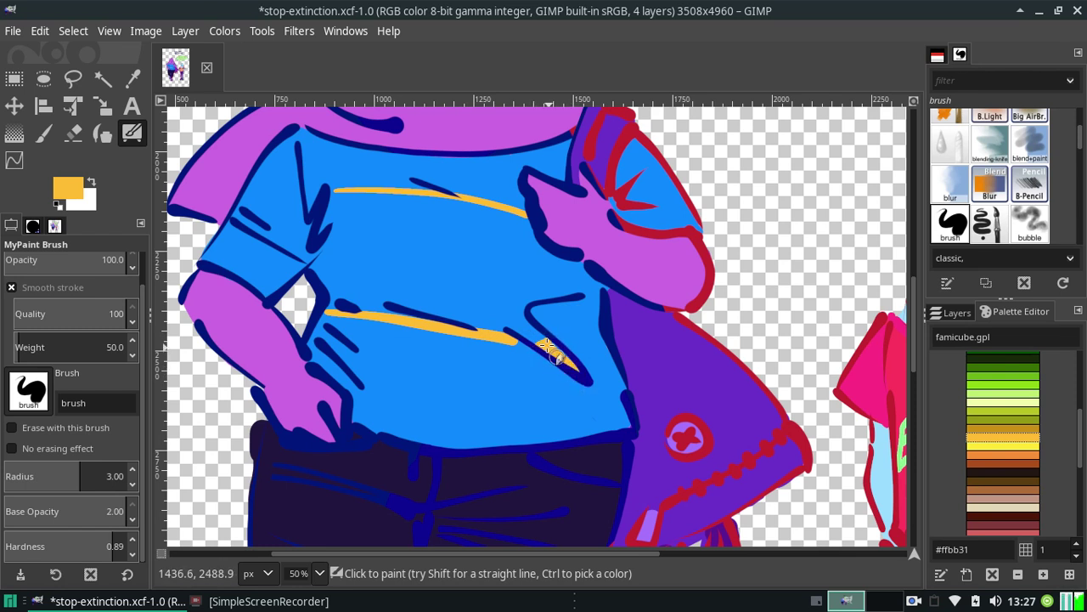
Thicken and fill the shirt fold beside the fish into a solid orange-yellow wedge
drag(553, 340, 580, 370)
mouse_move(598, 298)
mouse_down()
mouse_move(537, 314)
mouse_move(555, 317)
mouse_move(581, 374)
mouse_move(582, 331)
mouse_up()
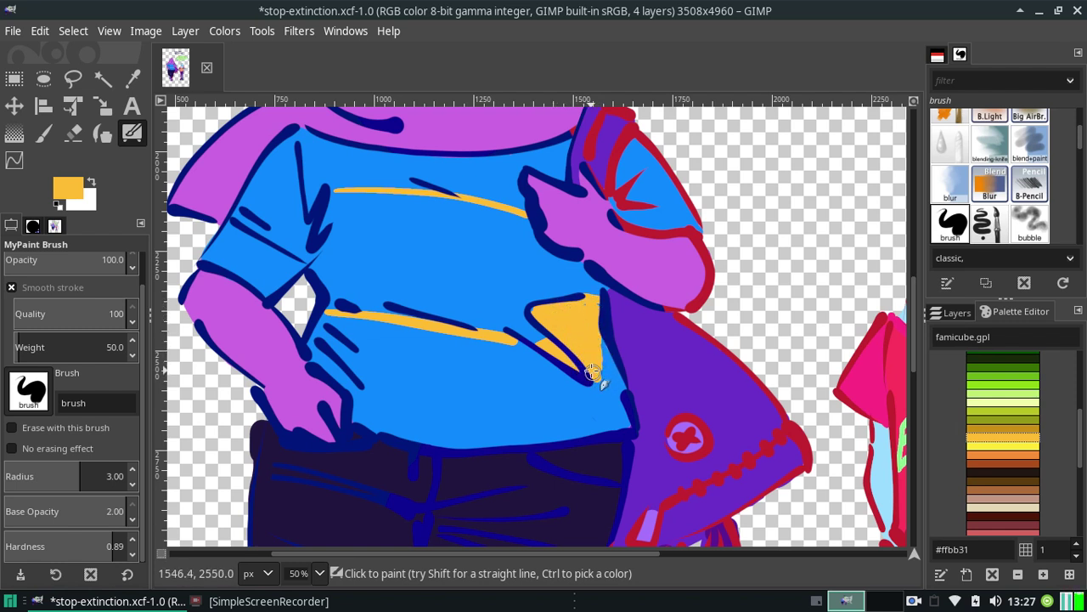
key(ctrl+z)
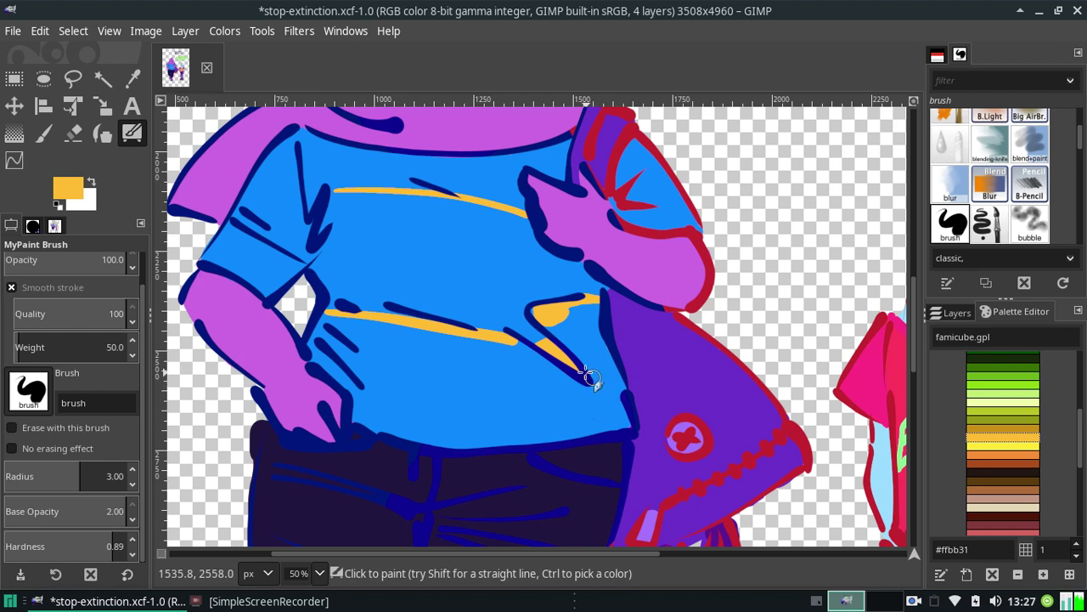
mouse_move(531, 355)
mouse_down()
mouse_move(578, 387)
mouse_move(602, 390)
mouse_move(622, 373)
mouse_up()
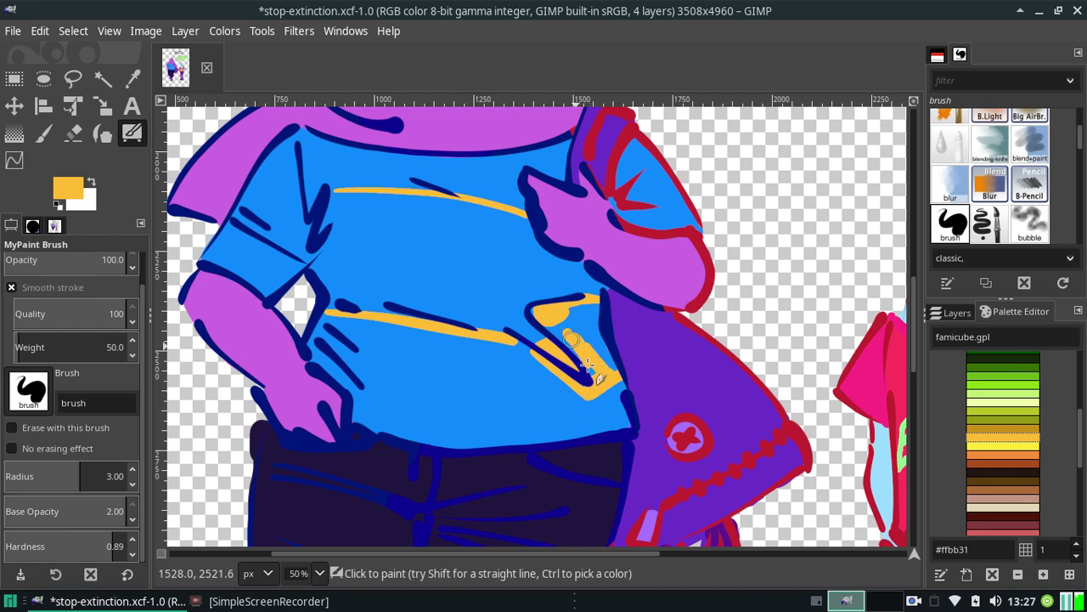
mouse_move(550, 321)
mouse_down()
mouse_move(551, 311)
mouse_move(610, 374)
mouse_move(590, 304)
mouse_move(595, 338)
mouse_move(592, 304)
mouse_move(587, 313)
mouse_up()
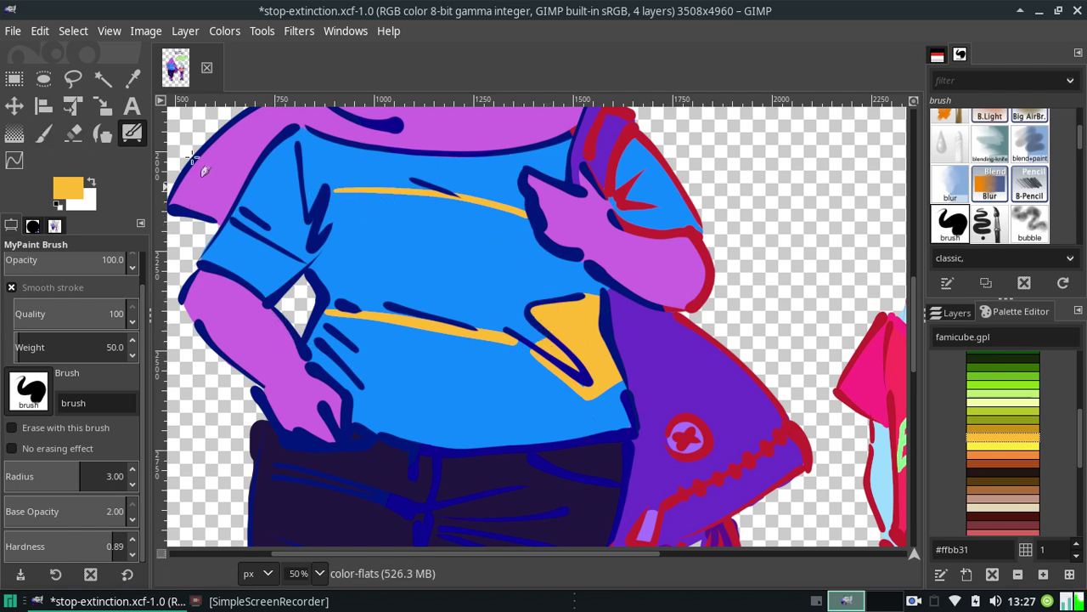
Bring the palette back and pick the shirt blue #0a89ff as paint colour
click(957, 312)
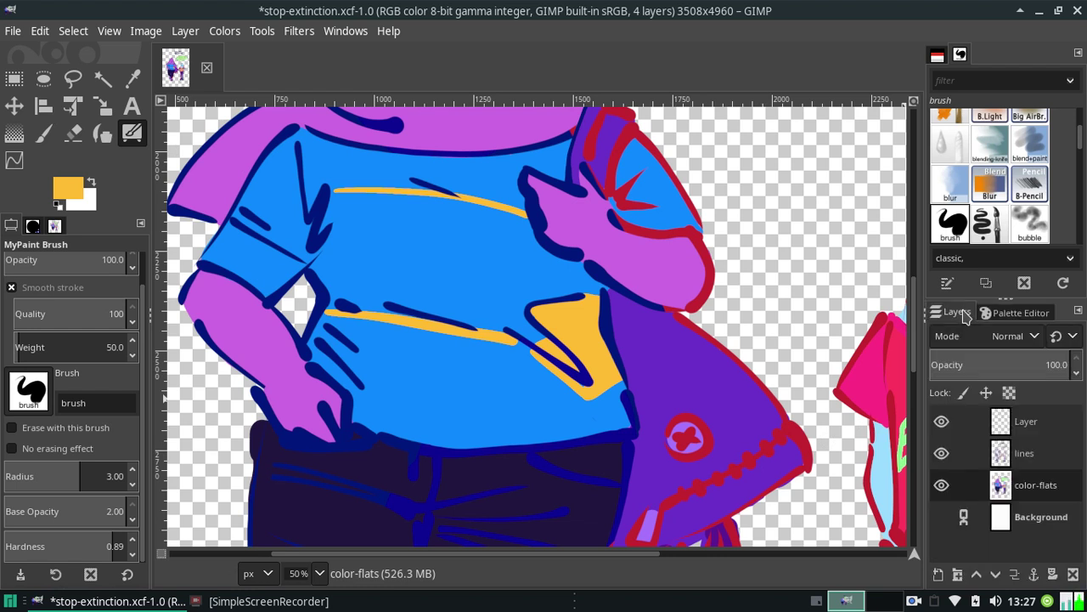
click(1019, 314)
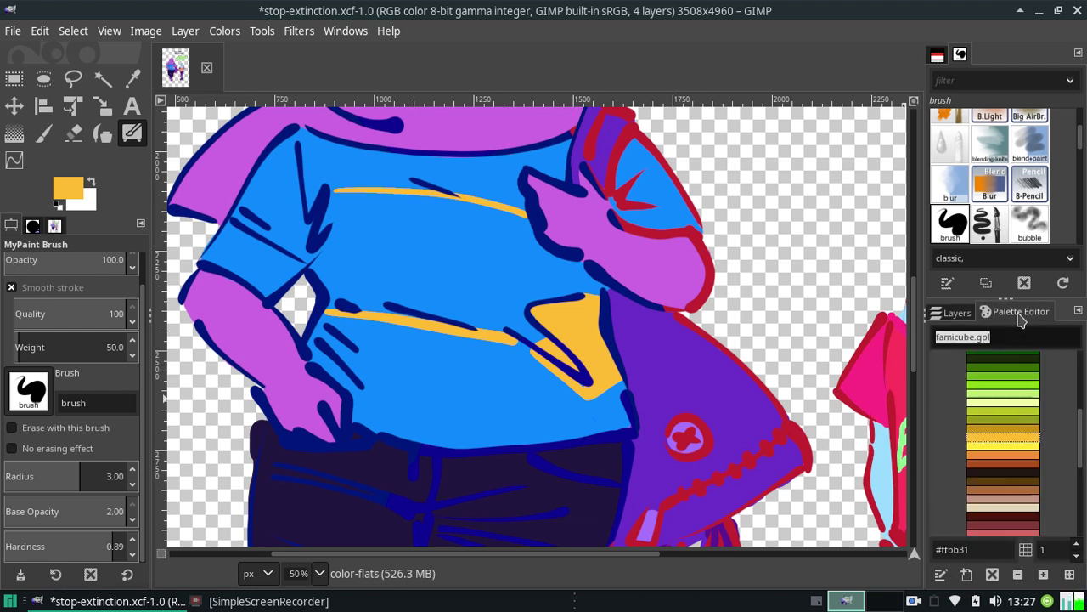
drag(1083, 439, 1075, 509)
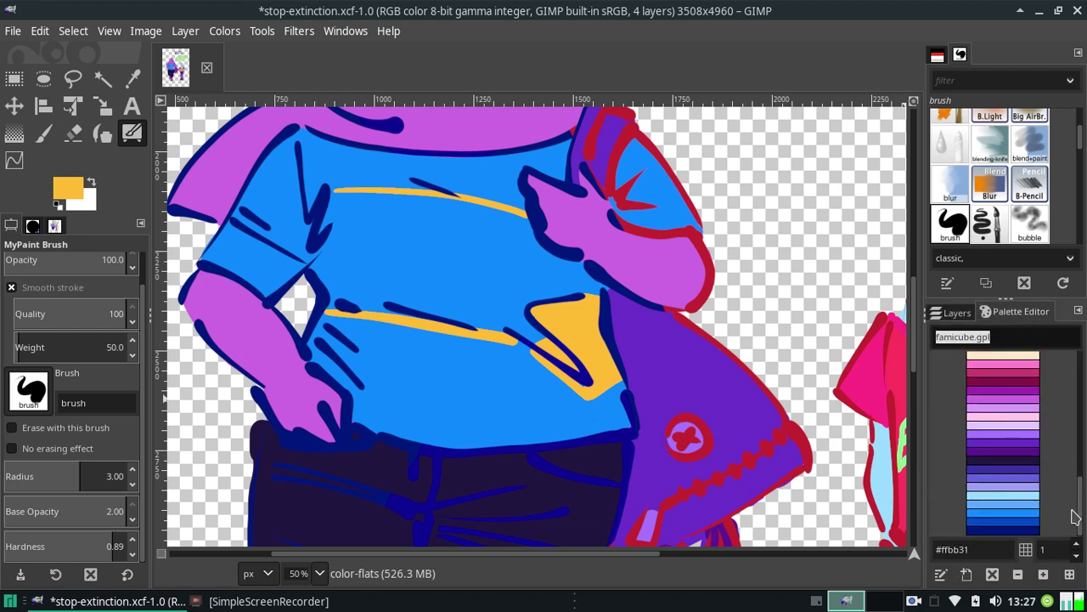
click(91, 182)
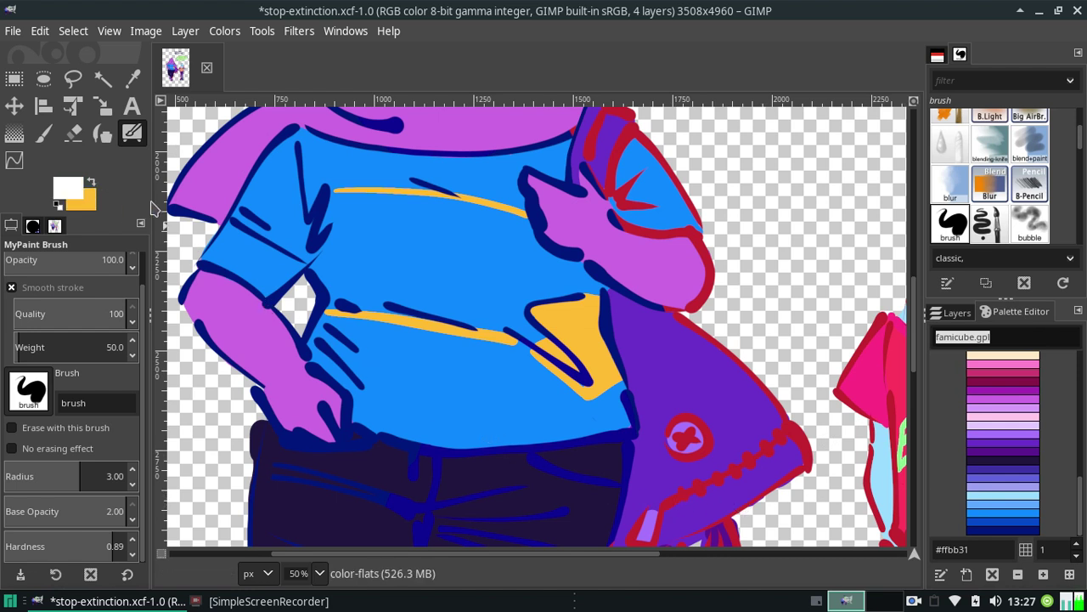
click(1000, 526)
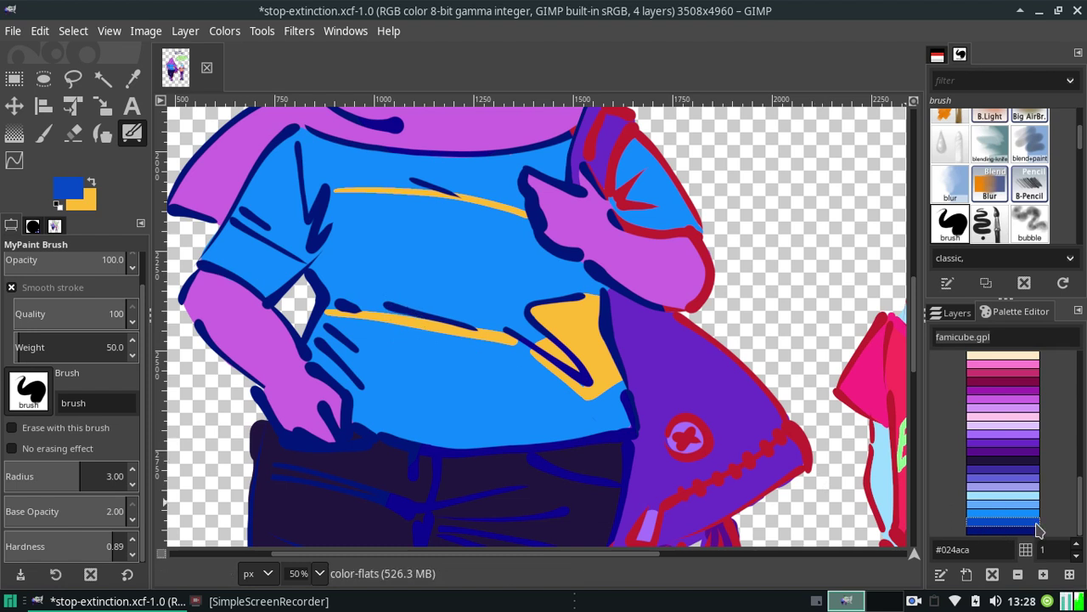
click(1030, 513)
Paint blue over the lower and upper yellow stripes, then restore yellow as paint colour
mouse_move(376, 314)
mouse_down()
mouse_move(399, 316)
mouse_move(391, 307)
mouse_move(425, 347)
mouse_move(424, 304)
mouse_move(442, 301)
mouse_move(495, 350)
mouse_move(507, 348)
mouse_up()
mouse_move(474, 308)
mouse_down()
mouse_move(365, 306)
mouse_move(348, 337)
mouse_move(323, 306)
mouse_move(347, 288)
mouse_up()
drag(370, 188, 528, 217)
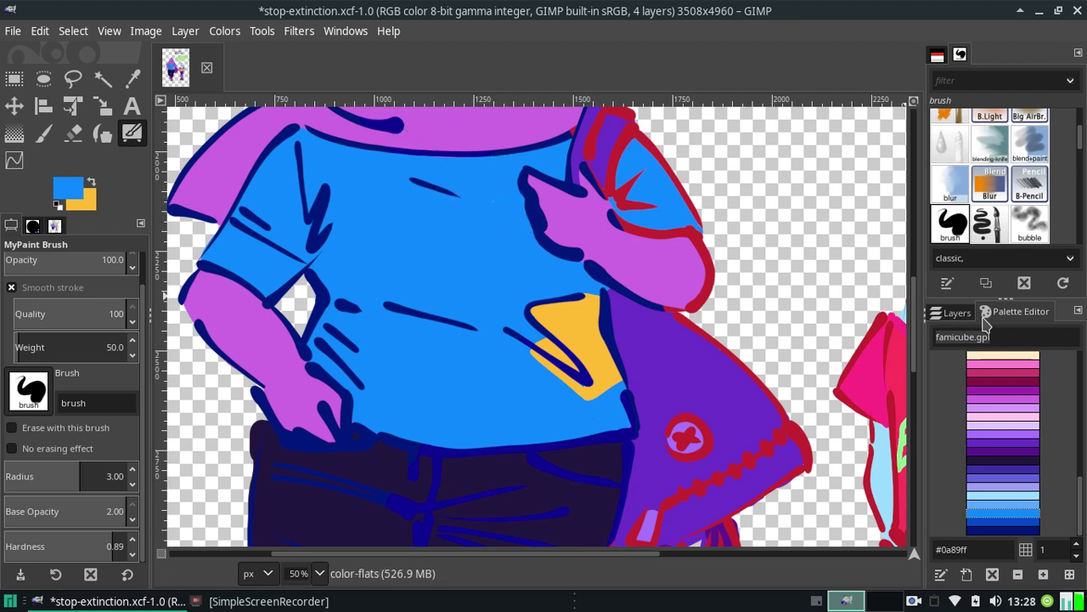
click(954, 313)
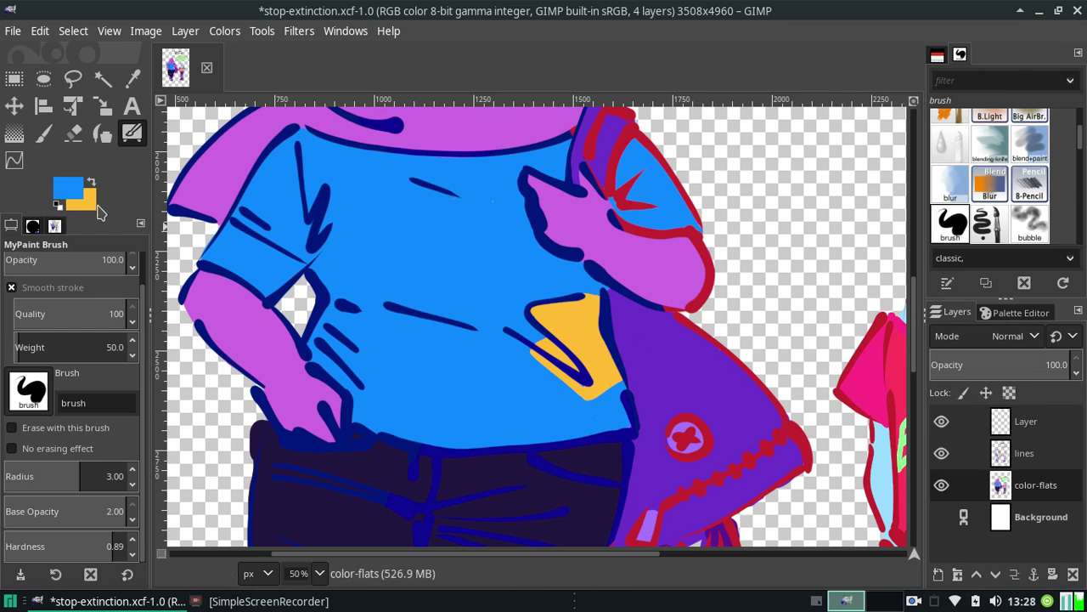
click(91, 181)
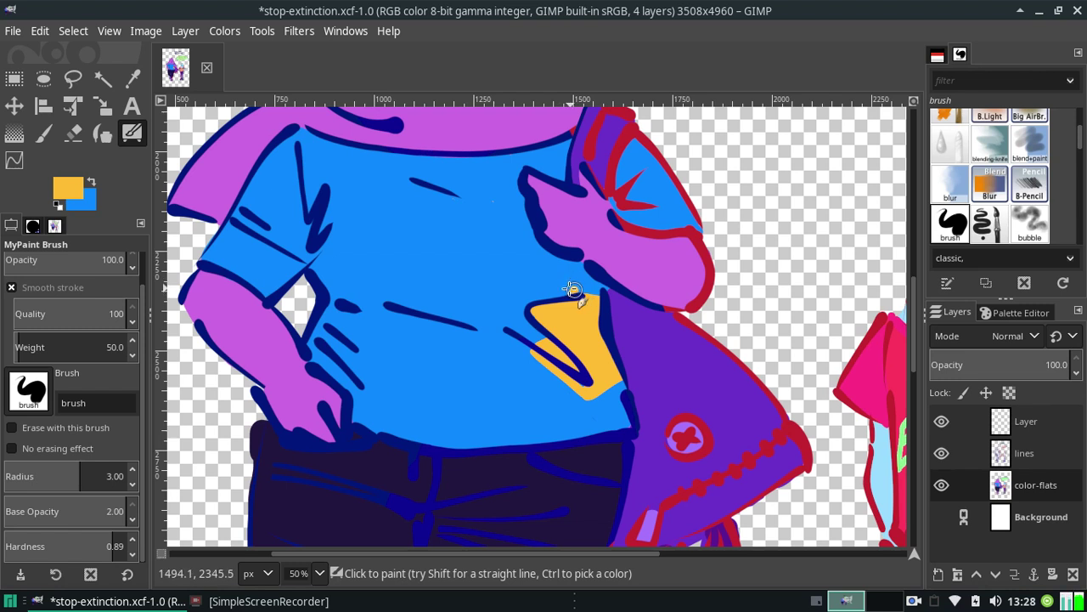
Try thick, thin and curved yellow chest highlights on the blue shirt, undoing each
drag(573, 289, 334, 196)
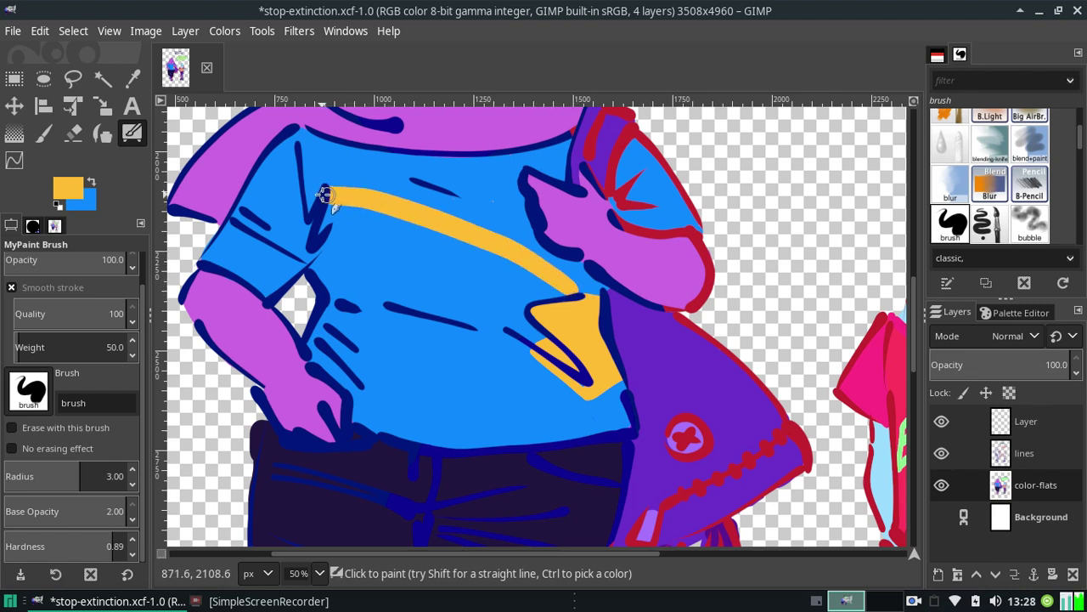
key(ctrl+z)
drag(583, 293, 326, 195)
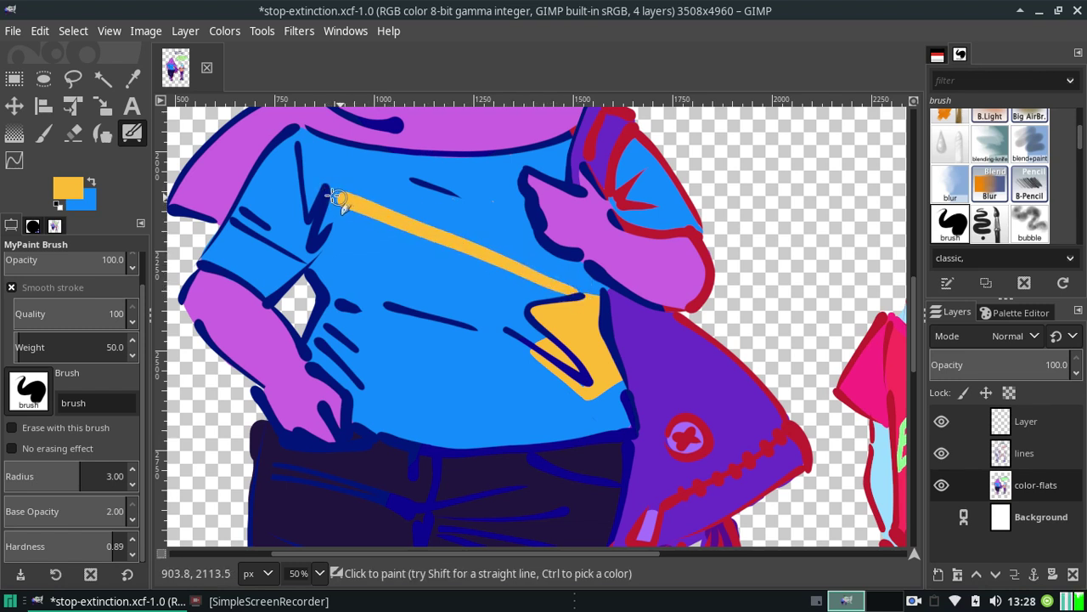
key(ctrl+z)
mouse_move(583, 293)
mouse_down()
mouse_move(364, 189)
mouse_move(332, 186)
mouse_move(581, 265)
mouse_up()
key(ctrl+z)
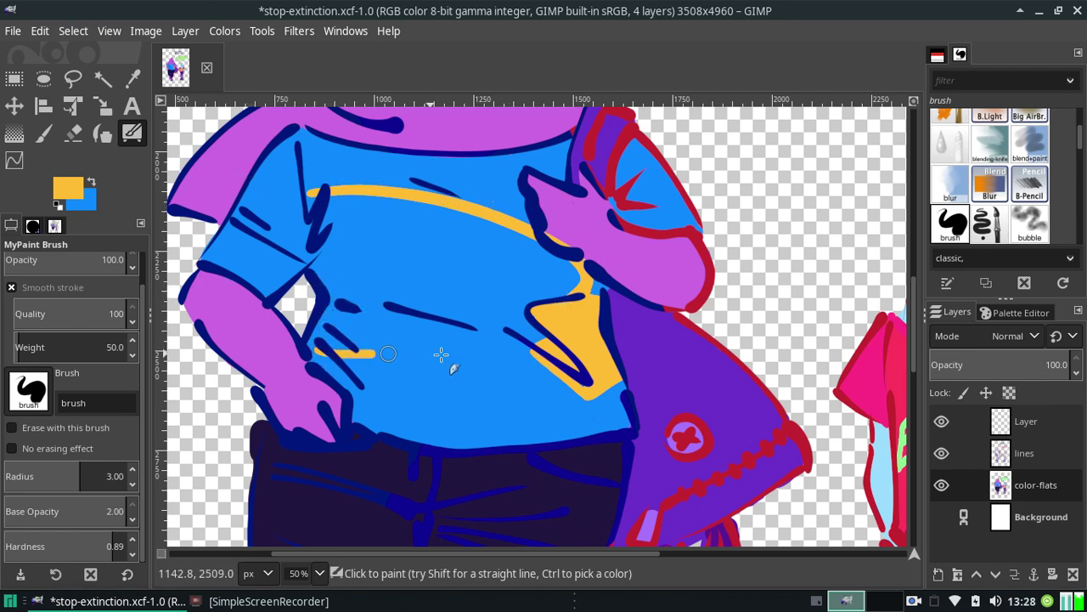
Undo the lower-belly and remaining yellow strokes back to plain blue, then save the drawing
drag(333, 333, 557, 348)
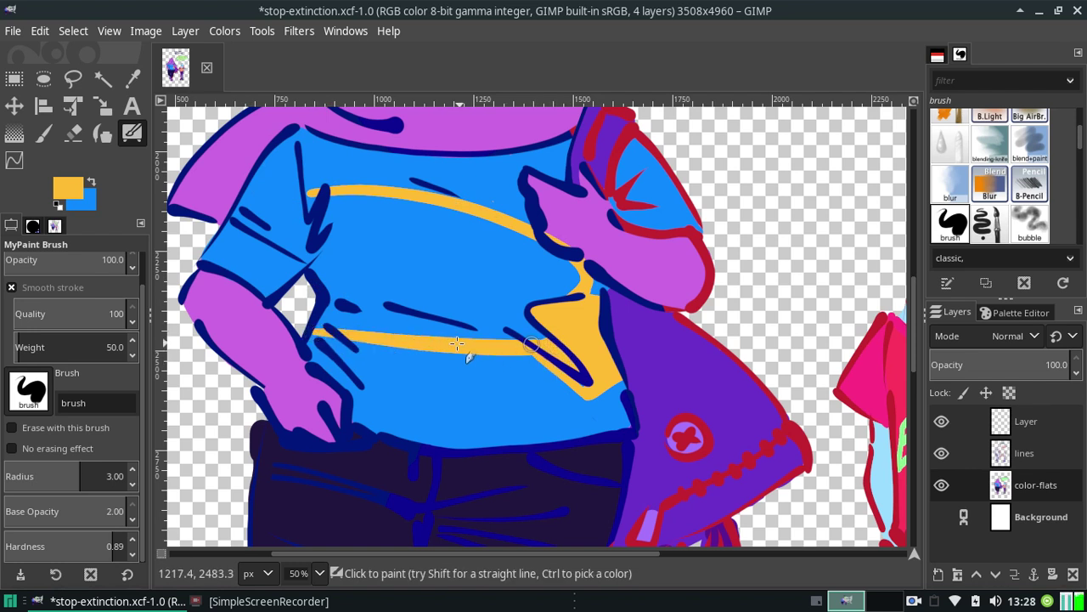
key(ctrl+z)
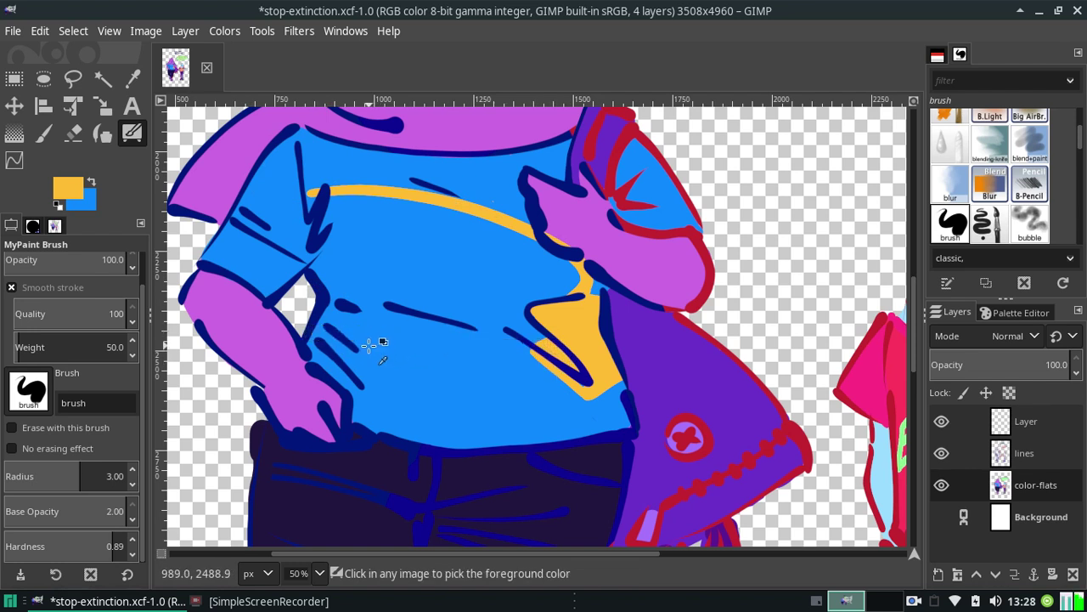
key(ctrl+z)
key(ctrl+z)
key(ctrl+y)
key(ctrl+y)
key(ctrl+y)
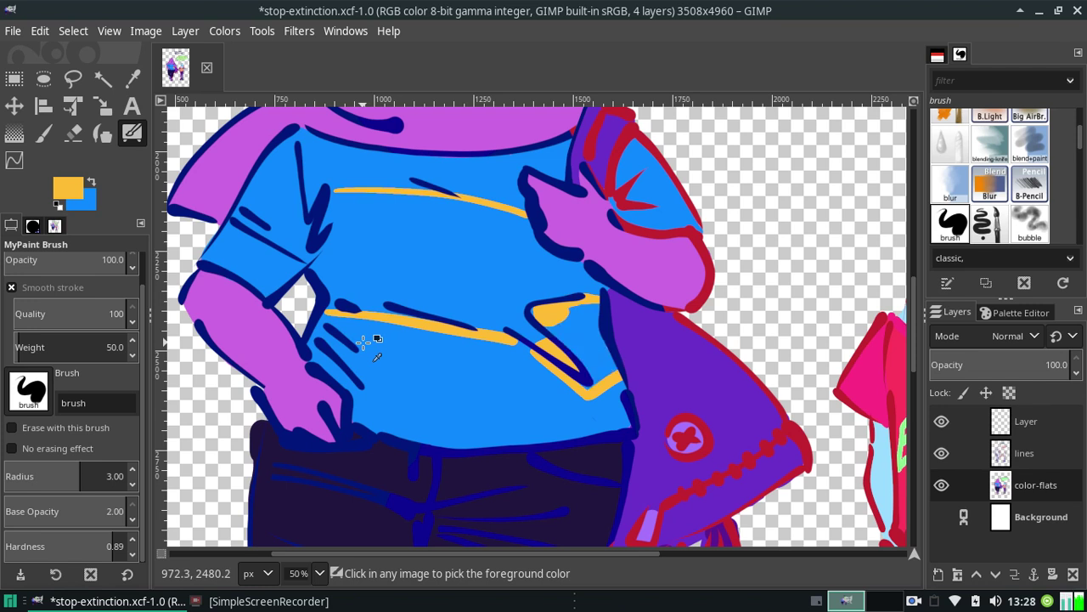
key(ctrl+y)
key(ctrl+y)
key(ctrl+z)
key(ctrl+z)
key(ctrl+z)
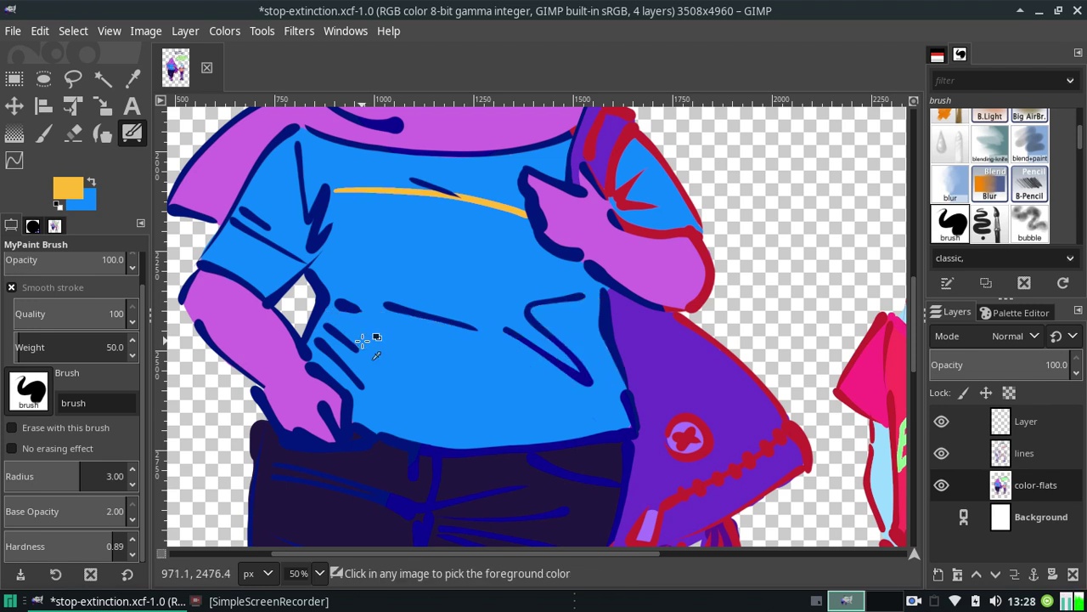
key(ctrl+z)
key(ctrl+s)
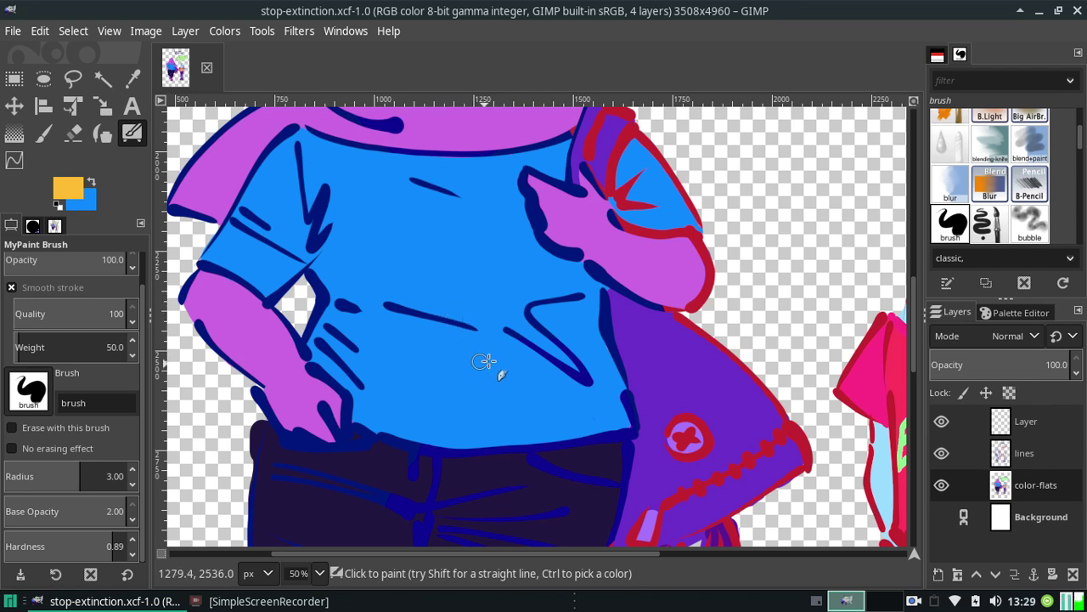
Try a yellow highlight running down the shirt toward the belt, retrying it several times
drag(504, 333, 542, 440)
key(ctrl+z)
drag(508, 334, 612, 436)
key(ctrl+z)
drag(507, 333, 609, 409)
key(ctrl+z)
drag(509, 333, 626, 432)
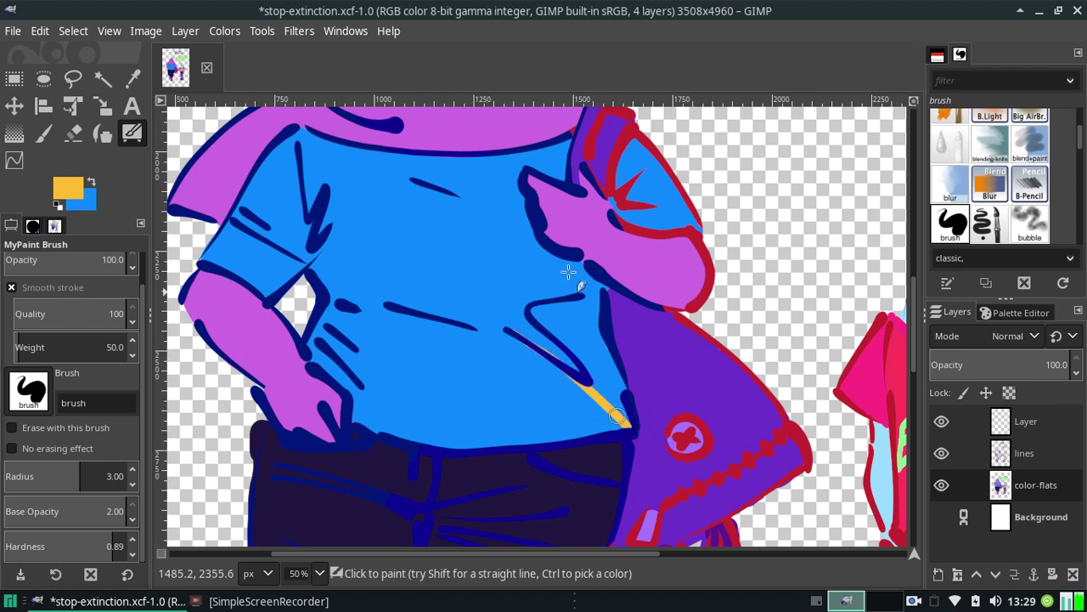
Try yellow highlights along the dark fold line and fill between the folds, partly undoing
drag(530, 303, 602, 286)
key(ctrl+z)
drag(528, 304, 605, 290)
key(ctrl+z)
drag(532, 310, 601, 291)
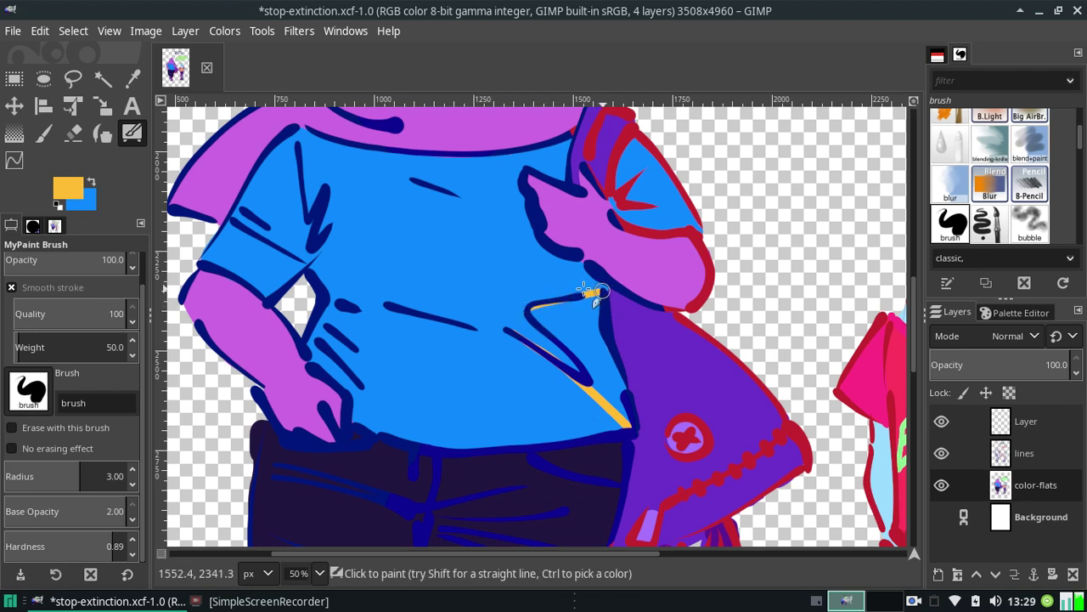
mouse_move(536, 314)
mouse_down()
mouse_move(550, 329)
mouse_move(549, 311)
mouse_move(564, 310)
mouse_move(590, 378)
mouse_move(561, 316)
mouse_up()
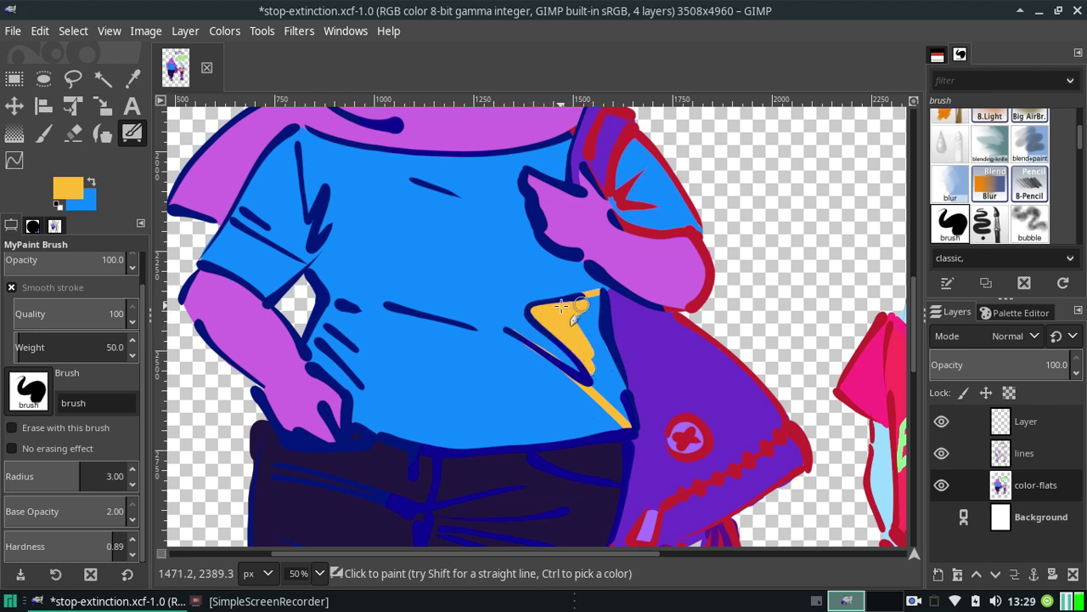
key(ctrl+z)
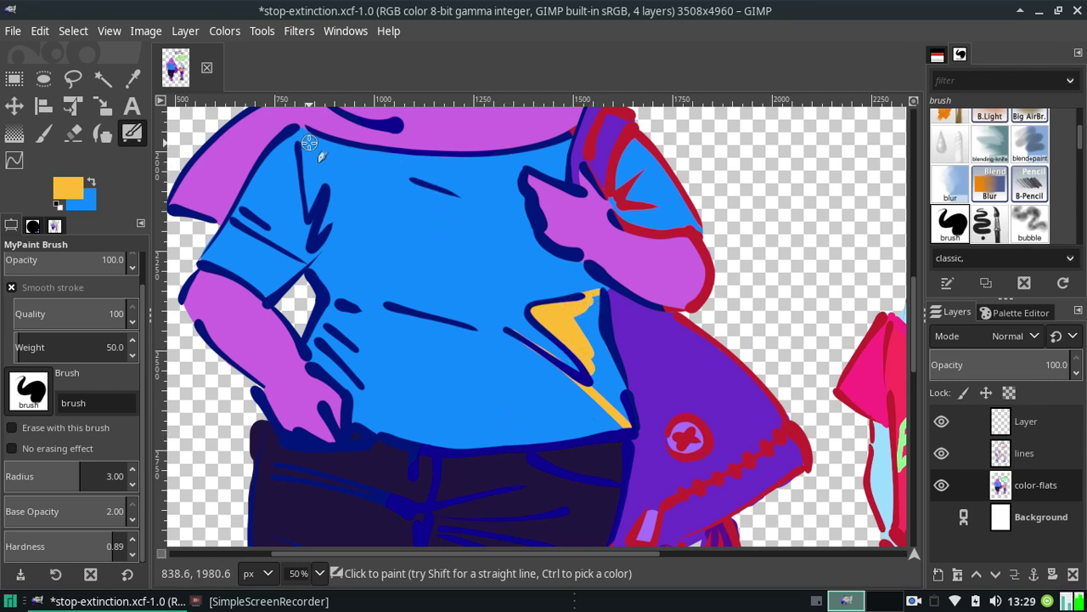
Undo a long diagonal yellow stroke and all shirt highlights back to the saved state
mouse_move(308, 142)
mouse_down()
mouse_move(457, 221)
mouse_move(514, 295)
mouse_up()
key(ctrl+z)
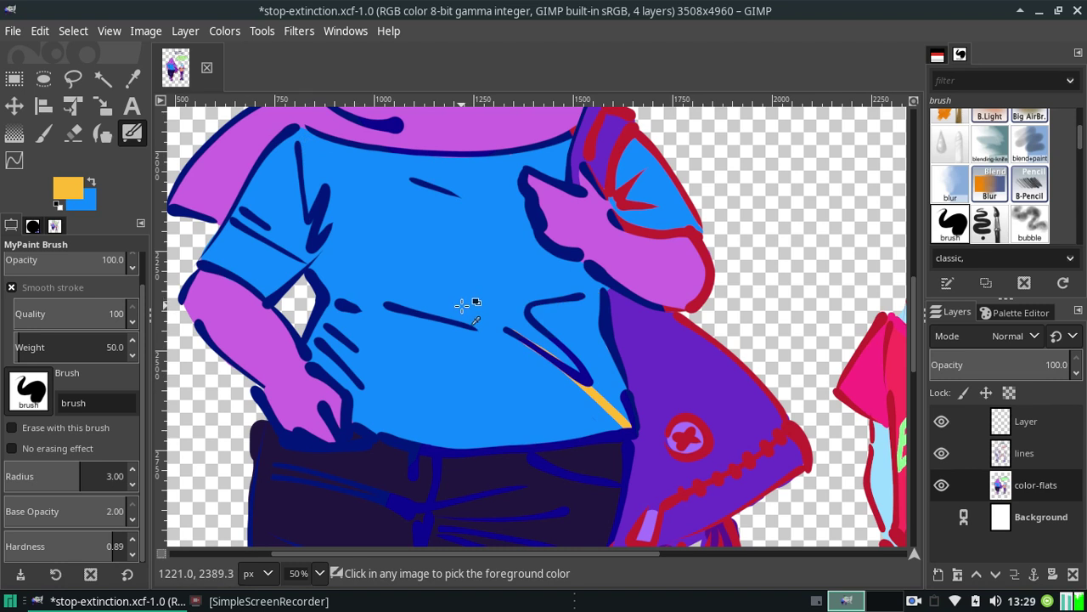
key(ctrl+z)
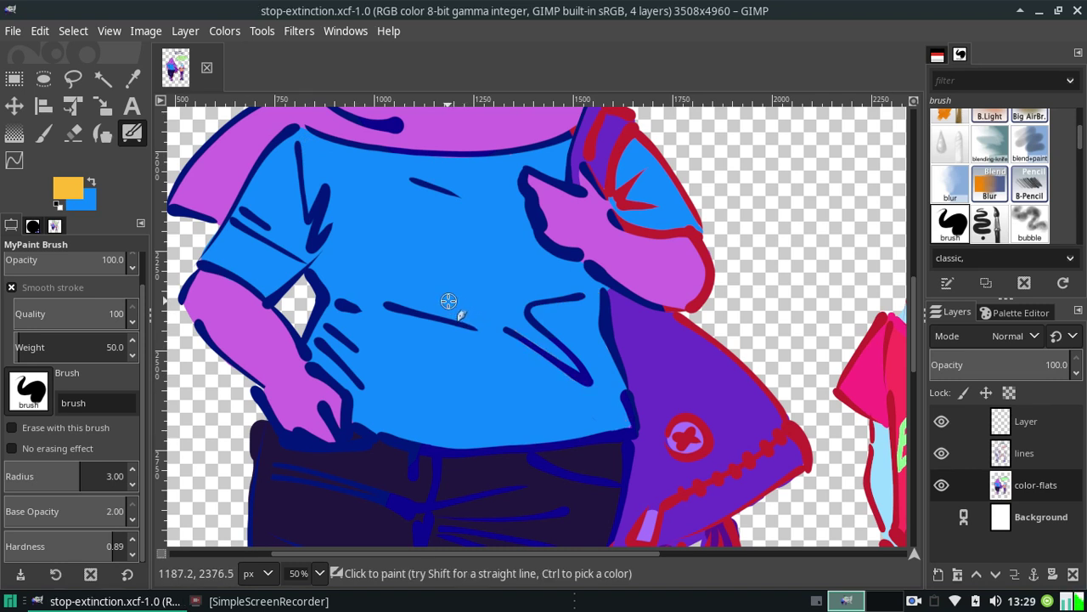
click(110, 30)
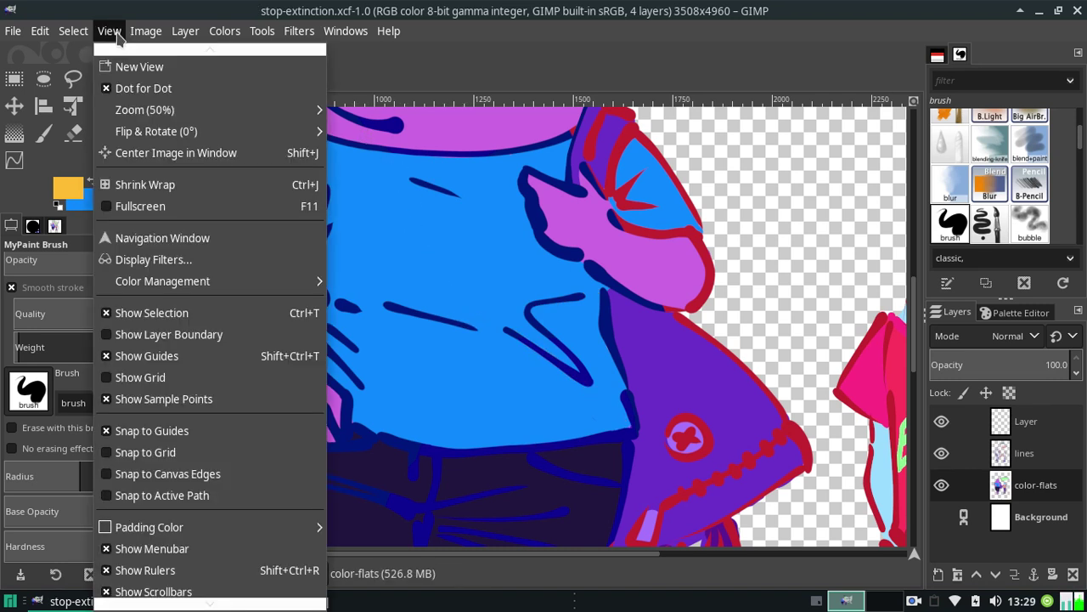
Mirror the canvas view horizontally and paint an orange highlight along the shirt's lower edge
mouse_move(156, 131)
click(356, 167)
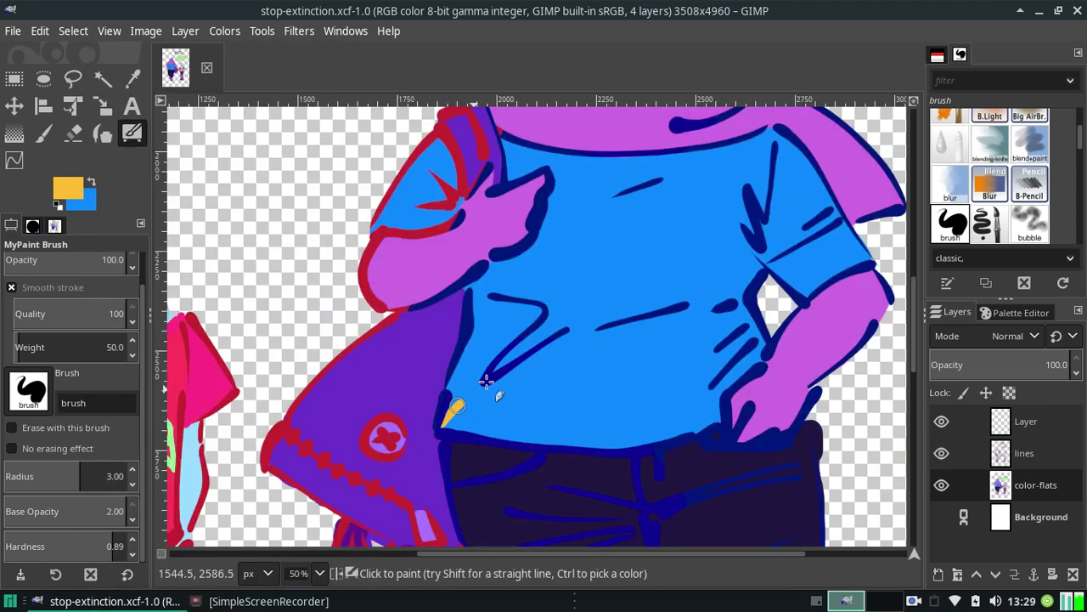
click(449, 417)
key(ctrl+z)
drag(443, 424, 484, 383)
key(ctrl+z)
drag(443, 425, 484, 383)
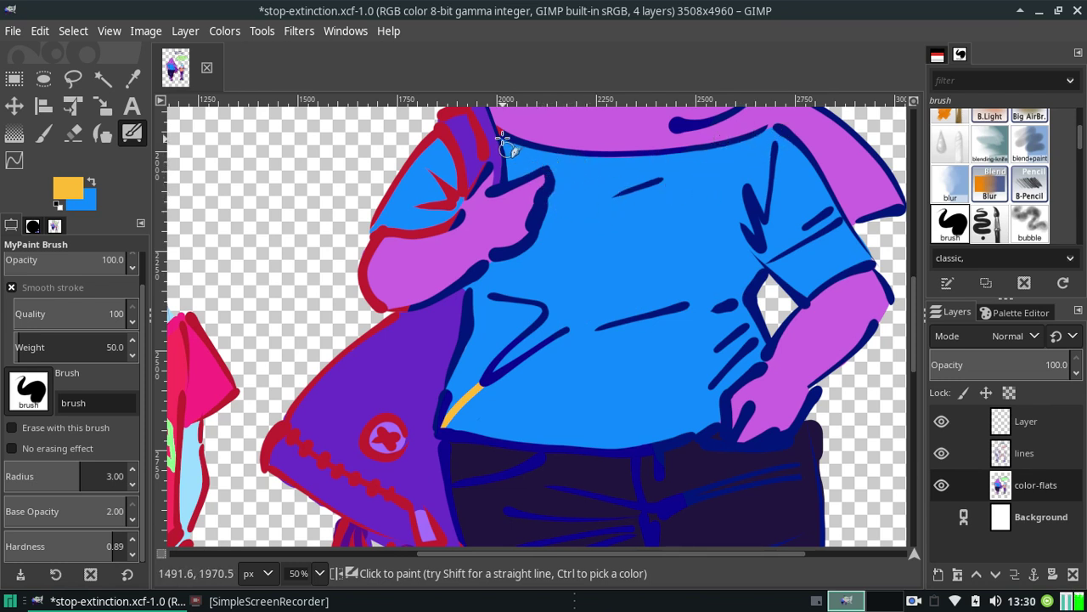
Try orange highlights across the upper chest toward the sleeve, then undo them
drag(553, 153, 734, 244)
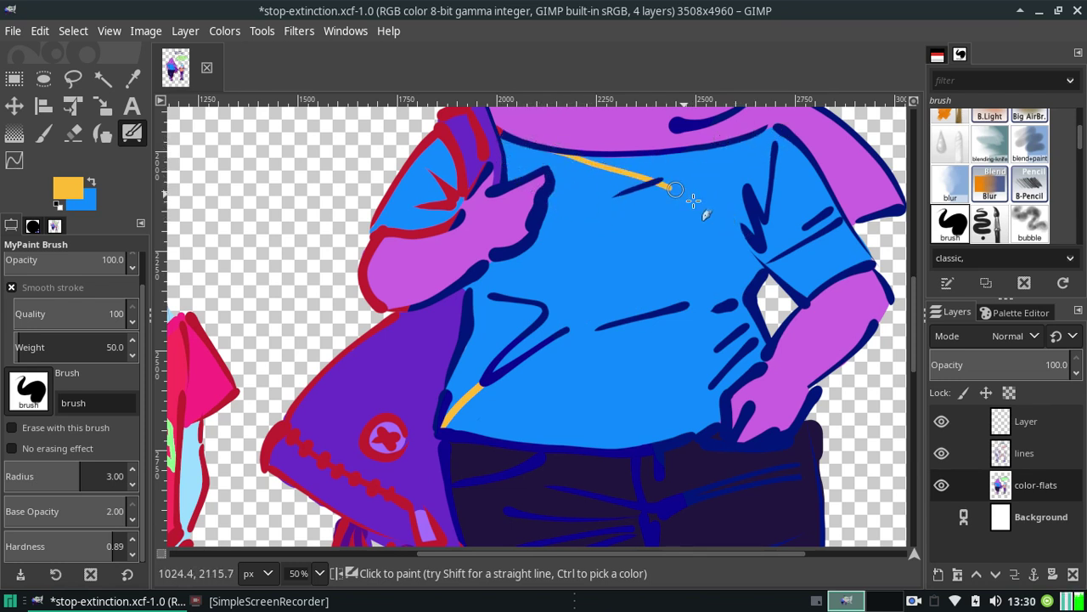
key(ctrl+z)
drag(588, 158, 739, 236)
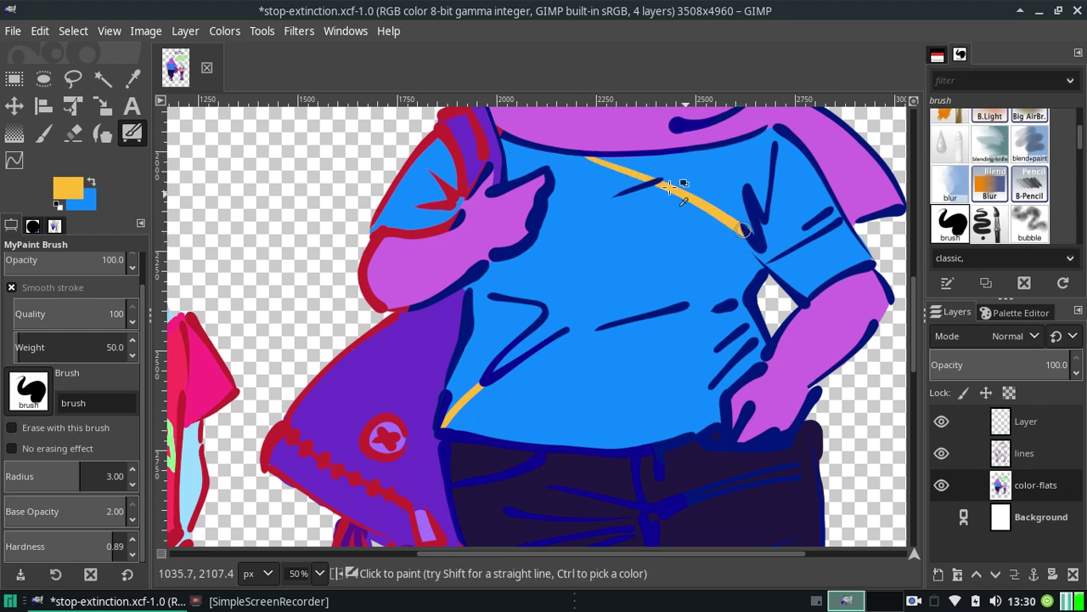
key(ctrl+z)
drag(623, 153, 747, 230)
key(ctrl+z)
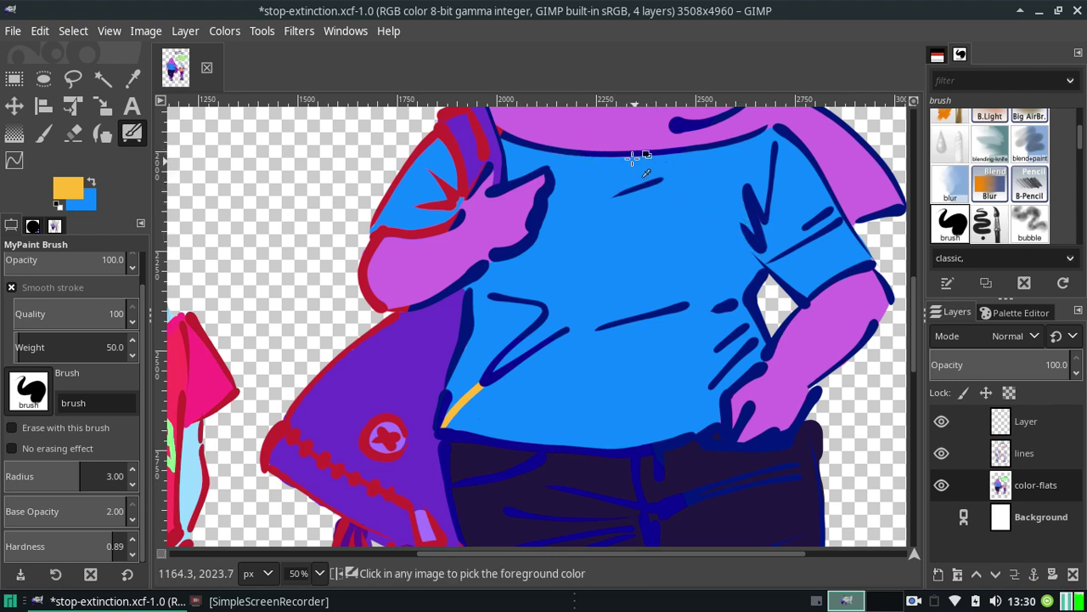
drag(645, 147, 736, 228)
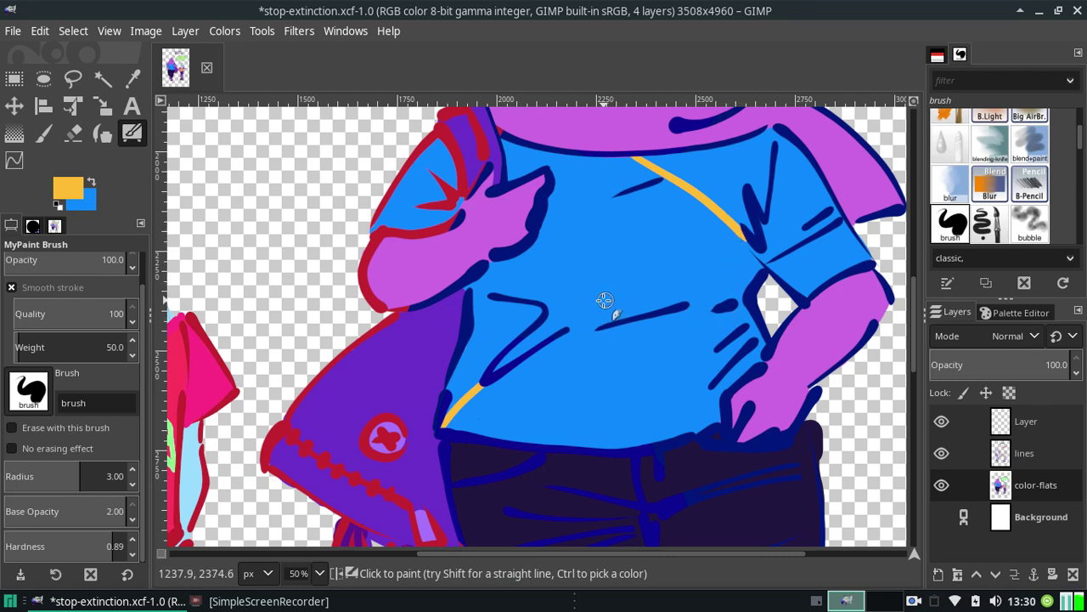
key(ctrl+z)
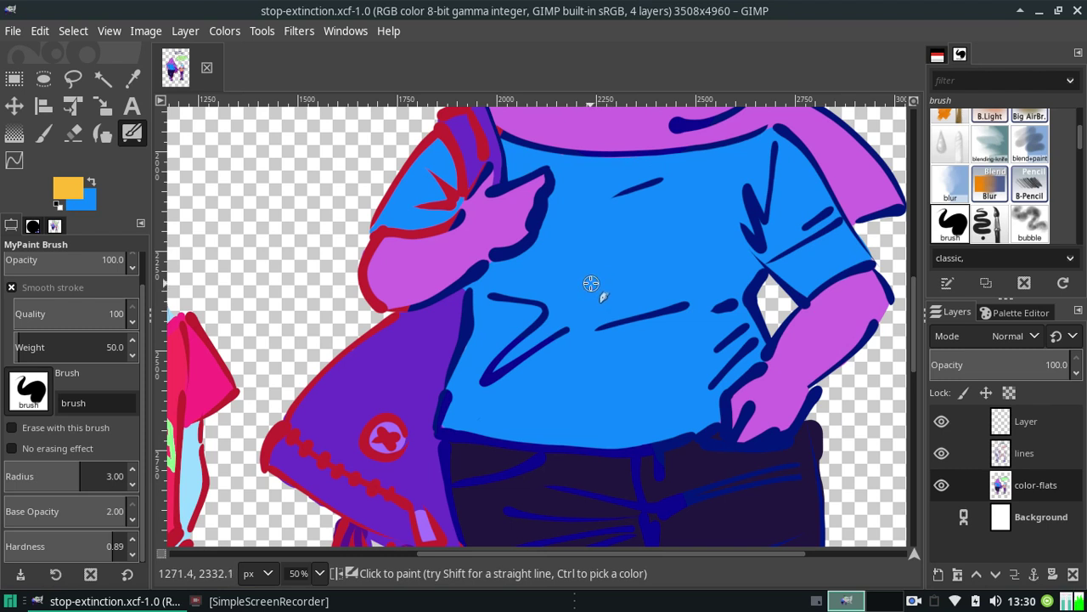
After several undone mid-shirt tries, paint a curved orange stroke across the chest
drag(475, 303, 537, 318)
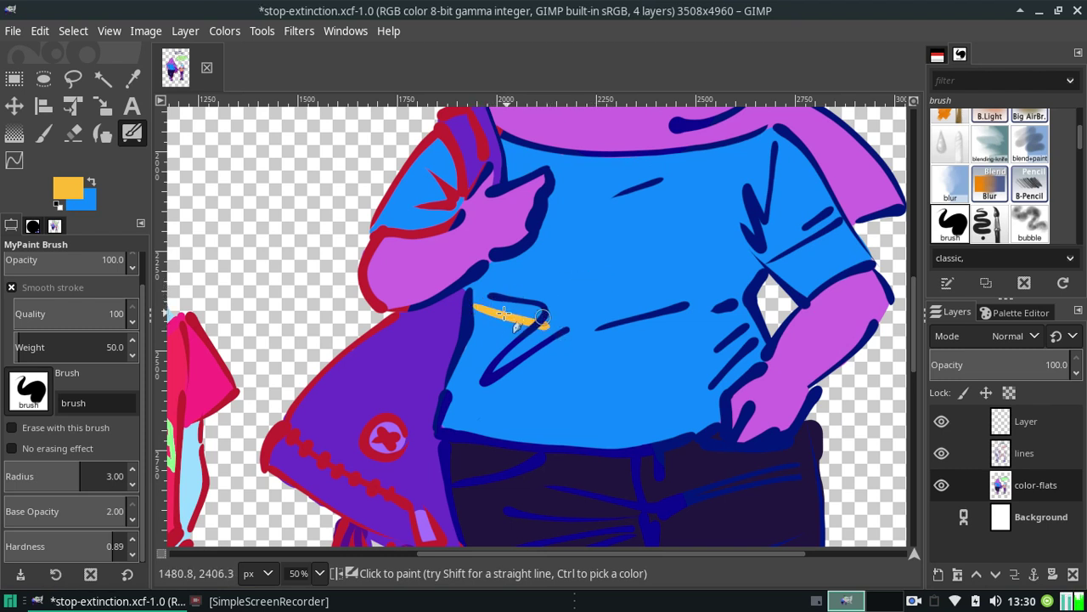
key(ctrl+z)
mouse_move(463, 351)
mouse_down()
mouse_move(508, 362)
mouse_move(481, 382)
mouse_up()
key(ctrl+z)
key(ctrl+z)
key(ctrl+z)
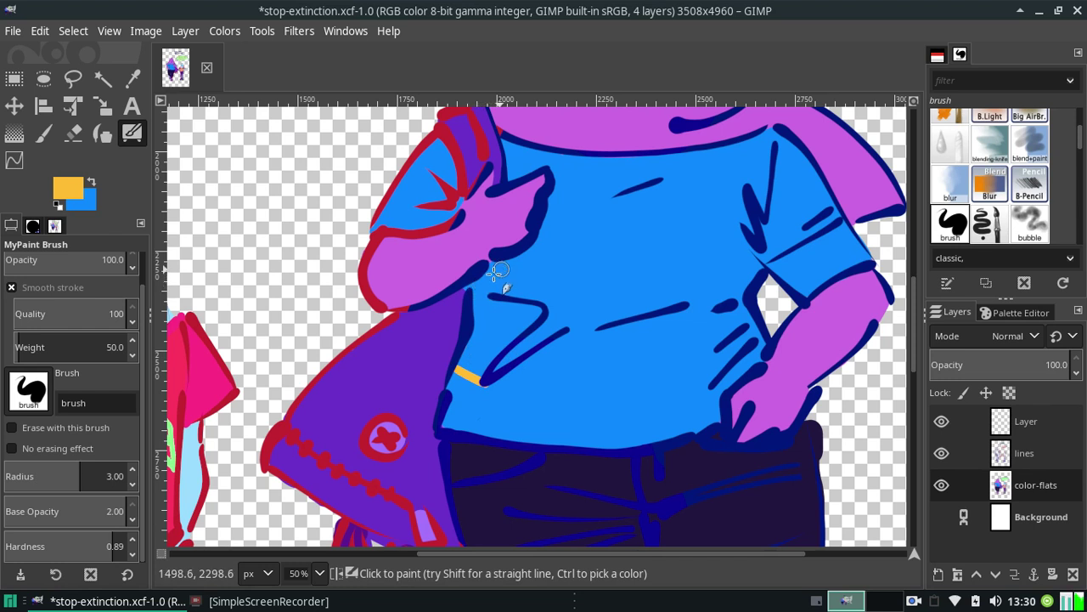
drag(473, 293, 568, 289)
key(ctrl+z)
key(ctrl+z)
drag(493, 265, 567, 284)
Extend the stroke toward the shoulder and try an orange waist stripe, then undo both
shift+click(768, 160)
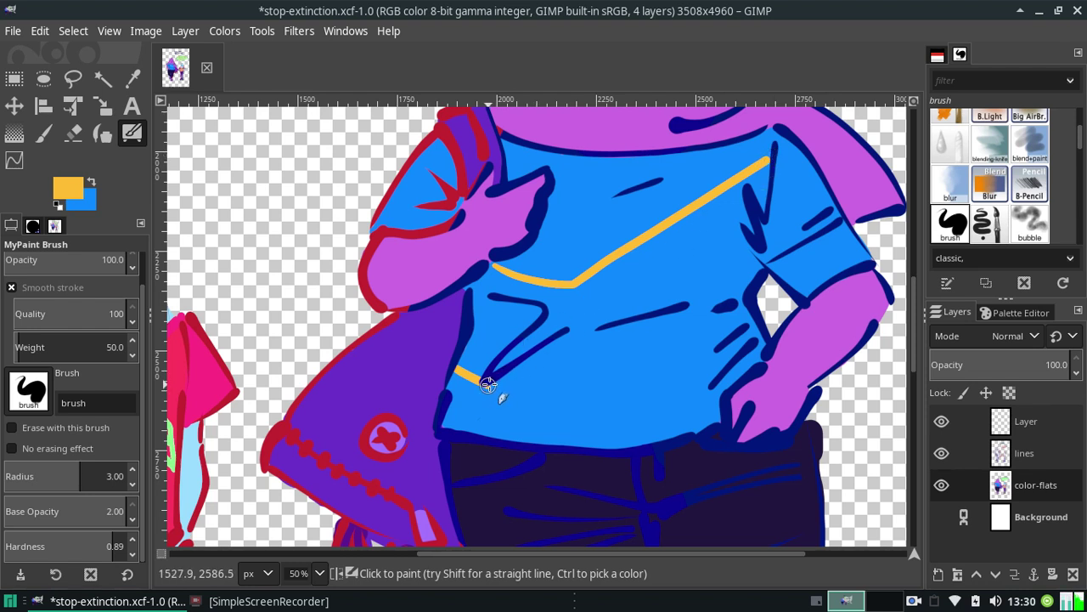
drag(489, 384, 654, 373)
key(ctrl+z)
mouse_move(491, 383)
mouse_down()
mouse_move(667, 372)
mouse_move(762, 339)
mouse_up()
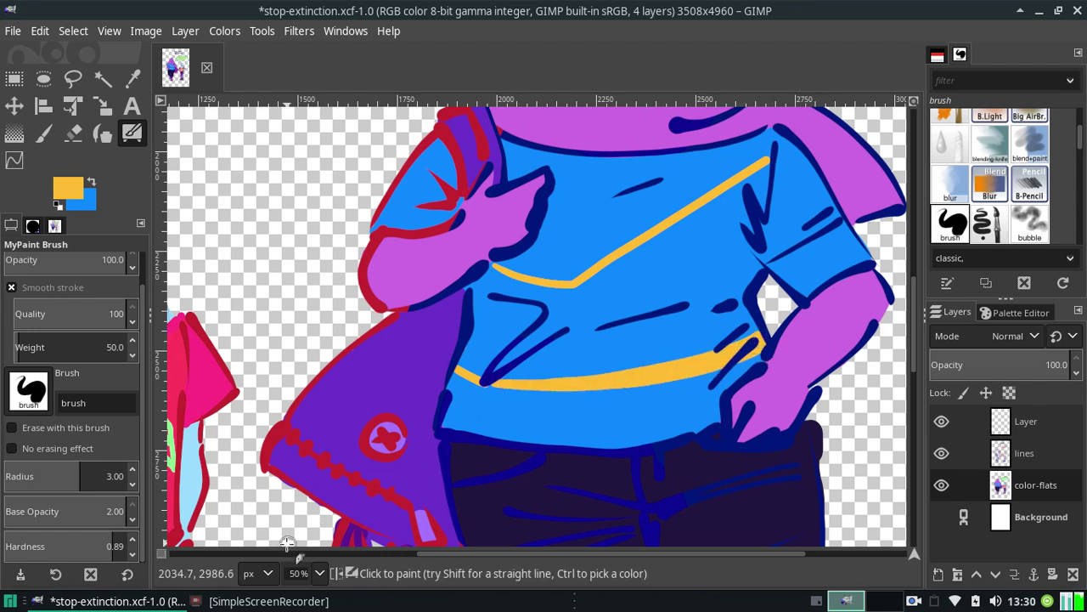
key(ctrl)
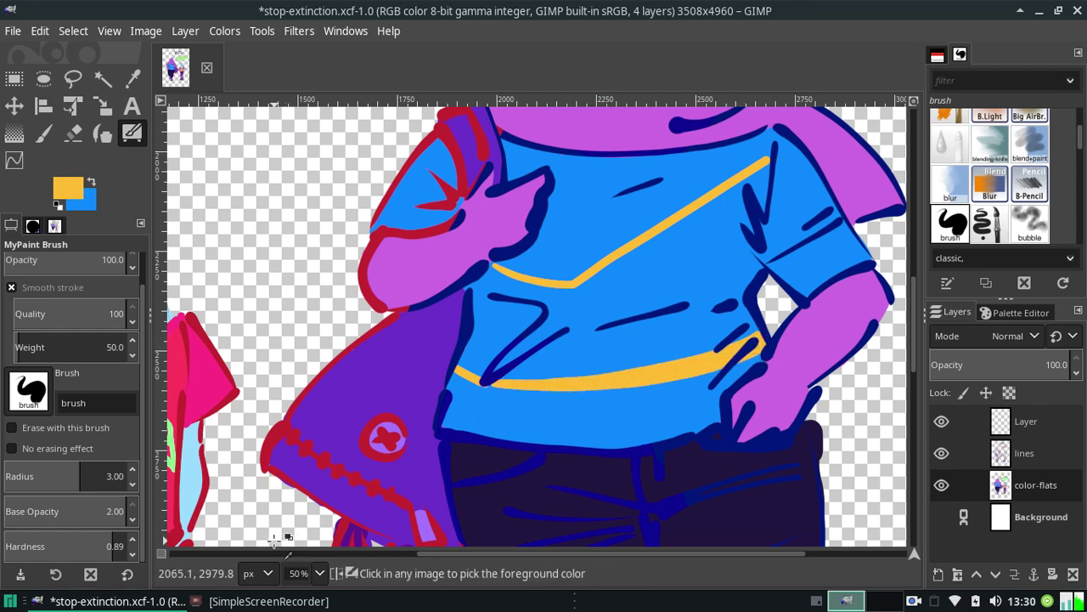
key(ctrl+z)
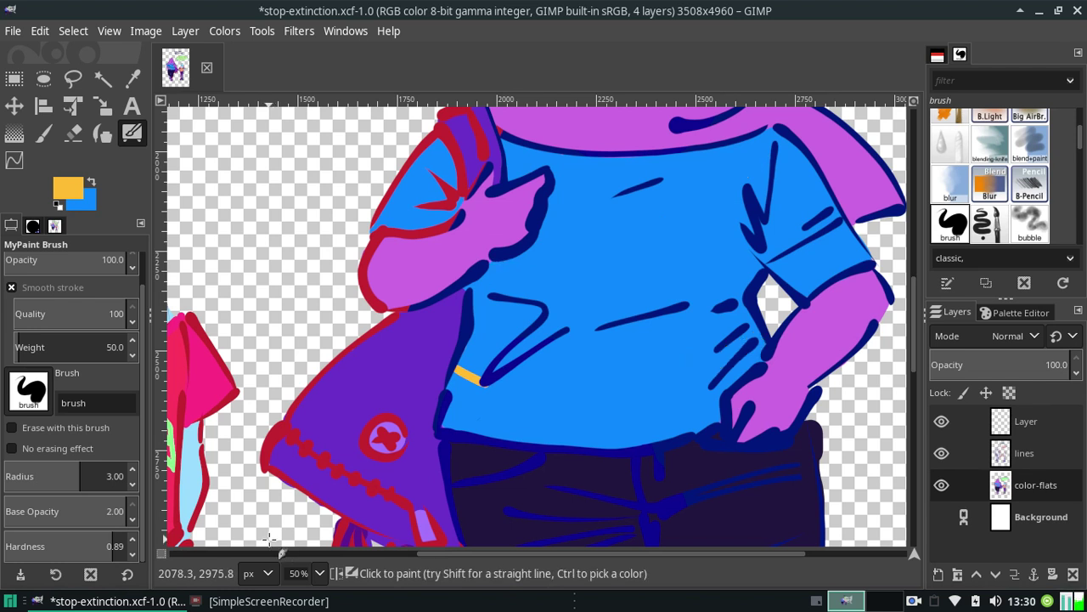
key(ctrl+z)
key(ctrl+z)
Discard diagonal strokes near the arm and fill the shoulder triangle with orange
drag(811, 175, 762, 226)
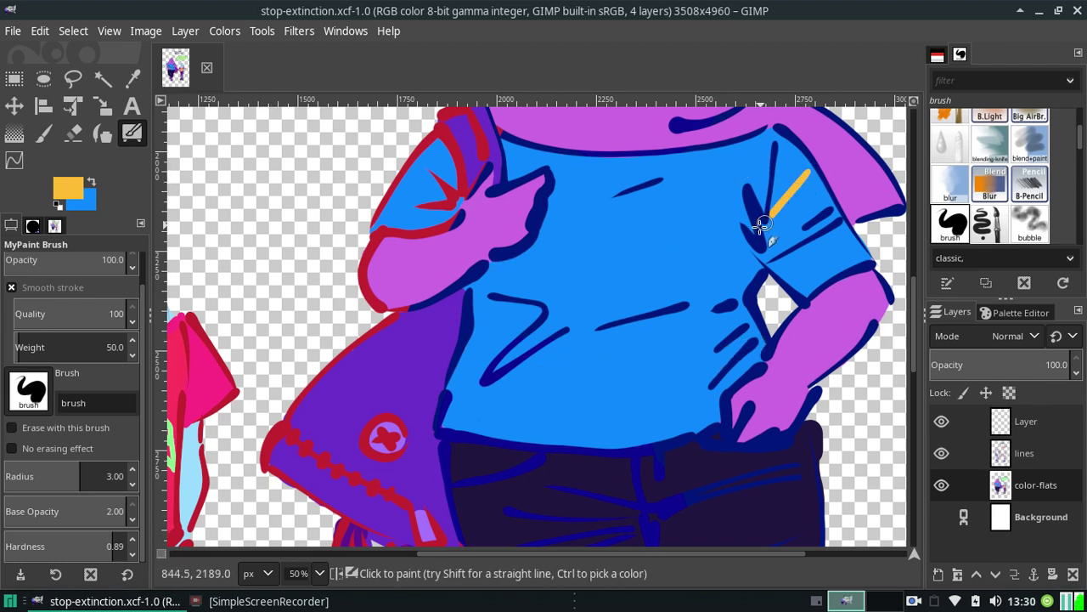
drag(822, 182, 754, 242)
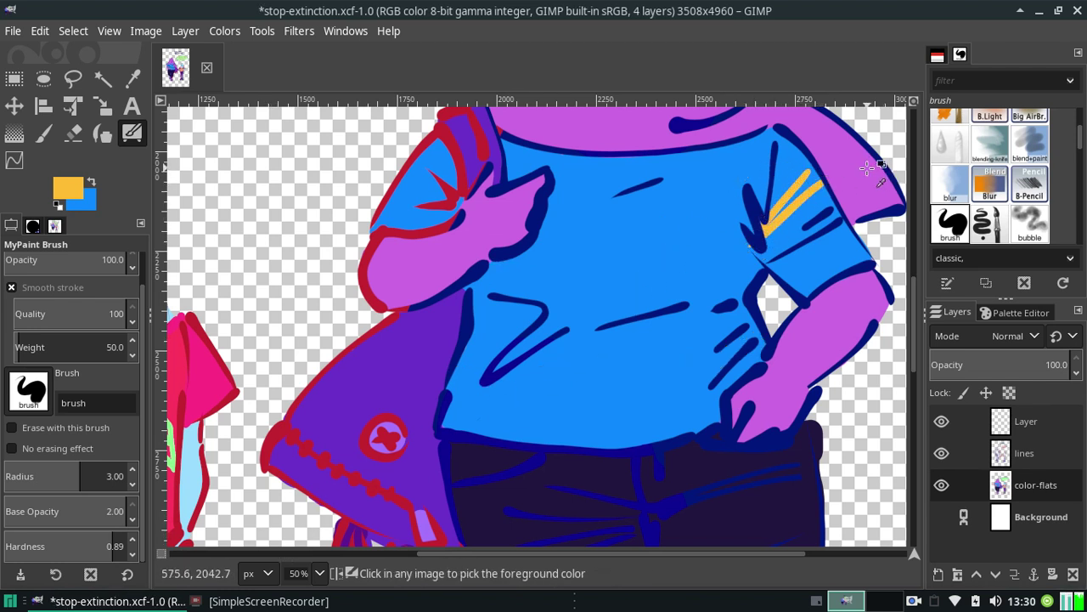
key(ctrl+z)
key(ctrl+z)
mouse_move(416, 172)
mouse_down()
mouse_move(377, 231)
mouse_move(445, 203)
mouse_move(430, 197)
mouse_up()
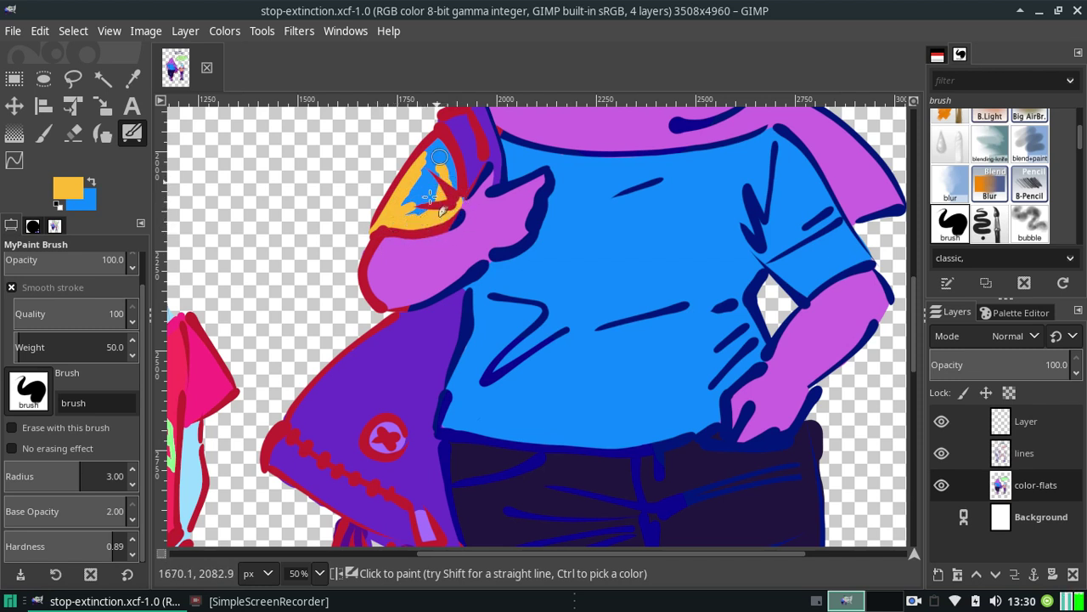
mouse_move(439, 157)
mouse_down()
mouse_move(409, 219)
mouse_move(446, 188)
mouse_move(442, 156)
mouse_move(460, 195)
mouse_move(450, 216)
mouse_up()
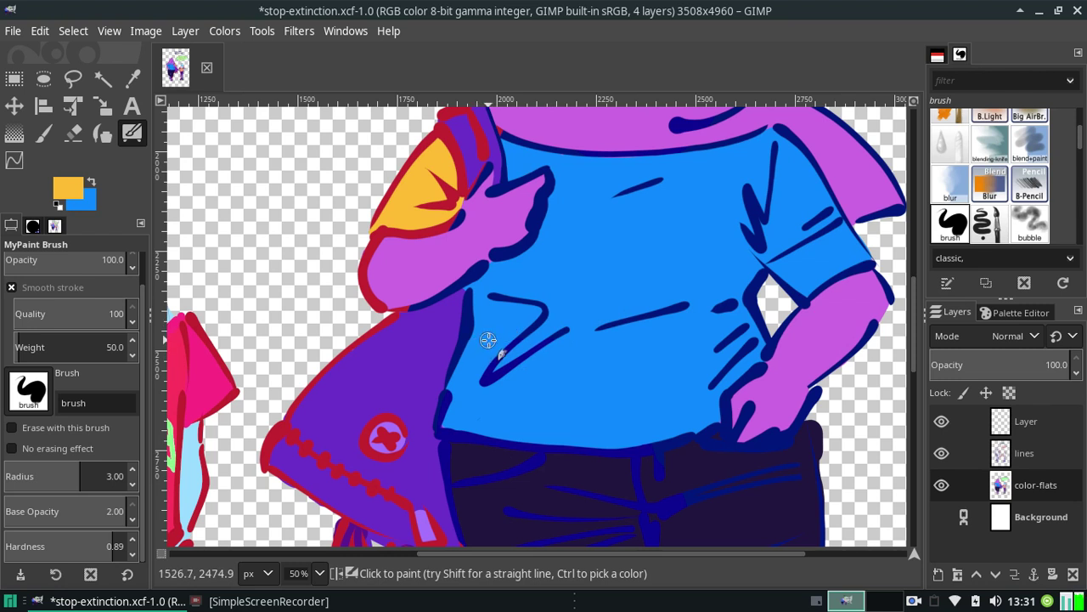
Try orange stripes on the lower shirt and across the chest, then undo them
mouse_move(542, 309)
mouse_down()
mouse_move(505, 341)
mouse_move(492, 374)
mouse_up()
drag(485, 270, 553, 291)
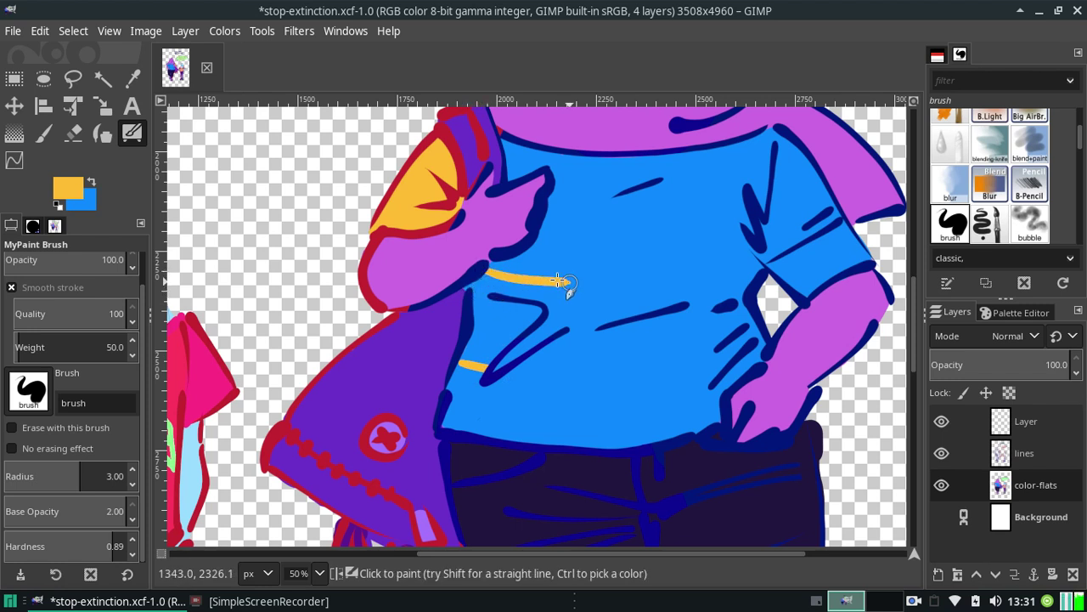
key(ctrl+z)
mouse_move(484, 275)
mouse_down()
mouse_move(553, 291)
mouse_move(757, 244)
mouse_up()
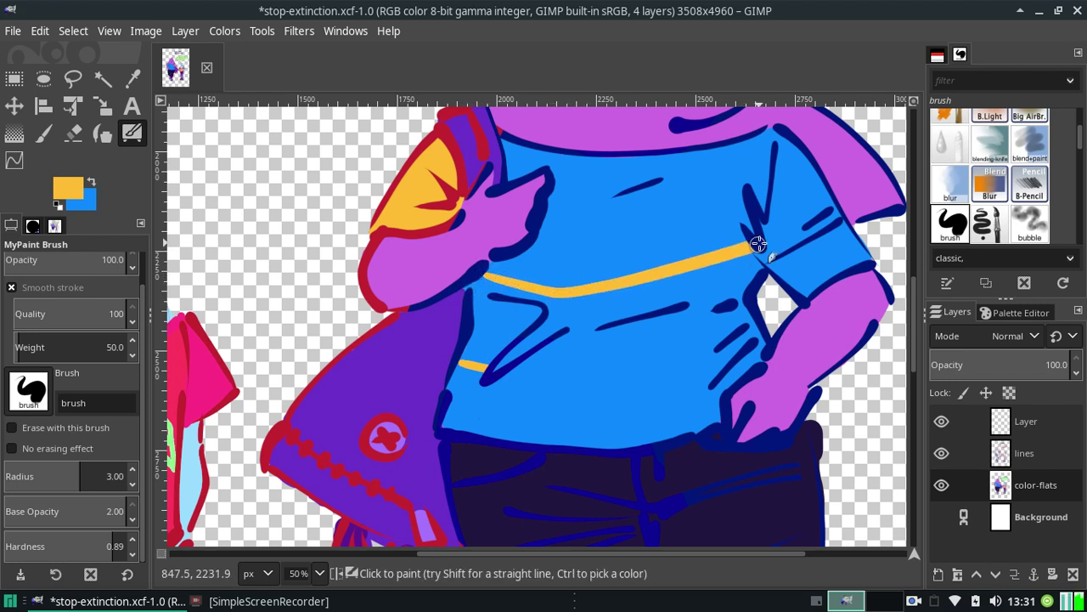
drag(498, 376, 752, 336)
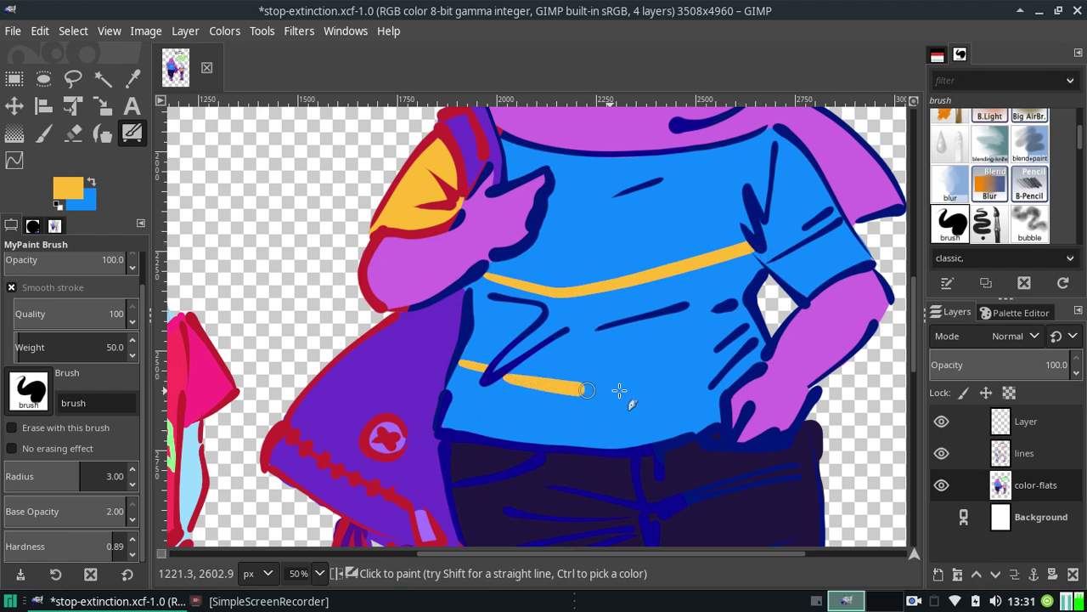
key(ctrl+z)
key(ctrl+z)
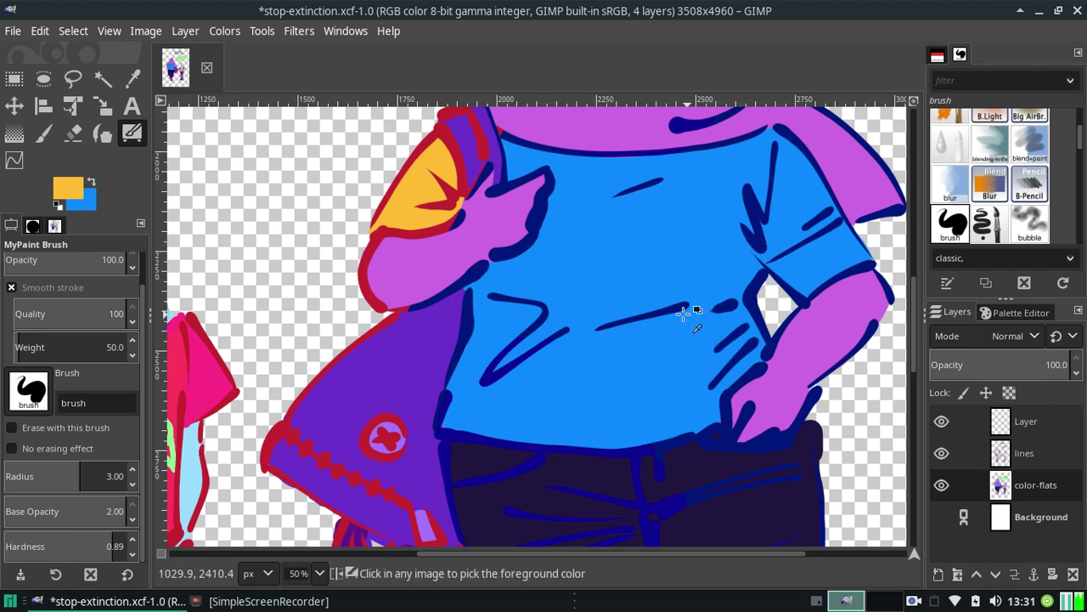
Zoom out to 9.09% from the status-bar zoom list to show the whole image
click(319, 572)
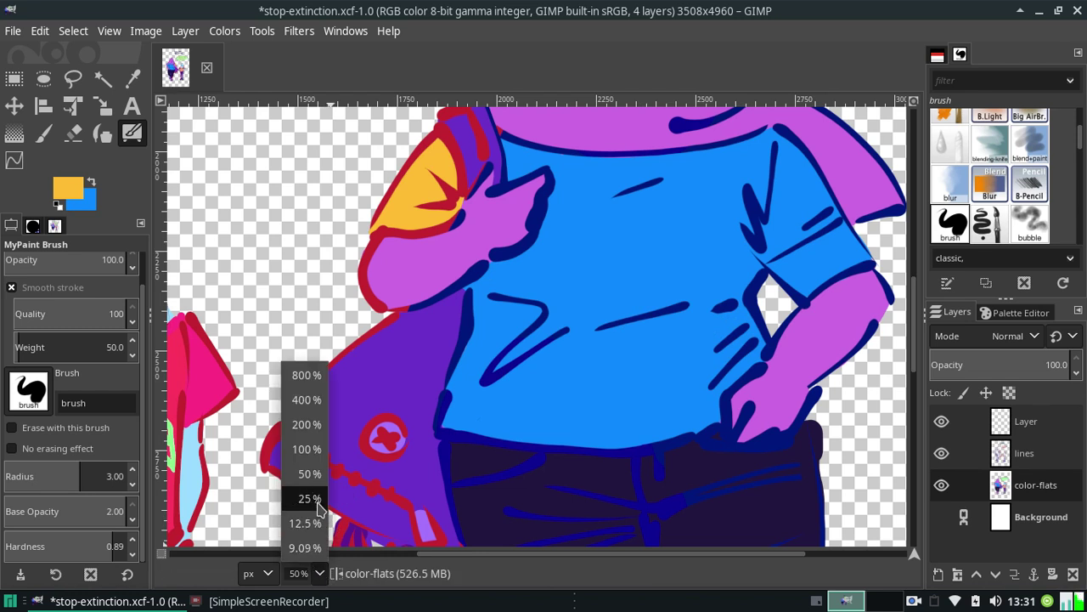
click(308, 473)
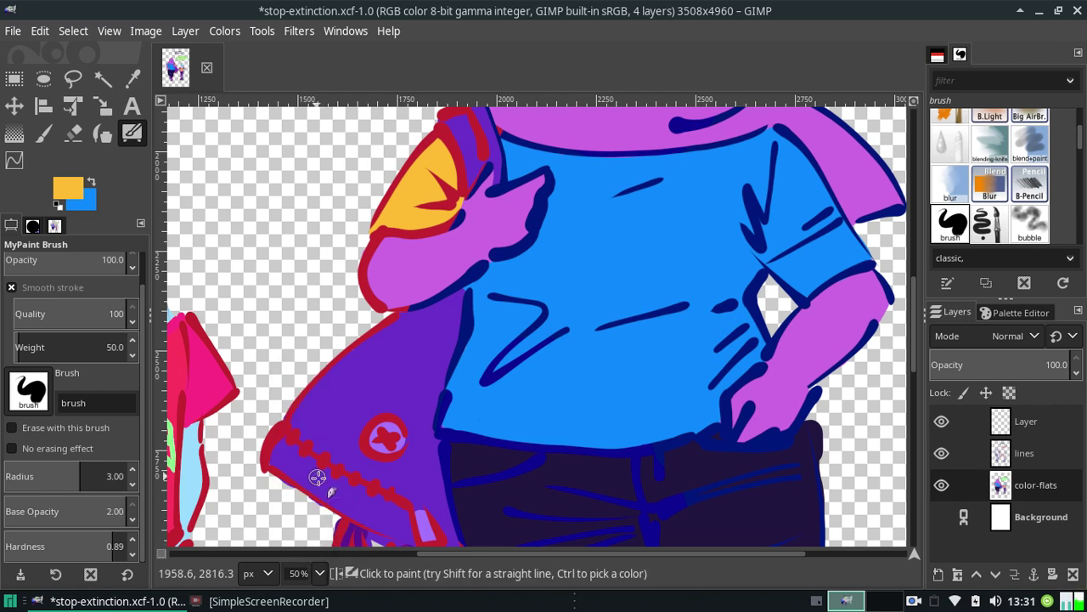
click(320, 583)
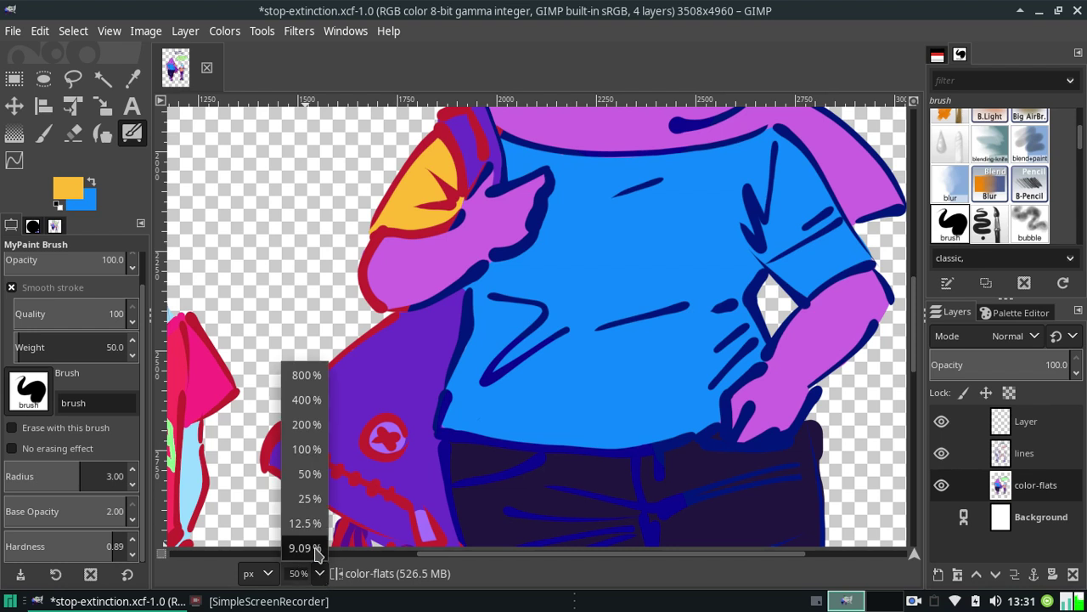
click(312, 550)
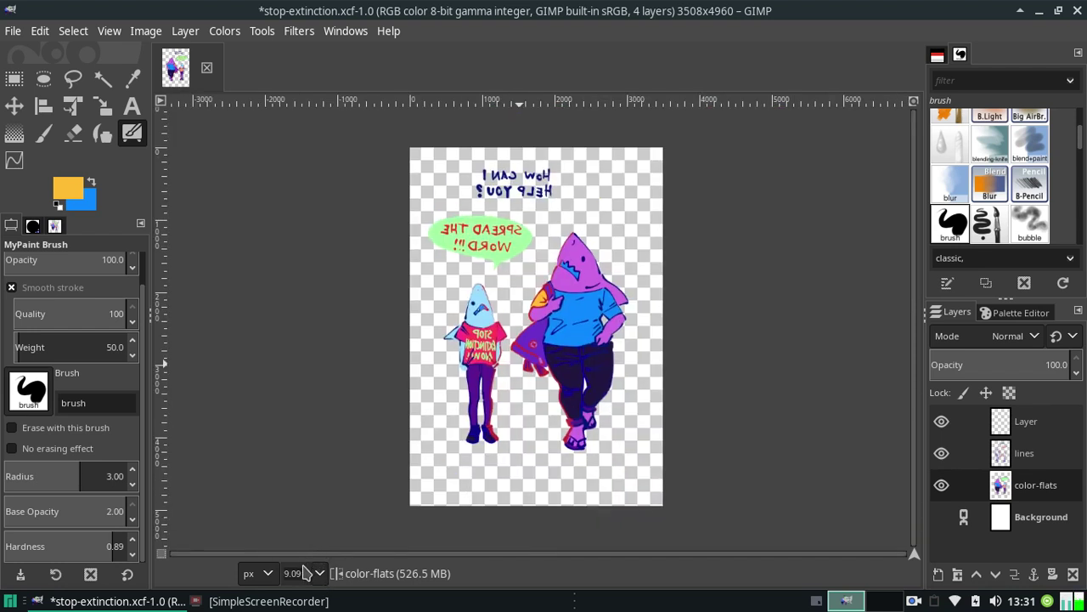
click(319, 573)
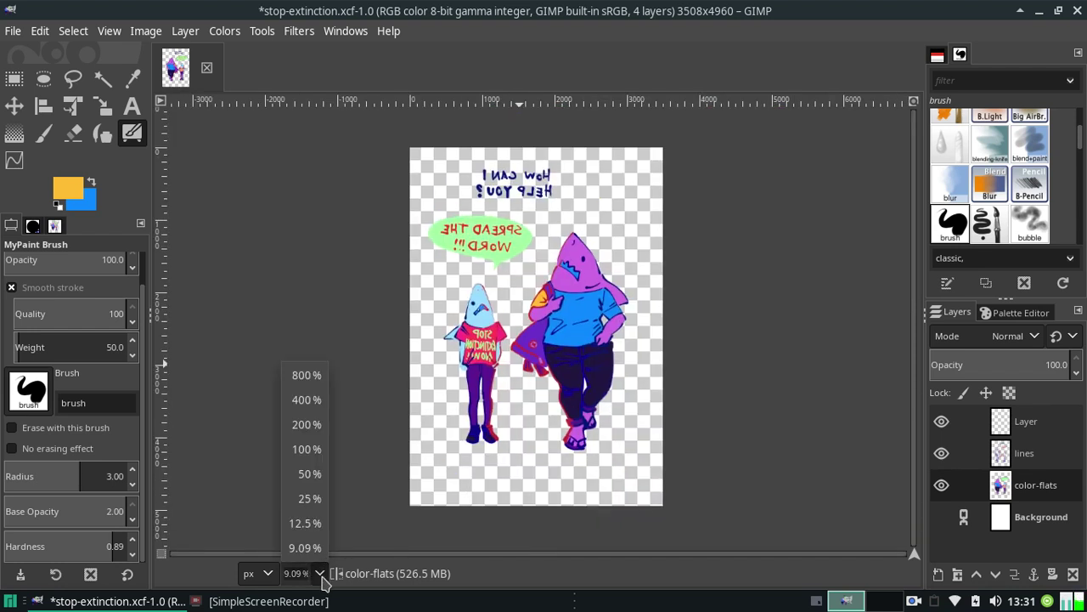
click(151, 34)
Unflip the canvas via View > Flip & Rotate, then zoom to 12.5% and 25%
click(148, 32)
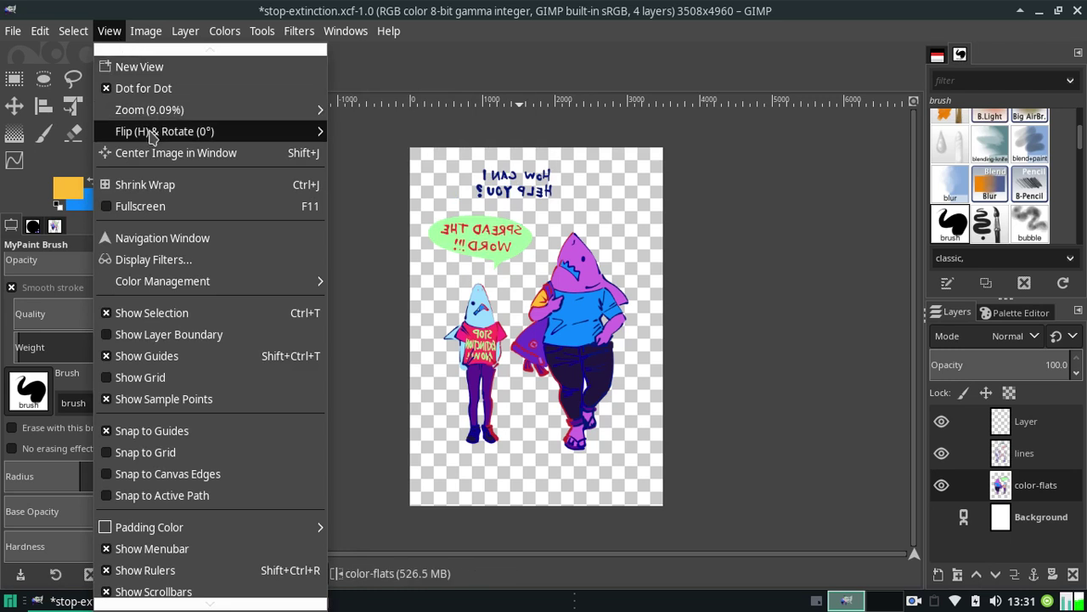
click(363, 166)
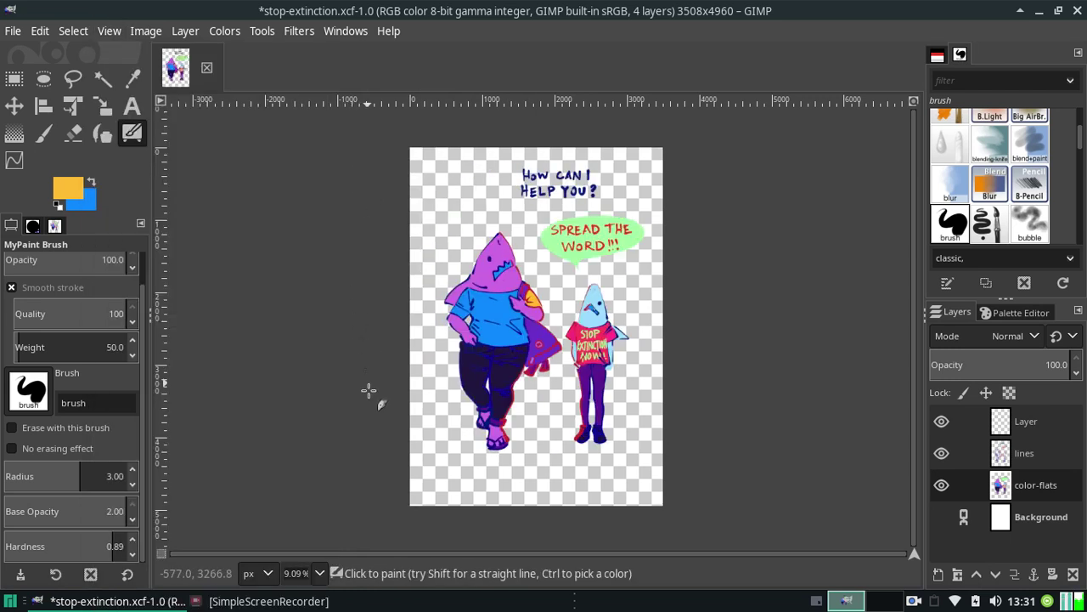
click(319, 572)
click(306, 523)
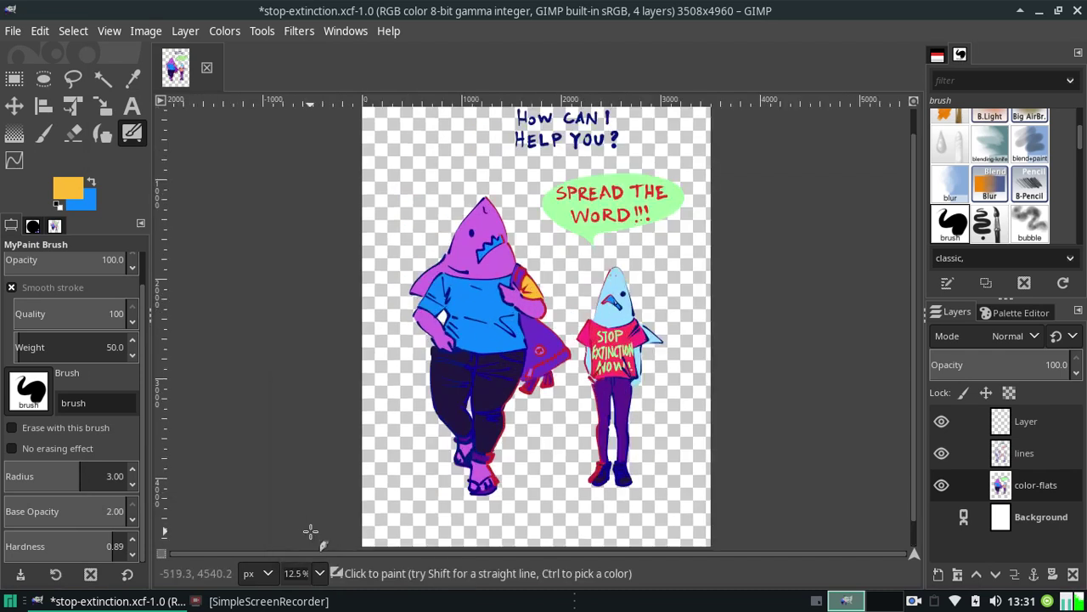
click(319, 572)
click(310, 500)
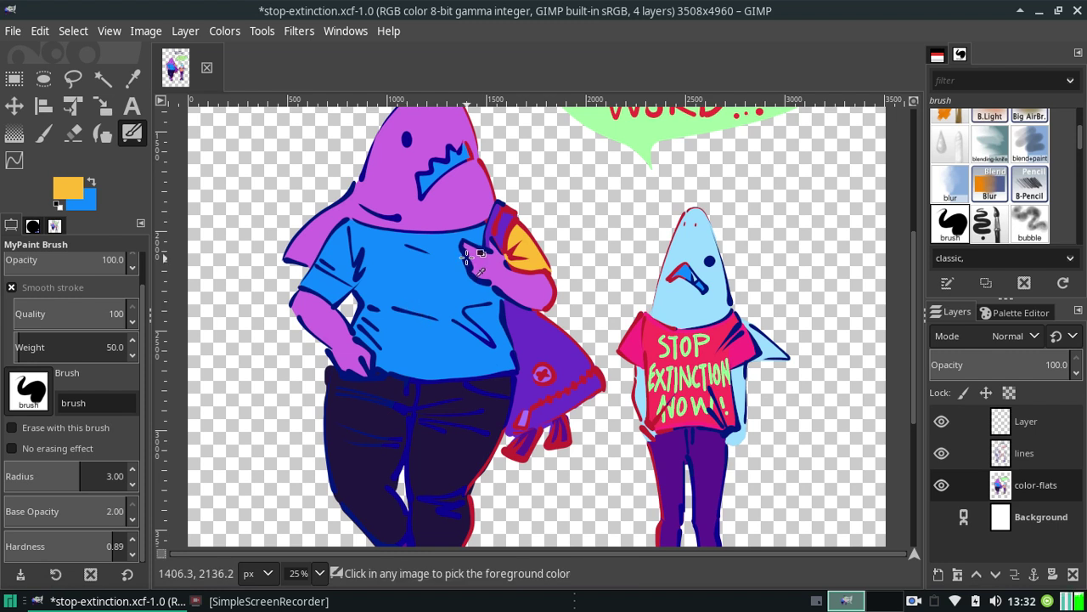
Paint an orange curve from the chest down toward the hem, redrawing segments until smooth
drag(463, 260, 414, 315)
key(ctrl+z)
key(ctrl+z)
key(ctrl+z)
drag(464, 264, 417, 308)
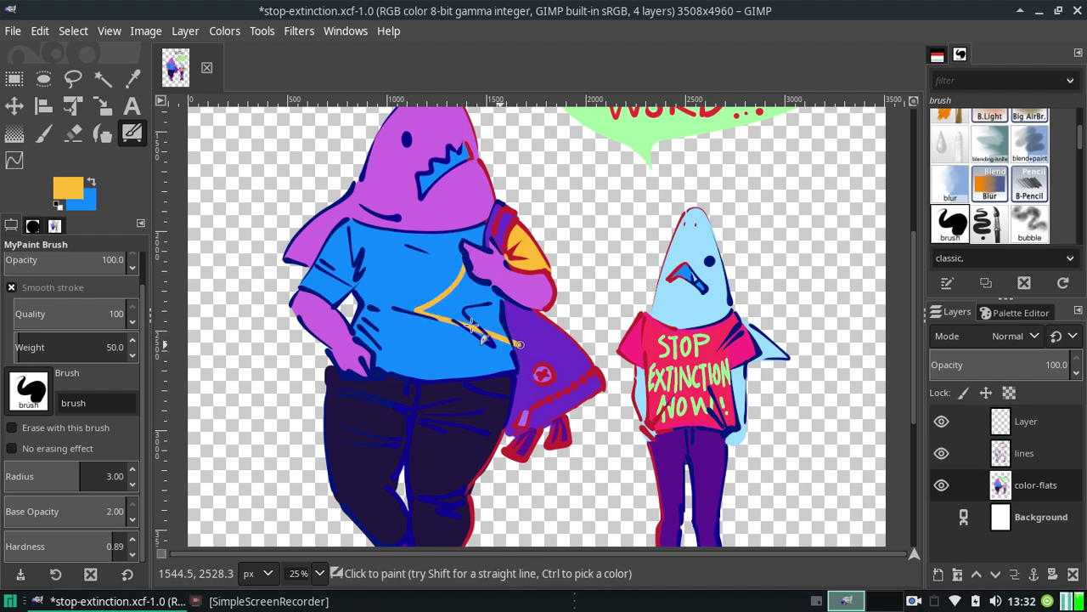
key(ctrl+z)
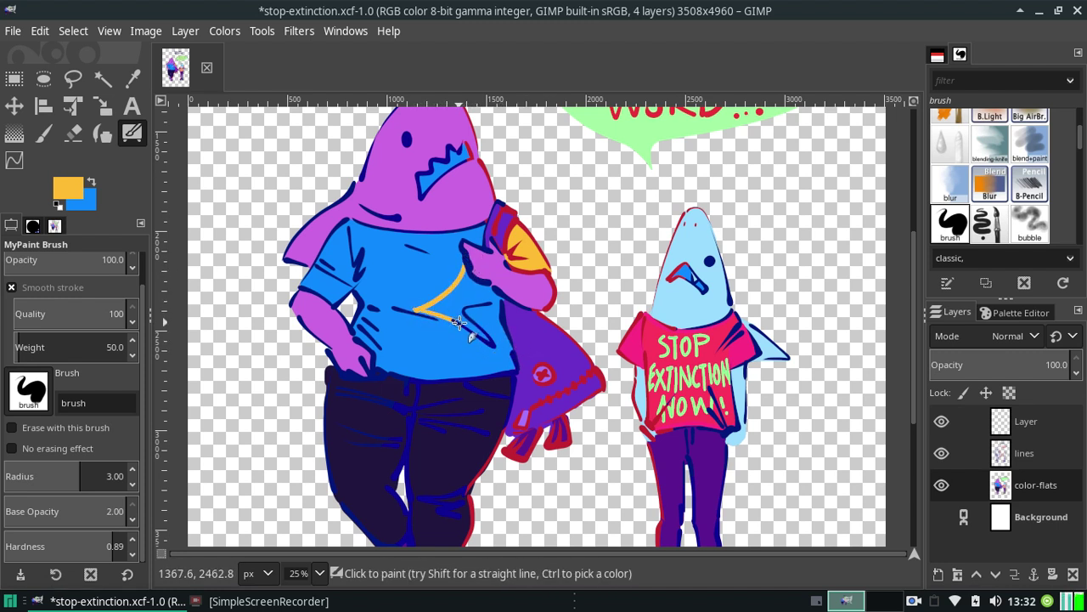
key(ctrl+z)
drag(416, 310, 509, 355)
key(ctrl+z)
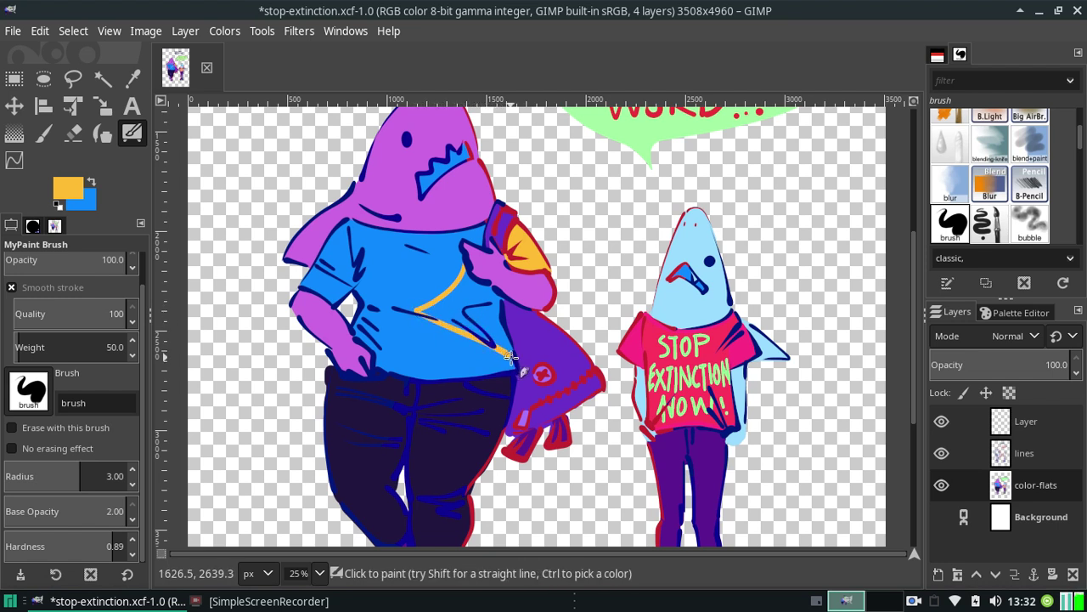
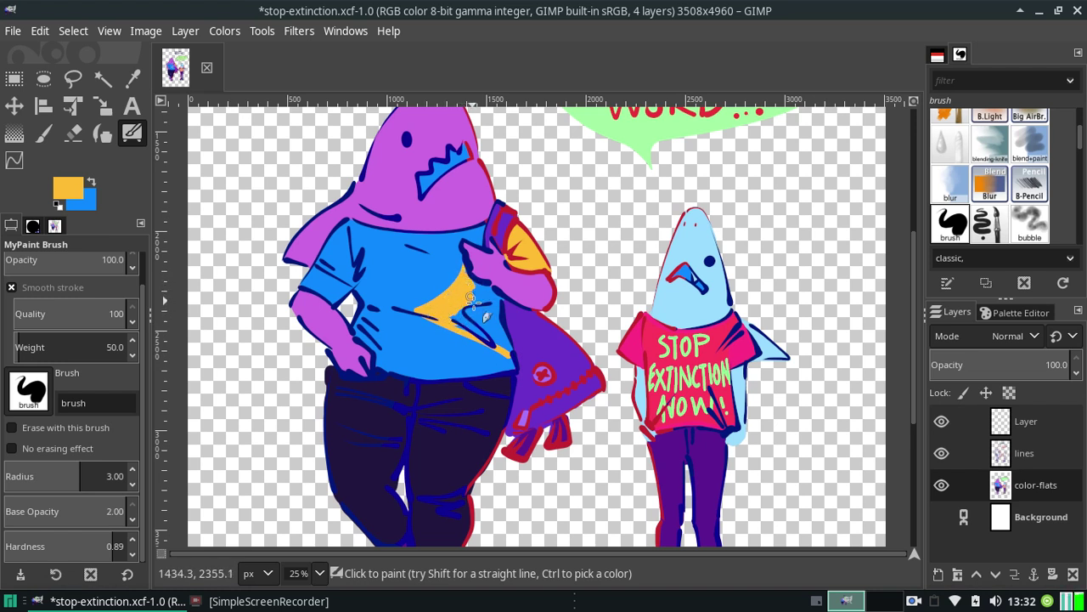
Zoom to 50% and paint yellow over the blue gaps near the purple shark's collar
click(320, 573)
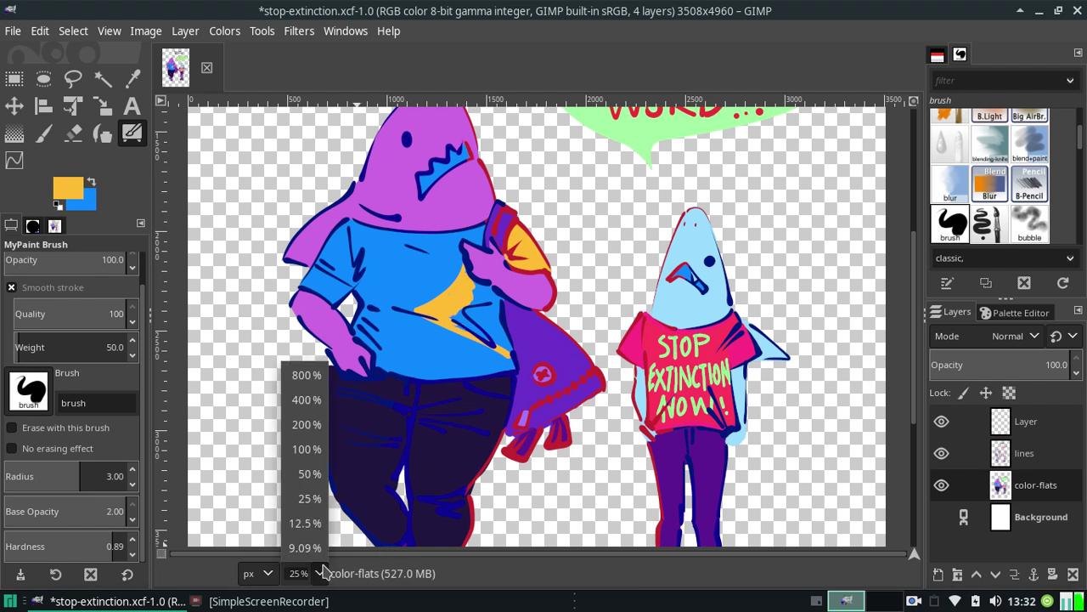
click(305, 548)
click(320, 573)
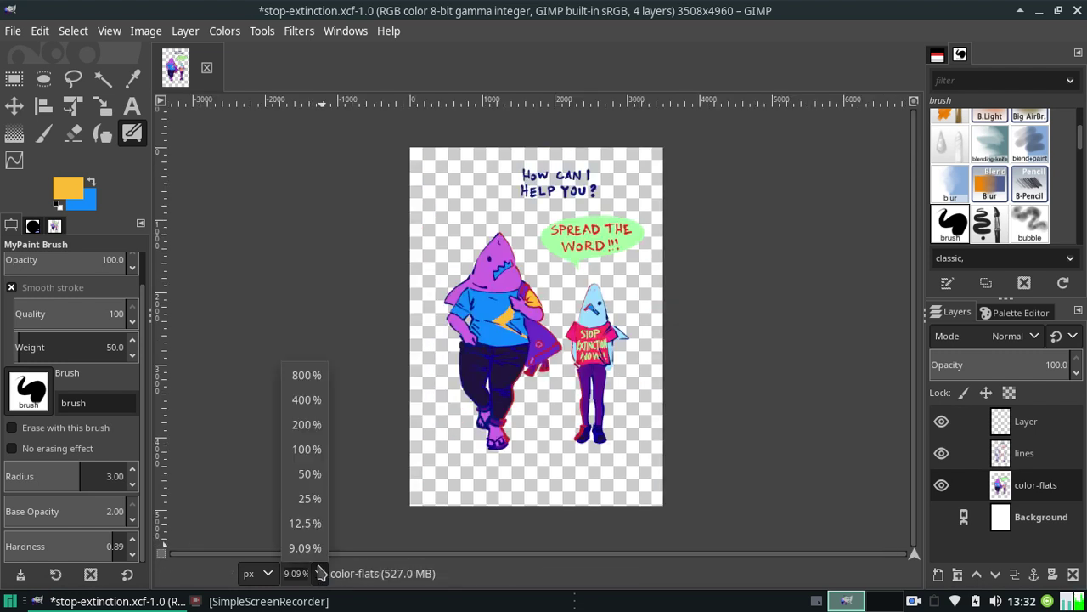
click(311, 425)
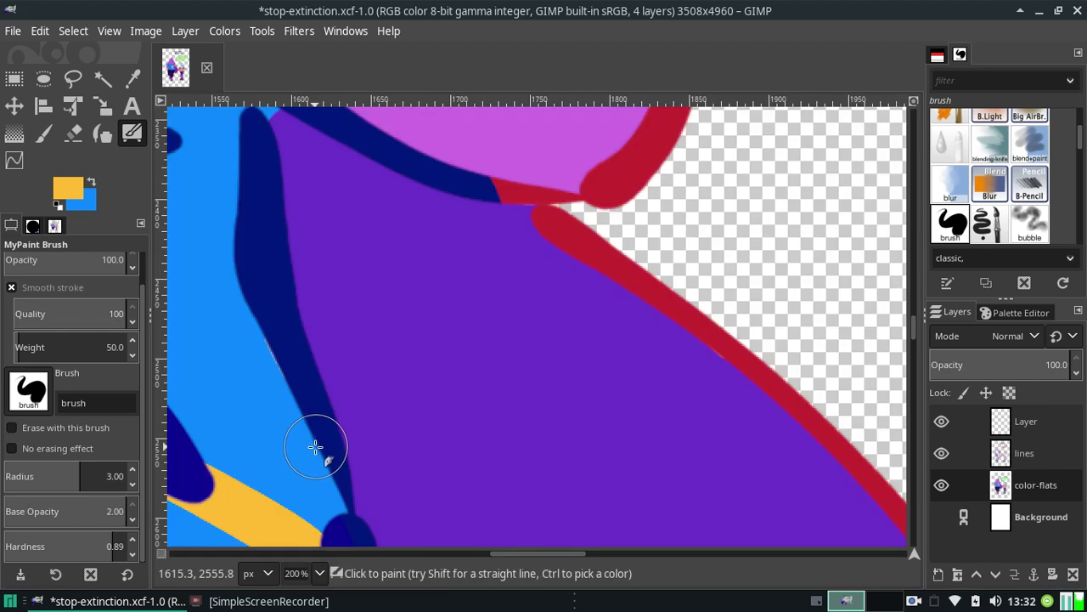
click(320, 574)
click(309, 473)
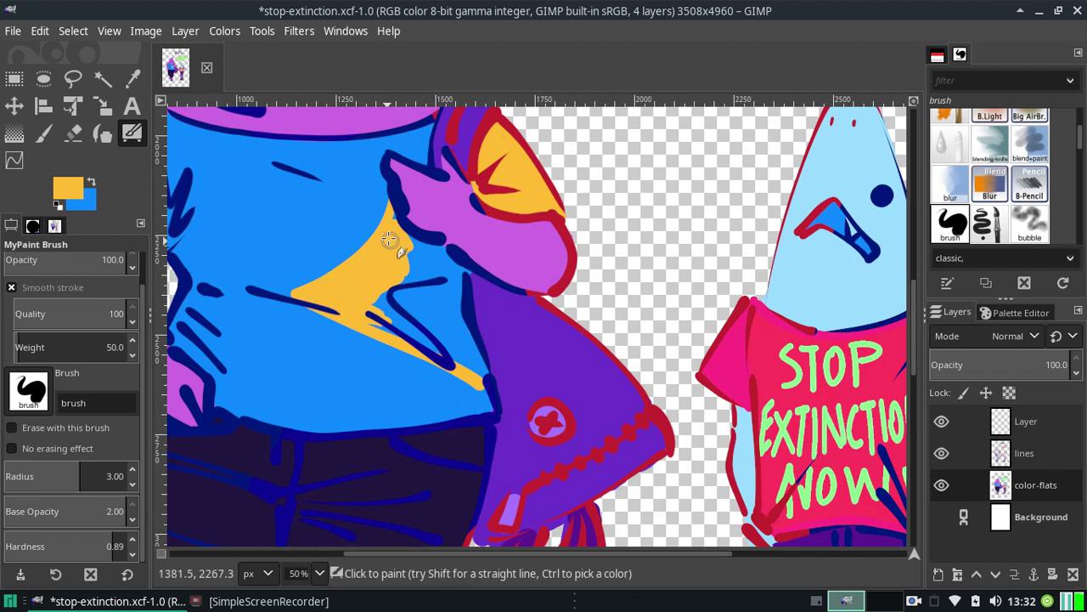
drag(394, 211, 399, 223)
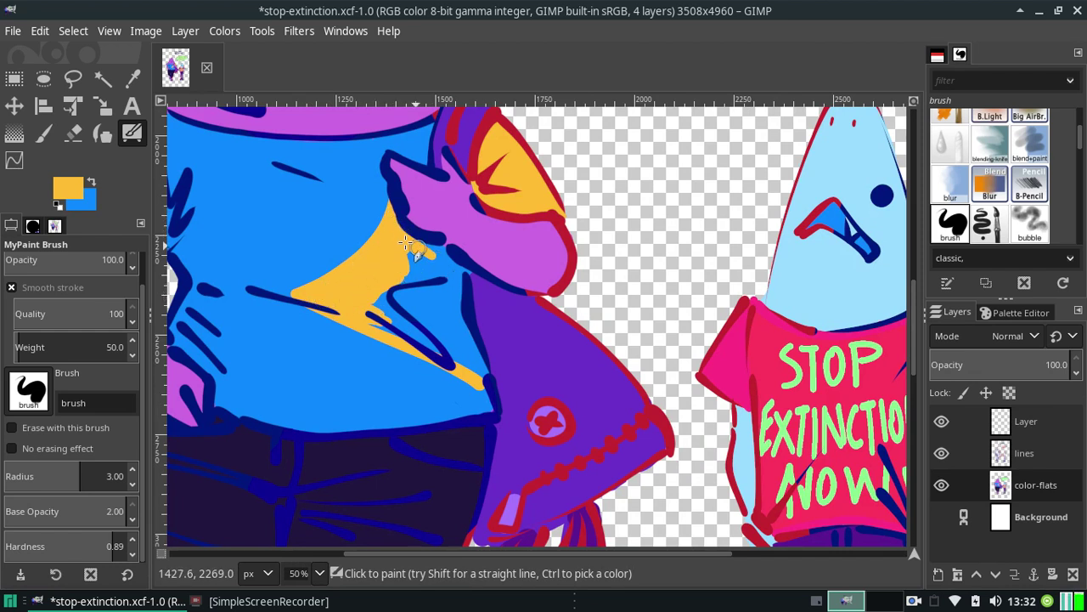
mouse_move(451, 259)
mouse_down()
mouse_move(386, 299)
mouse_move(407, 332)
mouse_move(388, 303)
mouse_move(399, 316)
mouse_up()
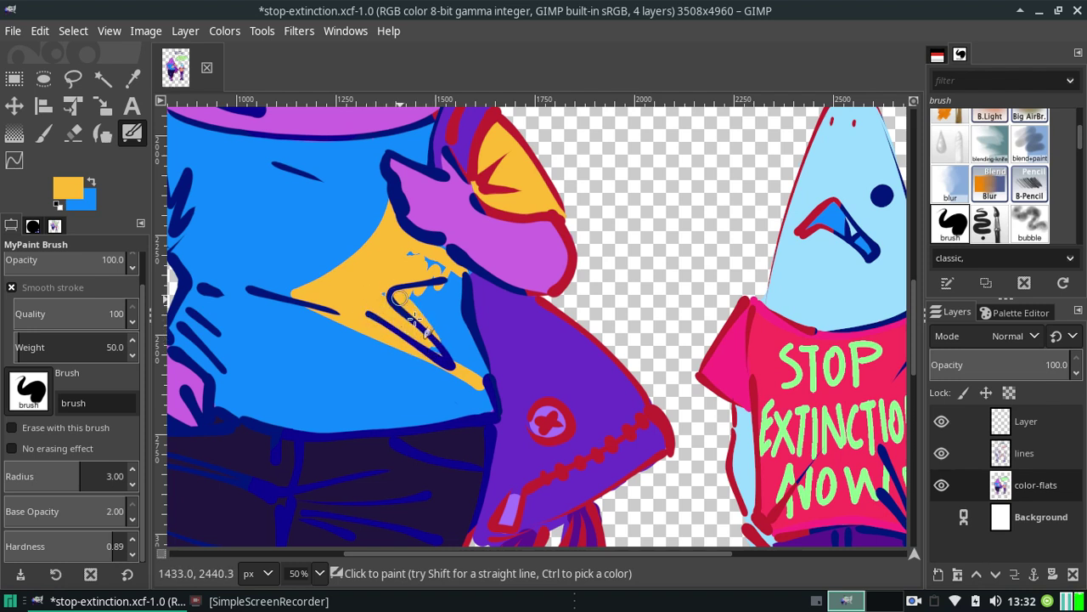
With the Paintbrush at size 51, paint yellow over the blue notches beside the zigzag line
click(43, 133)
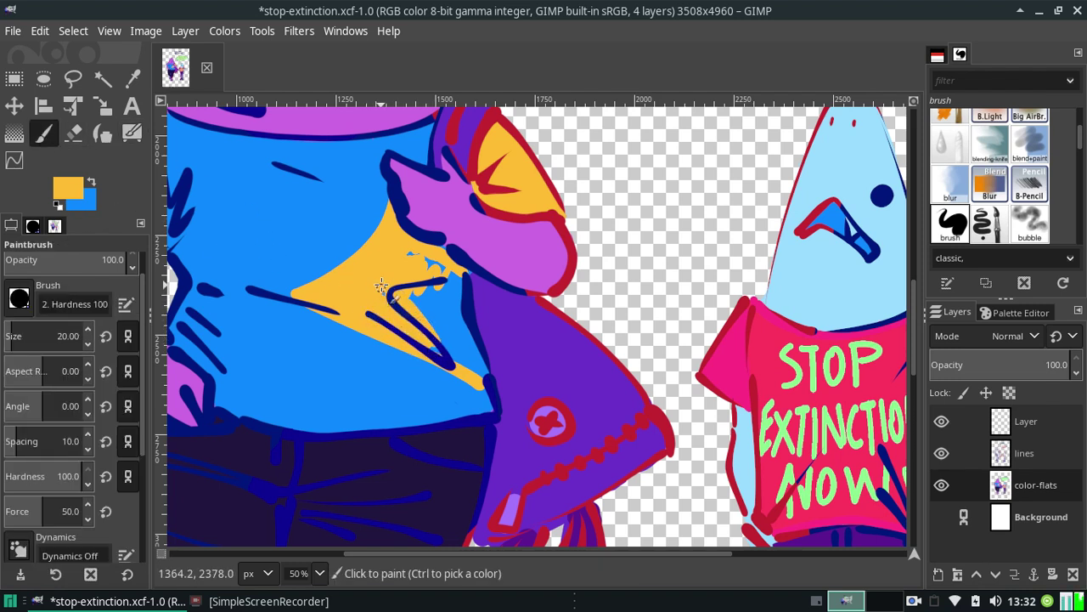
drag(34, 335, 46, 335)
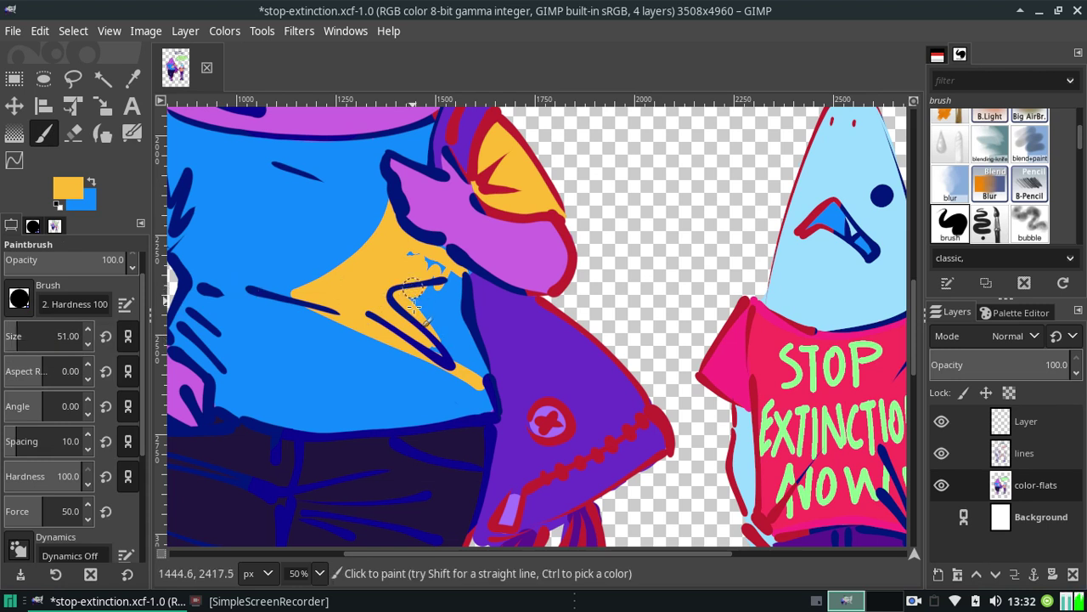
drag(412, 292, 420, 282)
drag(442, 291, 427, 337)
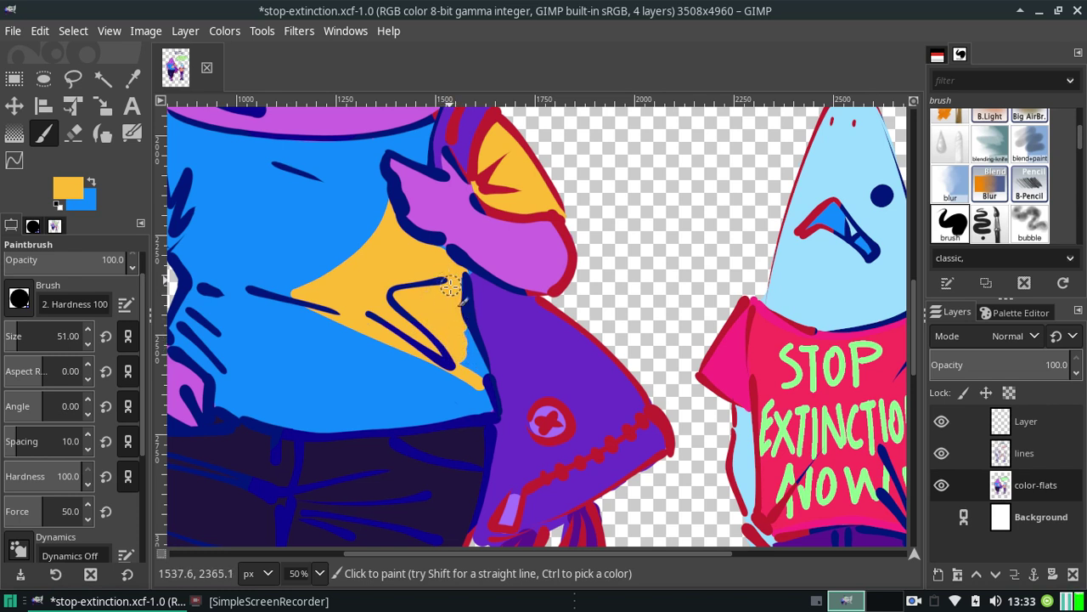
mouse_move(450, 312)
mouse_down()
mouse_move(465, 350)
mouse_move(458, 336)
mouse_up()
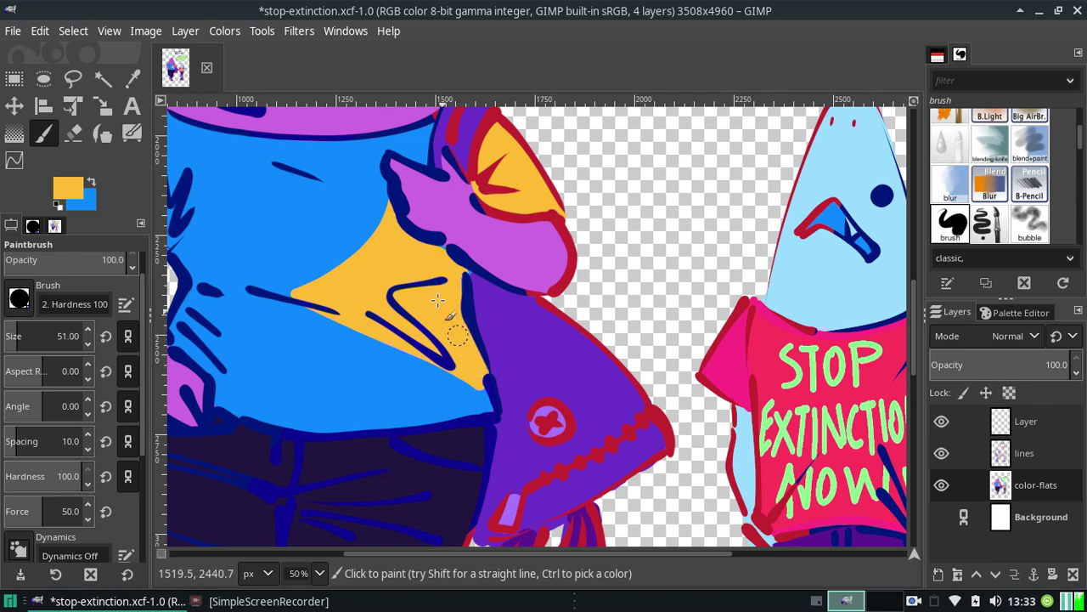
Load the endesga-64 palette in the Palette Editor and pick orange #ff5000 as foreground
click(1025, 312)
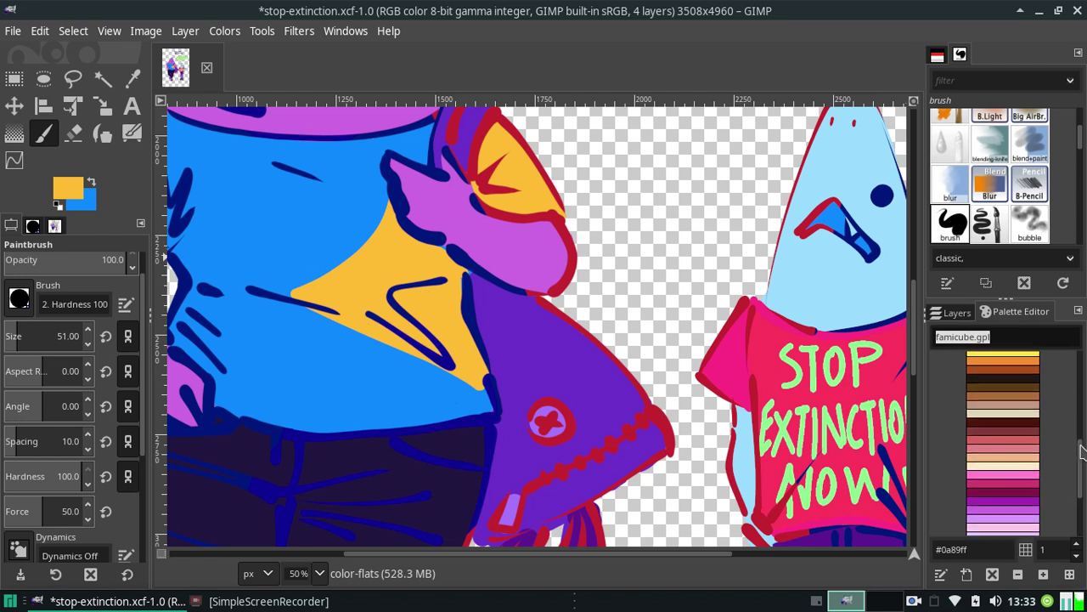
mouse_move(1080, 486)
mouse_down()
mouse_move(1078, 347)
mouse_move(1074, 504)
mouse_up()
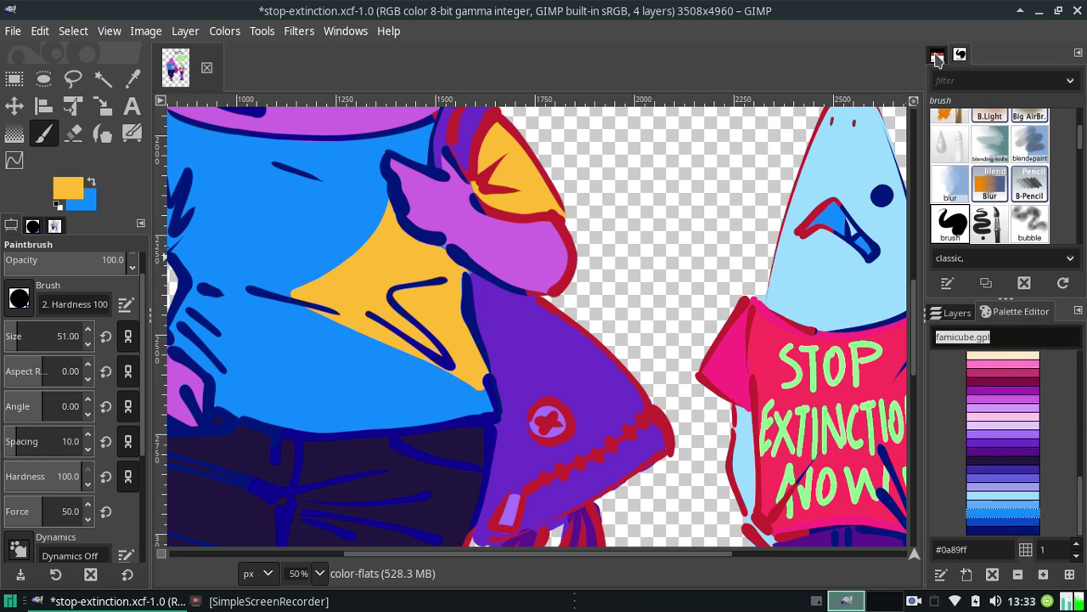
click(937, 56)
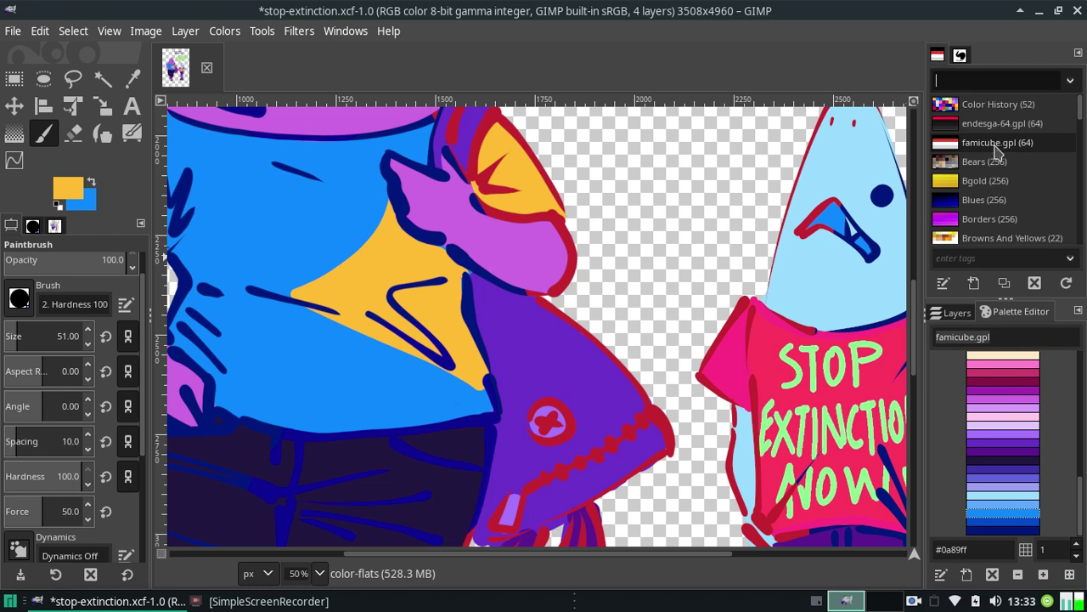
click(1004, 126)
scroll(1075, 422, down, 3)
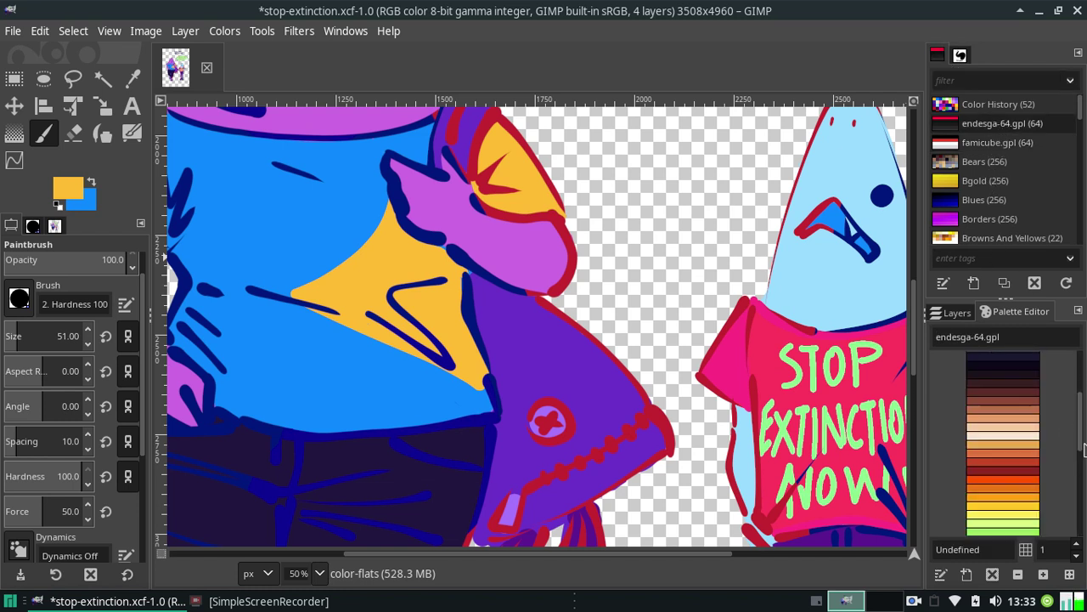
scroll(1085, 469, down, 3)
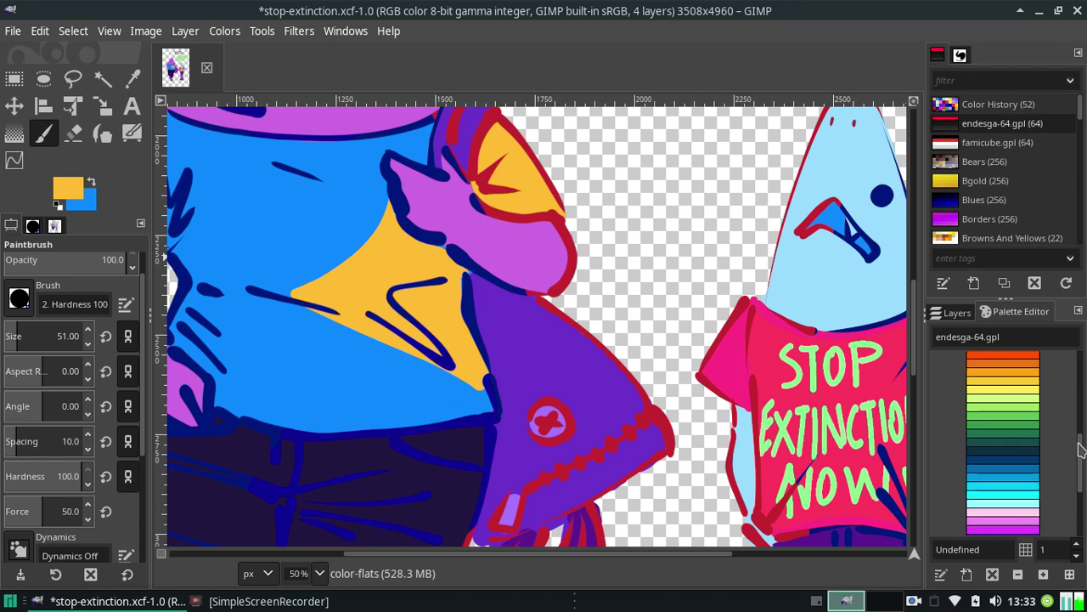
scroll(1074, 442, down, 3)
scroll(1072, 448, up, 3)
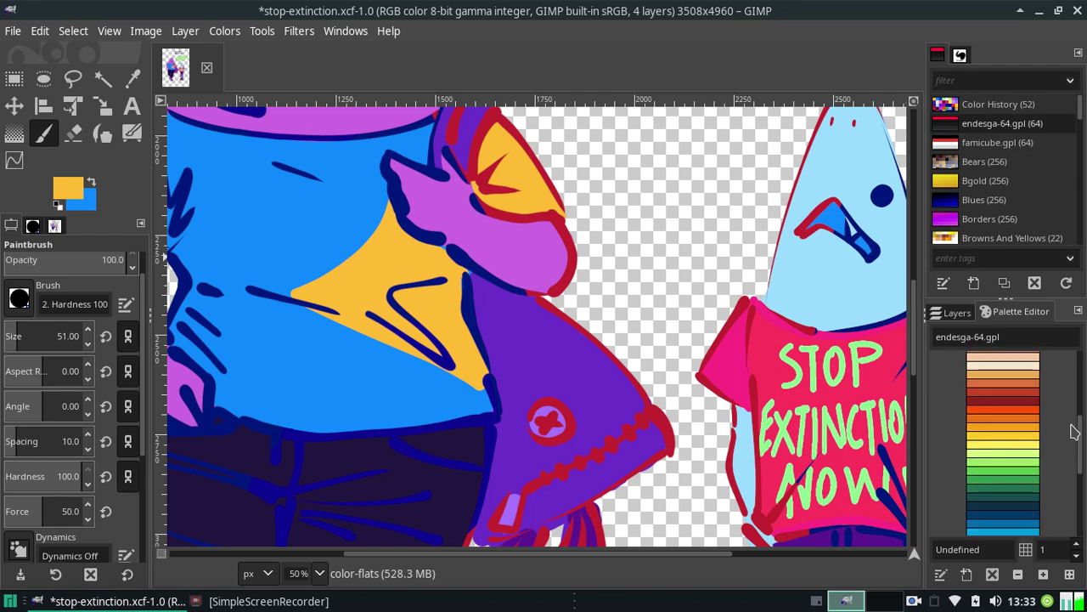
click(1002, 410)
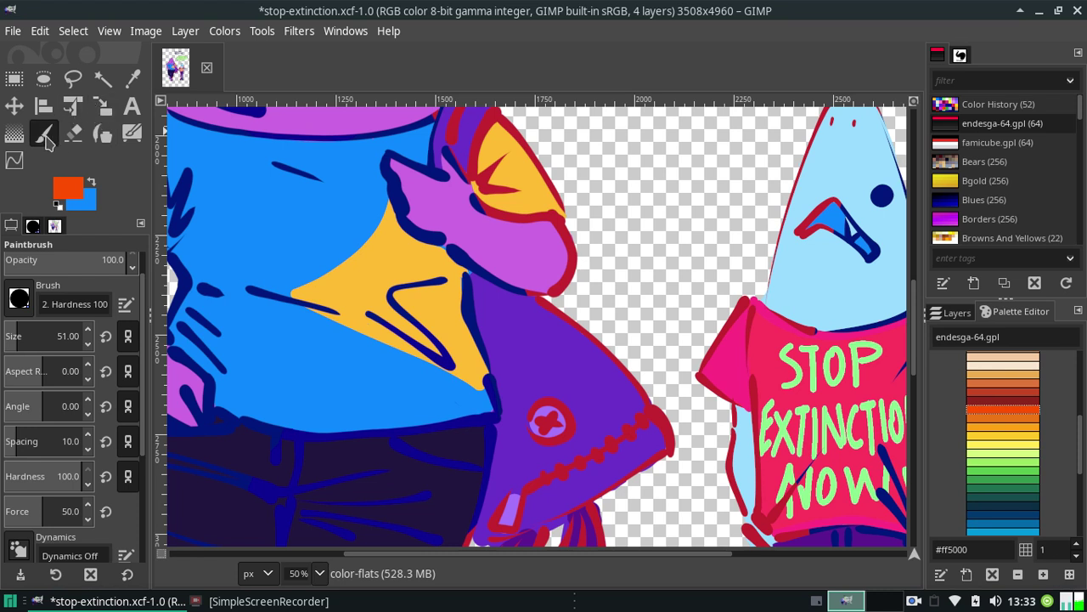
Switch to the MyPaint Brush and try orange stripe strokes down the shirt, undoing them
click(102, 133)
click(132, 133)
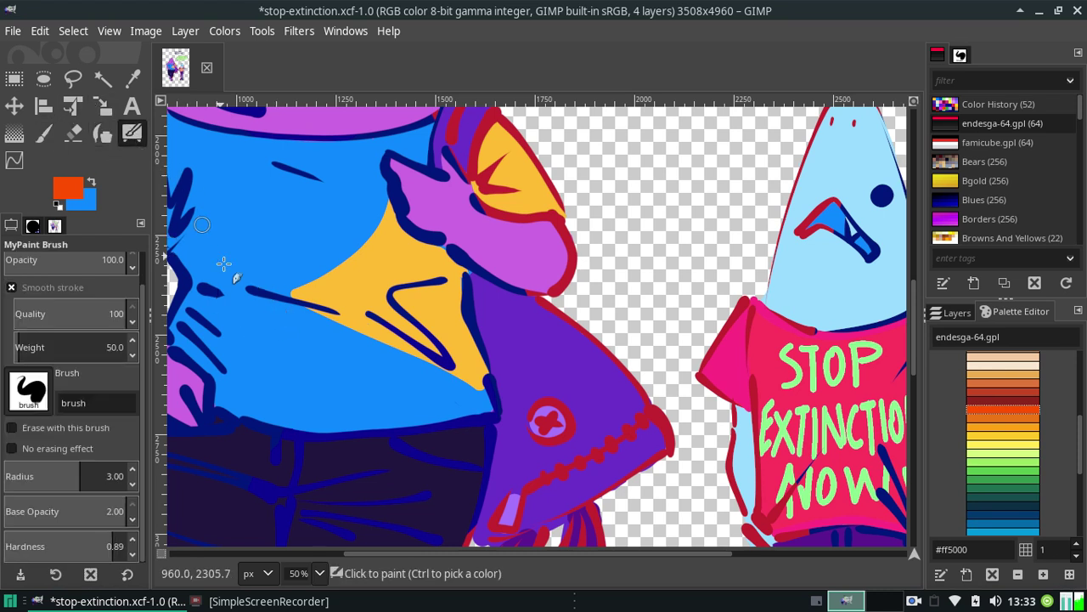
drag(448, 554, 344, 554)
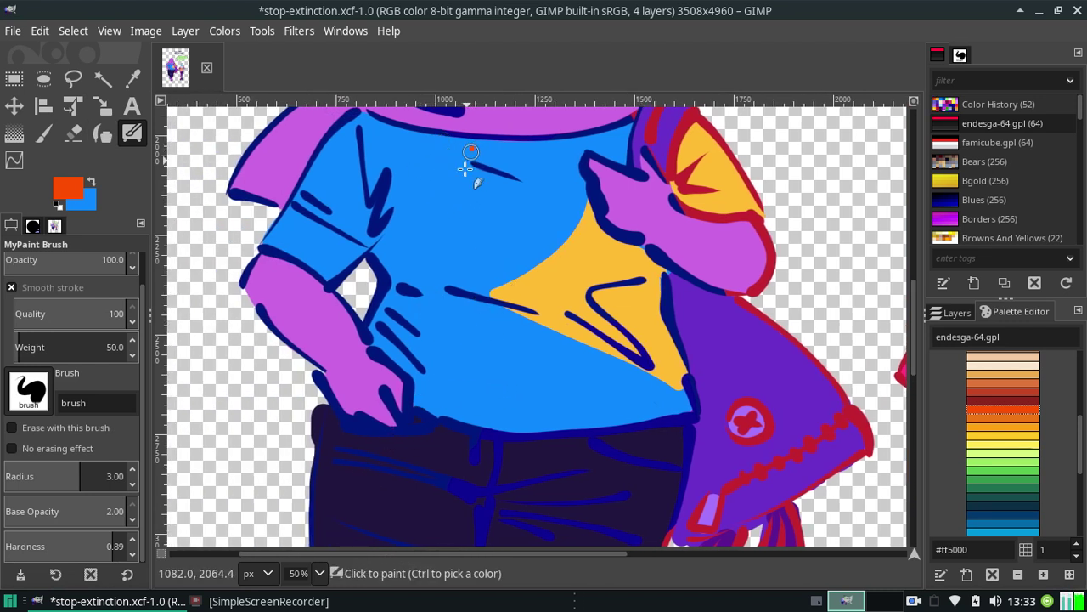
drag(470, 153, 442, 229)
key(ctrl+z)
drag(462, 146, 442, 247)
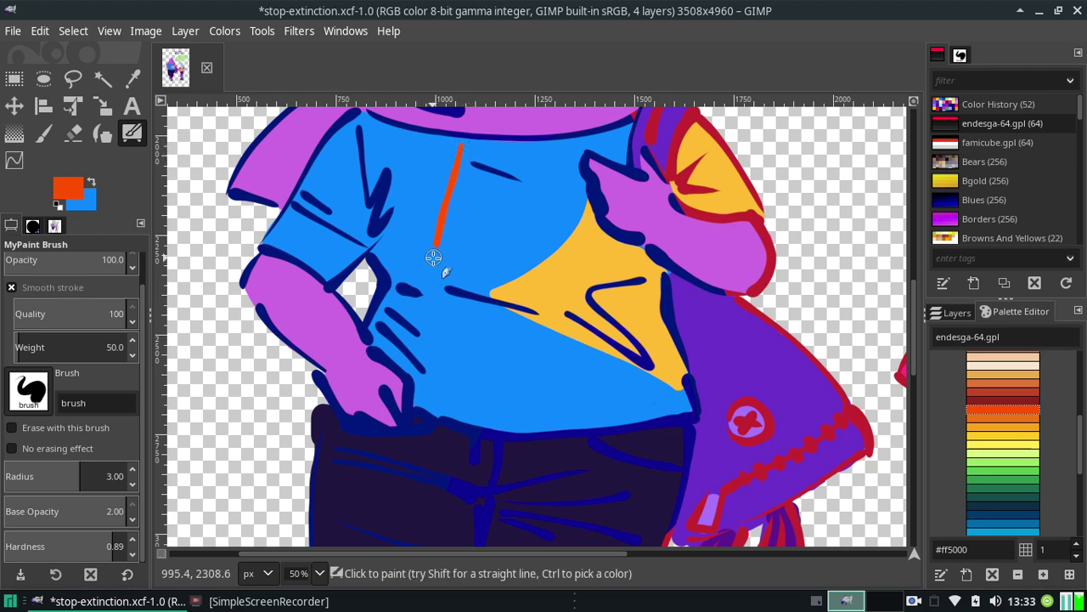
key(ctrl+z)
drag(460, 146, 443, 252)
Keep testing longer orange stripes down the shirt, undoing each attempt
key(ctrl+z)
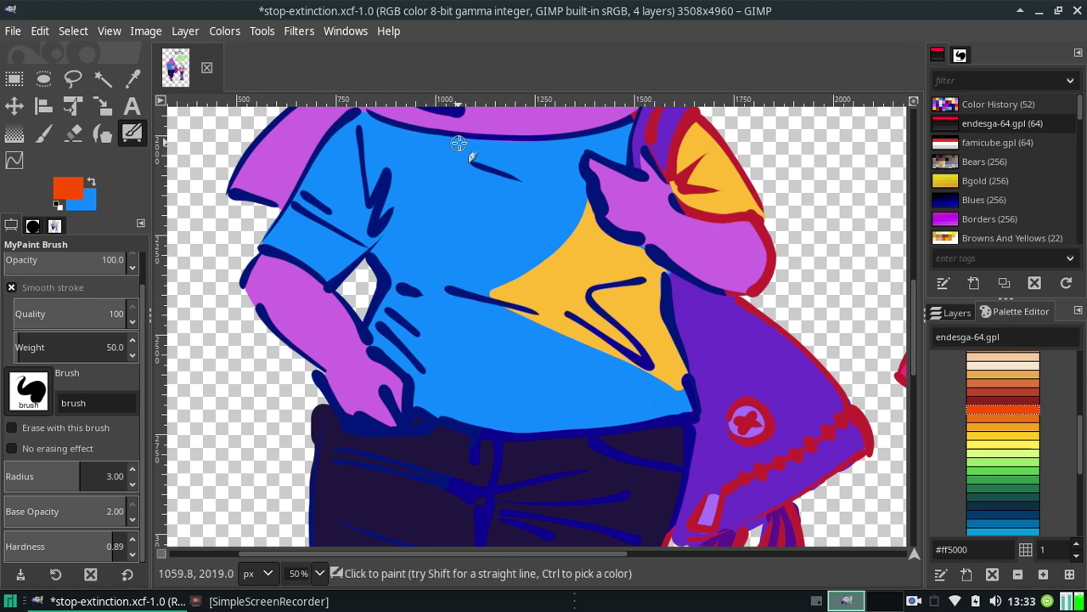
drag(461, 145, 455, 281)
key(ctrl+z)
mouse_move(445, 146)
mouse_down()
mouse_move(425, 404)
mouse_move(442, 286)
mouse_move(429, 200)
mouse_move(442, 139)
mouse_move(417, 227)
mouse_up()
key(ctrl+z)
key(ctrl+z)
key(ctrl+z)
key(ctrl+z)
key(ctrl+z)
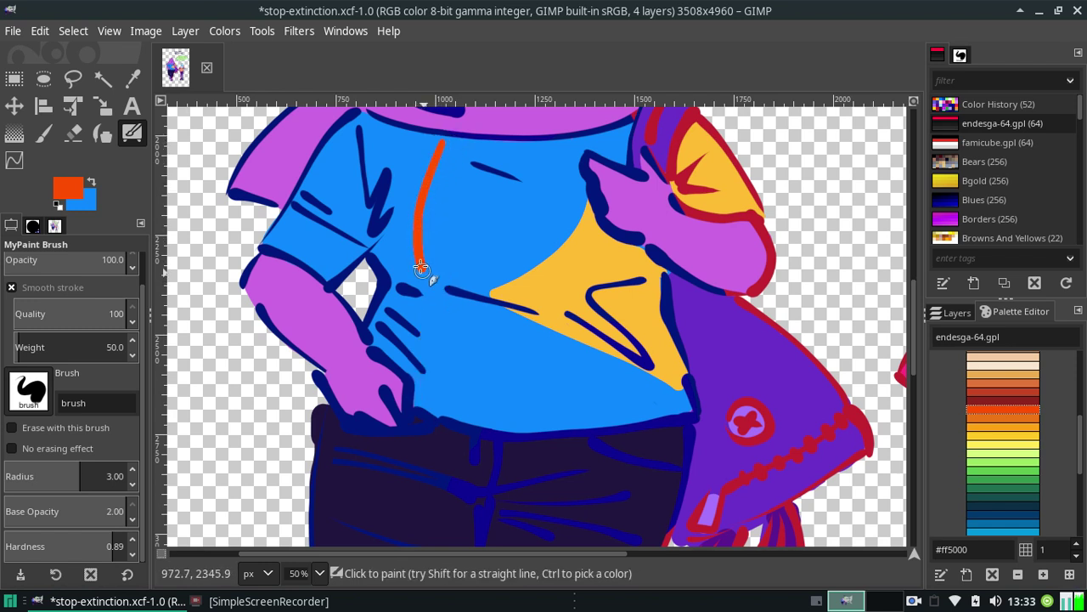
key(ctrl+z)
Paint the orange stripe from below the collar to the hand, plus one along the collar outline
drag(460, 143, 449, 285)
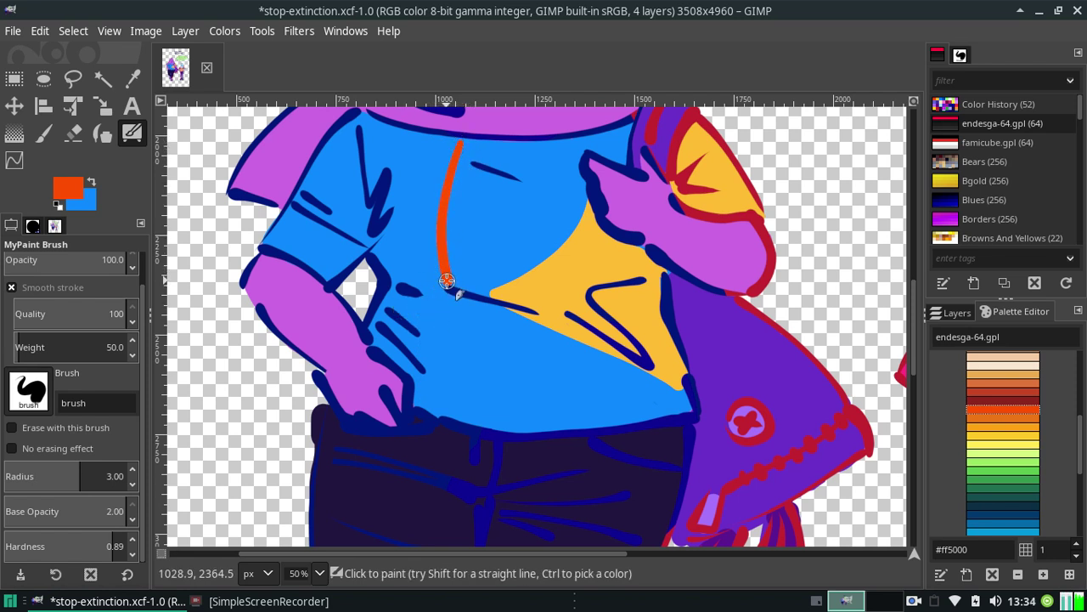
drag(444, 287, 410, 379)
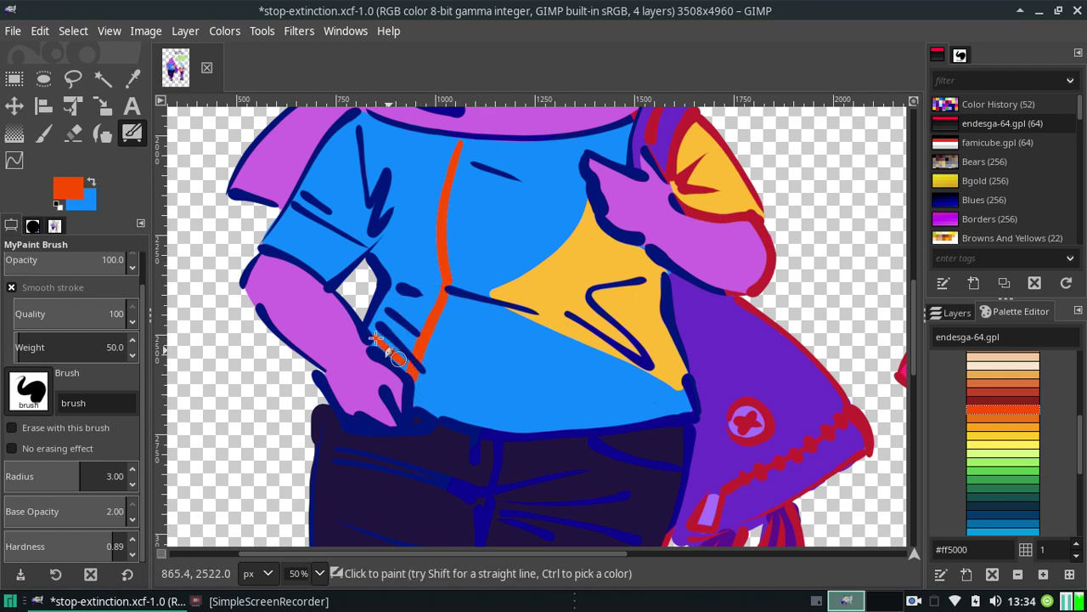
drag(372, 336, 393, 362)
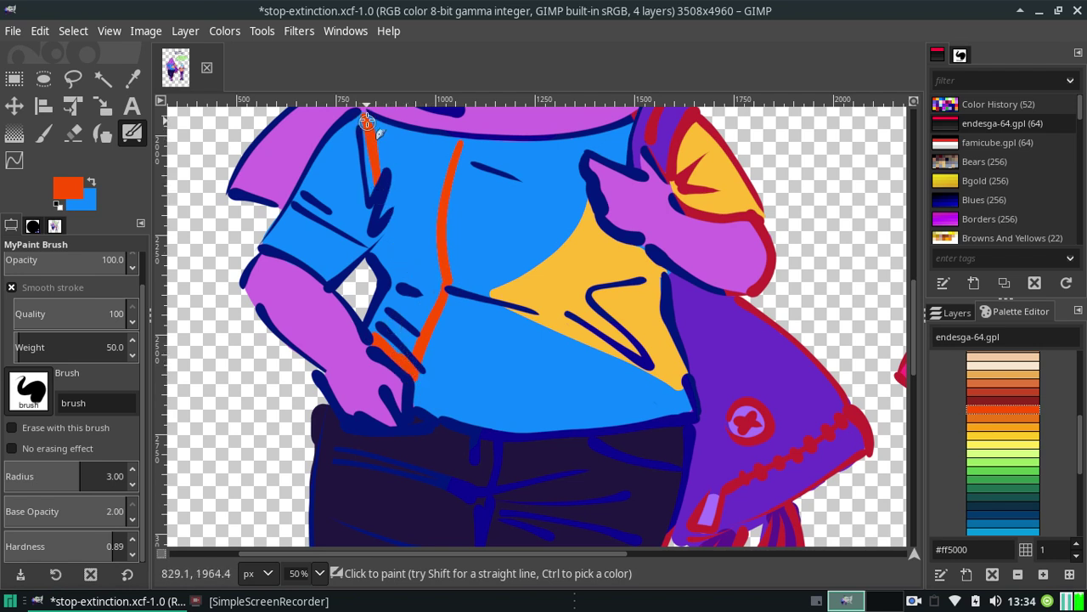
mouse_move(371, 184)
mouse_down()
mouse_move(365, 121)
mouse_move(380, 240)
mouse_up()
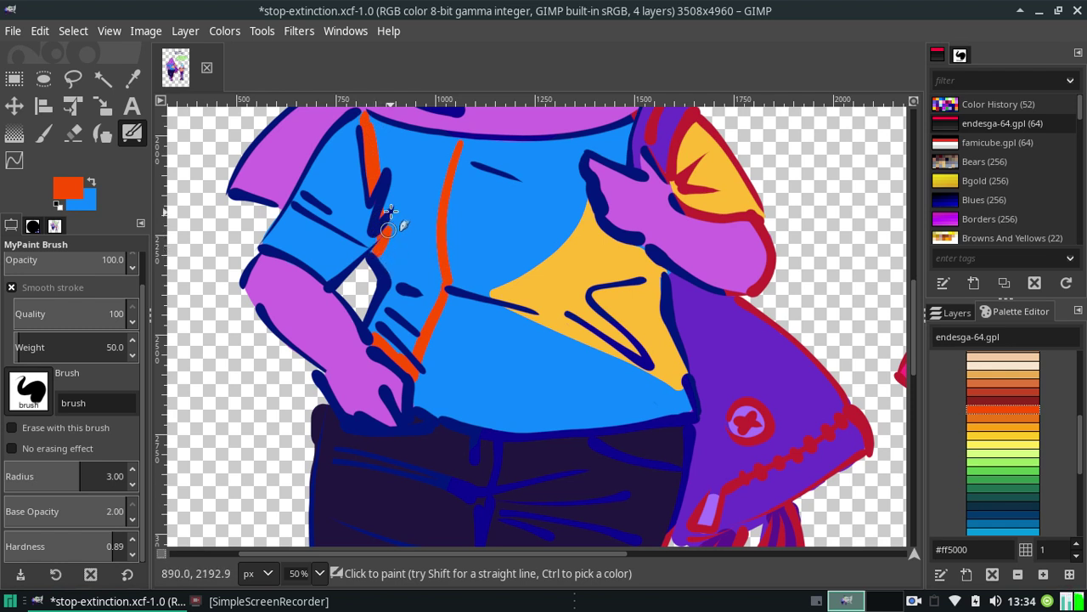
mouse_move(381, 239)
mouse_down()
mouse_move(393, 244)
mouse_move(359, 115)
mouse_move(361, 135)
mouse_move(432, 146)
mouse_move(391, 144)
mouse_up()
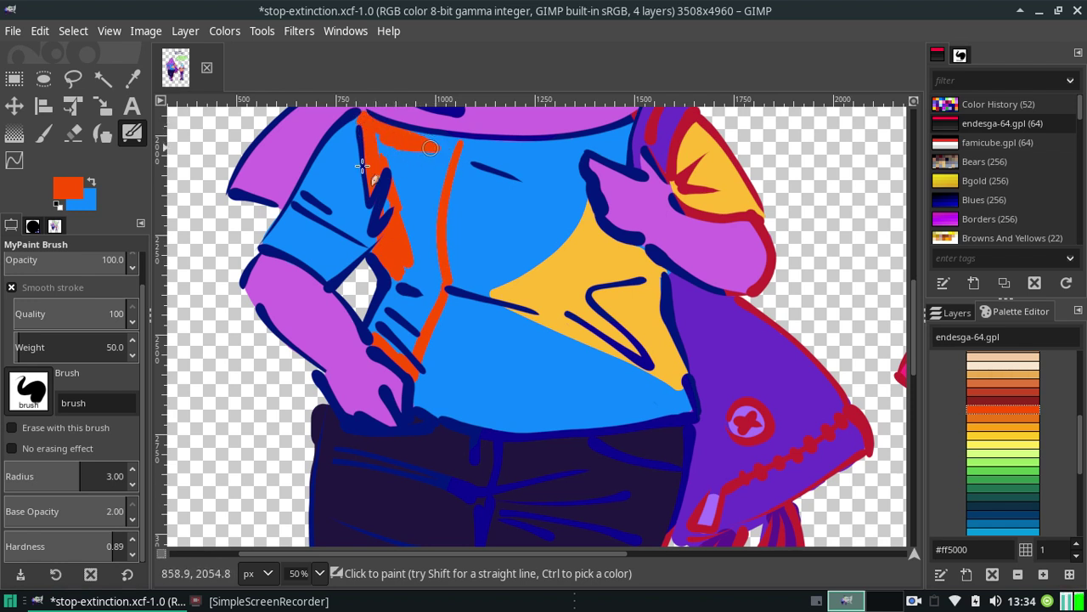
Fill the shirt's left front panel with solid orange, touching up the collar edge with Ink
click(52, 129)
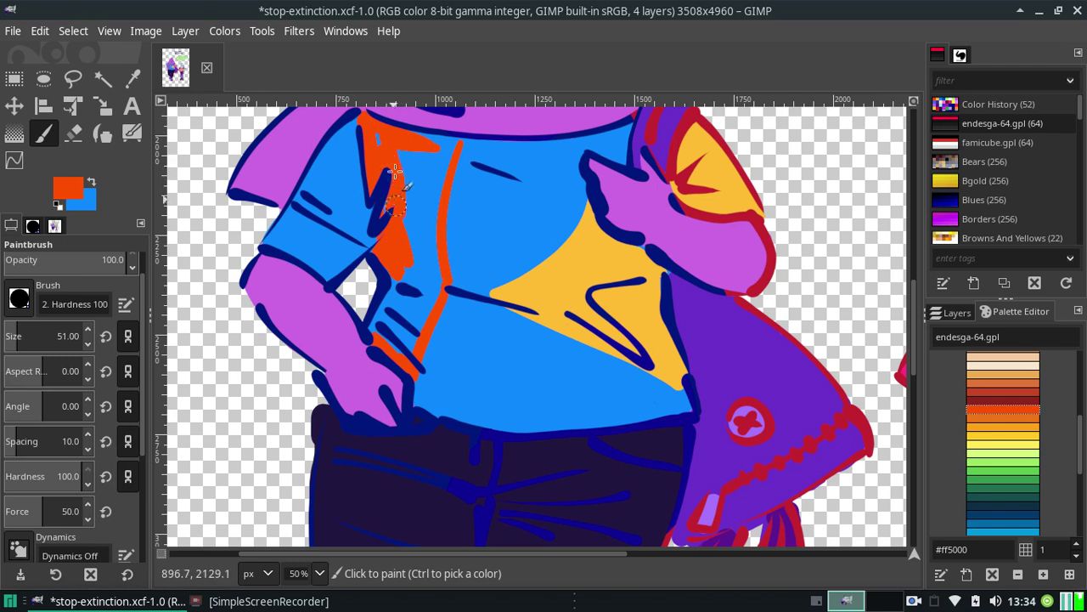
mouse_move(396, 153)
mouse_down()
mouse_move(416, 200)
mouse_move(392, 304)
mouse_move(375, 319)
mouse_move(396, 330)
mouse_move(416, 307)
mouse_move(429, 319)
mouse_move(438, 284)
mouse_move(424, 212)
mouse_move(435, 210)
mouse_up()
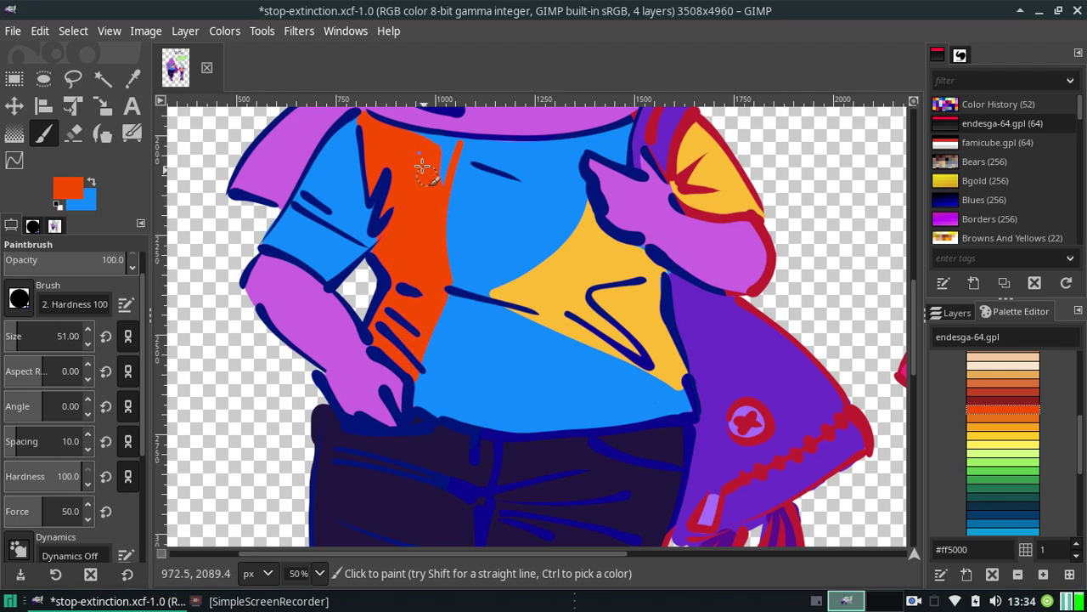
mouse_move(422, 167)
mouse_down()
mouse_move(417, 135)
mouse_move(413, 146)
mouse_move(444, 145)
mouse_move(439, 160)
mouse_up()
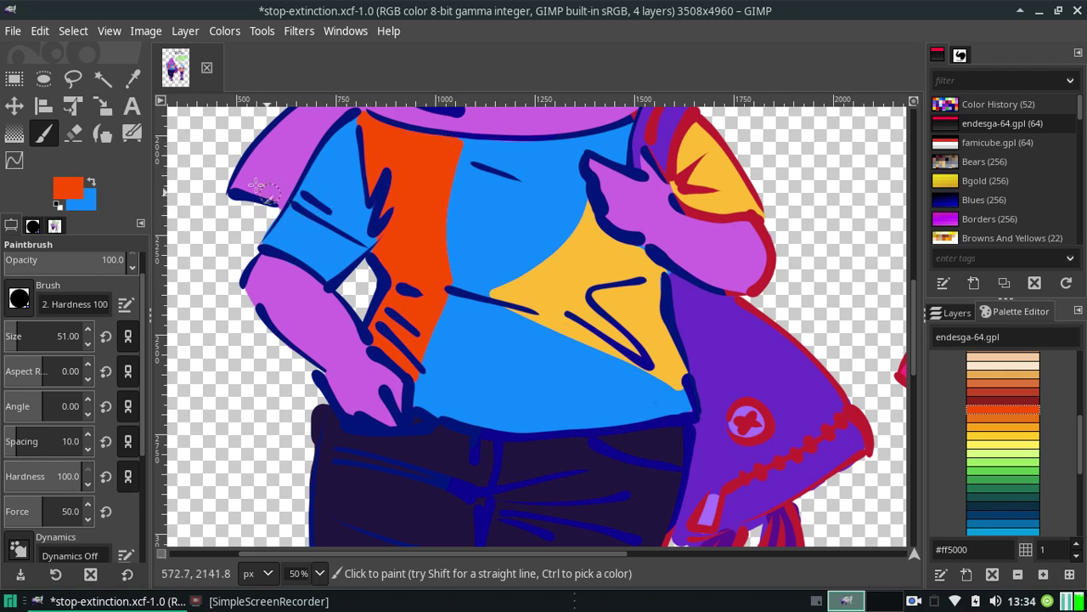
click(102, 133)
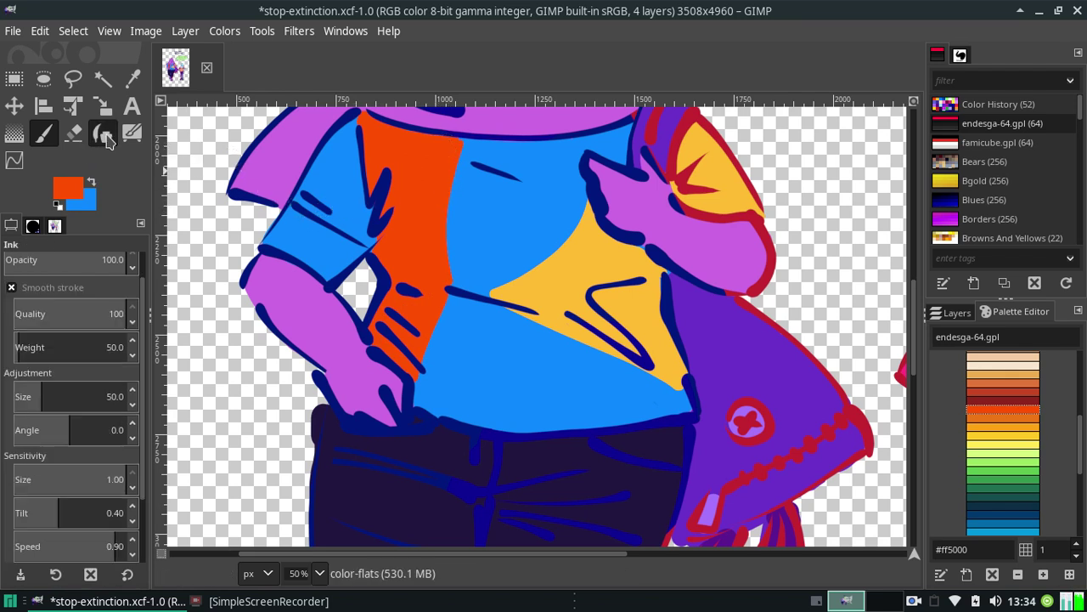
click(452, 143)
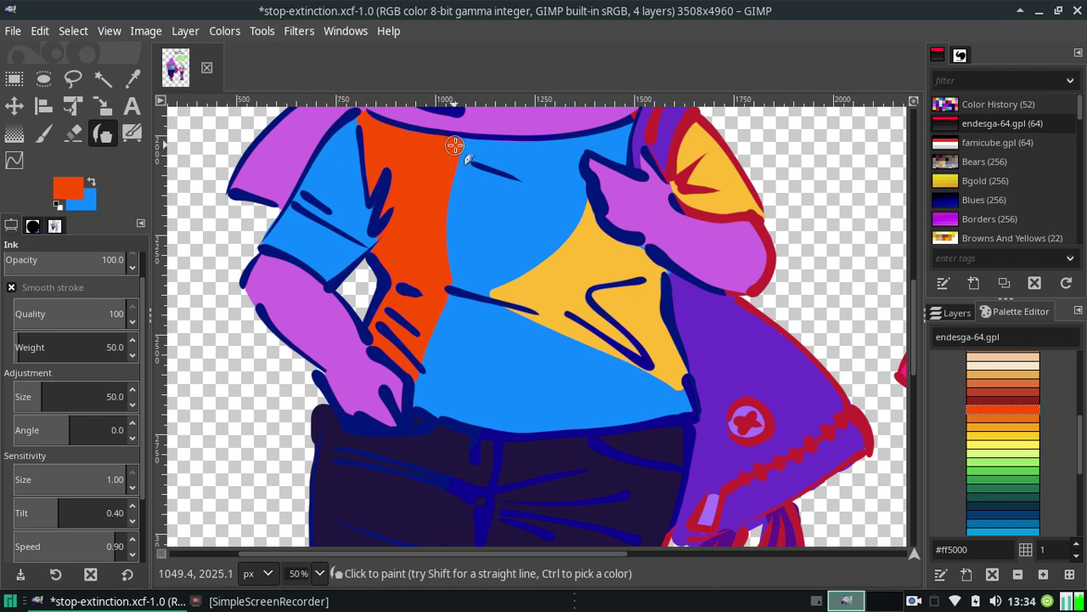
drag(425, 189, 457, 145)
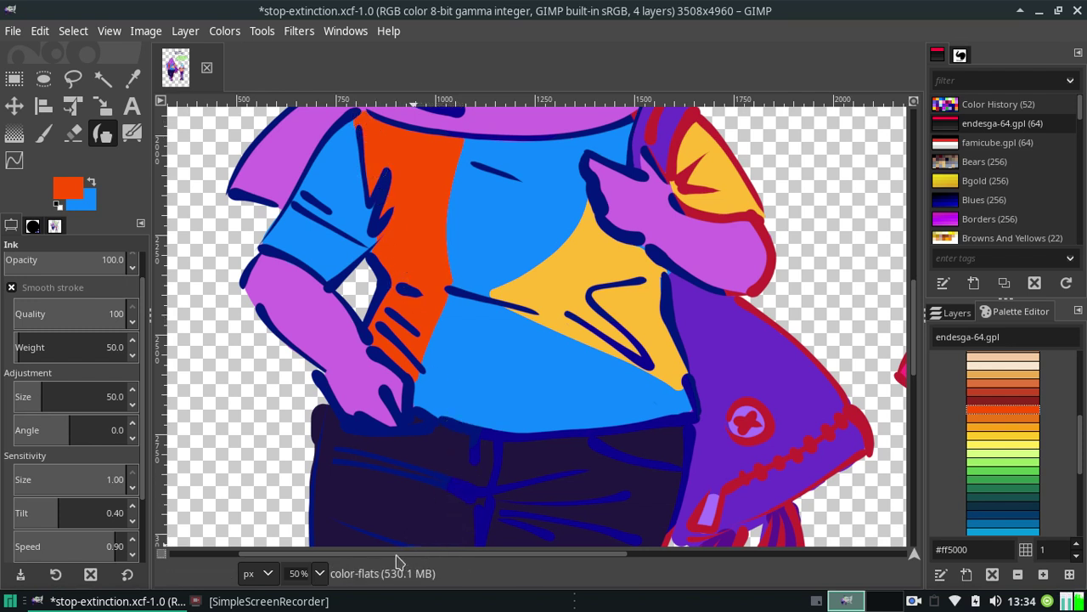
Zoom out to 9.09% to show both sharks and switch back to the MyPaint Brush
click(320, 574)
click(311, 551)
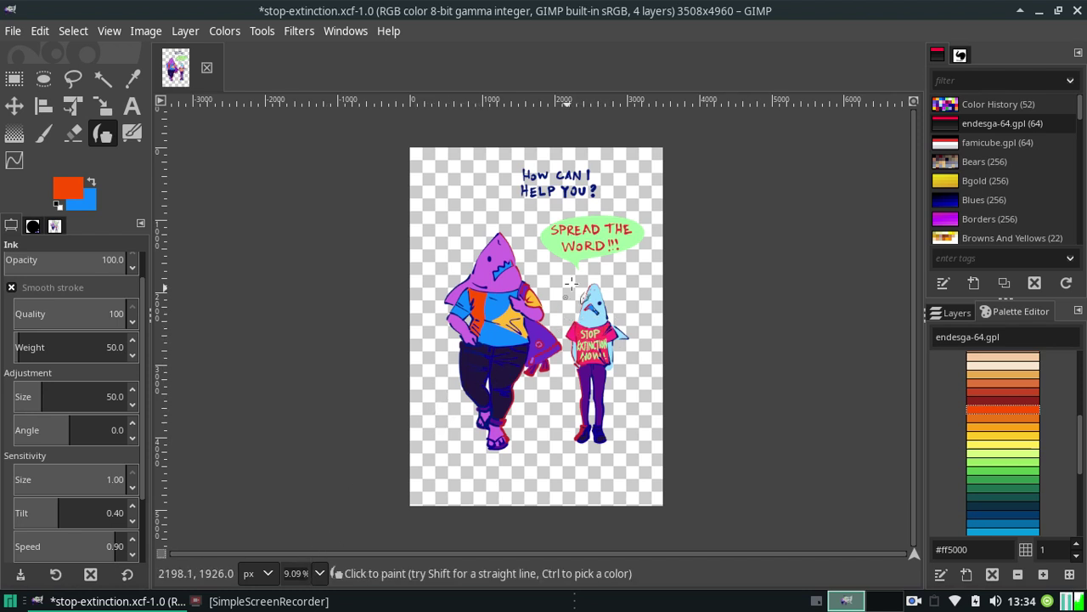
key(ctrl)
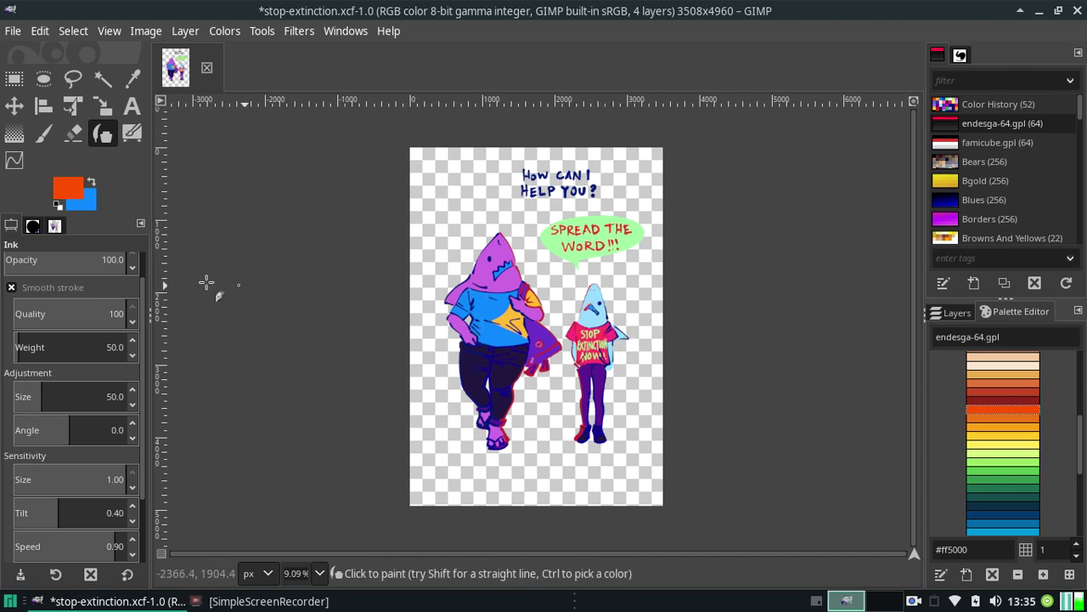
click(43, 133)
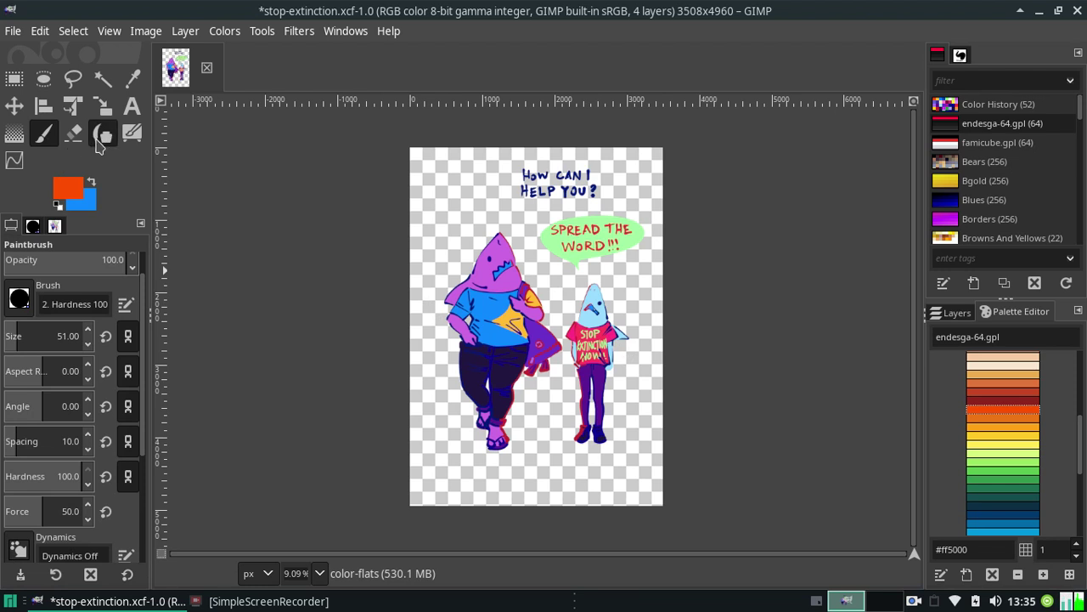
click(132, 133)
click(319, 573)
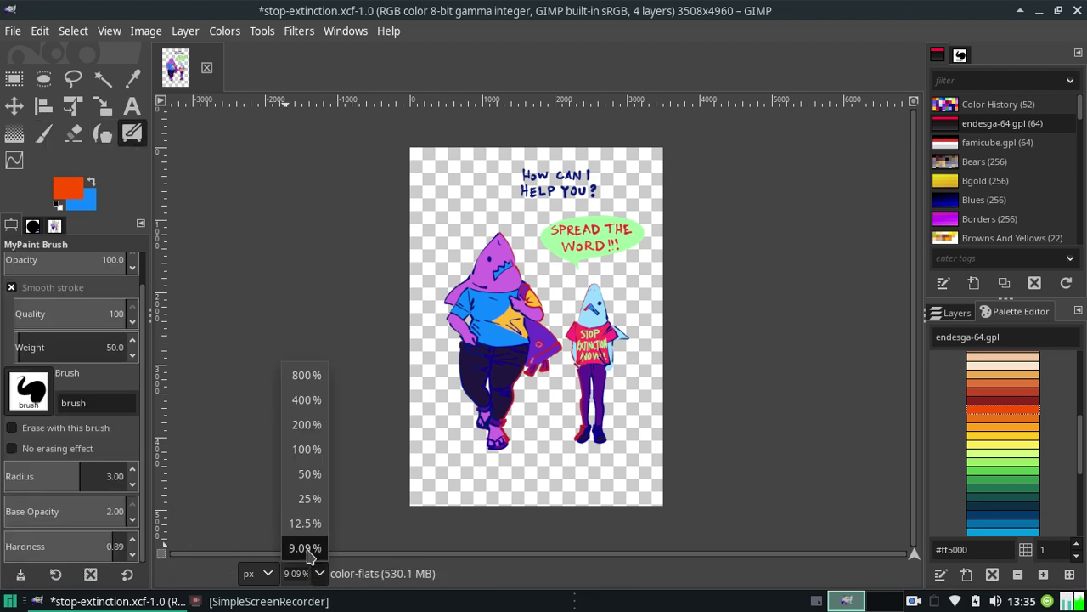
Zoom to 25% and try orange lines across the blue shirt, undoing each attempt
click(308, 523)
click(318, 573)
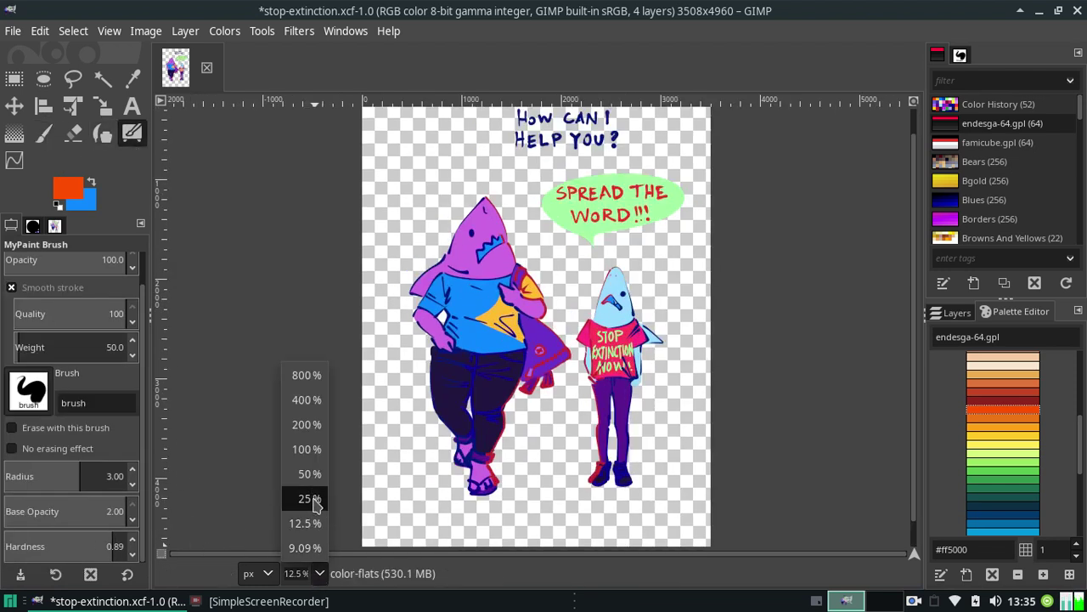
click(309, 498)
drag(389, 316, 459, 361)
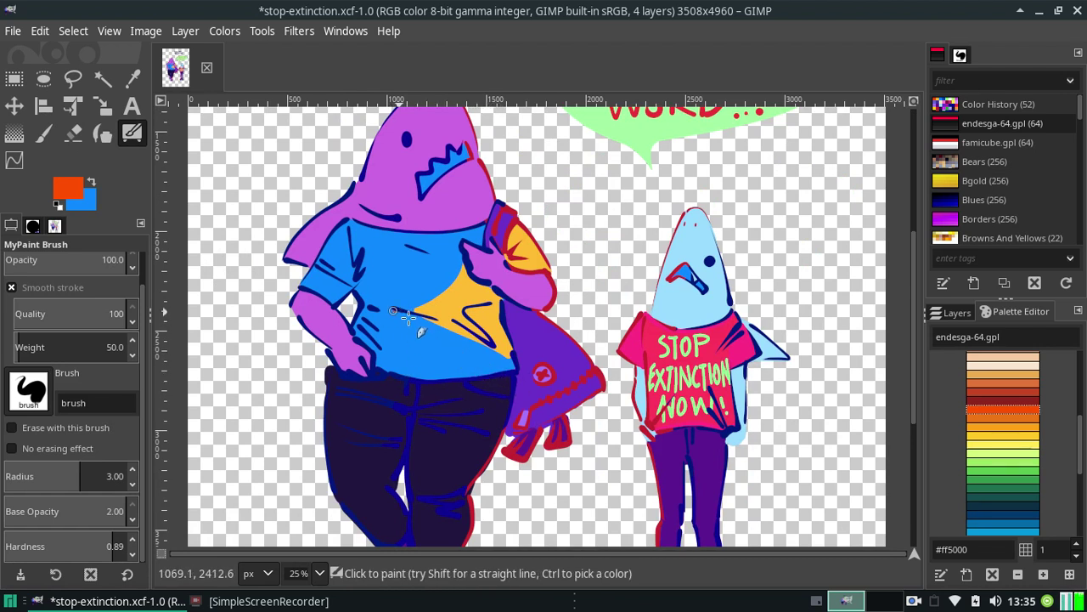
key(ctrl+z)
drag(407, 307, 438, 235)
key(ctrl+z)
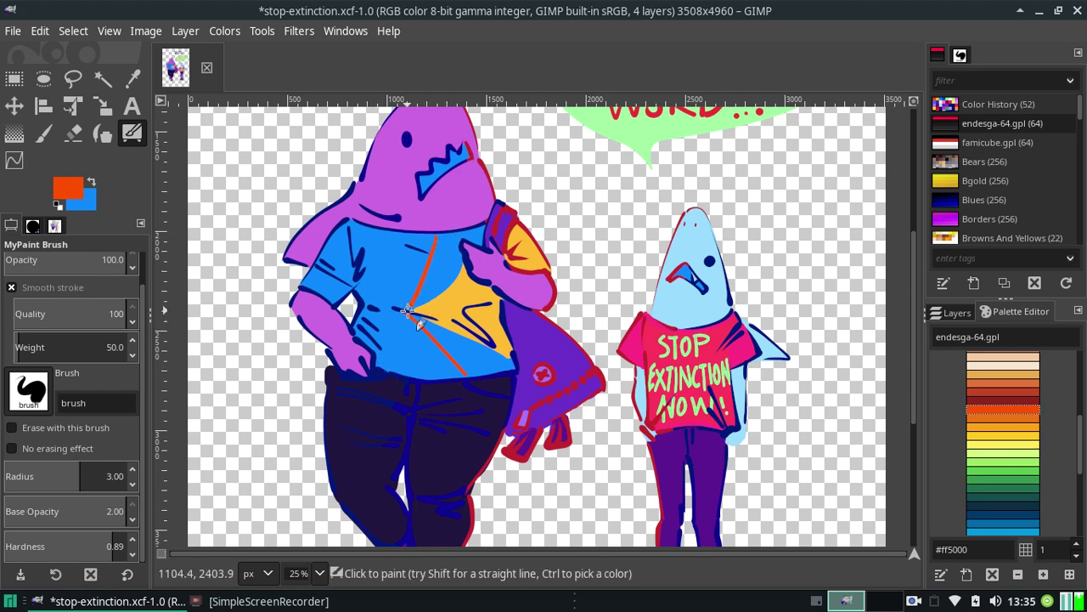
key(ctrl+z)
key(ctrl+z)
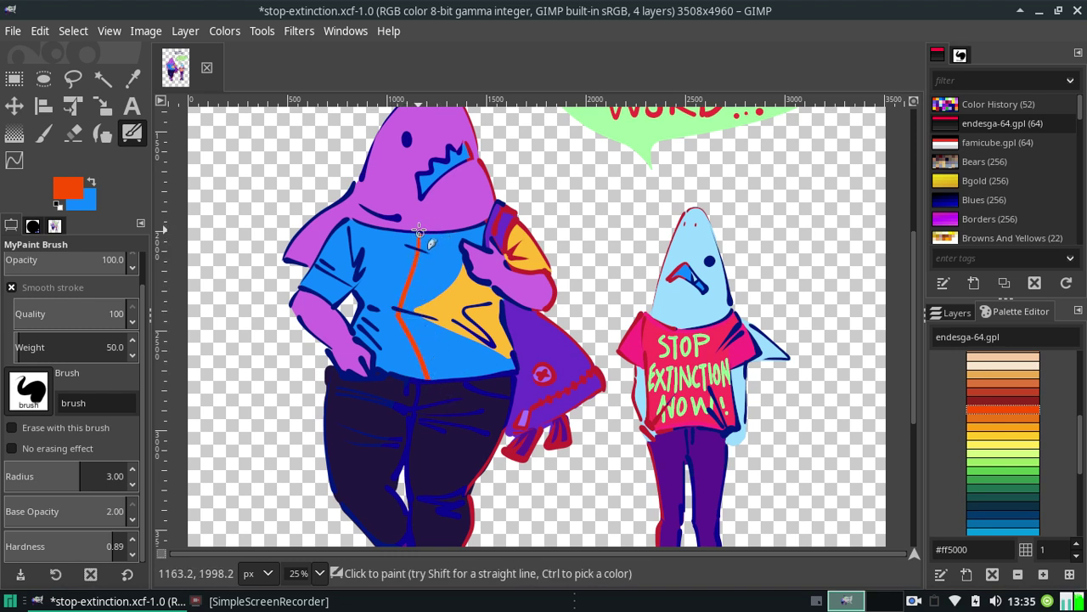
key(ctrl+z)
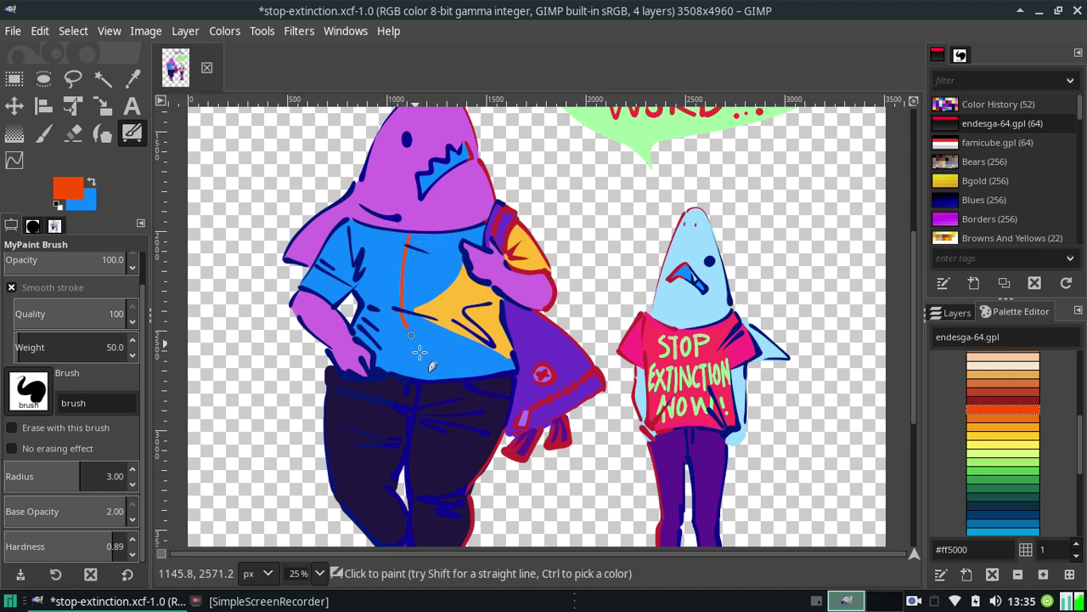
key(ctrl+z)
Repeatedly test short orange strokes down the shirt front, undoing each one
drag(424, 240, 421, 283)
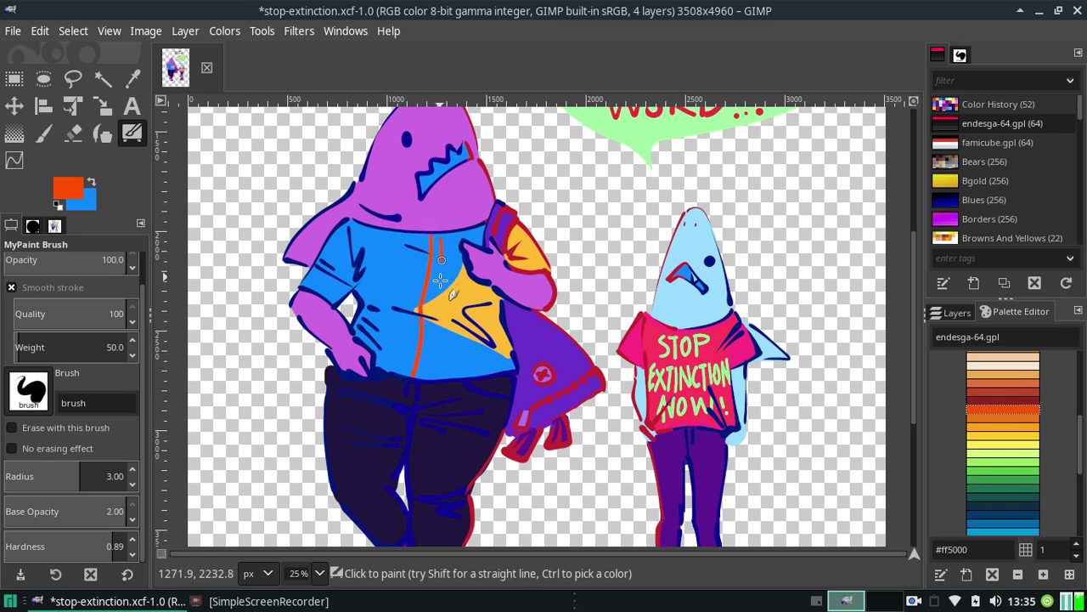
key(ctrl+z)
drag(429, 238, 442, 293)
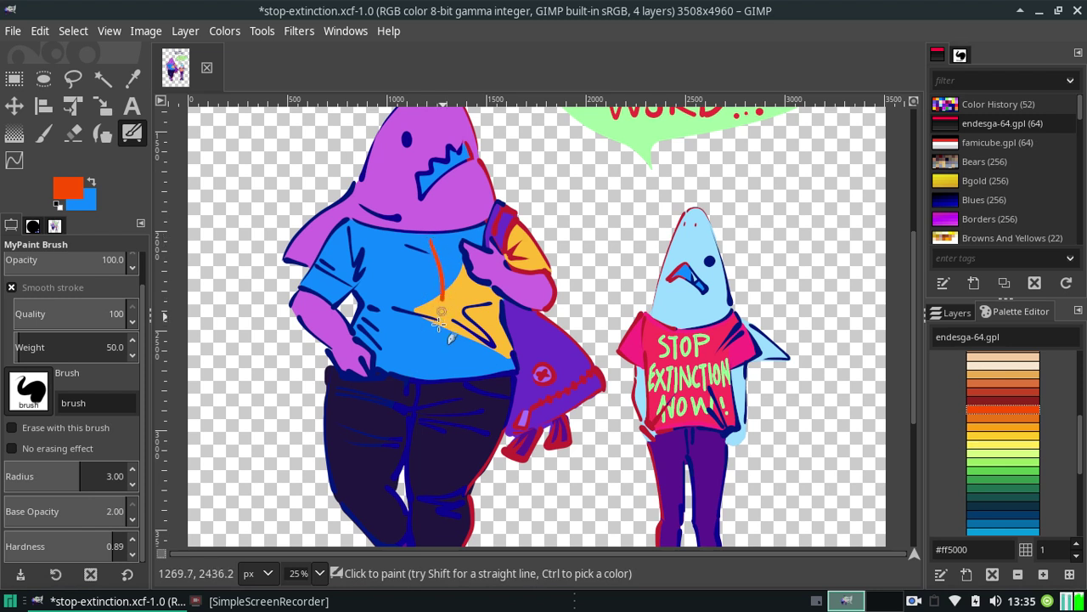
key(ctrl+z)
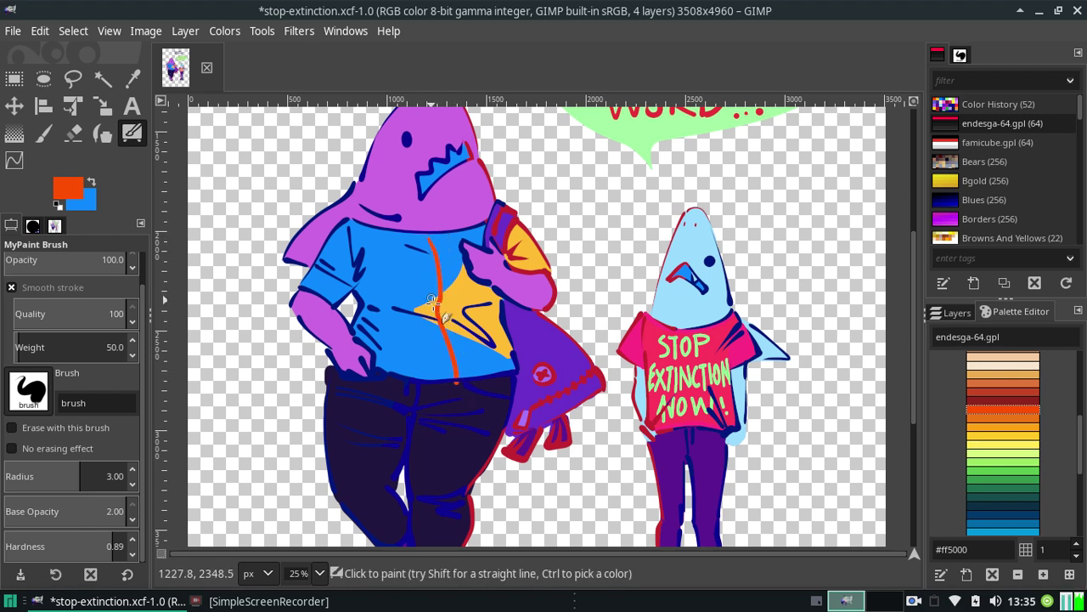
key(ctrl+z)
drag(451, 345, 439, 281)
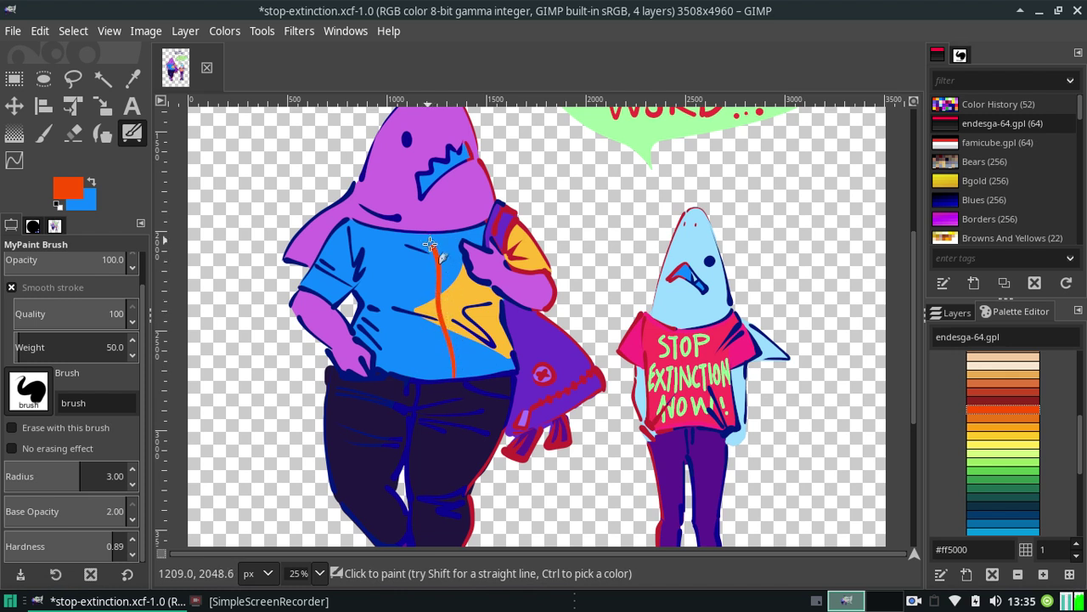
key(ctrl+z)
drag(435, 244, 437, 299)
key(ctrl+z)
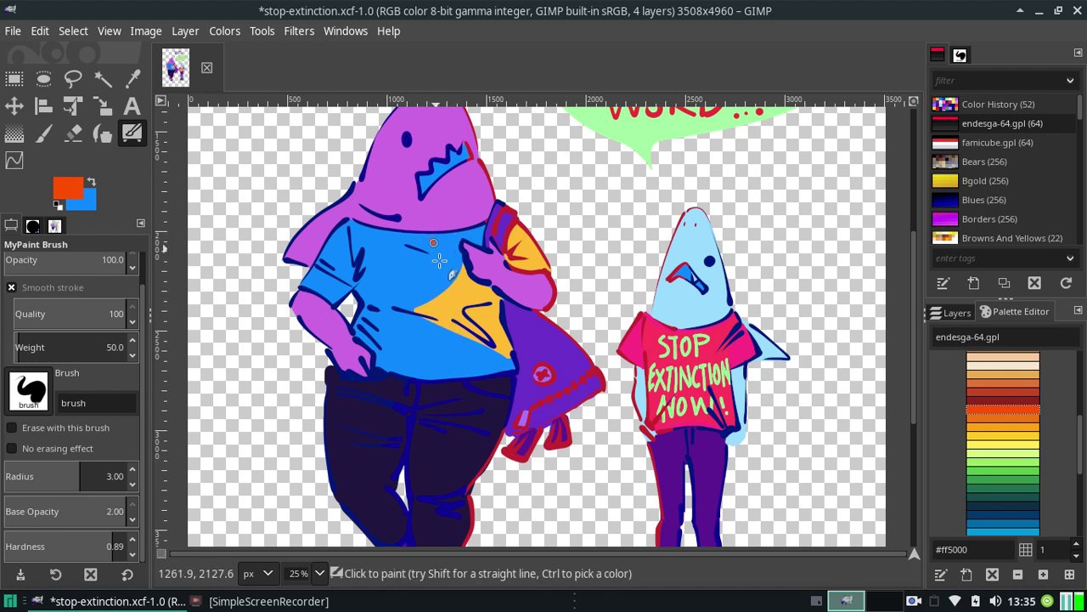
key(ctrl+z)
Paint thin orange stripes down the shirt front and a diagonal stroke on the left sleeve
drag(434, 241, 440, 260)
drag(443, 308, 459, 374)
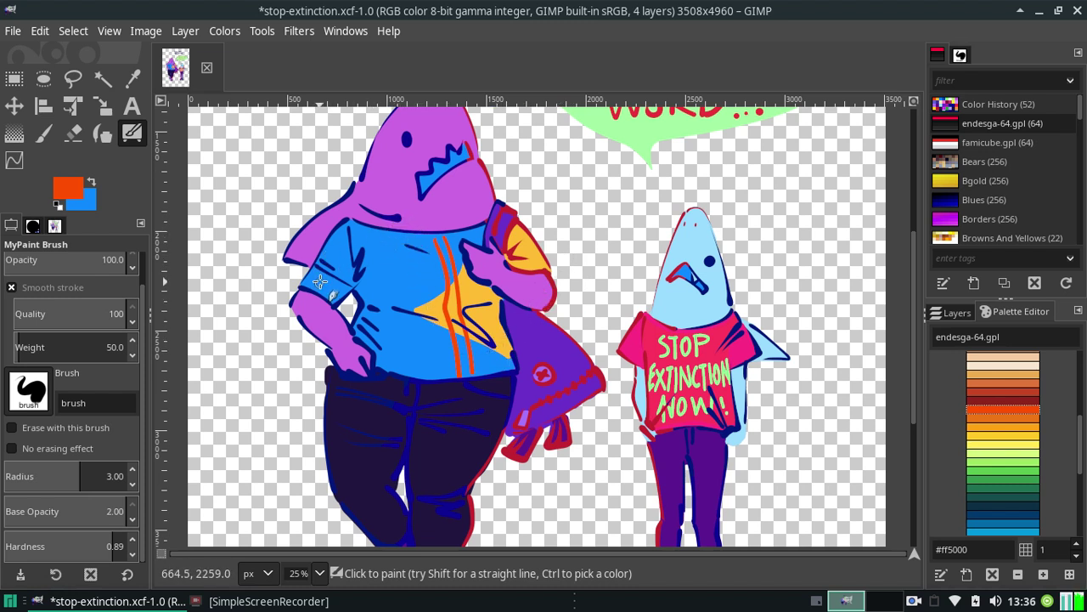
key(ctrl+z)
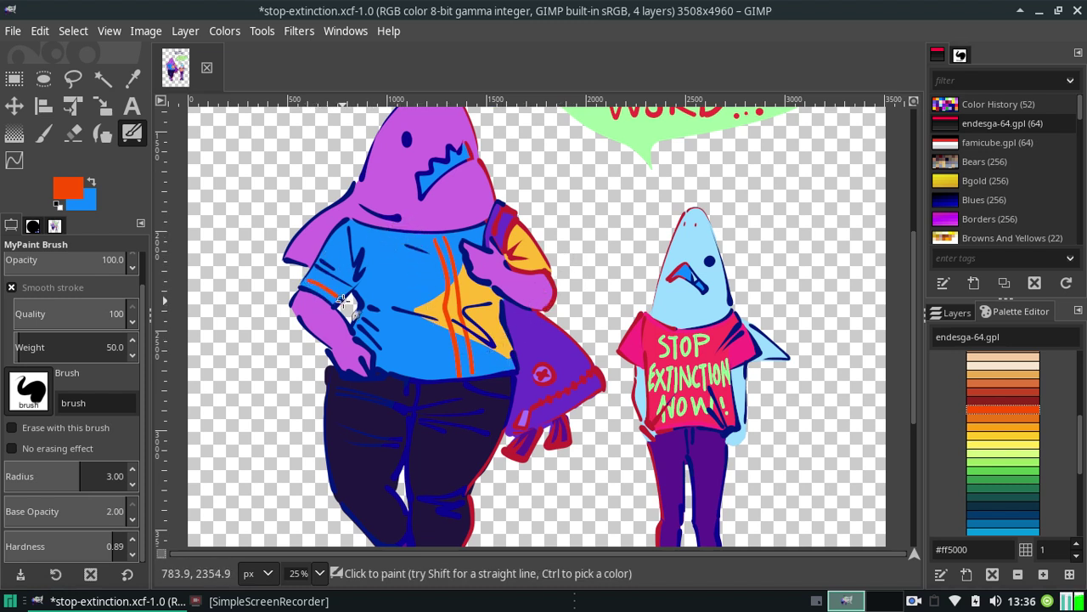
key(ctrl+z)
drag(307, 281, 338, 299)
key(ctrl+z)
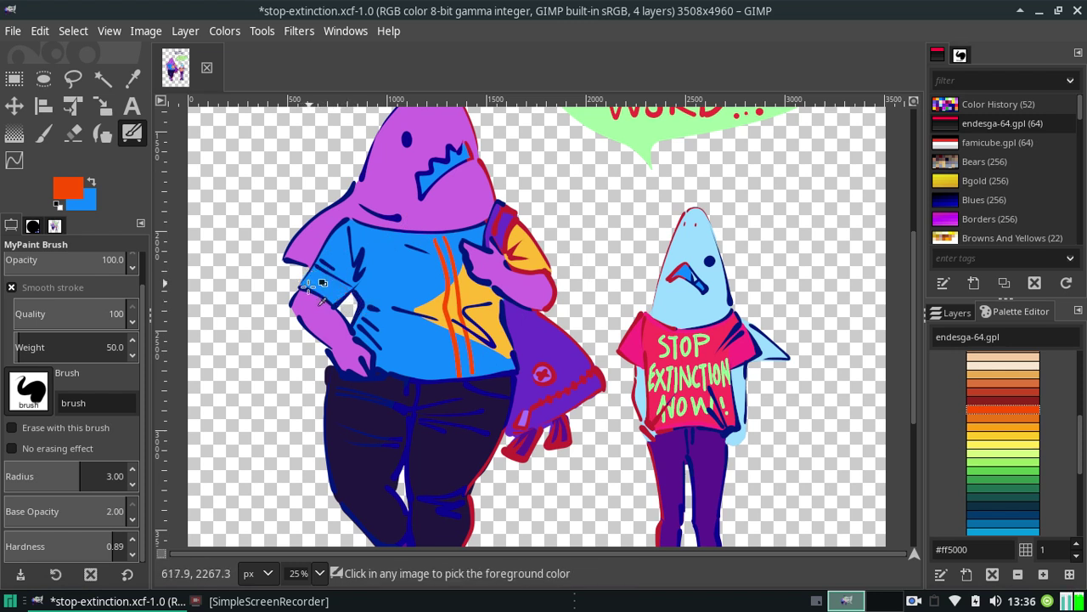
drag(299, 287, 336, 244)
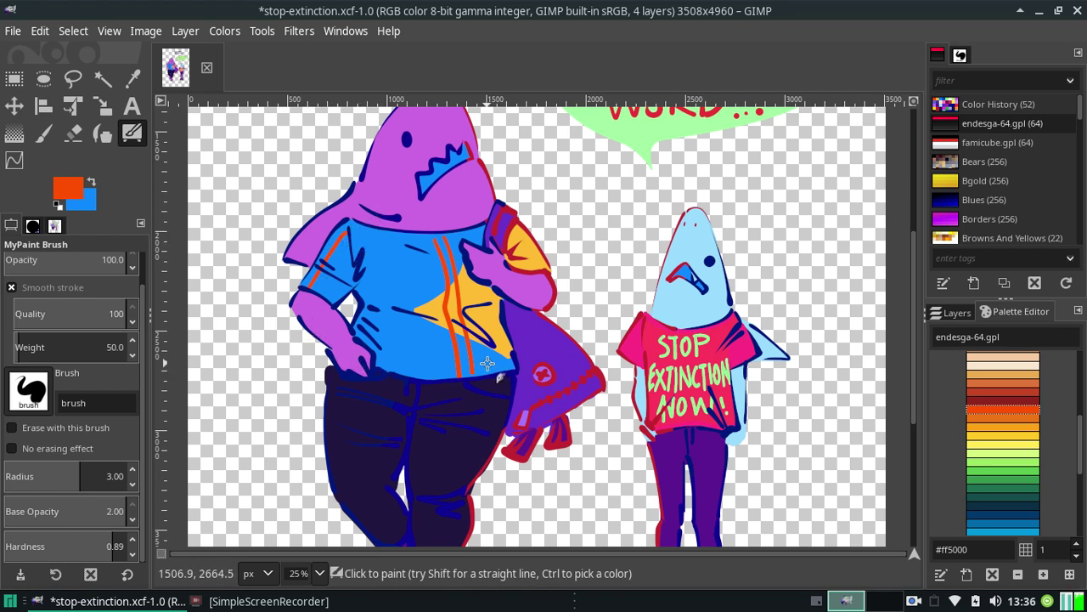
Add orange zigzag marks on the yellow sleeve patch and remove the stray diagonal stroke
drag(527, 246, 540, 263)
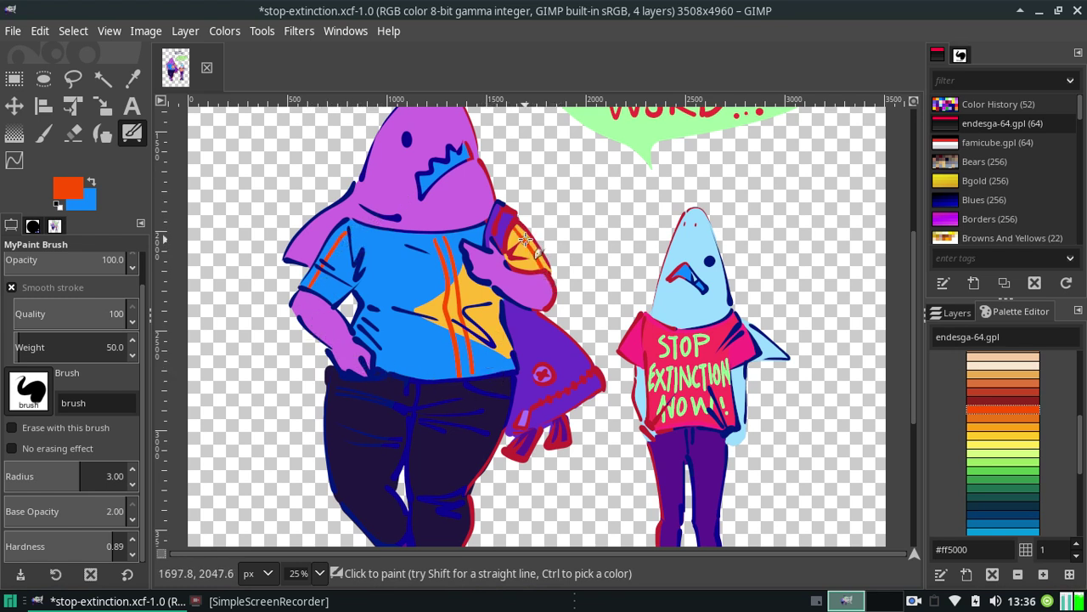
key(ctrl+z)
drag(509, 229, 538, 270)
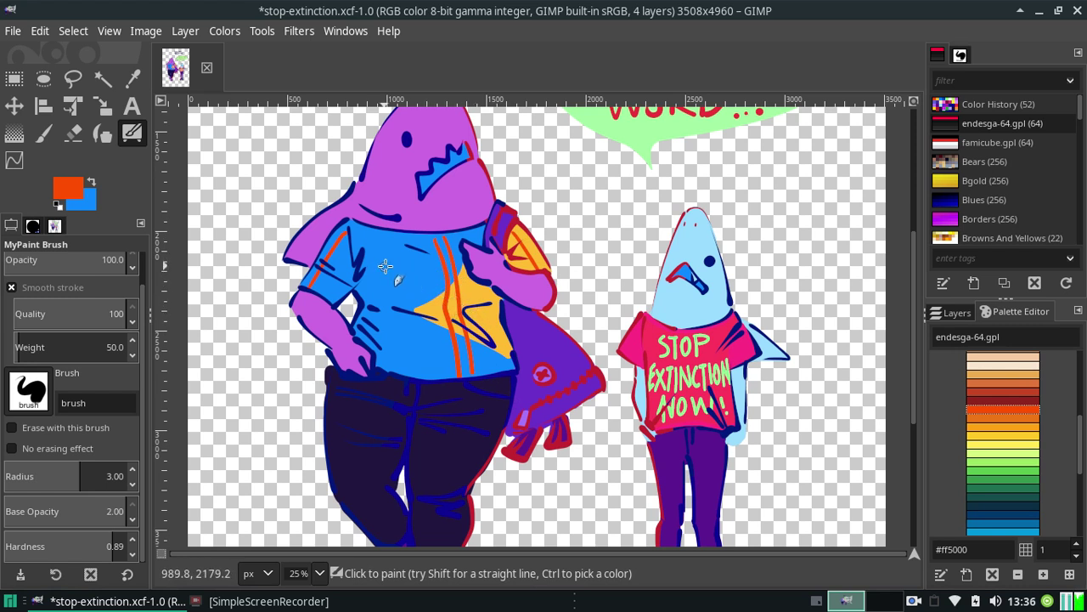
drag(371, 257, 484, 283)
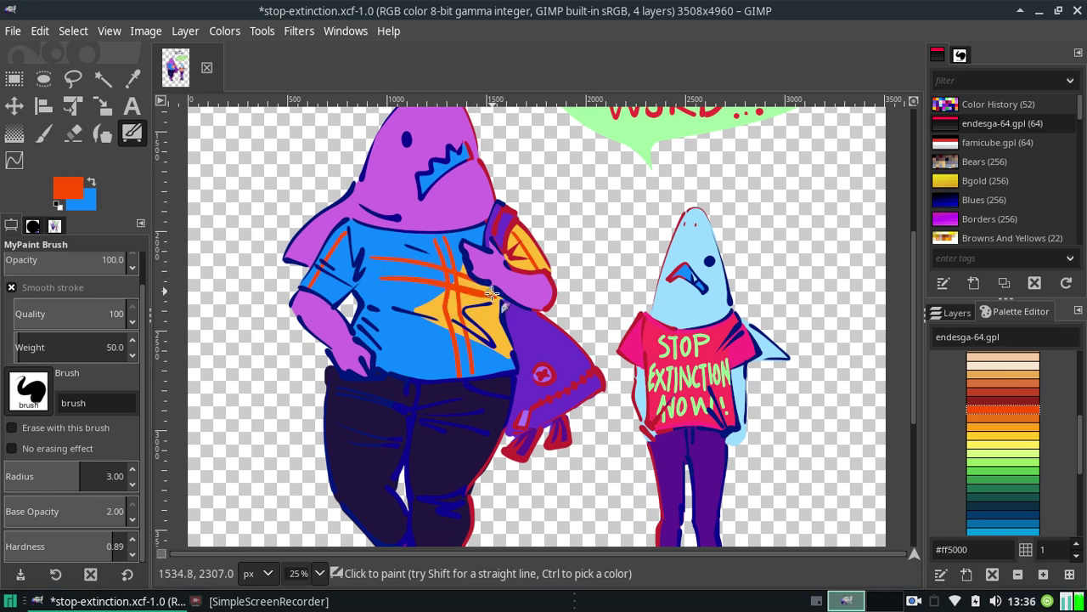
key(ctrl+z)
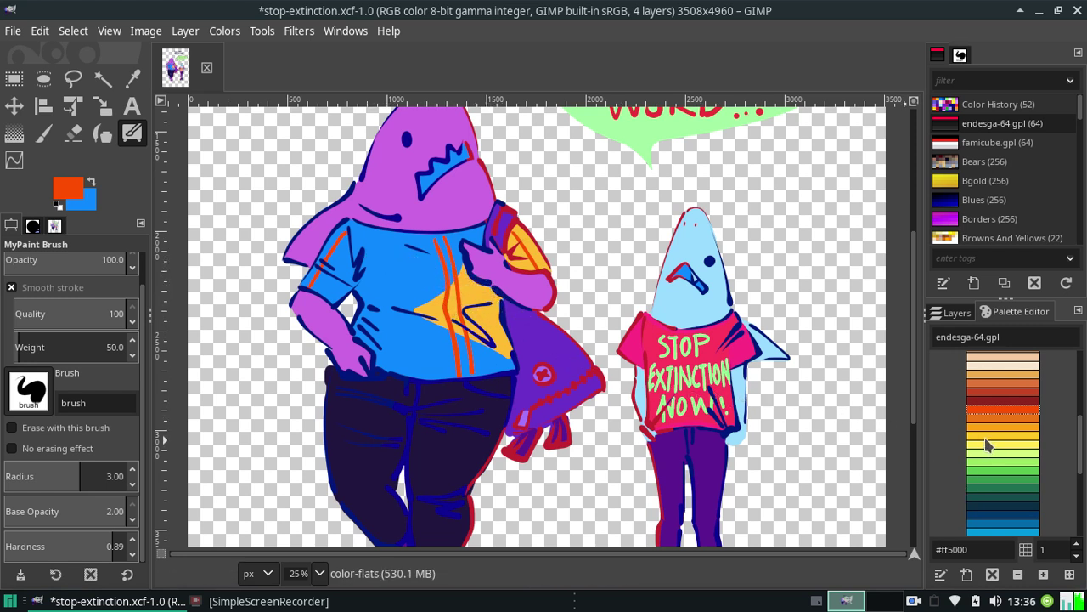
Test a green stroke on the shirt, undo it, and choose light green #99e65f
click(1000, 473)
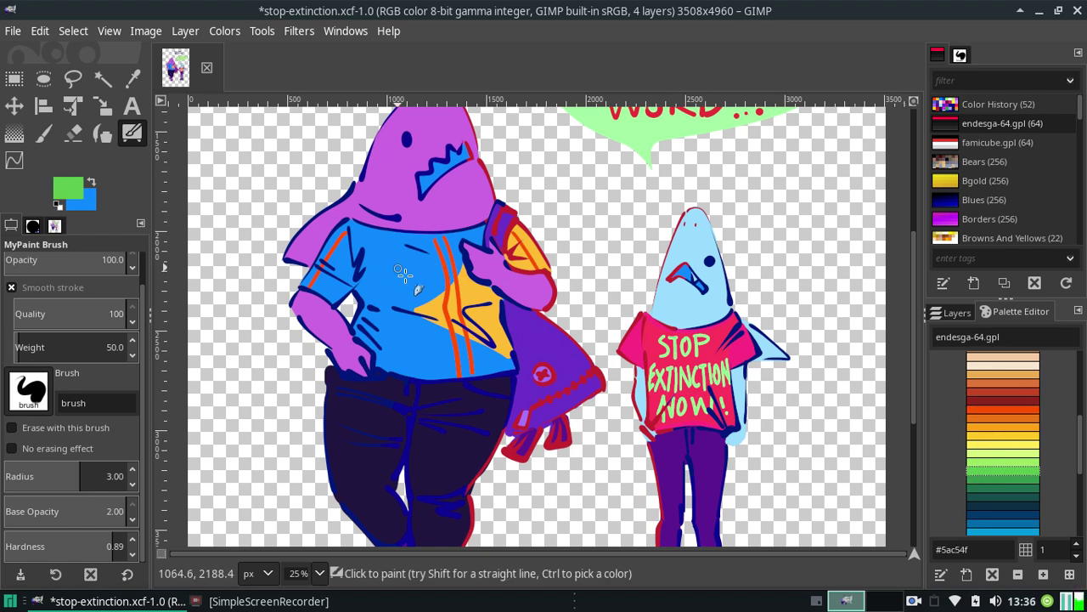
mouse_move(408, 263)
mouse_down()
mouse_move(417, 313)
mouse_move(437, 321)
mouse_up()
key(ctrl+z)
key(ctrl+z)
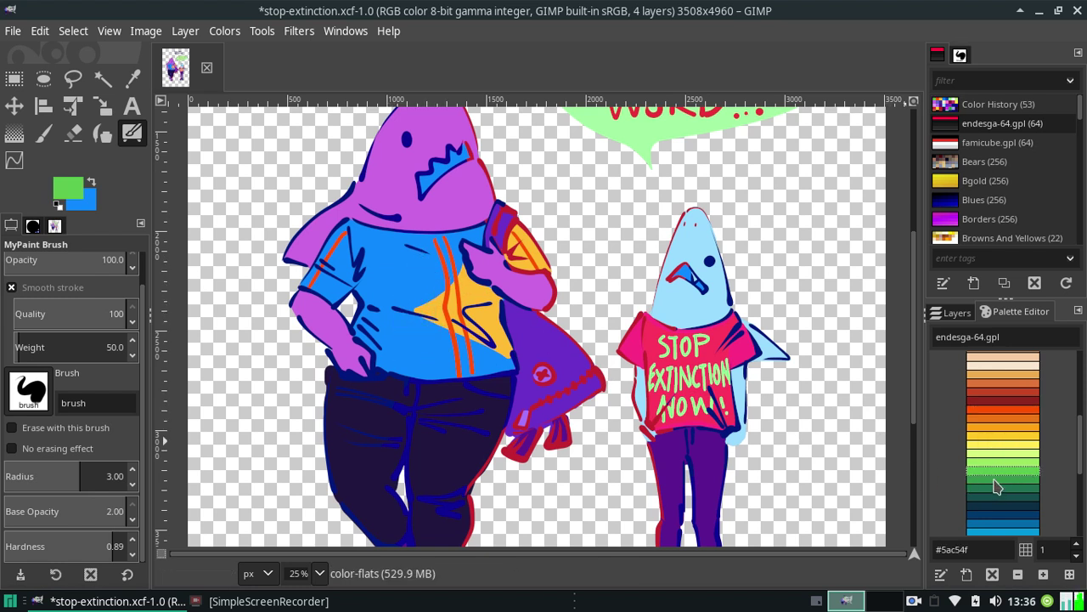
click(999, 464)
drag(1076, 465, 1077, 526)
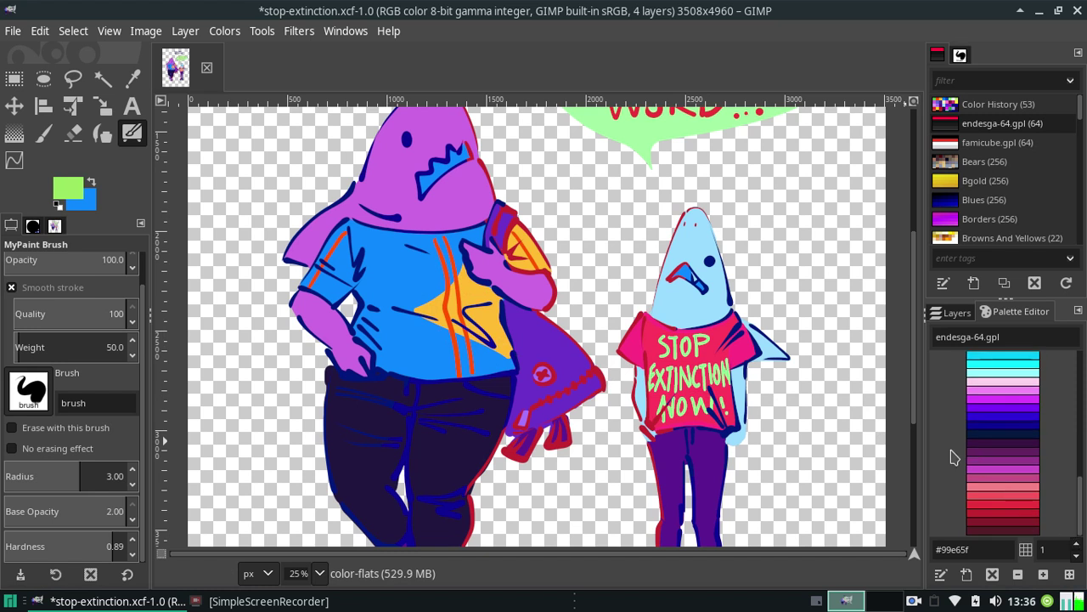
Check the view at 9.09% and 100% zoom, finally settling on 25%
click(321, 573)
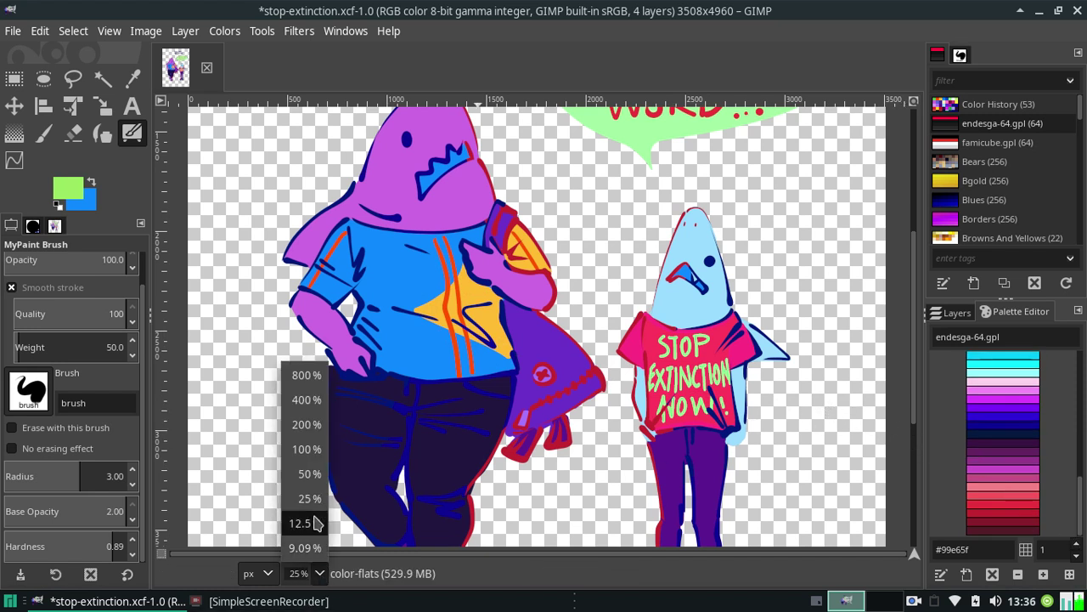
click(313, 548)
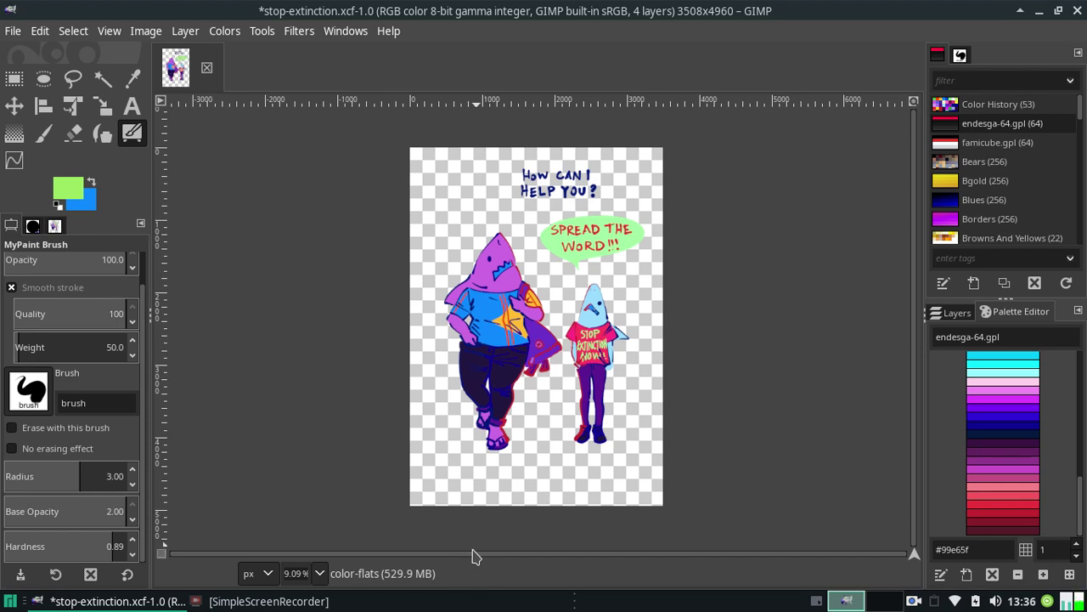
click(319, 572)
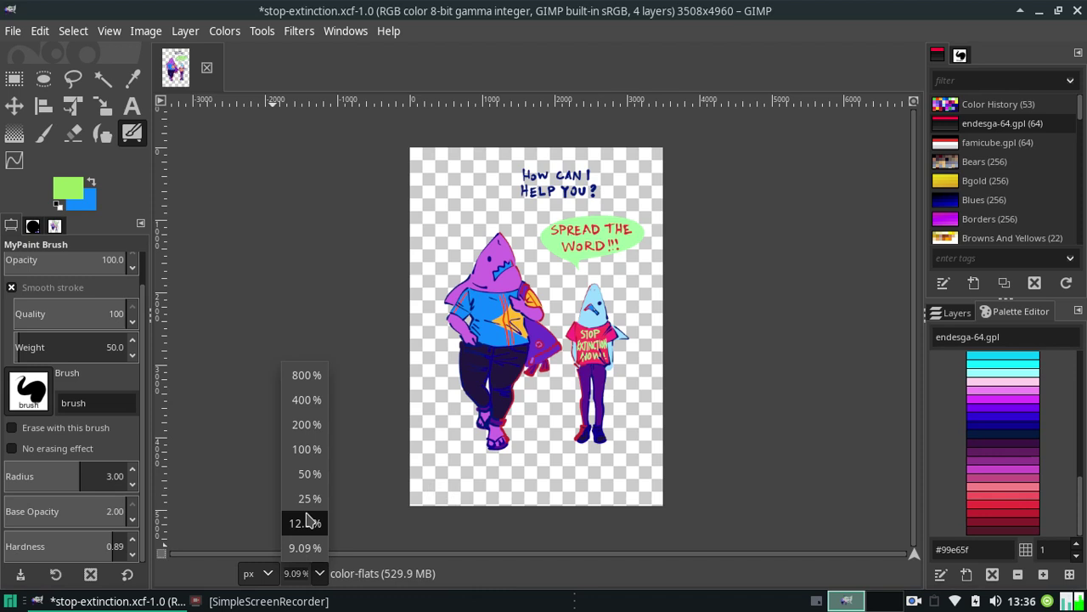
click(314, 460)
click(319, 573)
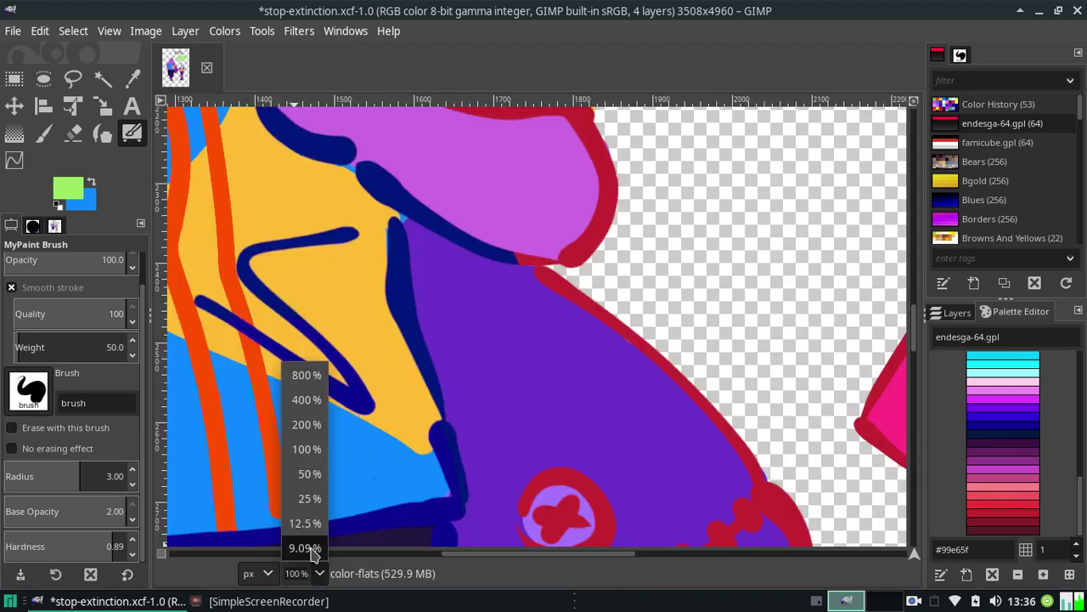
click(314, 548)
click(320, 572)
click(314, 504)
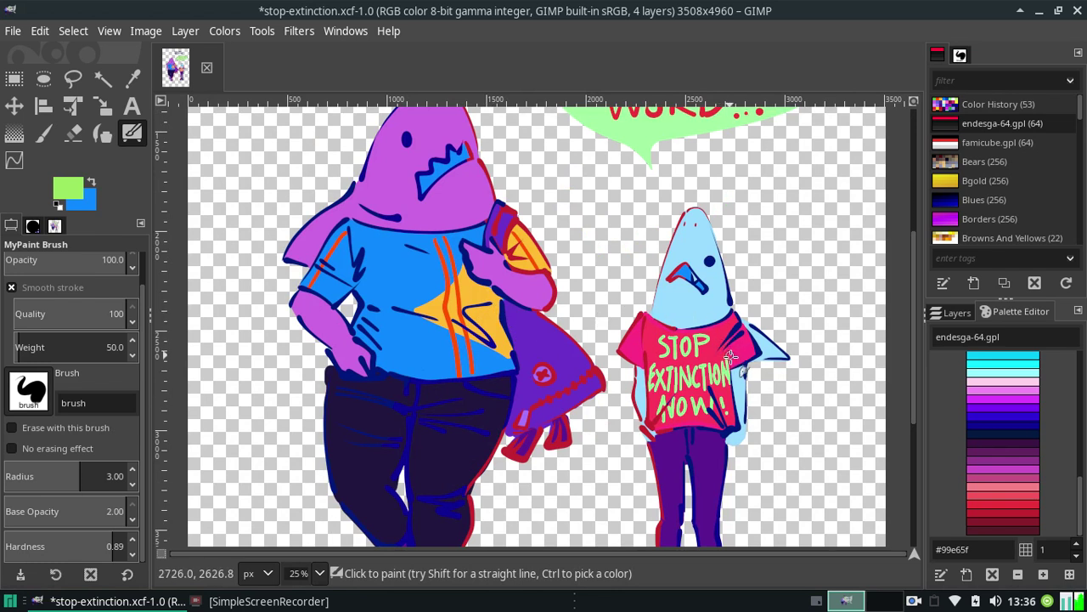
Undo the orange stripes and yellow triangle, leaving the larger shark's shirt plain blue
key(ctrl+z)
key(ctrl+z)
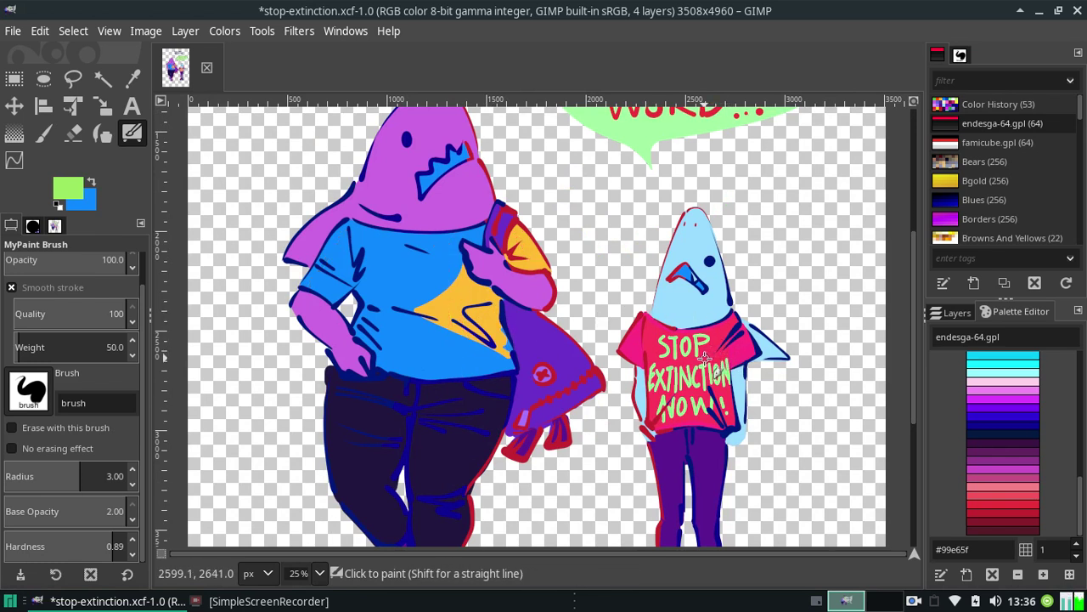
key(ctrl+z)
key(ctrl+z)
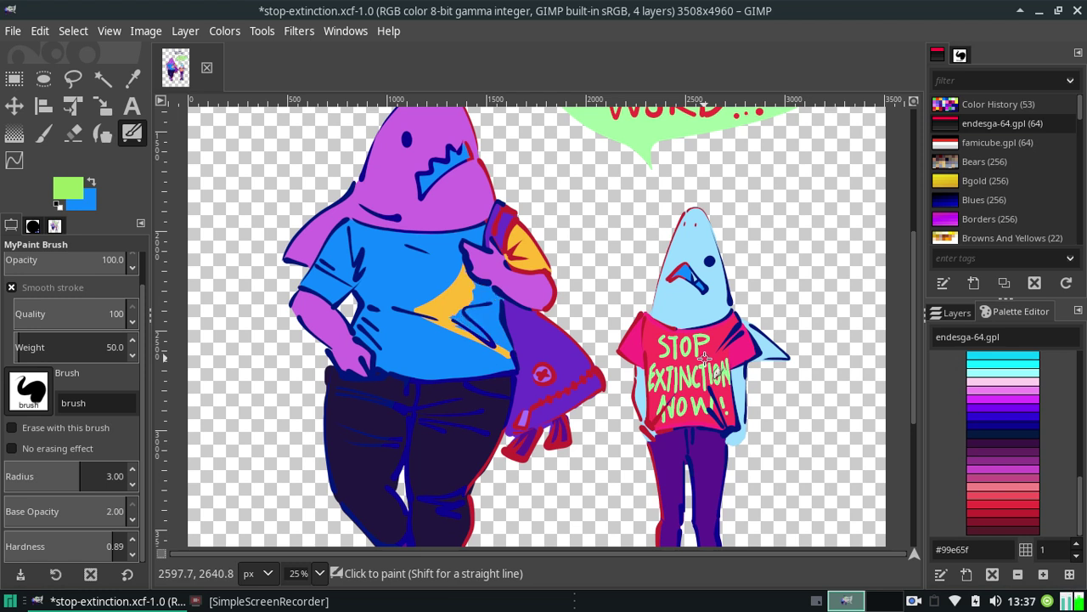
key(ctrl+z)
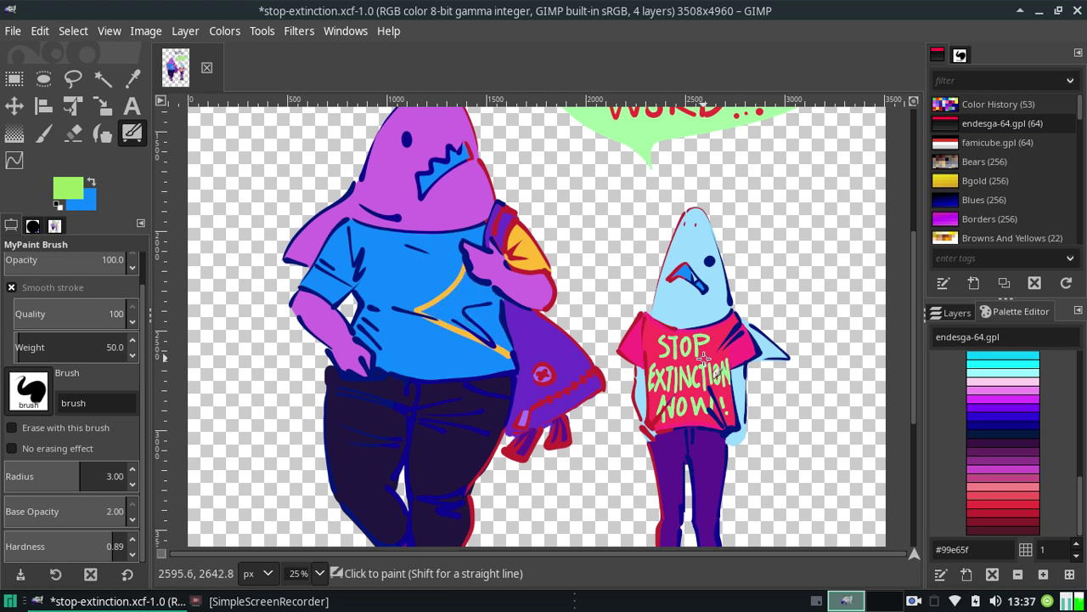
key(ctrl+z)
key(ctrl+z)
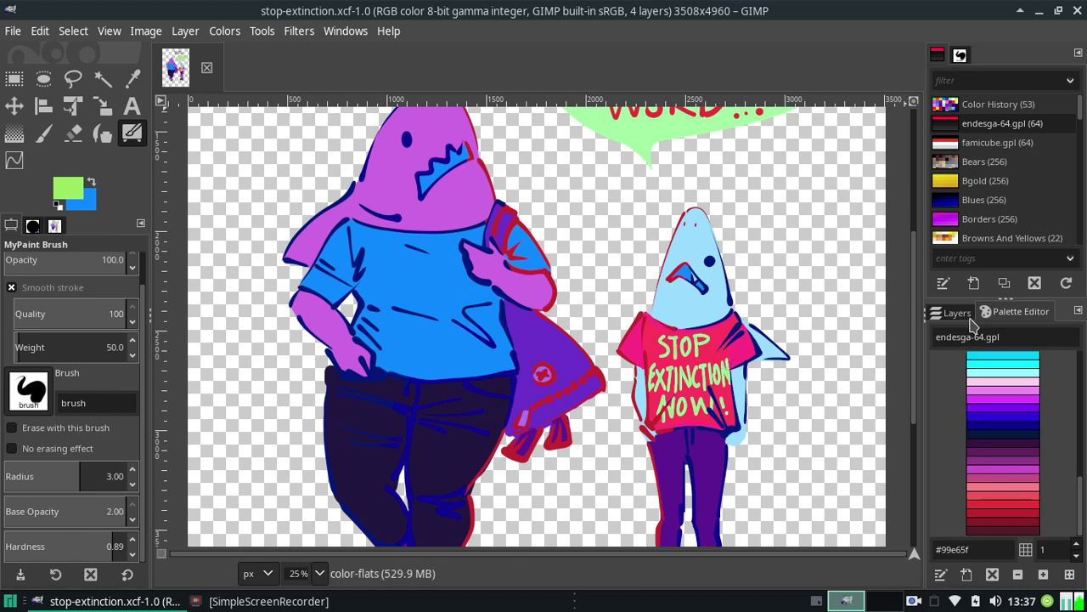
Browse the famicube palette, then return to endesga-64 and pick yellow #ffc825
click(992, 143)
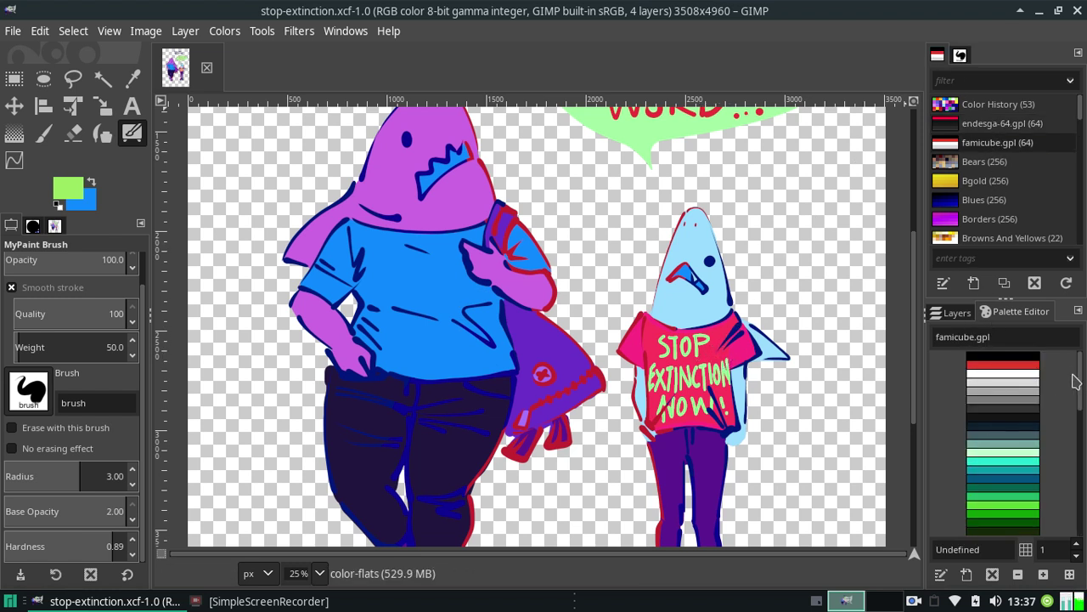
drag(1080, 418, 1059, 499)
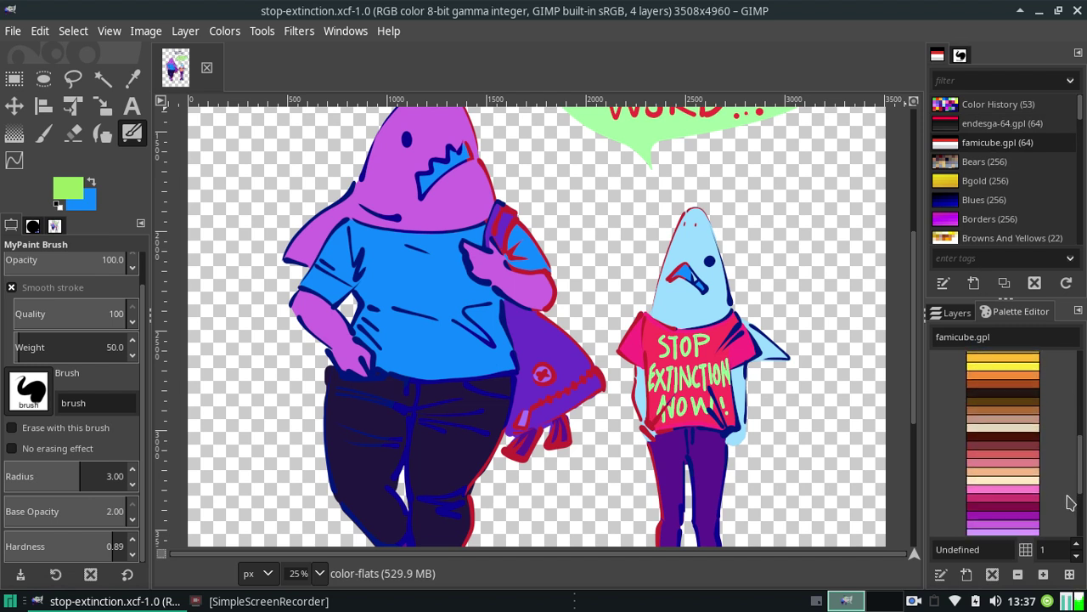
scroll(1058, 499, up, 3)
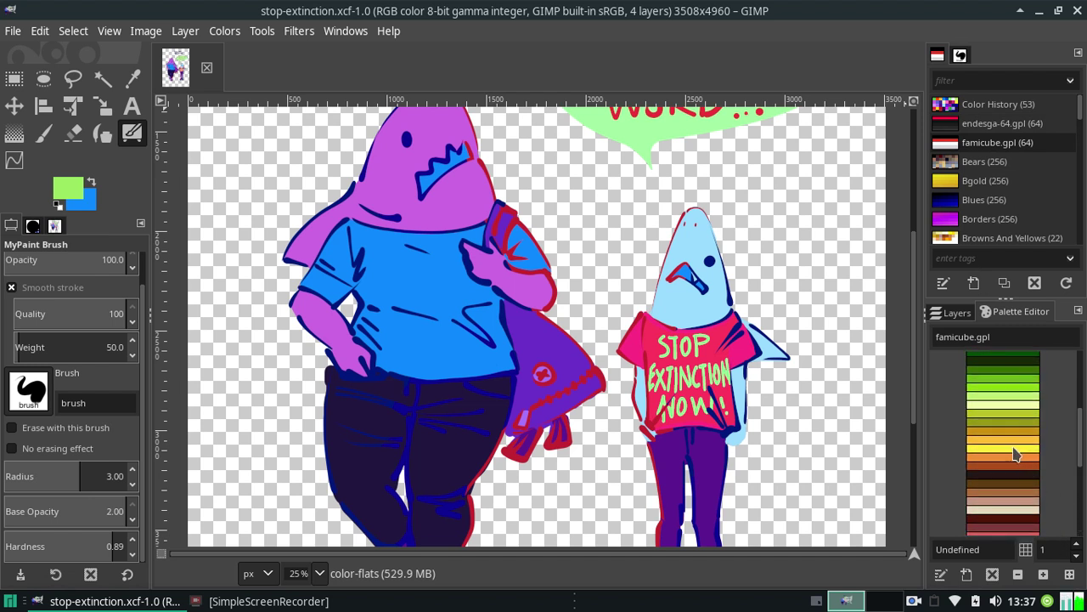
click(1013, 448)
drag(1079, 453, 1070, 378)
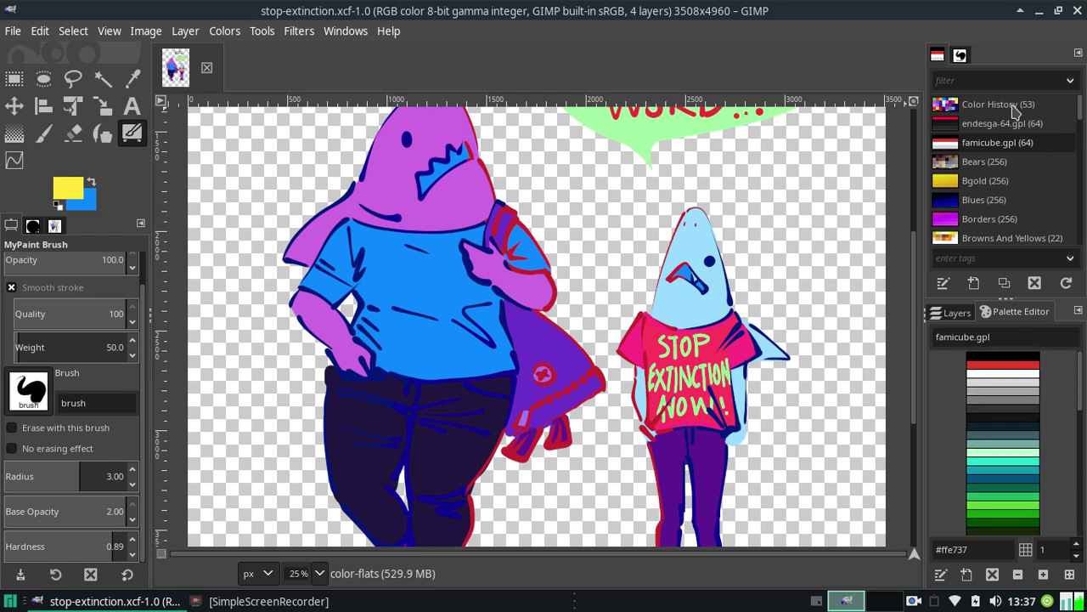
click(994, 127)
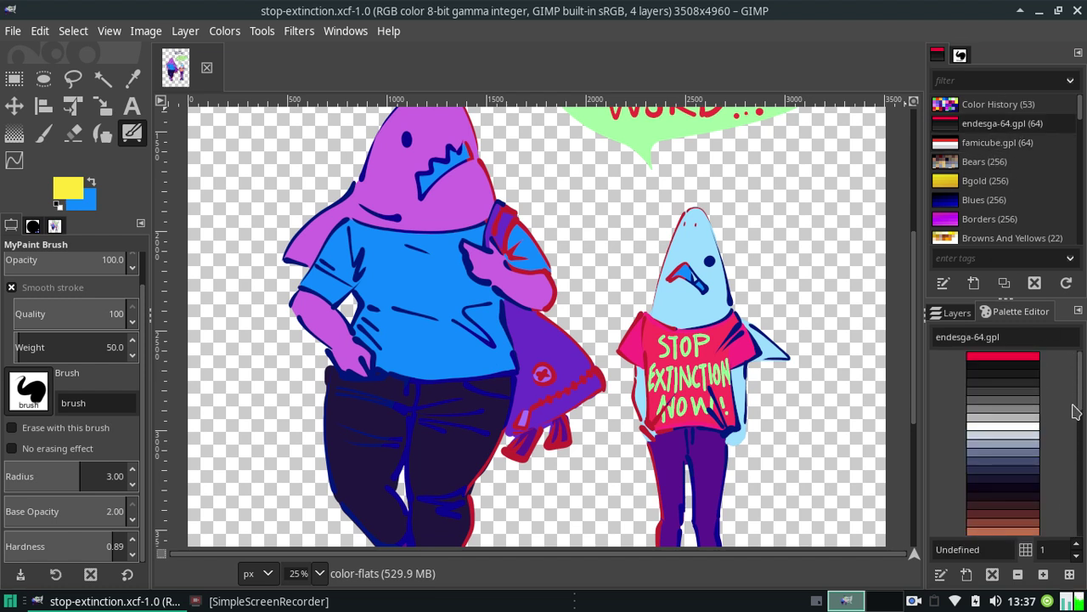
drag(1074, 411, 1075, 493)
click(986, 371)
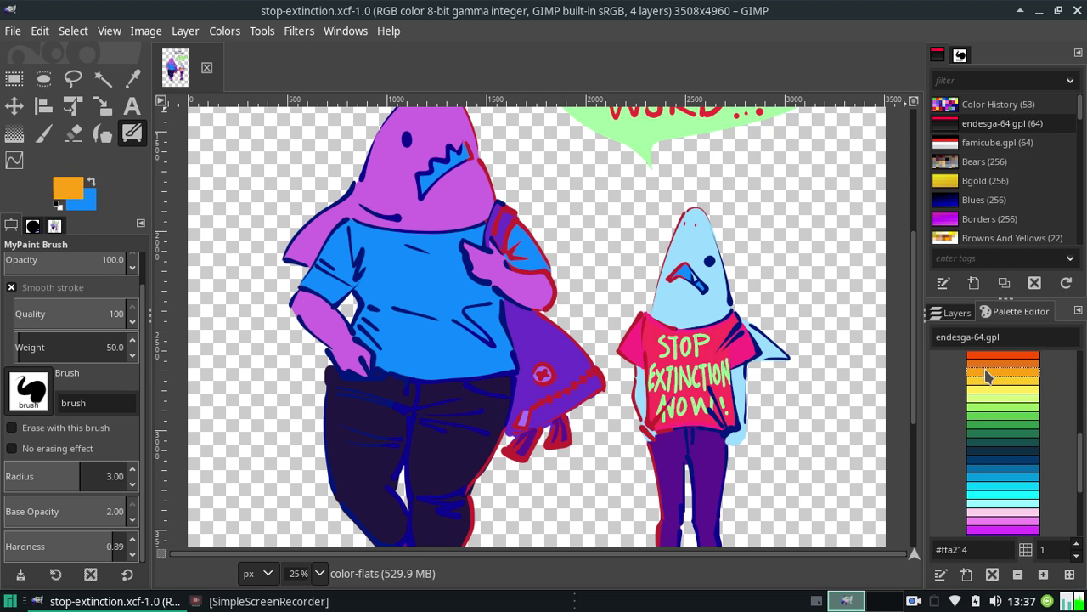
click(988, 381)
Try yellow vertical and diagonal strap strokes across the shirt, undoing each one
drag(451, 260, 458, 349)
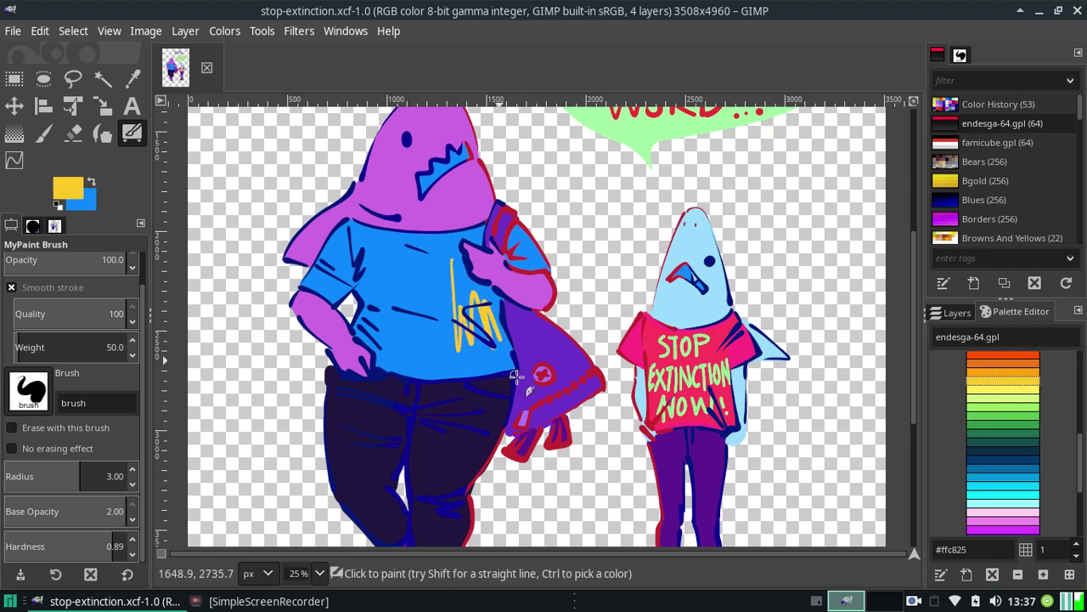
key(ctrl+z)
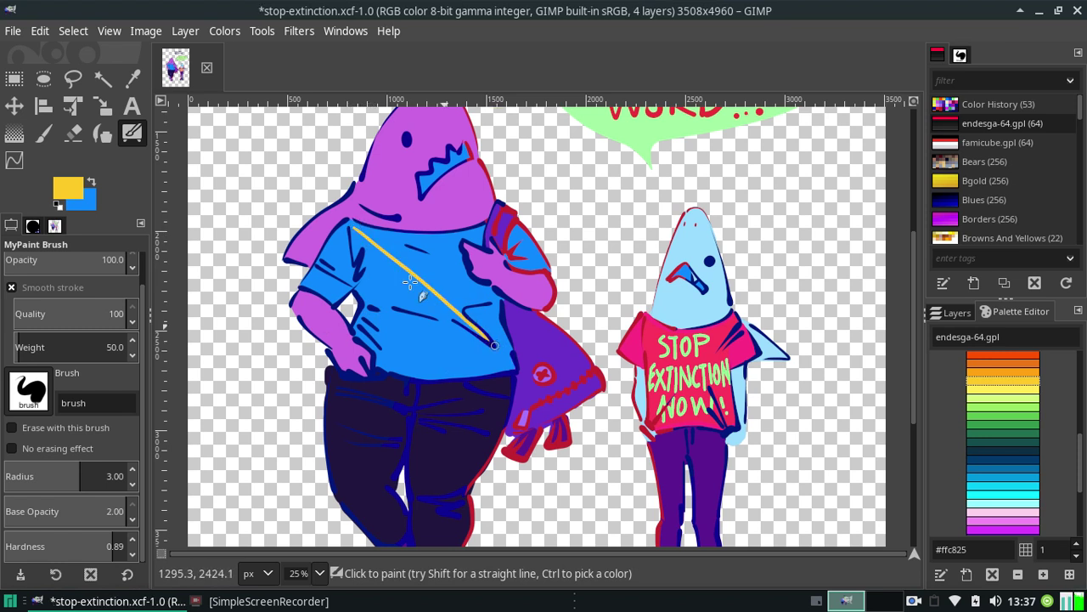
drag(440, 299, 491, 343)
key(ctrl+z)
drag(352, 223, 484, 364)
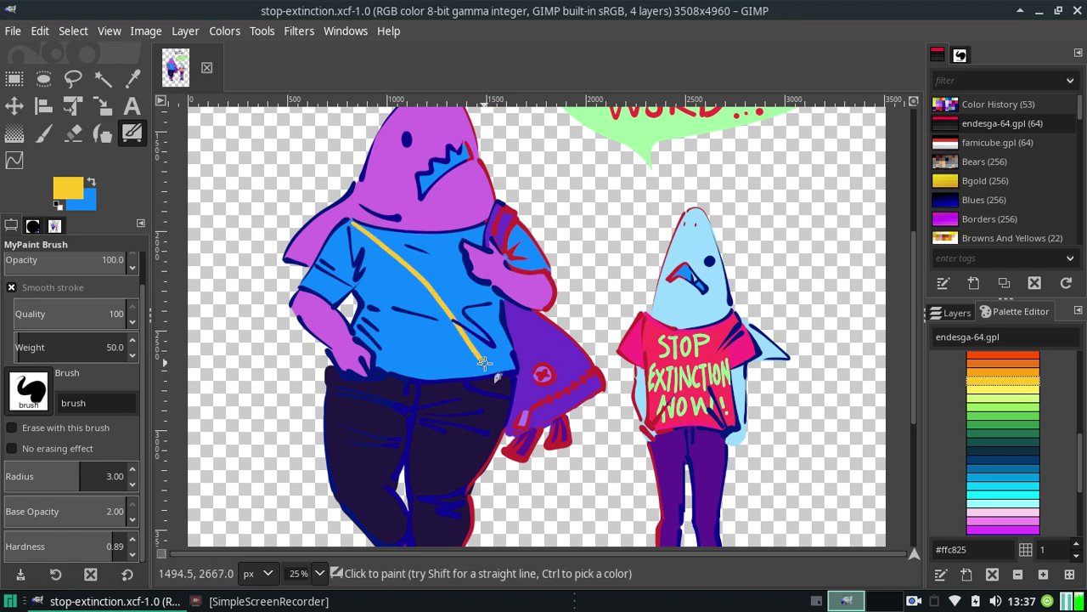
key(ctrl+z)
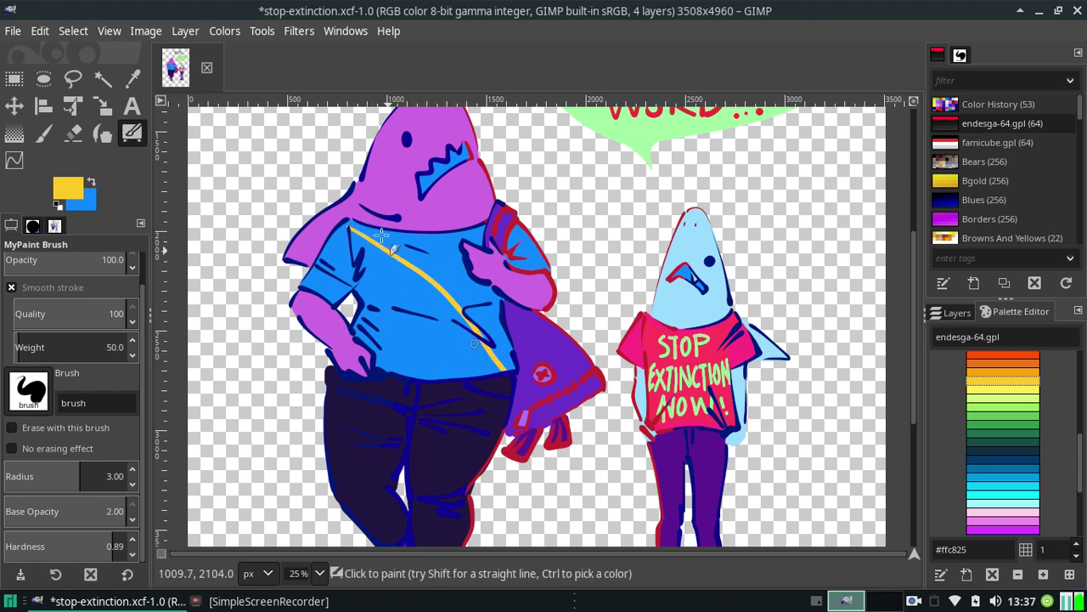
drag(355, 221, 499, 368)
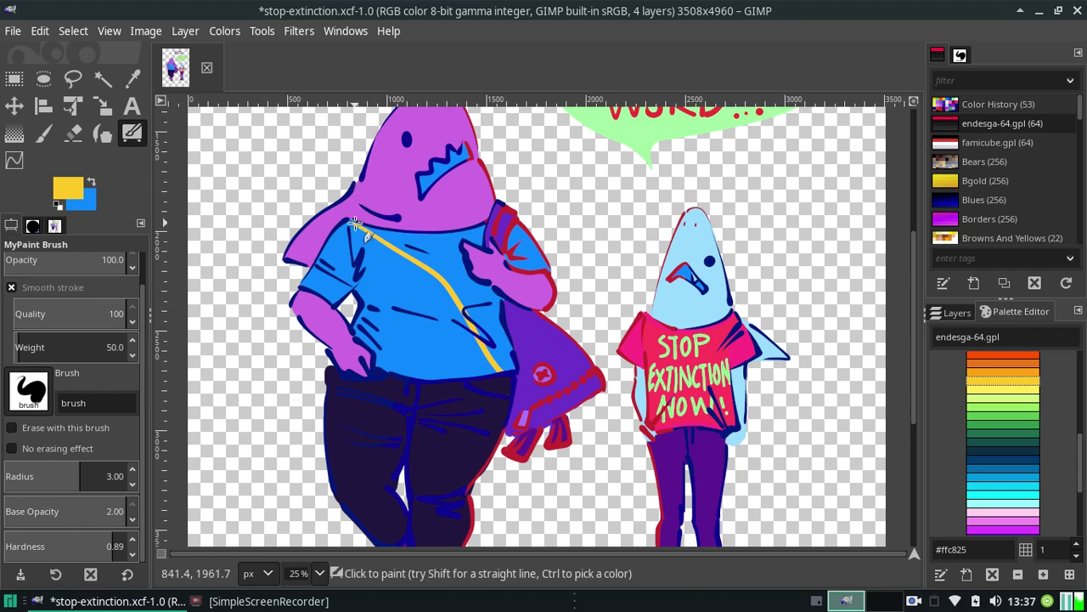
key(ctrl+z)
mouse_move(348, 219)
mouse_down()
mouse_move(444, 298)
mouse_move(491, 370)
mouse_up()
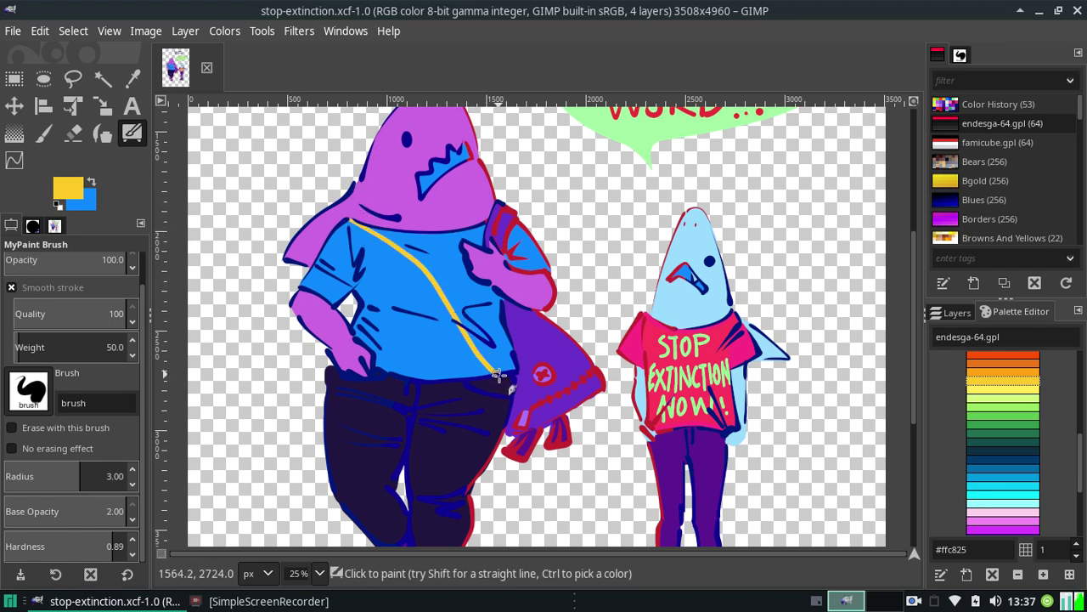
key(ctrl+z)
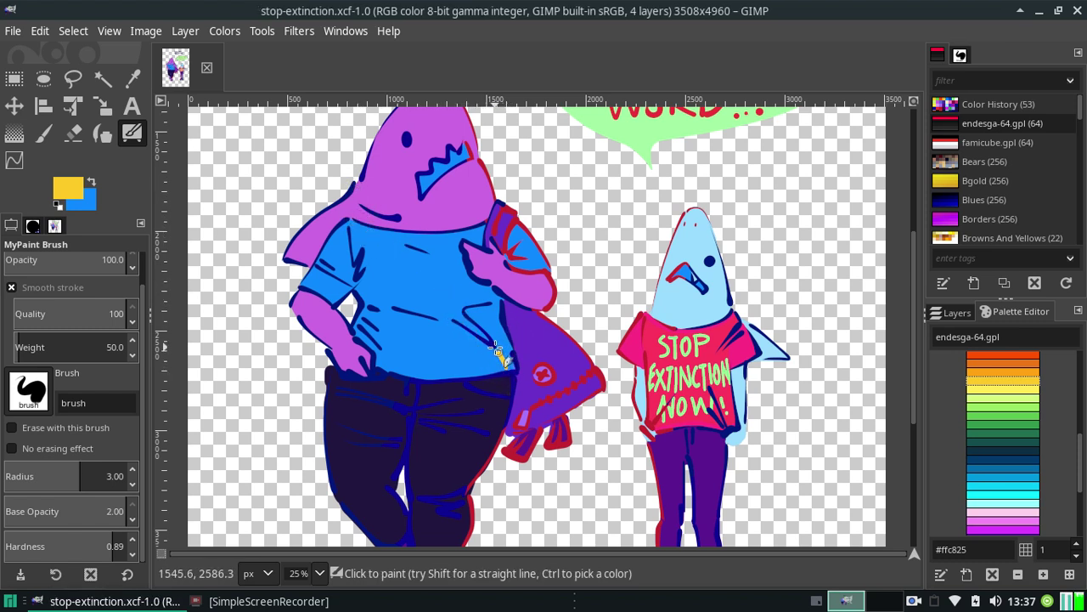
Test more short yellow lines on the shirt, undoing most of them
drag(497, 351, 505, 366)
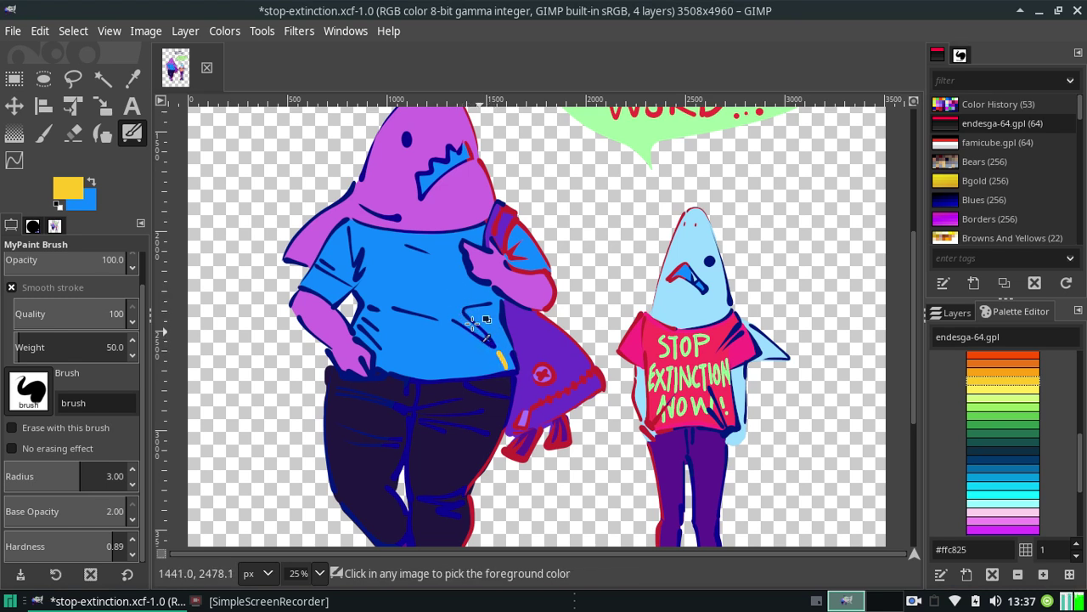
key(ctrl+z)
drag(463, 313, 501, 361)
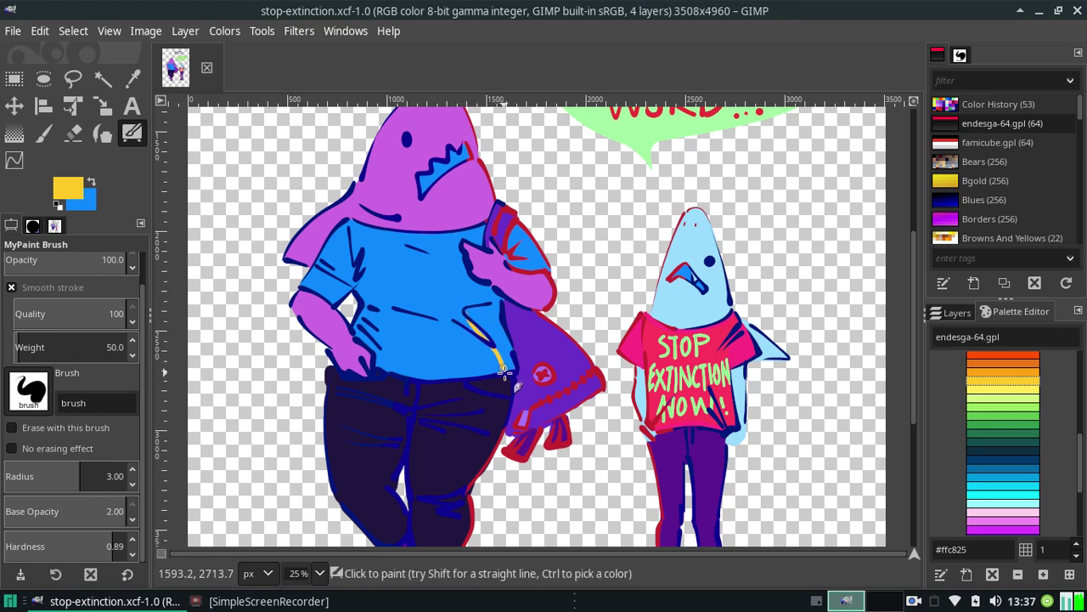
mouse_move(476, 326)
mouse_down()
mouse_move(508, 376)
mouse_move(442, 258)
mouse_move(404, 236)
mouse_up()
key(ctrl+z)
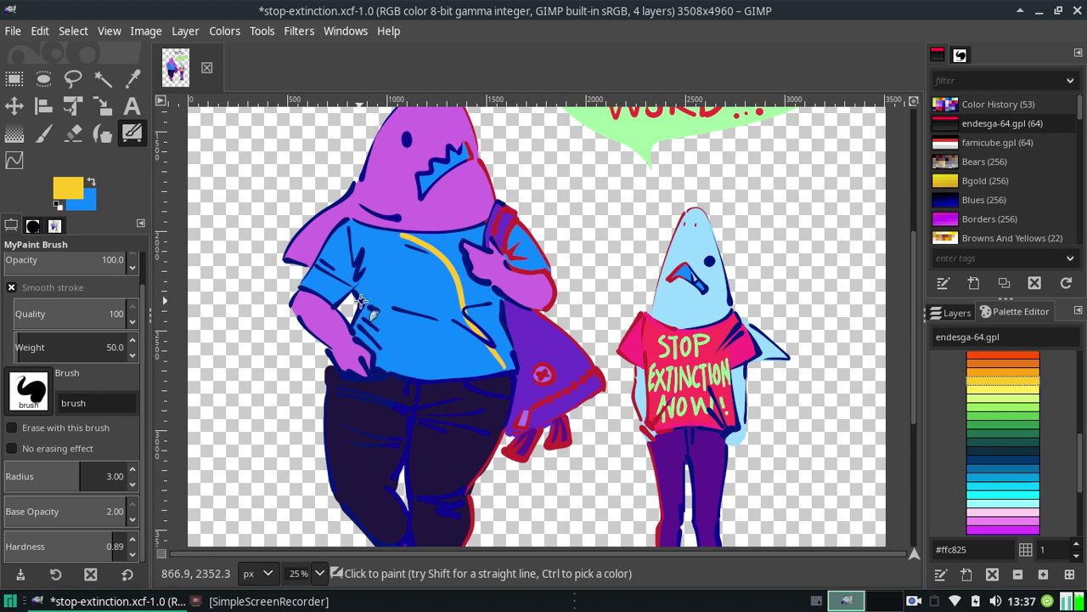
drag(376, 320, 466, 379)
key(ctrl+z)
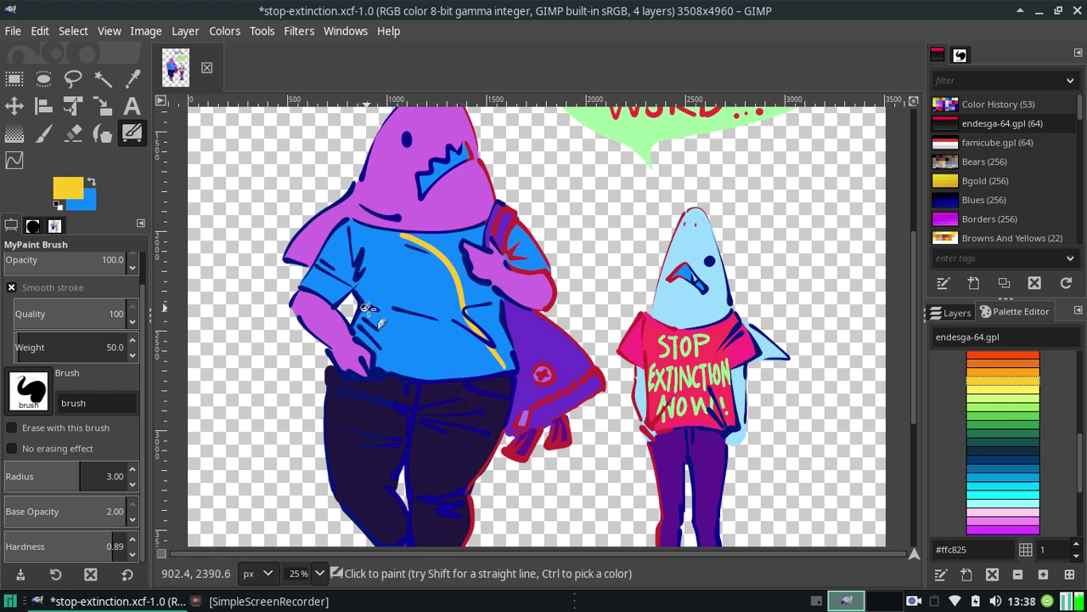
Paint the final yellow stripe diagonally down the shirt and extend it up toward the collar
drag(374, 315, 429, 380)
key(ctrl+z)
drag(367, 308, 459, 388)
key(ctrl+z)
drag(367, 308, 429, 382)
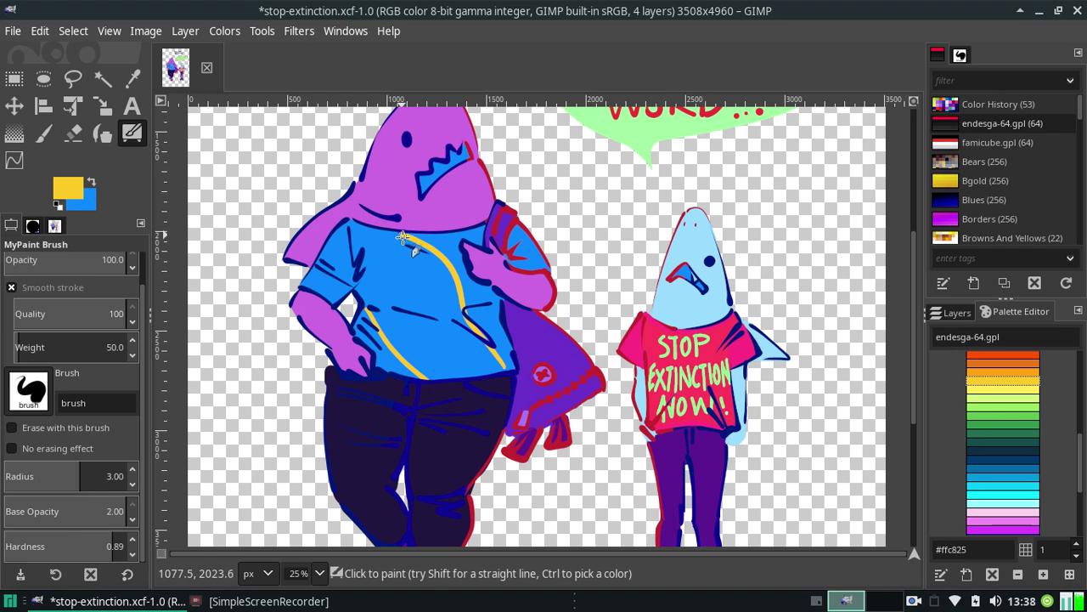
drag(401, 235, 414, 247)
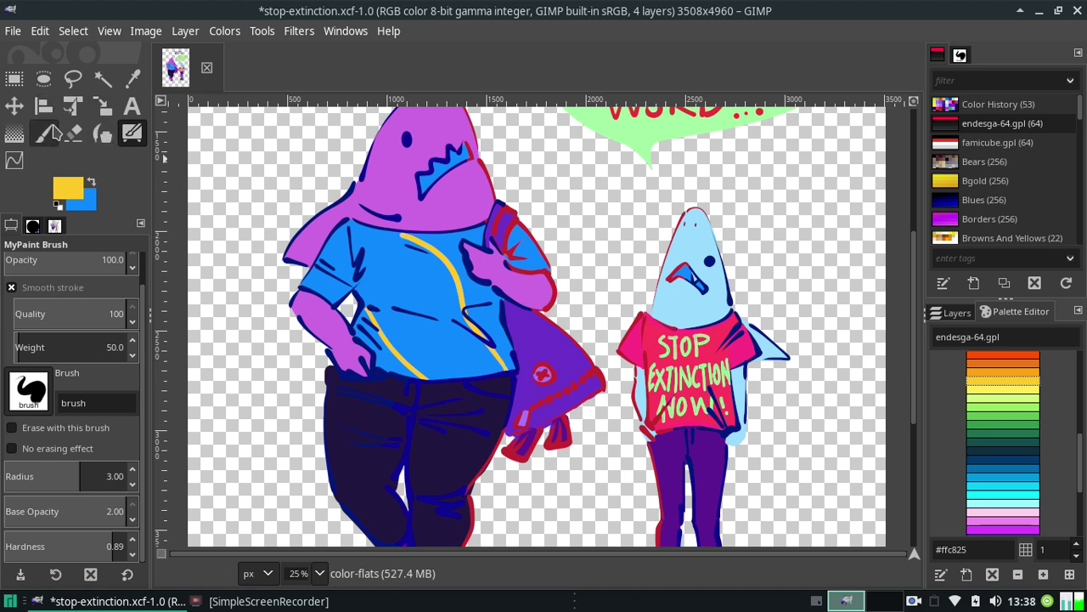
click(102, 79)
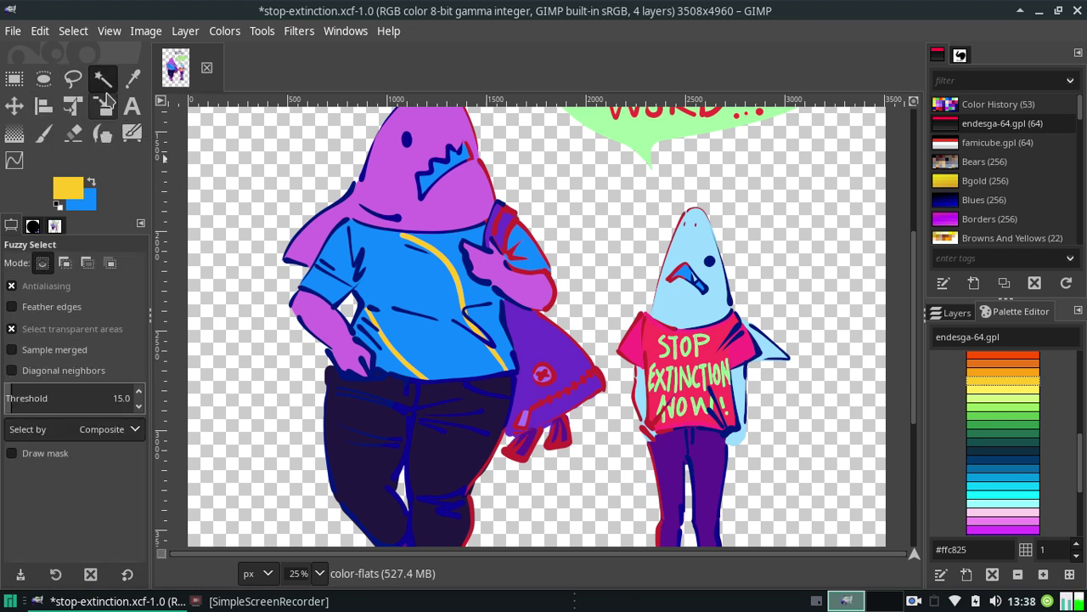
click(435, 315)
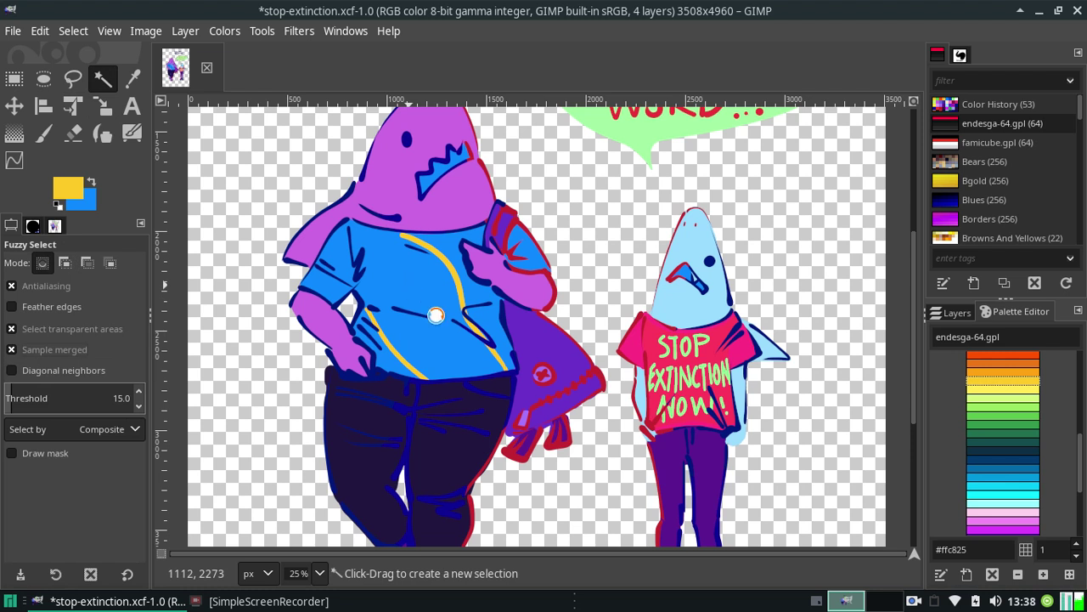
click(434, 318)
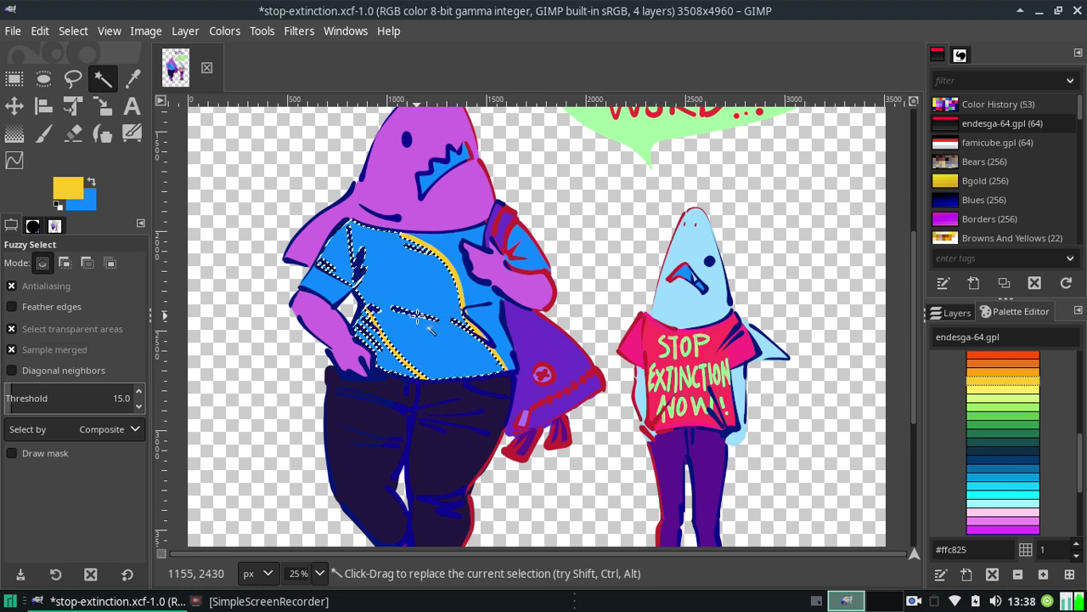
click(44, 133)
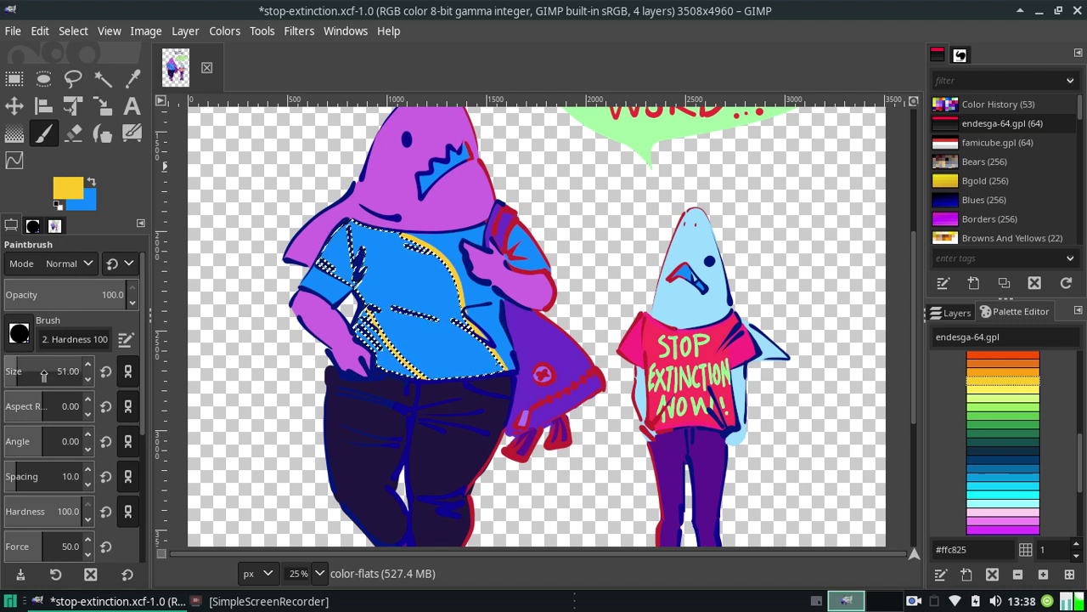
drag(44, 374, 64, 375)
drag(421, 310, 442, 364)
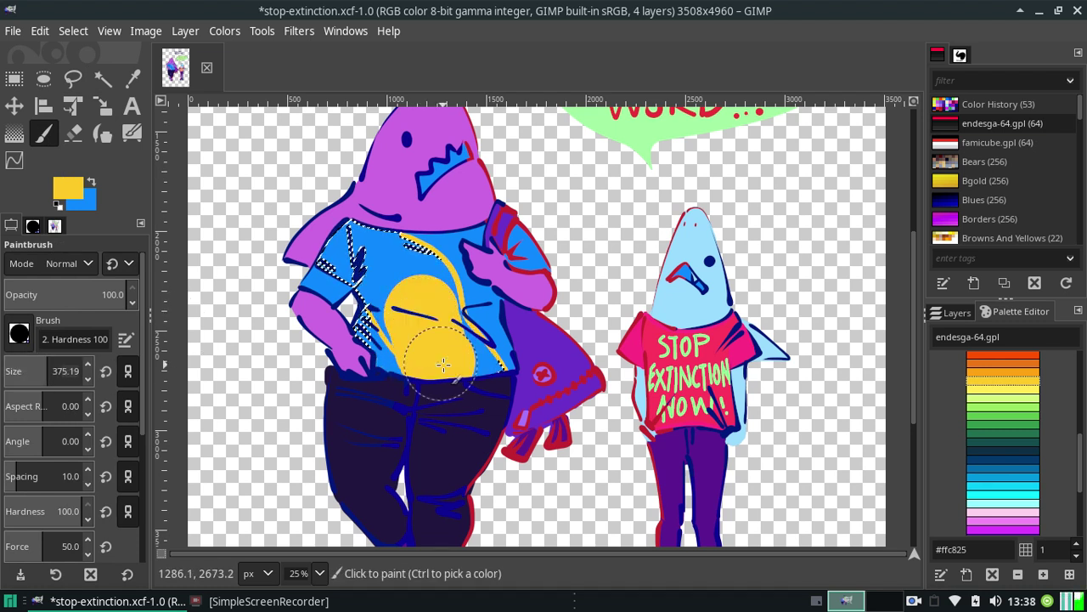
key(ctrl+z)
key(ctrl+z)
key(ctrl+z)
key(ctrl+z)
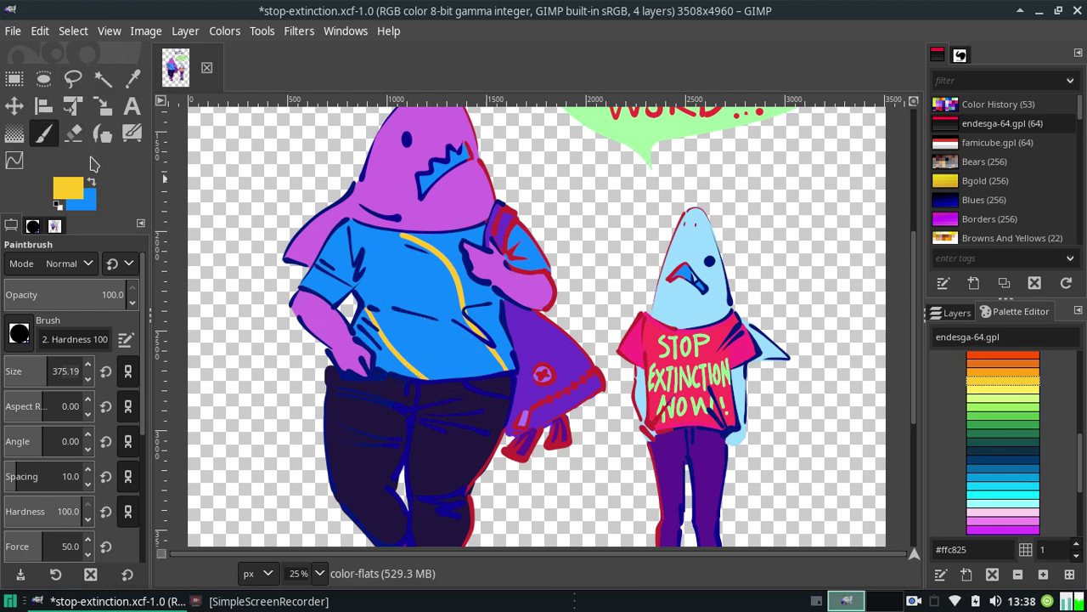
Return the brush size to 51 and paint a yellow stripe up the shirt's left side by the collar
click(97, 369)
text(51)
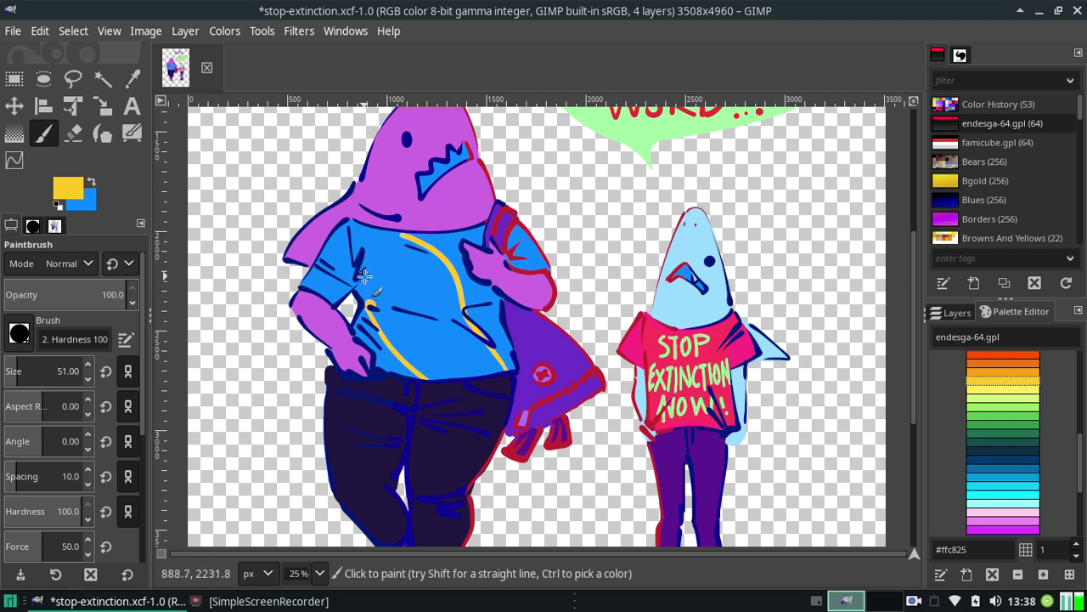
drag(363, 282, 359, 235)
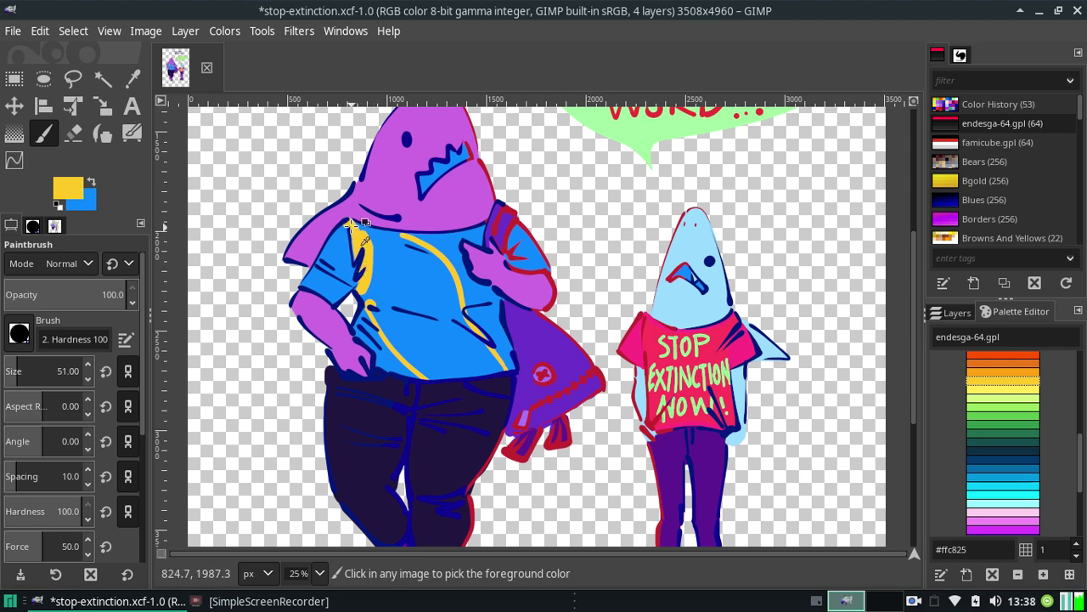
mouse_move(360, 251)
mouse_down()
mouse_move(349, 222)
mouse_move(359, 249)
mouse_up()
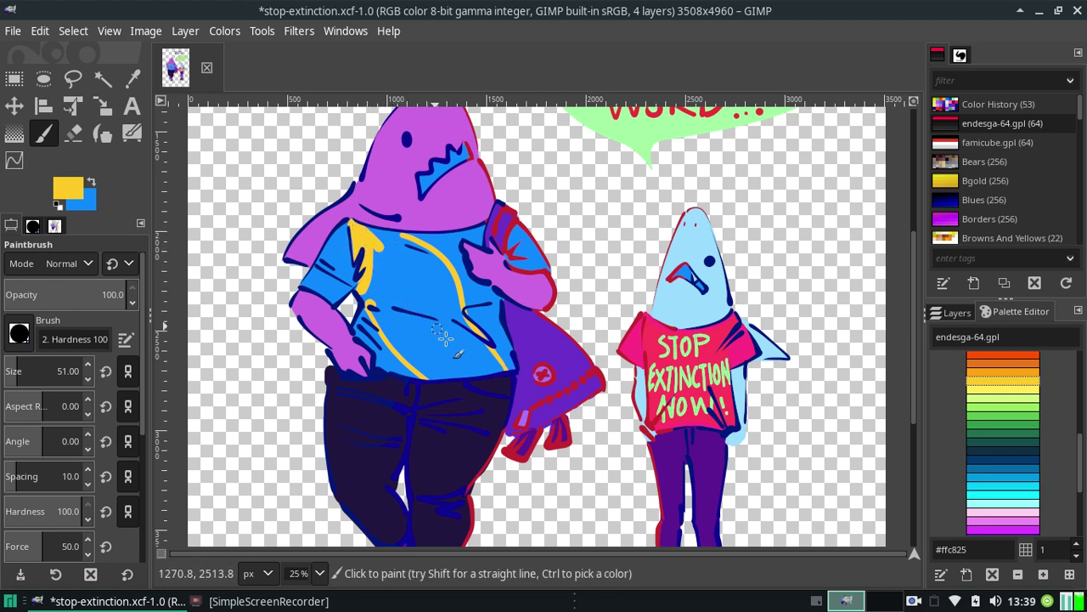
click(103, 81)
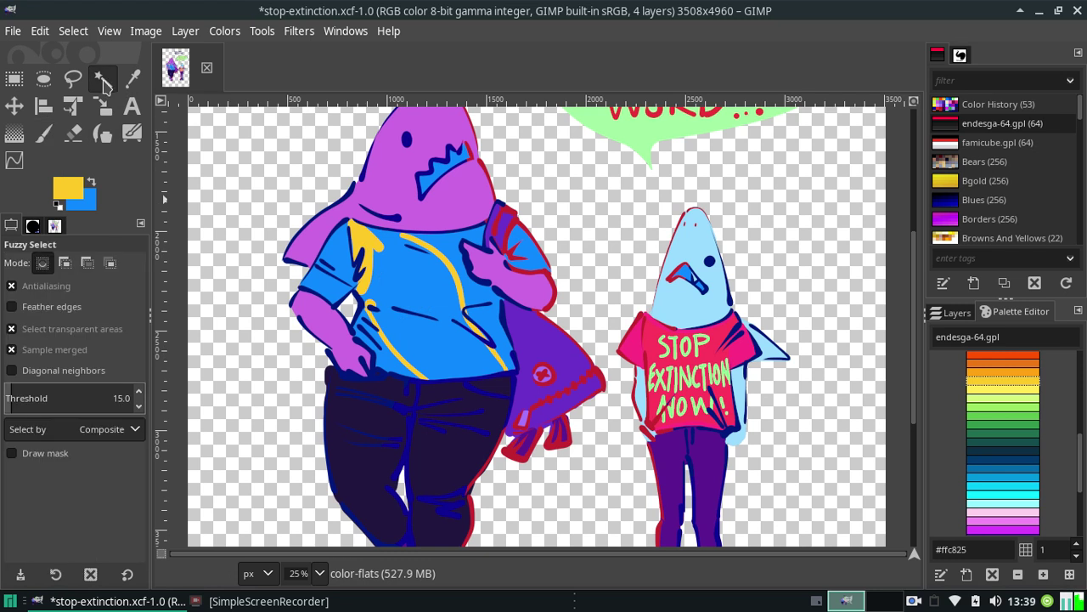
Fill the blue shirt panel between the stripes solid yellow, growing the selection 2 px first
click(428, 343)
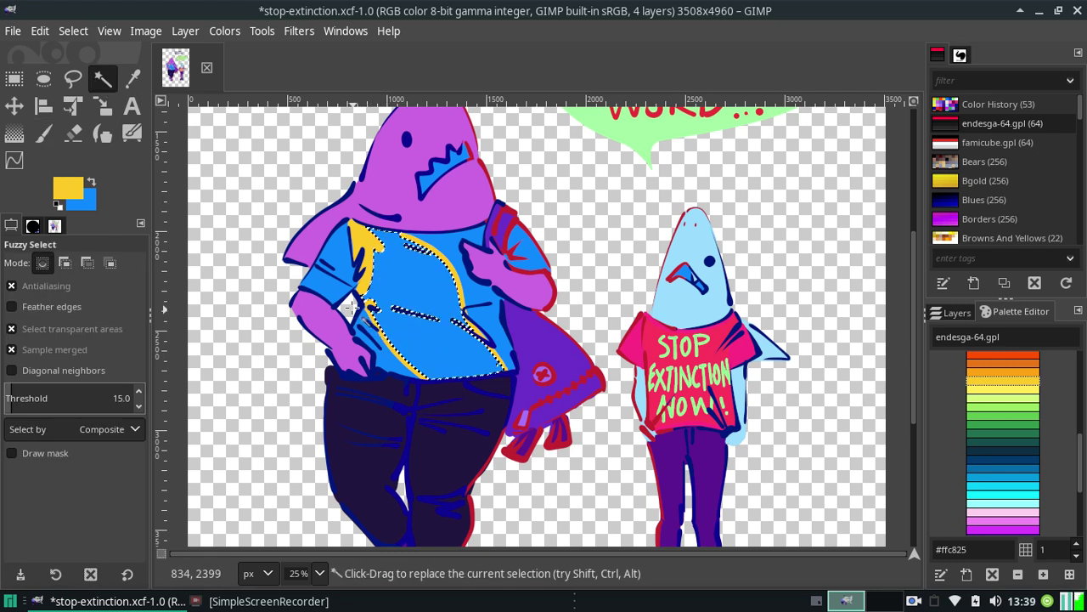
click(40, 31)
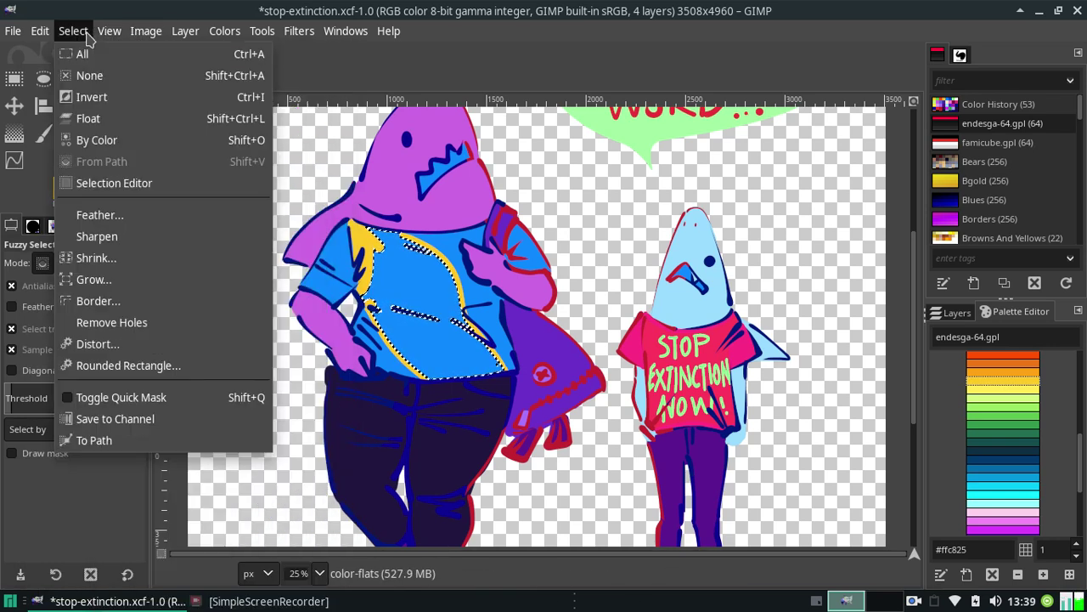
click(105, 278)
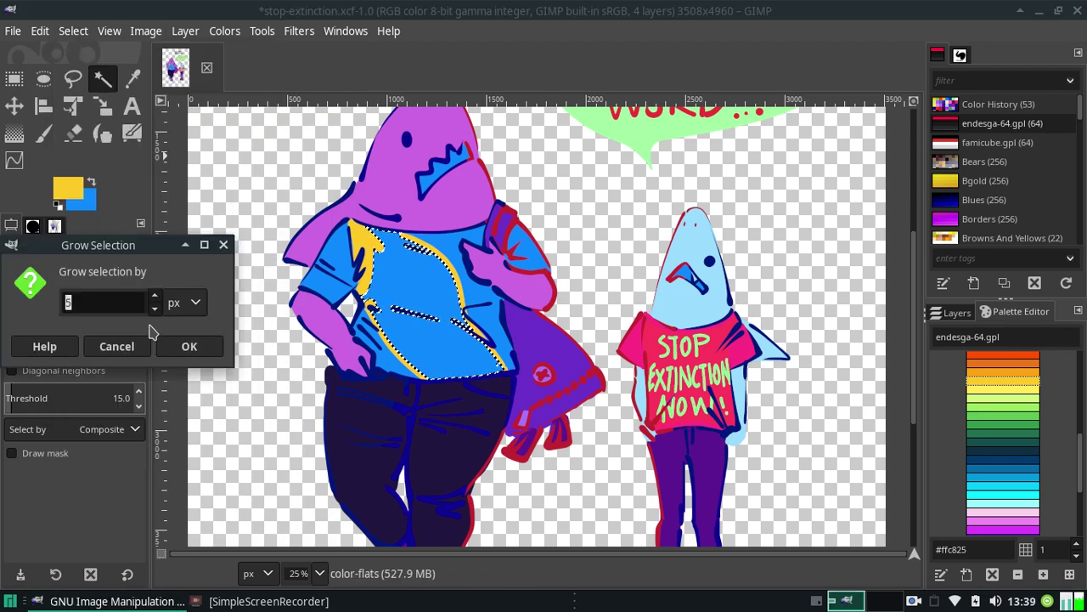
text(2)
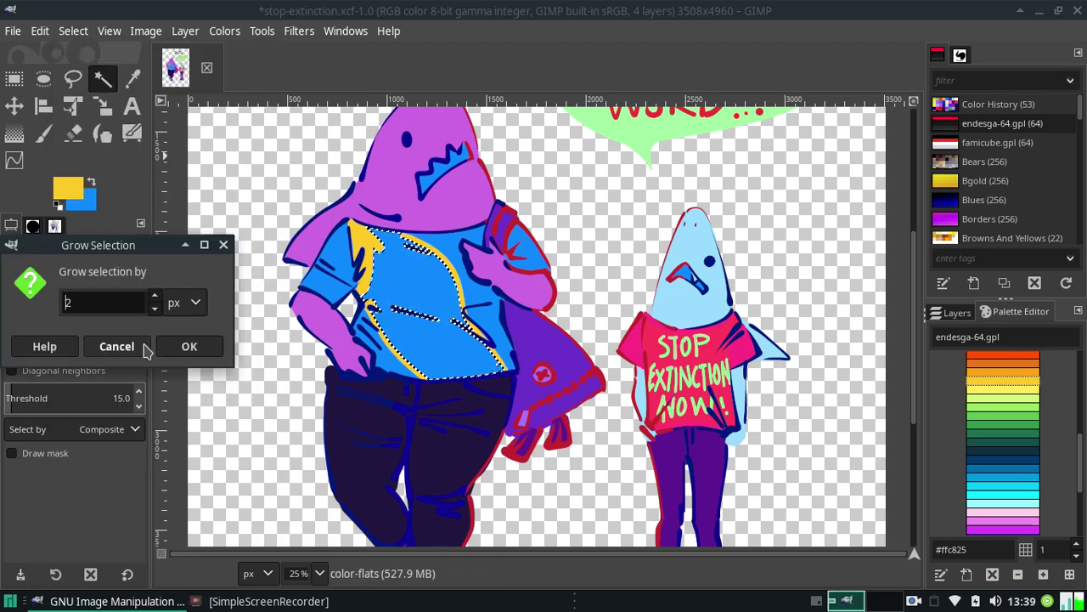
click(189, 346)
click(40, 30)
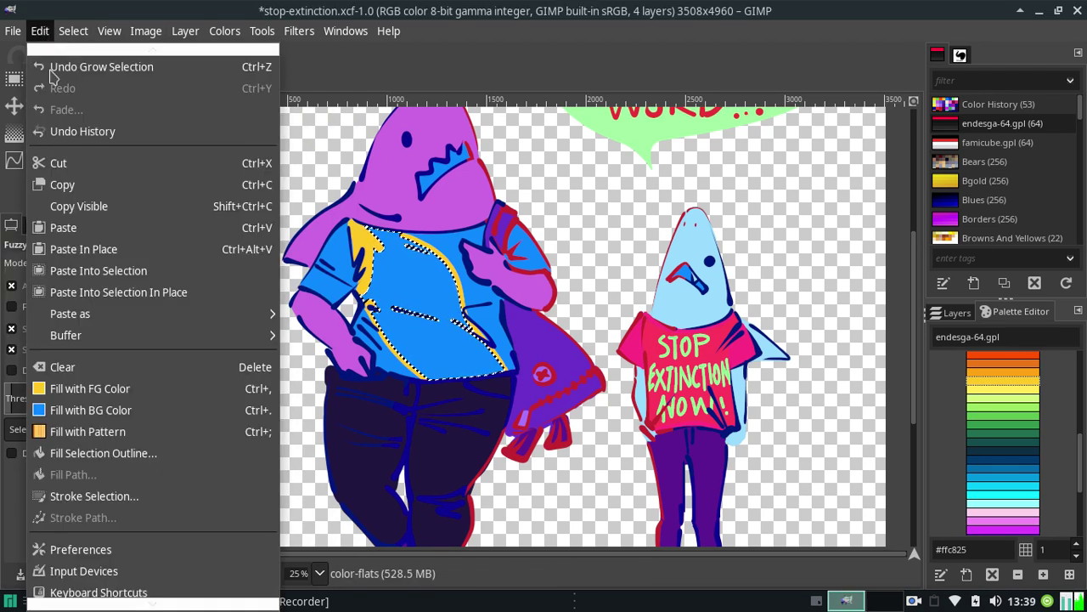
click(77, 386)
key(ctrl)
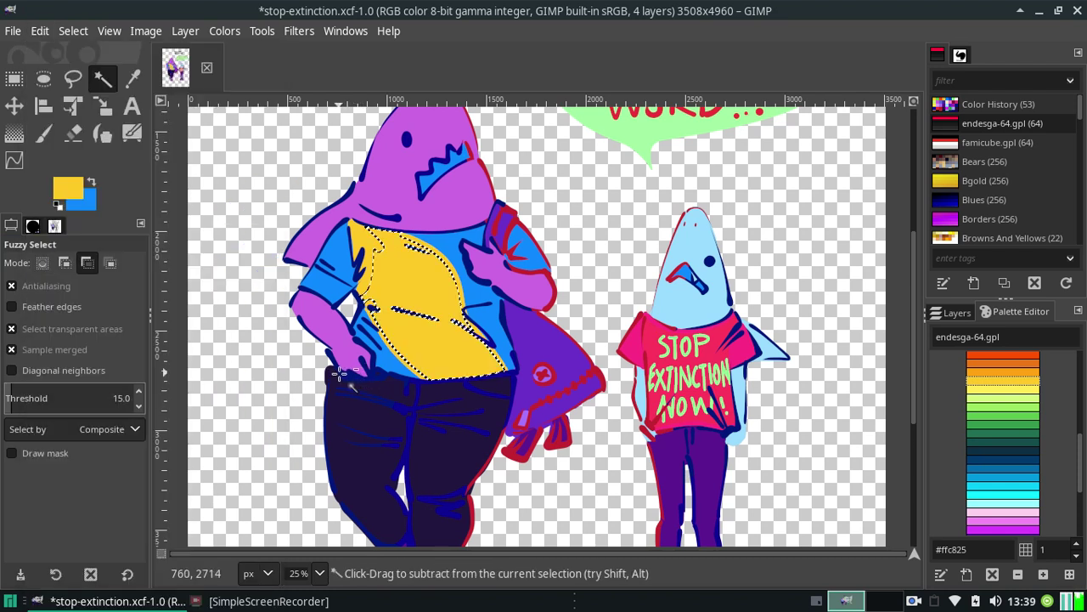
key(ctrl+shift+a)
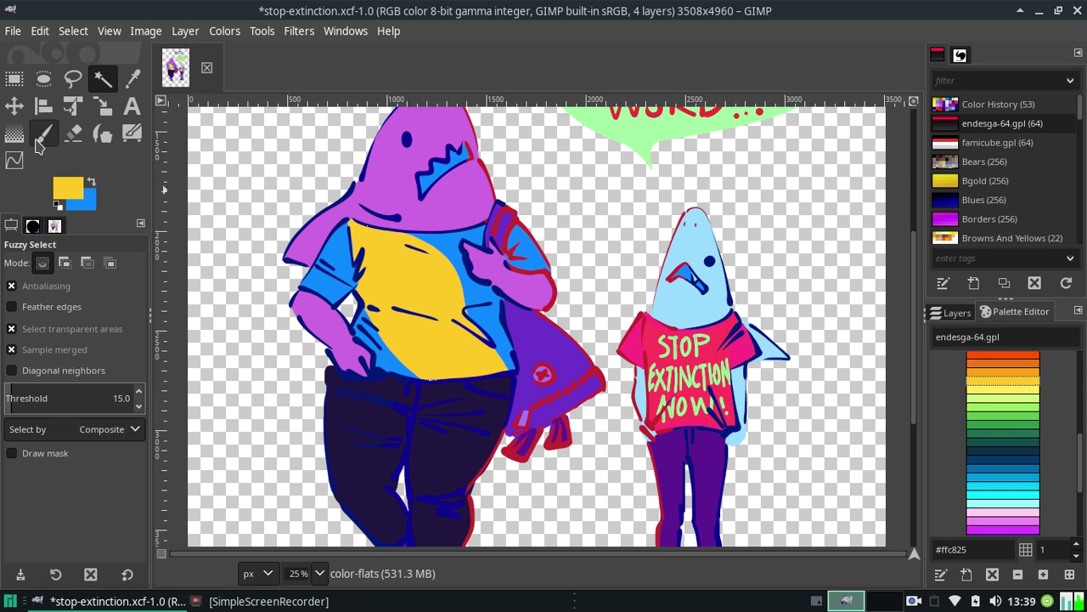
Touch up gaps along the shirt's lower edge with yellow paint
click(40, 132)
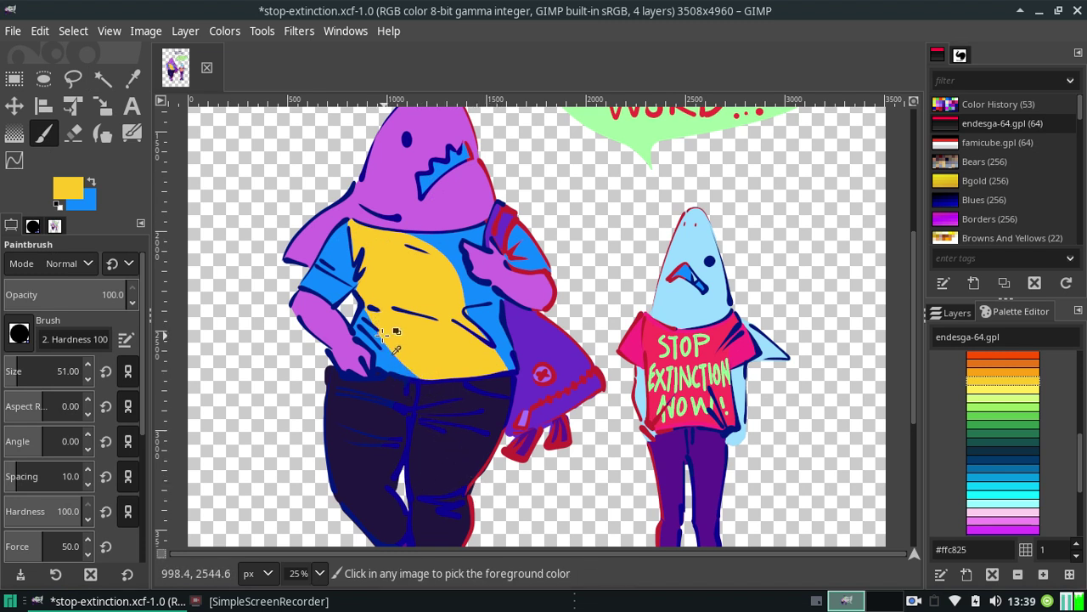
drag(378, 331, 388, 347)
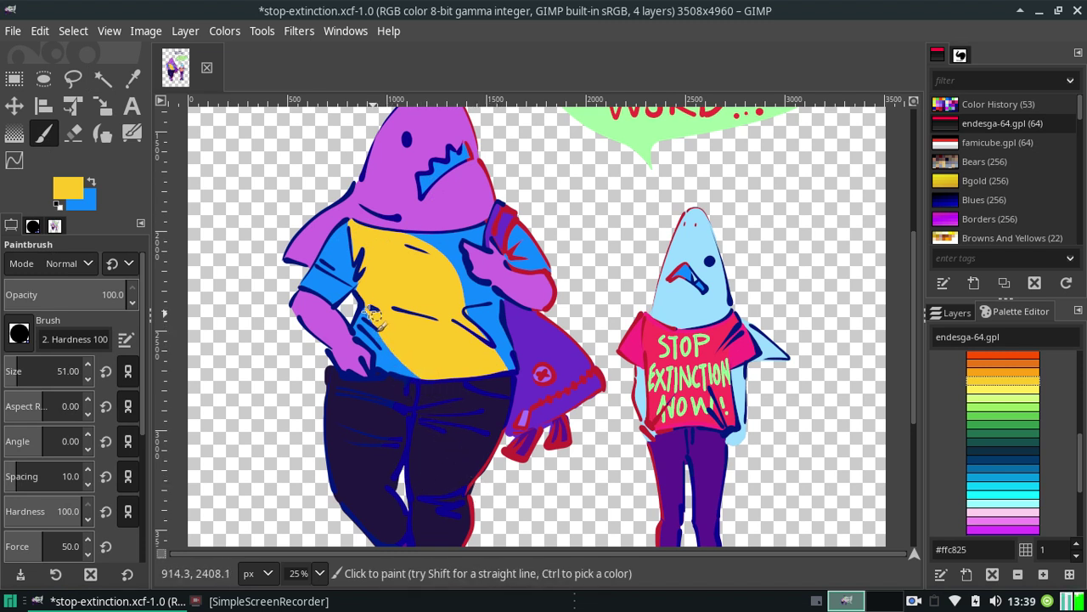
click(424, 384)
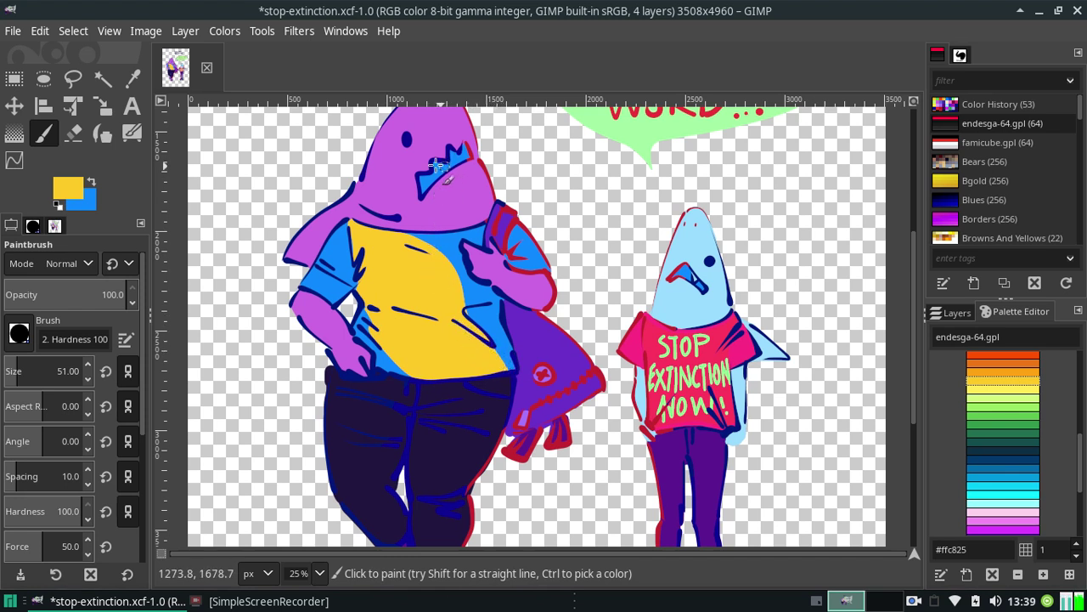
key(shift+e)
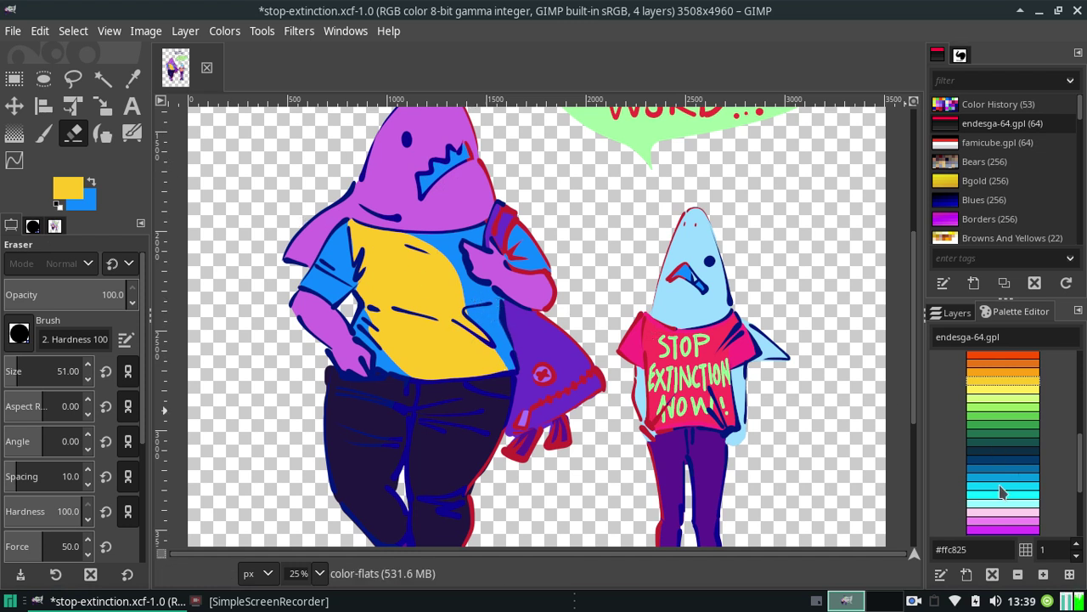
Sample the bright blue from the shirt as the paint colour and dab it on
click(1002, 467)
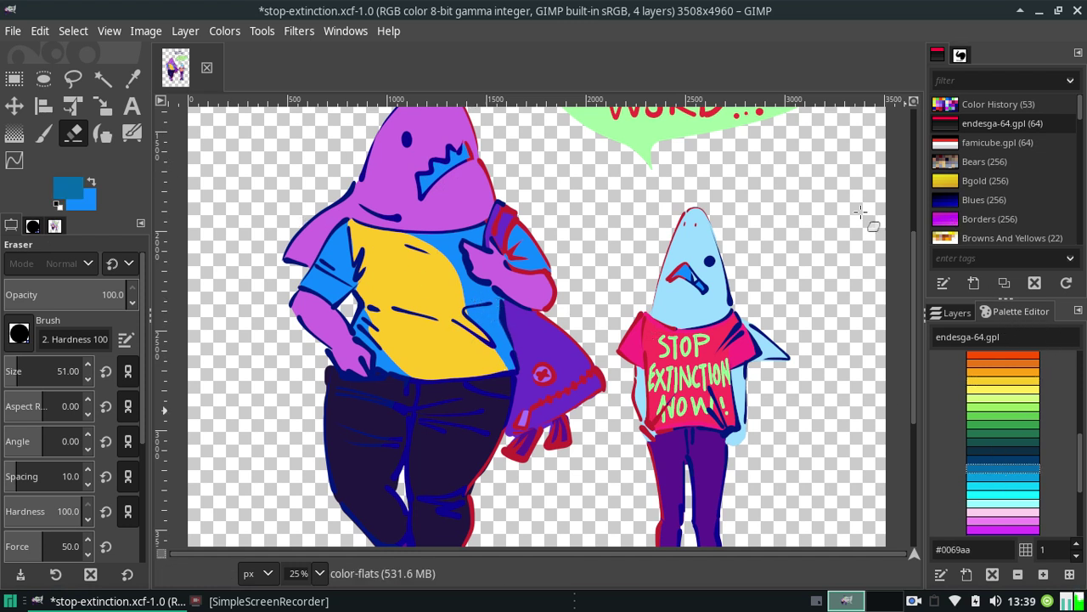
click(133, 78)
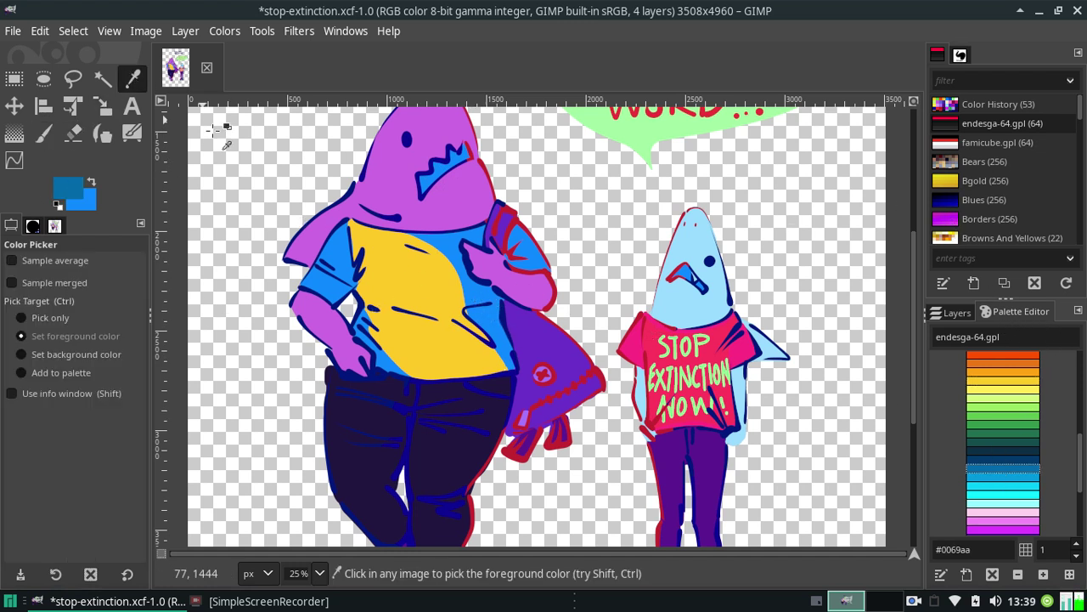
click(463, 242)
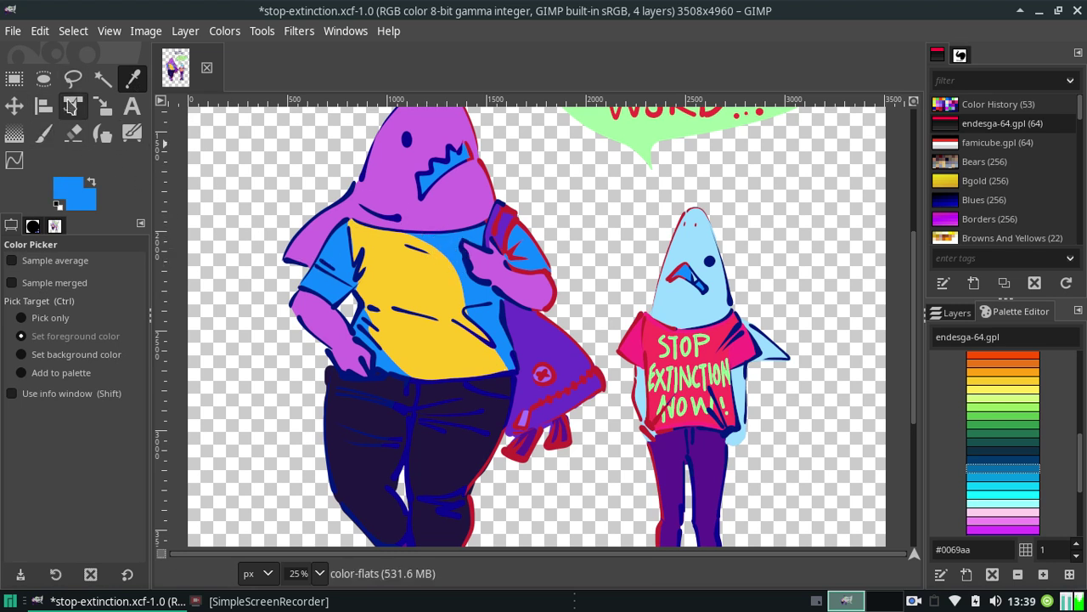
click(44, 132)
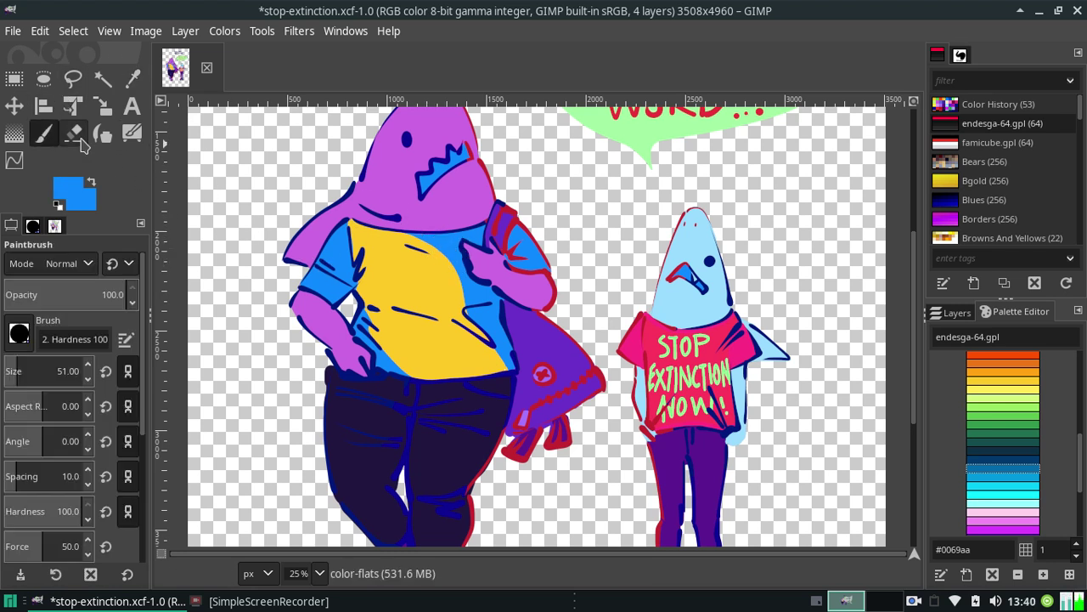
click(474, 311)
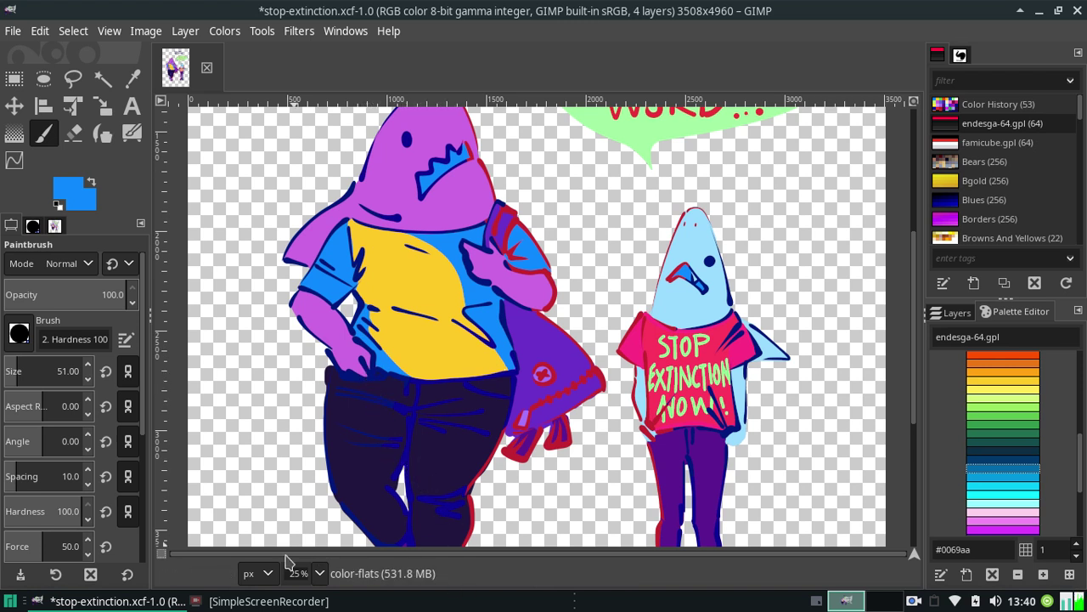
Zoom to 9.09% and back to 25%, then sample the shirt's yellow as the paint colour
click(319, 574)
click(316, 551)
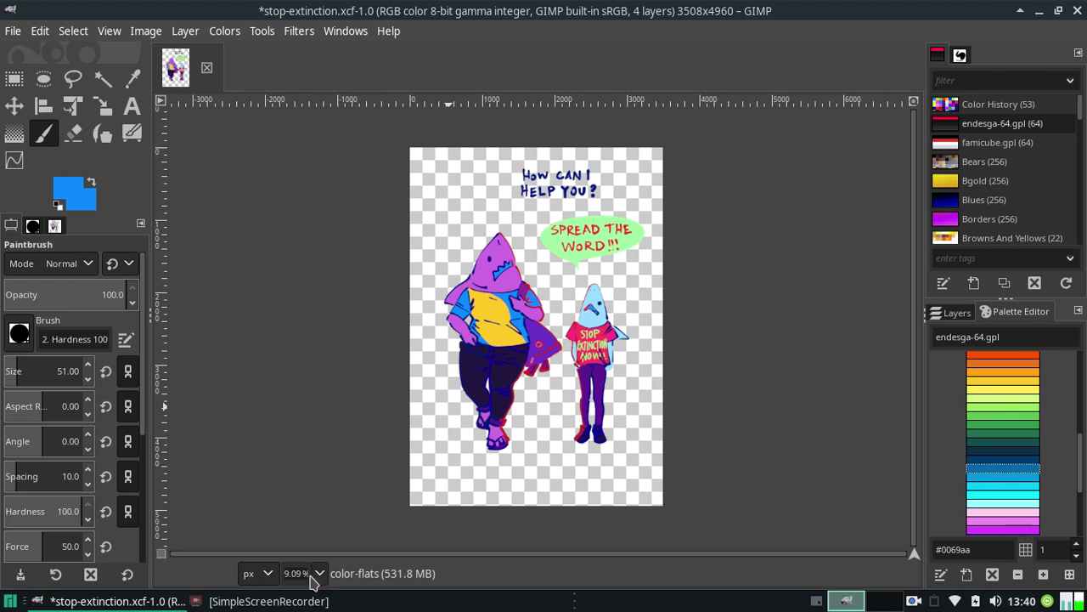
click(316, 576)
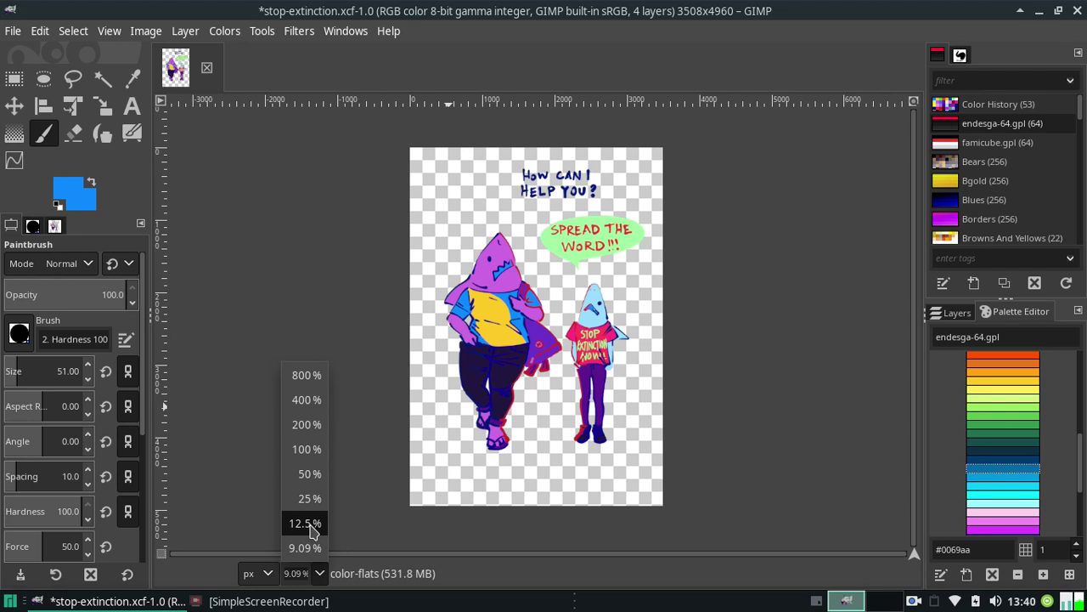
click(311, 498)
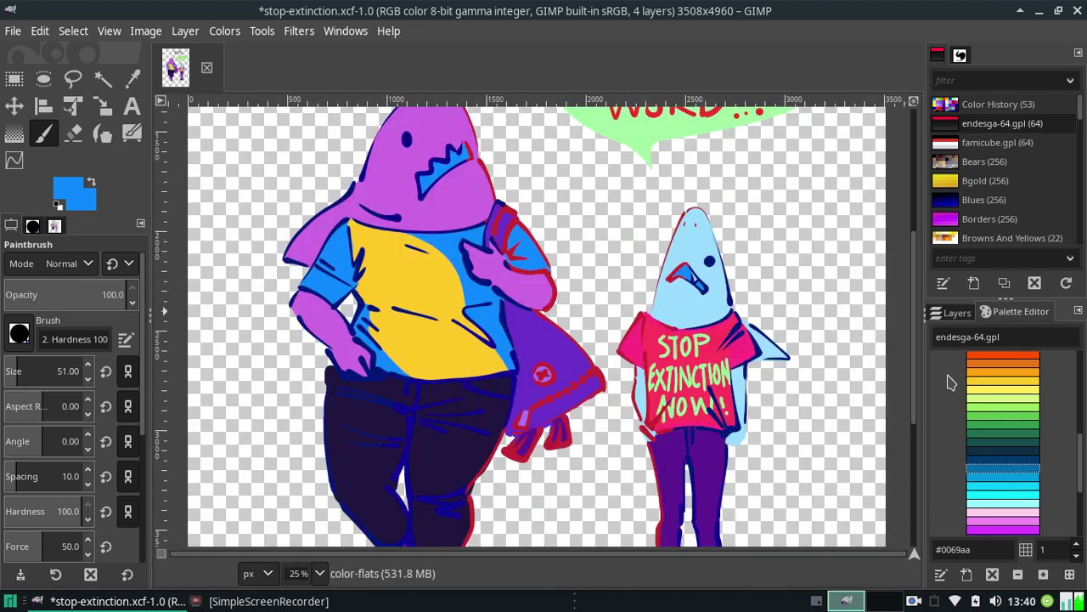
click(131, 78)
click(396, 255)
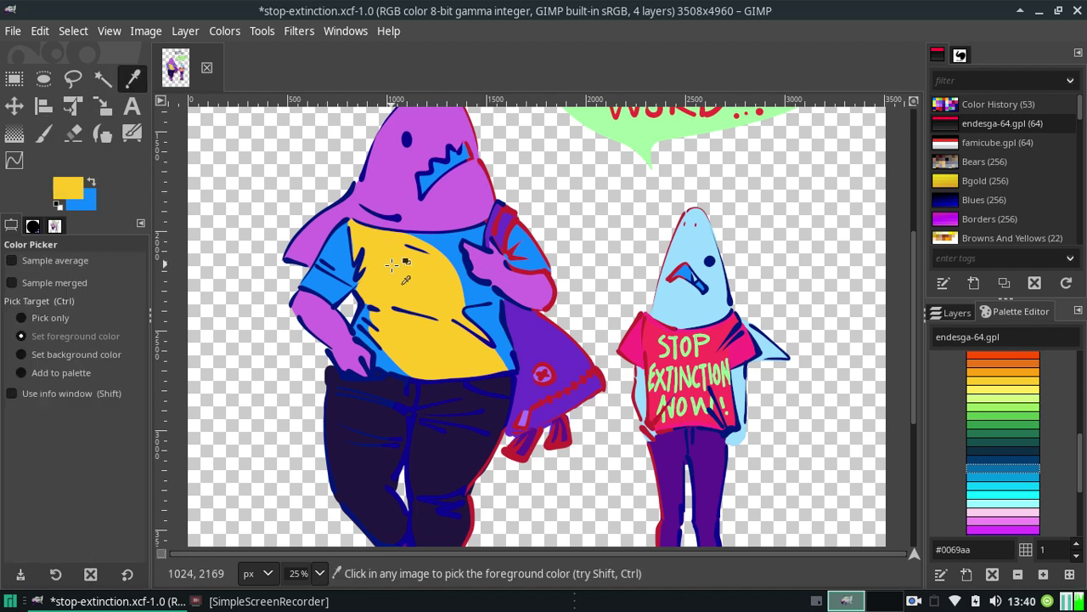
click(43, 133)
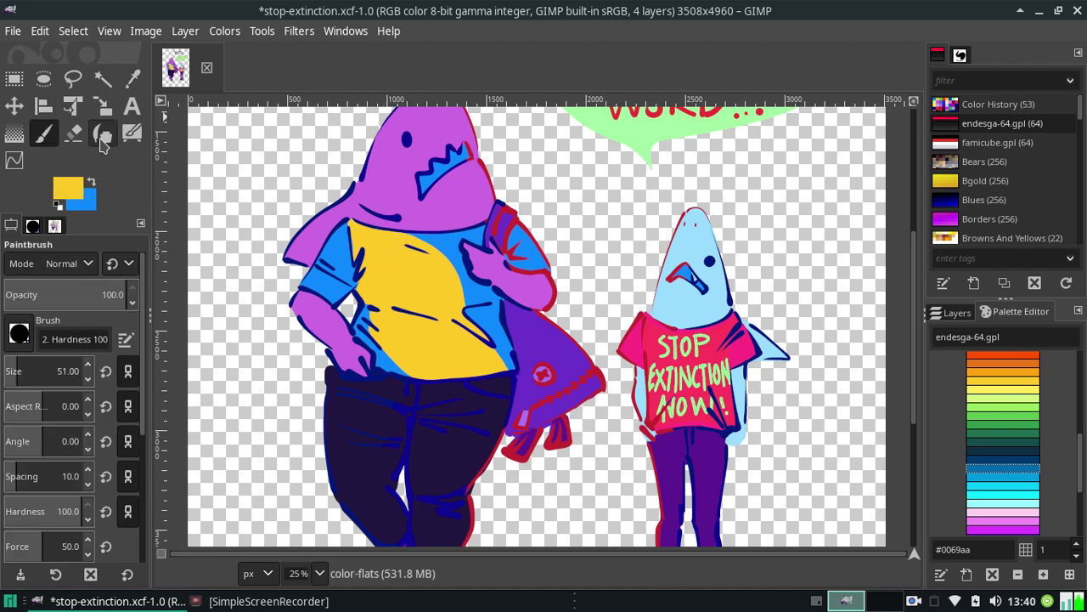
With the MyPaint Brush, settle on a single diagonal yellow stripe across the left sleeve
click(131, 135)
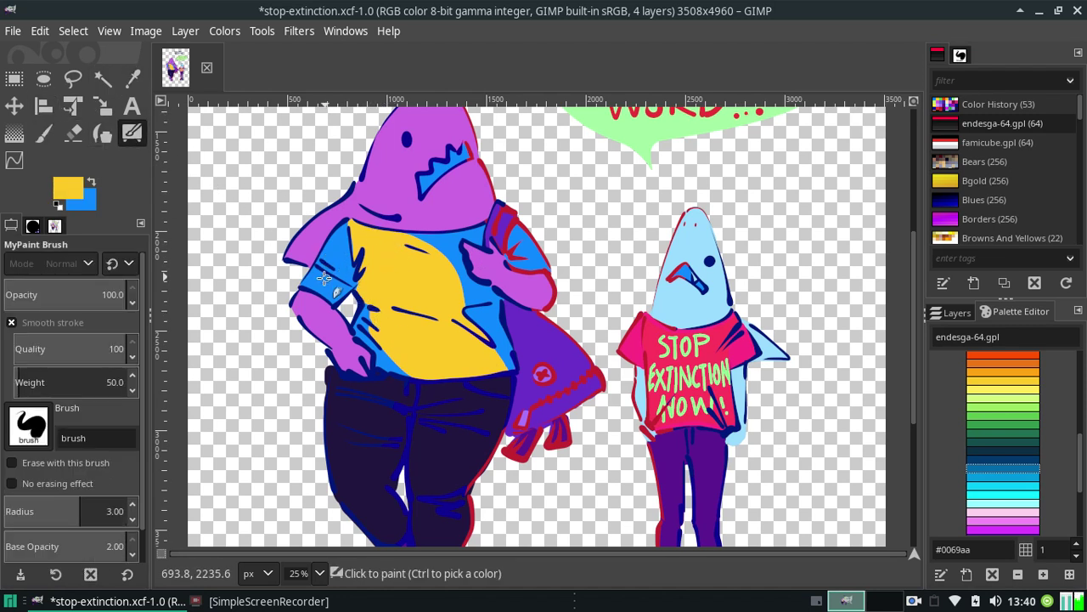
drag(320, 263, 343, 280)
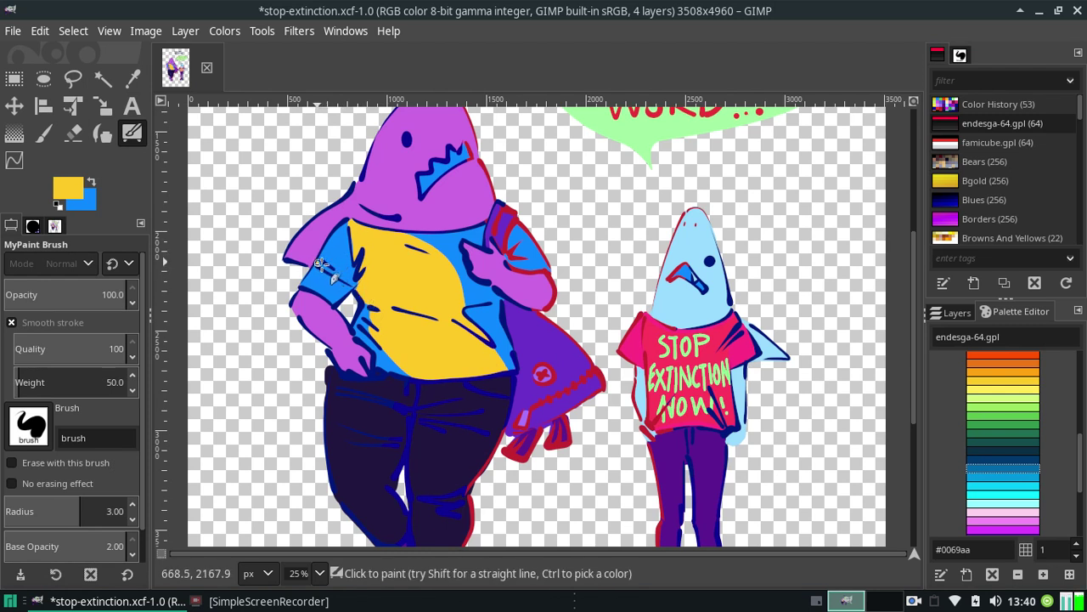
key(ctrl+z)
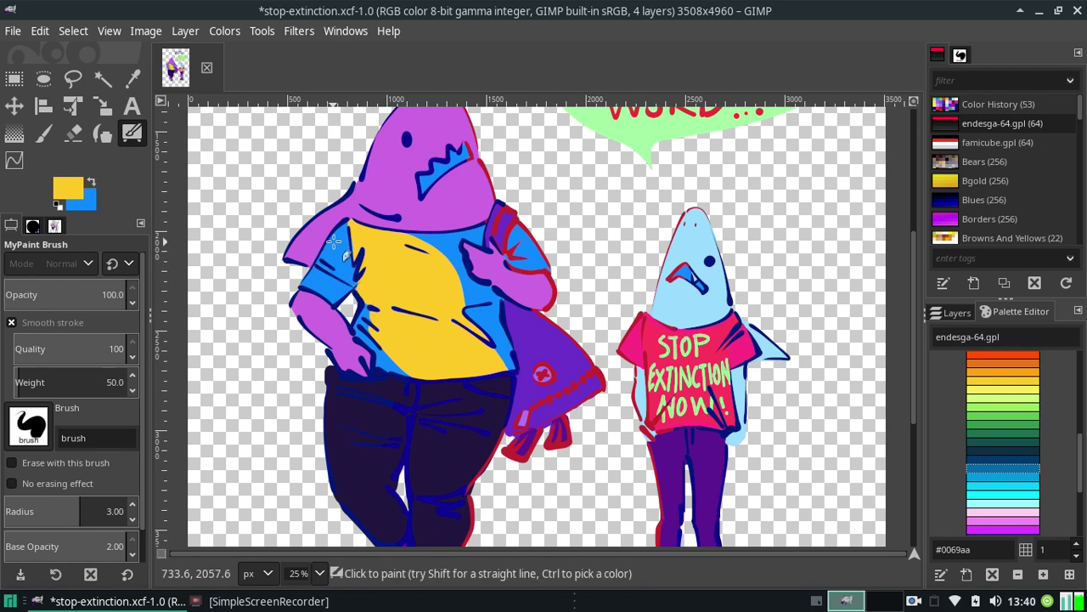
drag(333, 237, 358, 288)
key(ctrl+z)
drag(331, 236, 357, 285)
key(ctrl+z)
drag(329, 240, 357, 279)
key(ctrl+z)
drag(331, 236, 356, 286)
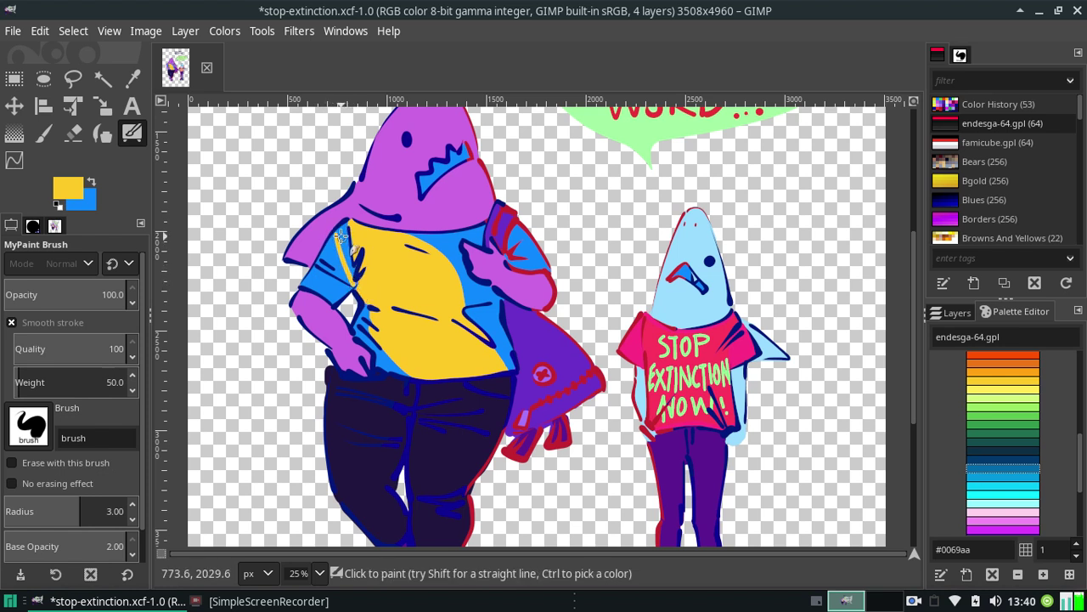
key(ctrl+z)
drag(332, 228, 356, 280)
drag(321, 240, 353, 287)
key(ctrl+z)
key(ctrl+z)
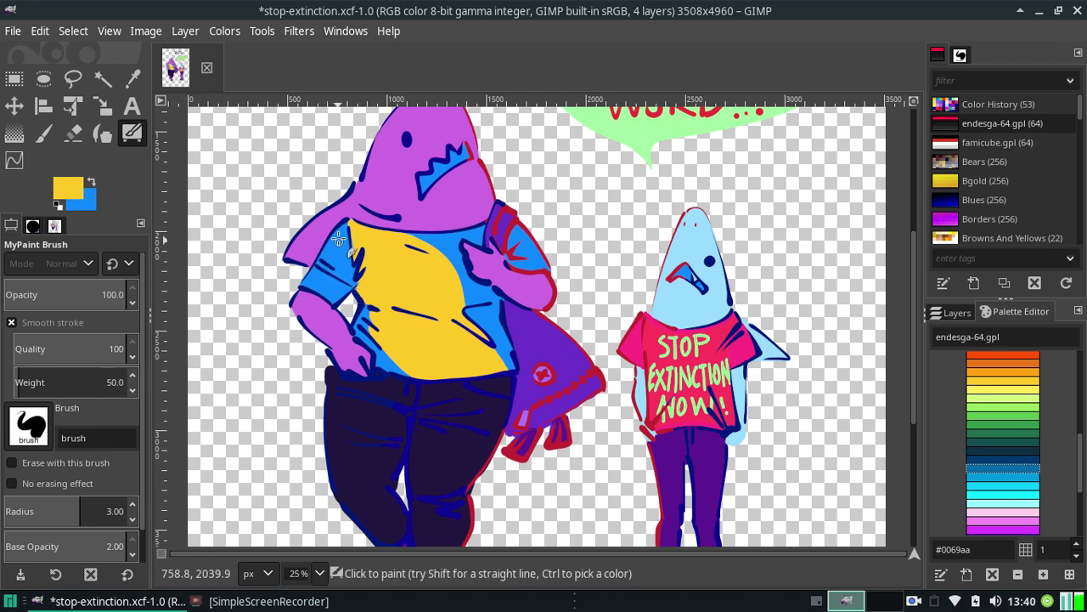
drag(331, 238, 357, 282)
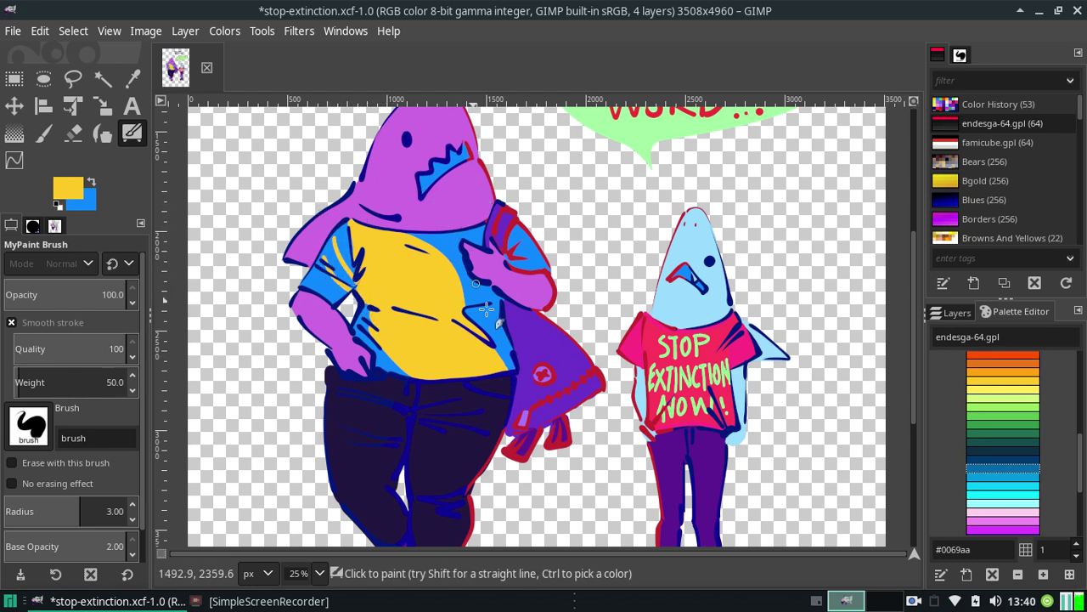
Add yellow diagonal stripes along the shirt's blue edge and the raised arm's sleeve
drag(457, 218, 468, 302)
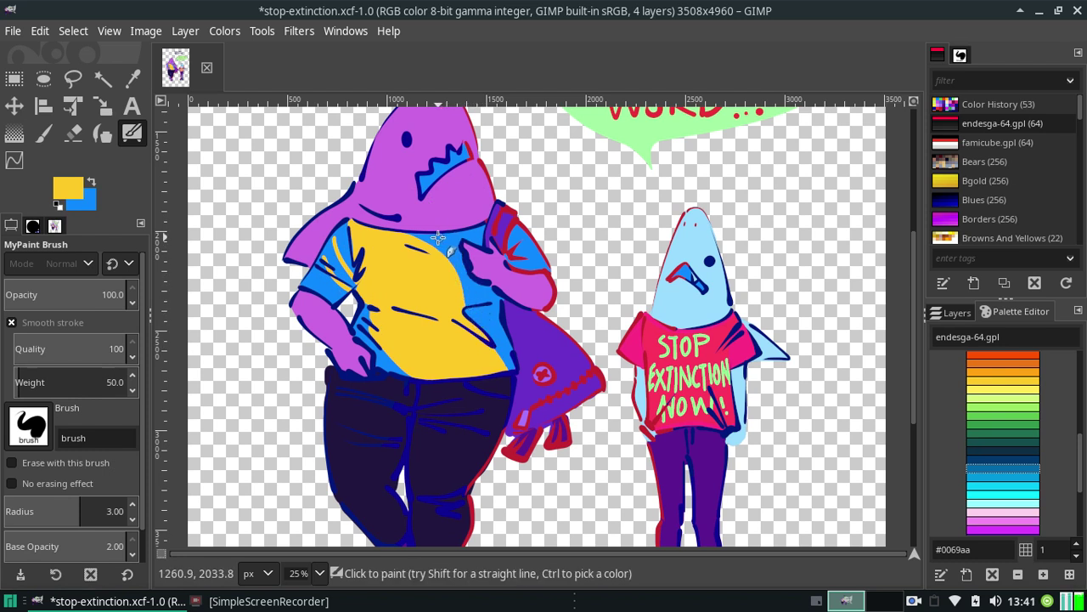
mouse_move(453, 216)
mouse_down()
mouse_move(472, 295)
mouse_move(521, 371)
mouse_up()
mouse_move(440, 235)
mouse_down()
mouse_move(474, 302)
mouse_move(448, 255)
mouse_move(520, 351)
mouse_up()
key(ctrl+z)
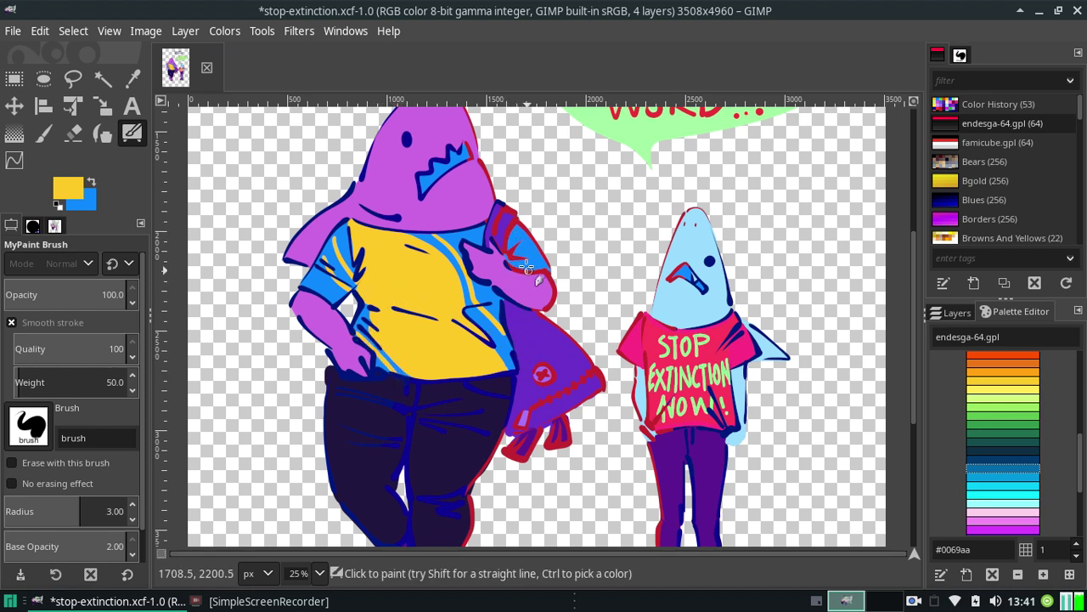
drag(510, 241, 544, 284)
mouse_move(513, 222)
mouse_down()
mouse_move(535, 271)
mouse_move(555, 284)
mouse_up()
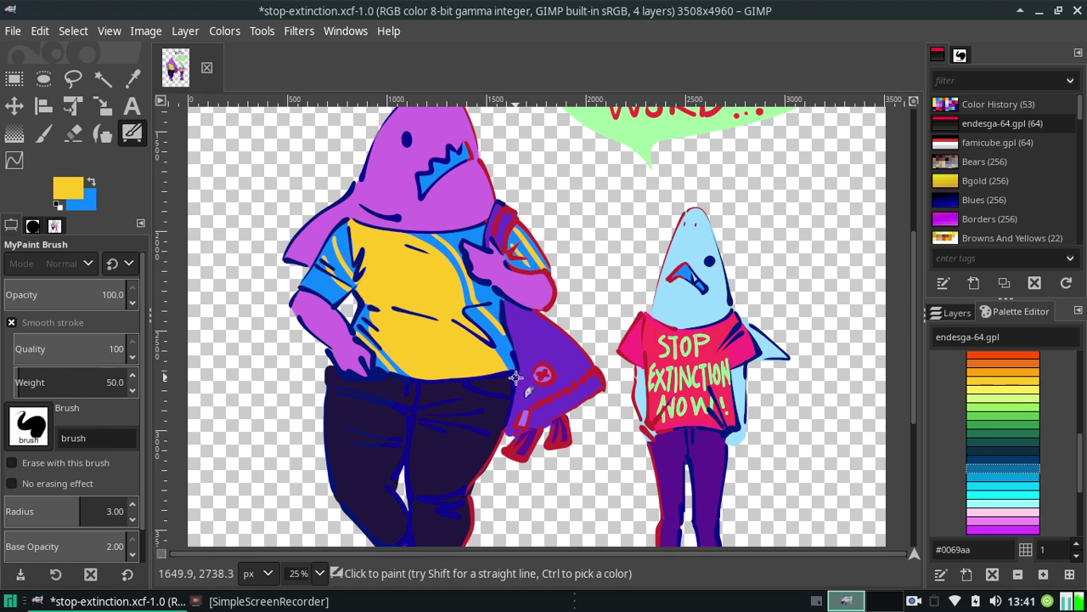
click(315, 573)
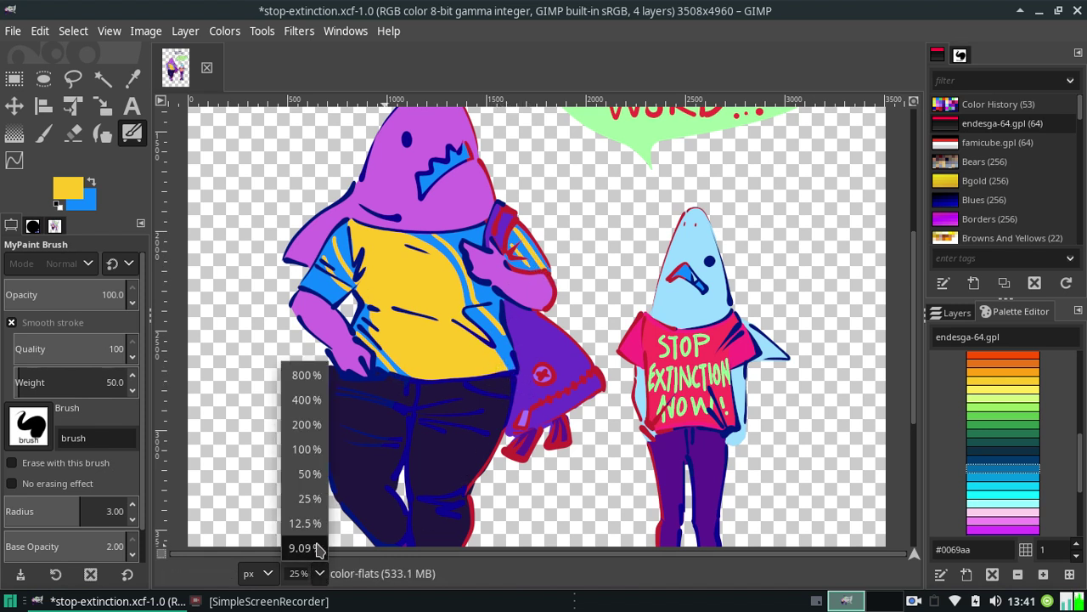
Zoom to 50%, then back out to view the whole image
click(314, 481)
click(316, 572)
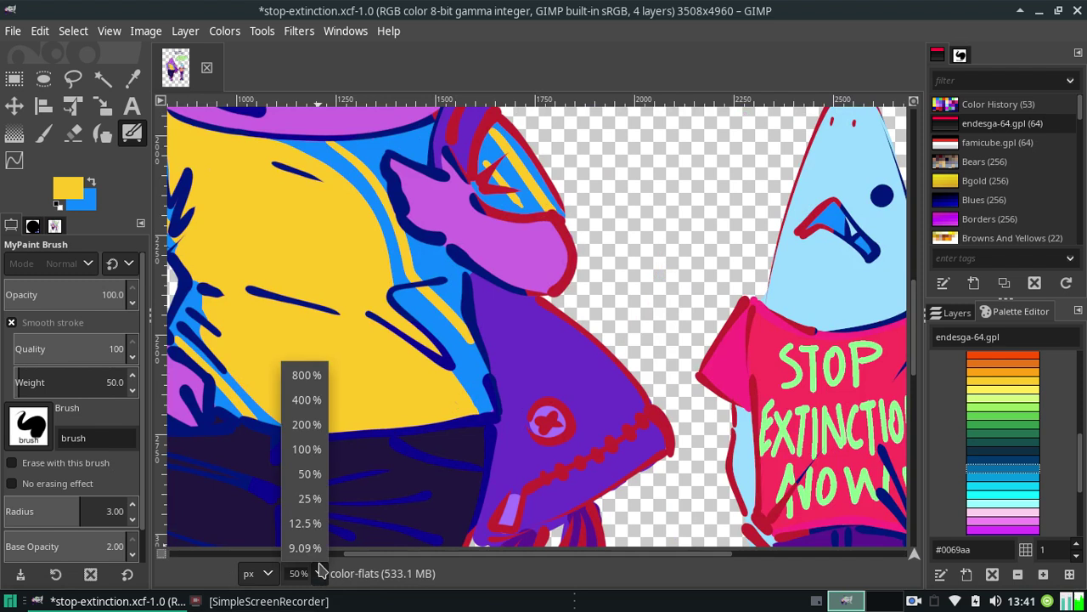
click(304, 548)
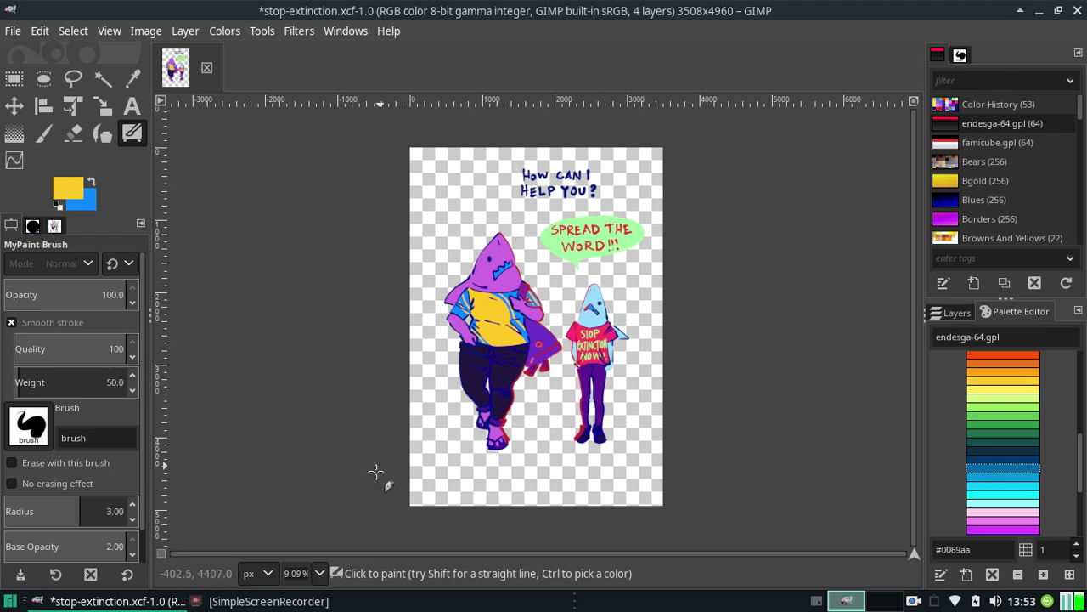
Inspect the drawing at 100%, zoom back to the lettering, and swap blue into the foreground
click(320, 573)
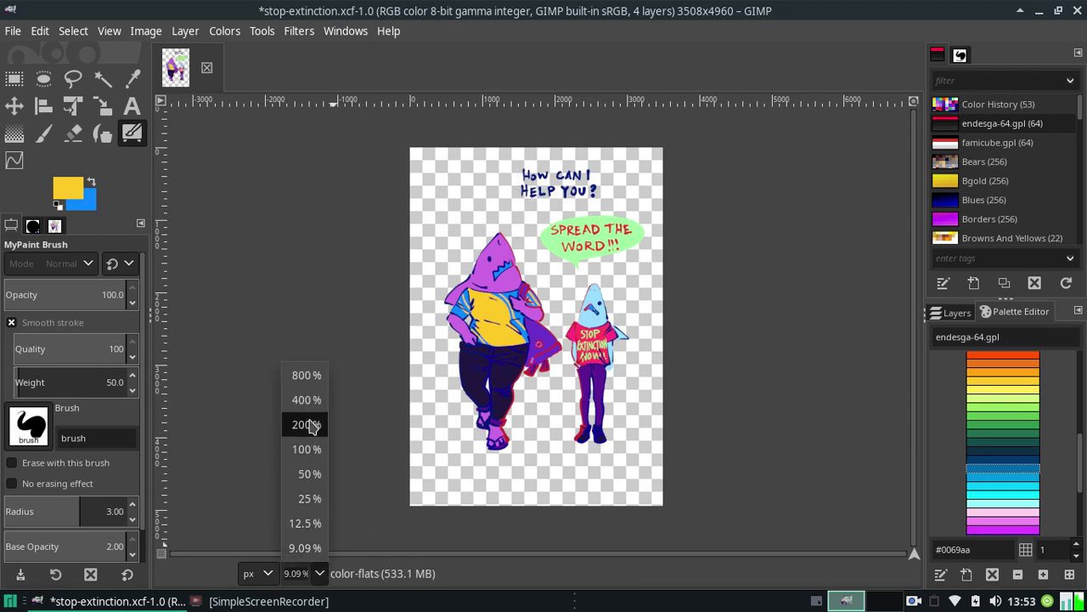
click(307, 449)
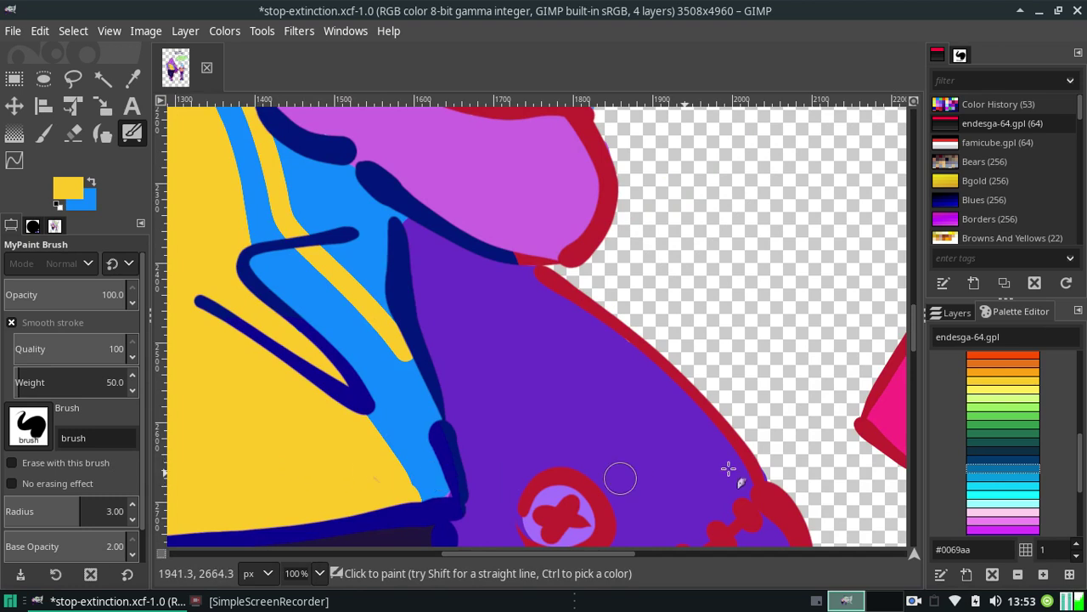
drag(913, 348, 888, 162)
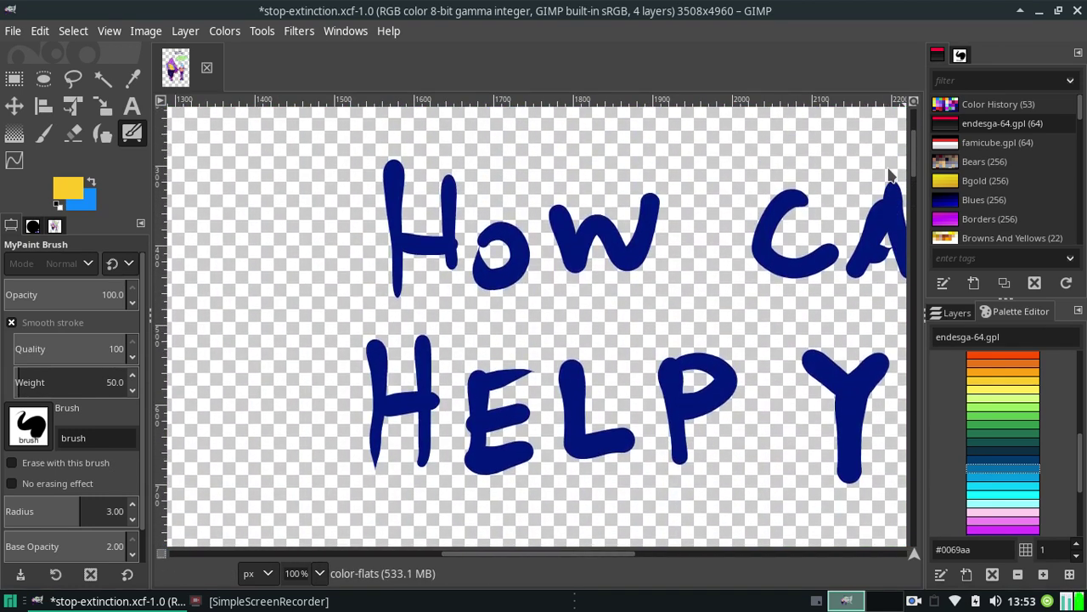
click(320, 572)
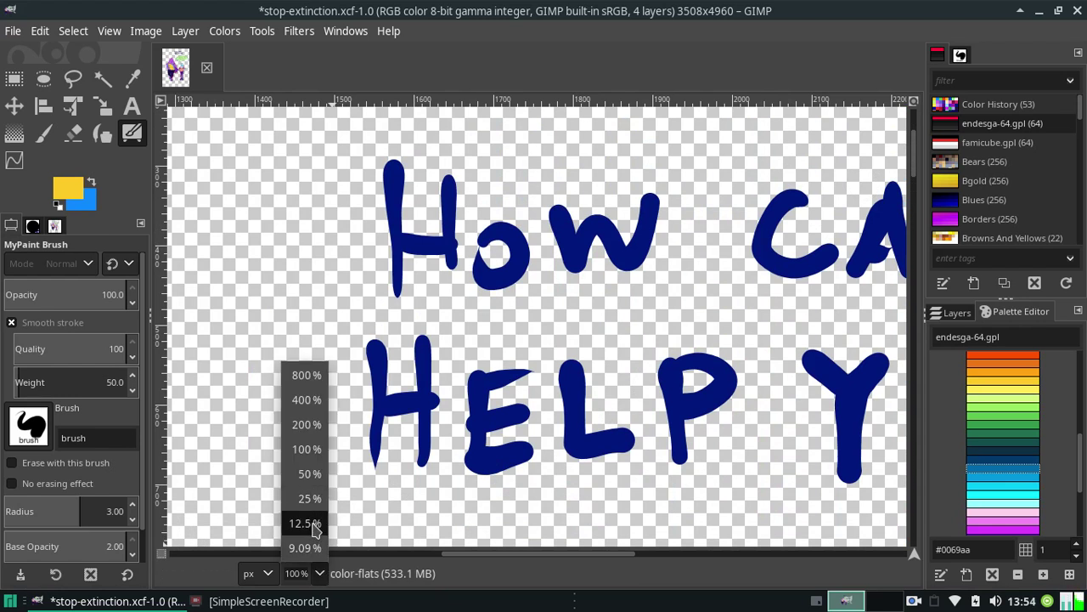
click(308, 497)
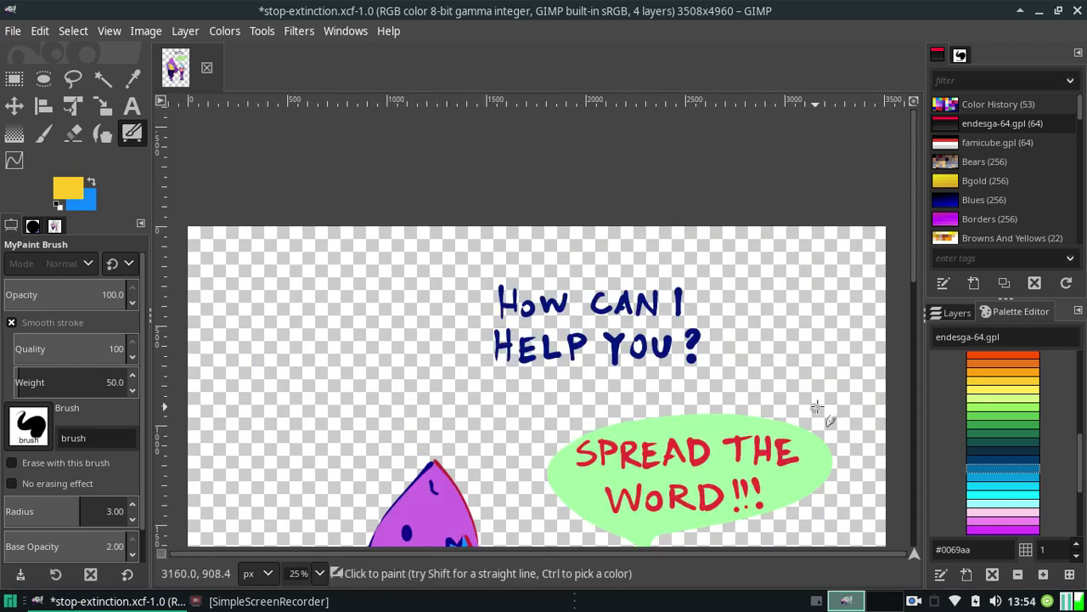
scroll(904, 299, down, 5)
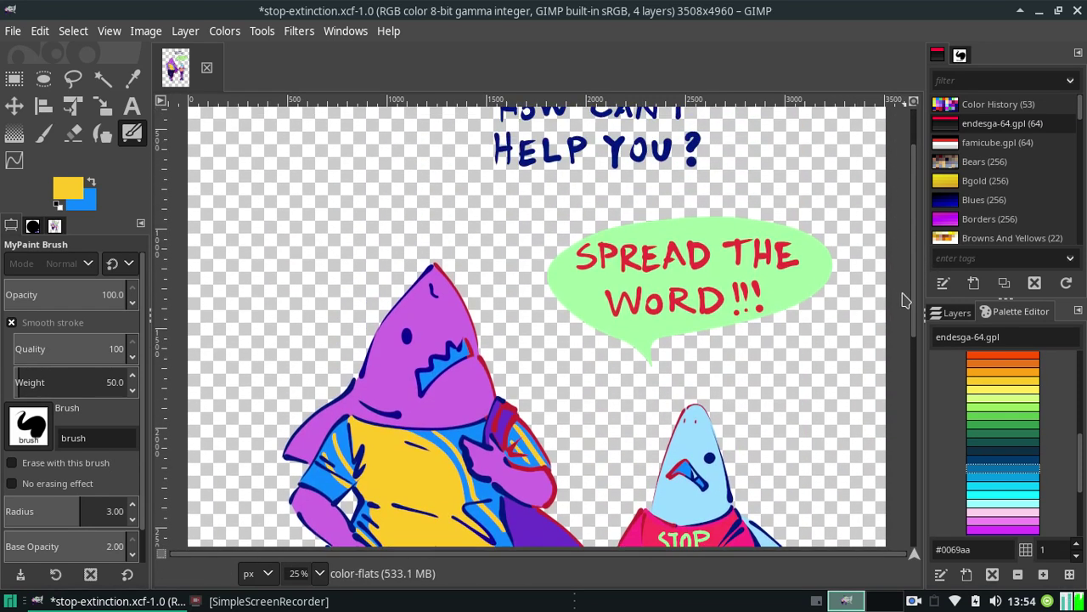
scroll(904, 299, up, 2)
scroll(891, 301, down, 2)
scroll(891, 301, up, 2)
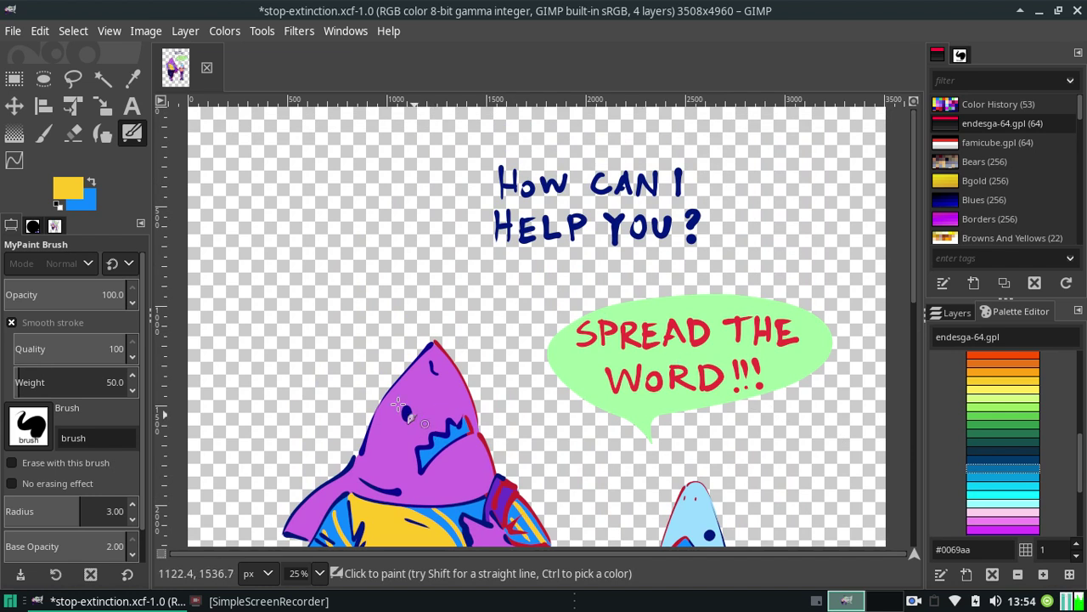
click(92, 184)
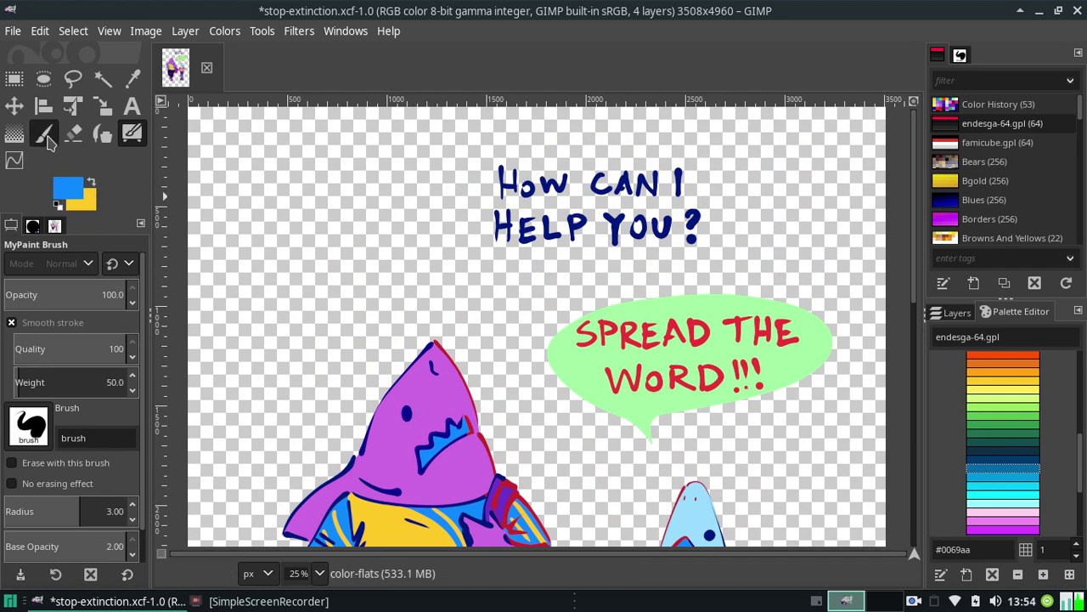
With the Paintbrush, draw a blue oval around 'HOW CAN I HELP YOU?', undoing failed attempts
click(44, 133)
click(953, 313)
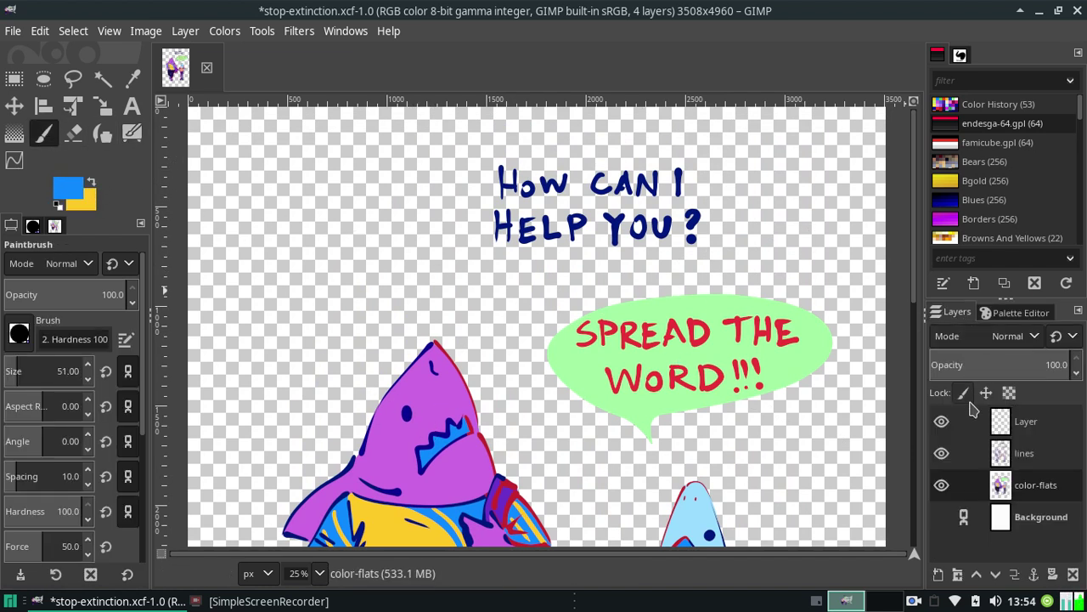
drag(474, 303, 546, 252)
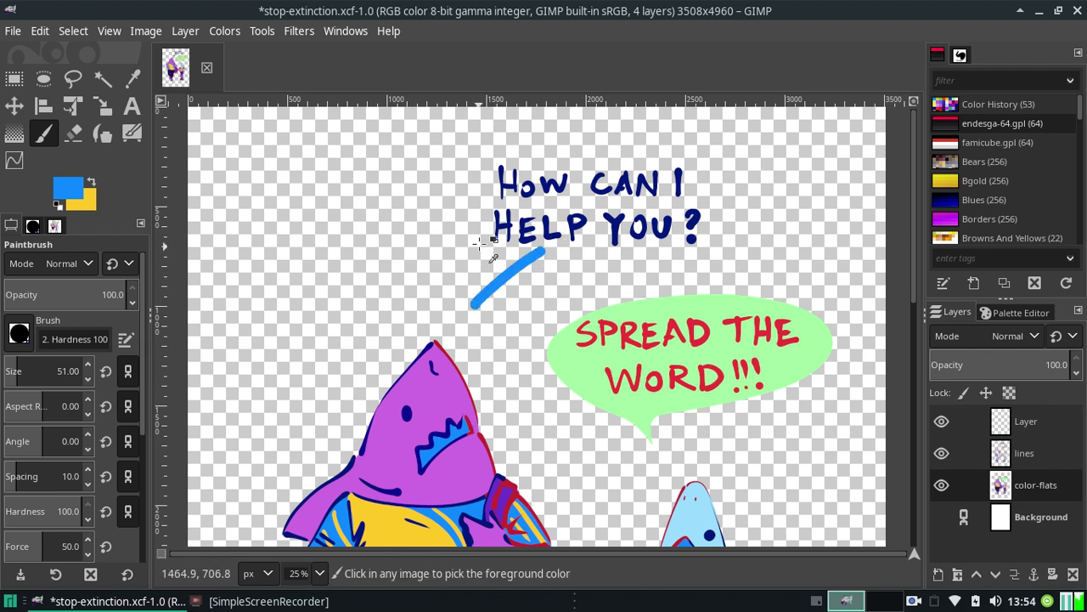
key(ctrl+z)
mouse_move(466, 181)
mouse_down()
mouse_move(518, 191)
mouse_move(540, 174)
mouse_up()
key(ctrl+z)
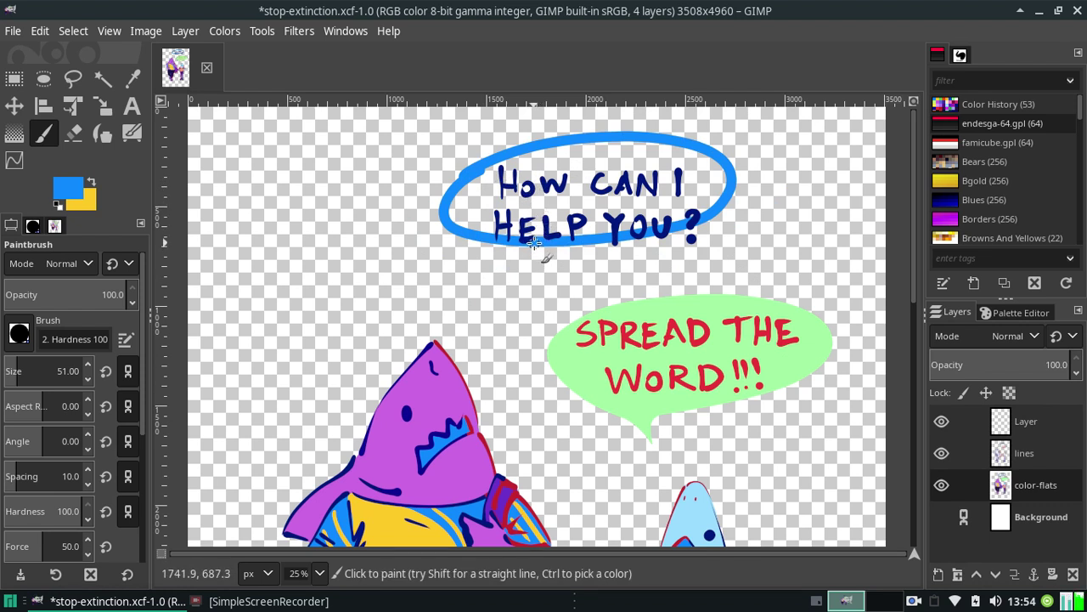
key(ctrl+z)
drag(532, 242, 533, 222)
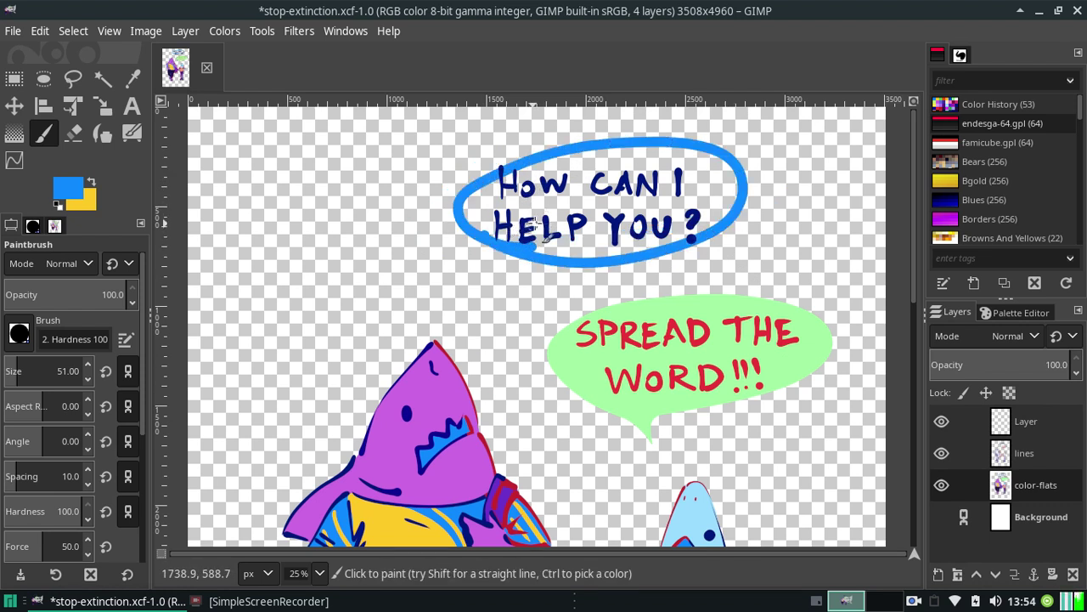
key(ctrl+z)
mouse_move(463, 217)
mouse_down()
mouse_move(463, 189)
mouse_move(550, 248)
mouse_move(456, 242)
mouse_up()
key(ctrl+z)
key(ctrl+z)
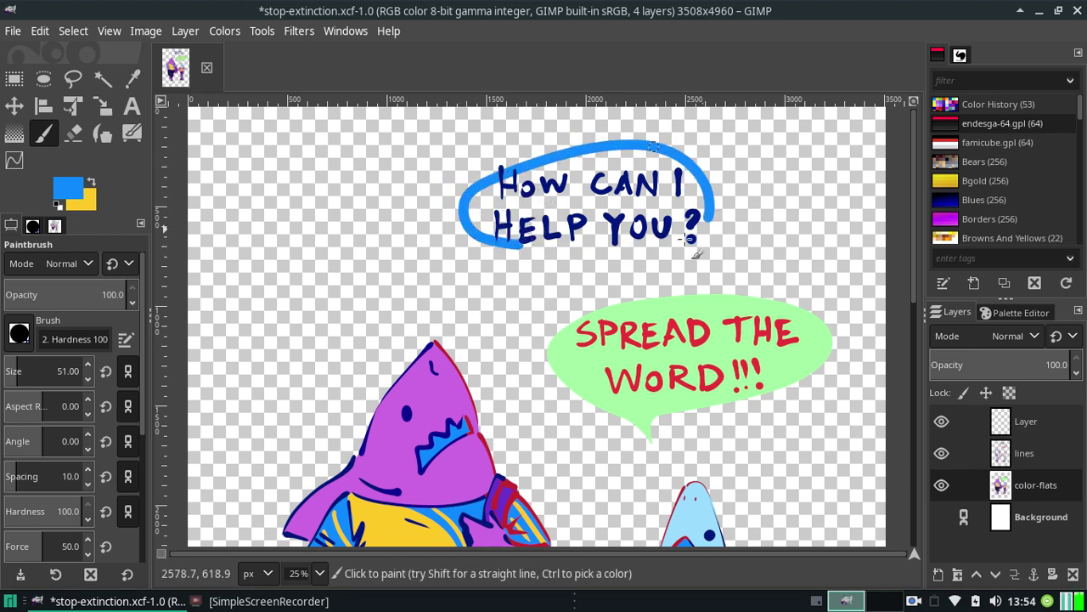
key(ctrl+z)
mouse_move(522, 248)
mouse_down()
mouse_move(475, 239)
mouse_move(529, 252)
mouse_up()
key(ctrl+z)
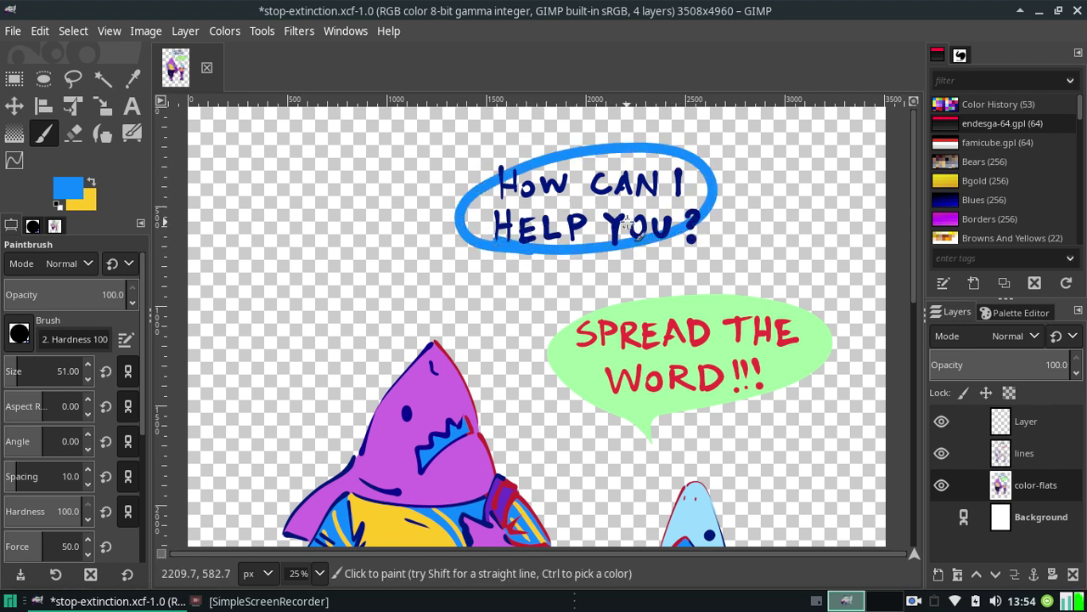
Fill the inside of the oval solid blue, growing the Fuzzy Select selection 5 px first
click(103, 79)
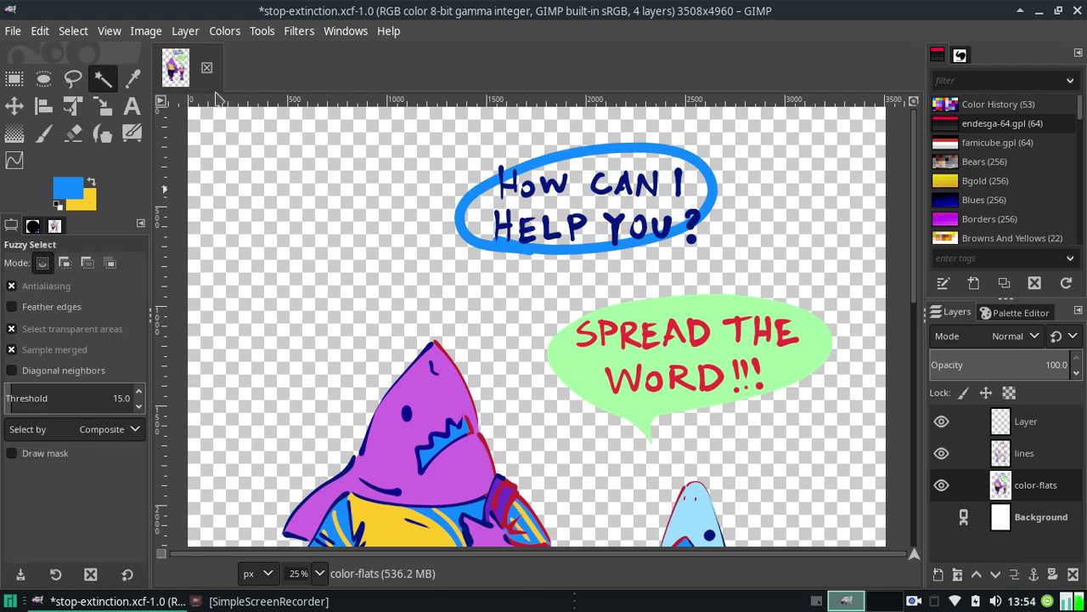
click(511, 244)
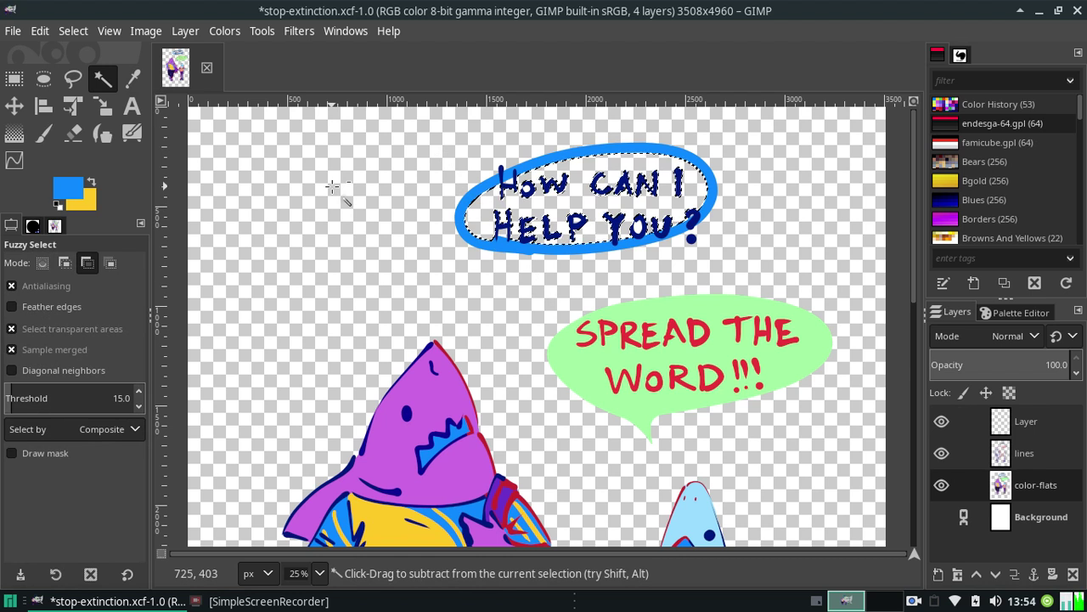
key(ctrl+shift+a)
click(51, 349)
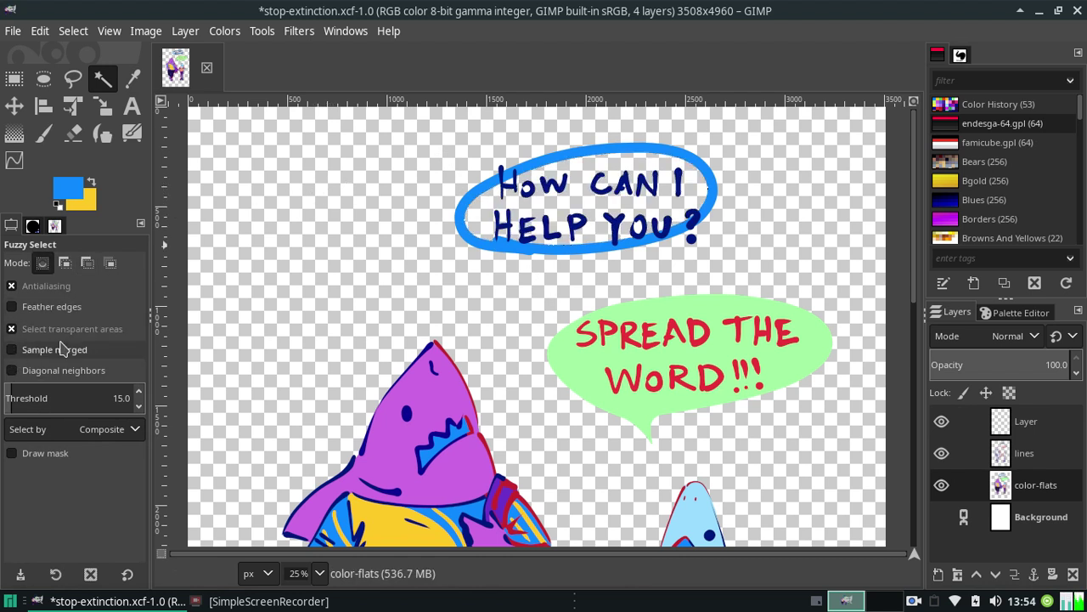
click(484, 236)
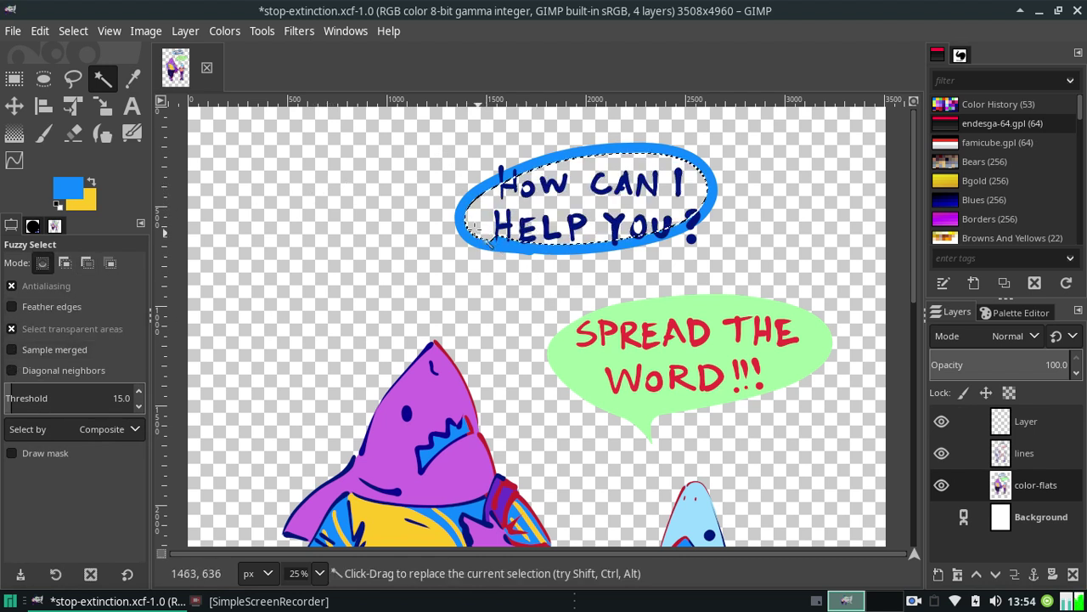
click(73, 30)
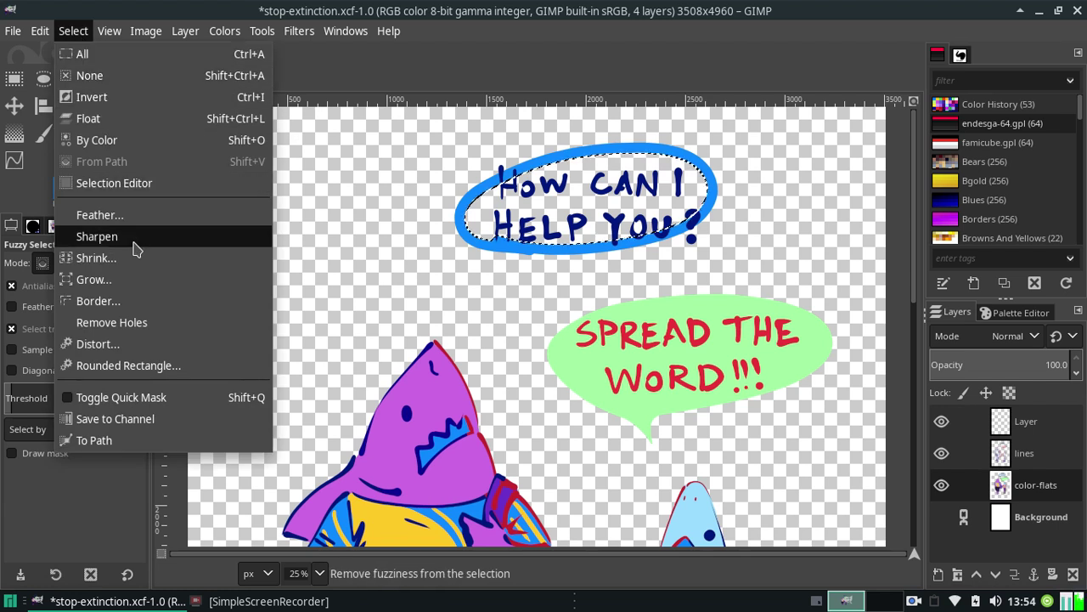
click(144, 279)
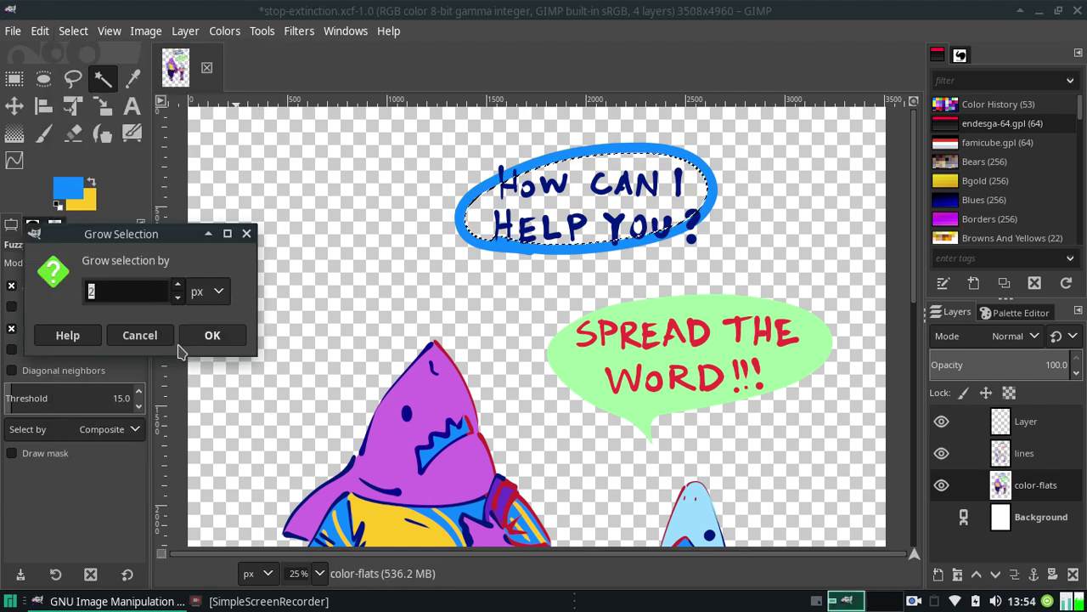
text(5)
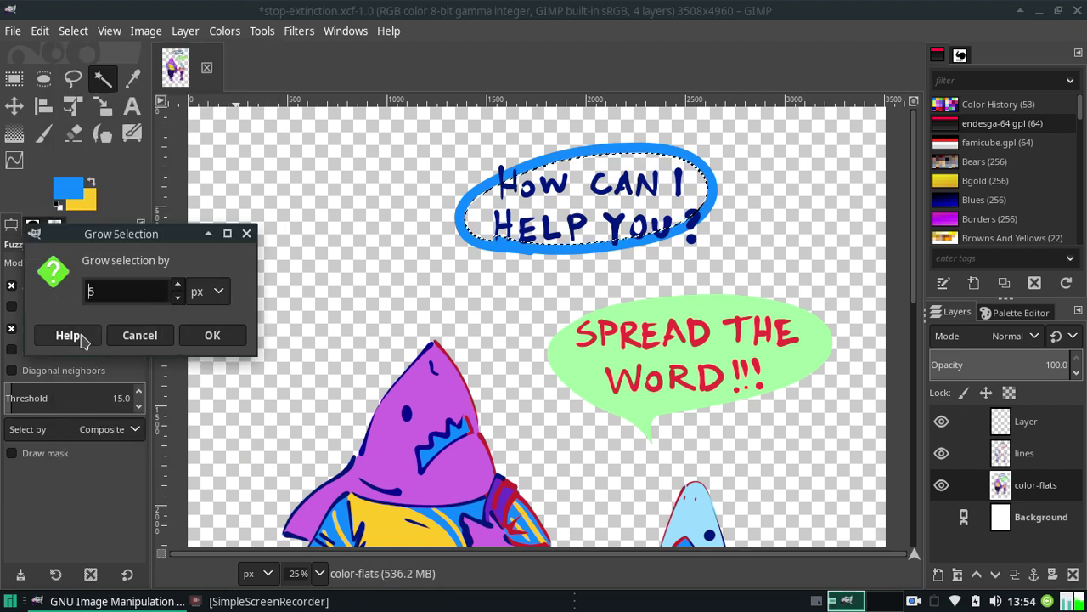
click(208, 335)
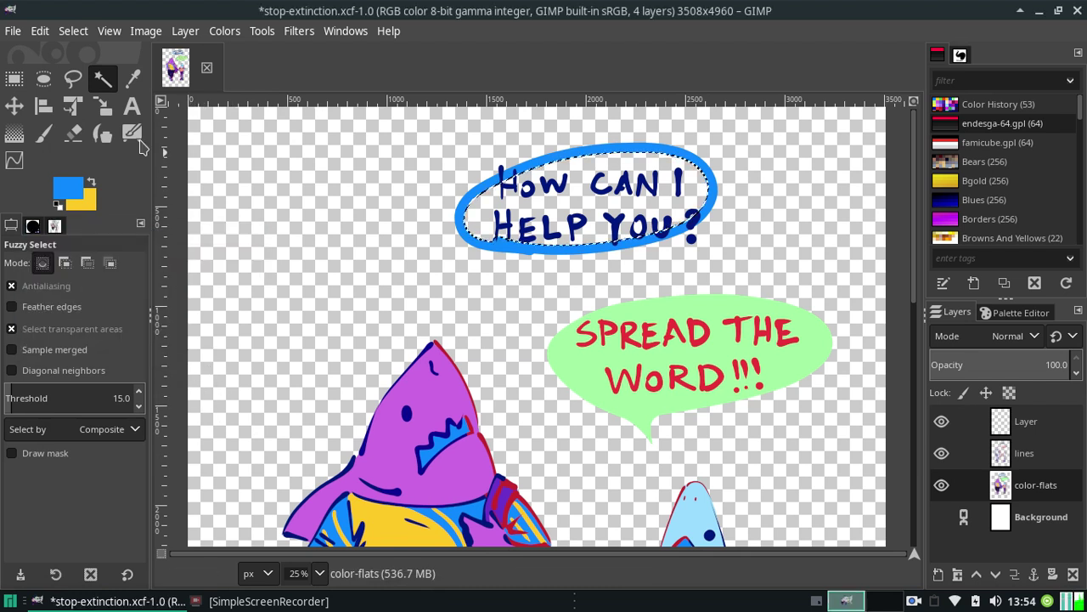
click(40, 32)
click(48, 388)
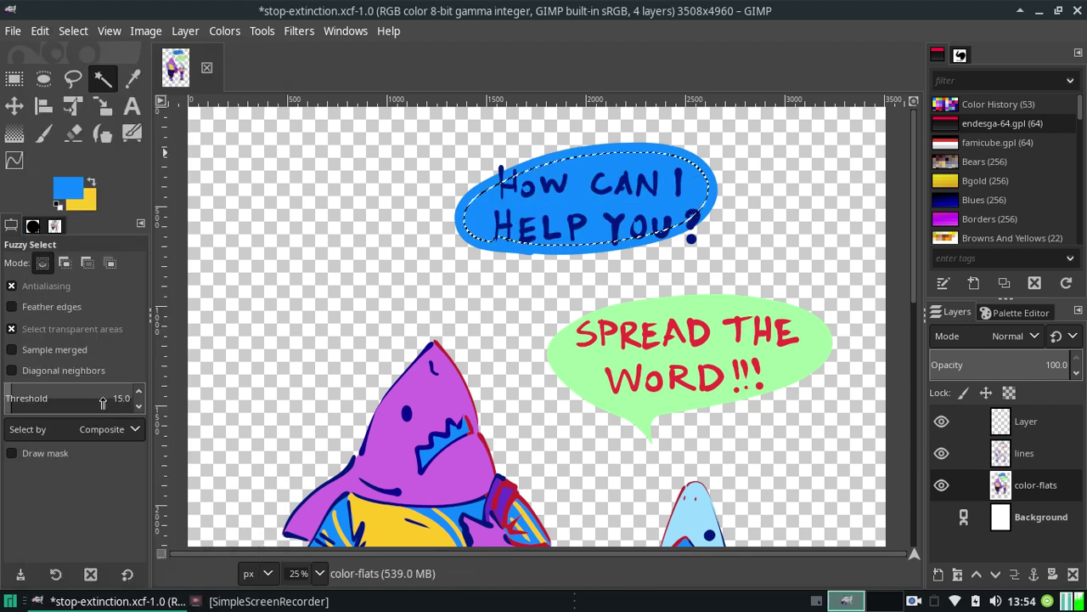
key(ctrl+shift+a)
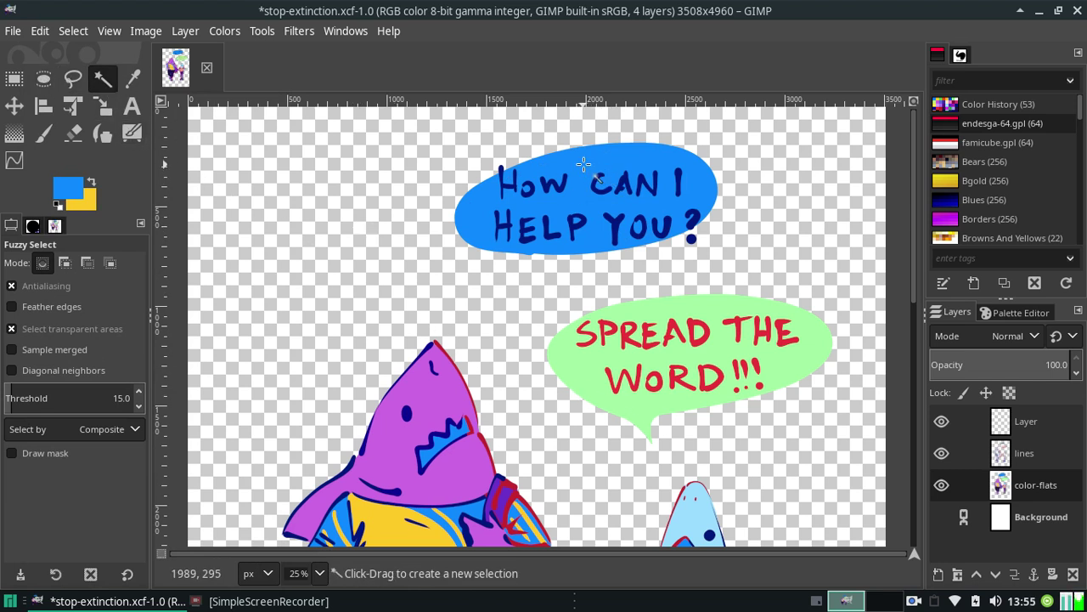
Reselect the whole blue bubble and grow the selection by 5 px
click(597, 202)
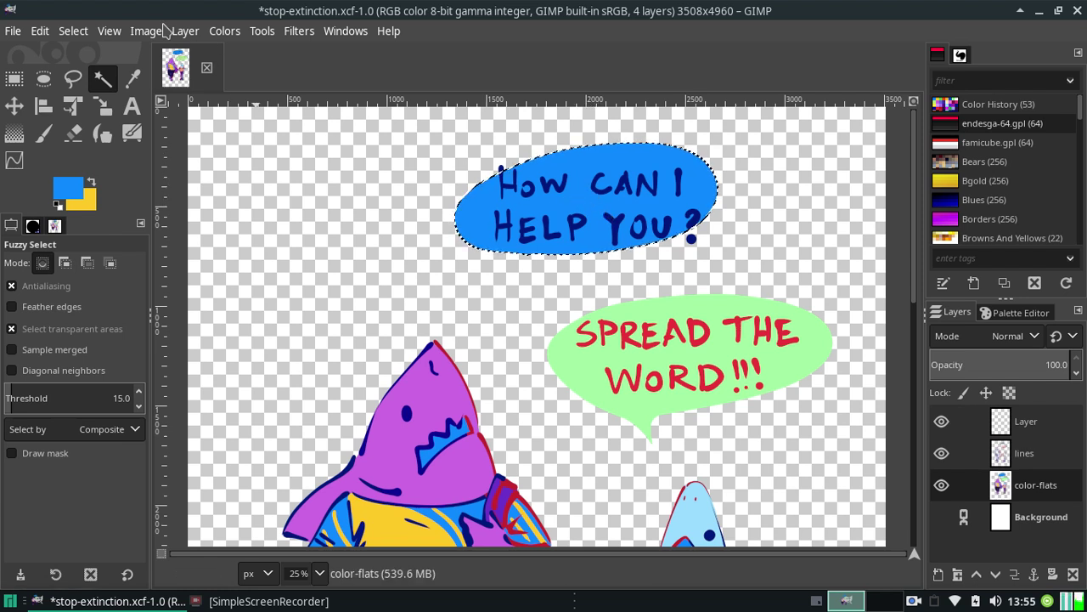
click(73, 32)
click(85, 279)
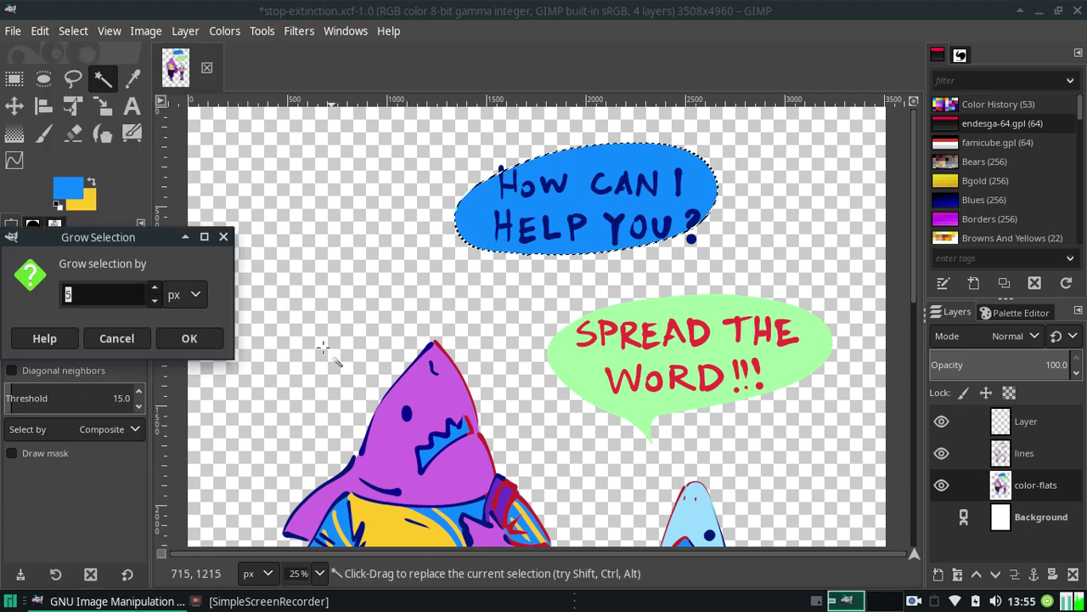
click(196, 342)
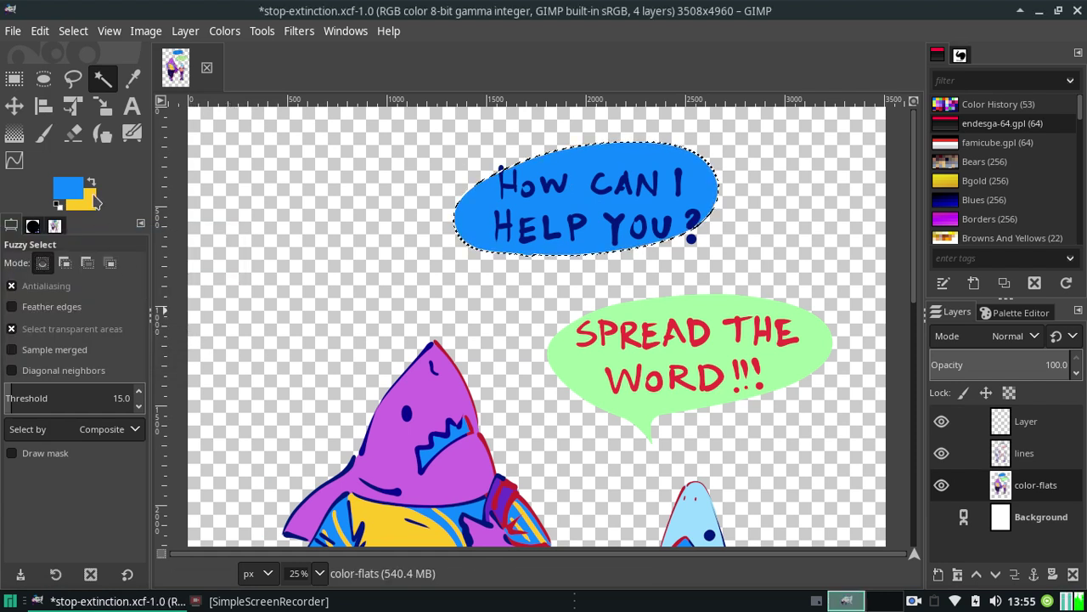
key(shift+s)
Scale the selected blue bubble to a new height (typing 7) and cut it
click(508, 222)
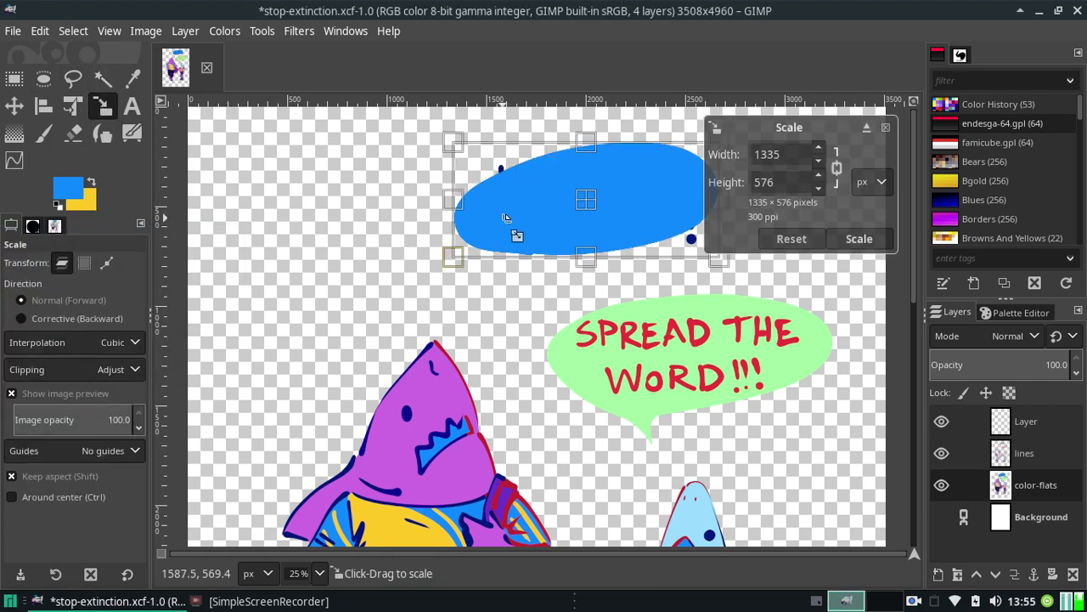
double_click(788, 182)
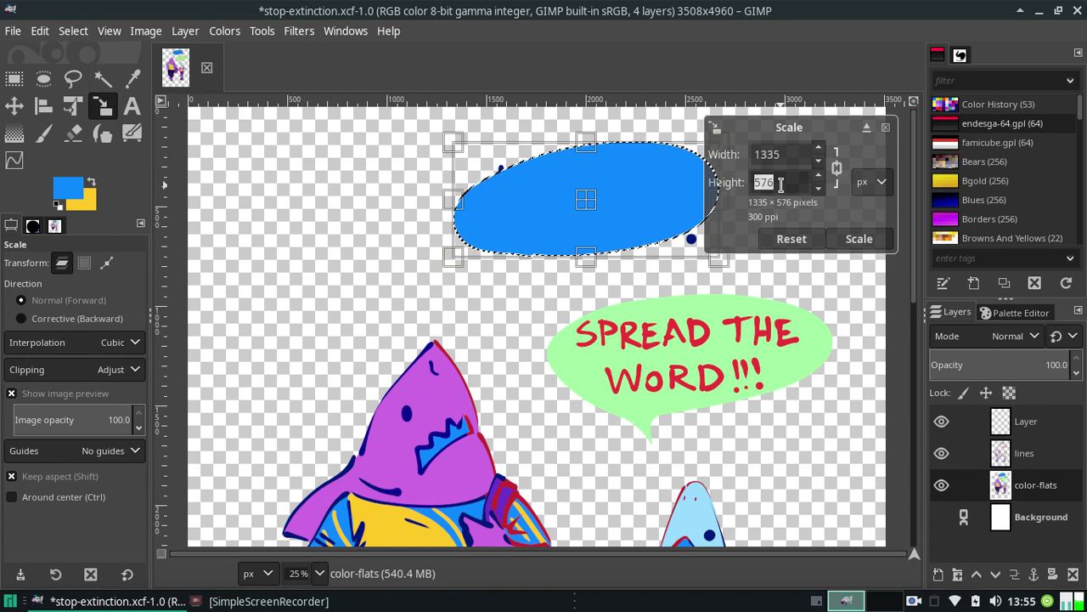
text(700)
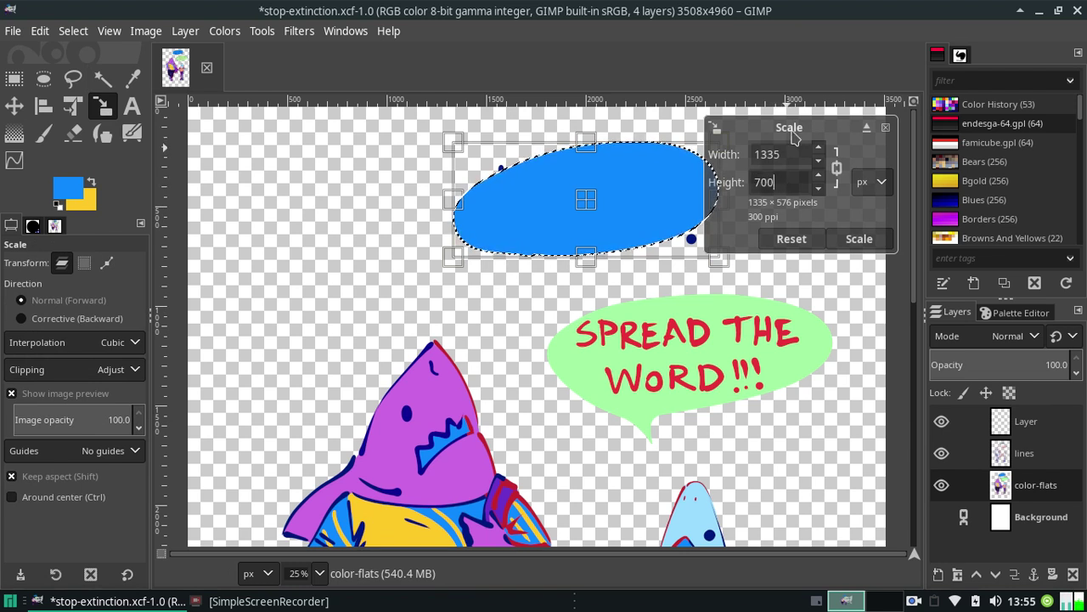
click(856, 238)
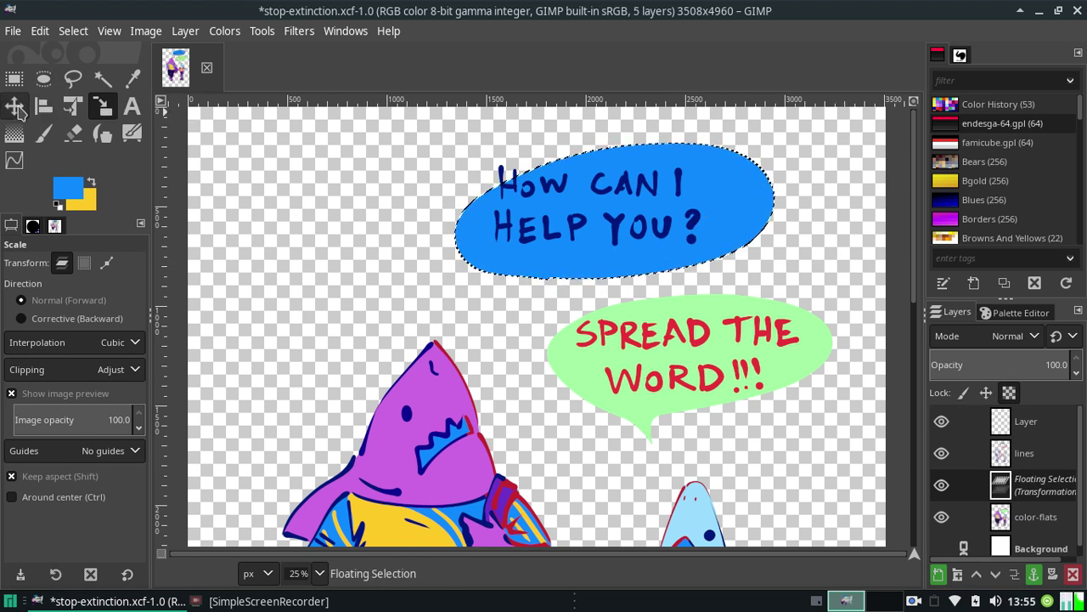
key(ctrl+x)
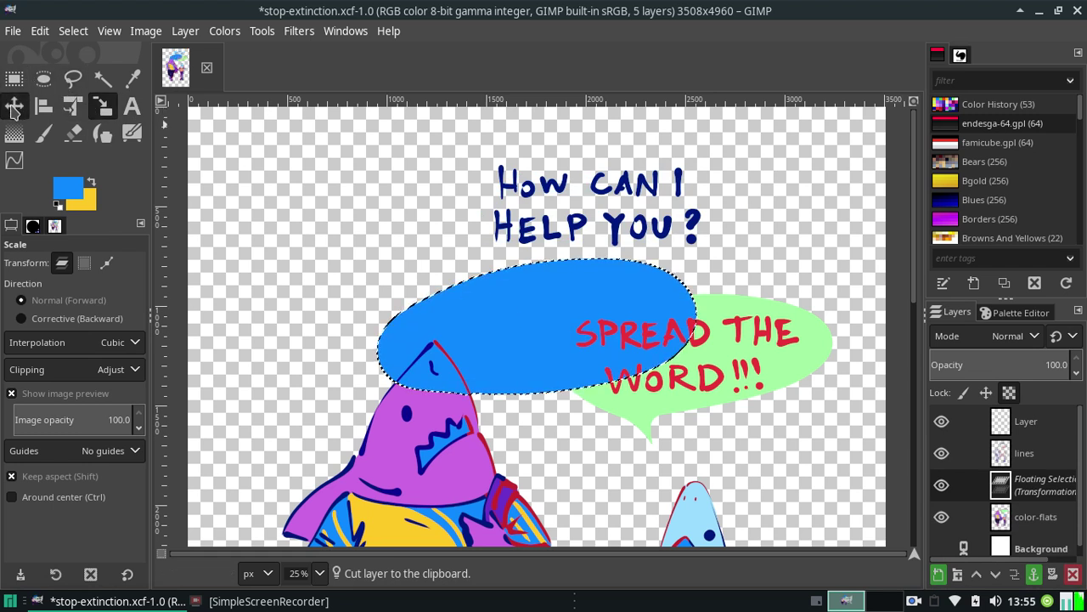
Move the floating blue bubble up and to the right, ready to anchor it
click(13, 107)
drag(547, 315, 578, 188)
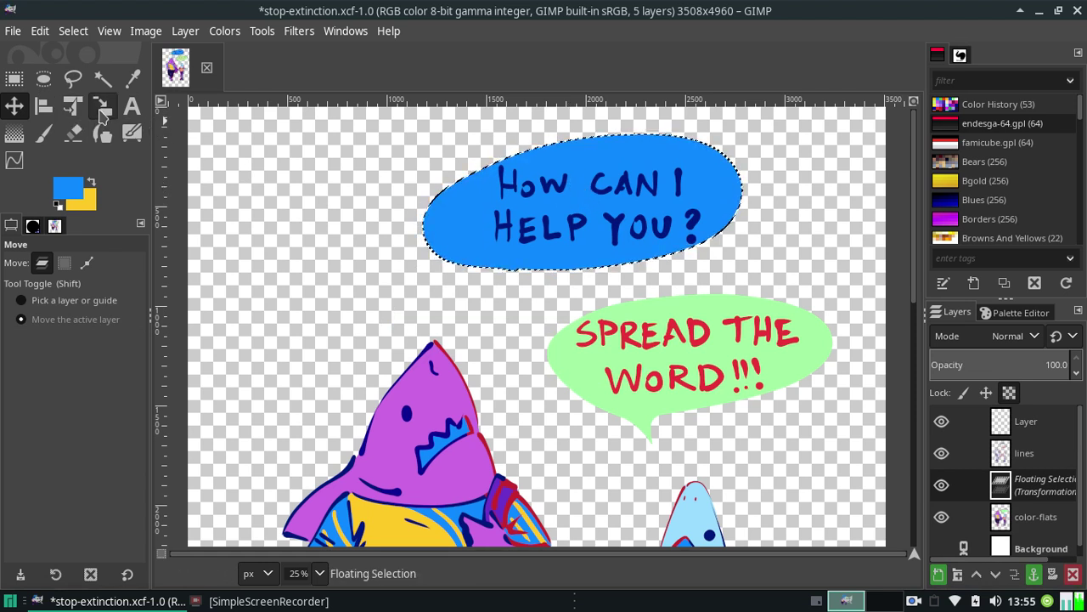
mouse_move(544, 216)
mouse_down()
mouse_move(560, 210)
mouse_move(549, 213)
mouse_up()
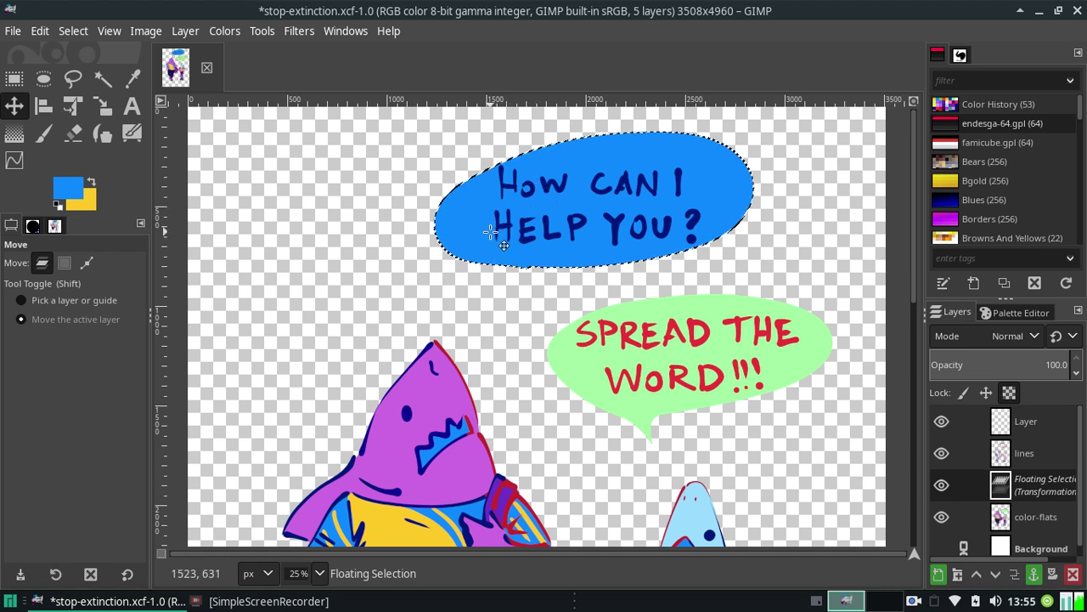
click(13, 79)
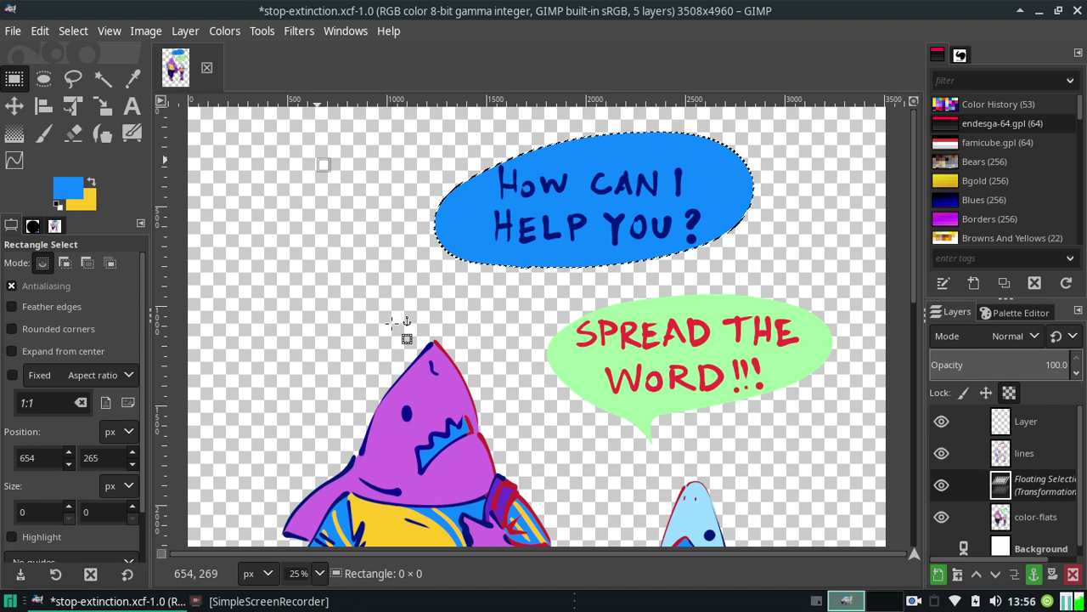
Anchor the moved bubble and ink two thin blue tail lines down toward the purple shark
click(382, 189)
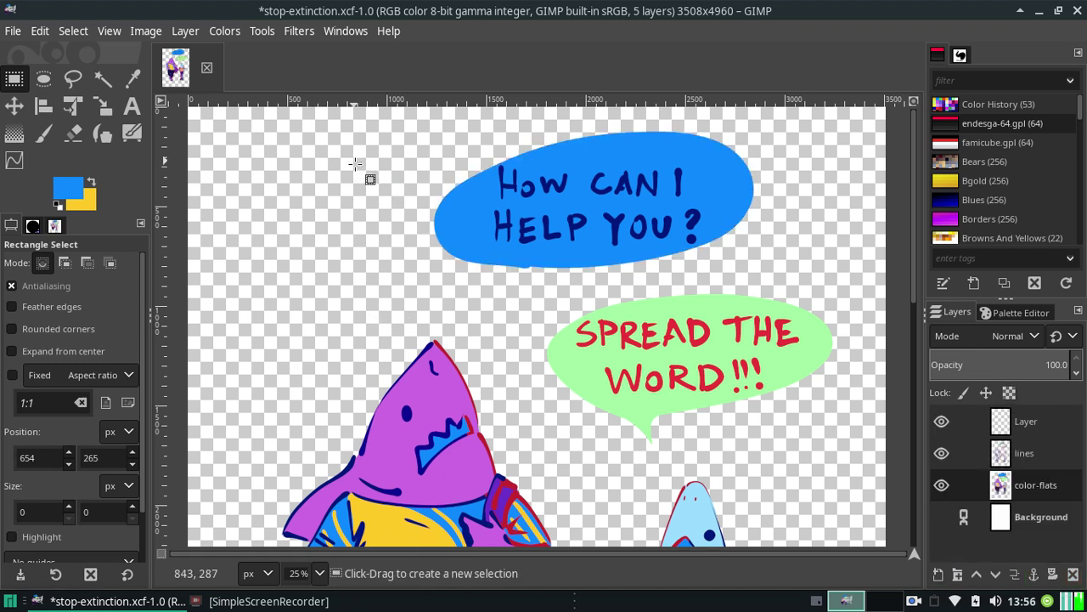
click(103, 133)
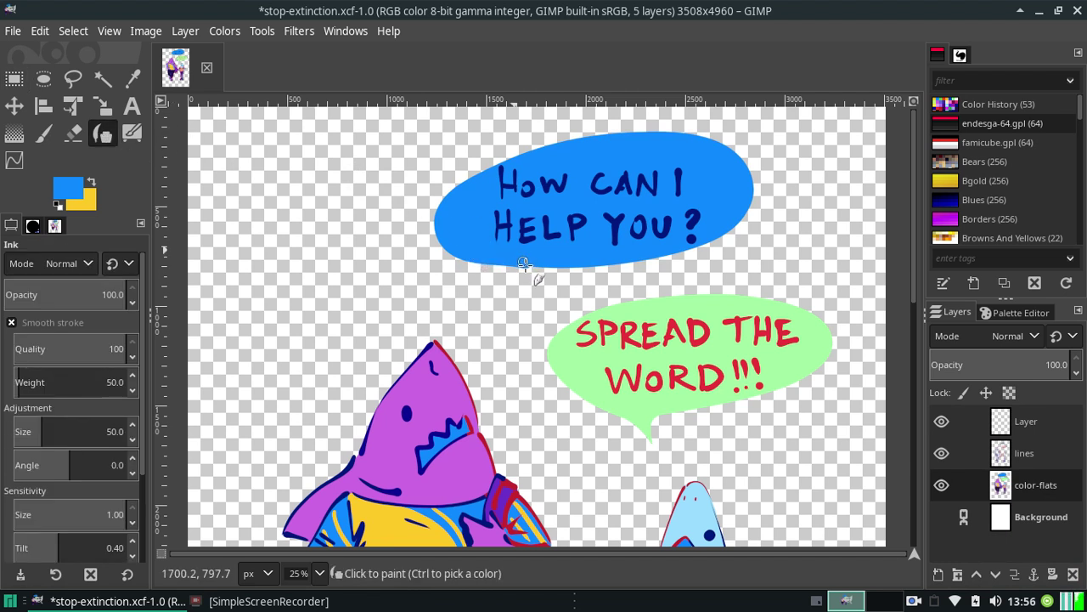
drag(482, 337, 522, 270)
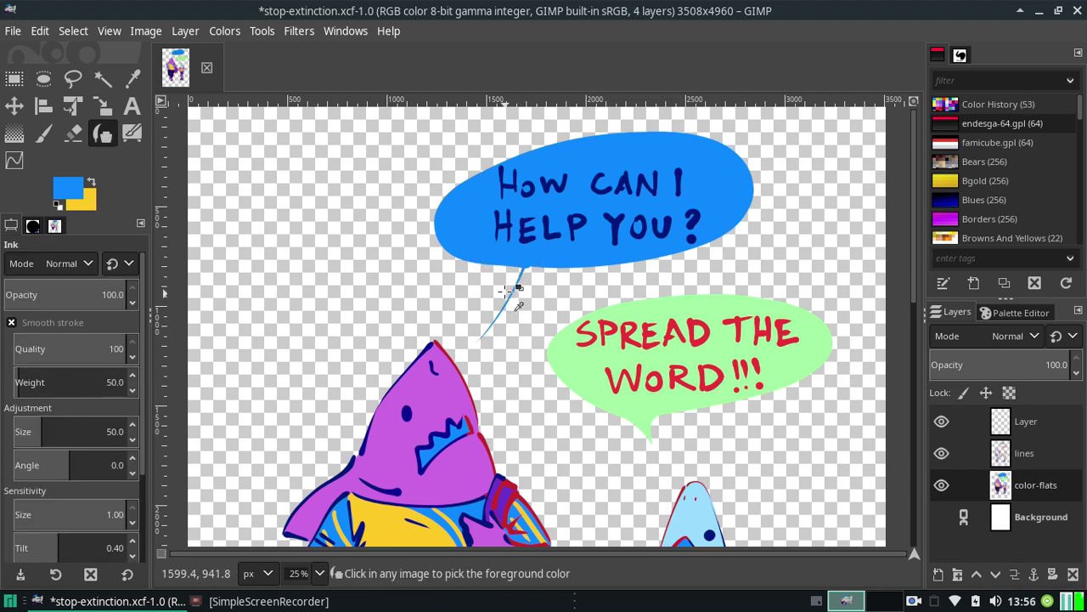
key(ctrl+z)
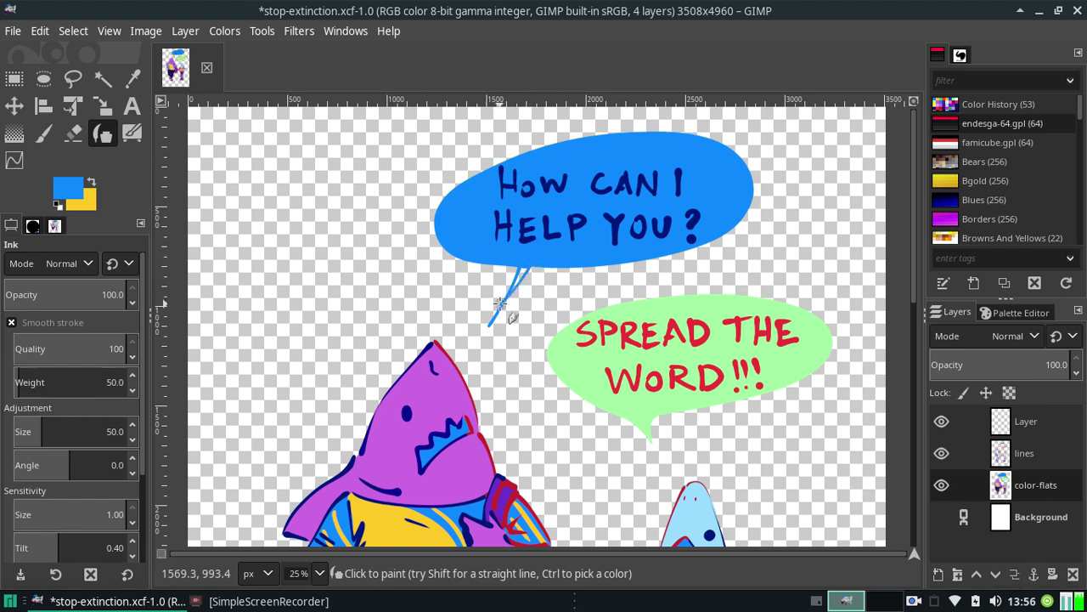
drag(533, 258, 509, 299)
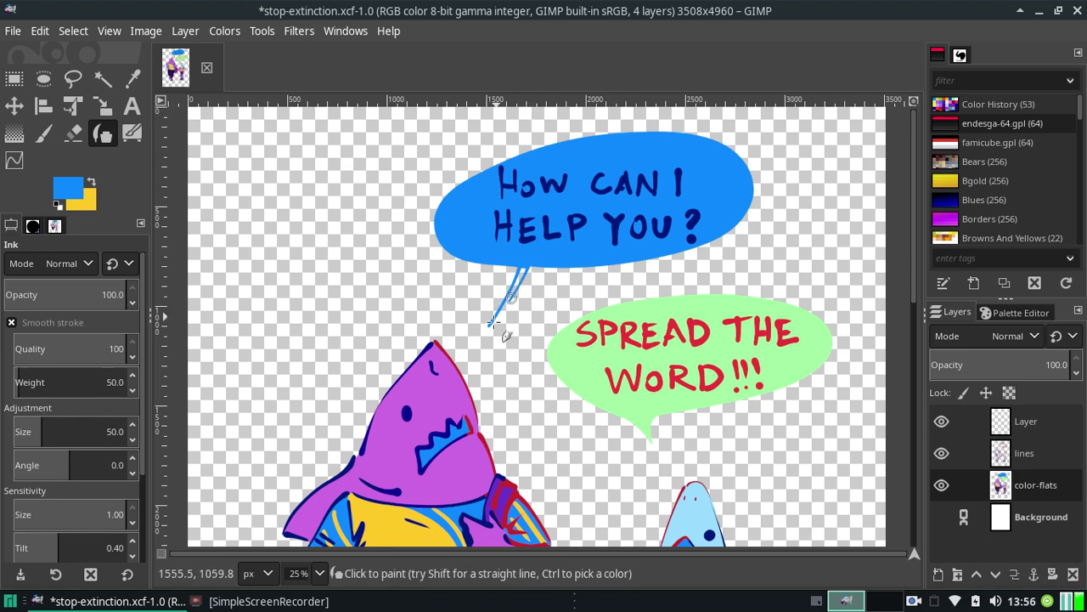
key(ctrl+z)
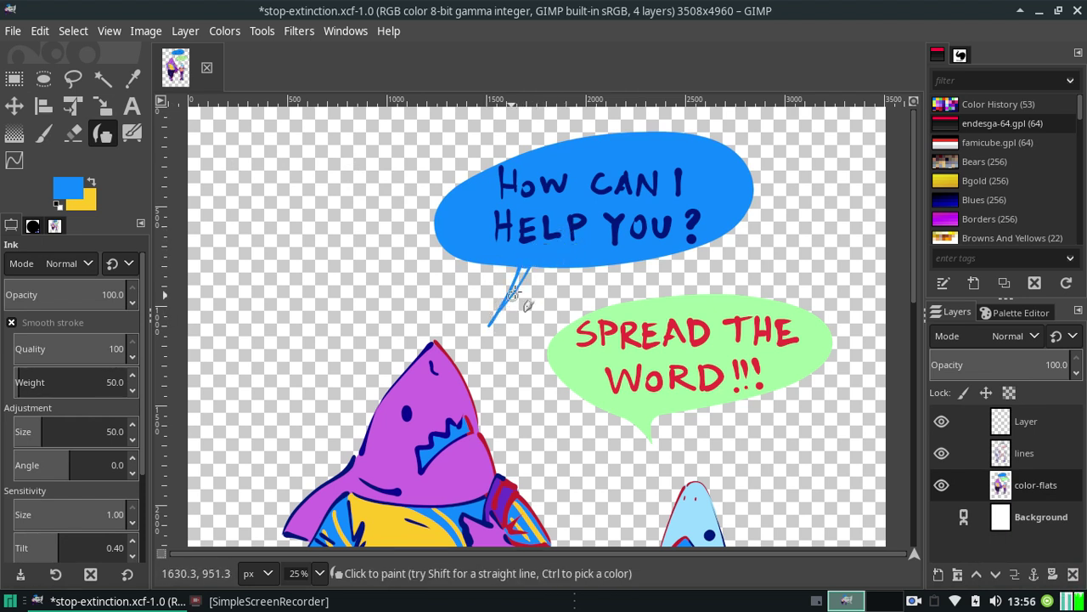
drag(531, 265, 492, 320)
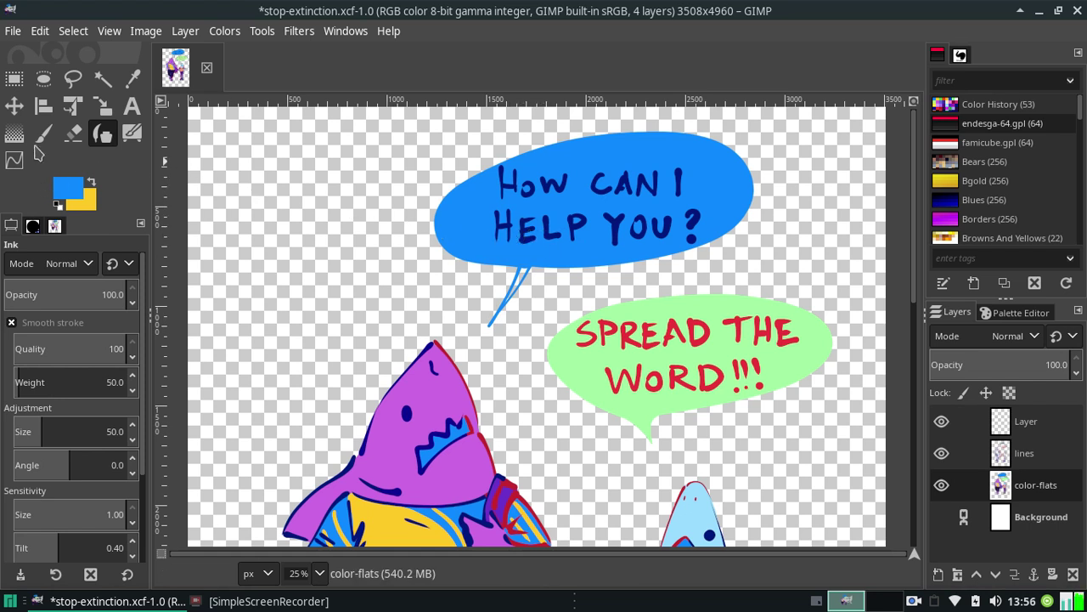
click(44, 134)
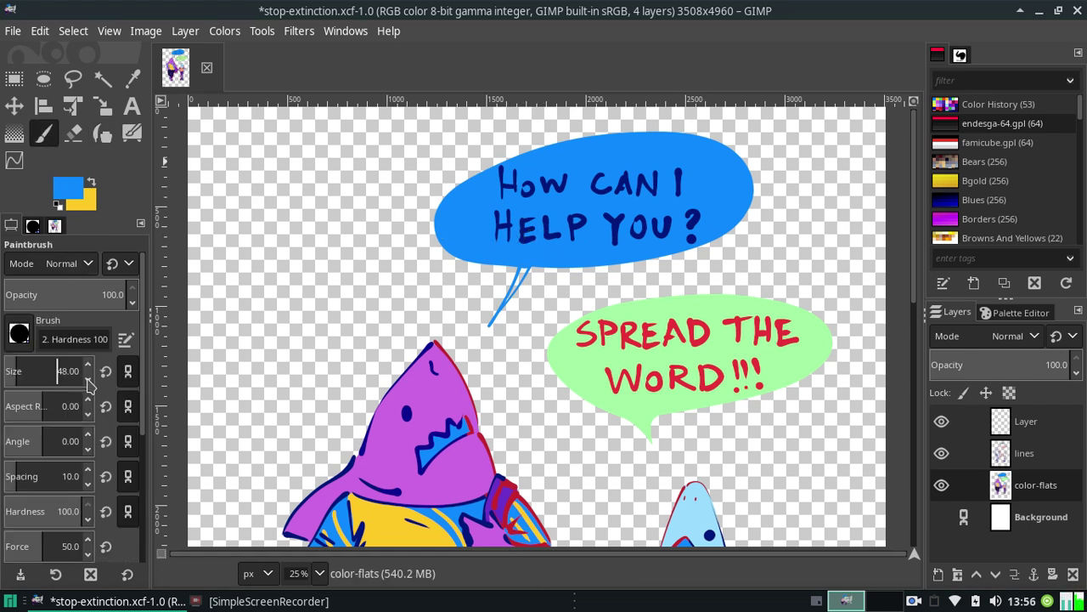
With a size 10 brush at 100% zoom, paint solid blue between the tail lines
click(321, 573)
click(310, 496)
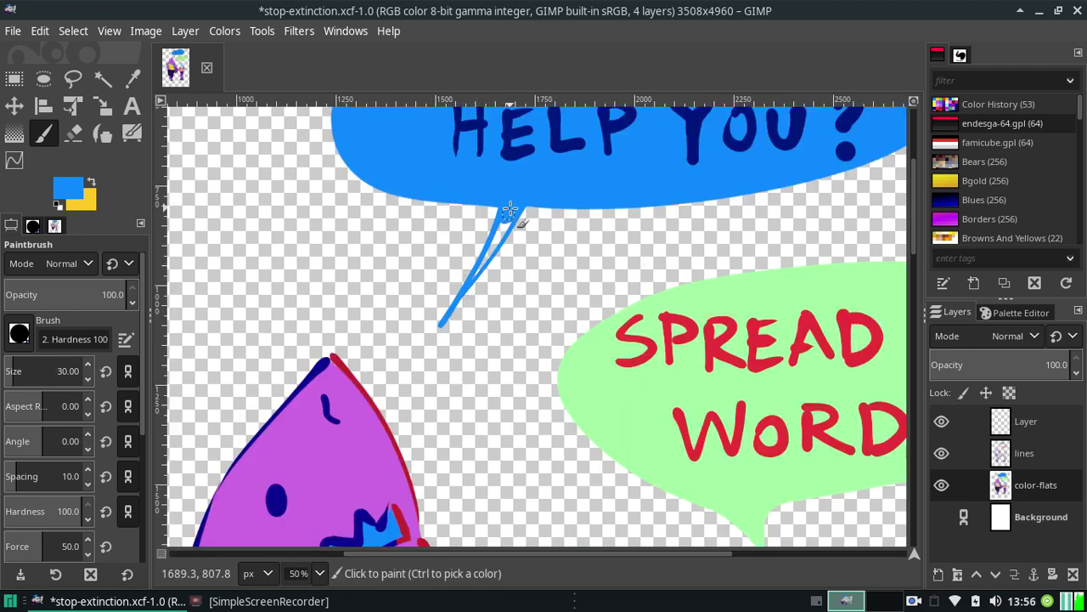
double_click(63, 371)
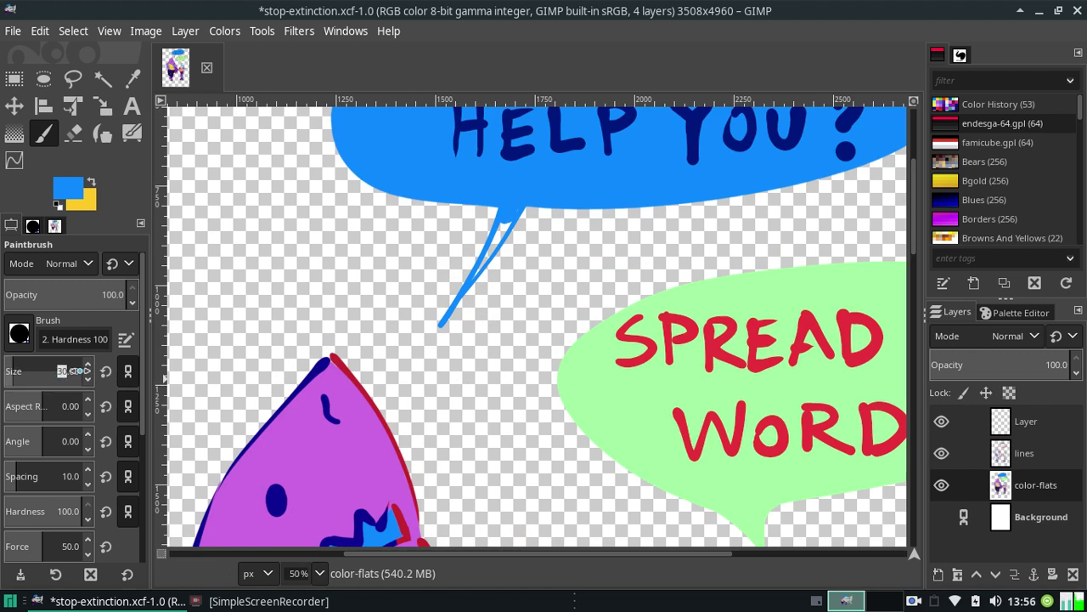
text(10)
click(321, 573)
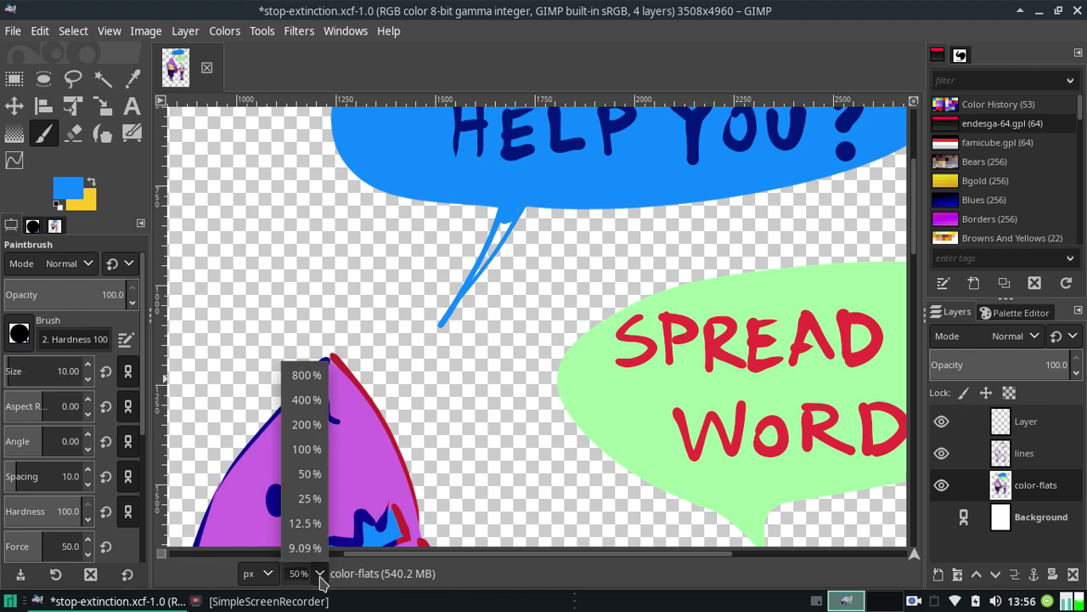
click(315, 448)
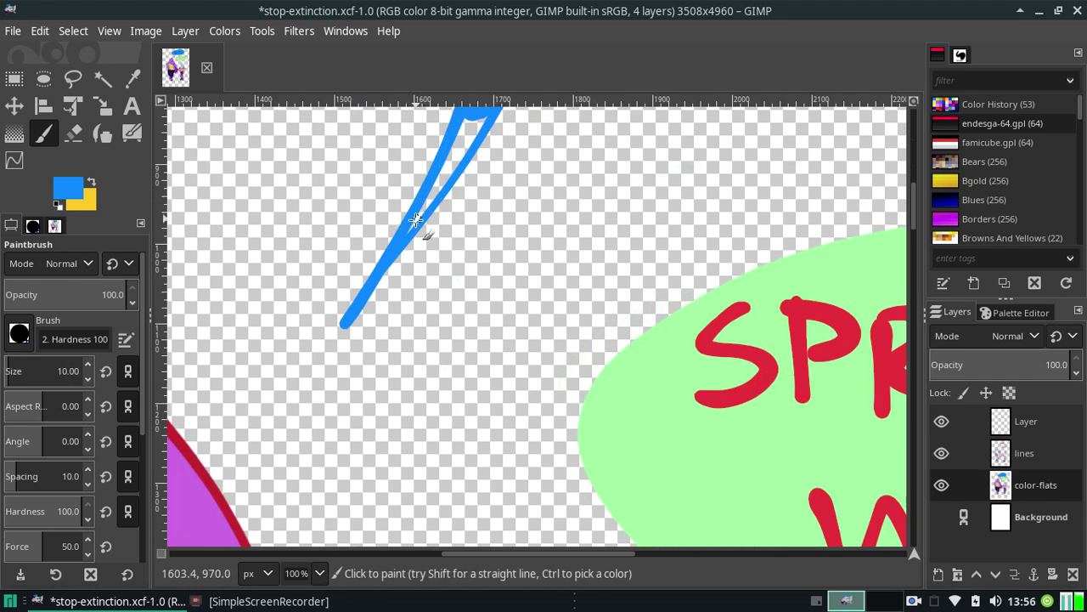
mouse_move(408, 227)
mouse_down()
mouse_move(479, 112)
mouse_move(446, 165)
mouse_up()
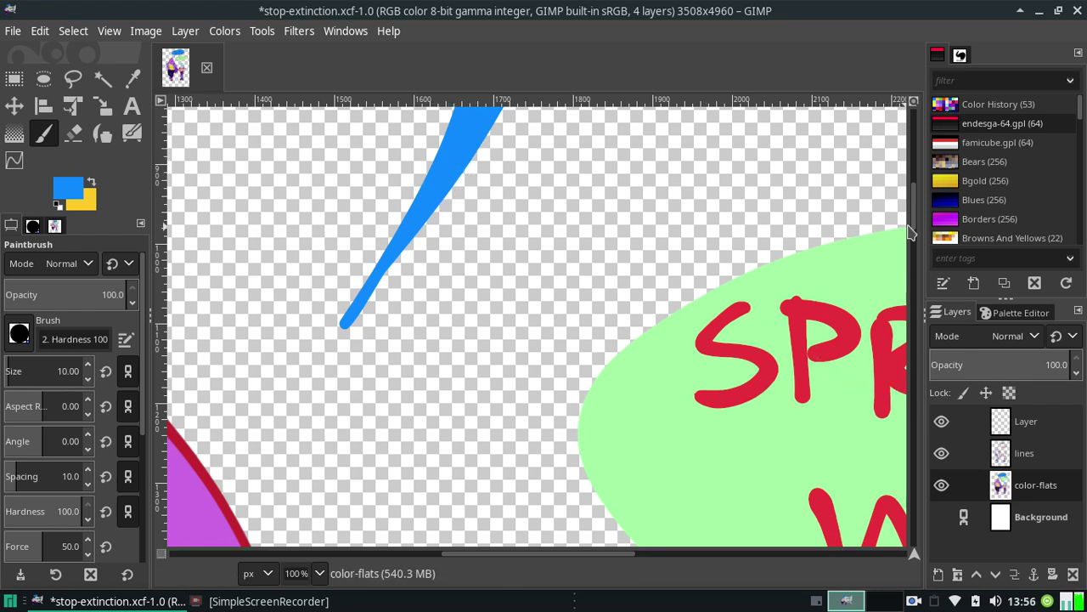
Erase the tail's rounded tip to a shorter point, then zoom out to 50%
scroll(909, 232, up, 2)
scroll(916, 214, up, 2)
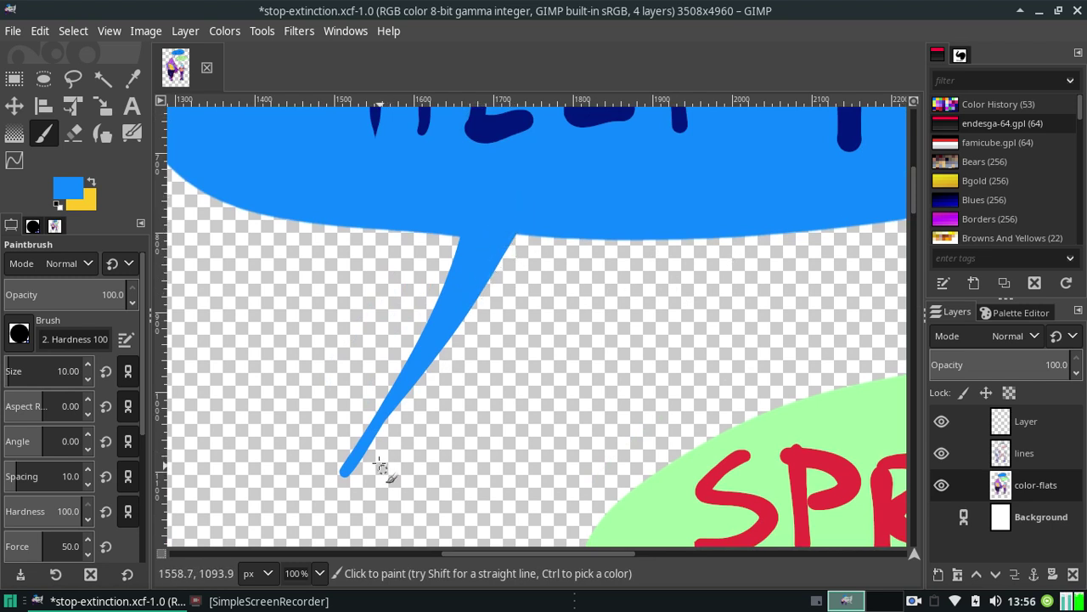
click(73, 134)
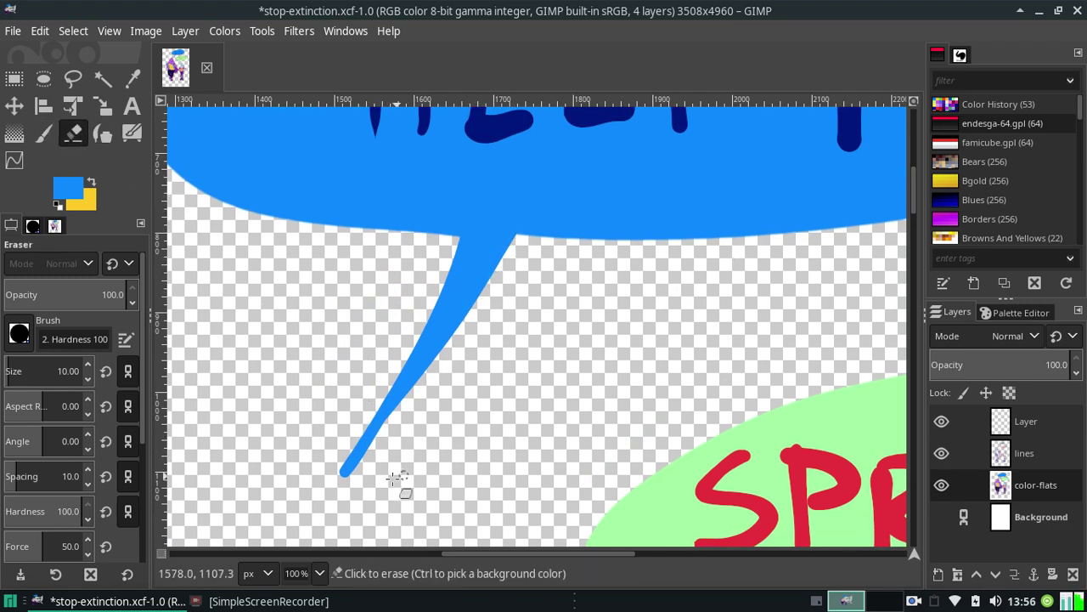
drag(339, 474, 357, 431)
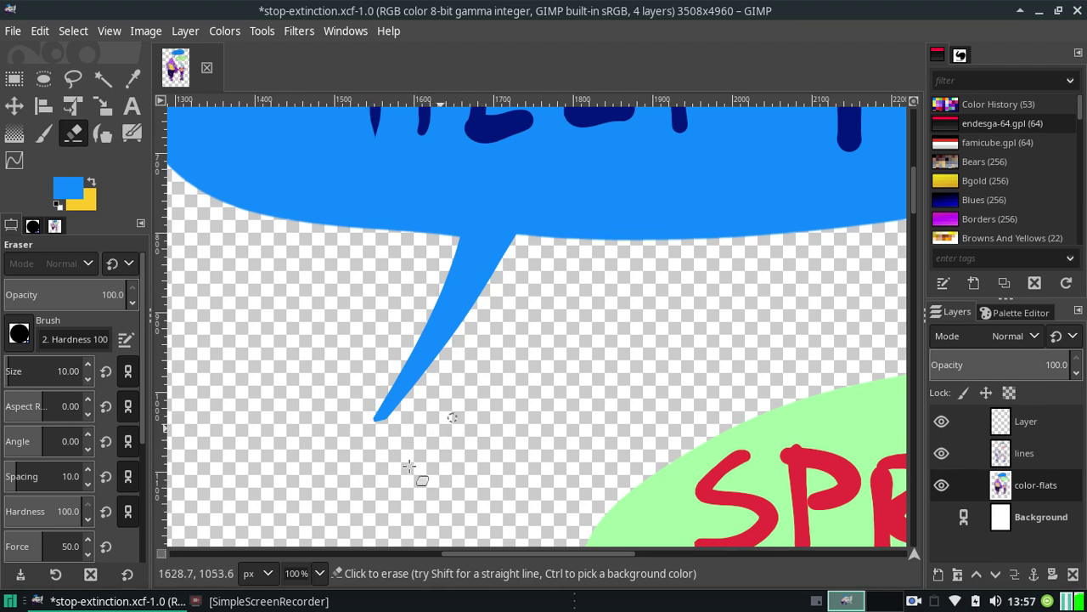
click(319, 572)
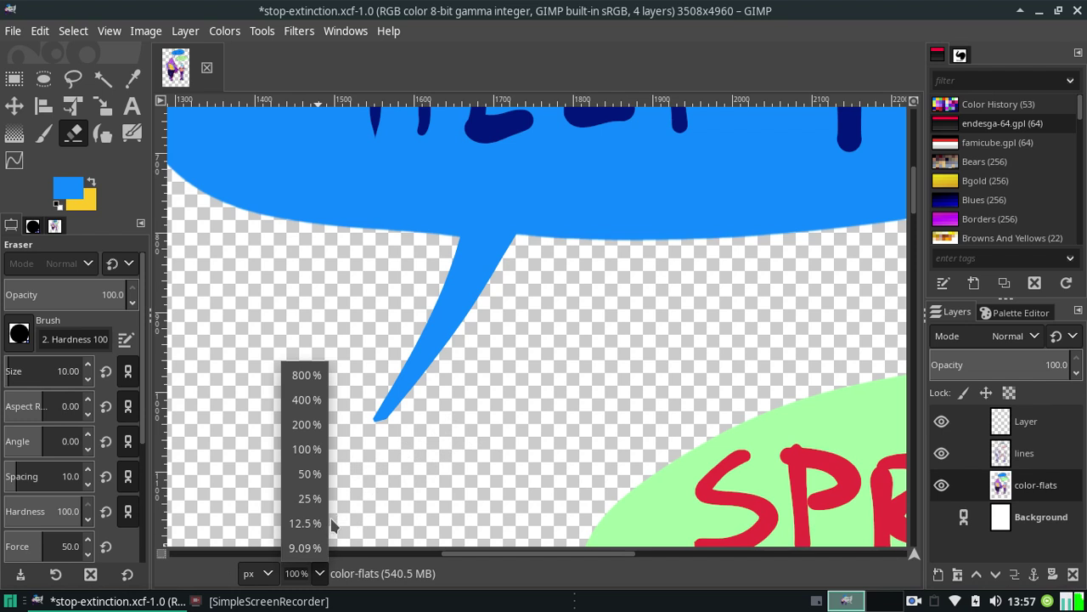
click(312, 474)
At 12.5% zoom, make the white Background layer visible and select the lines layer
click(319, 572)
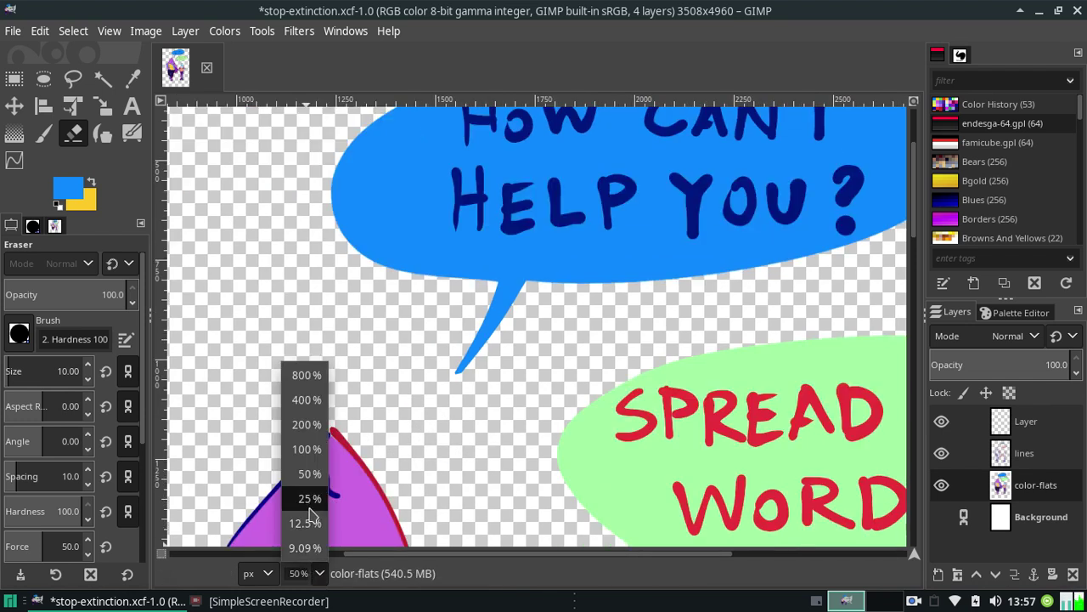
click(306, 523)
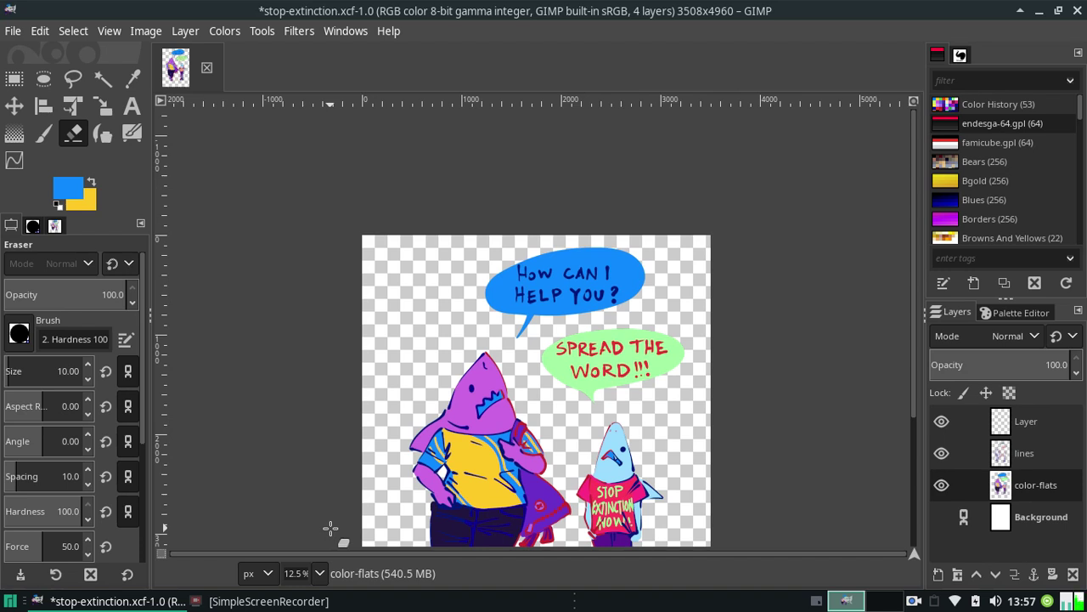
scroll(905, 396, down, 5)
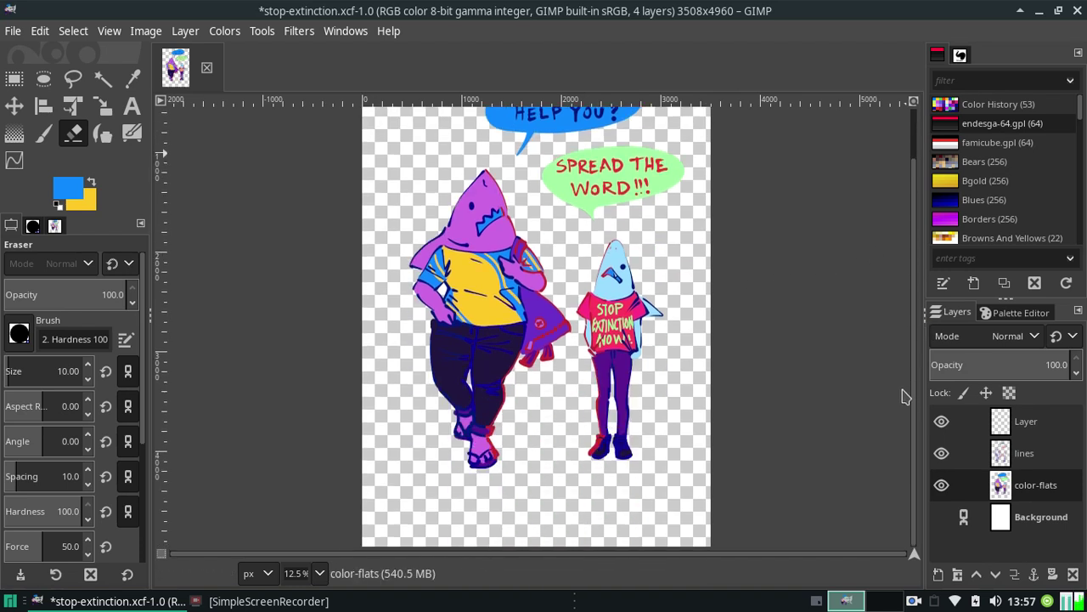
click(942, 517)
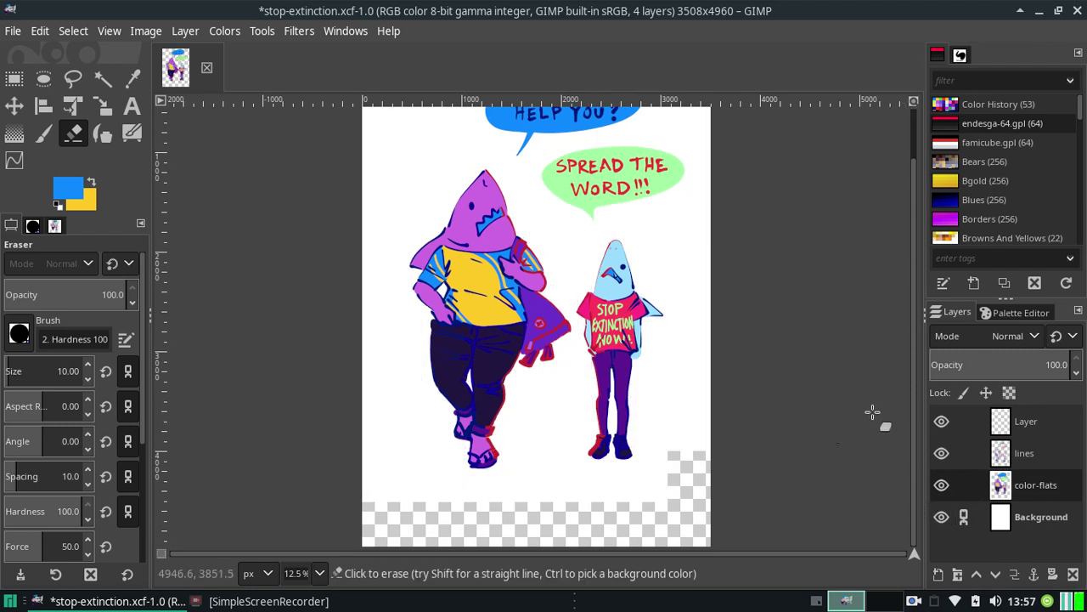
drag(914, 347, 918, 297)
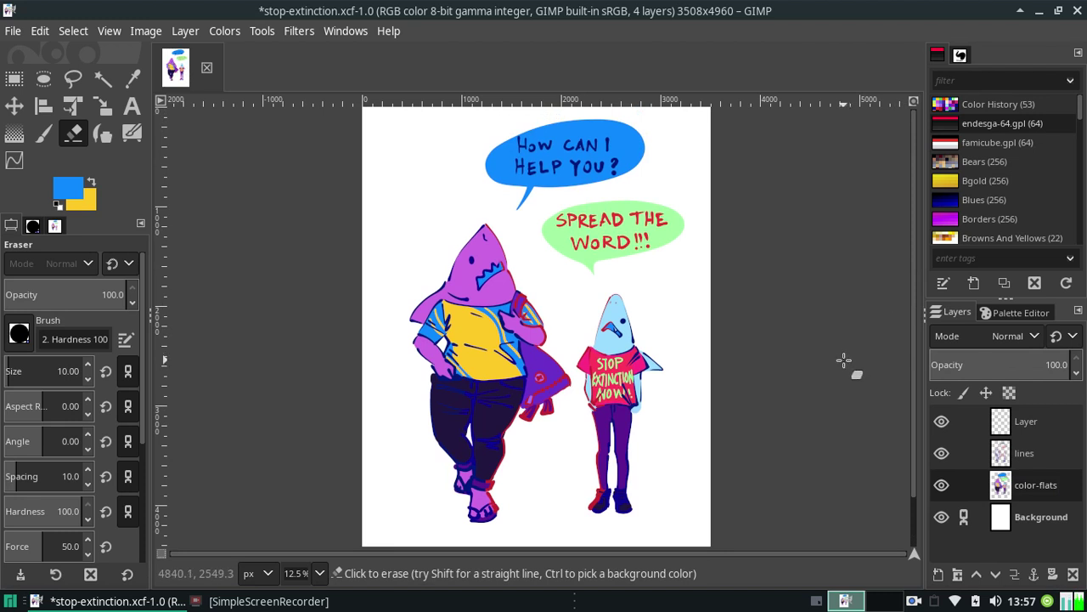
click(1003, 453)
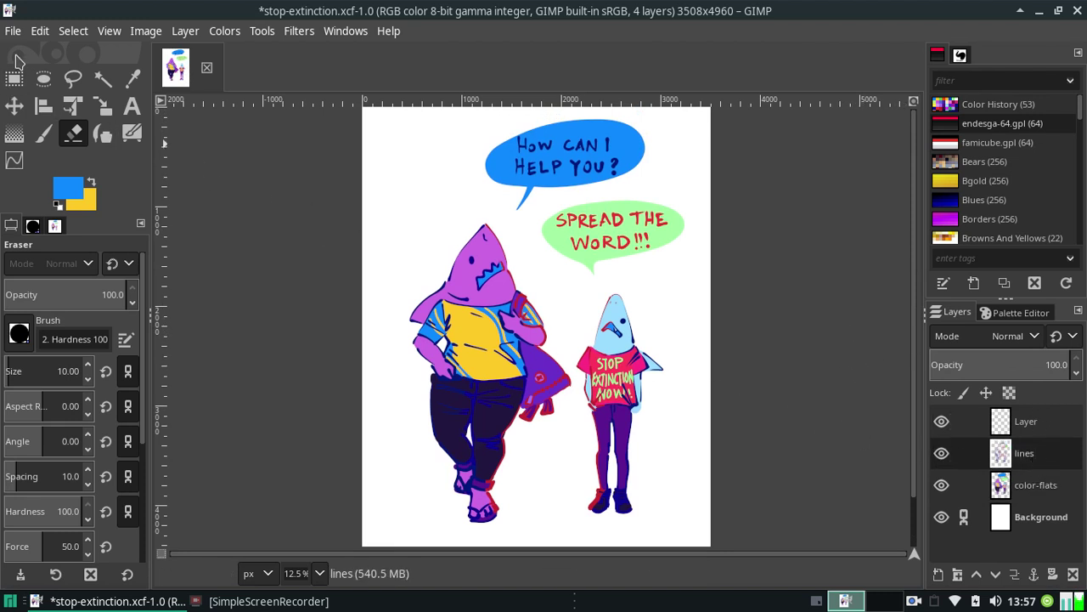
Free-select the 'How can I help you?' lettering and scale it to 2000 × 948 px
click(73, 78)
mouse_move(488, 133)
mouse_down()
mouse_move(478, 201)
mouse_move(491, 136)
mouse_up()
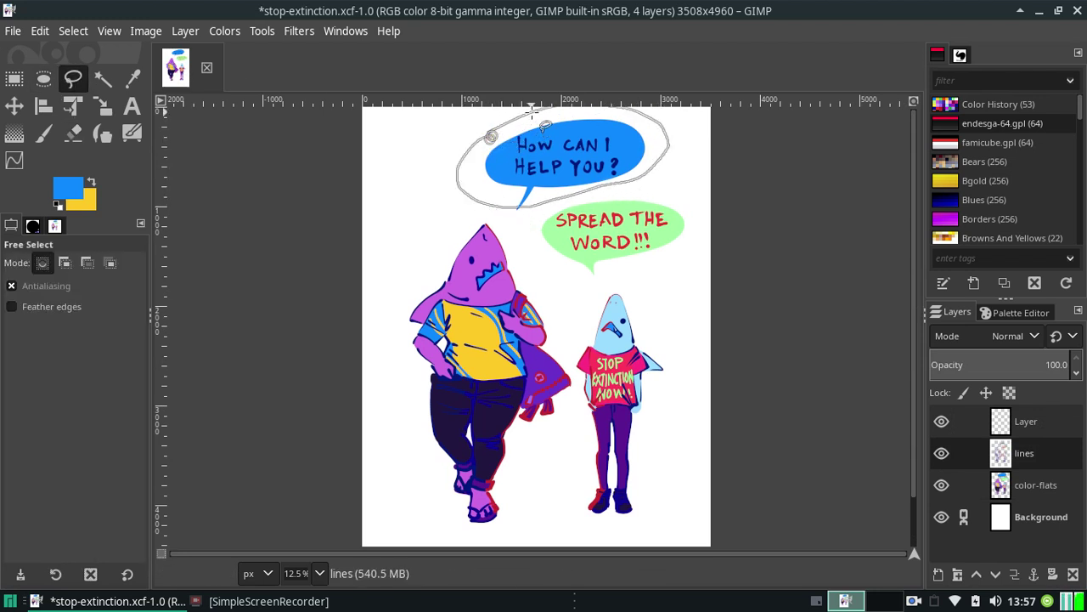
key(Return)
key(shift+s)
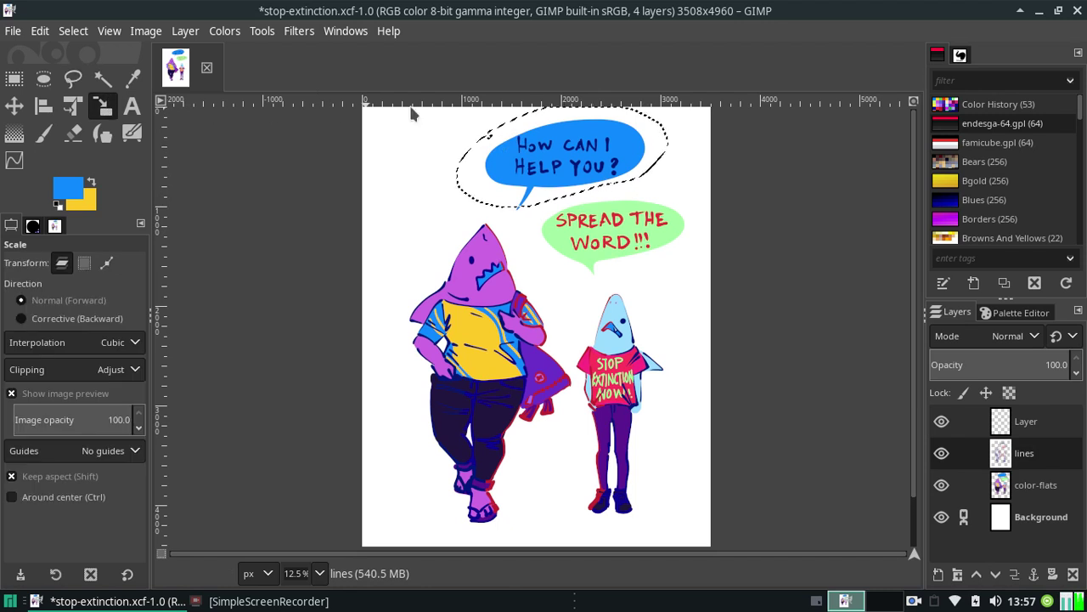
click(588, 134)
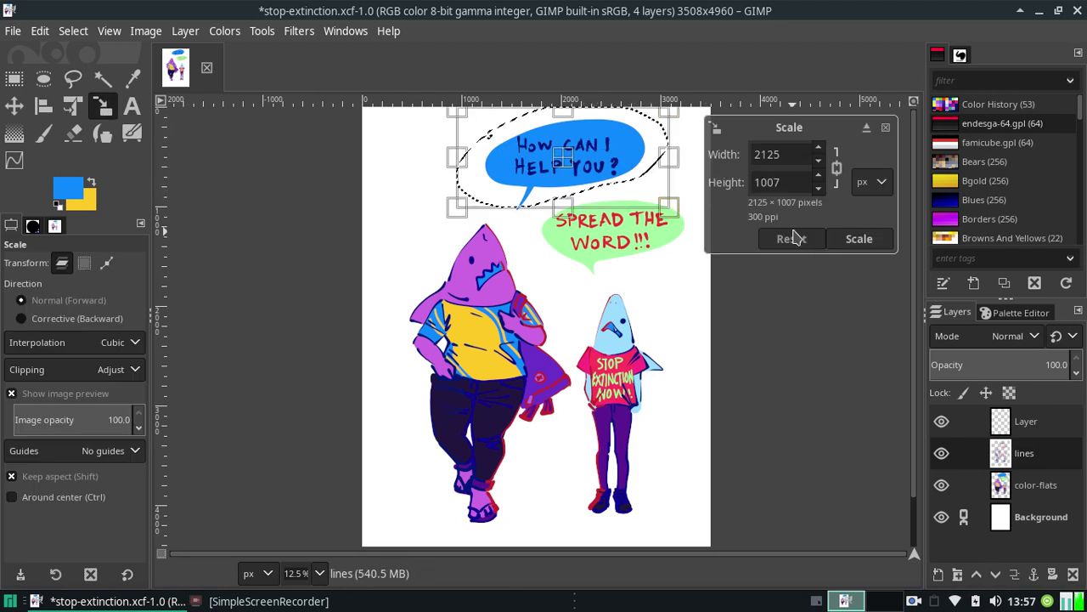
drag(762, 157, 782, 150)
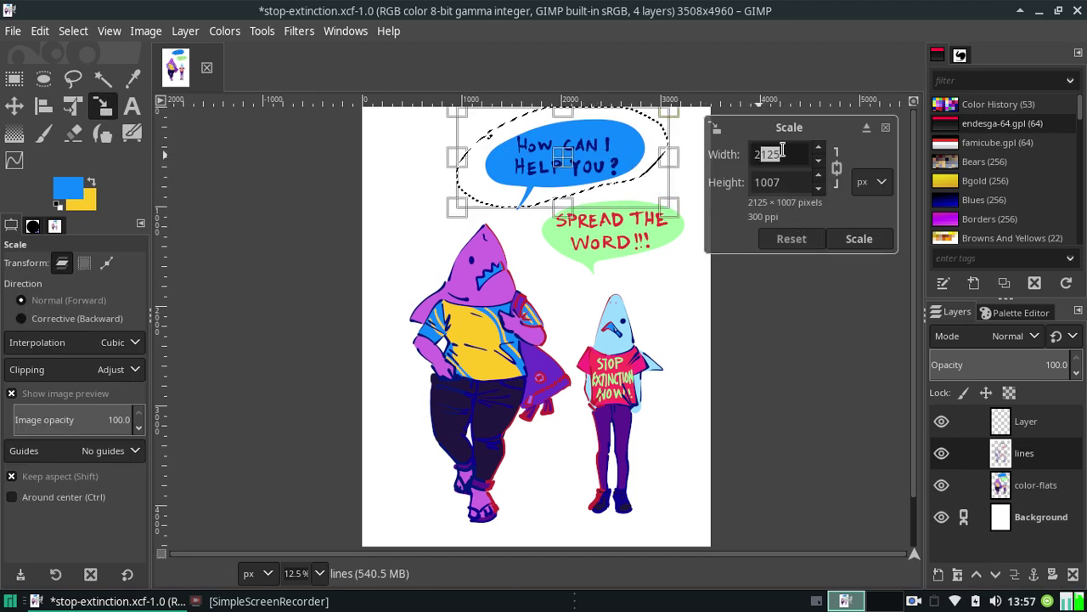
text(000)
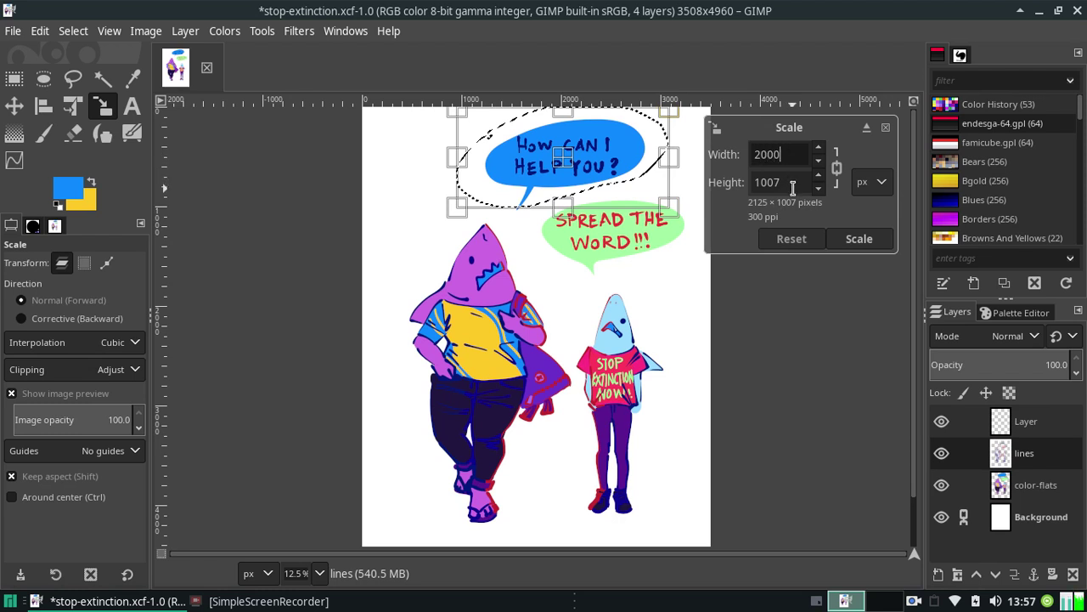
click(797, 188)
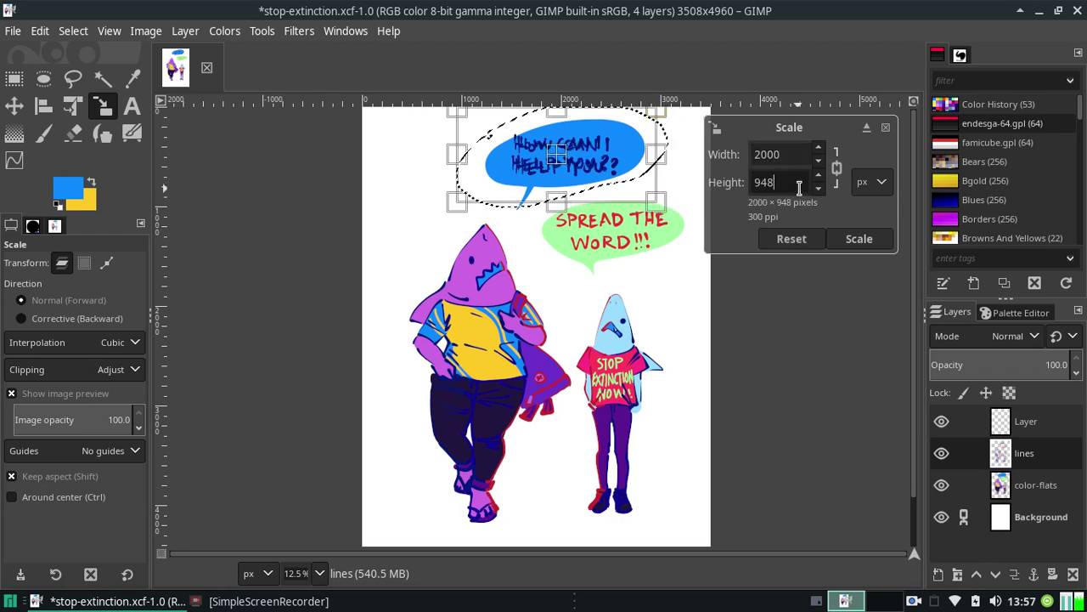
click(859, 238)
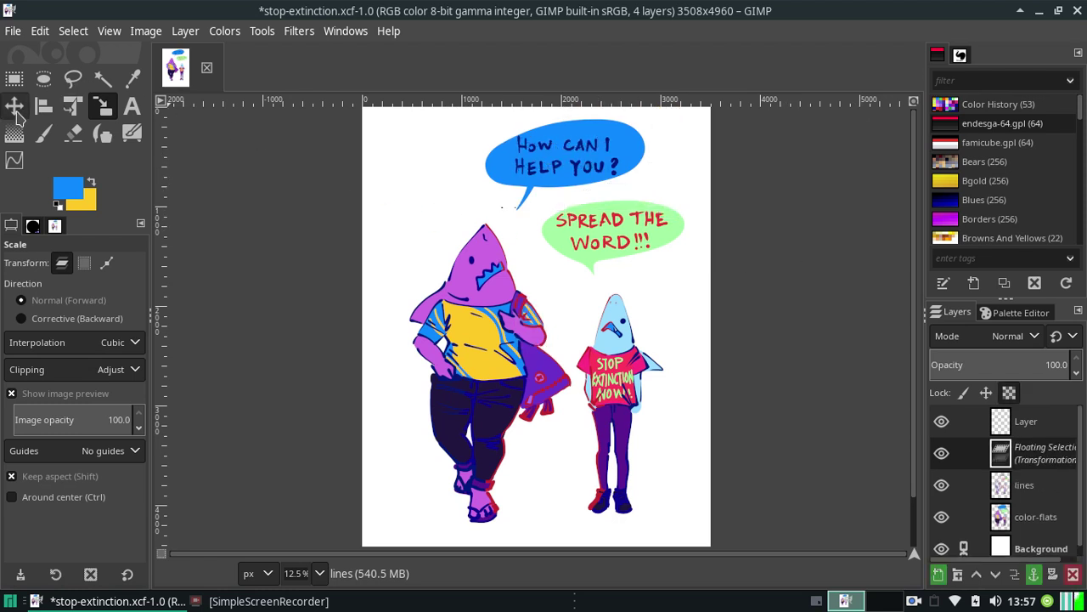
Zoom to 25% and move the floating lettering within the speech bubbles
click(14, 106)
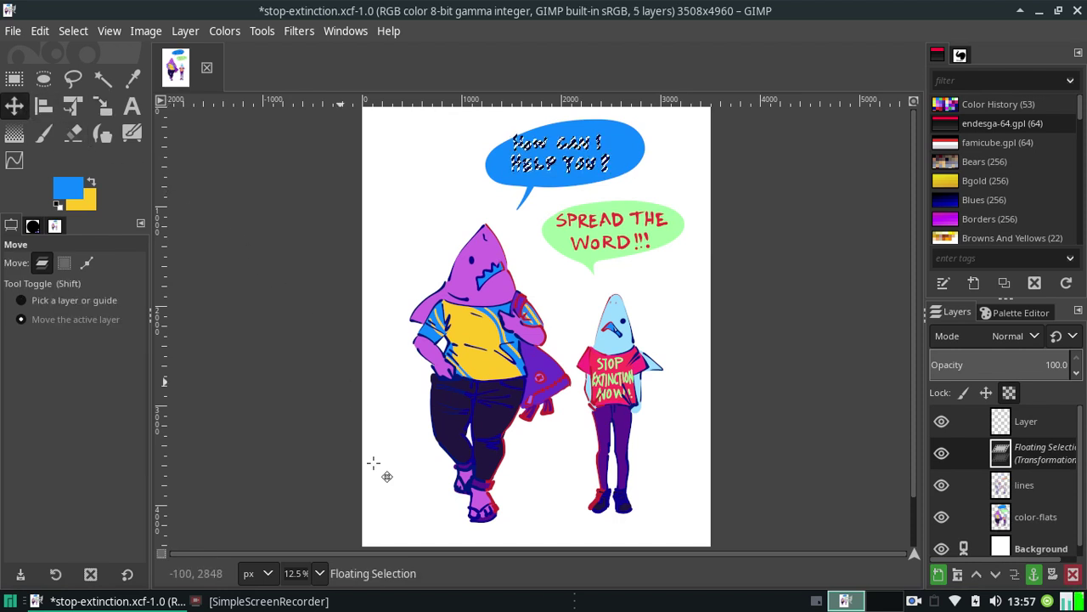
click(319, 573)
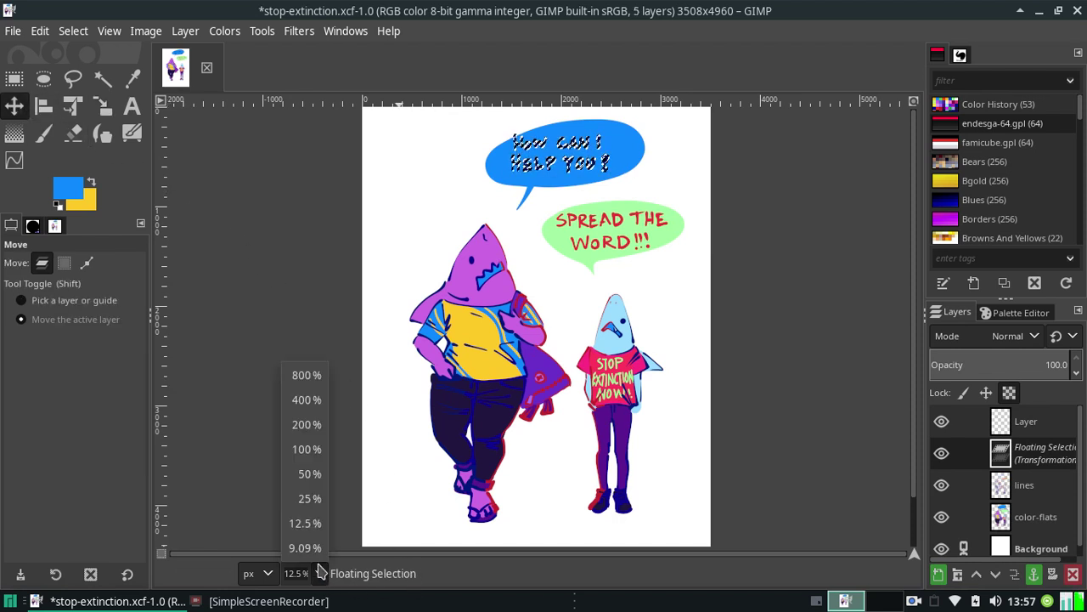
click(307, 522)
click(319, 572)
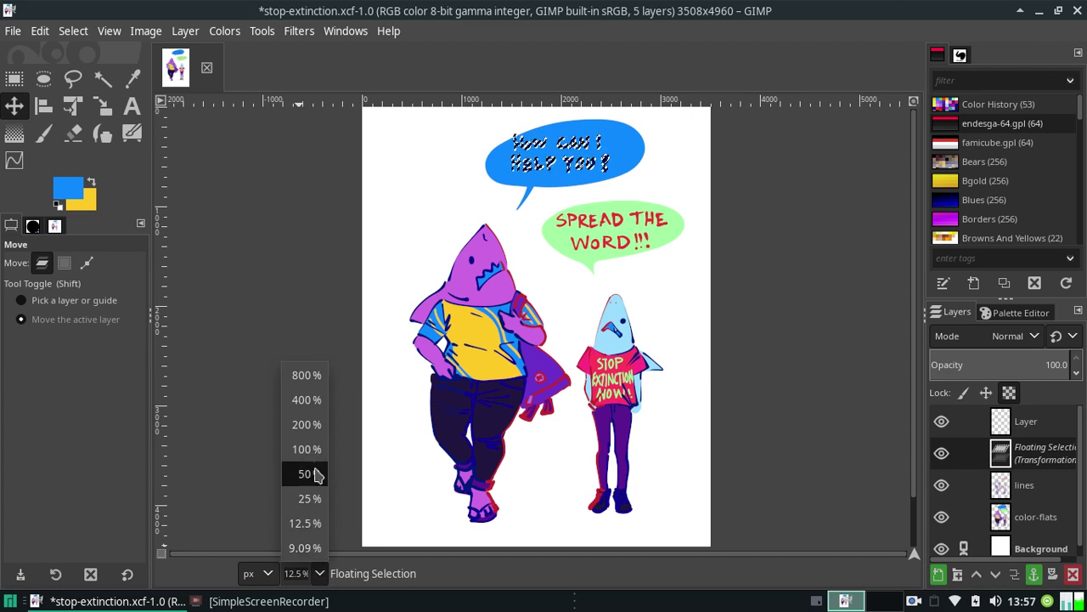
click(308, 521)
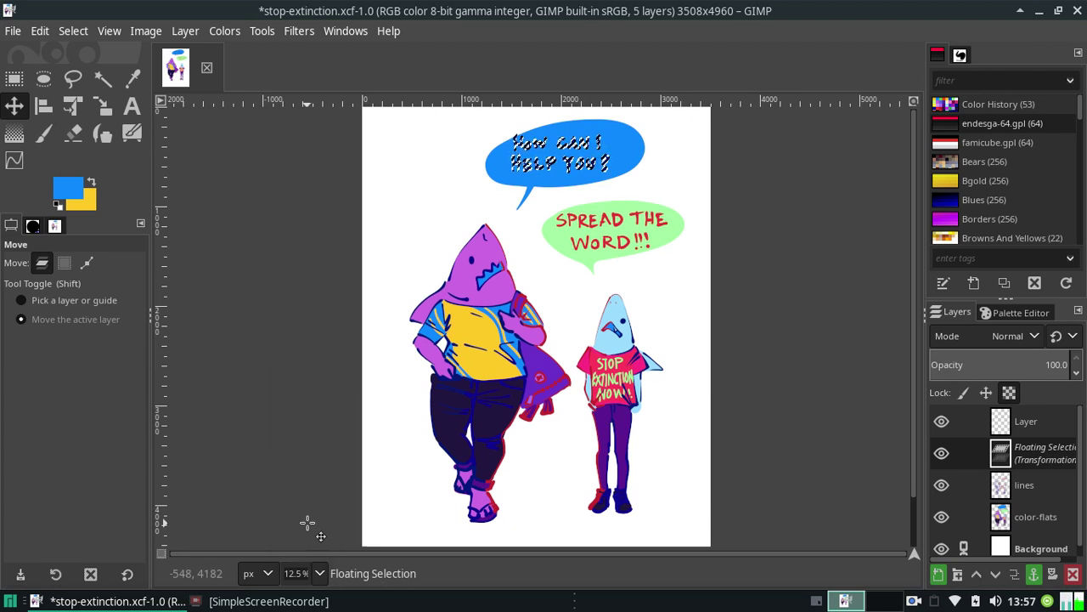
click(320, 572)
click(308, 498)
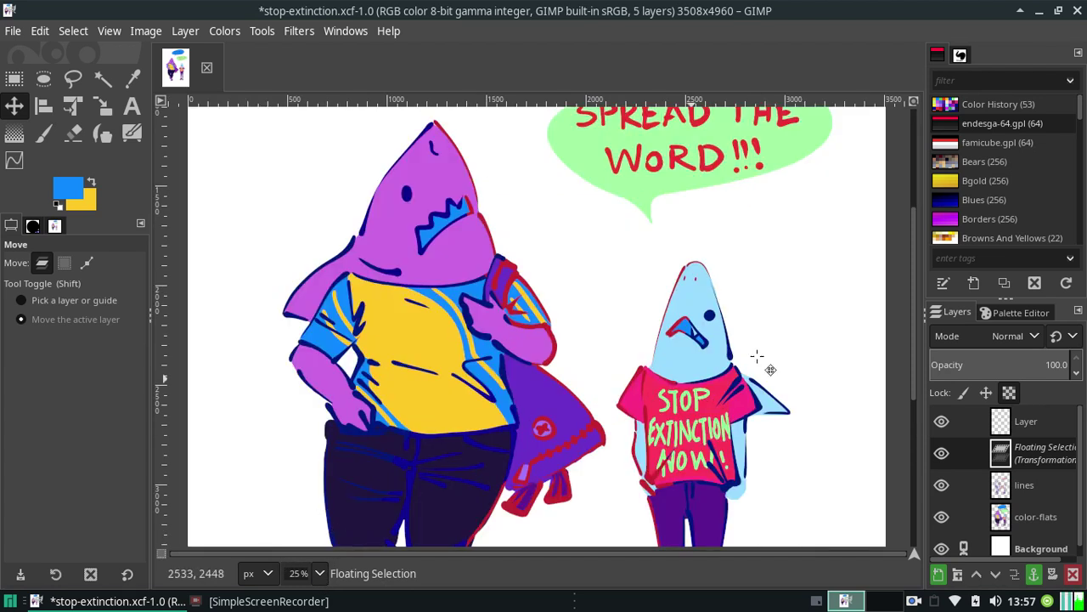
drag(916, 340, 910, 236)
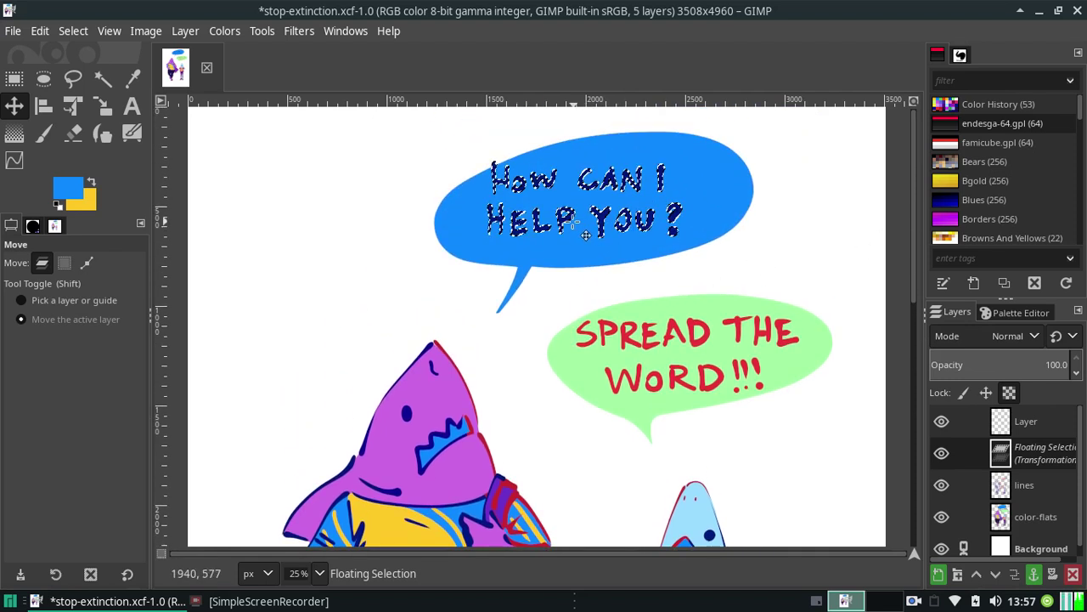
drag(581, 233, 590, 238)
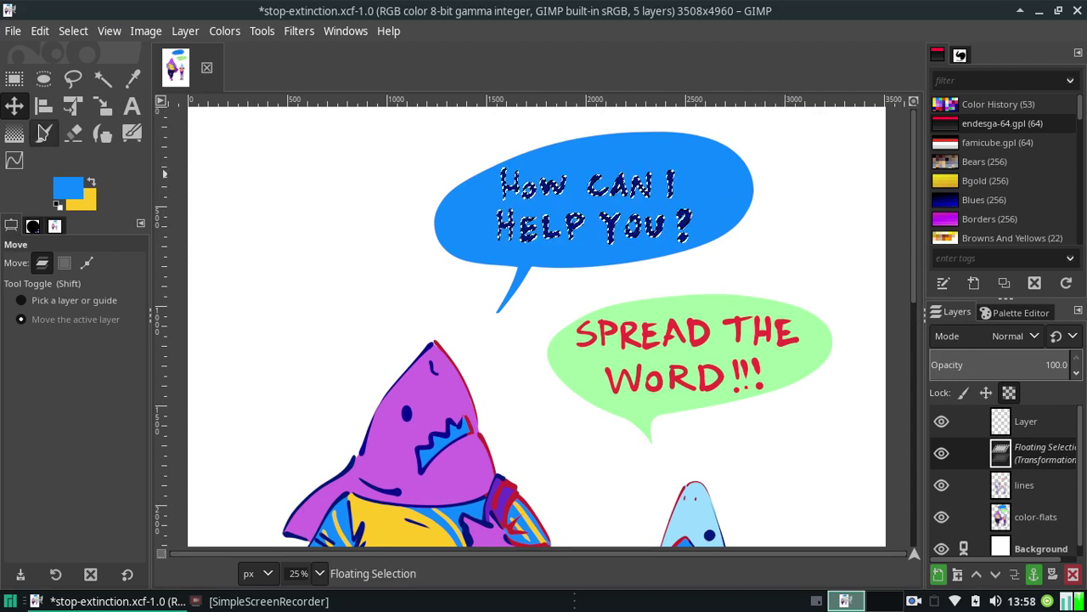
Rescale the floating lettering to 1962 × 930 px using a 930 px height
click(102, 105)
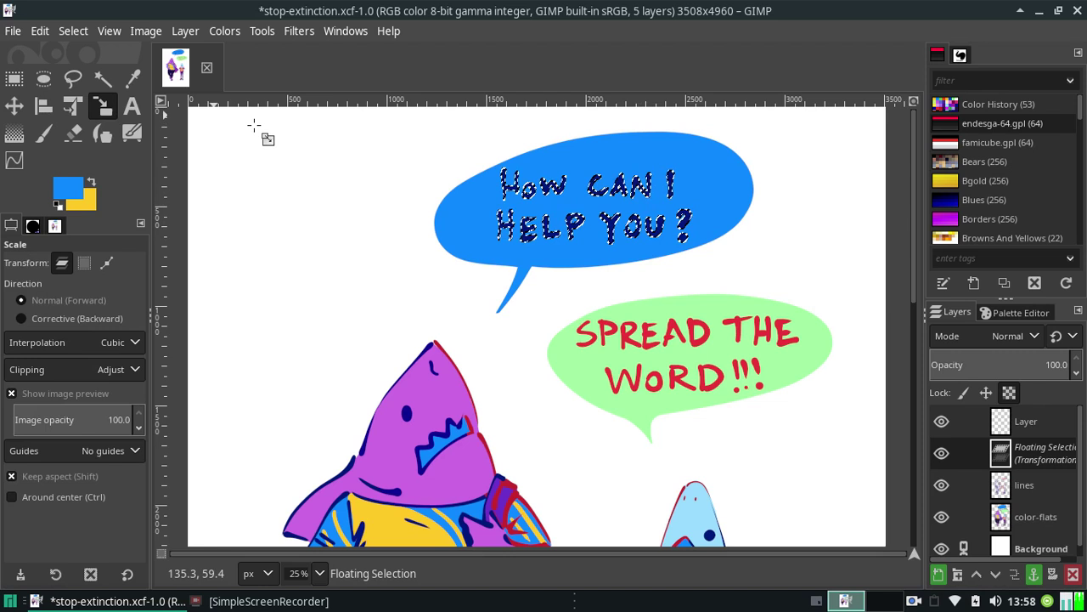
click(619, 236)
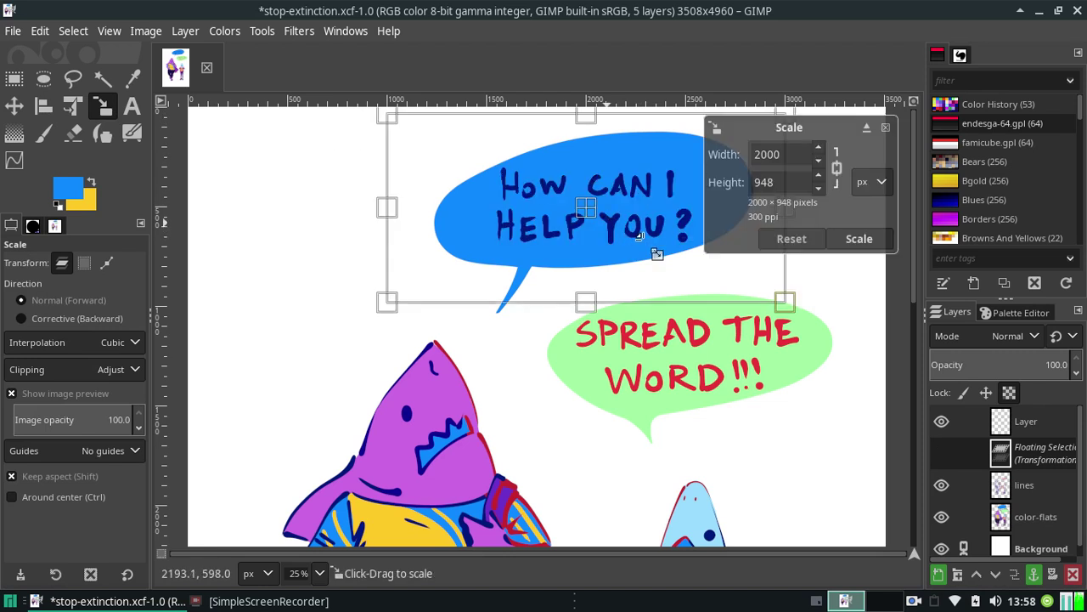
double_click(764, 182)
text(930)
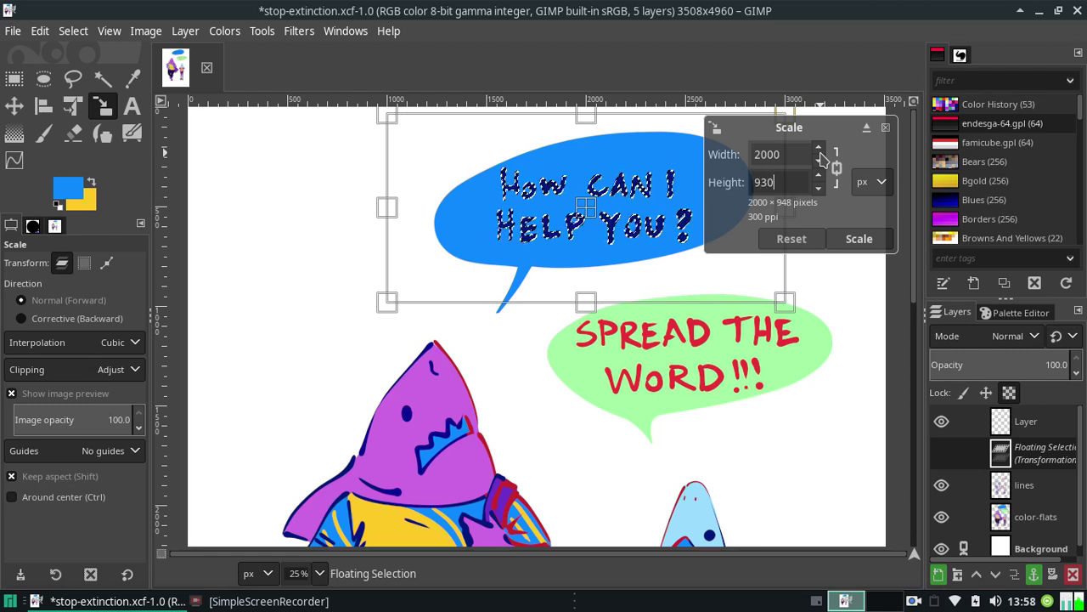
key(Return)
click(859, 239)
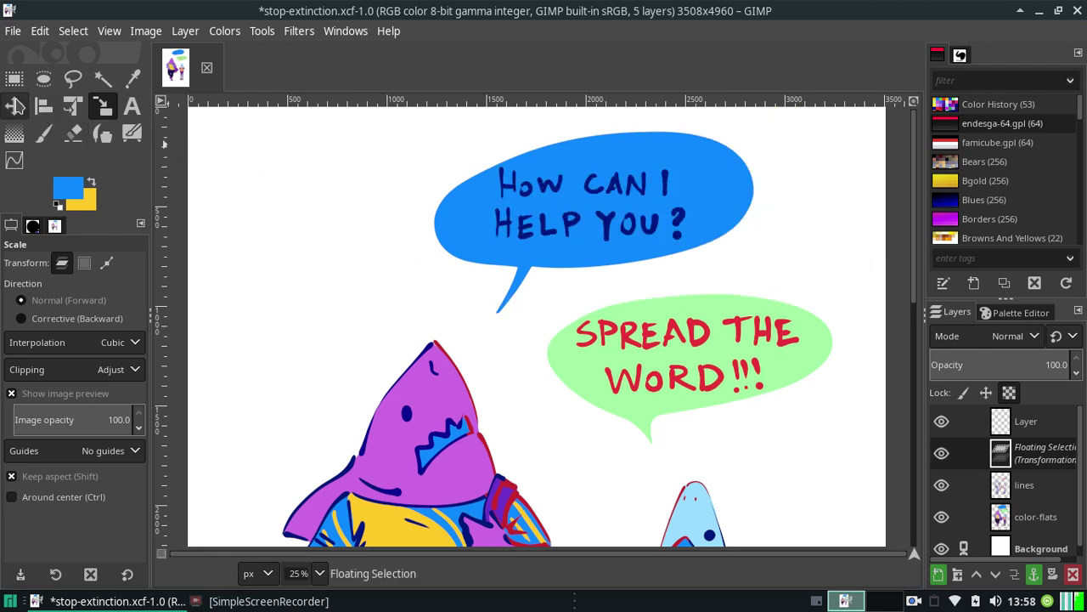
Nudge the lettering into place in the blue bubble and anchor it onto the lines layer
key(m)
drag(621, 232, 625, 236)
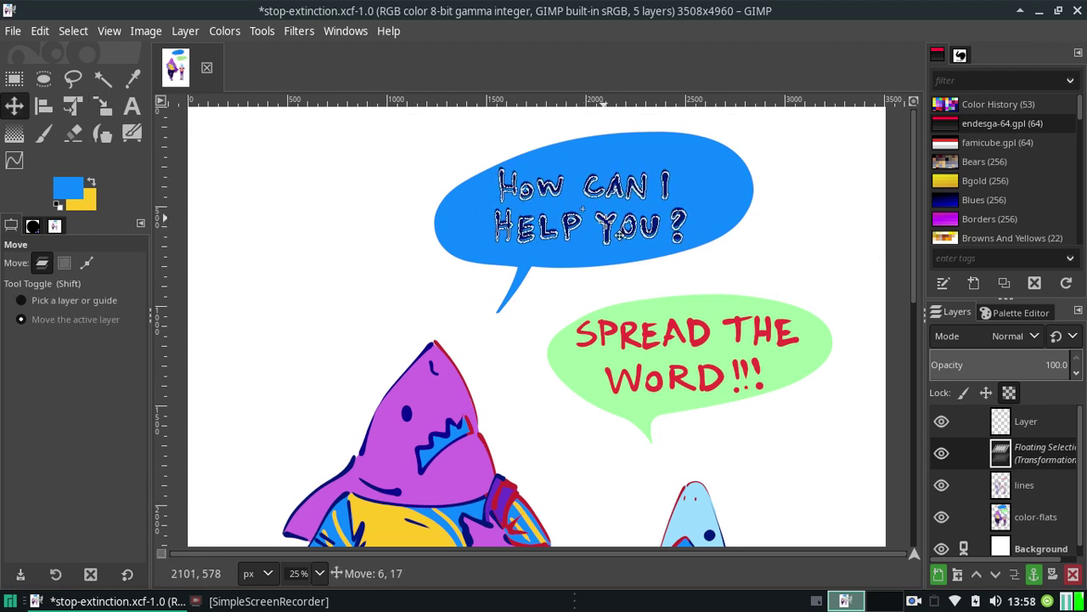
key(ctrl+t)
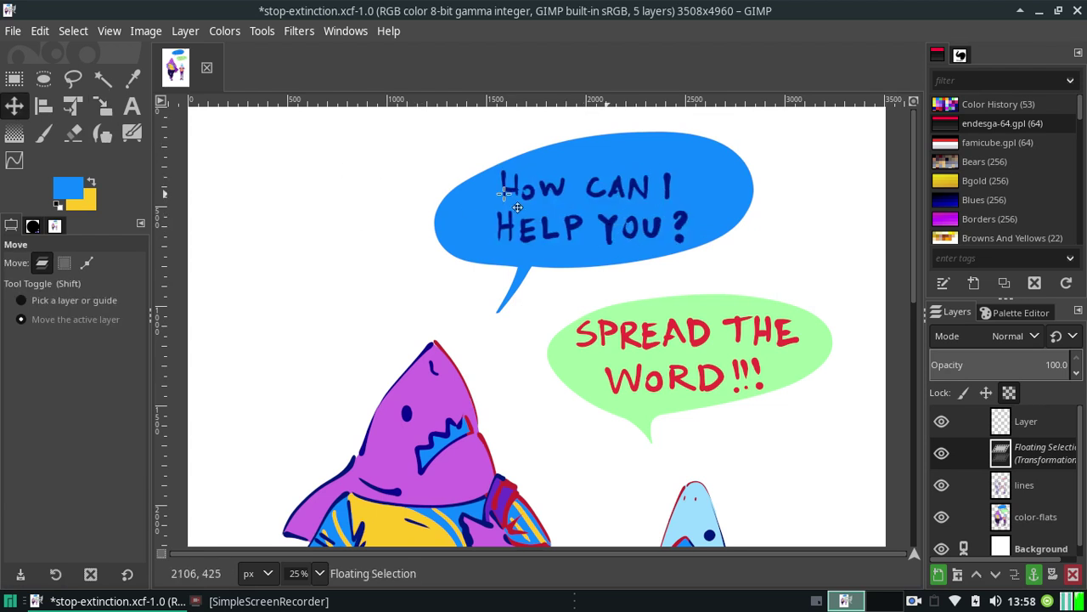
click(13, 79)
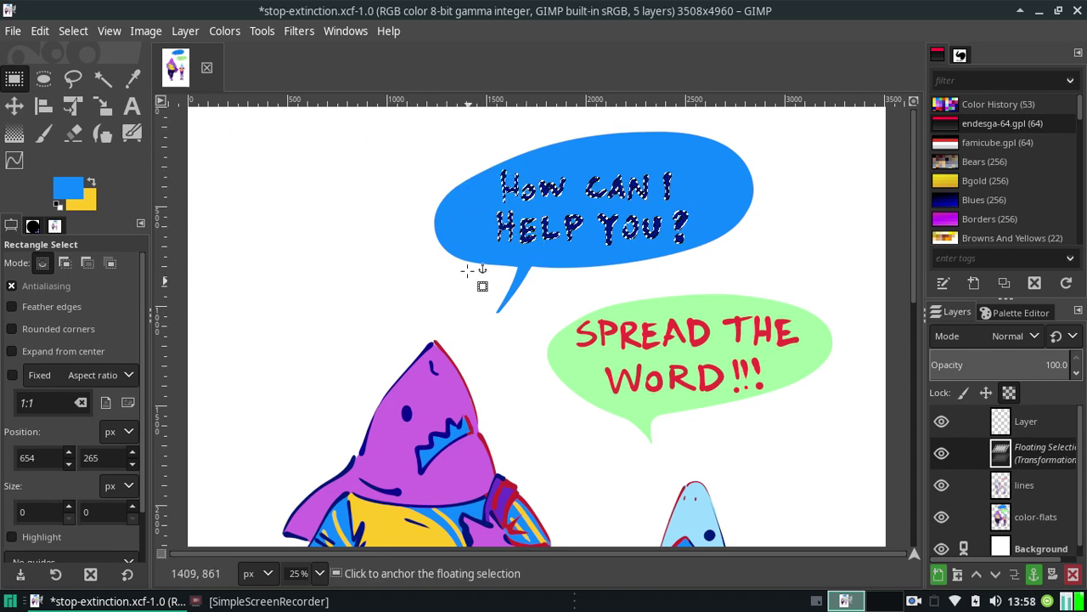
drag(464, 210, 465, 212)
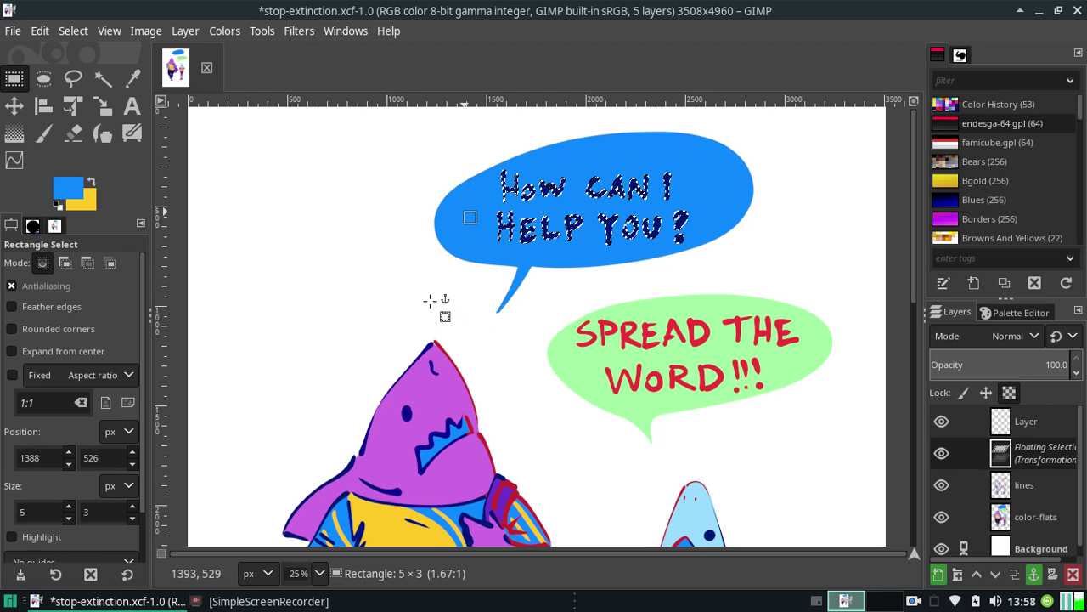
click(430, 300)
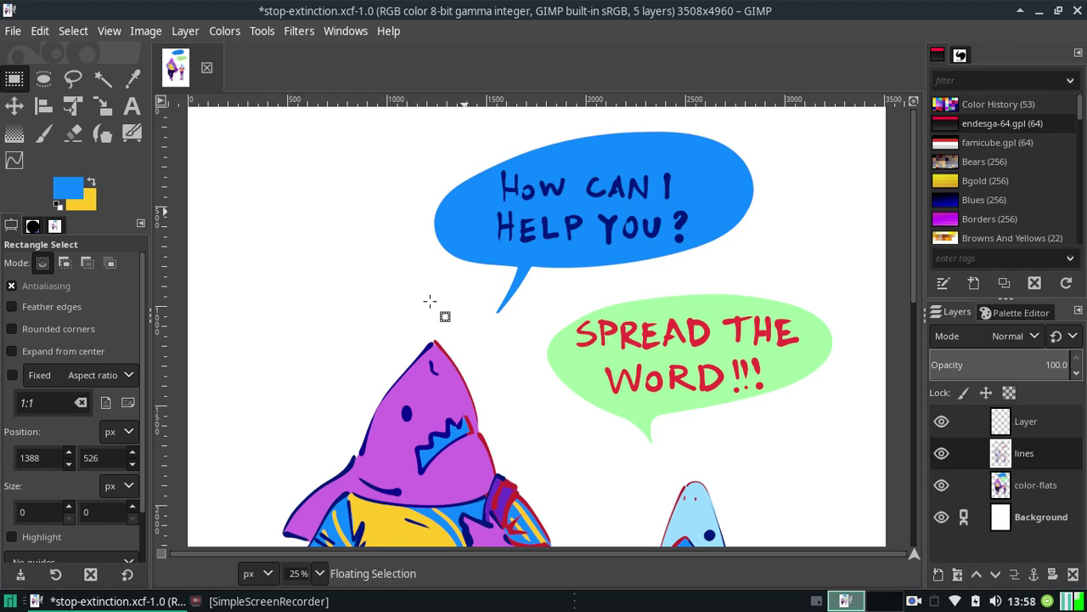
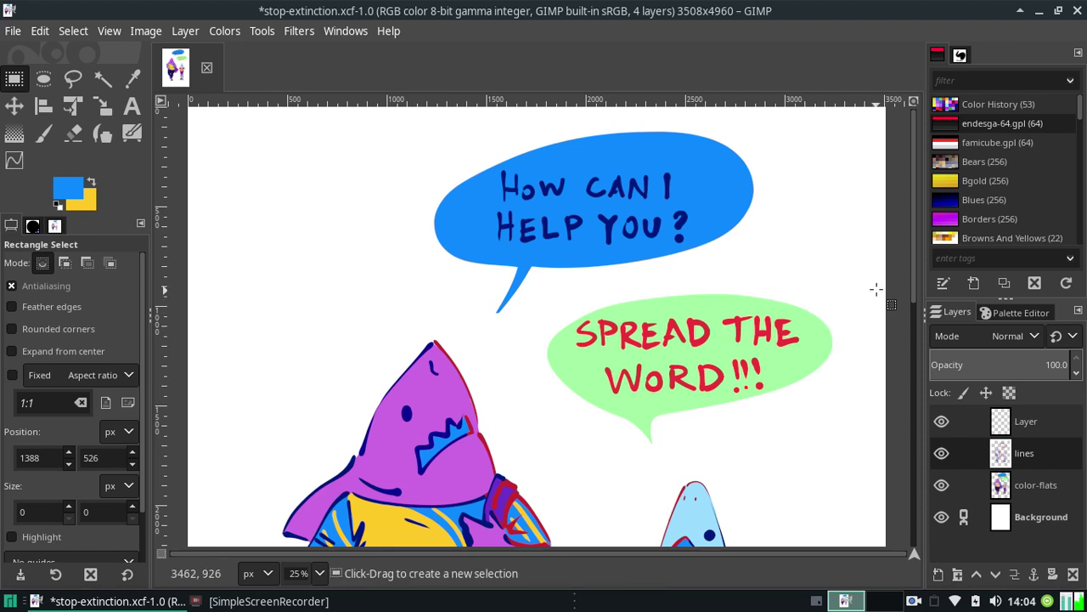
Zoom out to 12.5% to fit the shark illustration, then toggle the lines layer off and on
mouse_move(913, 270)
mouse_down()
mouse_move(907, 410)
mouse_move(891, 255)
mouse_up()
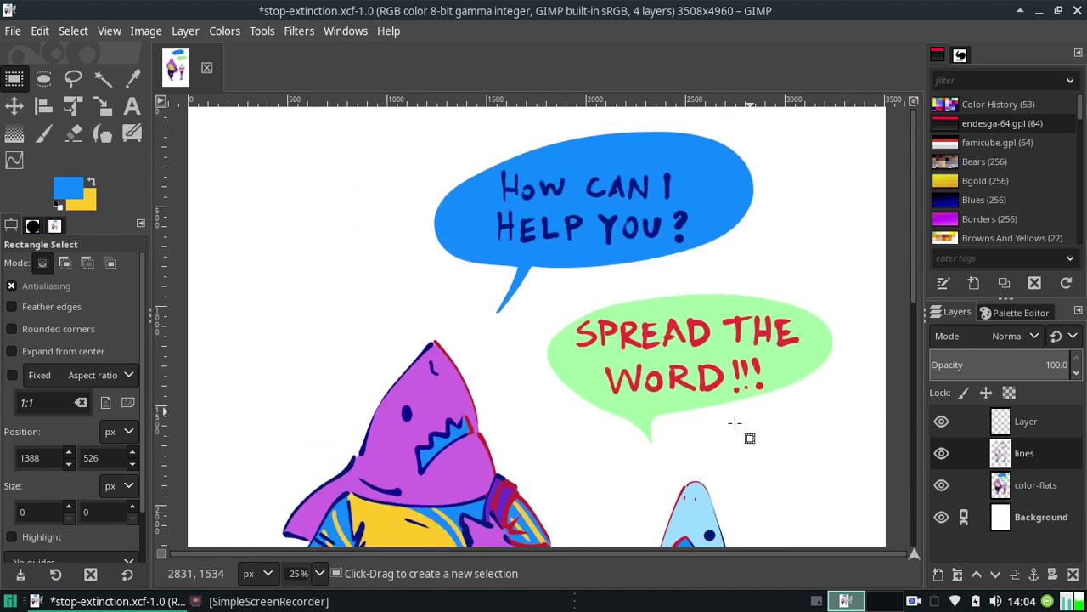
click(320, 574)
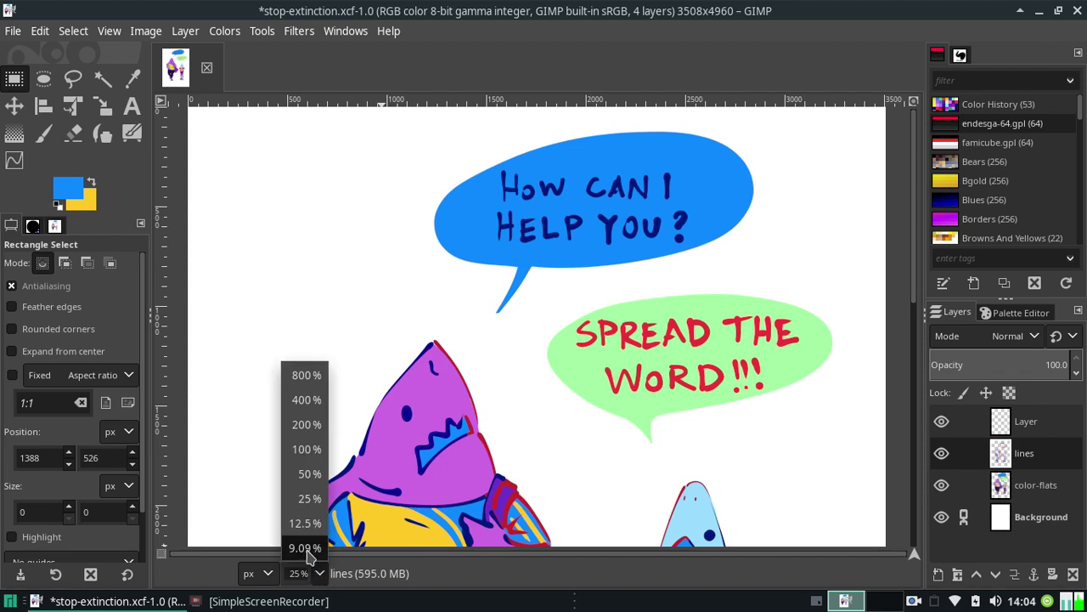
click(305, 522)
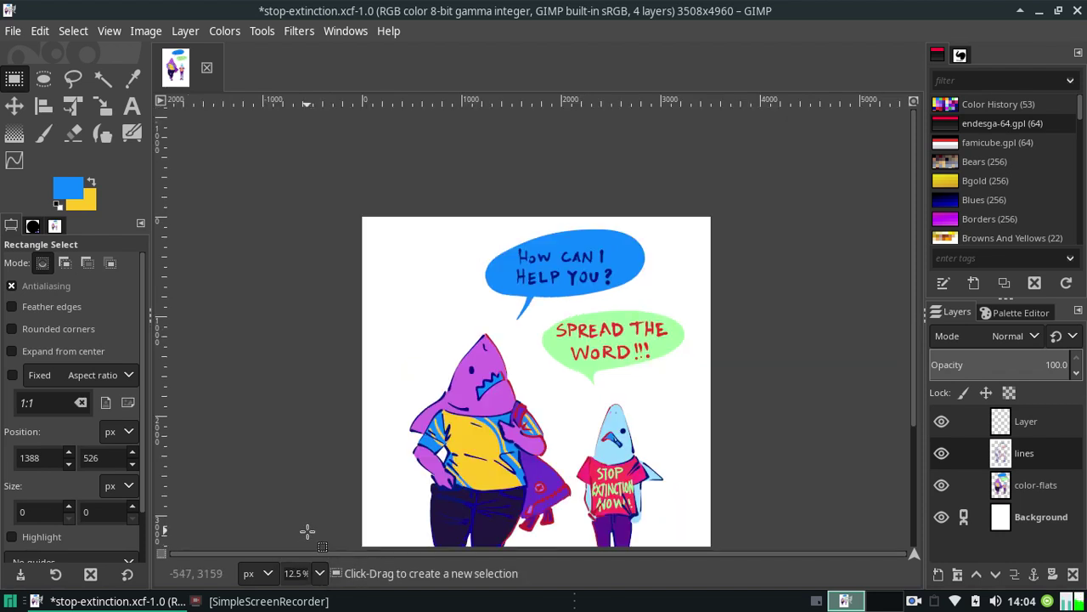
scroll(910, 369, down, 3)
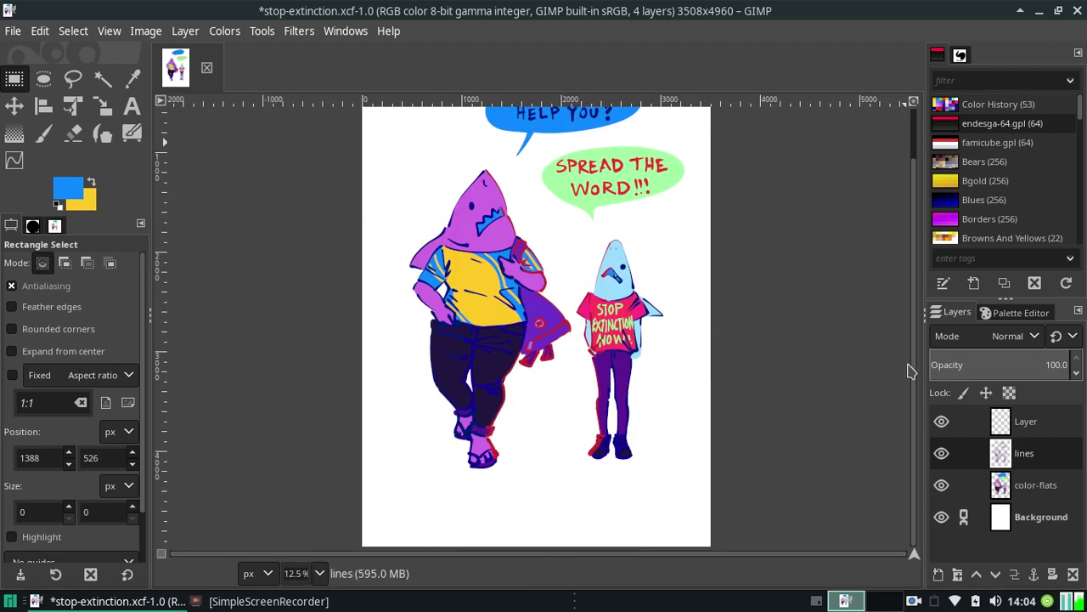
scroll(913, 369, down, 2)
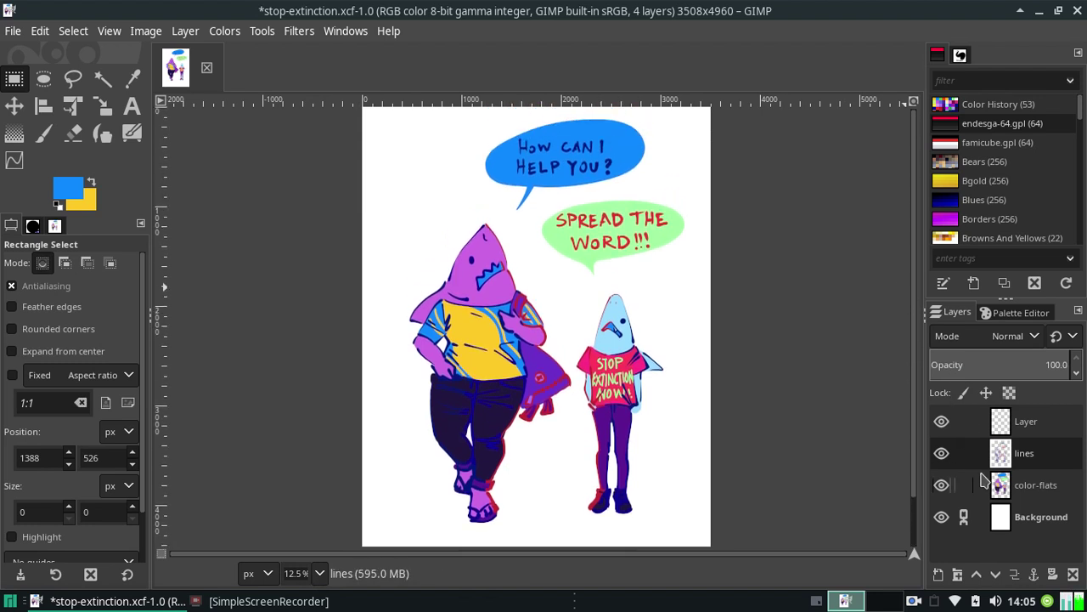
click(941, 453)
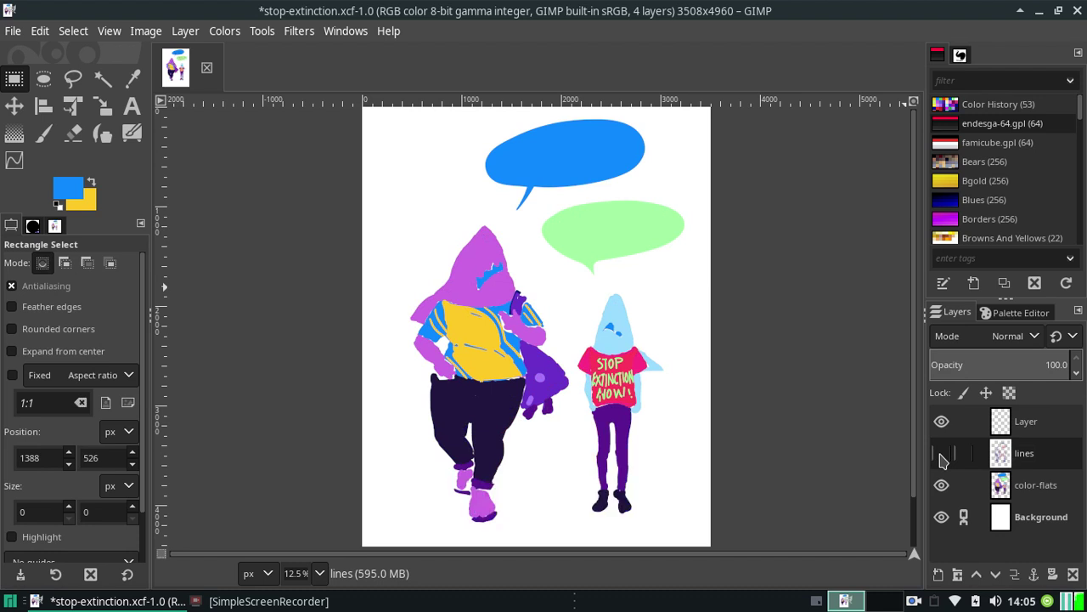
click(941, 455)
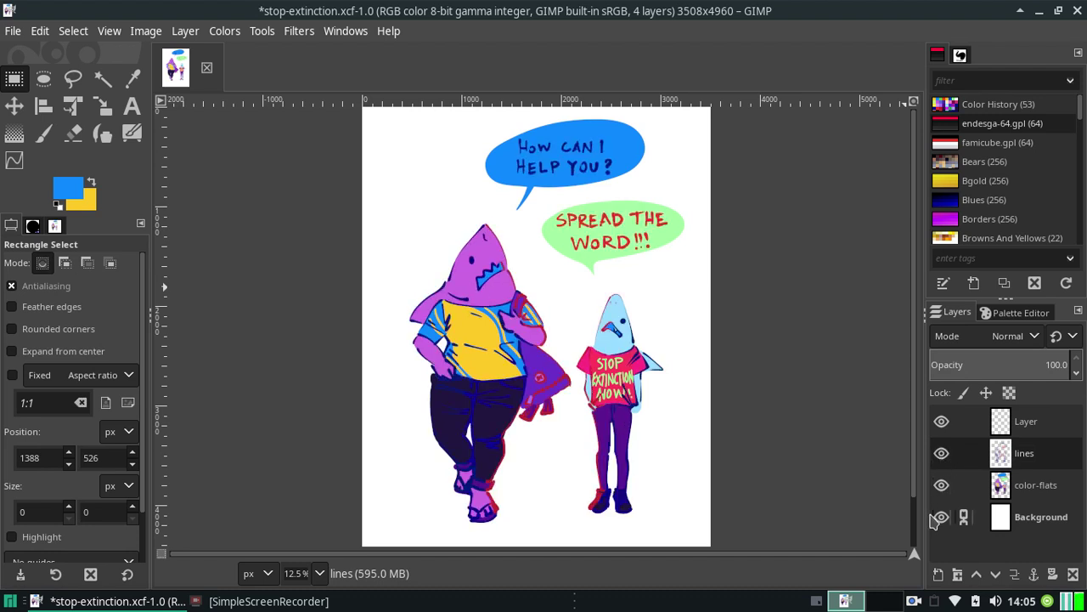
Lasso the green 'SPREAD THE WORD!!!' bubble, copy it and paste it as a floating selection
key(f)
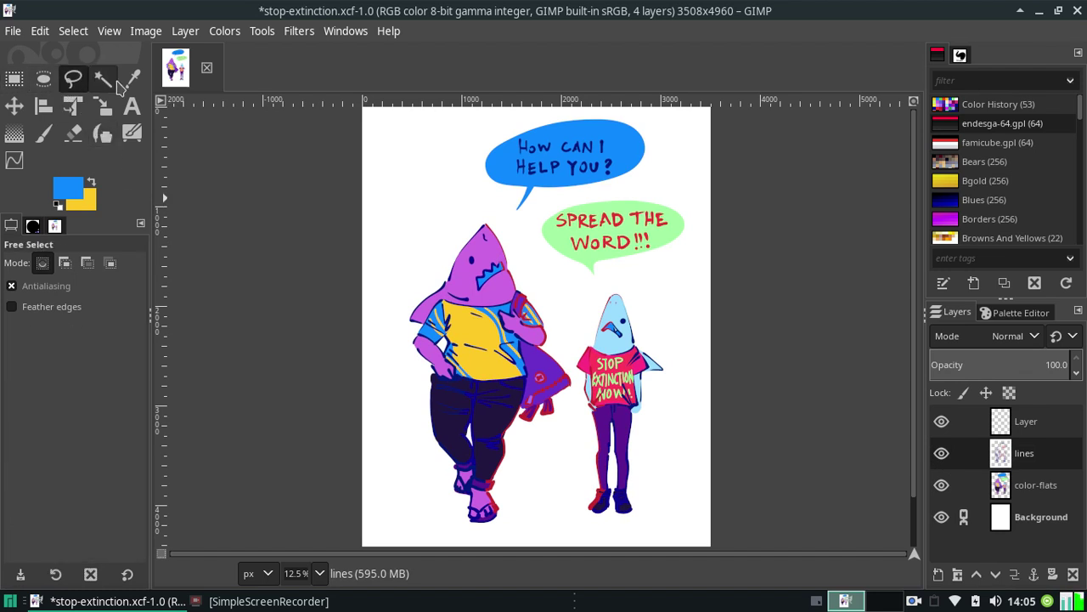
drag(556, 205, 681, 191)
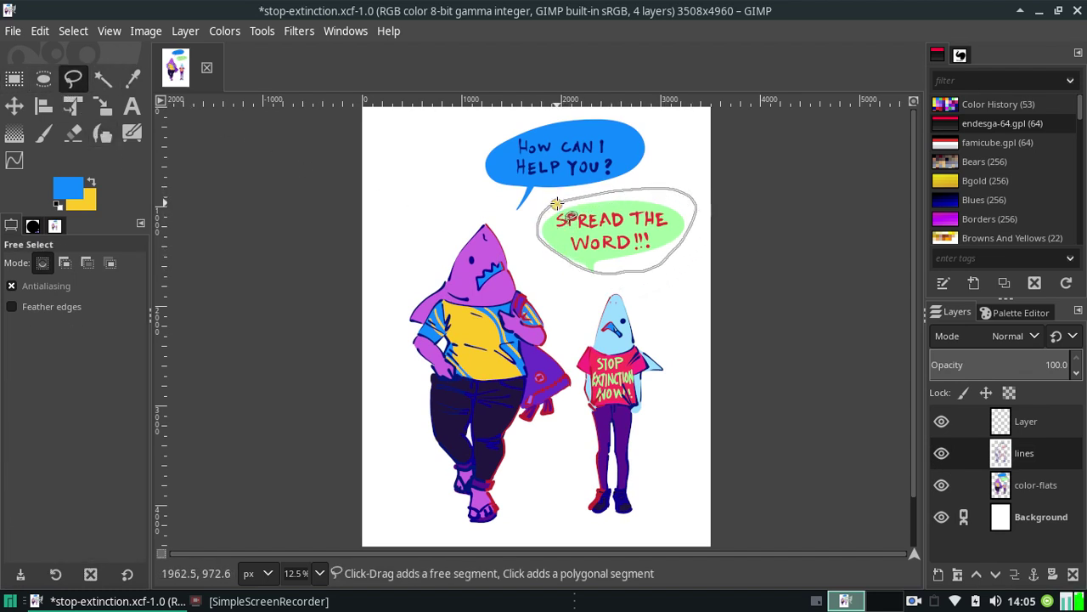
drag(681, 190, 557, 204)
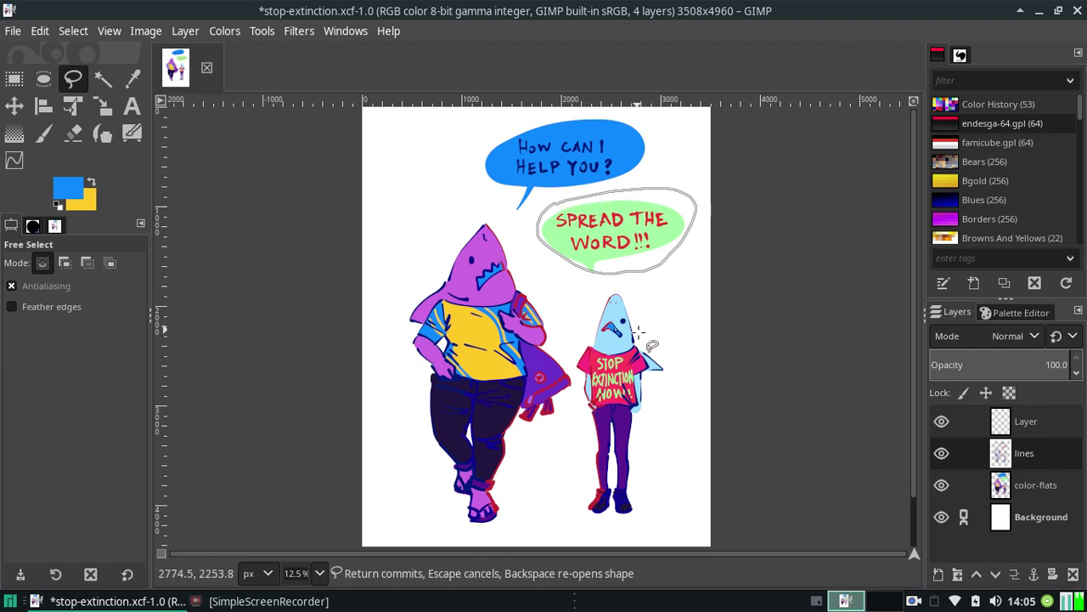
key(ctrl)
key(Return)
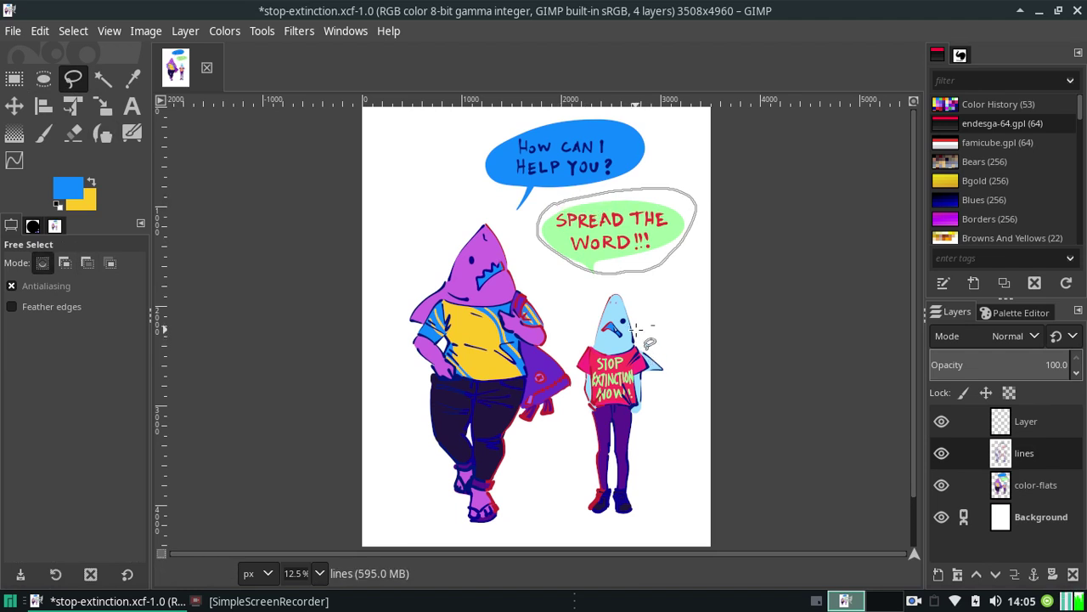
key(ctrl+c)
key(ctrl+v)
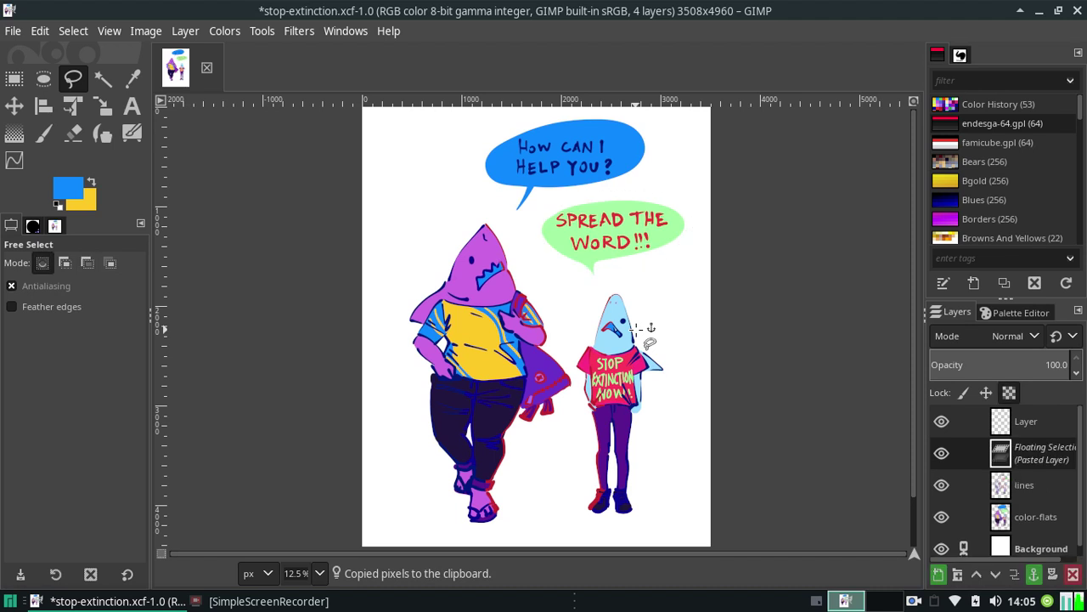
right_click(1028, 456)
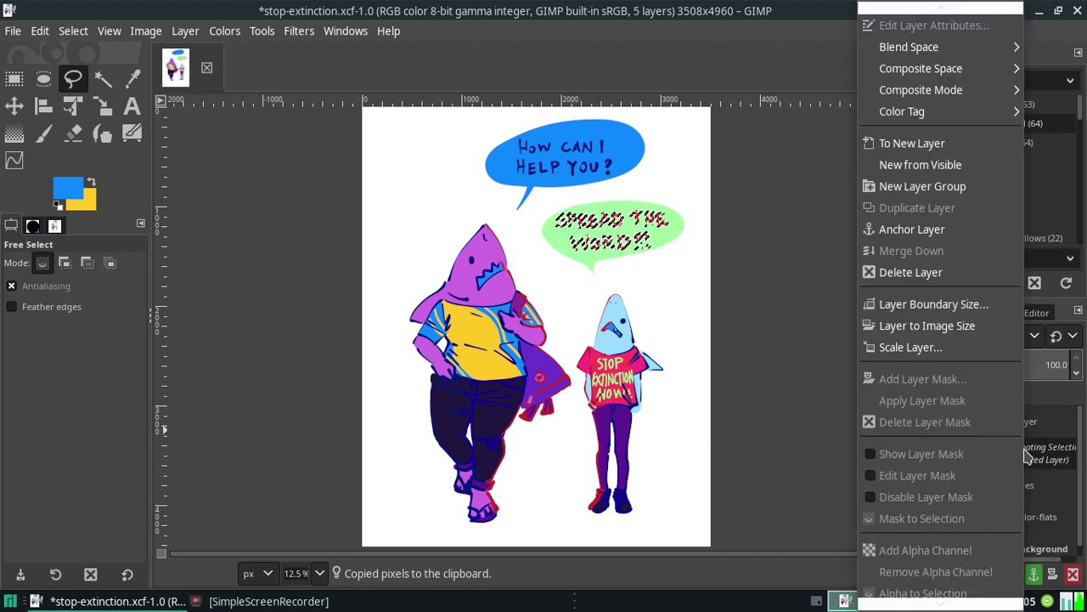
click(835, 23)
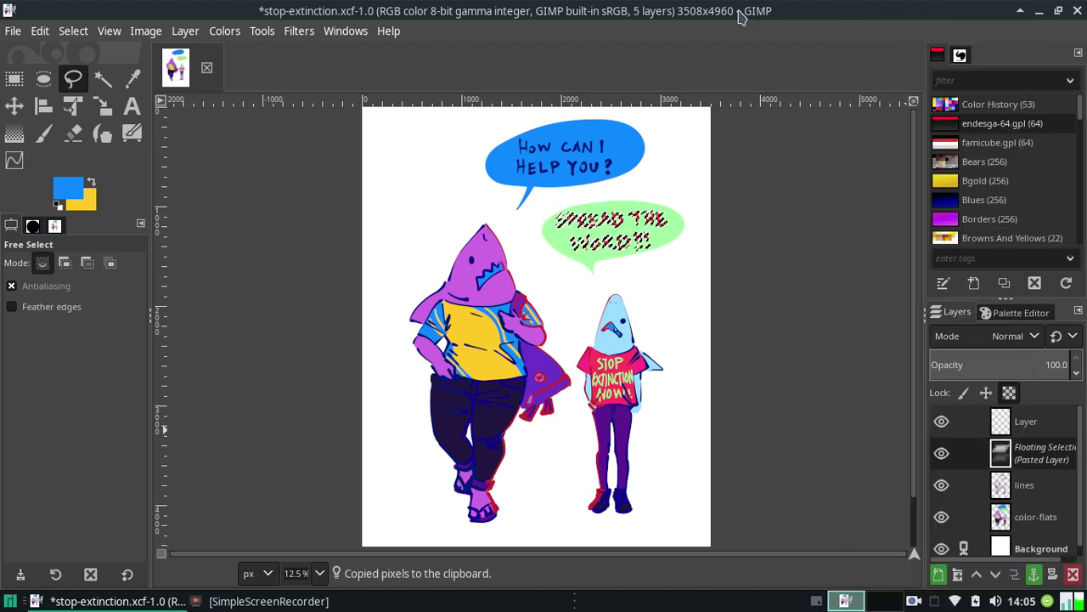
Scale the pasted lettering to 1600 px wide and turn it into its own layer
click(102, 106)
click(603, 251)
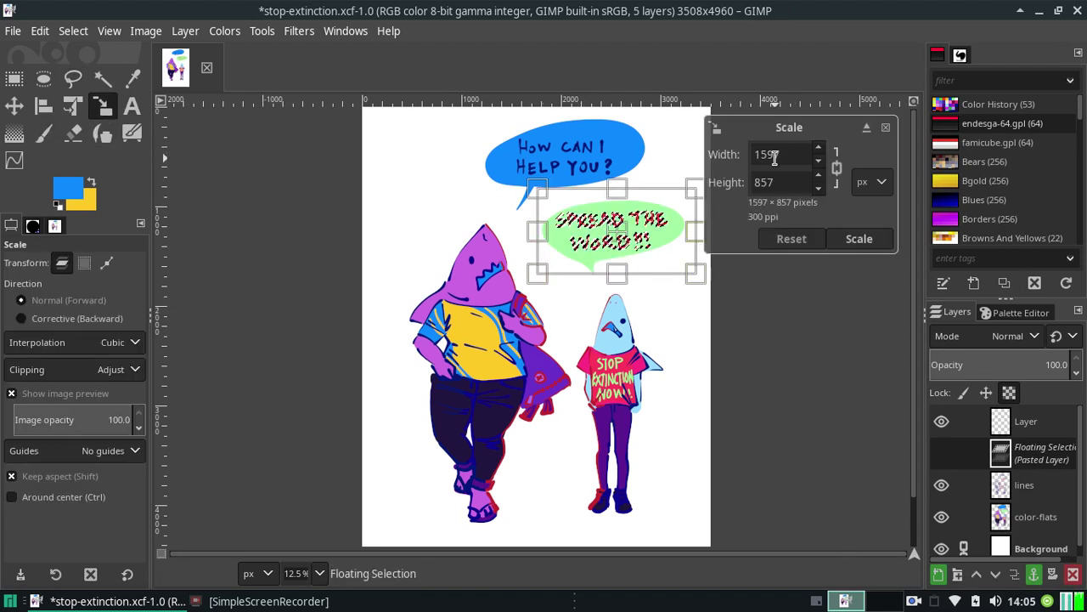
drag(768, 156, 789, 154)
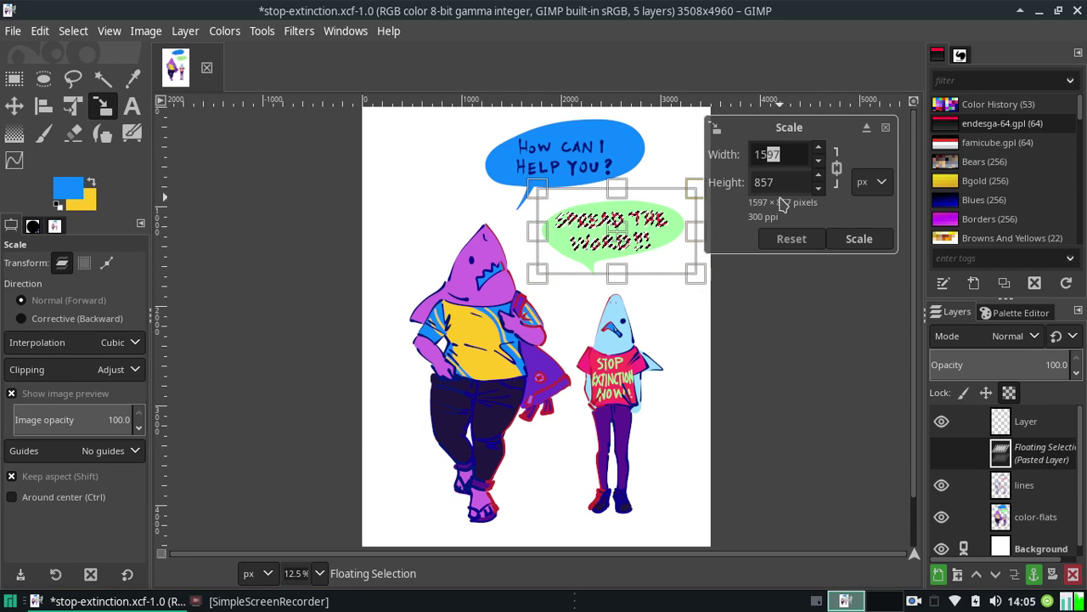
click(759, 155)
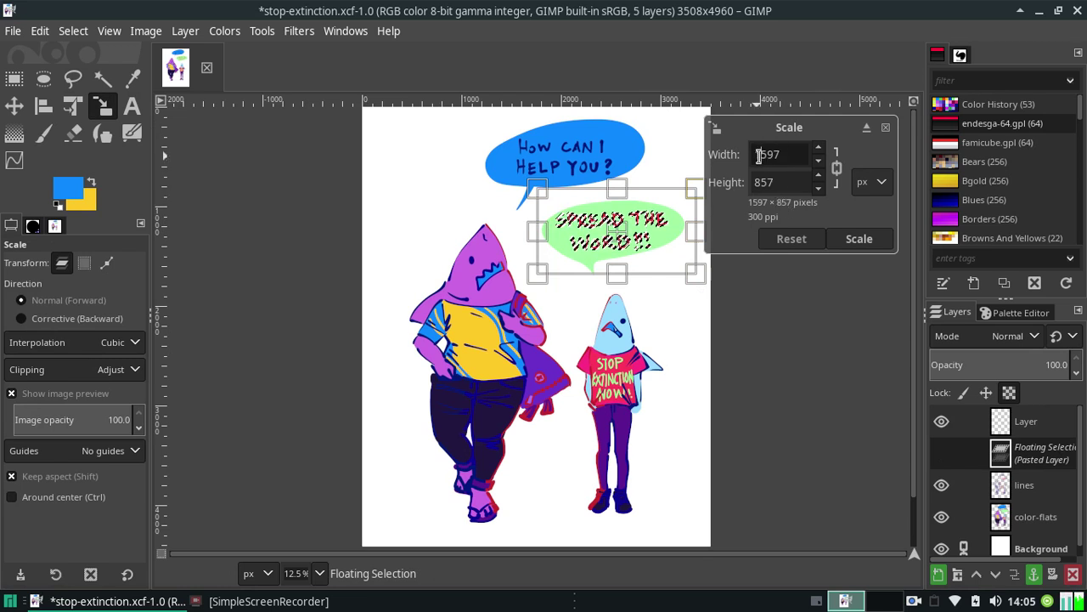
drag(760, 156, 790, 155)
text(1600)
key(Tab)
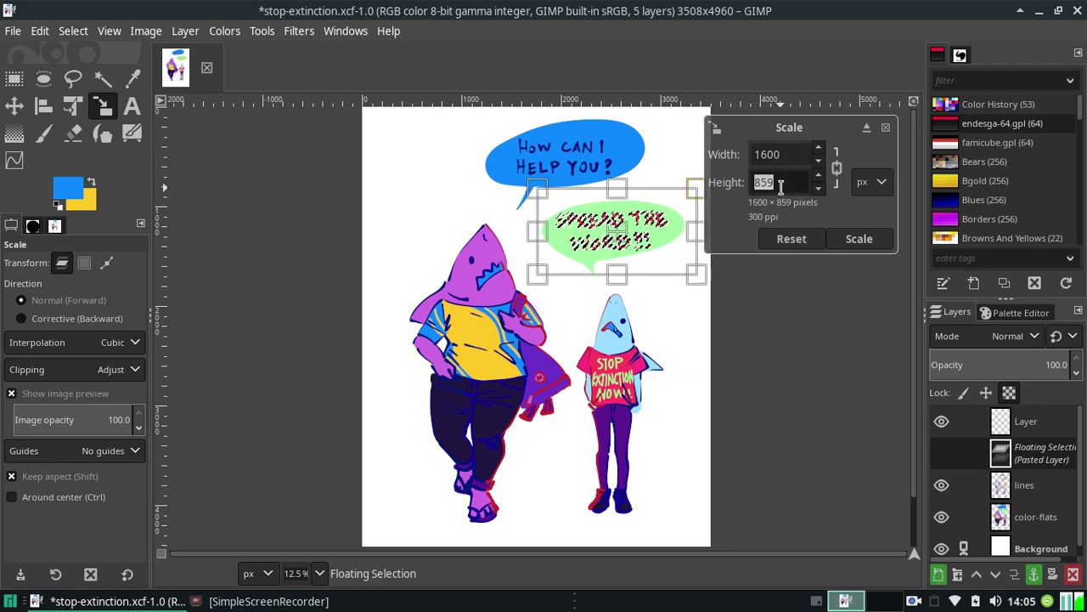
click(846, 243)
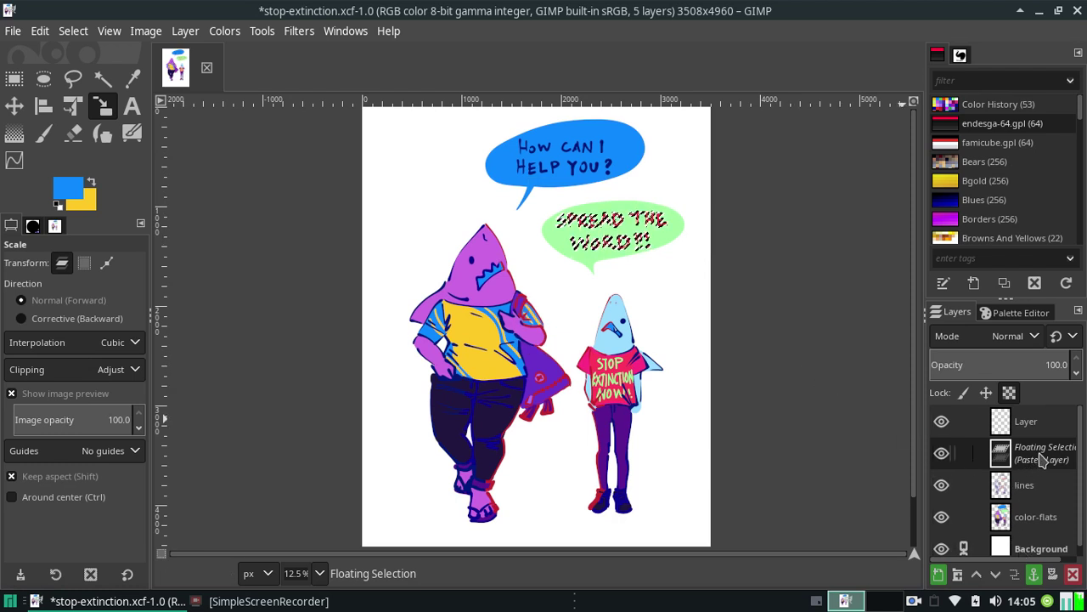
right_click(1042, 459)
click(955, 143)
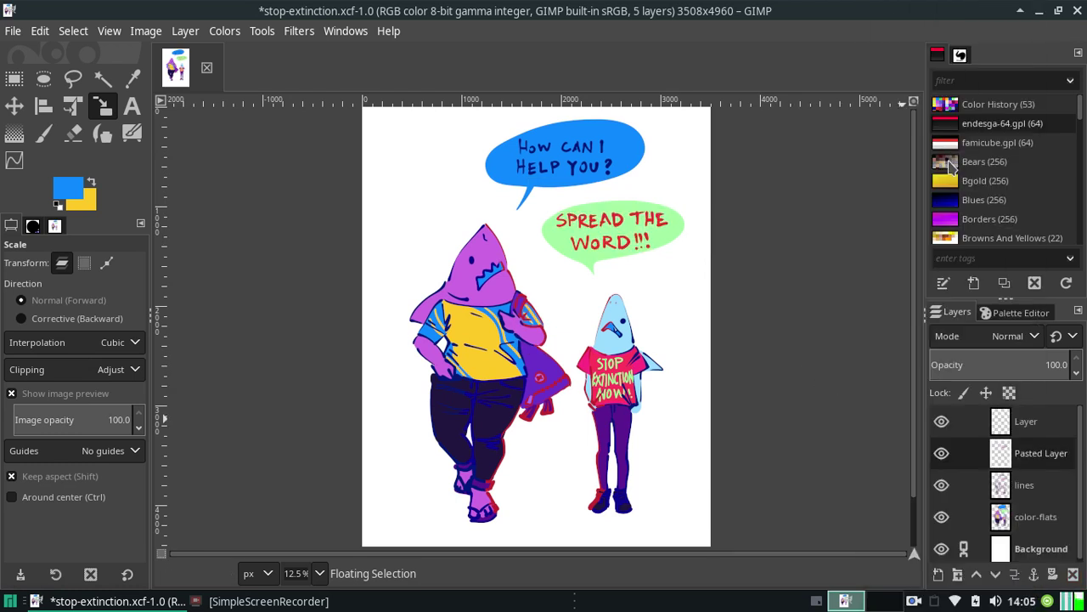
click(225, 34)
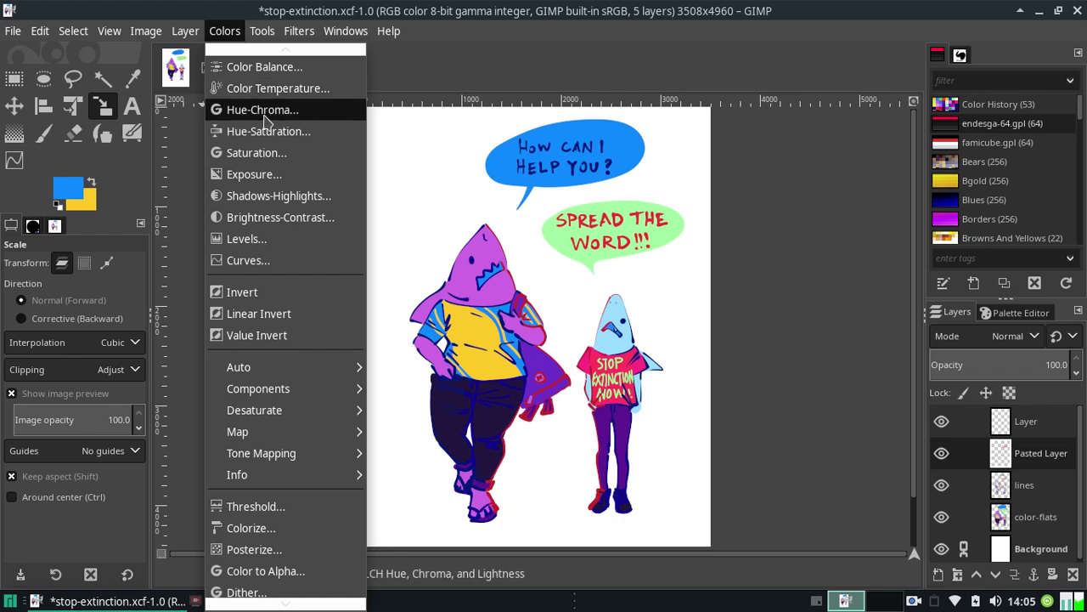
click(1038, 458)
drag(1038, 459, 1037, 495)
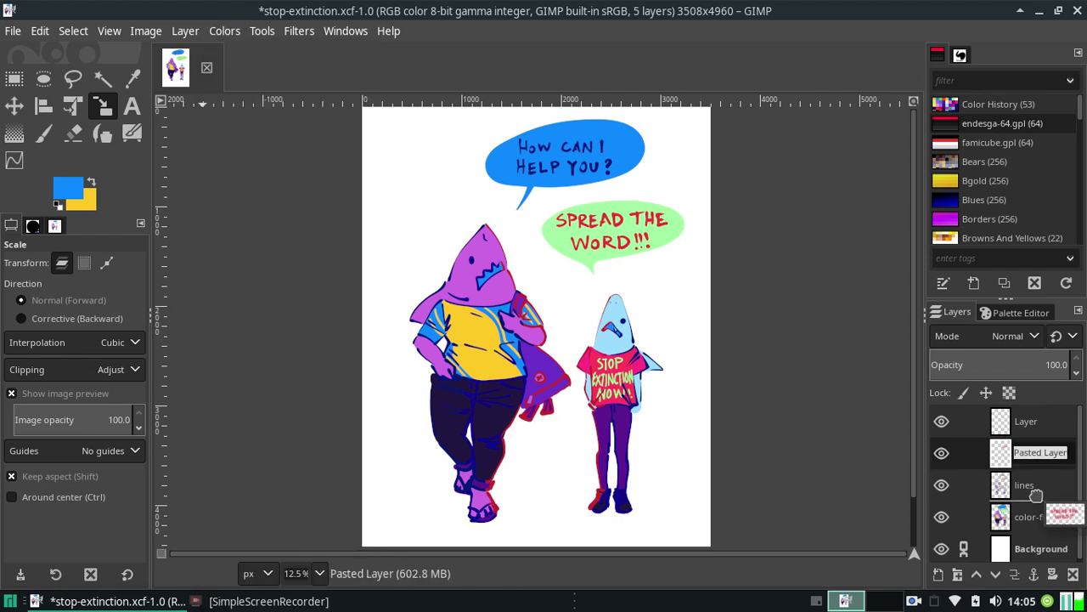
click(223, 34)
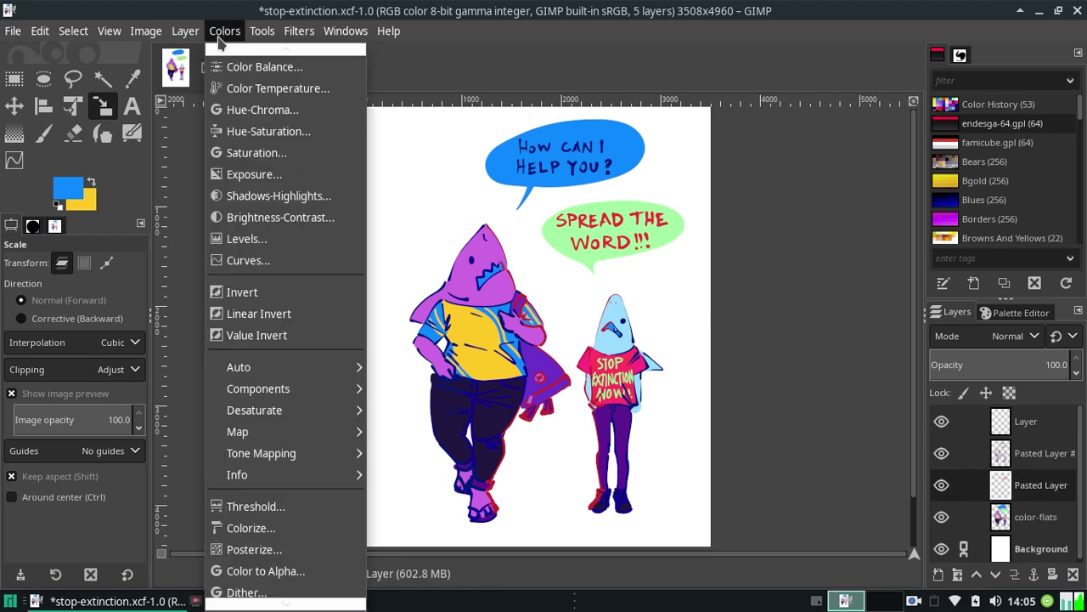
click(253, 130)
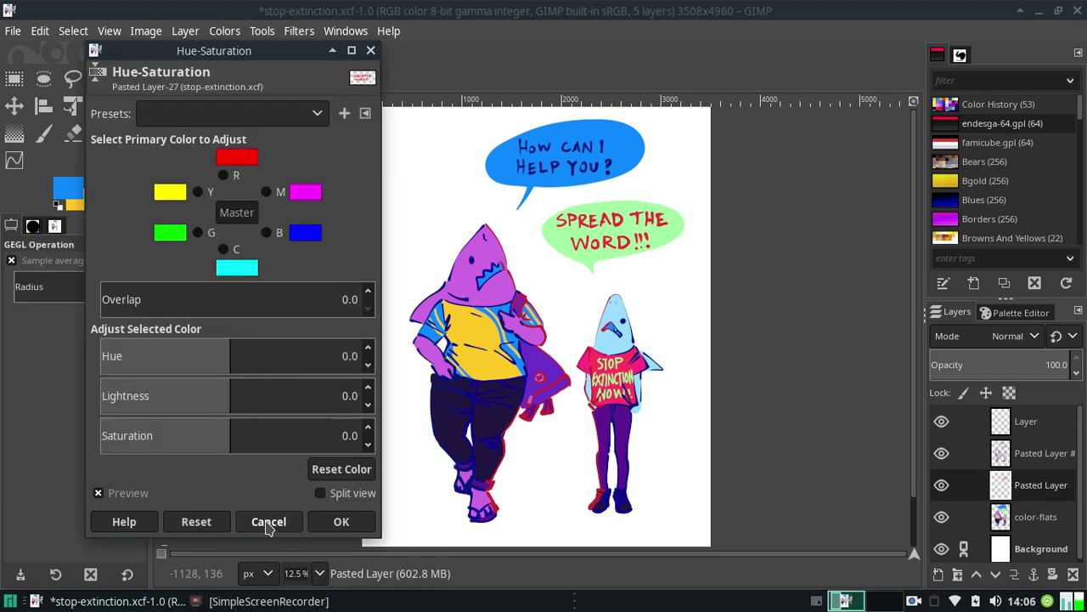
click(370, 50)
click(216, 34)
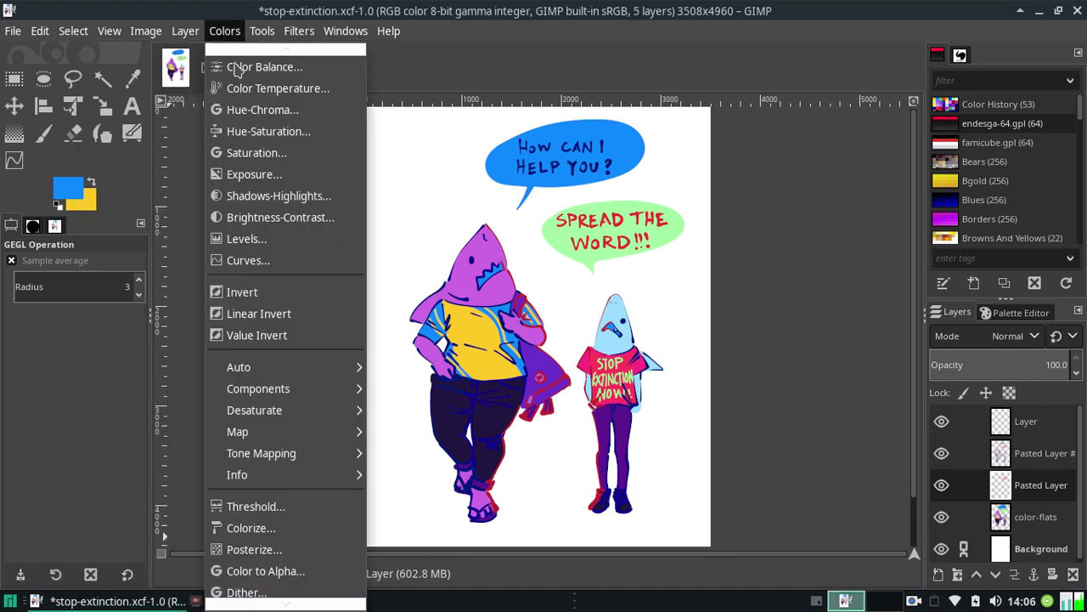
click(265, 110)
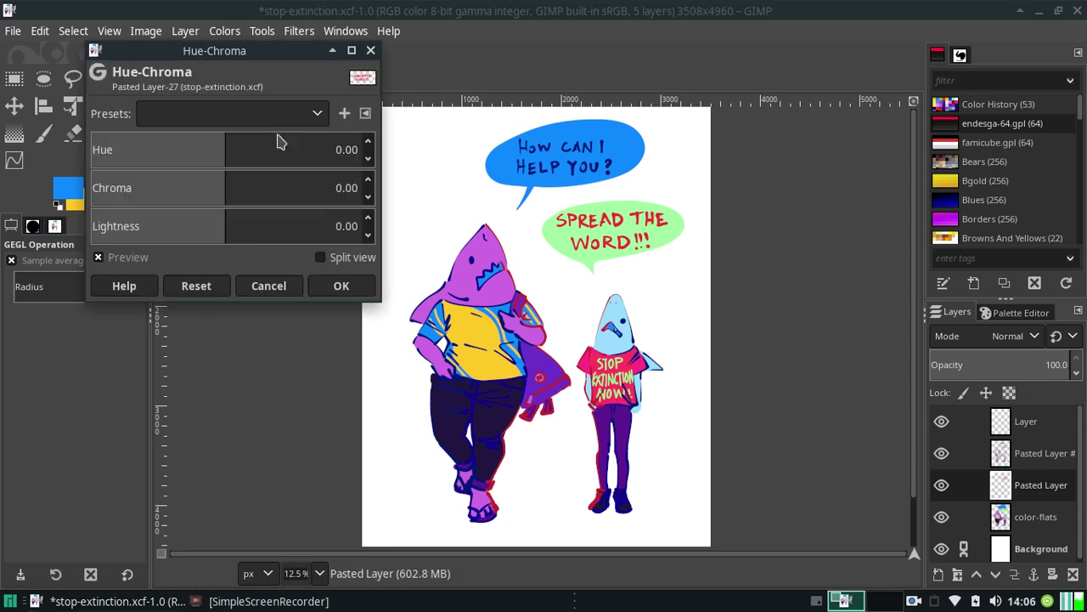
drag(280, 151, 343, 154)
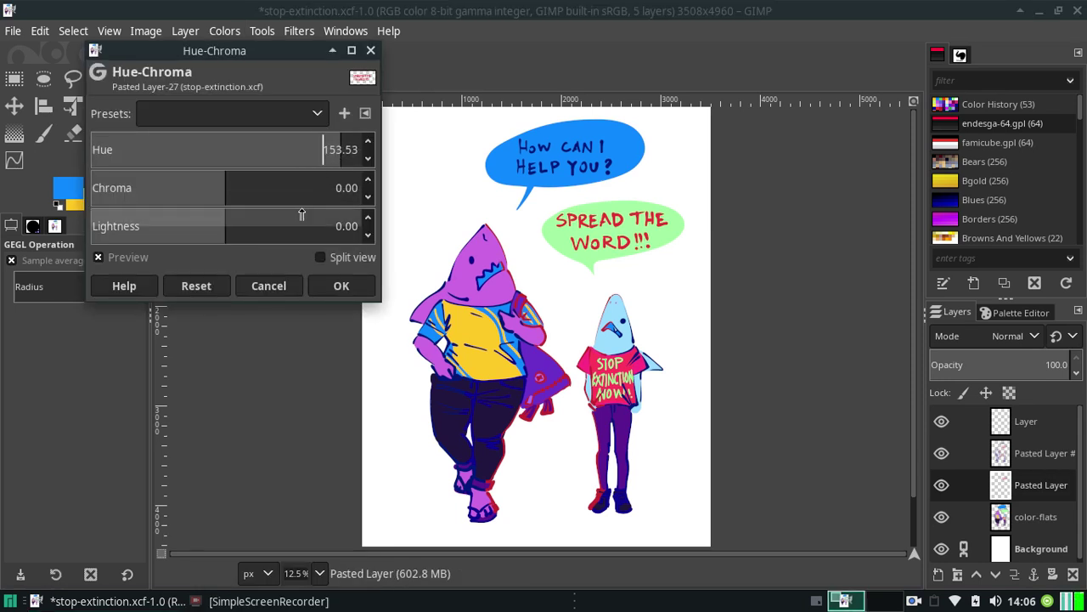
click(341, 149)
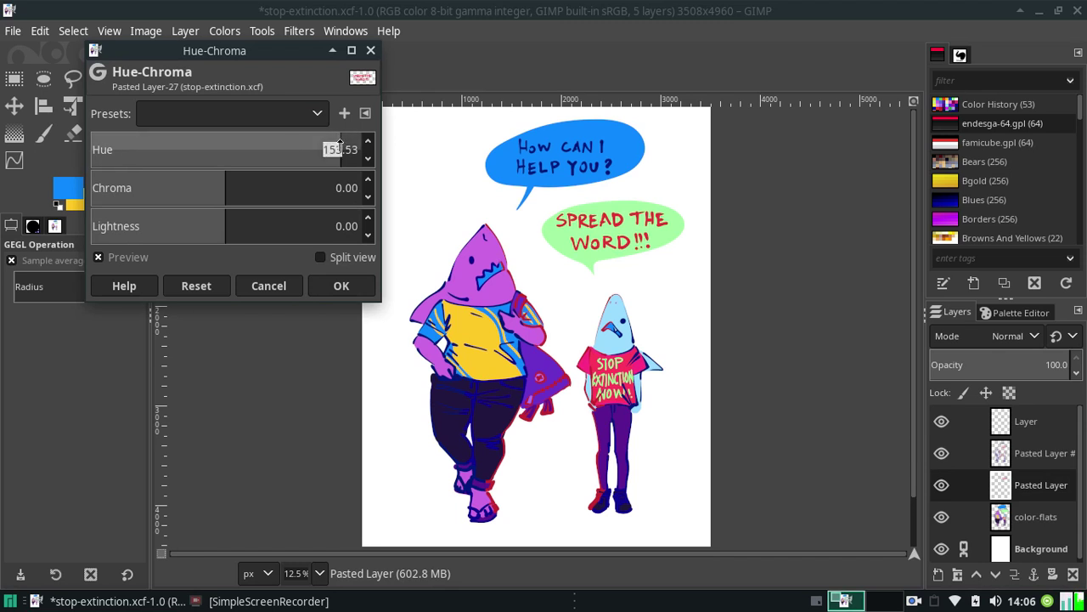
text(68.82)
drag(250, 149, 184, 148)
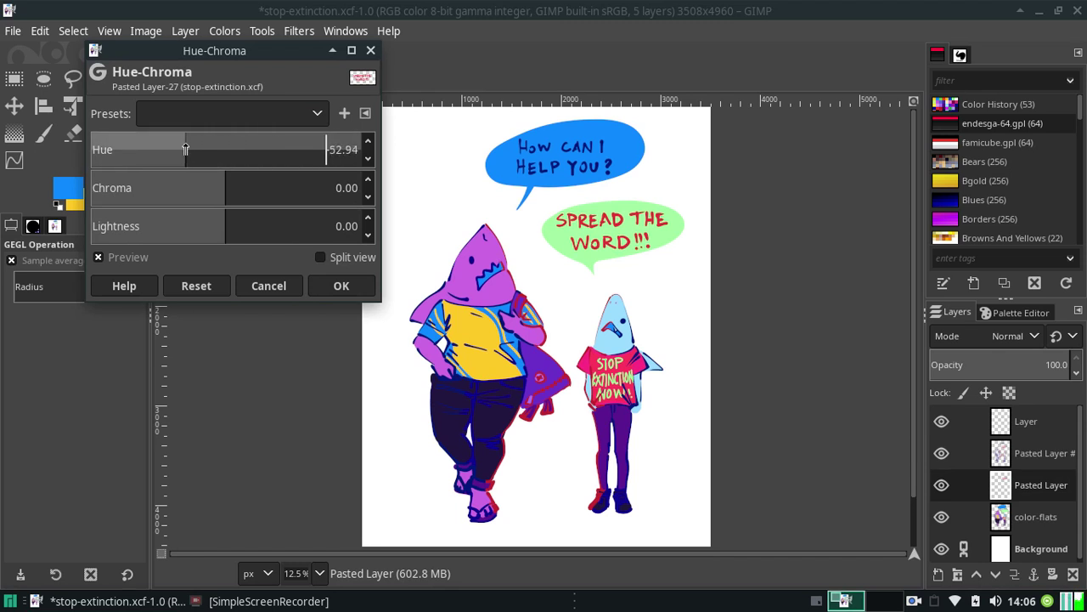
drag(225, 188, 401, 203)
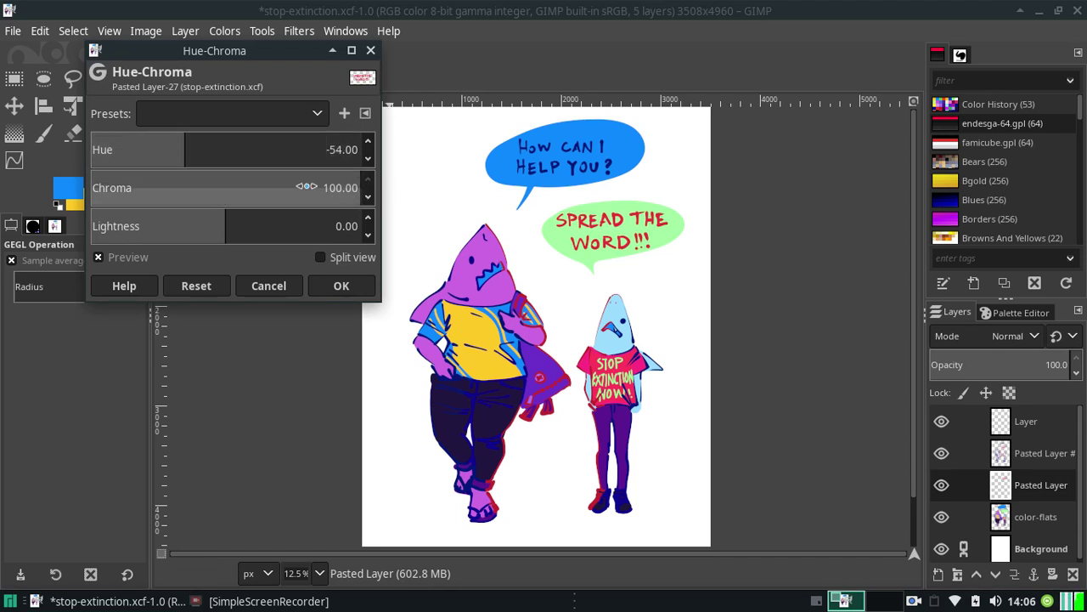
mouse_move(187, 155)
mouse_down()
mouse_move(310, 157)
mouse_move(281, 157)
mouse_up()
click(268, 285)
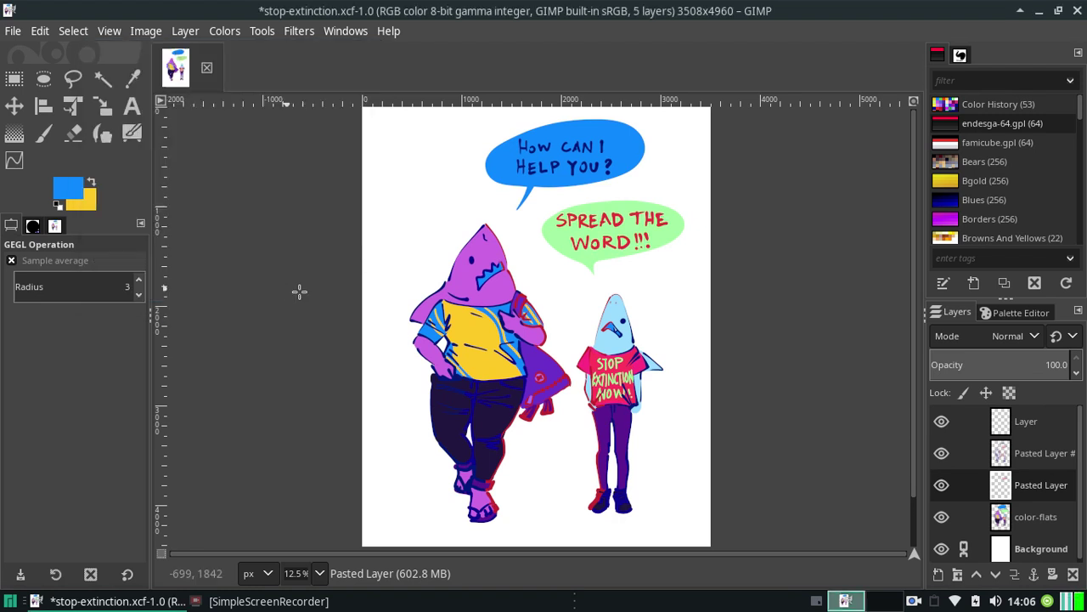
click(321, 574)
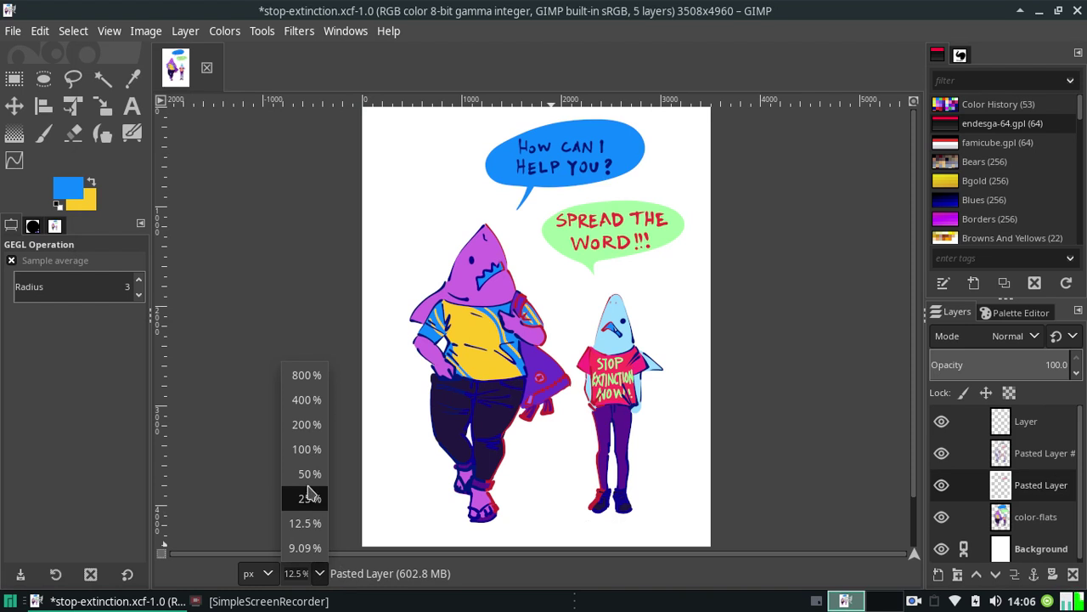
Zoom to 50% and nudge the lettering copy slightly up and left with the Move tool
click(308, 474)
drag(915, 352, 905, 297)
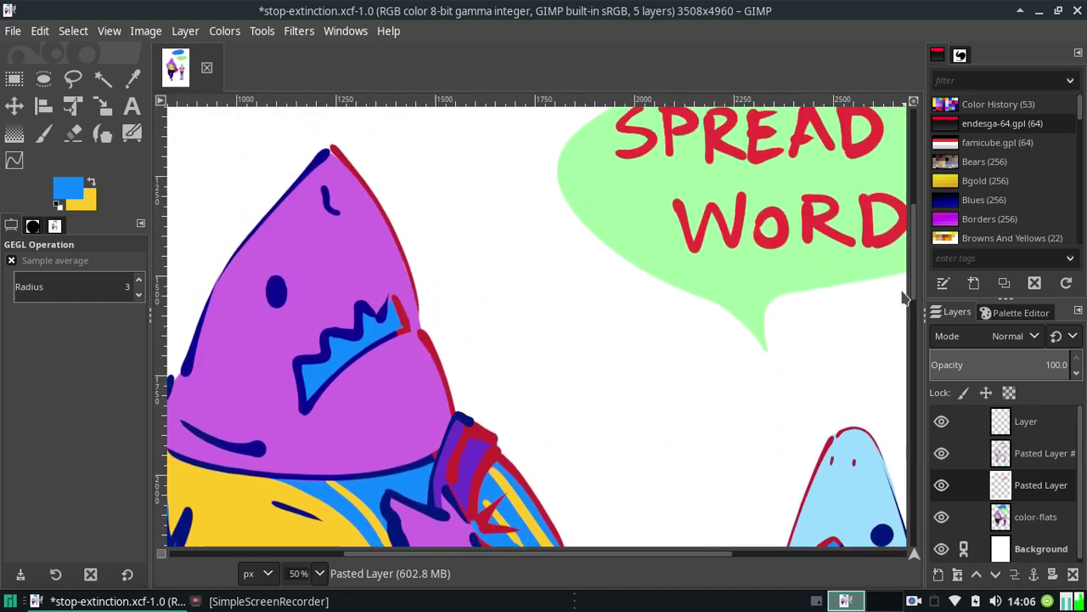
scroll(905, 297, up, 3)
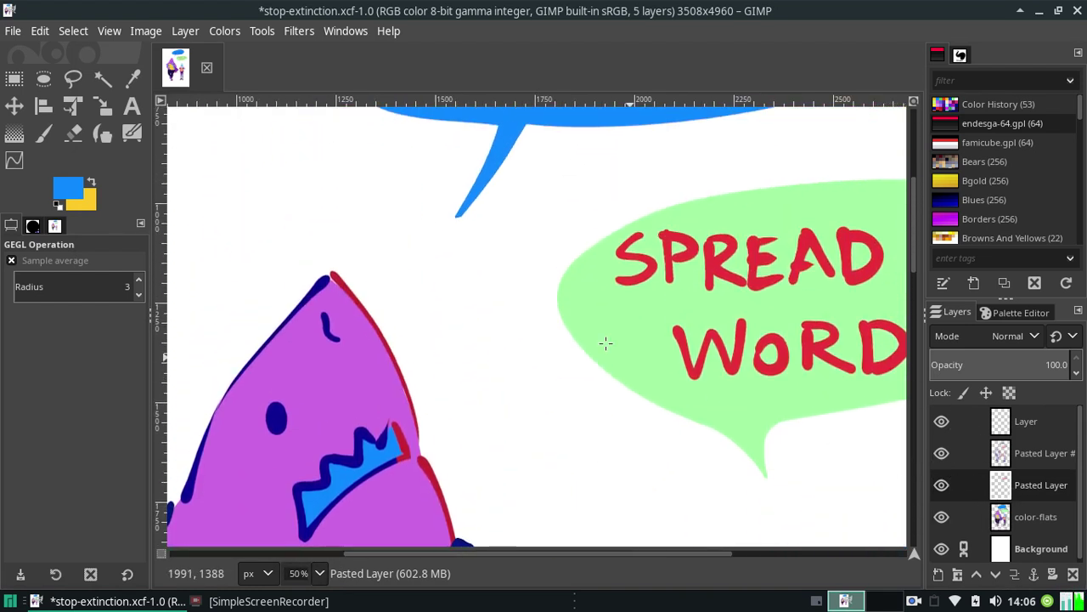
click(14, 106)
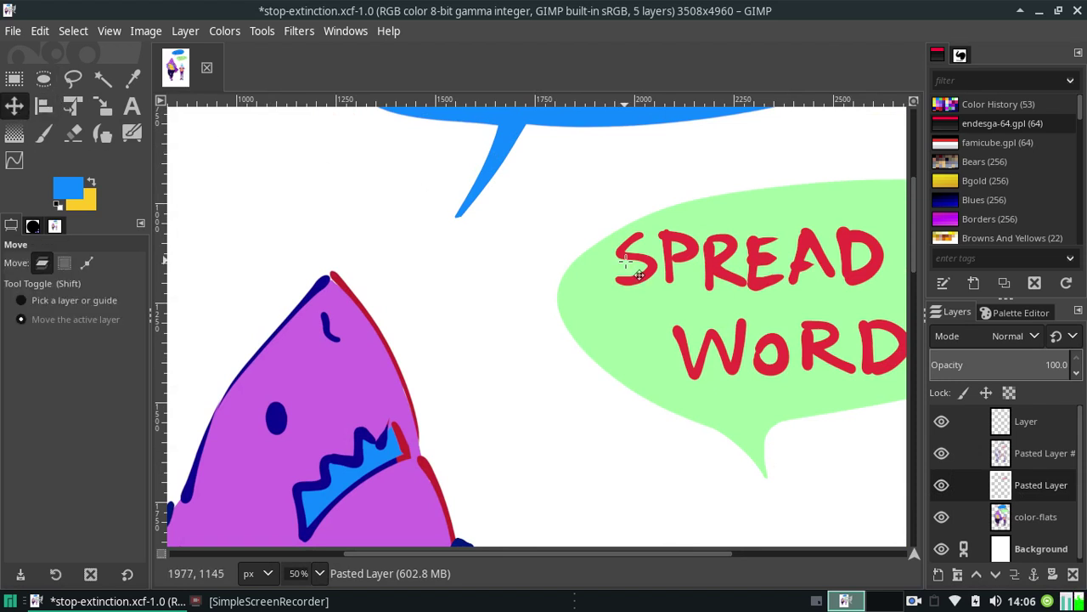
drag(646, 269, 638, 270)
drag(536, 556, 652, 562)
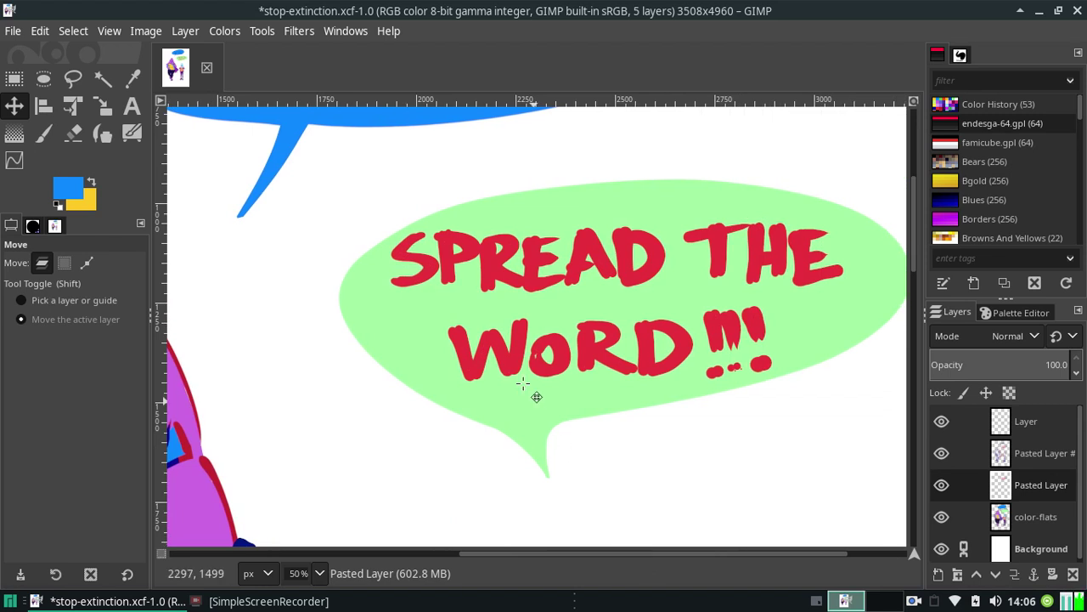
Recolour the lettering copy cyan with Hue-Chroma at hue 180, chroma 100, lightness 35
click(225, 30)
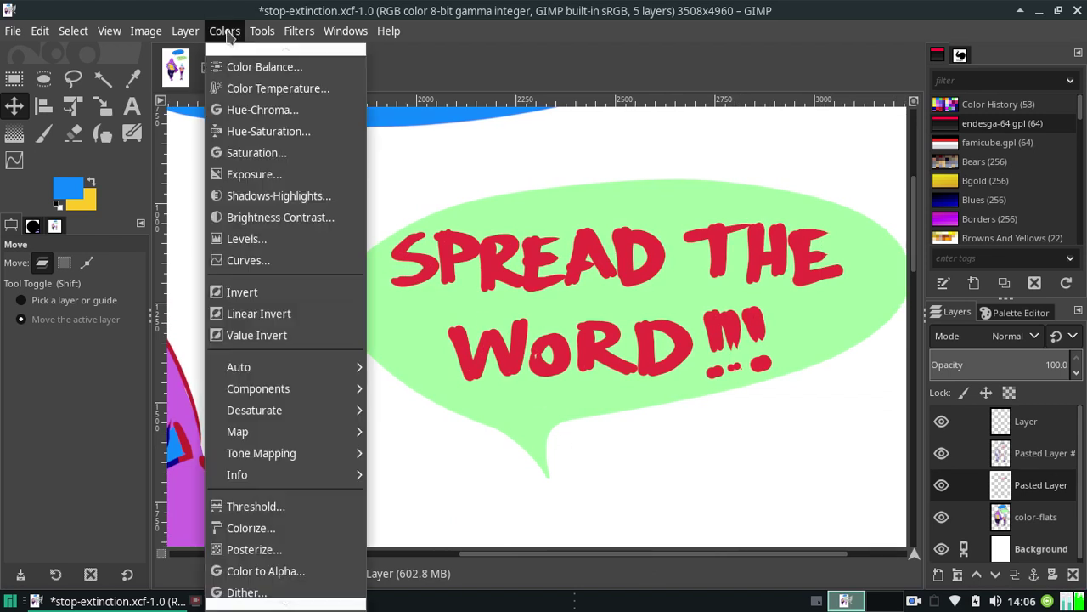
click(244, 113)
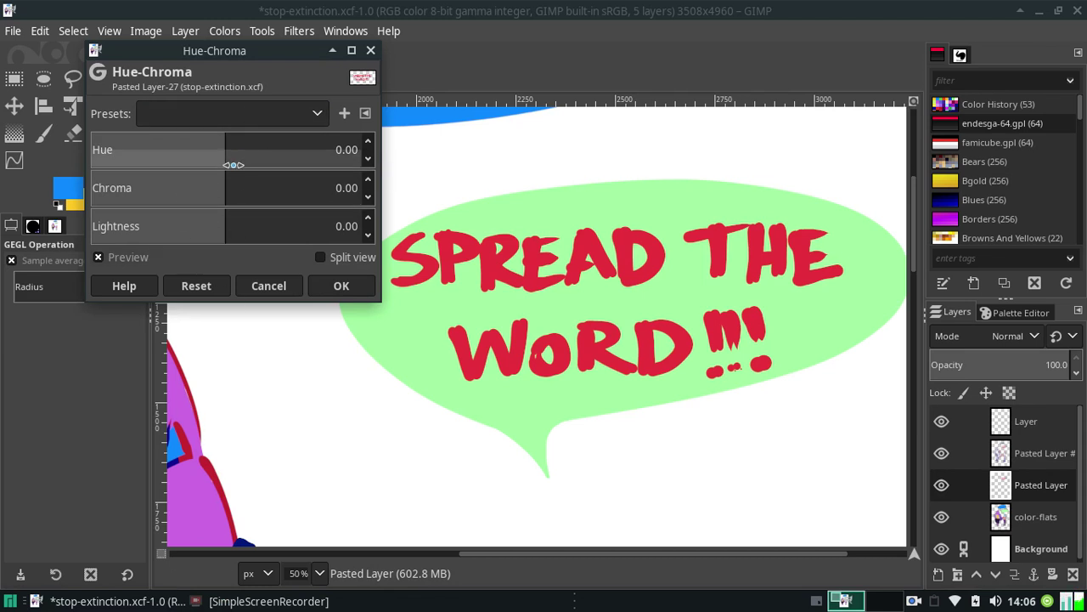
mouse_move(231, 161)
mouse_down()
mouse_move(324, 149)
mouse_move(316, 156)
mouse_up()
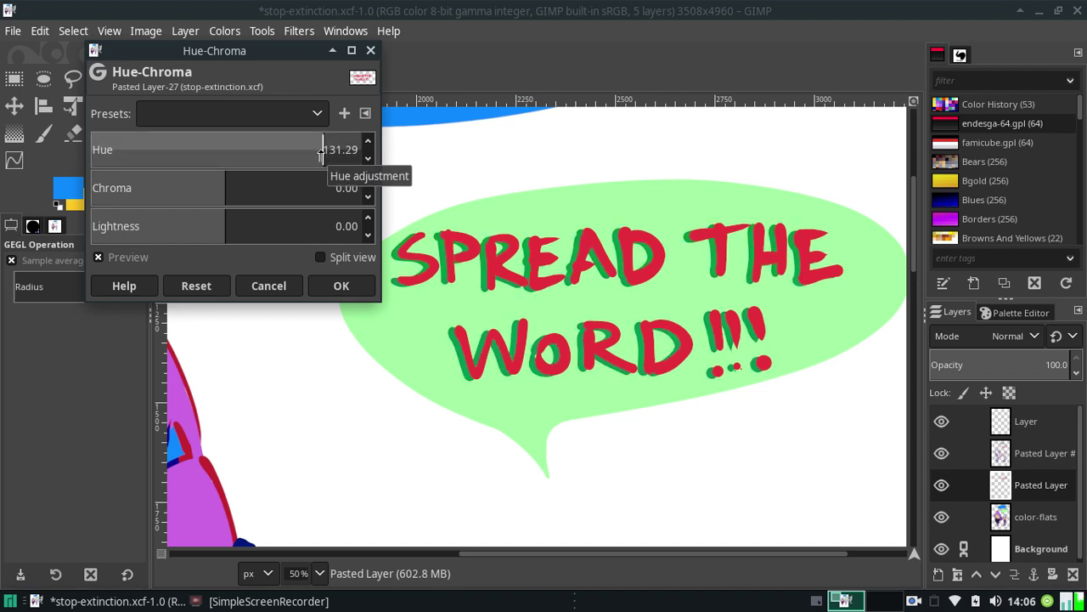
click(318, 150)
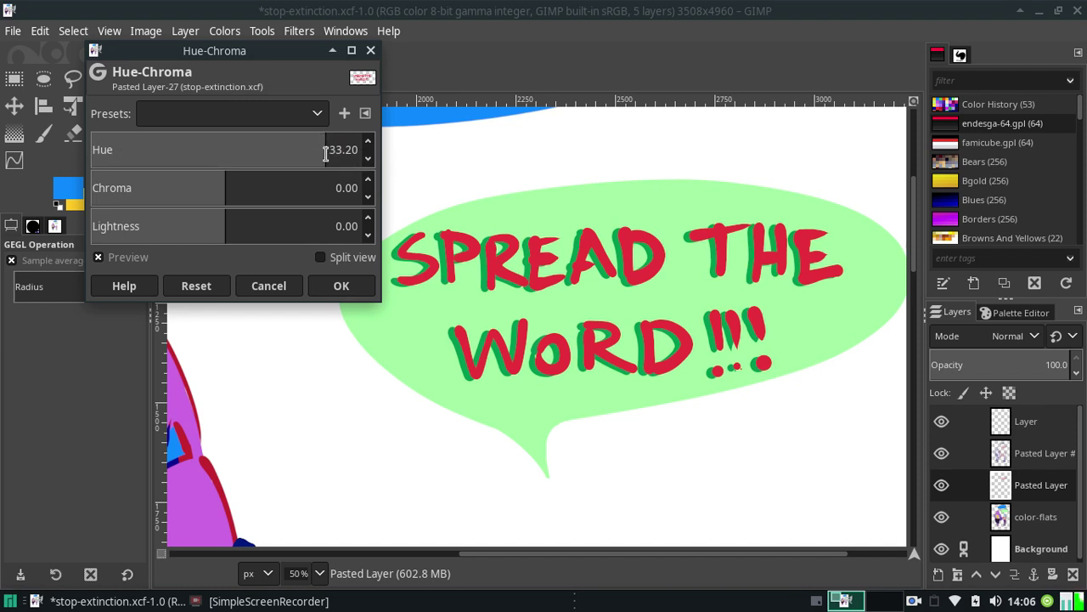
drag(327, 159, 323, 158)
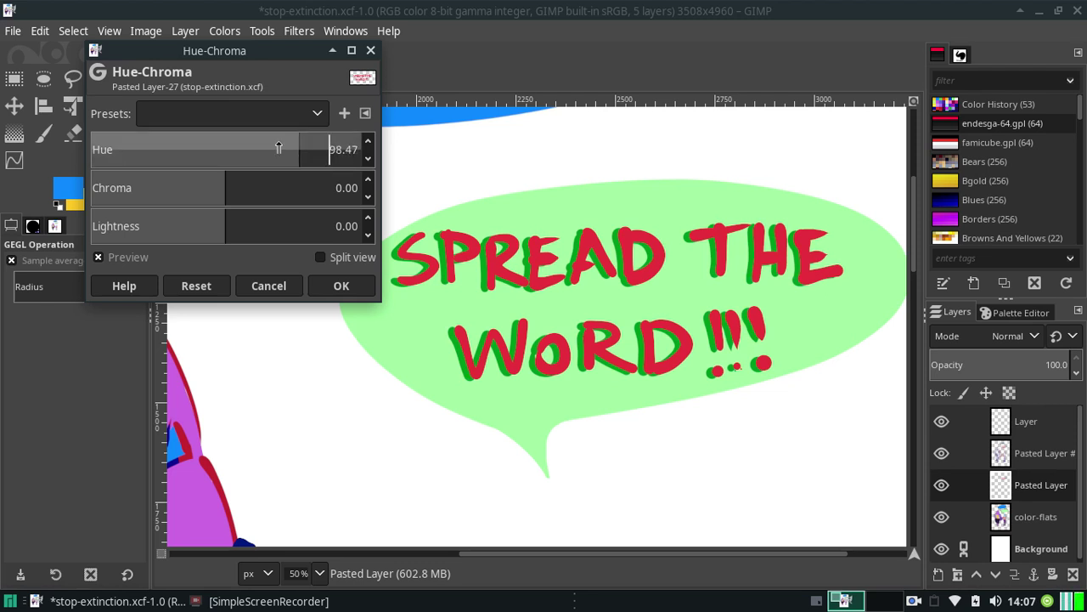
click(140, 152)
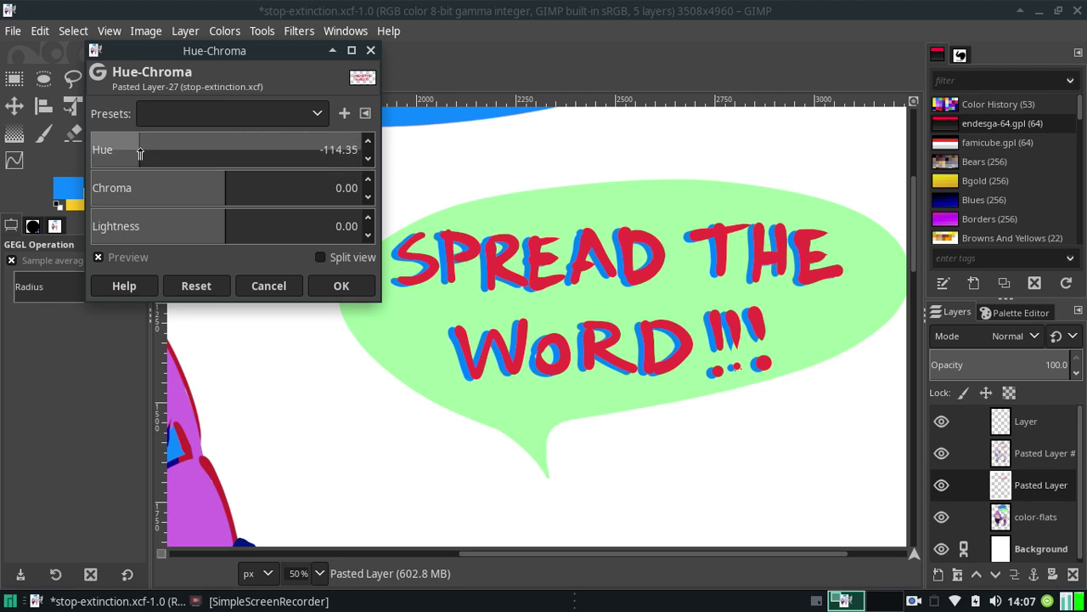
mouse_move(140, 151)
mouse_down()
mouse_move(94, 151)
mouse_move(233, 153)
mouse_move(305, 132)
mouse_move(366, 149)
mouse_move(83, 175)
mouse_move(136, 169)
mouse_move(126, 170)
mouse_up()
drag(125, 170, 375, 186)
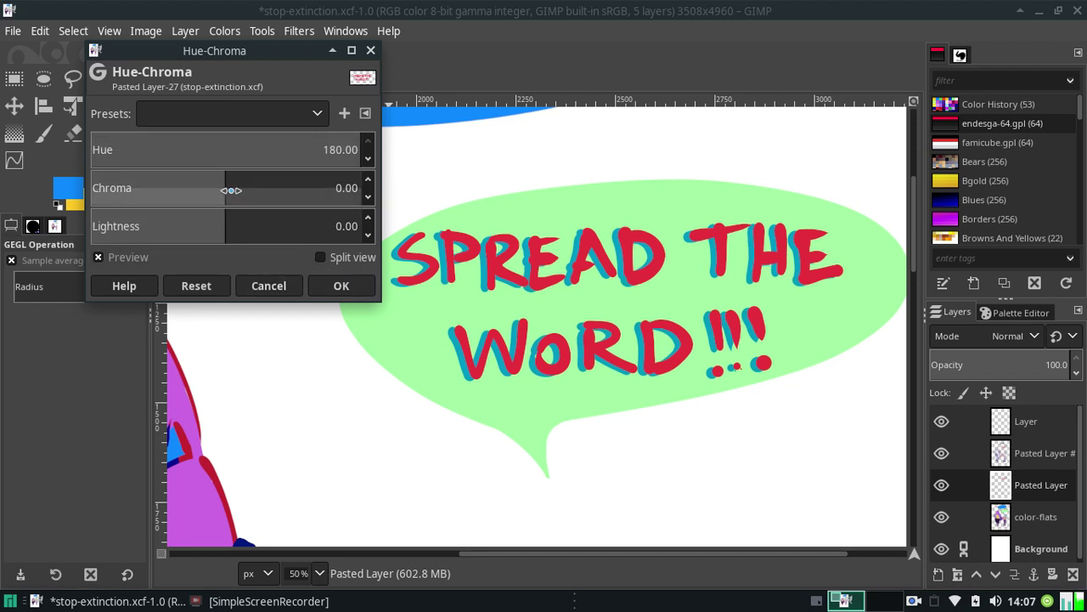
drag(227, 188, 431, 194)
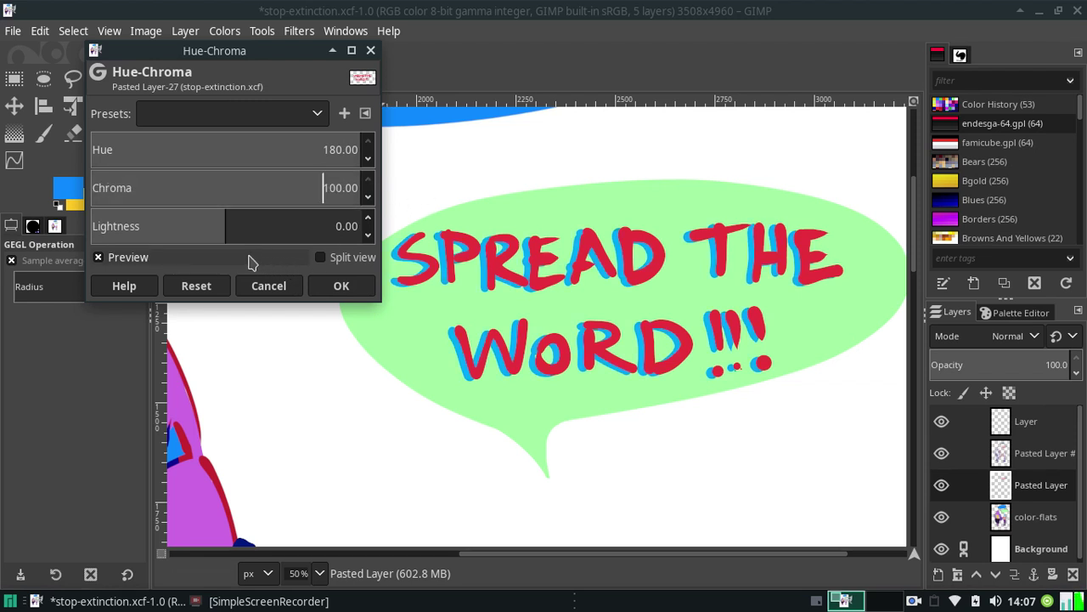
mouse_move(223, 226)
mouse_down()
mouse_move(284, 231)
mouse_move(251, 232)
mouse_move(275, 235)
mouse_up()
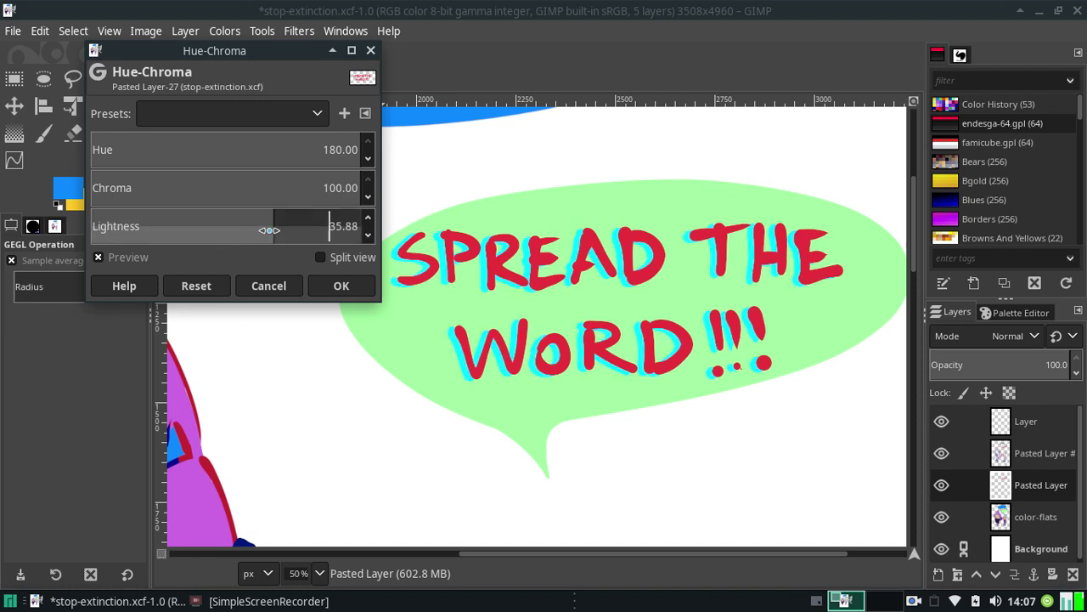
click(344, 226)
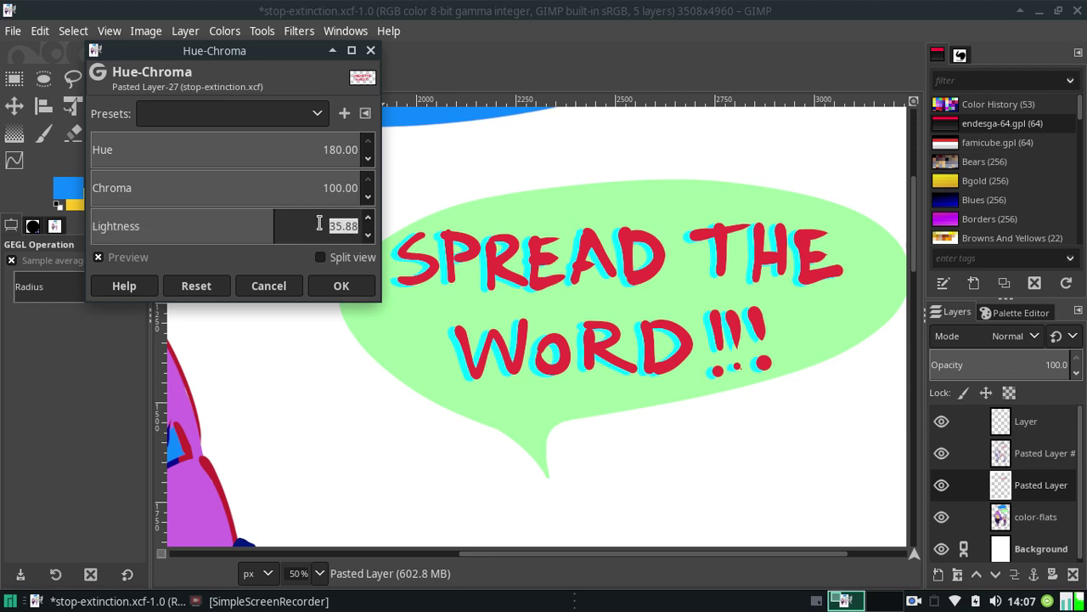
text(35)
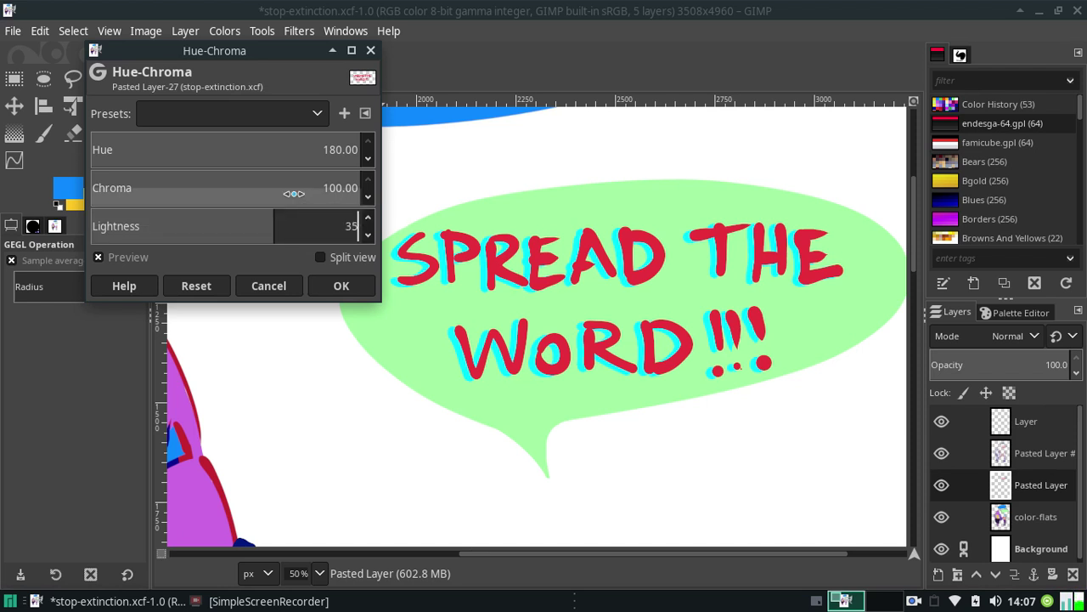
key(Return)
click(343, 289)
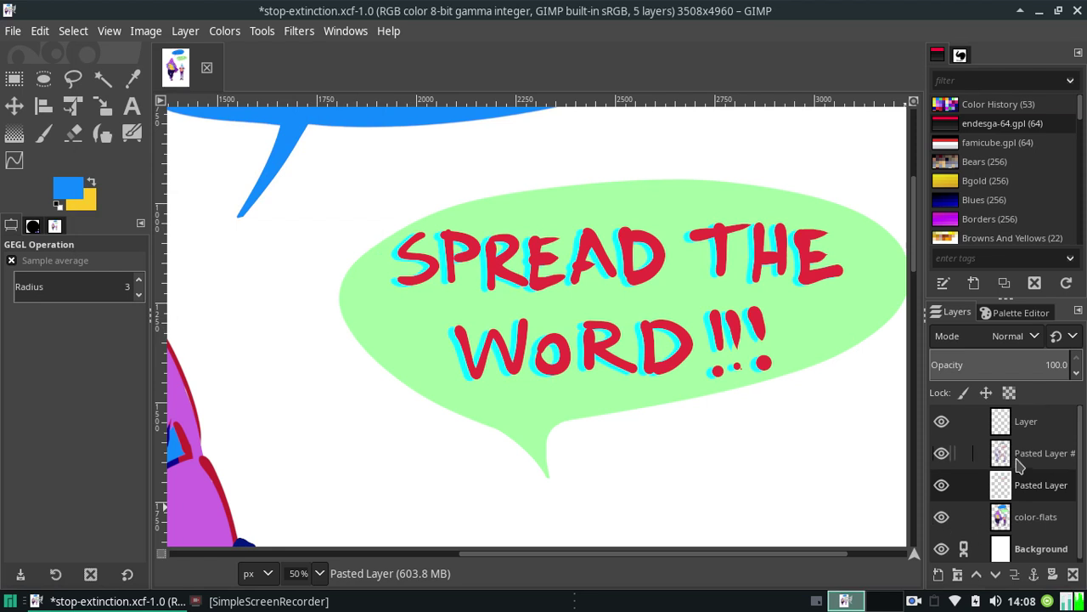
Merge Pasted Layer down into the layer below and save the image
click(1030, 458)
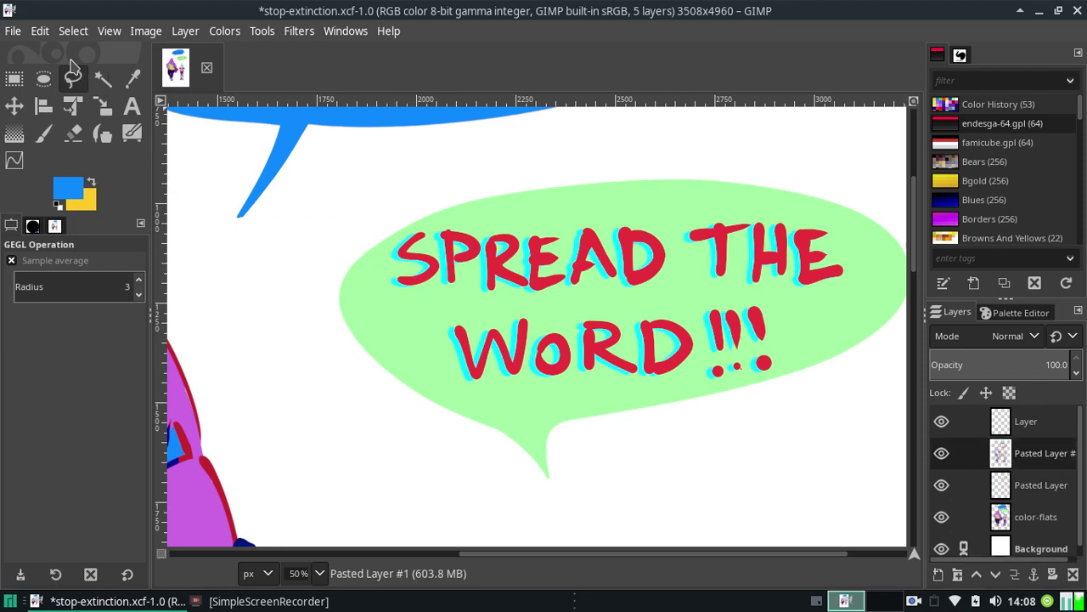
click(40, 34)
click(38, 34)
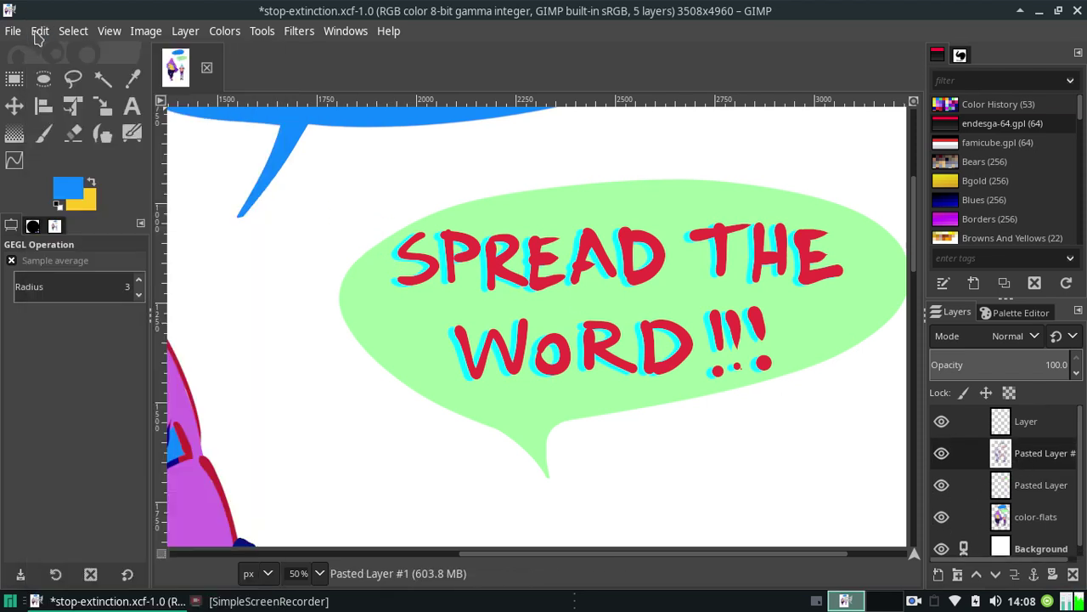
click(1011, 488)
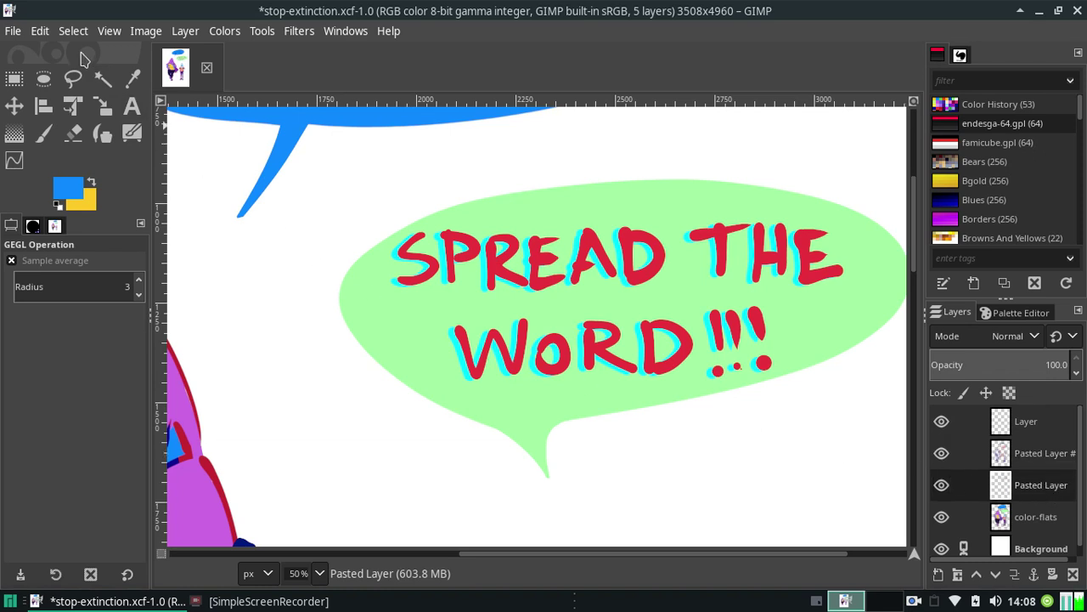
click(145, 32)
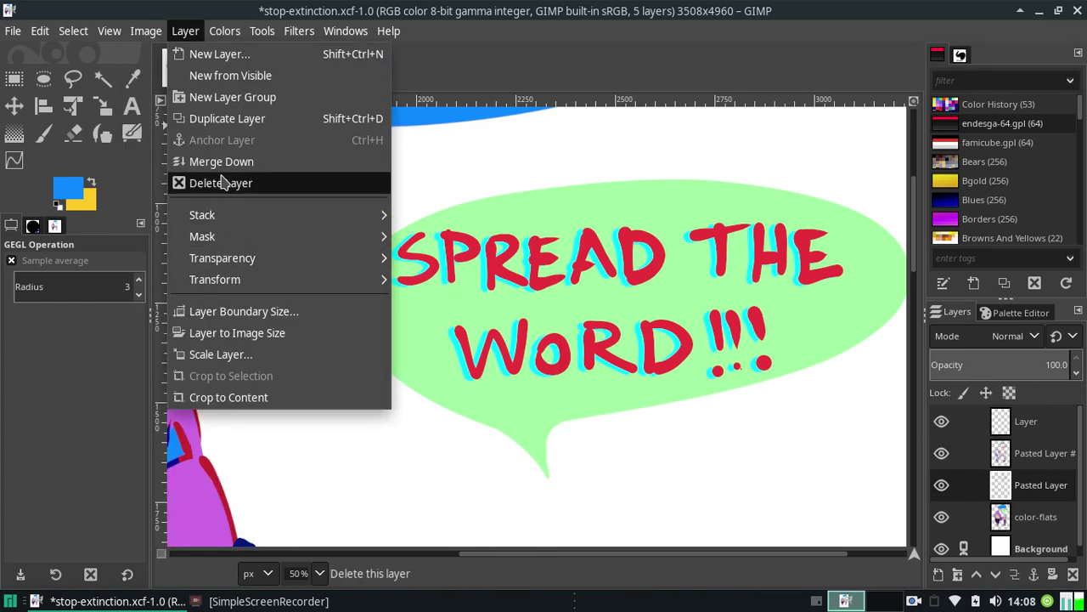
click(248, 159)
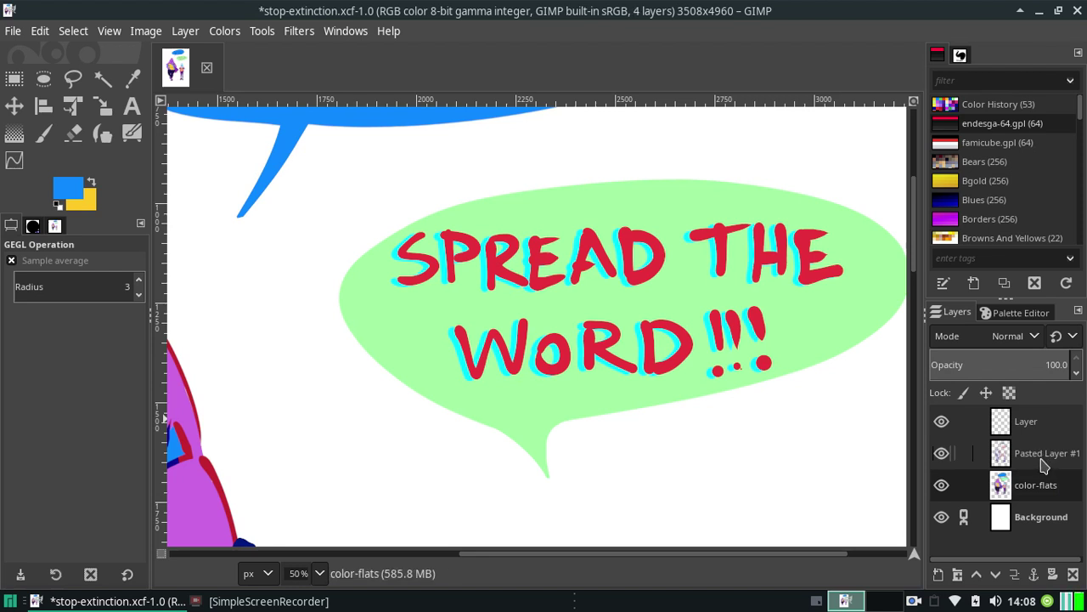
key(ctrl+s)
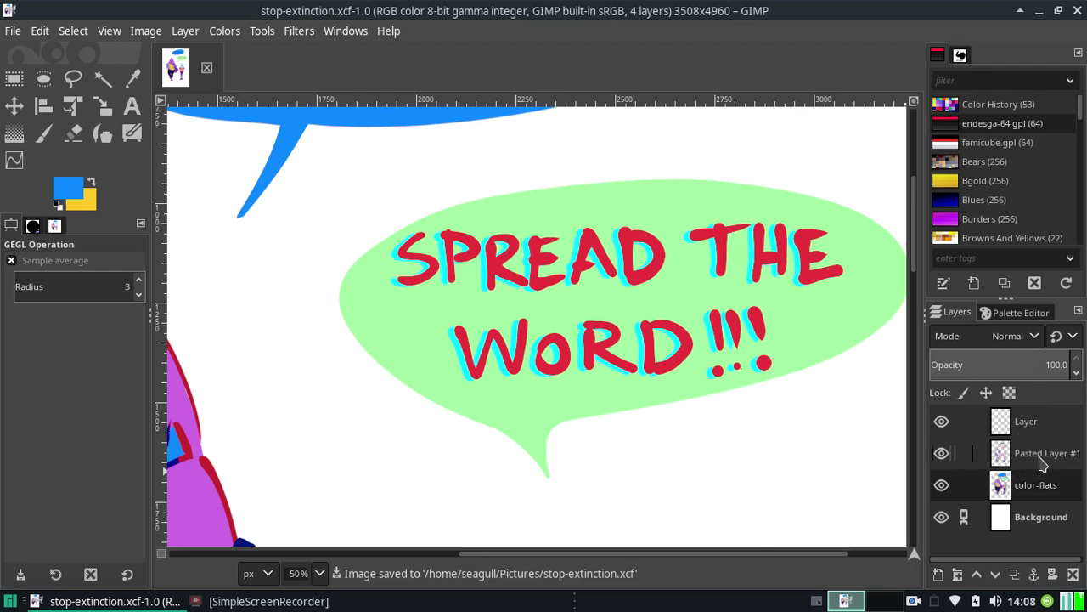
Rename Pasted Layer #1 to 'lines', then select the top Layer
double_click(1042, 457)
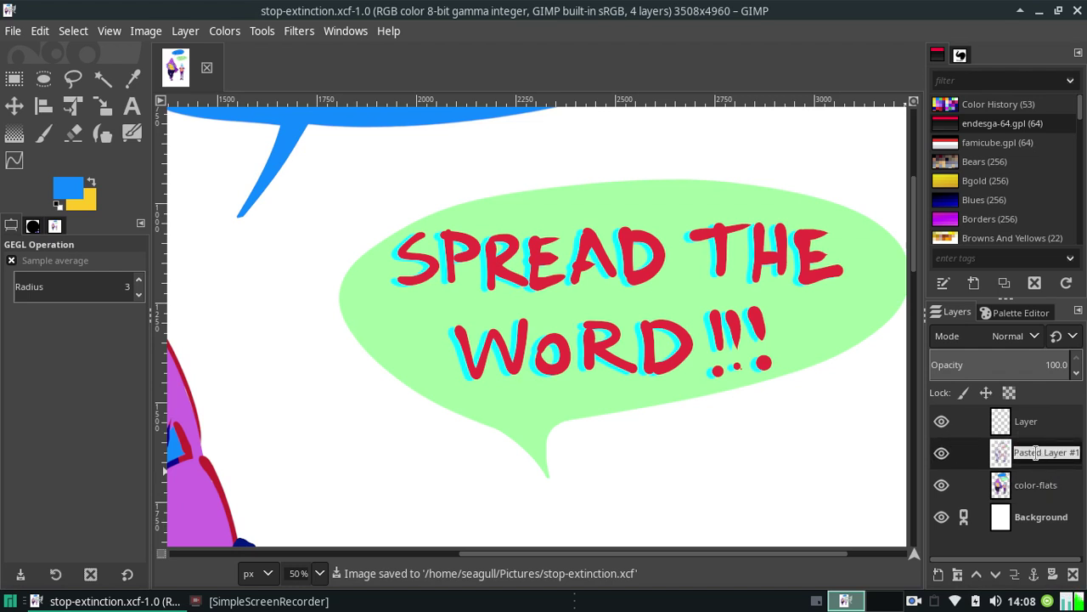
text(lines)
key(Return)
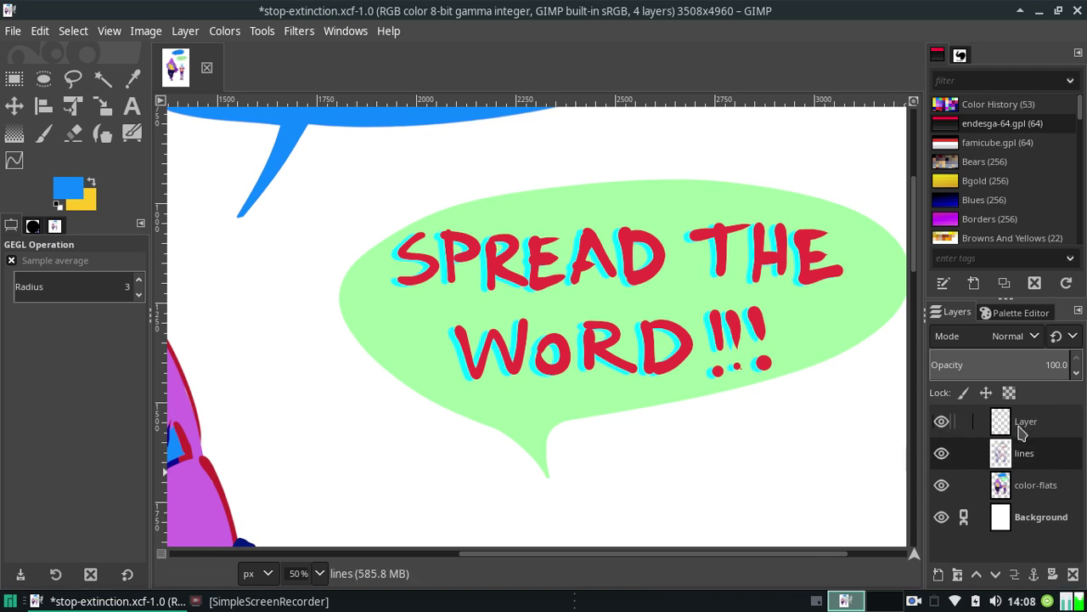
click(1022, 425)
Set the zoom to 12.5% and toggle the top Layer's visibility off and on to check it
click(320, 573)
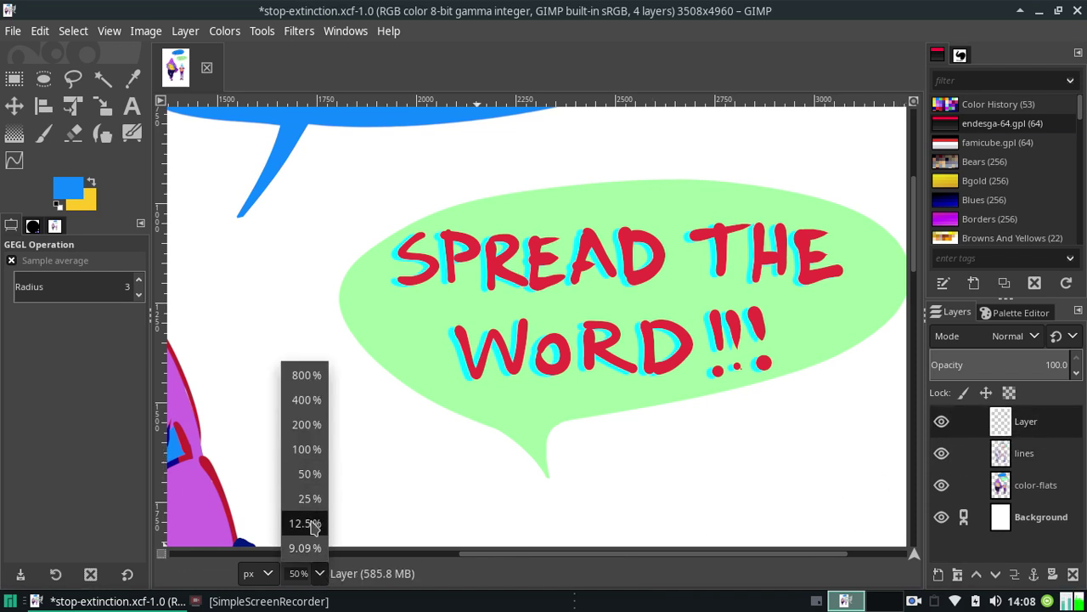
click(309, 449)
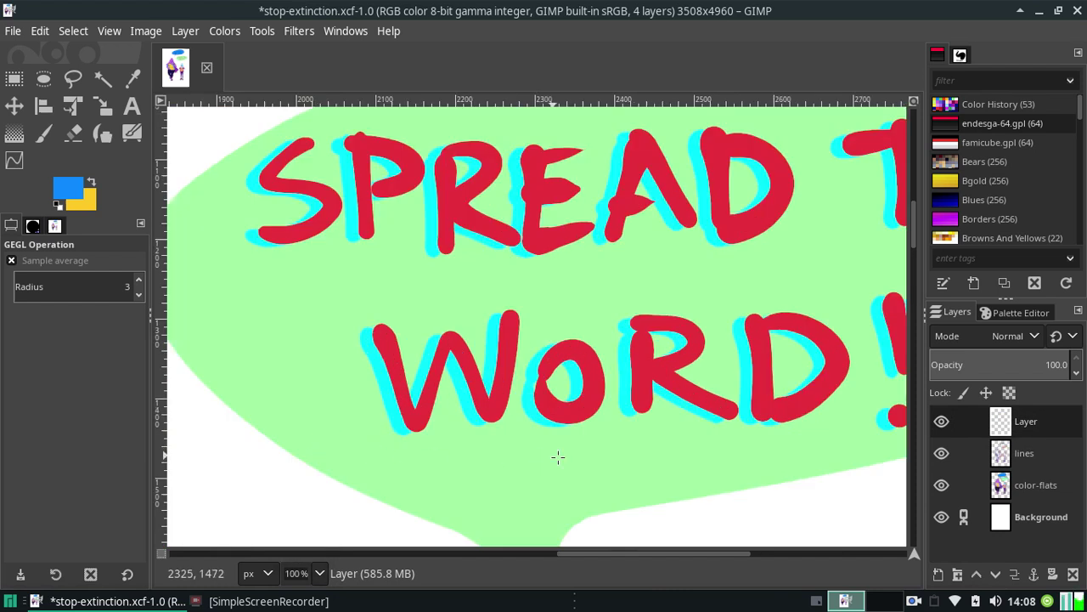
click(320, 574)
click(308, 522)
click(320, 573)
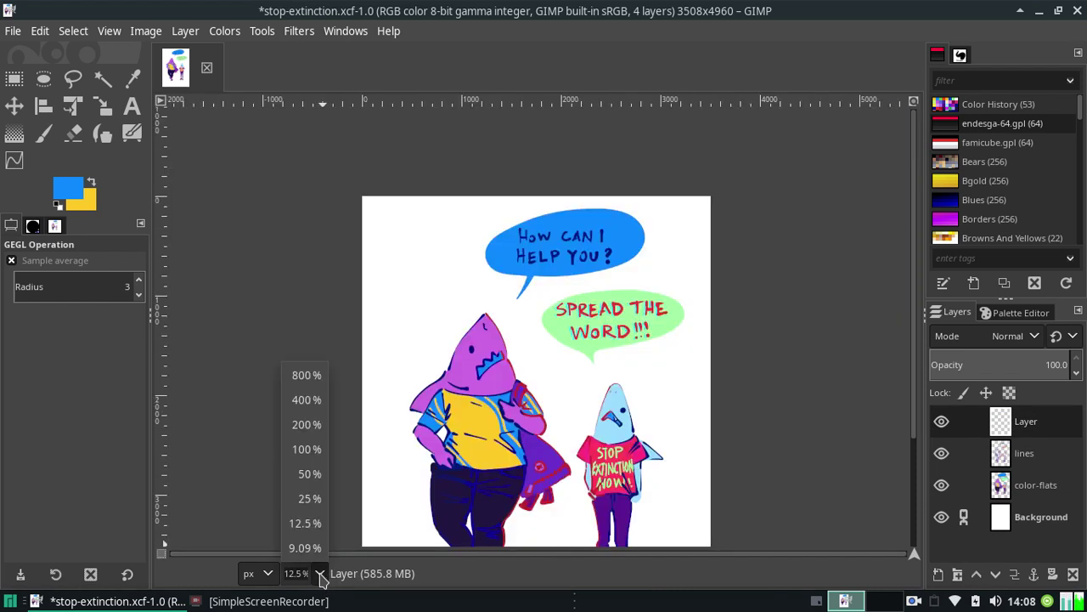
click(321, 573)
click(941, 422)
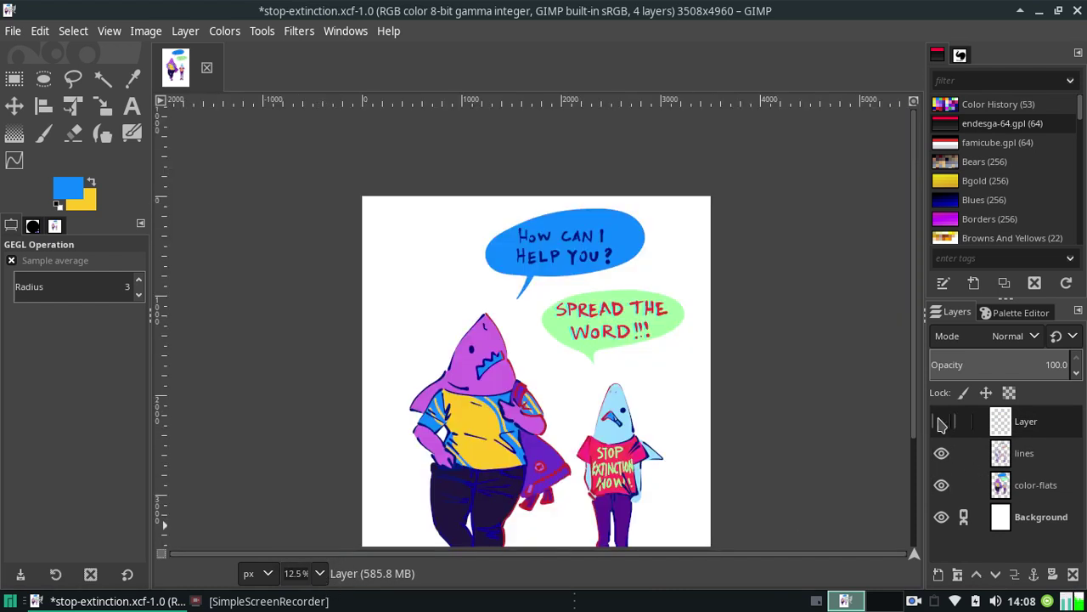
click(941, 422)
Merge the top Layer down into lines and save stop-extinction.xcf
click(146, 32)
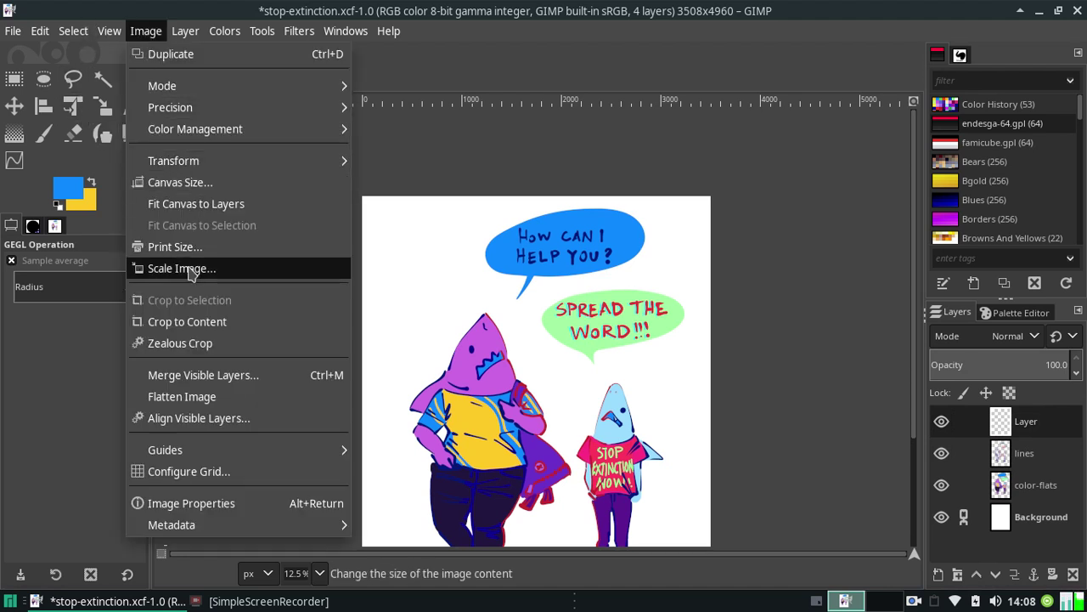
click(191, 160)
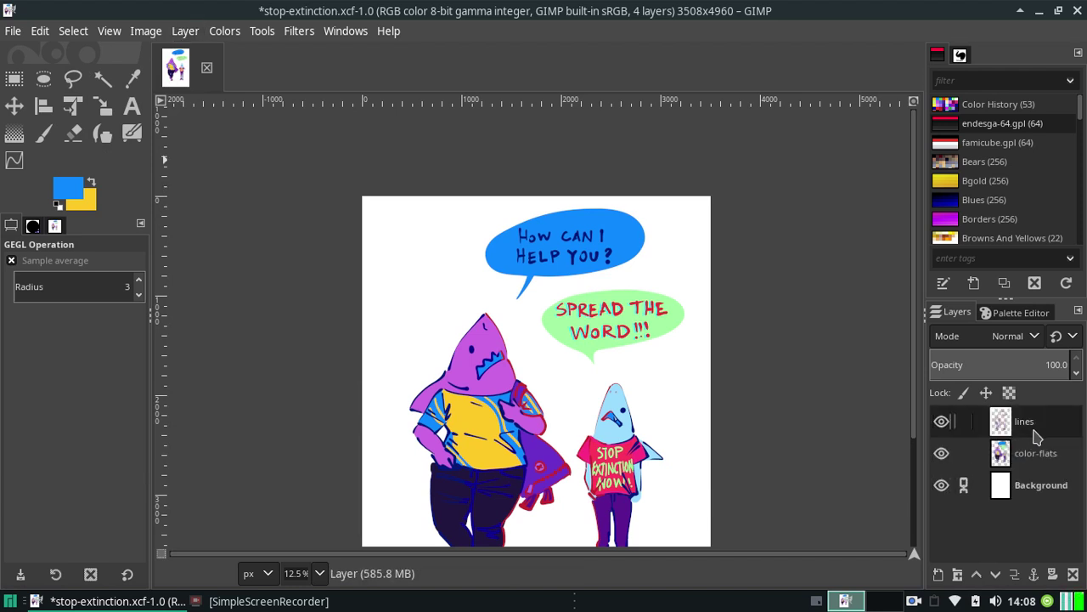
key(ctrl+s)
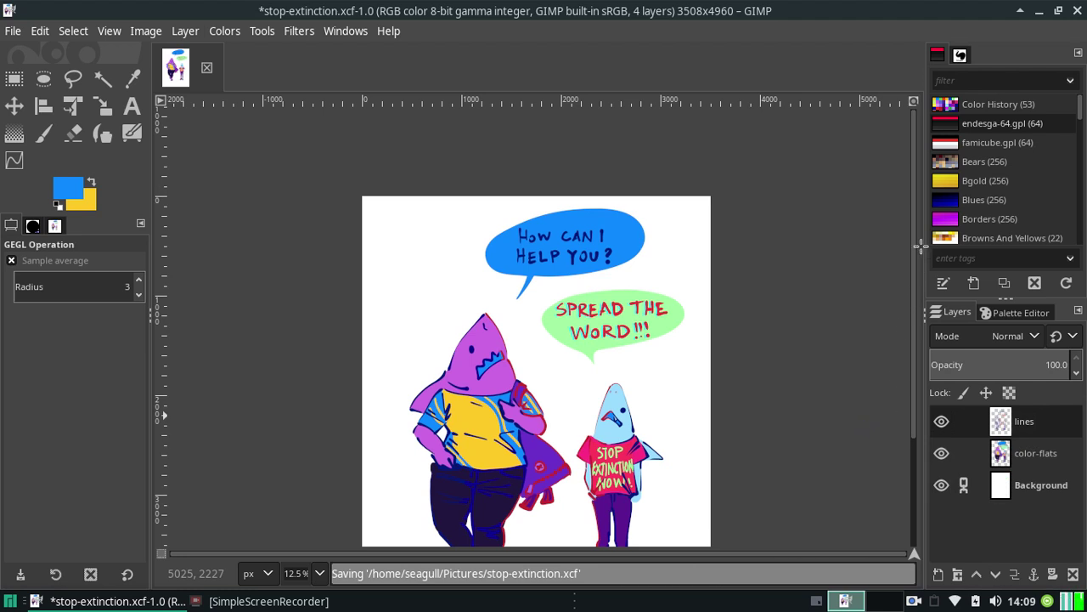
mouse_move(915, 189)
mouse_down()
mouse_move(918, 242)
mouse_move(914, 196)
mouse_up()
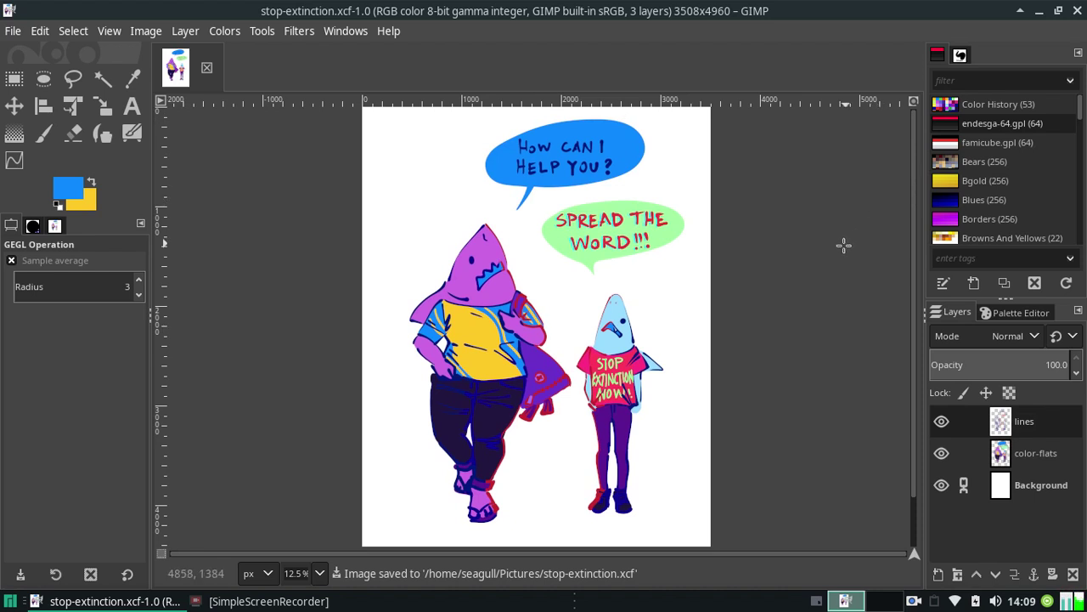
On color-flats, fuzzy-select the blue upper speech bubble and grow the selection by 5 px
click(1022, 457)
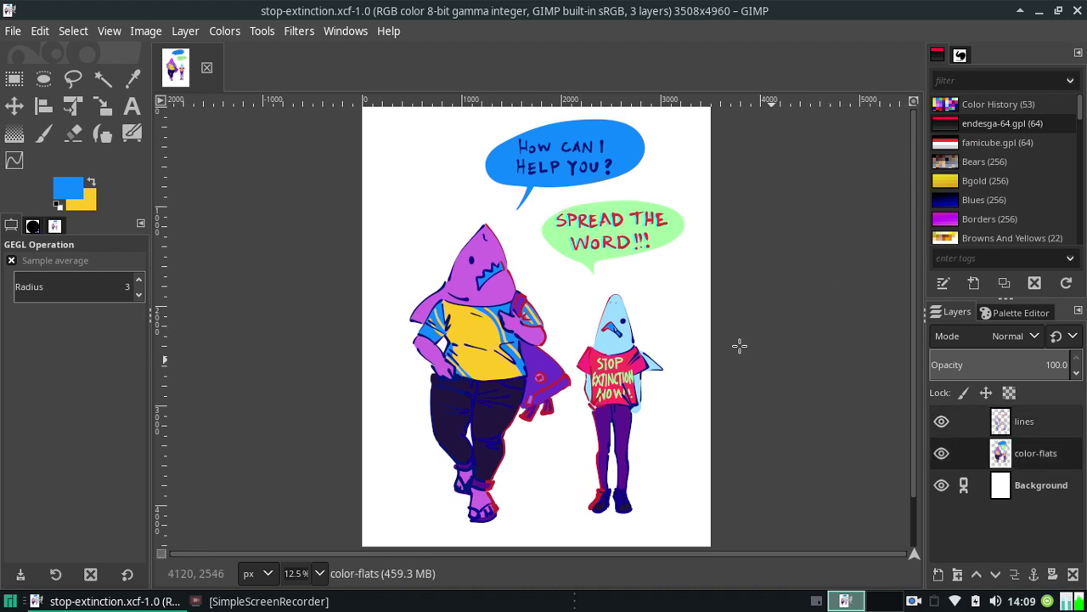
click(100, 80)
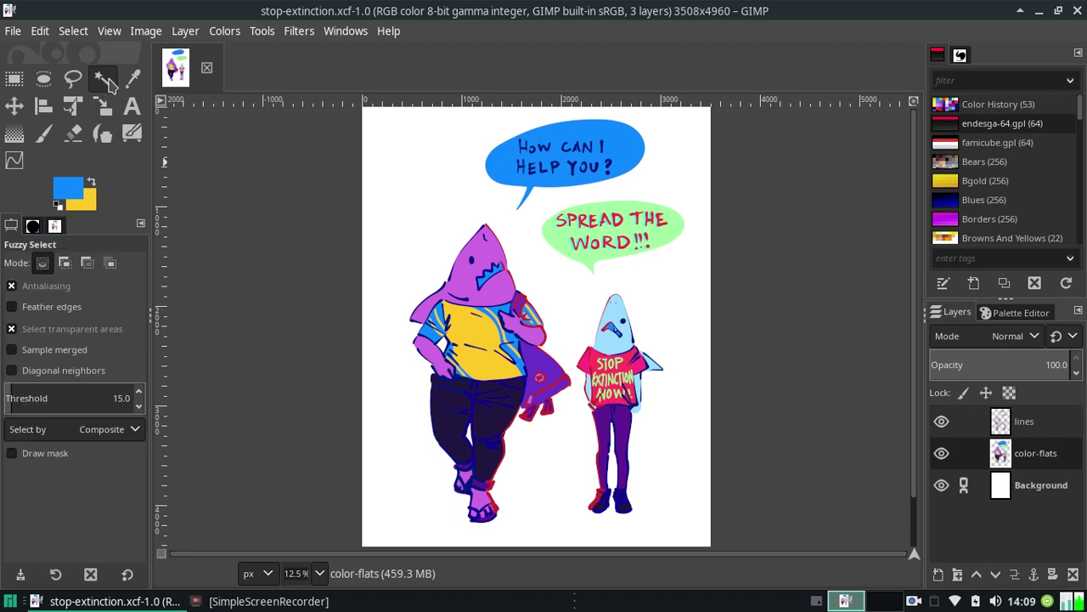
click(606, 168)
click(105, 32)
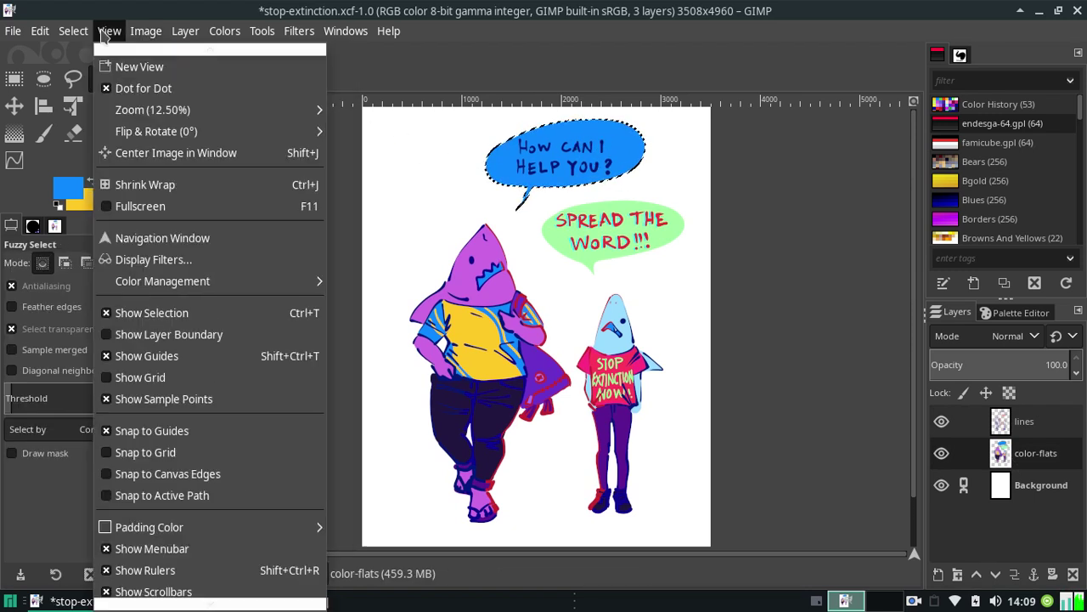
mouse_move(73, 30)
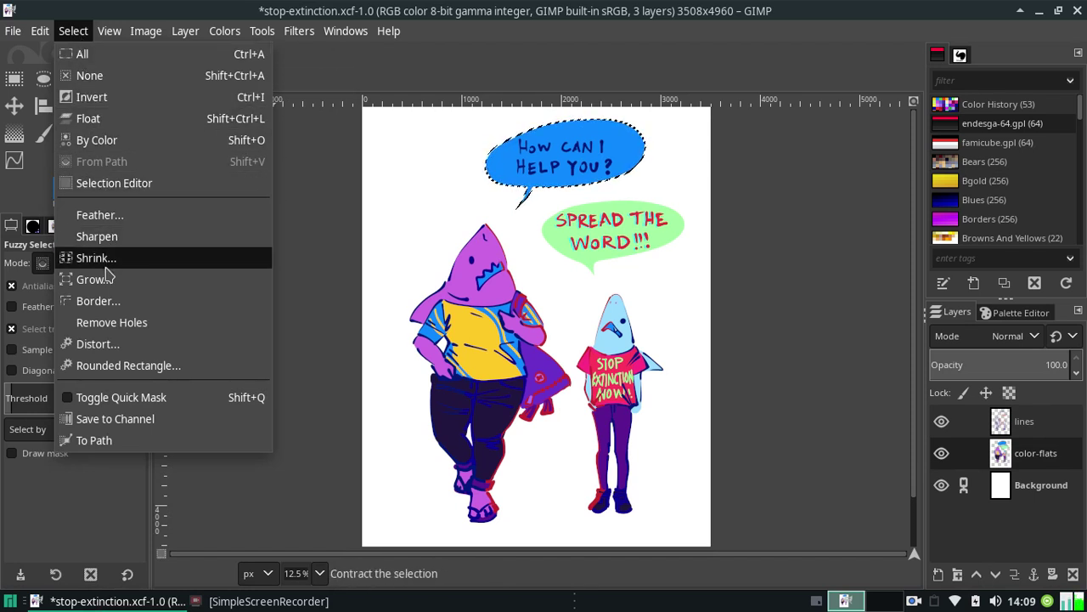
click(93, 279)
click(195, 332)
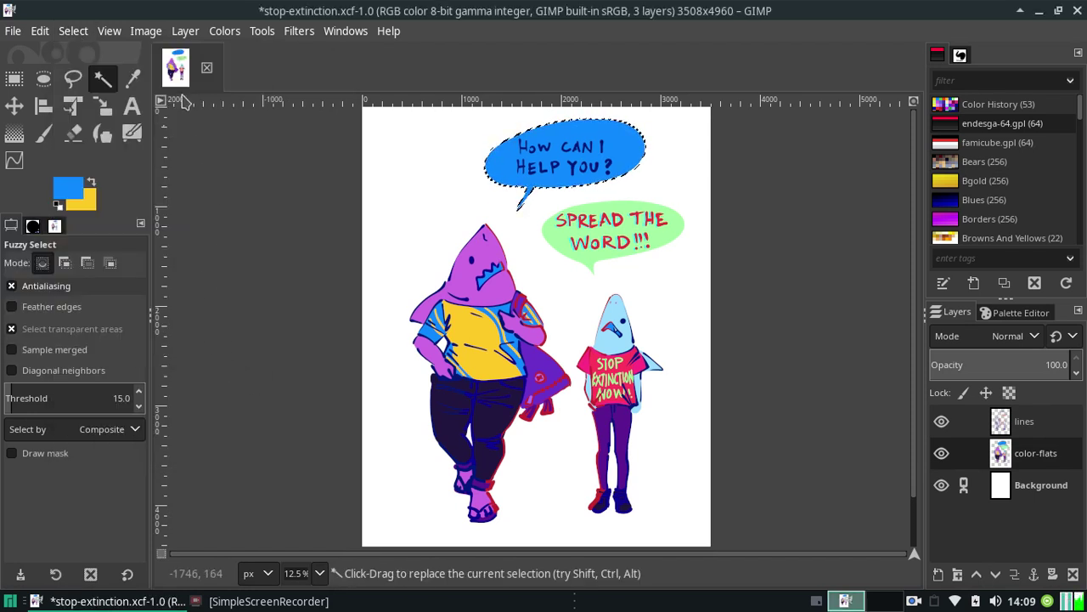
Apply Hue-Chroma with lightness 40 and chroma 20 to make the bubble pale blue
click(223, 32)
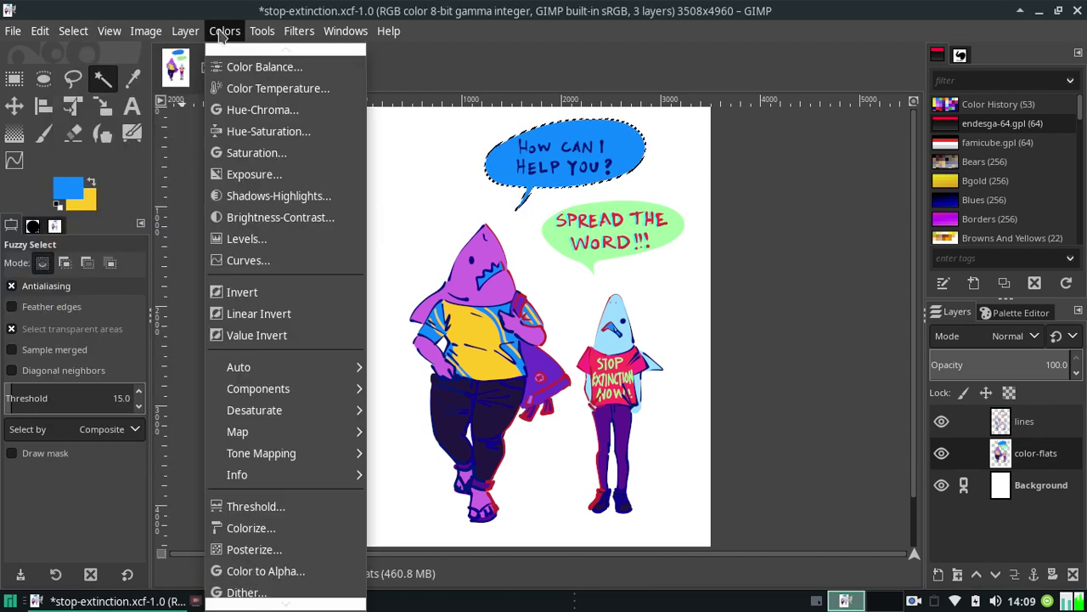
click(249, 111)
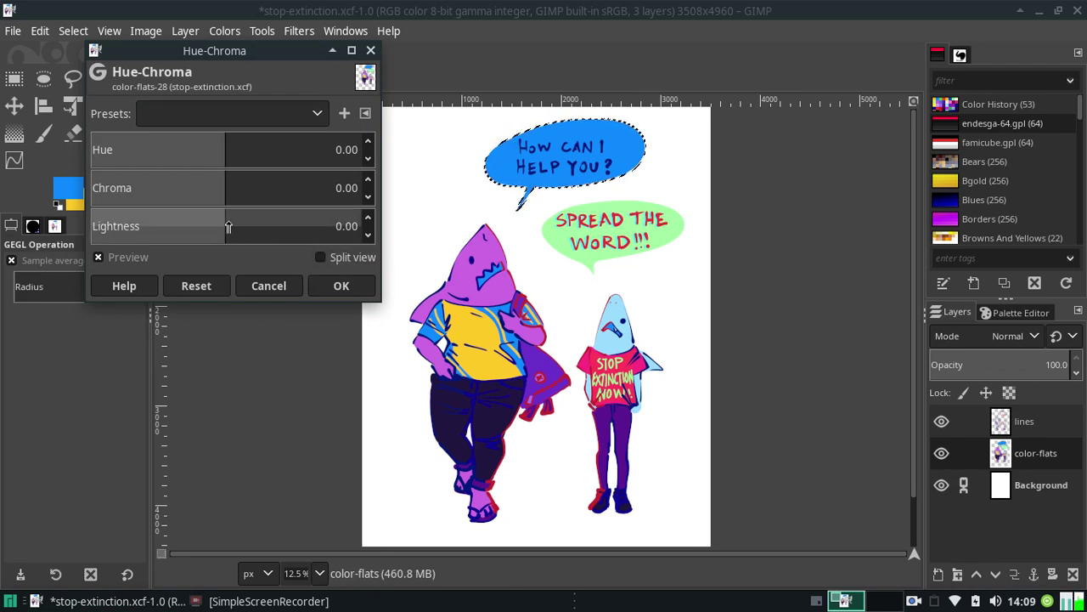
drag(228, 226, 285, 227)
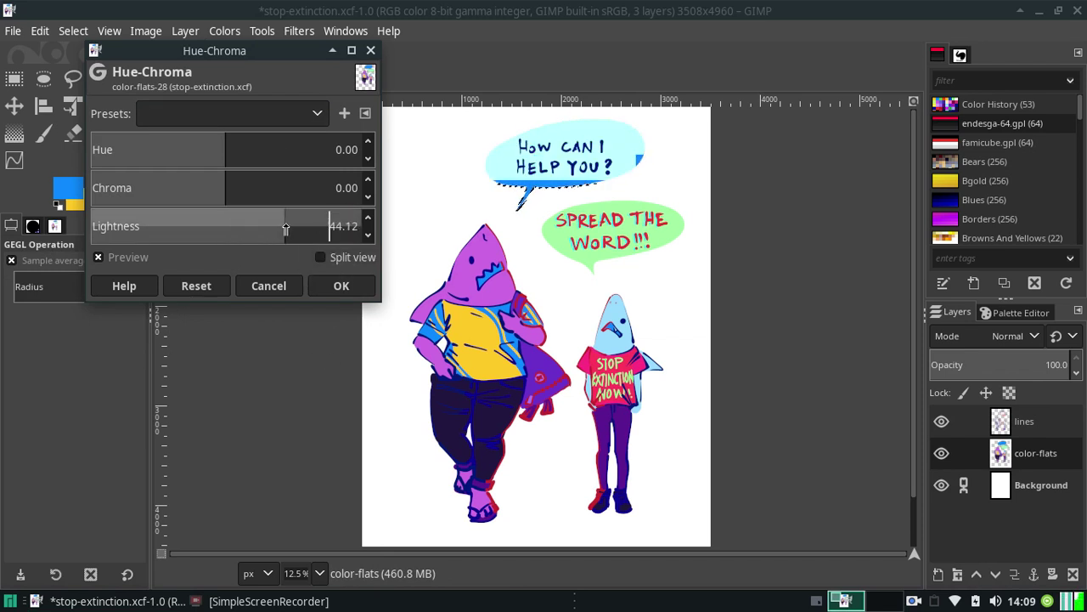
drag(286, 227, 272, 235)
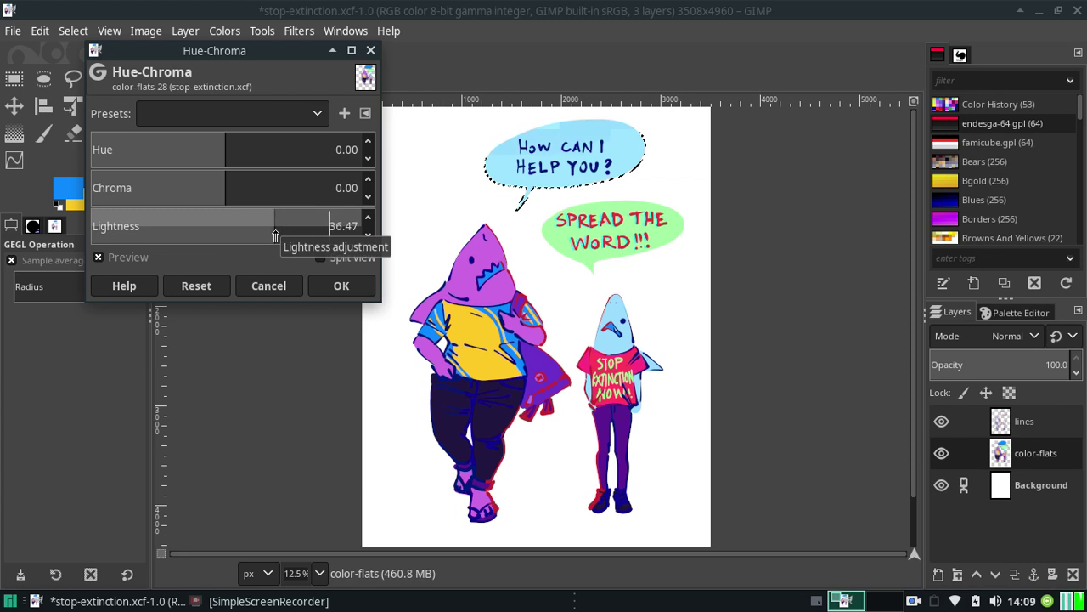
click(356, 225)
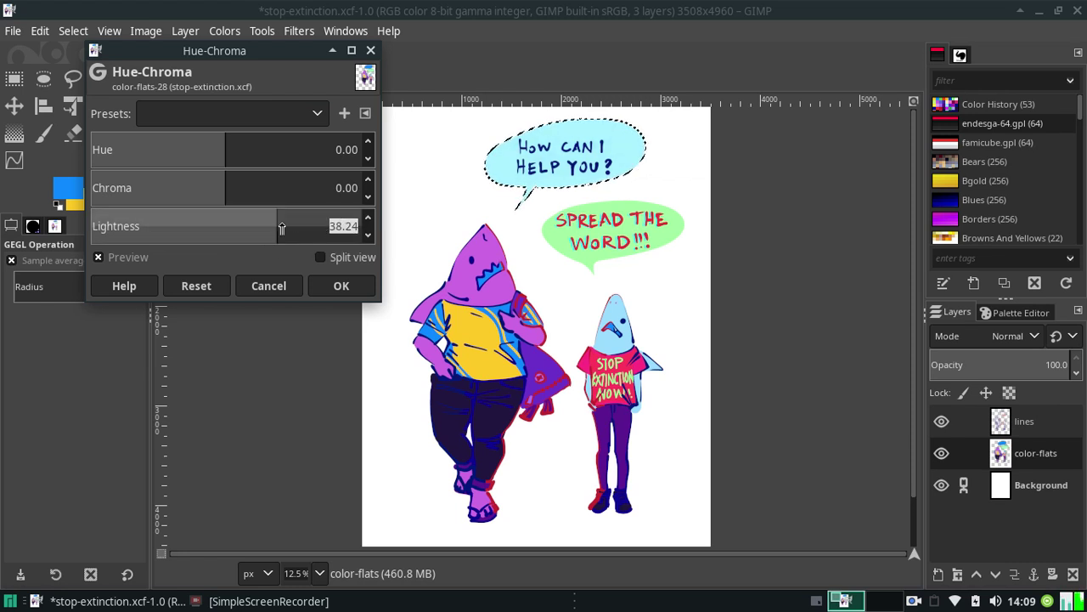
text(40)
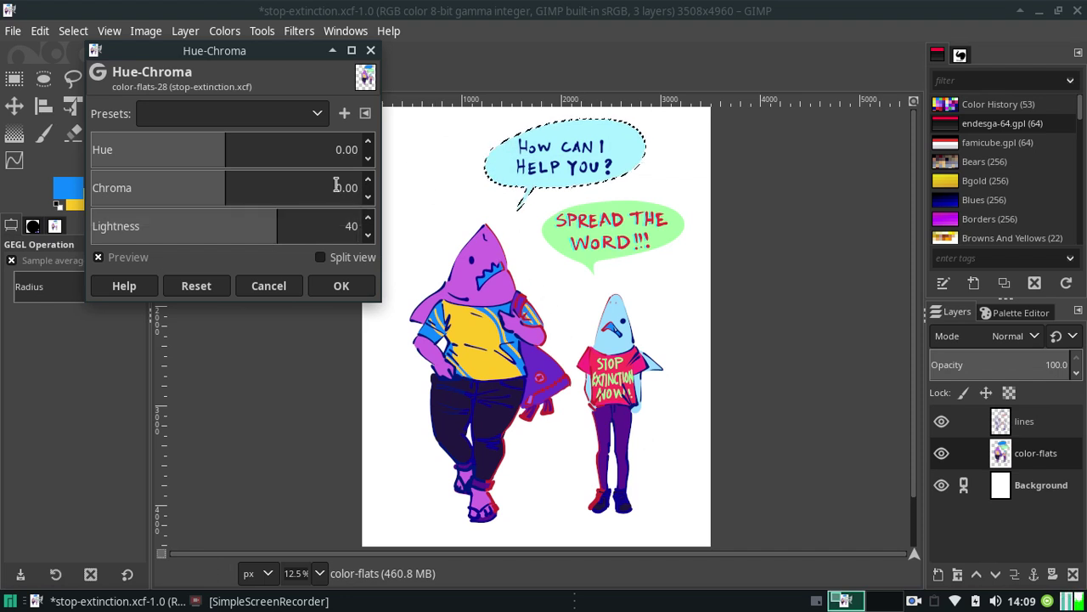
drag(227, 189, 244, 188)
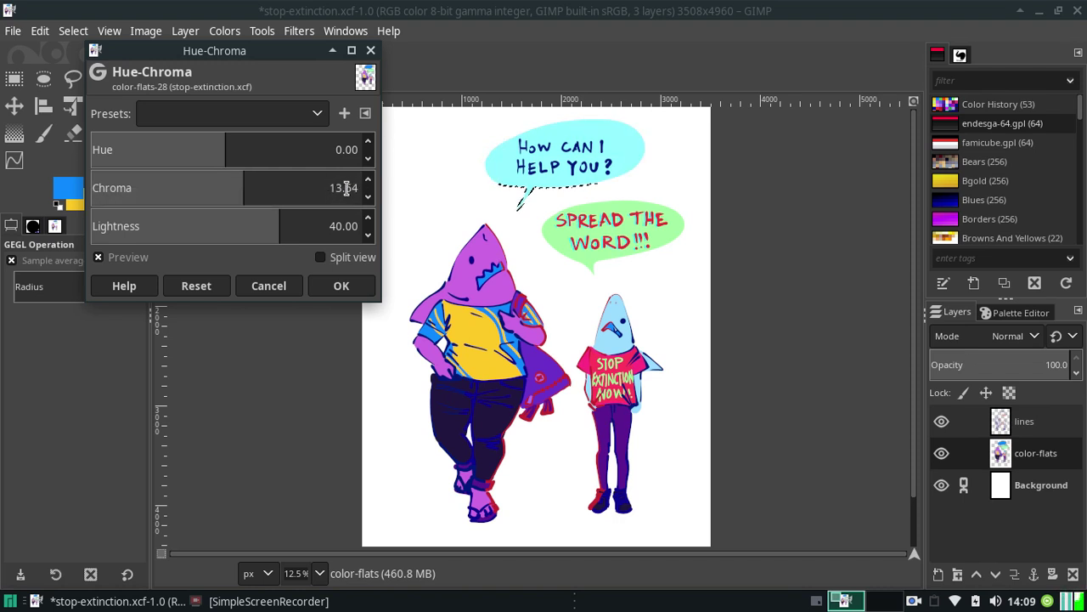
click(346, 188)
text(20)
key(Return)
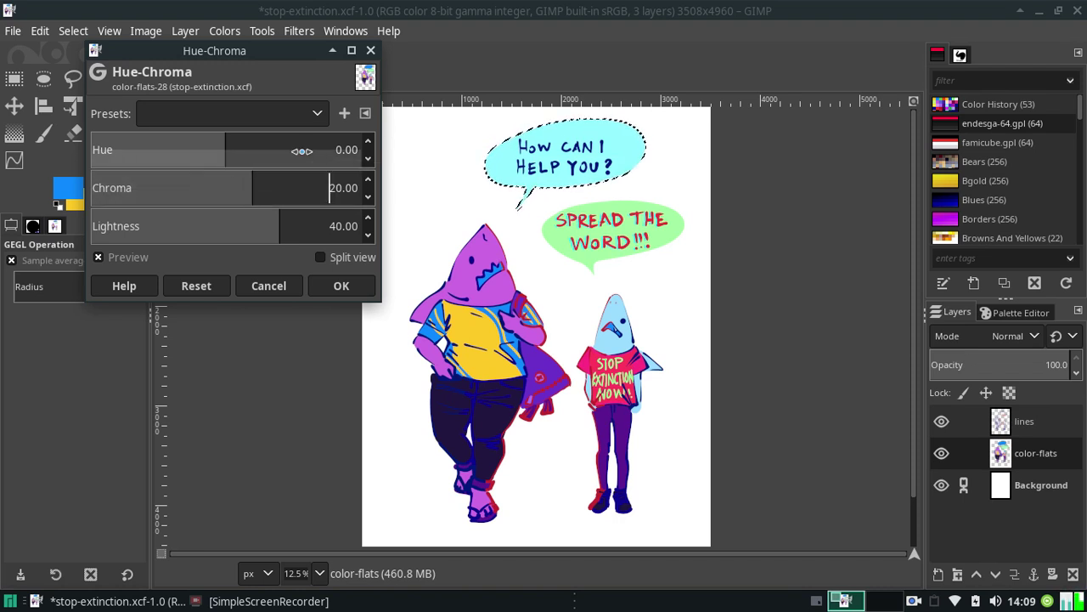
click(342, 285)
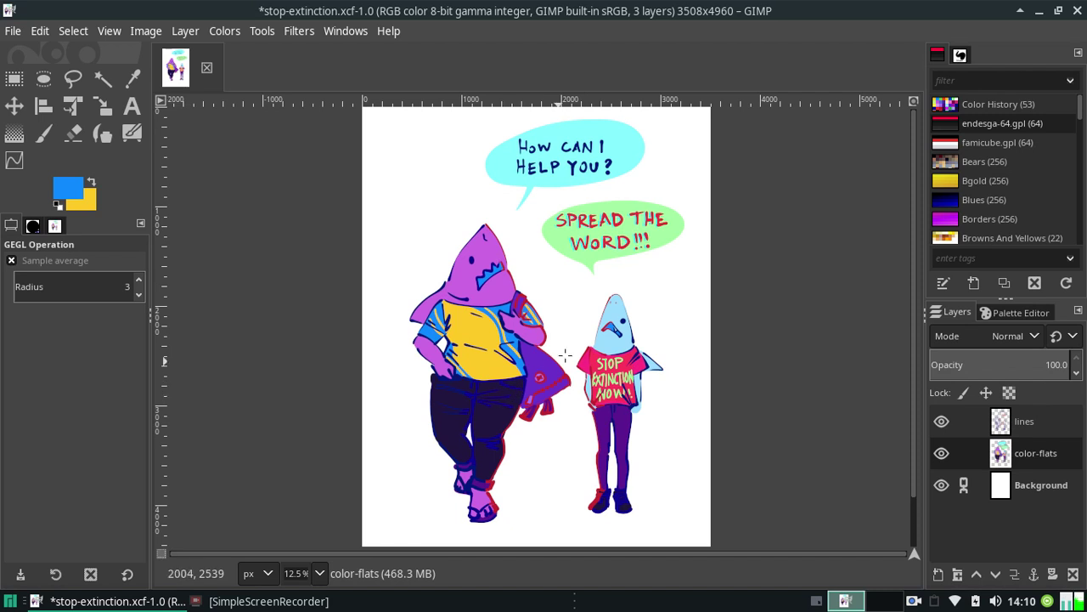
Lasso around the 'How can I help you?' bubble and cut its lettering out of lines
click(73, 79)
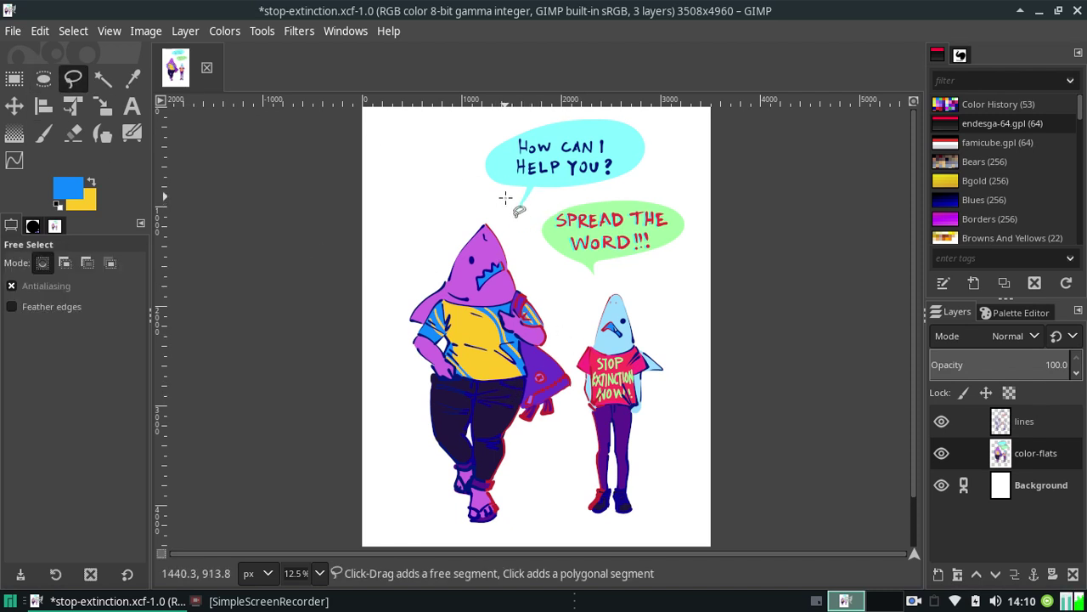
mouse_move(506, 197)
mouse_down()
mouse_move(440, 117)
mouse_move(506, 199)
mouse_up()
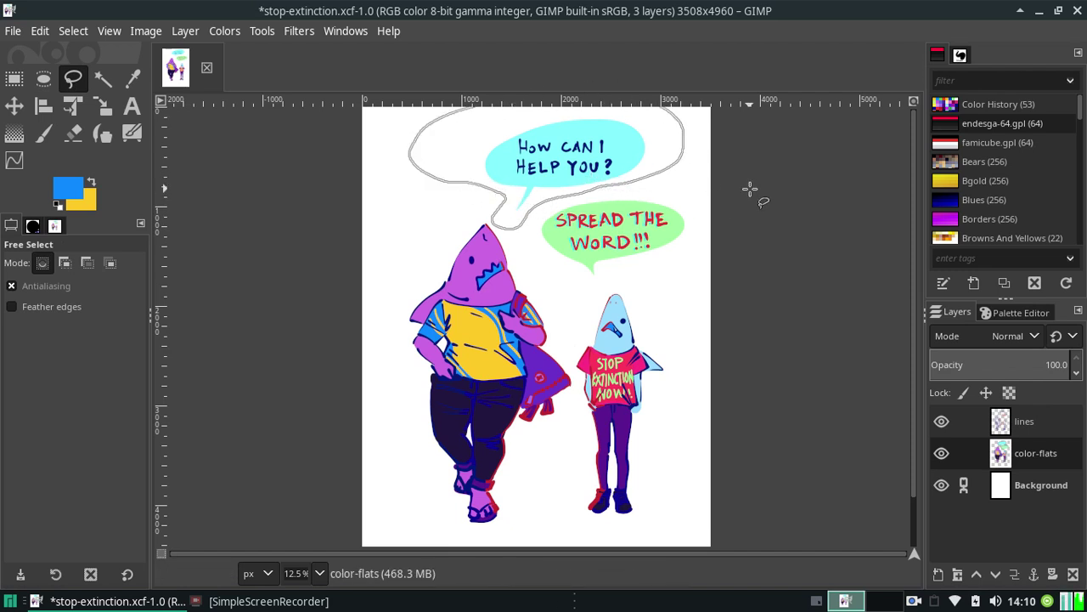
key(Return)
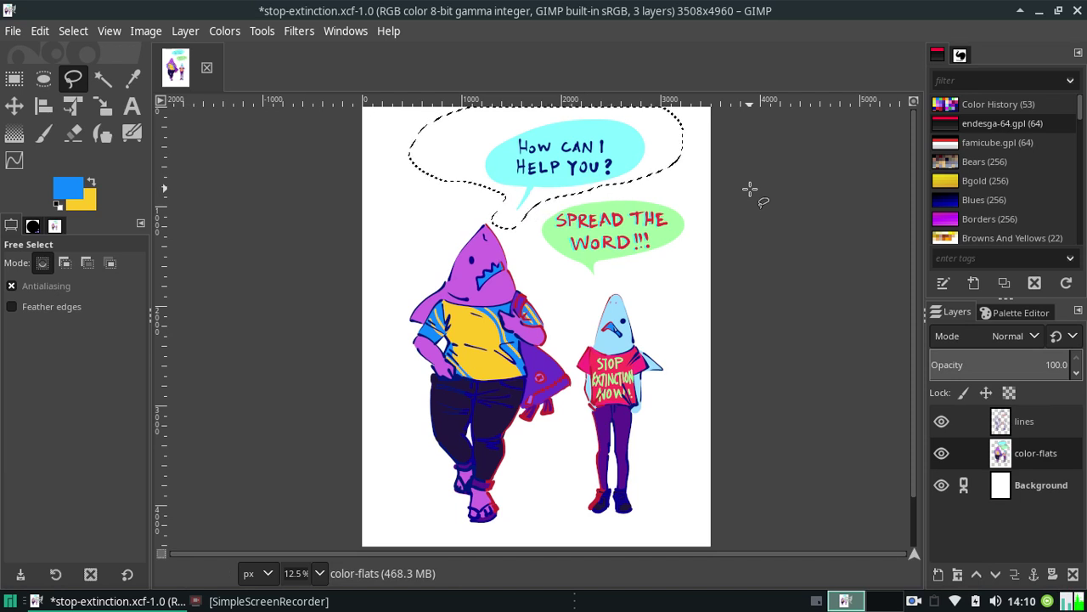
click(1028, 422)
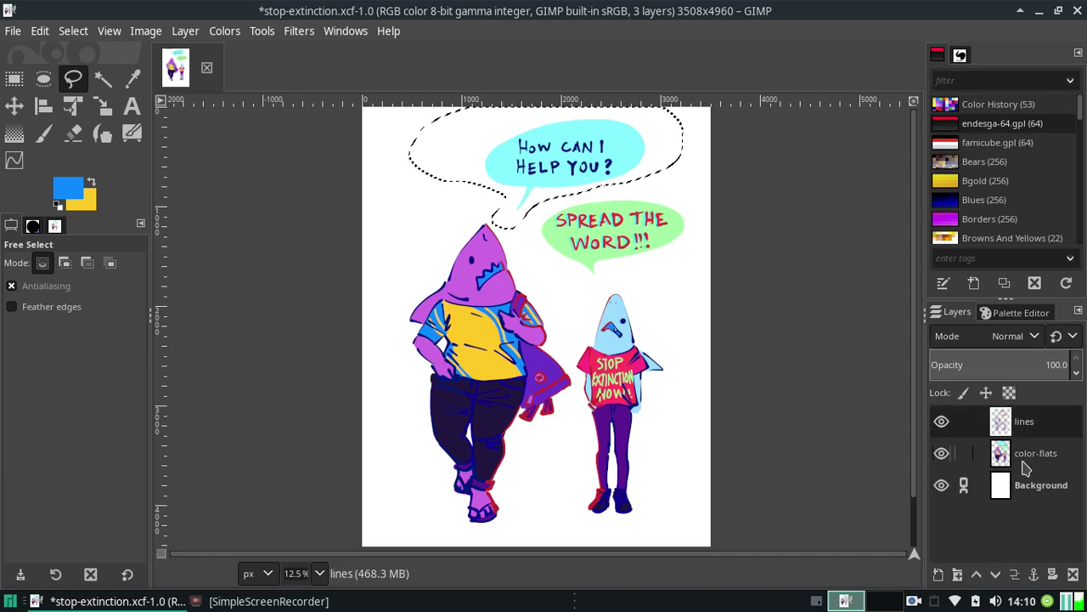
key(ctrl+x)
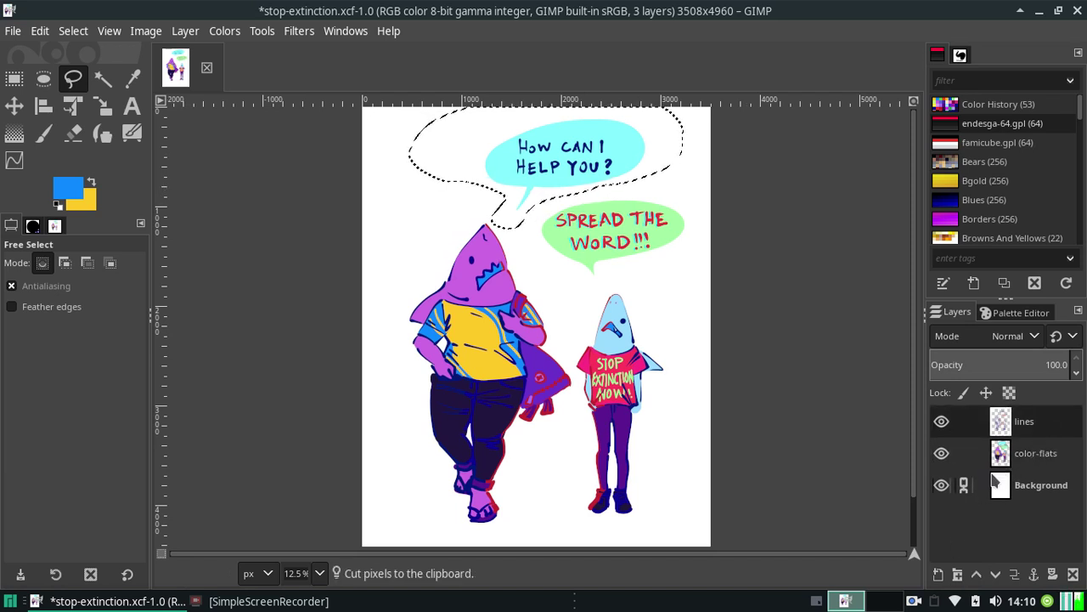
Paste the lettering onto color-flats and anchor the floating selection
click(1015, 458)
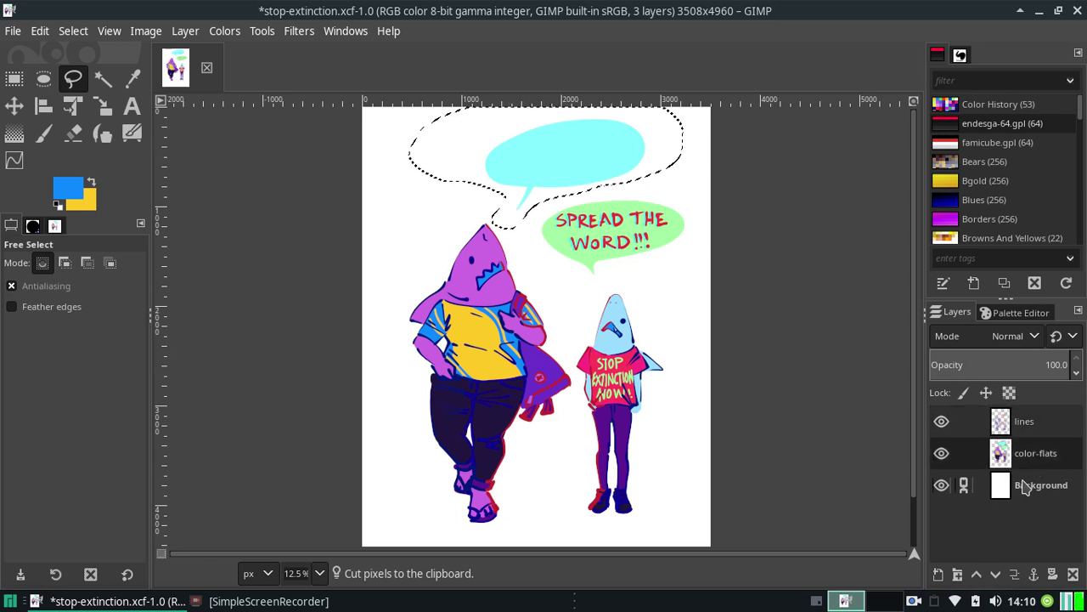
key(ctrl+v)
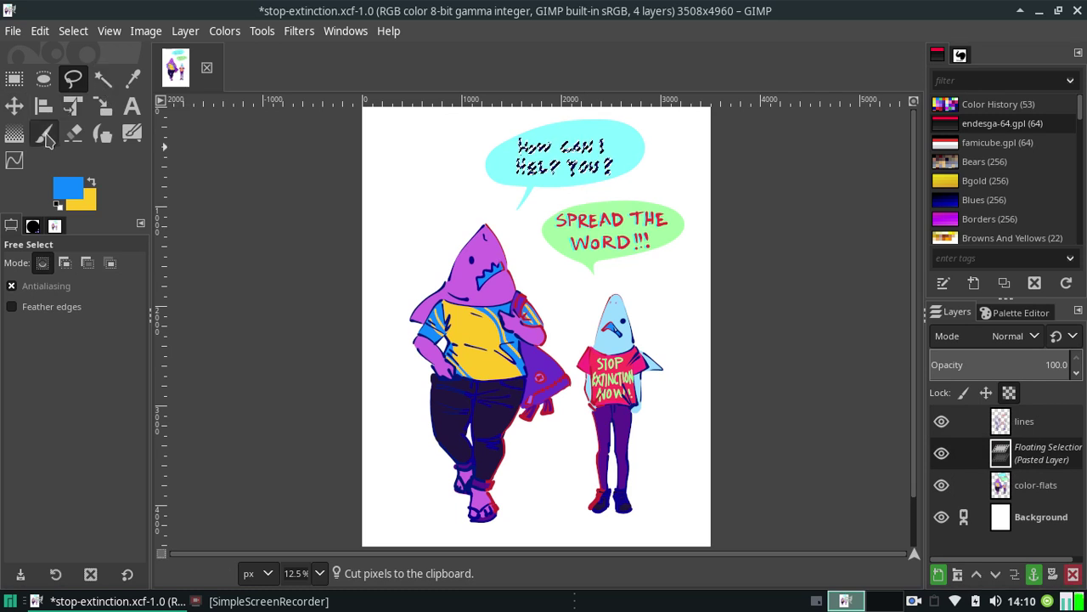
click(44, 134)
click(13, 79)
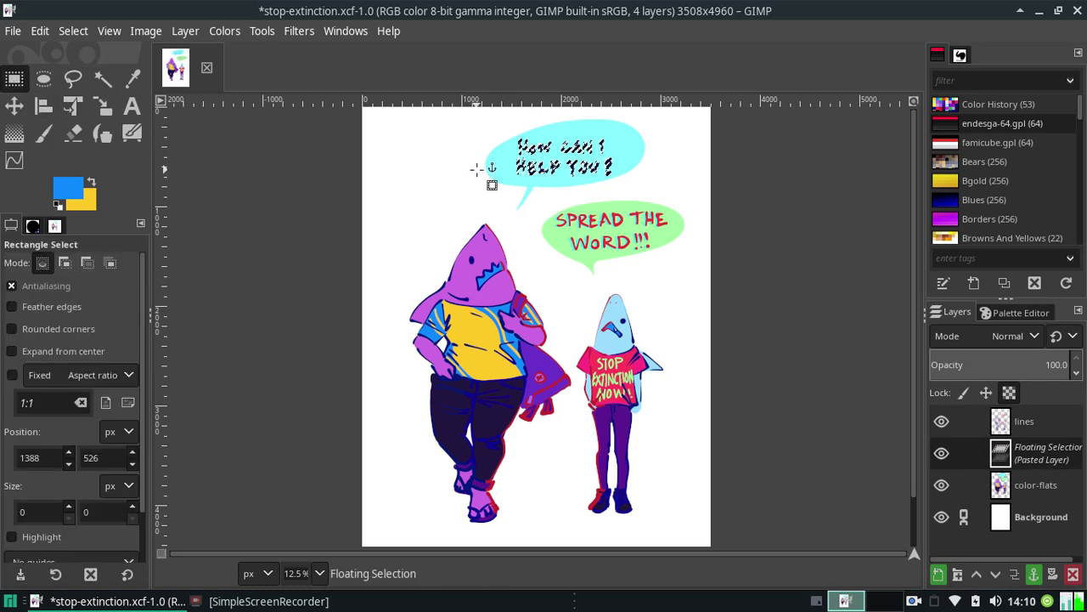
drag(472, 161, 474, 160)
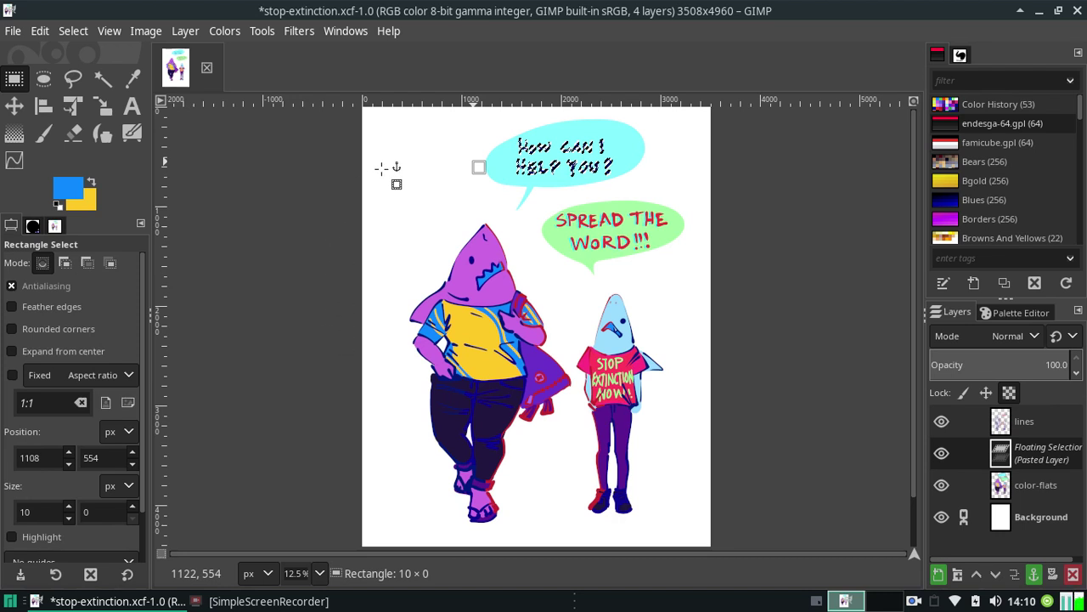
click(487, 252)
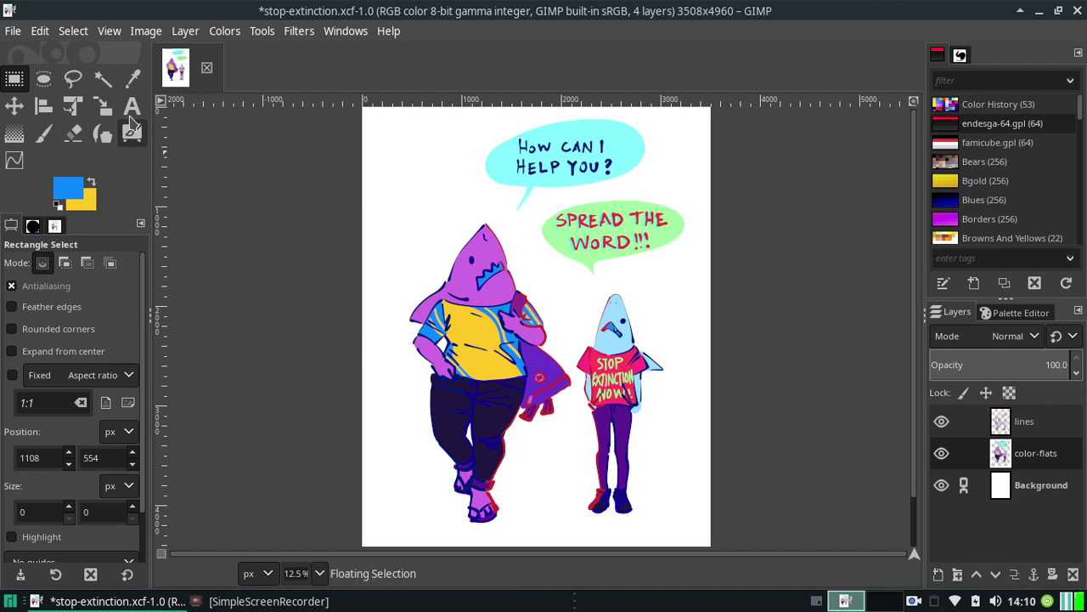
Draw a closed freehand selection around the top speech bubble
key(f)
drag(461, 151, 564, 195)
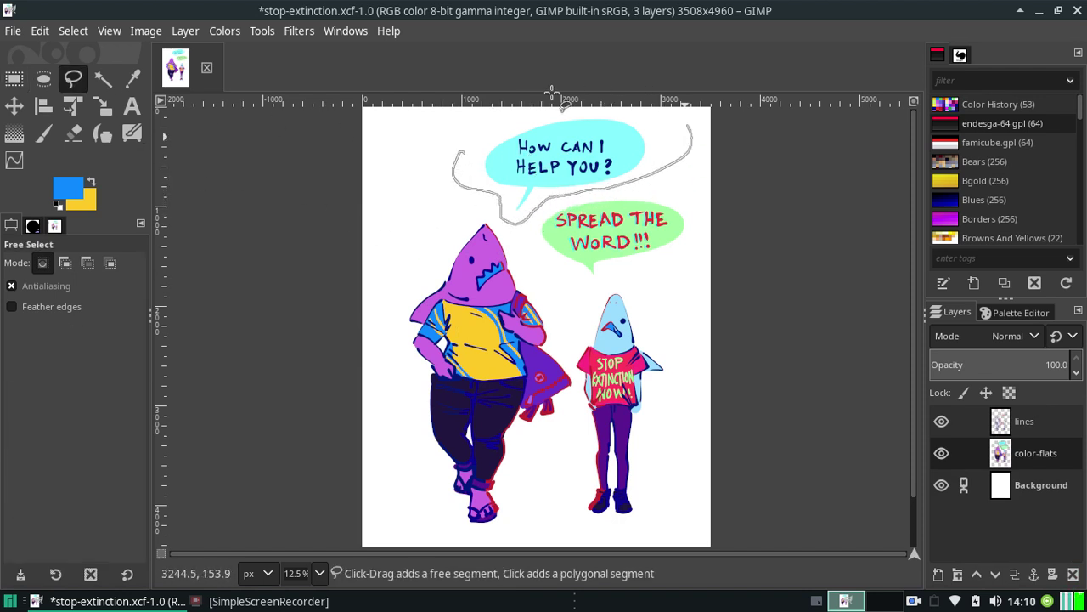
drag(564, 195, 472, 134)
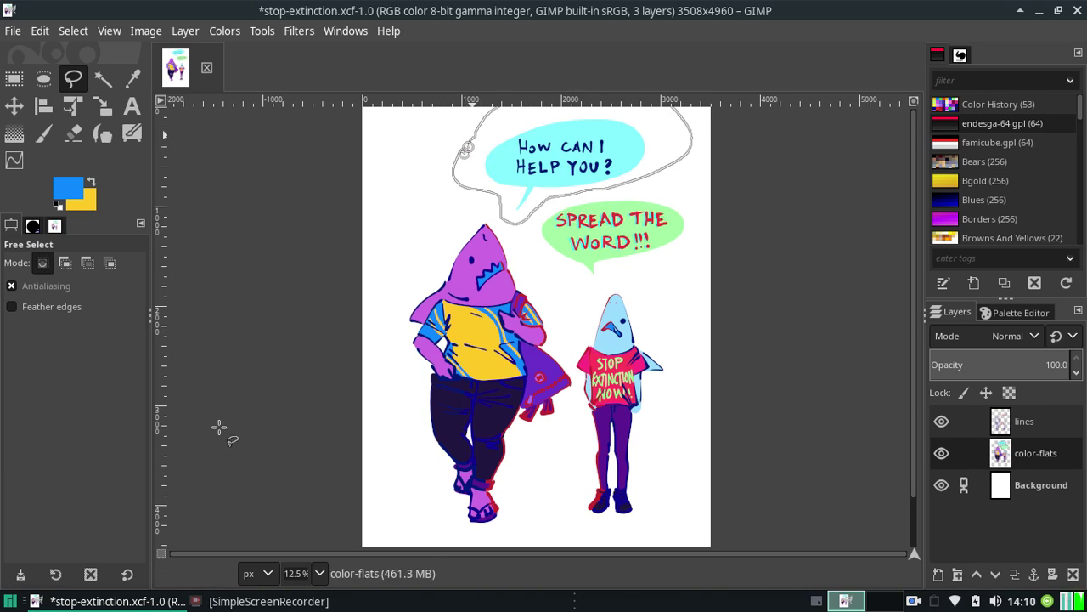
key(Return)
Try inverting the selected bubble's colours, then undo the inversion
click(142, 31)
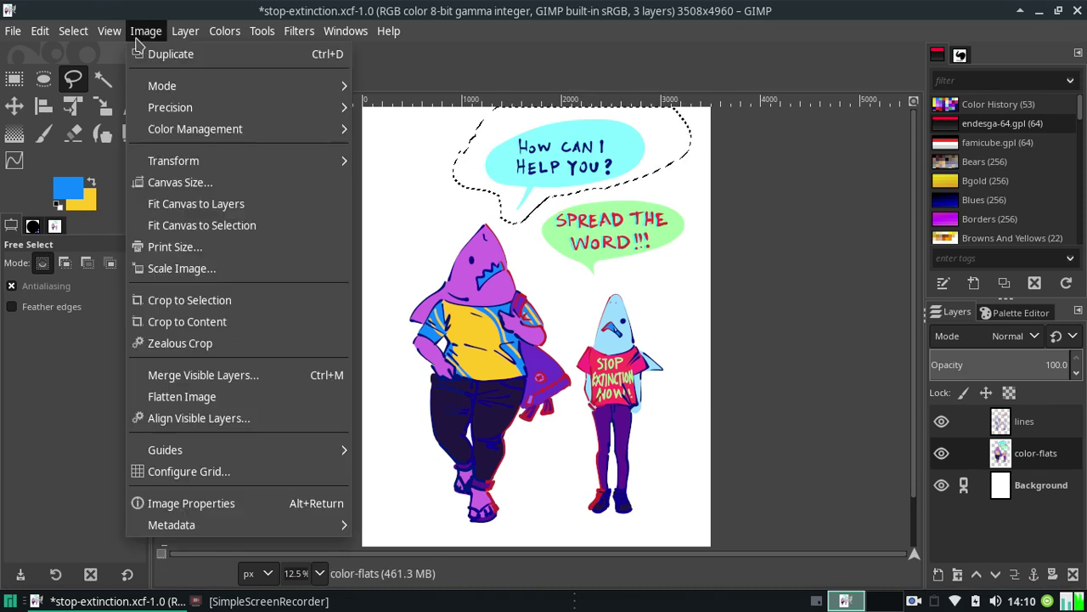
click(94, 36)
click(224, 30)
click(242, 289)
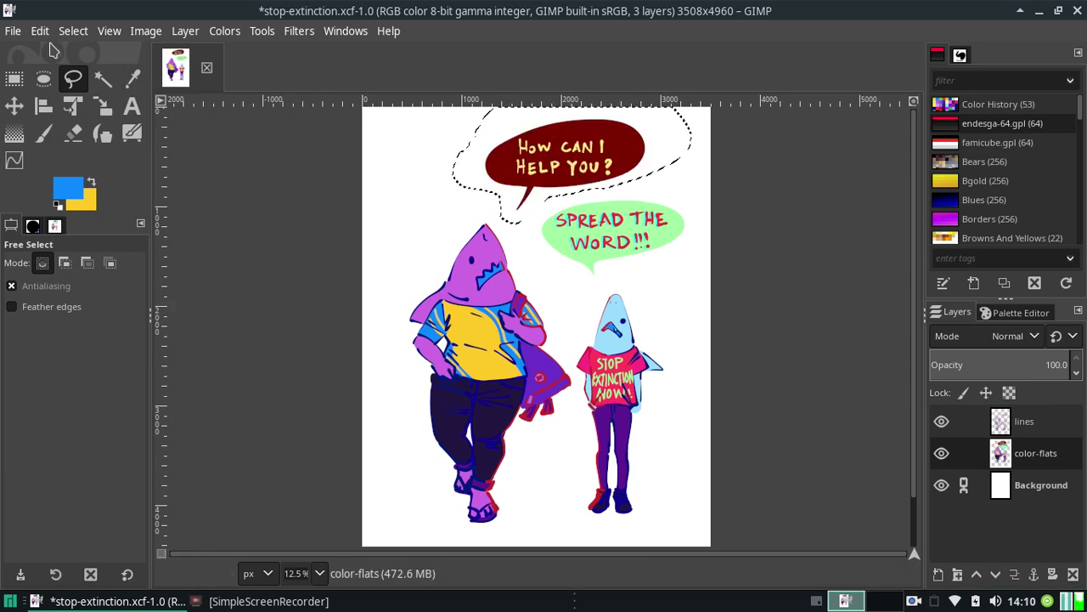
click(40, 31)
click(61, 68)
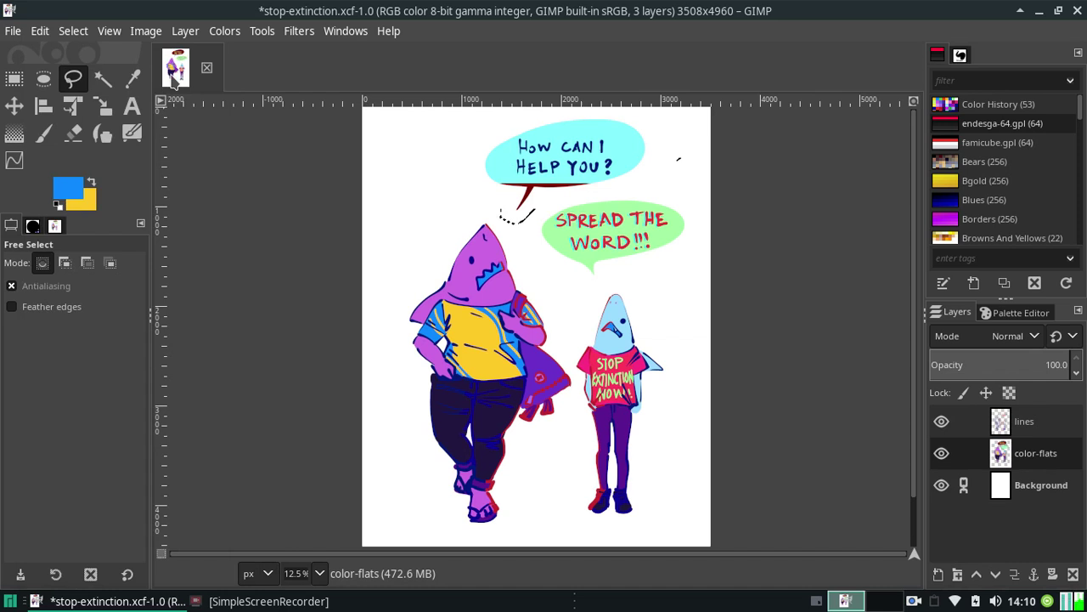
click(183, 30)
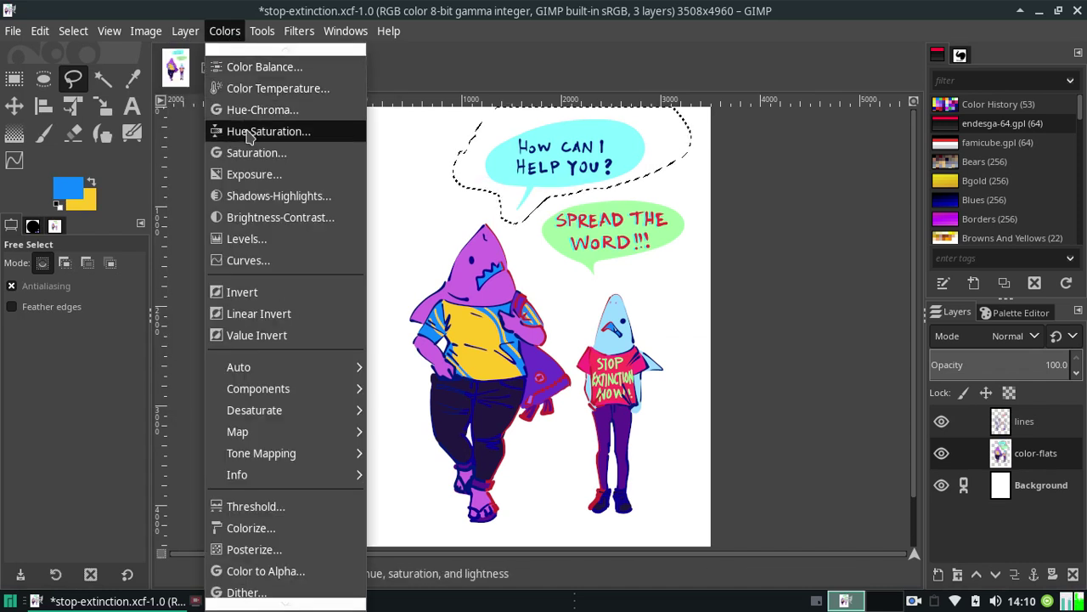
Preview the selected bubble in Hue-Chroma at hue 101.65, chroma 100 and lightness 5
click(247, 110)
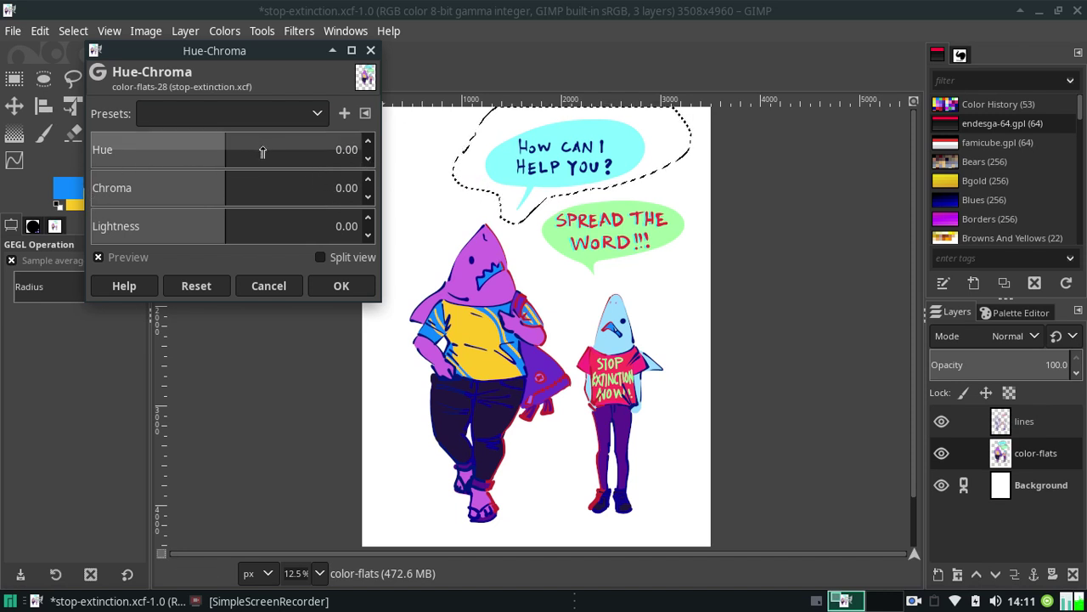
drag(263, 151, 176, 146)
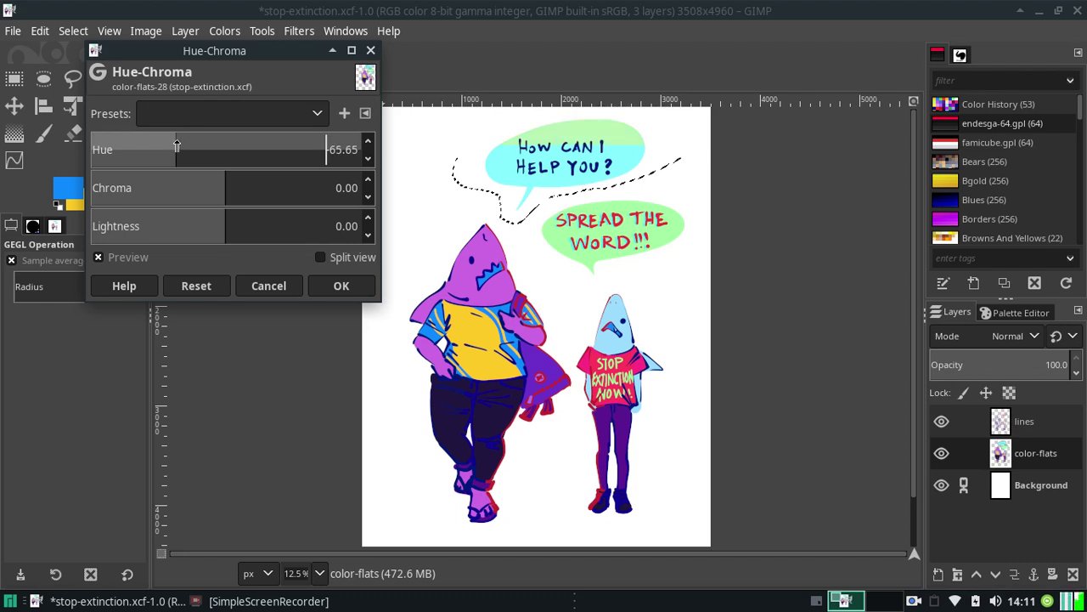
drag(176, 146, 139, 138)
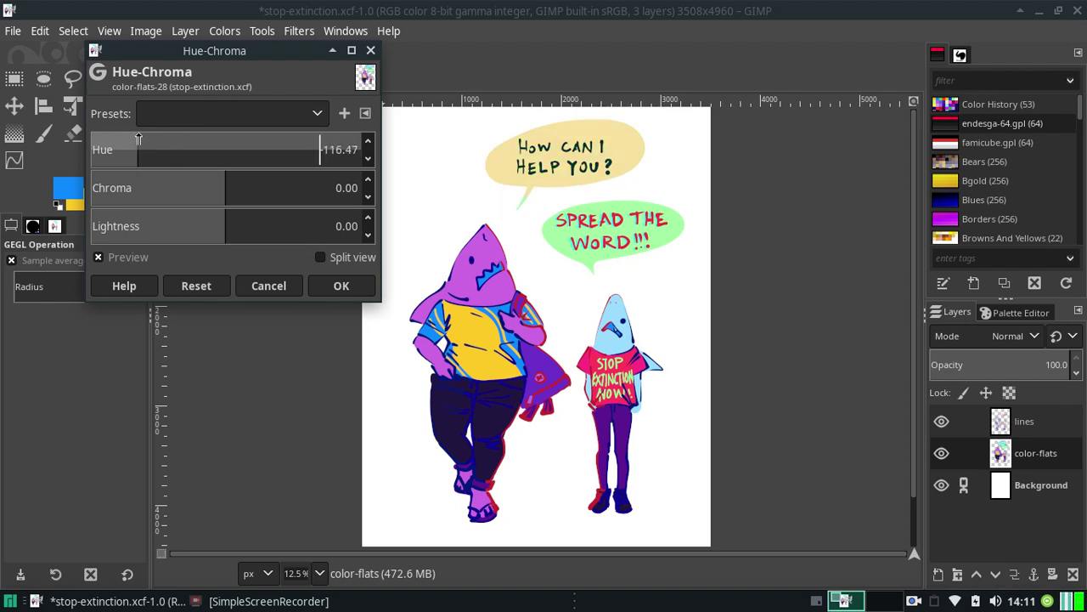
drag(138, 139, 302, 141)
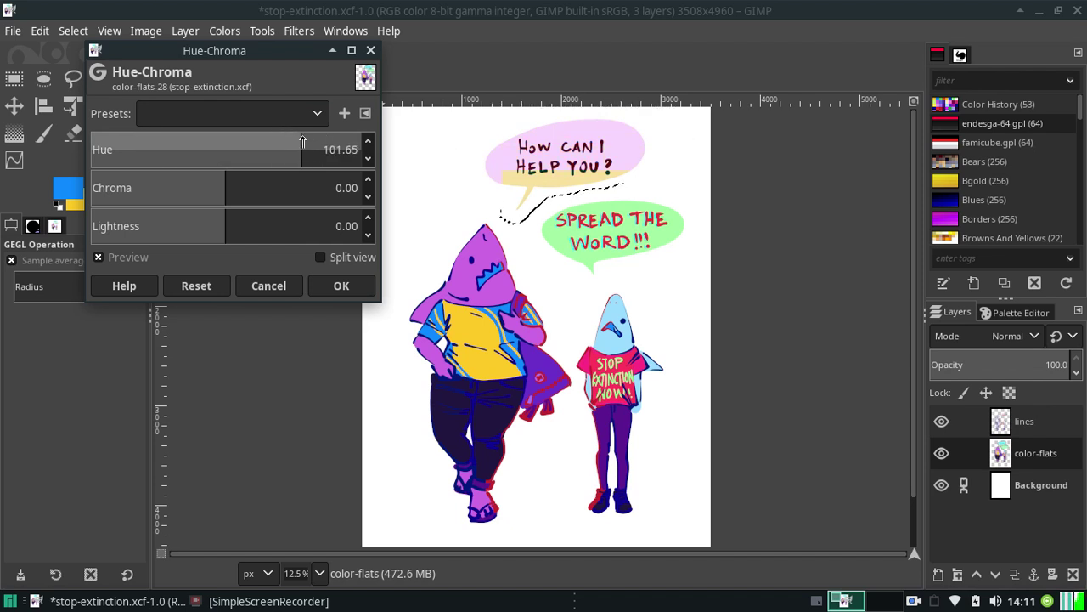
drag(220, 188, 384, 192)
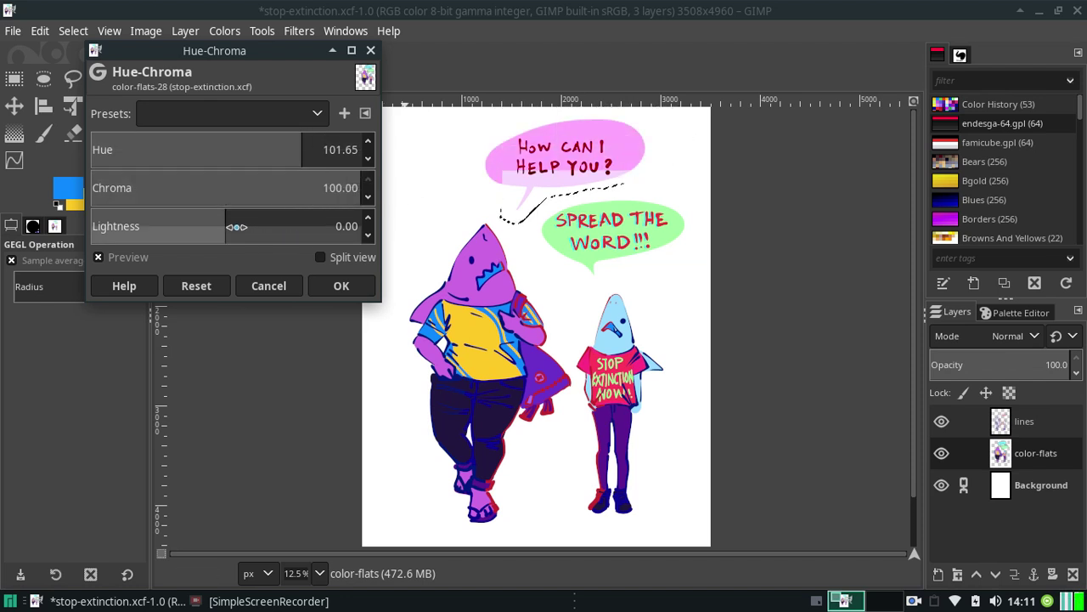
drag(265, 223, 269, 221)
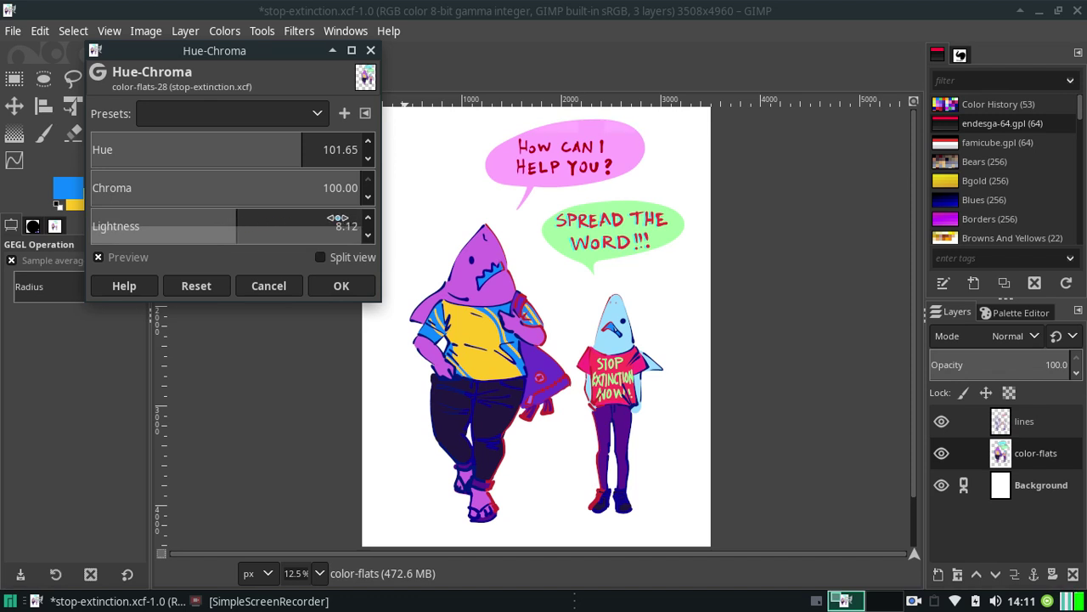
click(253, 226)
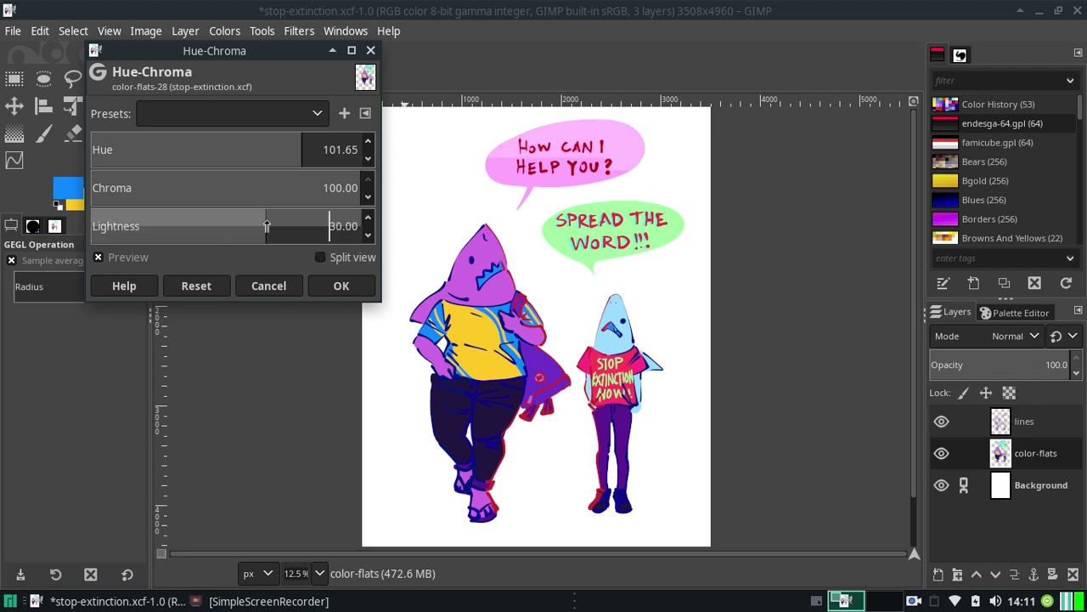
drag(267, 226, 234, 227)
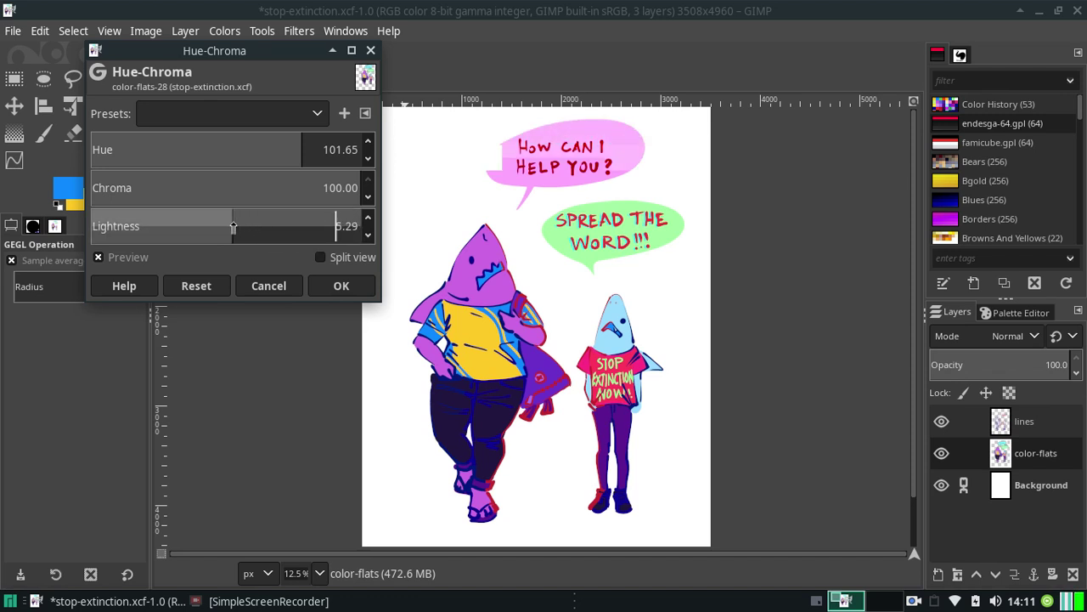
click(358, 226)
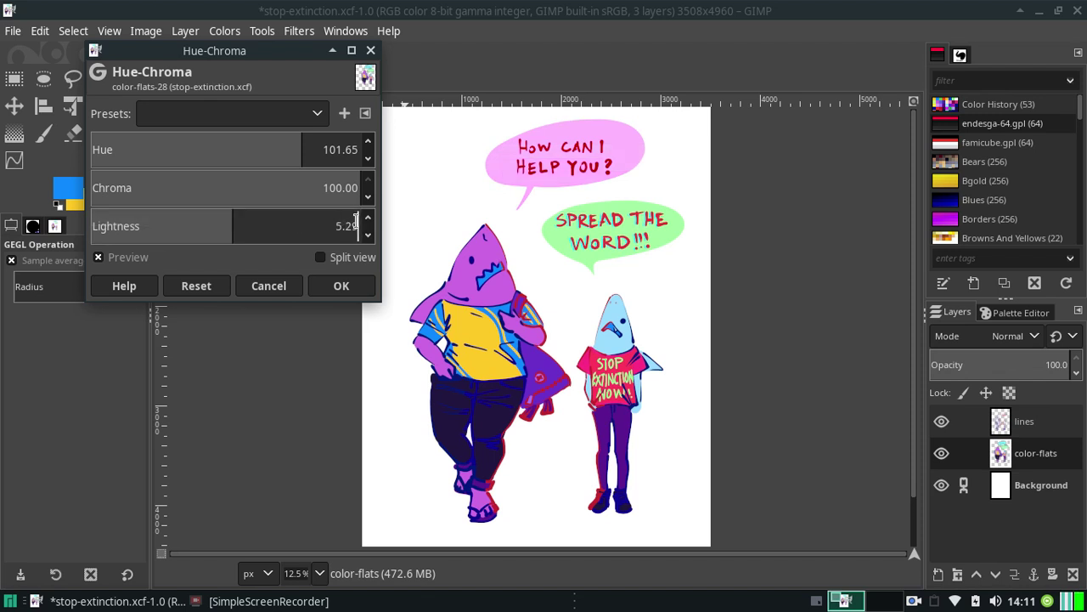
key(BackSpace)
key(BackSpace)
key(BackSpace)
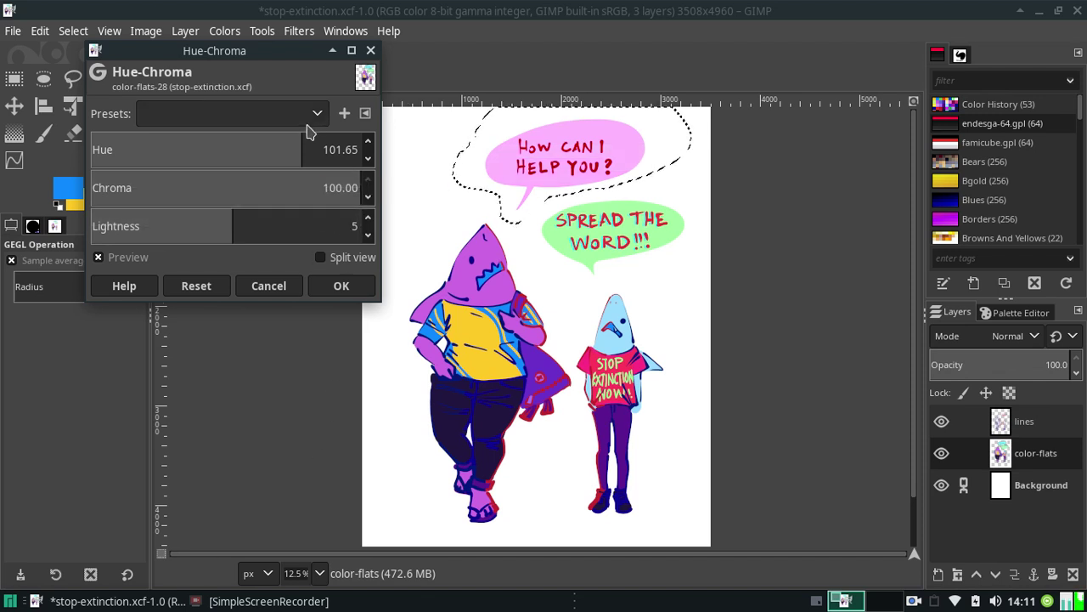
click(311, 149)
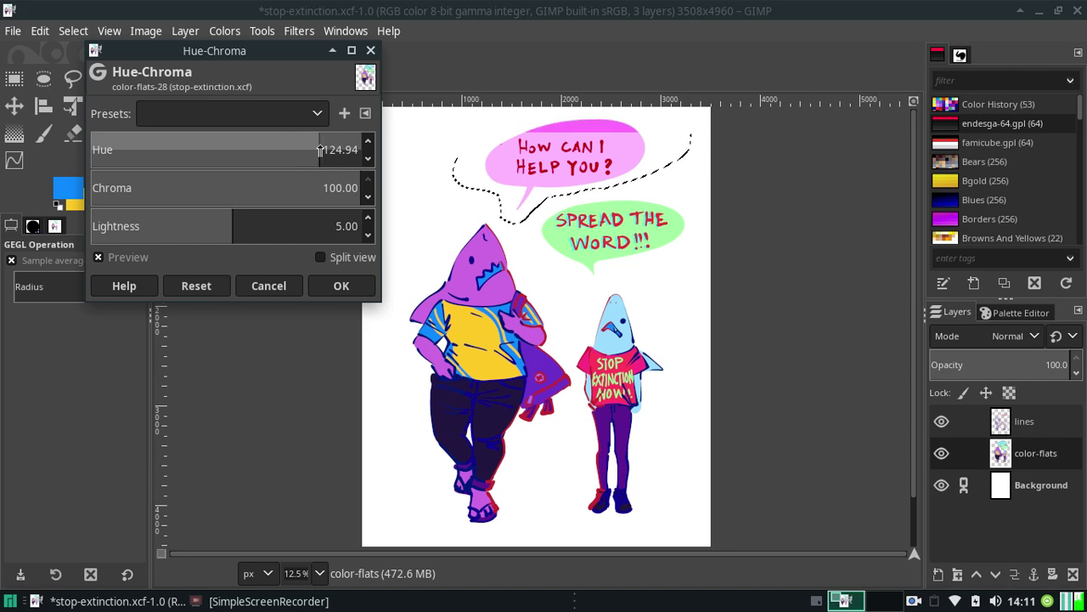
drag(321, 149, 364, 151)
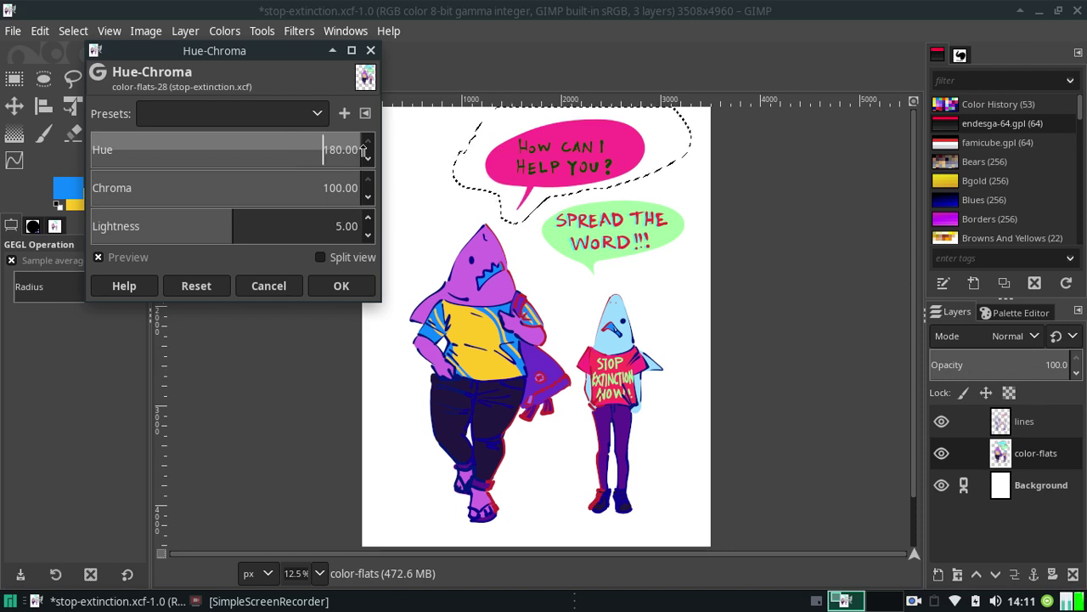
drag(364, 150, 274, 155)
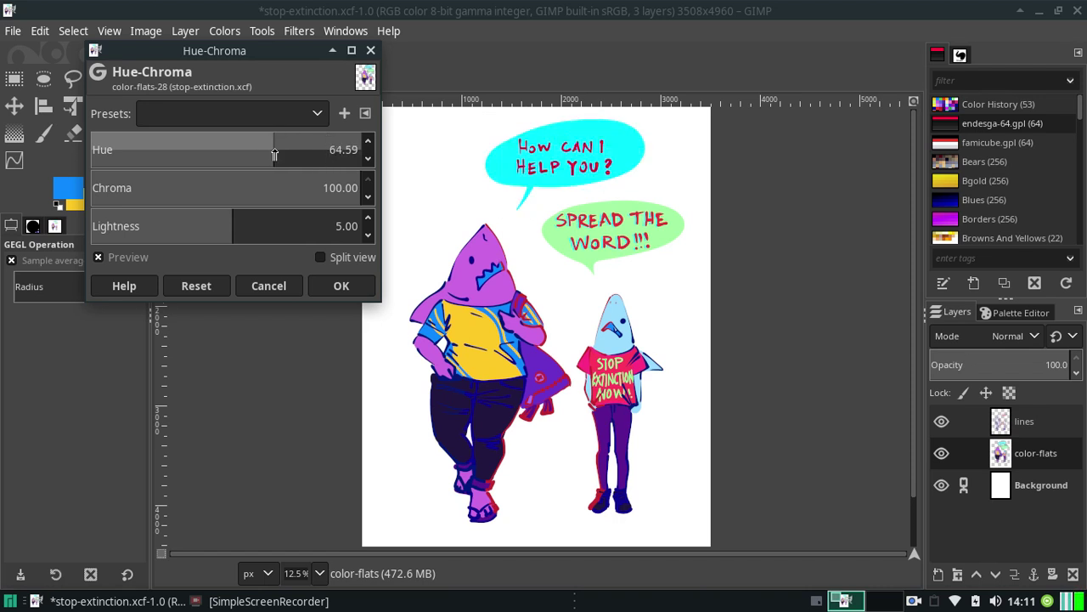
drag(275, 153, 232, 150)
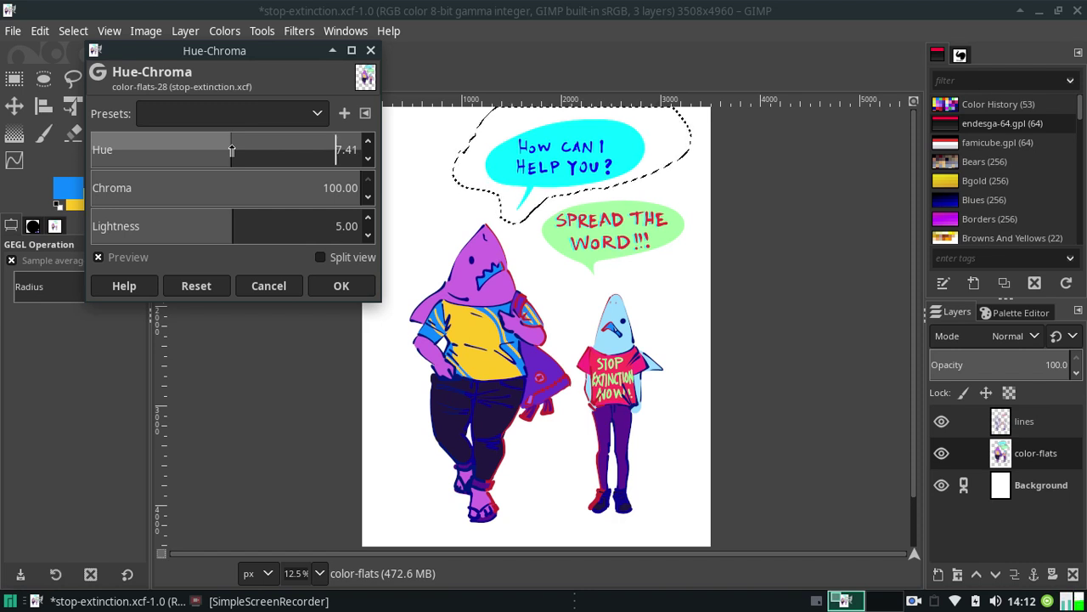
drag(232, 150, 130, 149)
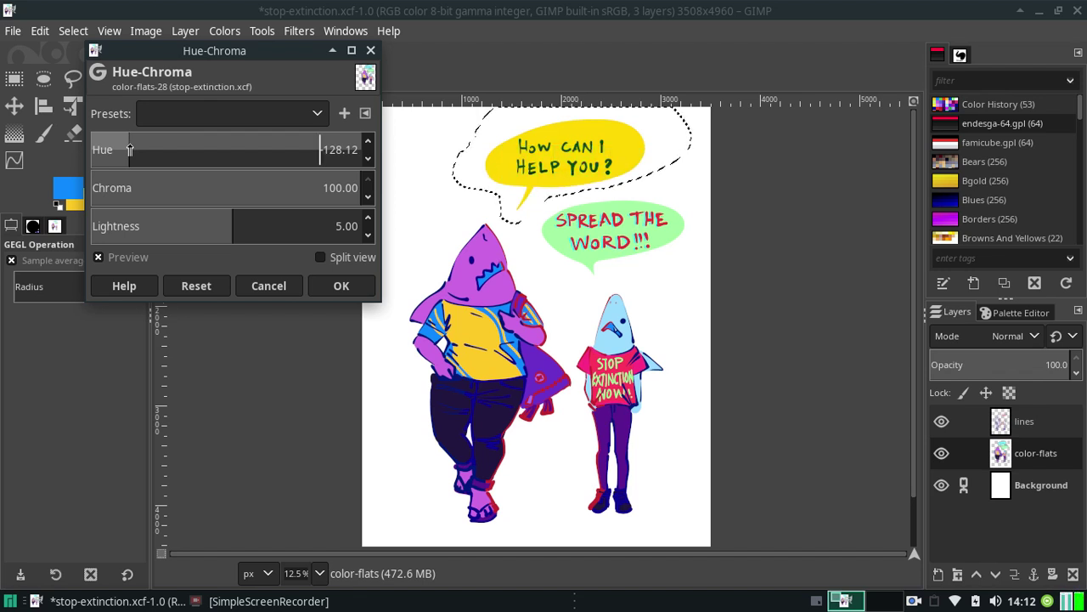
drag(130, 150, 147, 149)
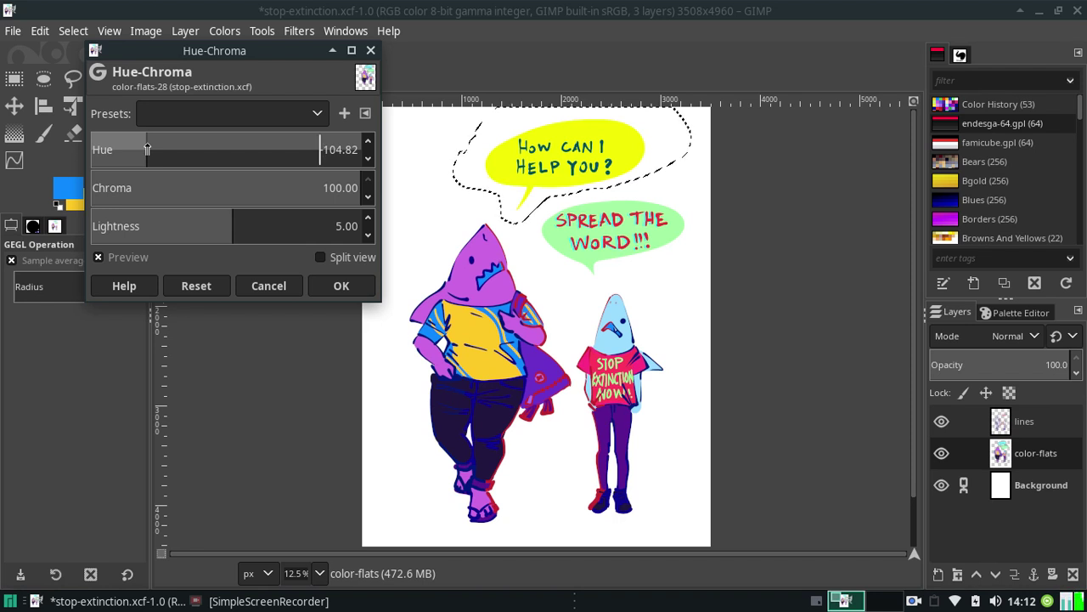
mouse_move(147, 150)
mouse_down()
mouse_move(88, 140)
mouse_move(252, 155)
mouse_up()
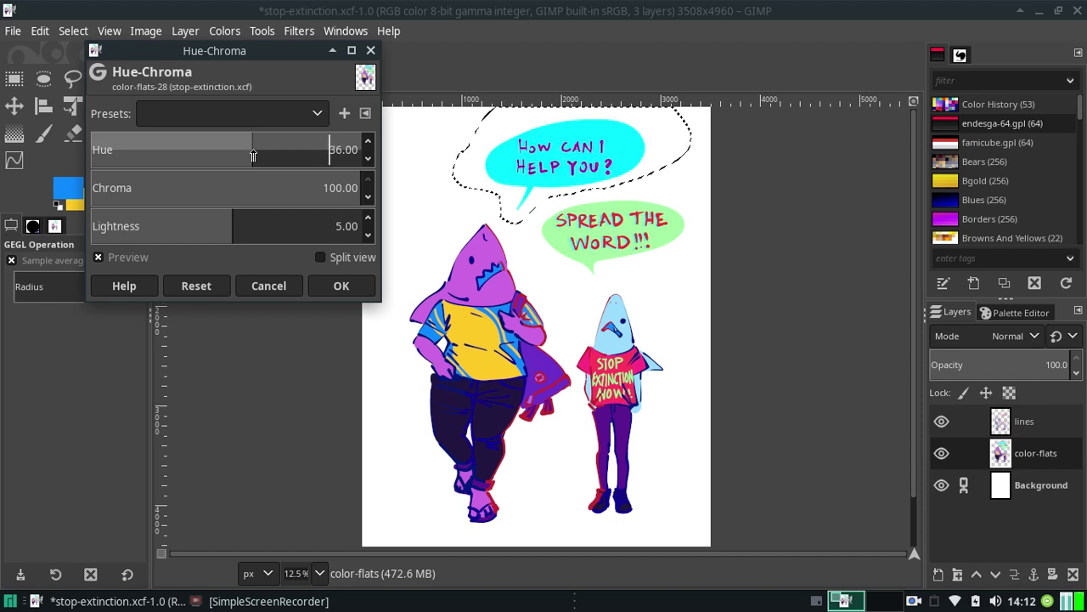
drag(252, 155, 350, 159)
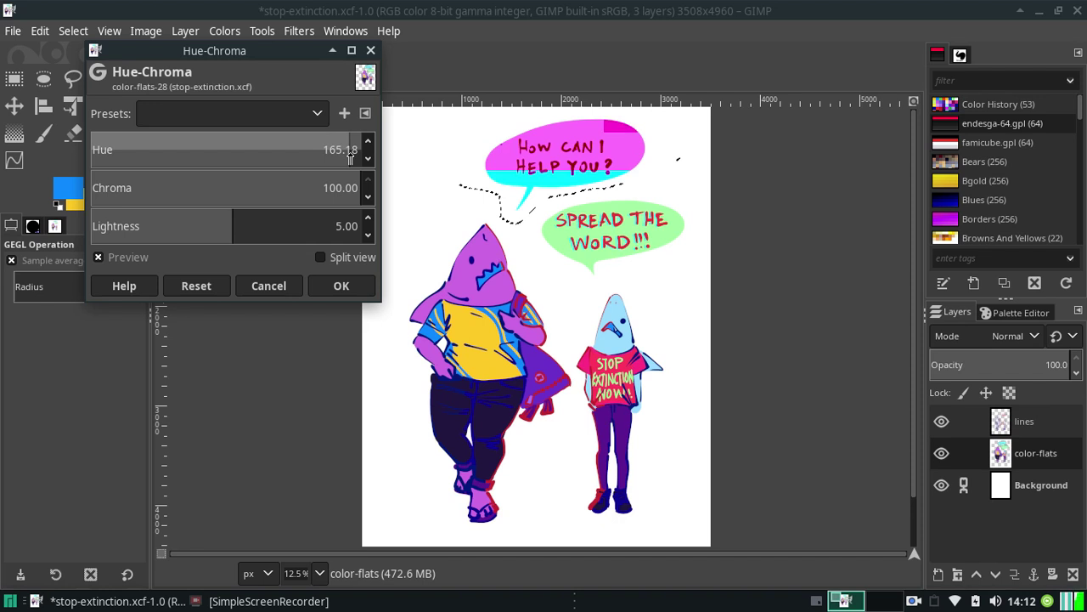
click(278, 286)
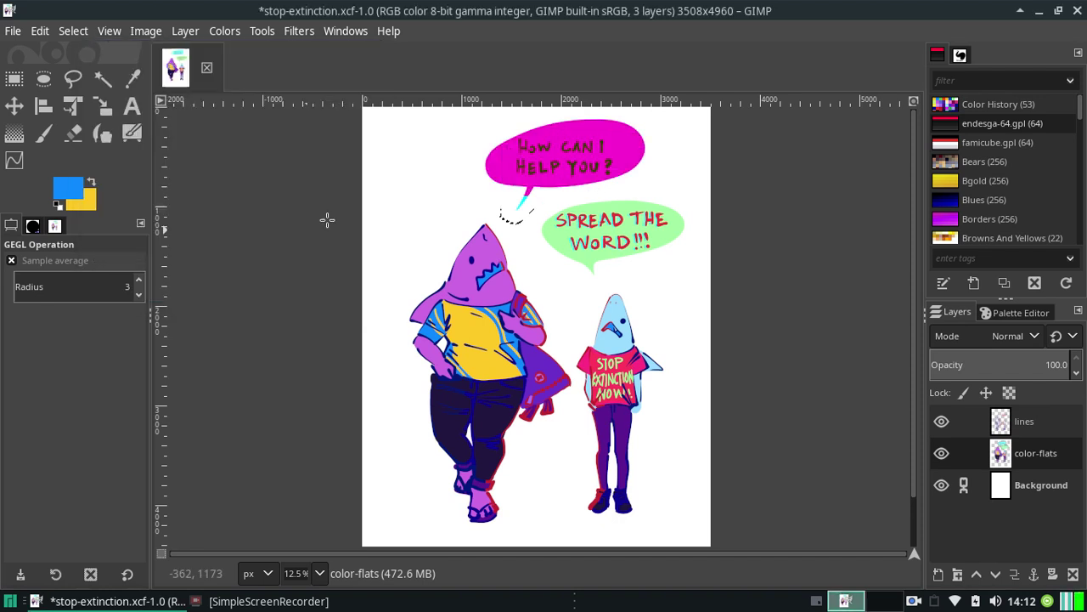
In Color Balance, shift midtones toward red and blue, and push shadows fully red and blue
click(224, 31)
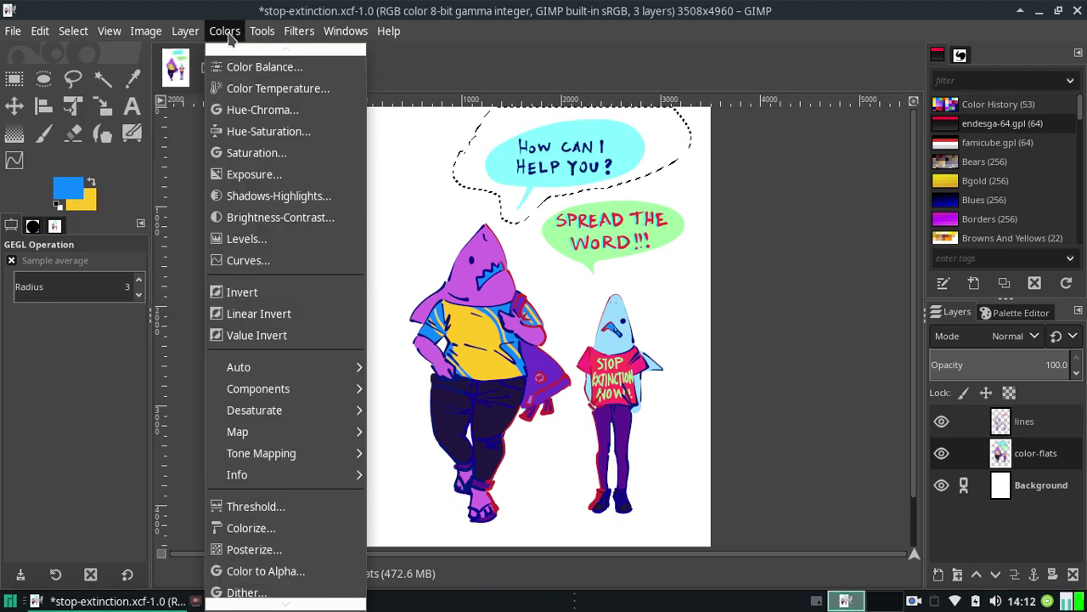
click(265, 67)
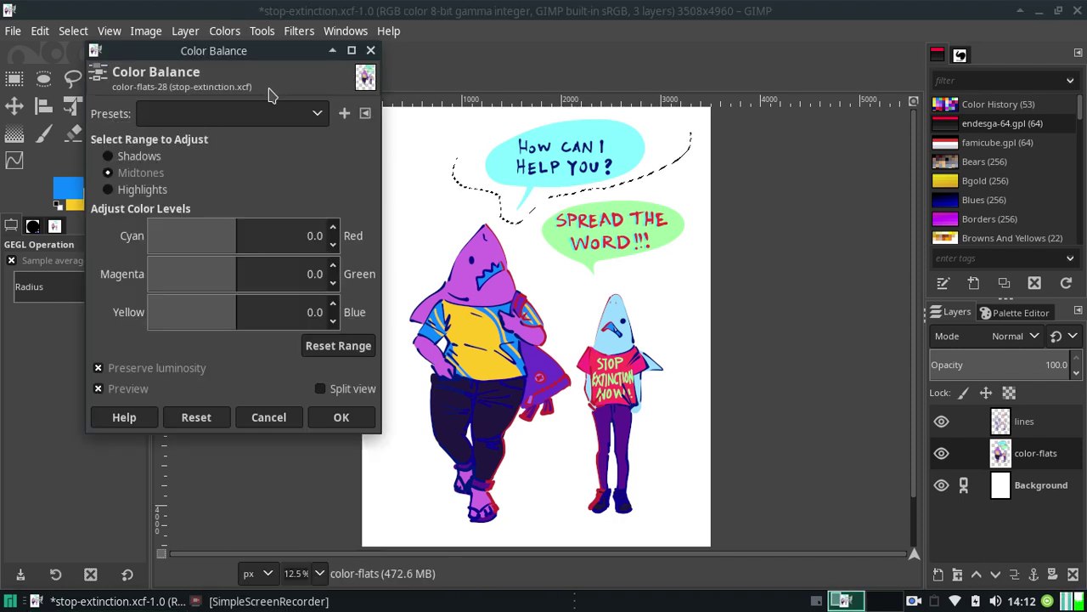
mouse_move(226, 272)
mouse_down()
mouse_move(154, 270)
mouse_move(291, 273)
mouse_move(243, 274)
mouse_up()
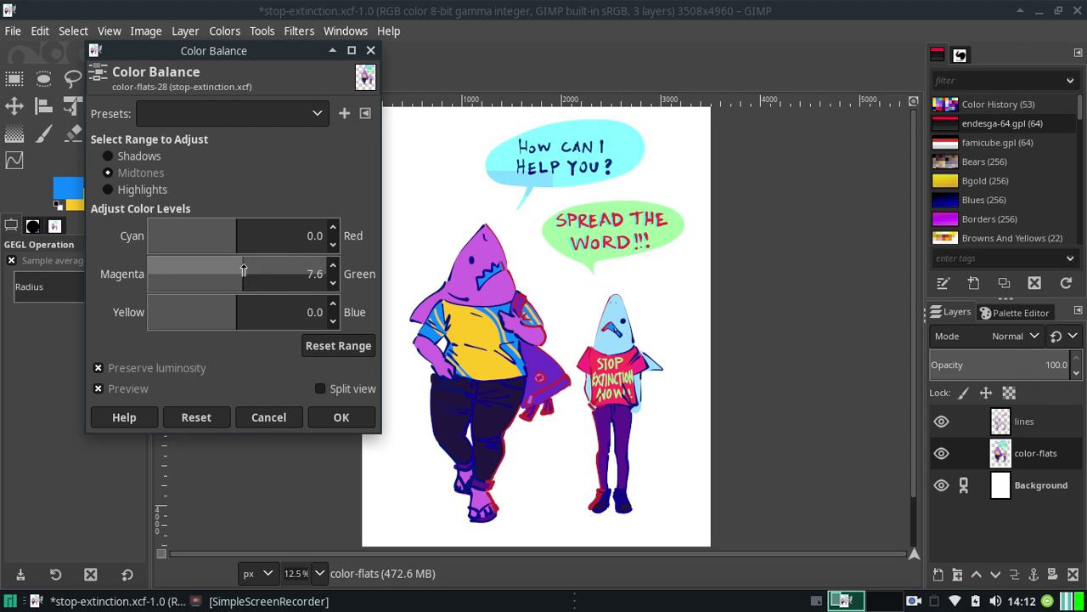
triple_click(321, 271)
text(0)
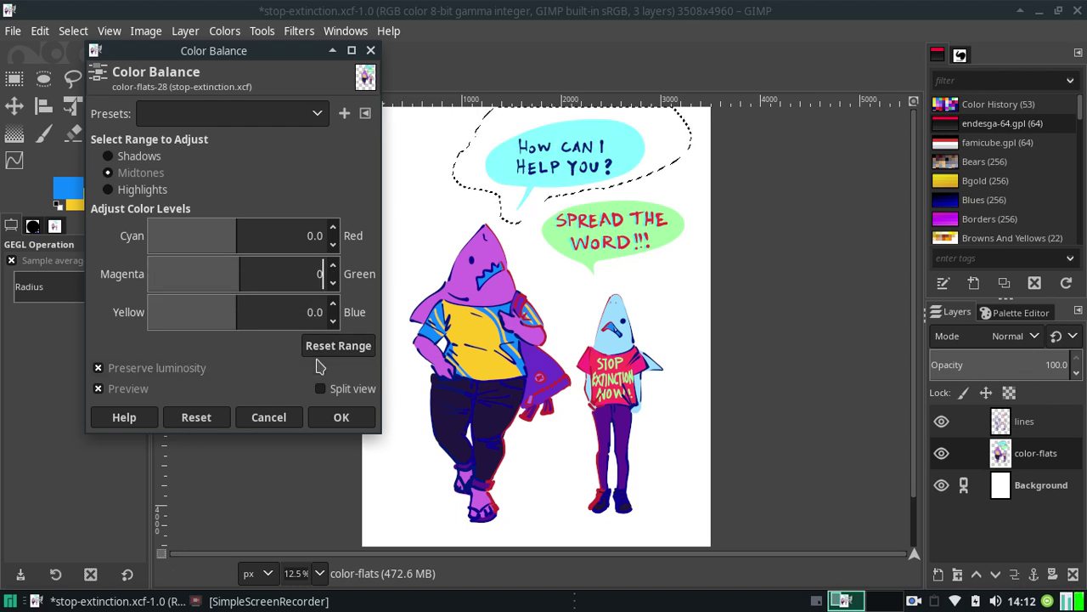
drag(236, 251, 299, 262)
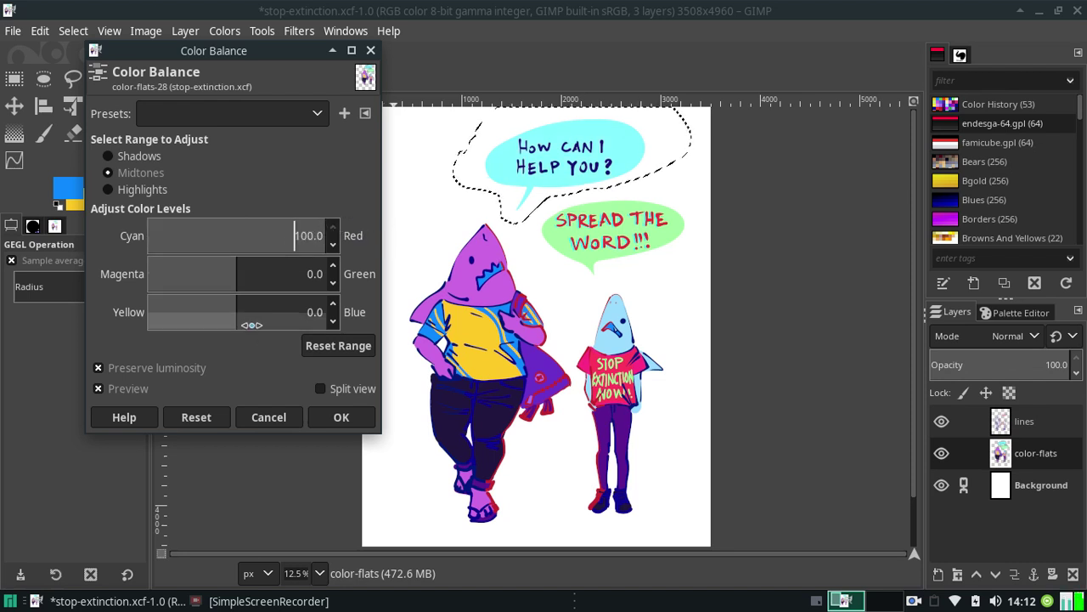
mouse_move(252, 324)
mouse_down()
mouse_move(245, 314)
mouse_move(321, 341)
mouse_up()
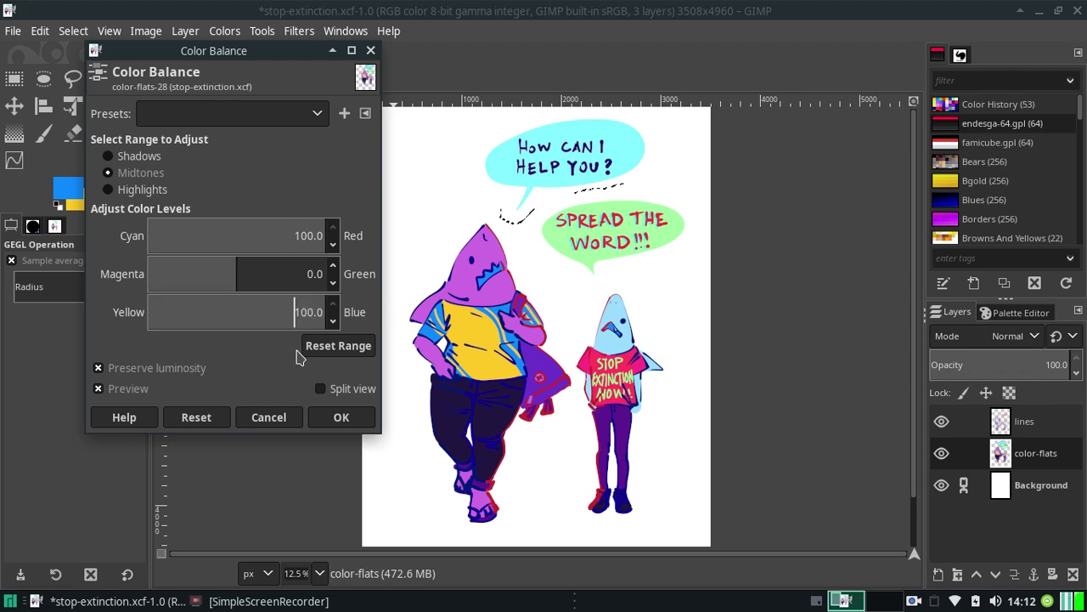
click(146, 156)
drag(230, 312, 316, 312)
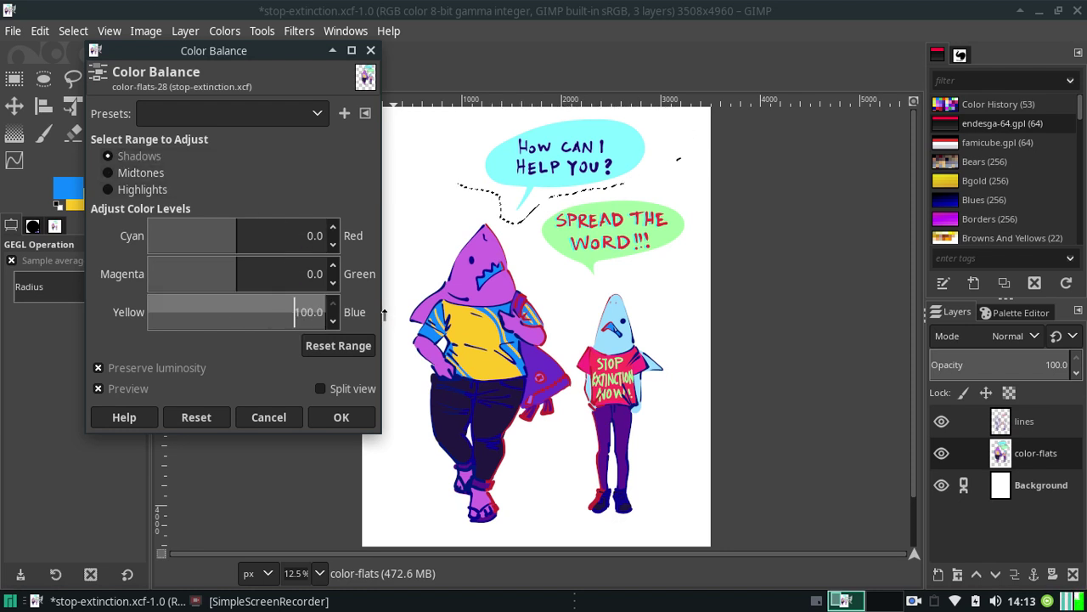
drag(252, 238, 348, 245)
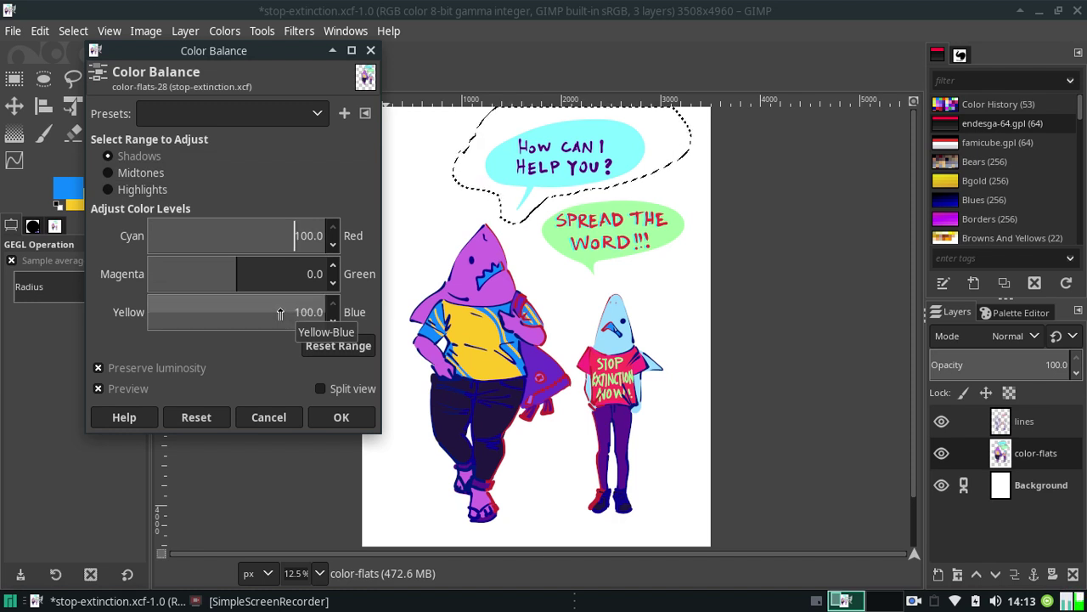
Set highlights Cyan-Red, Magenta-Green and Yellow-Blue to 100 and apply, turning the bubble grey
click(158, 190)
drag(204, 236, 323, 238)
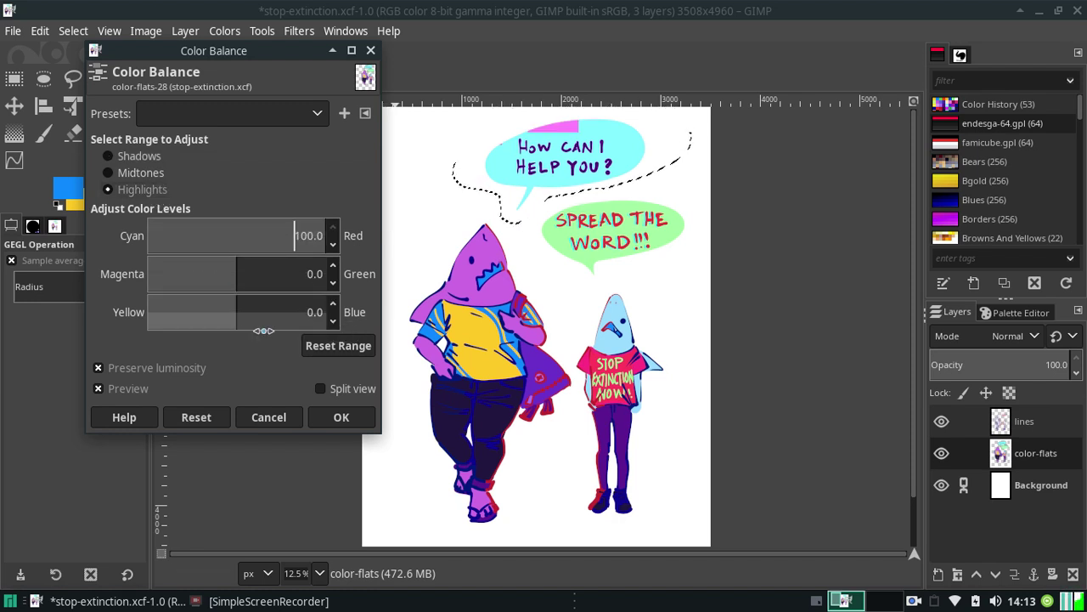
drag(242, 313, 378, 300)
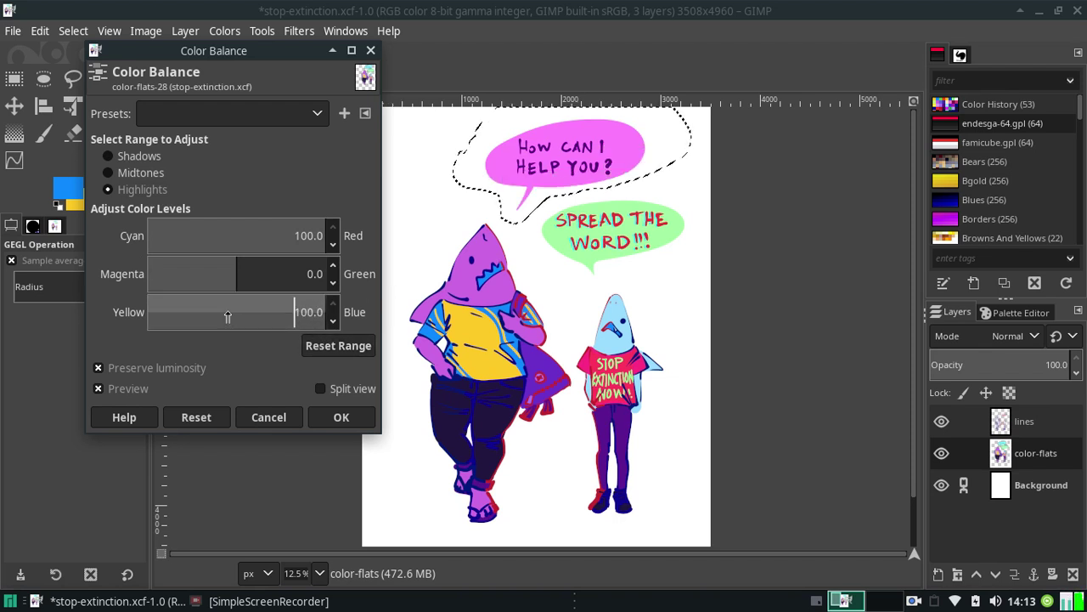
drag(227, 317, 152, 340)
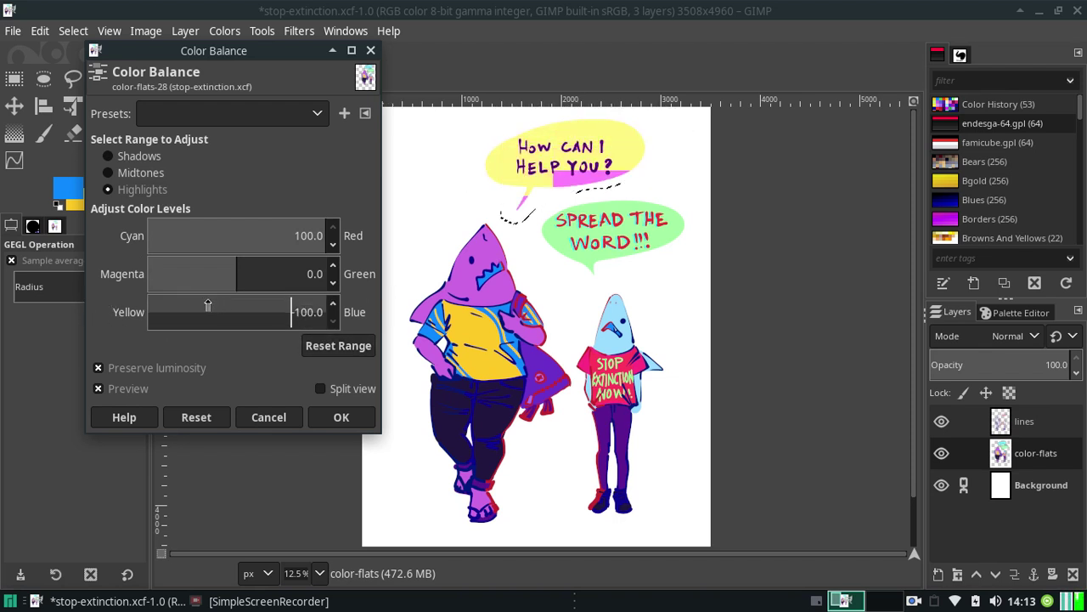
drag(207, 304, 364, 302)
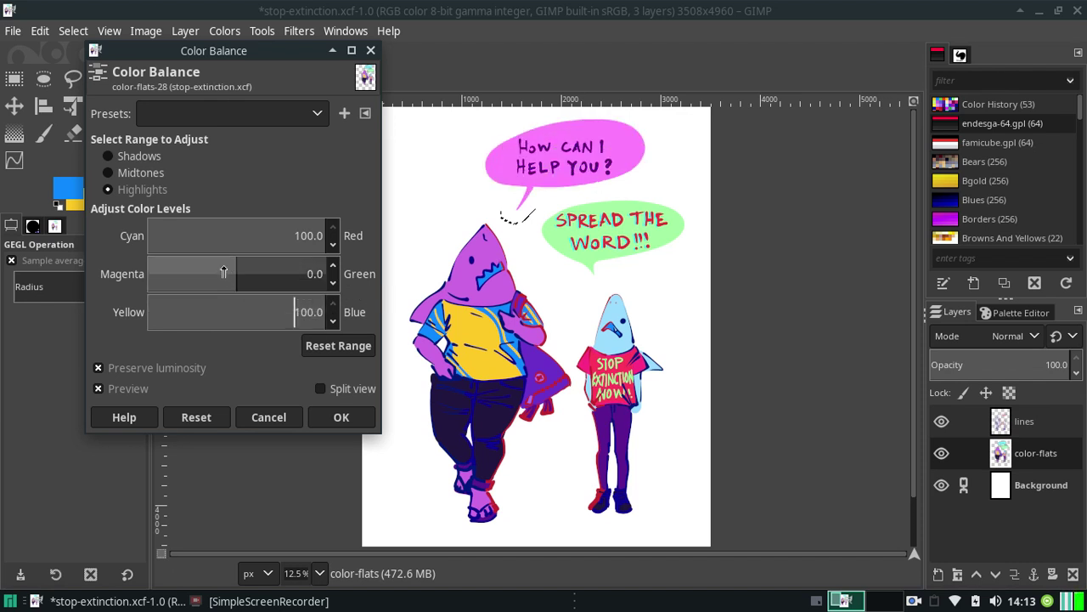
drag(223, 272, 76, 270)
drag(183, 276, 329, 274)
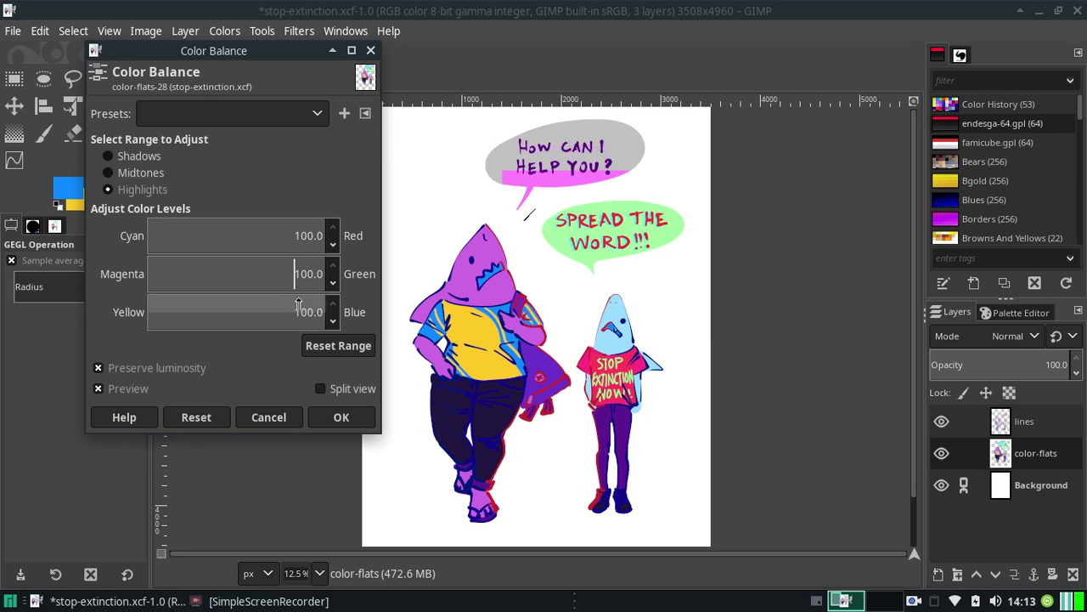
click(340, 417)
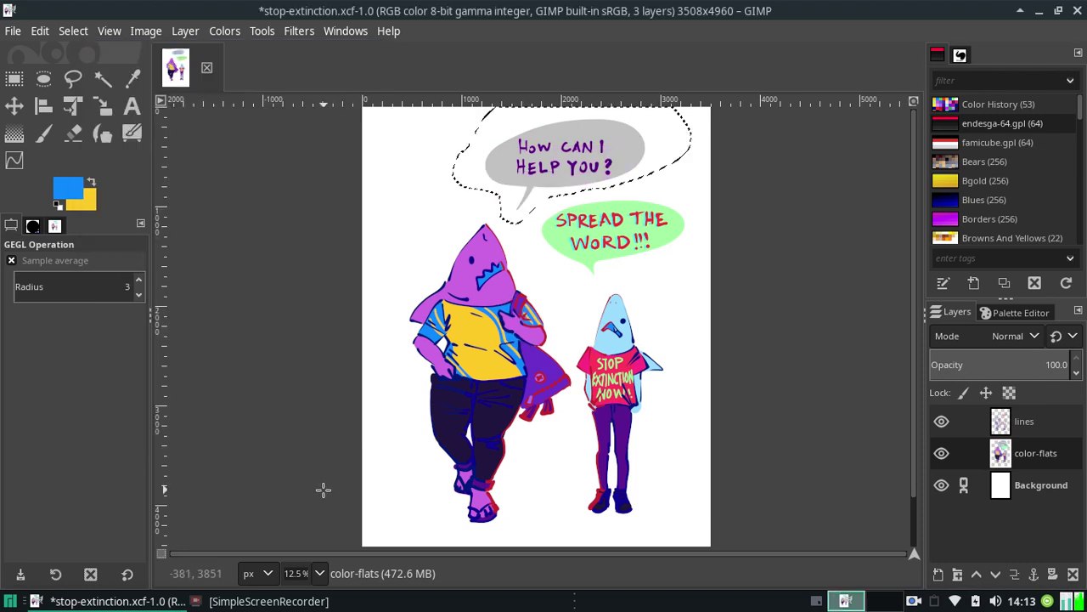
click(216, 32)
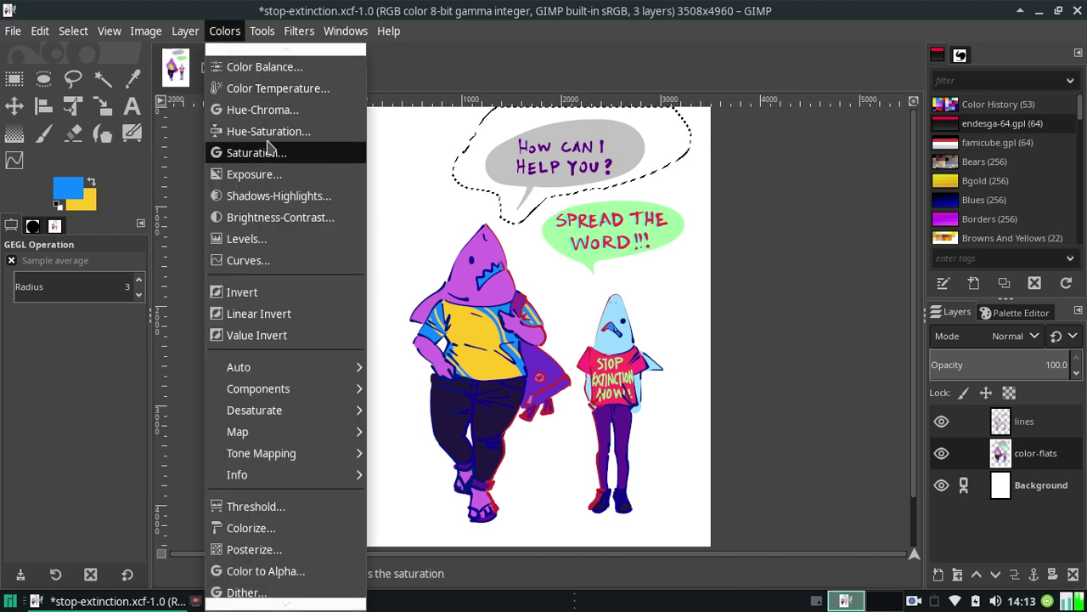
Apply Hue-Chroma to the top bubble with chroma 0, lightness 5 and hue -45
click(259, 110)
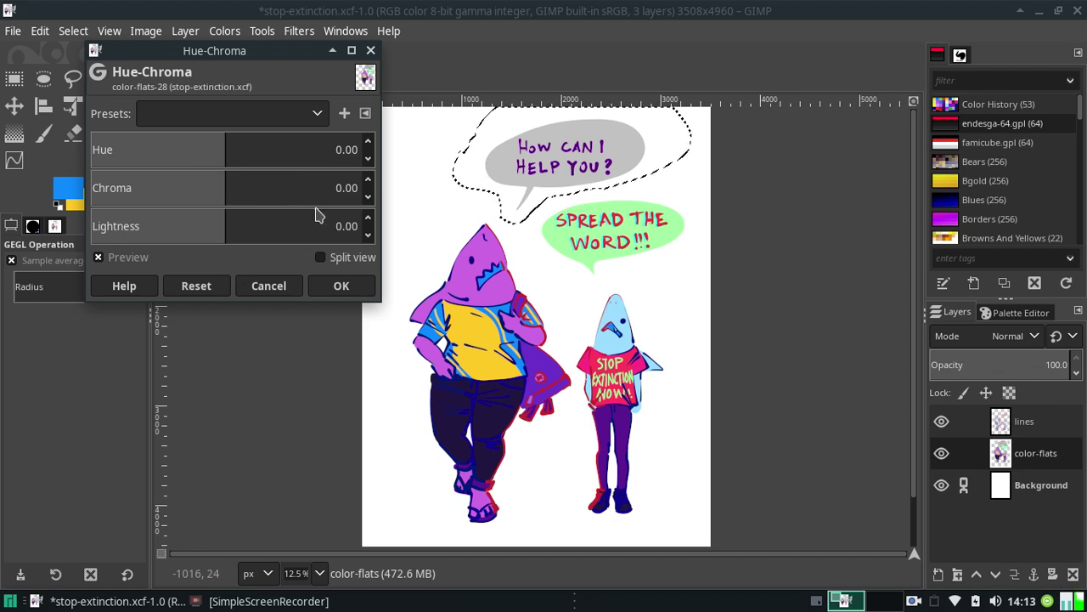
click(251, 191)
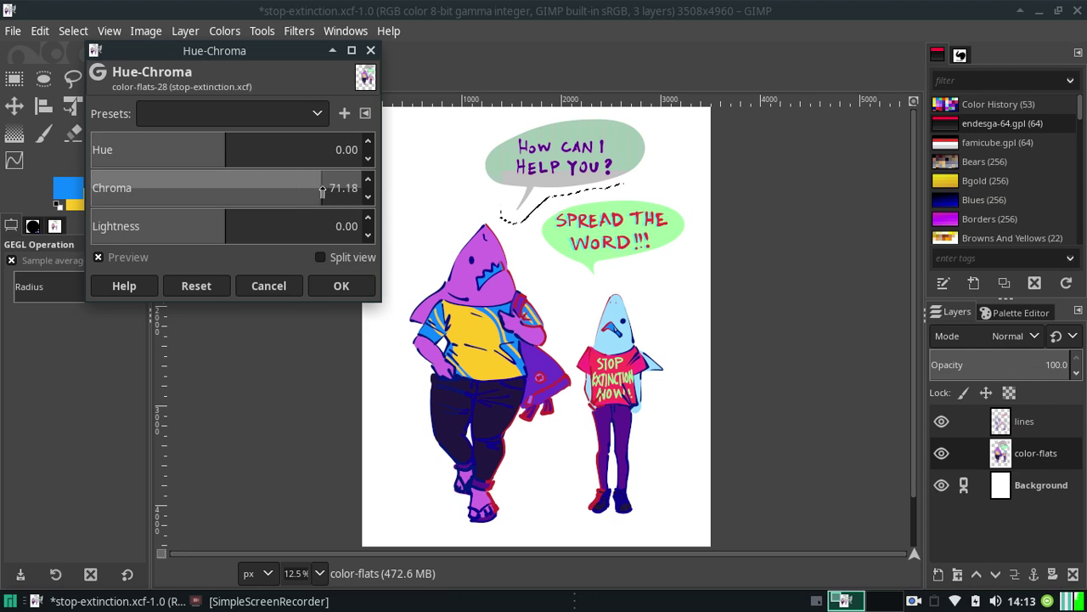
mouse_move(252, 191)
mouse_down()
mouse_move(102, 186)
mouse_move(251, 190)
mouse_up()
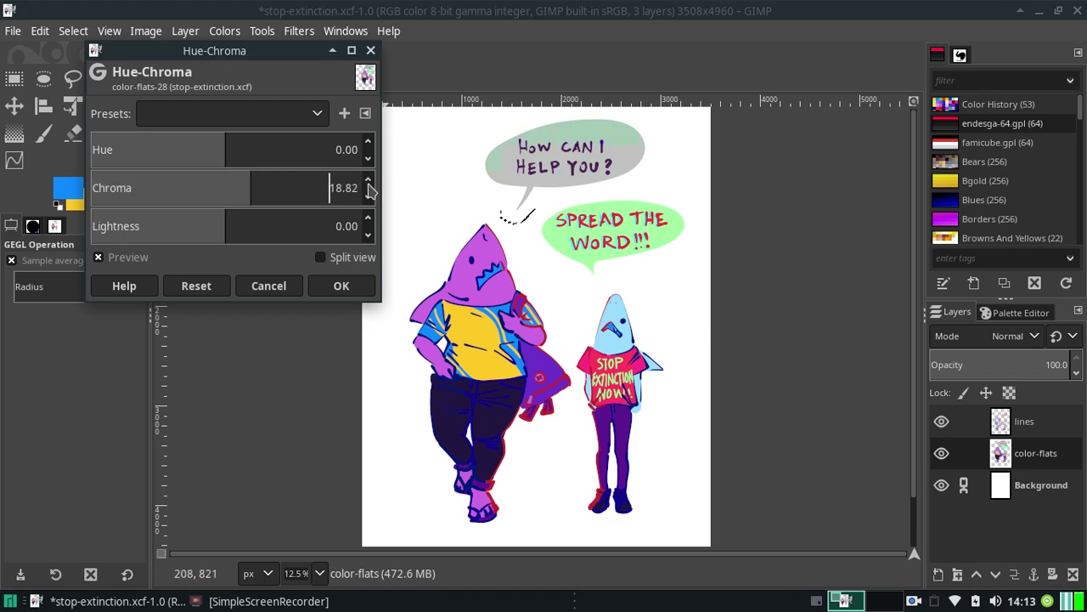
click(290, 181)
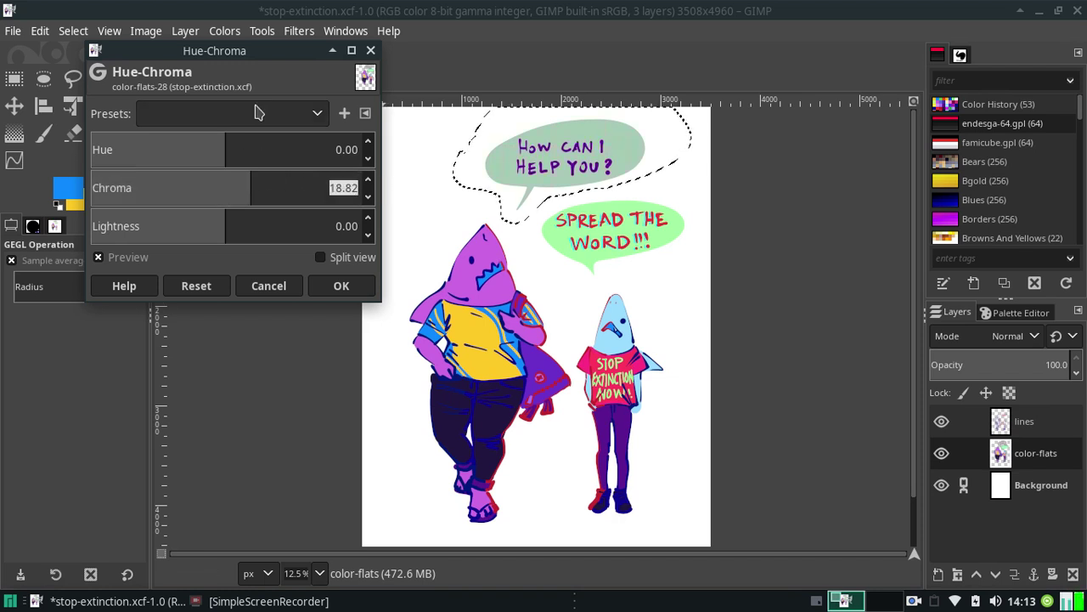
text(0)
mouse_move(239, 218)
mouse_down()
mouse_move(258, 223)
mouse_move(238, 224)
mouse_up()
click(345, 223)
double_click(345, 223)
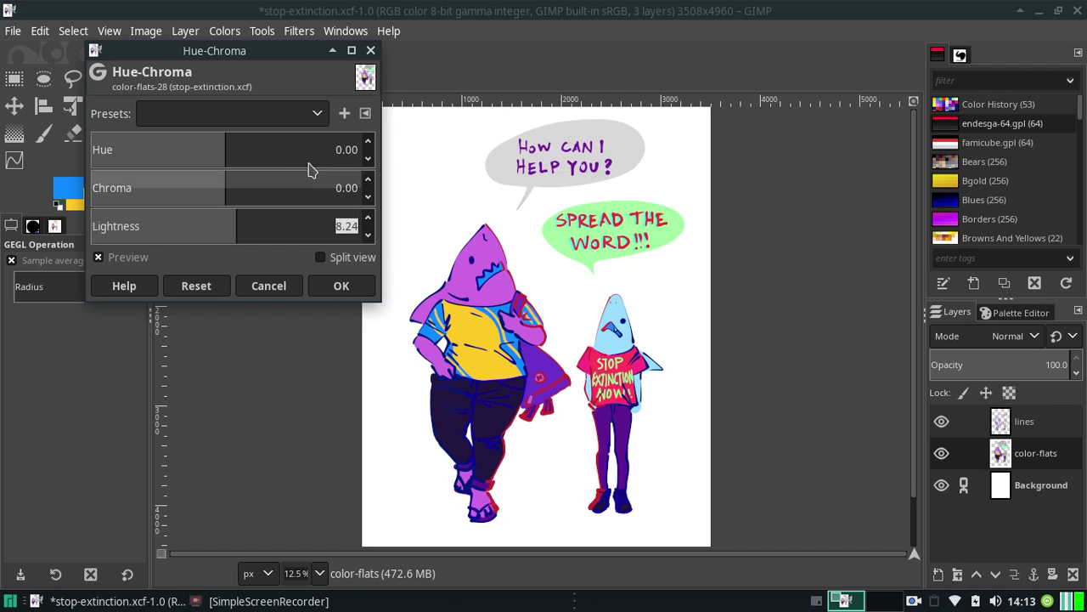
text(5)
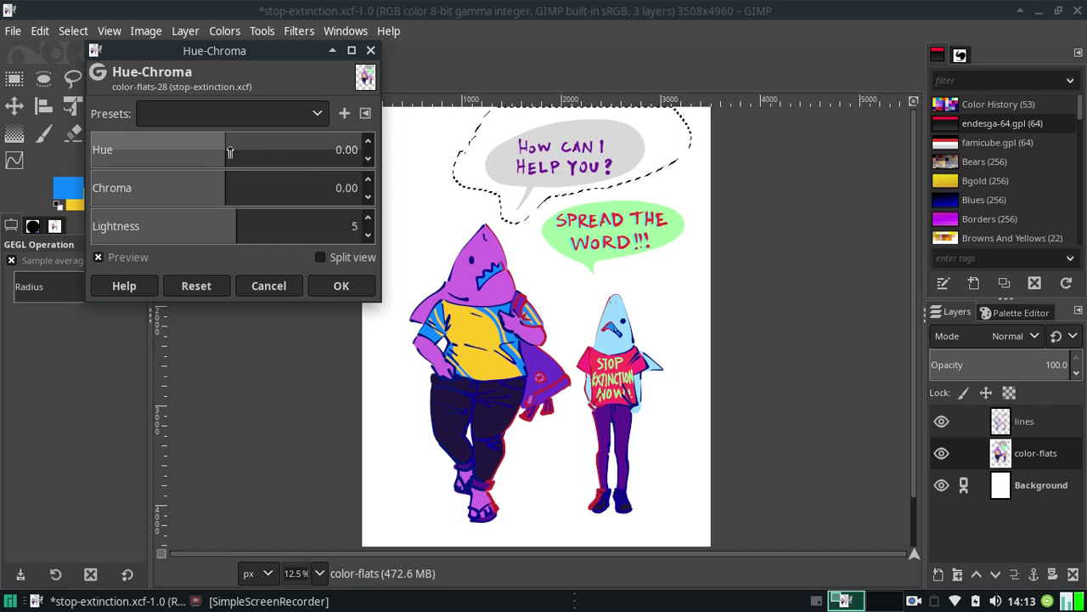
mouse_move(226, 149)
mouse_down()
mouse_move(254, 150)
mouse_move(192, 149)
mouse_up()
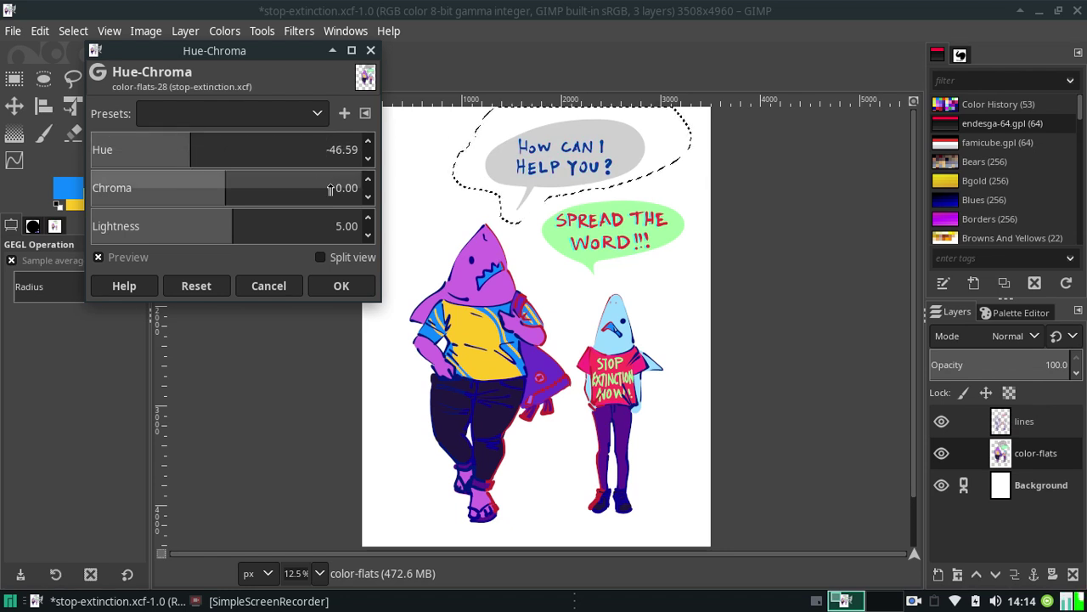
click(348, 150)
drag(356, 149, 321, 149)
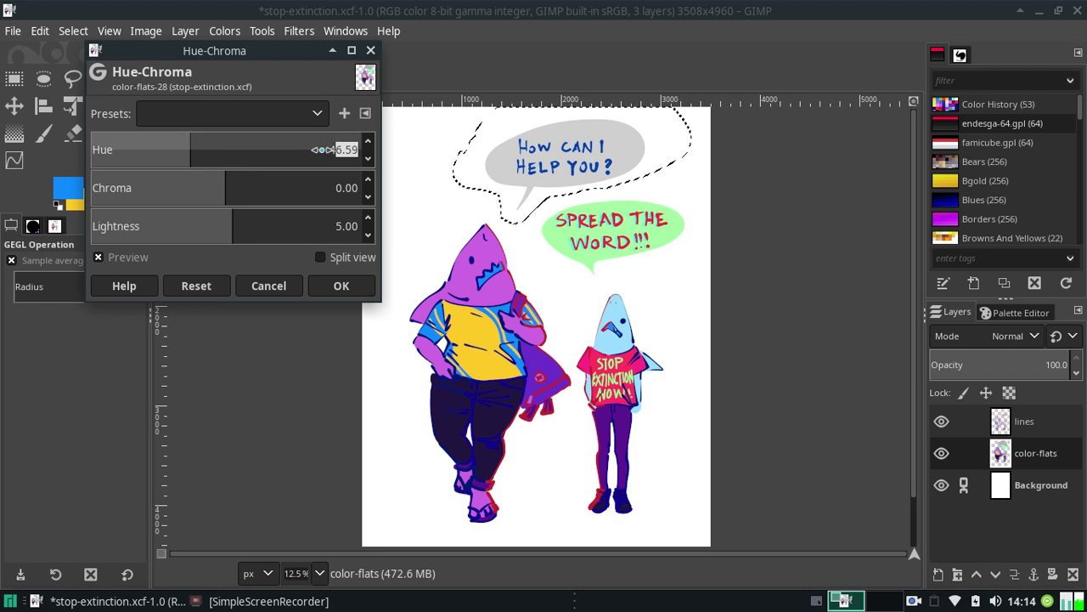
text(-45)
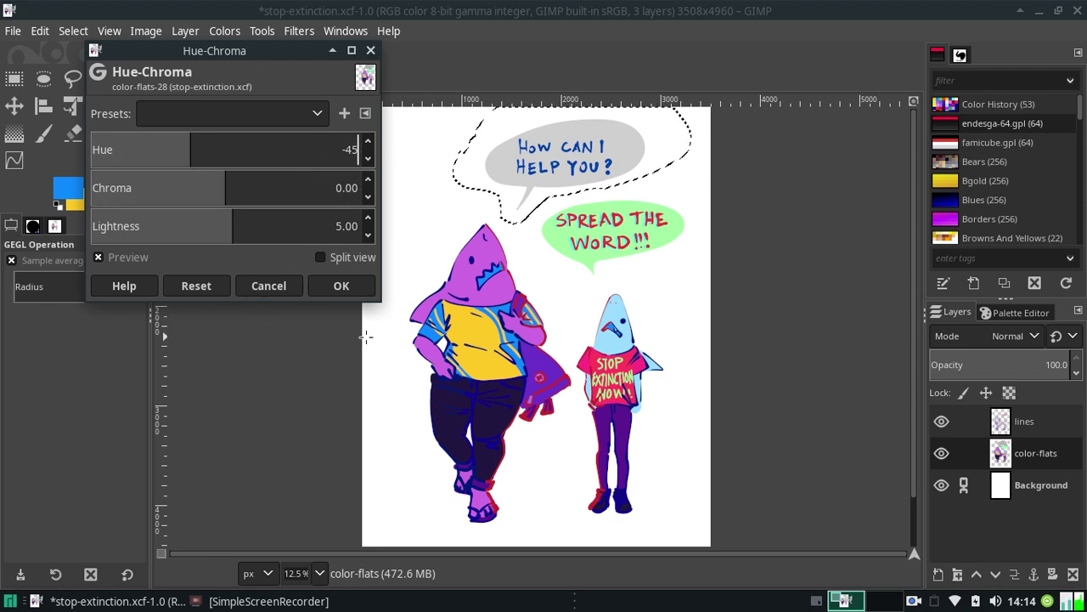
key(Return)
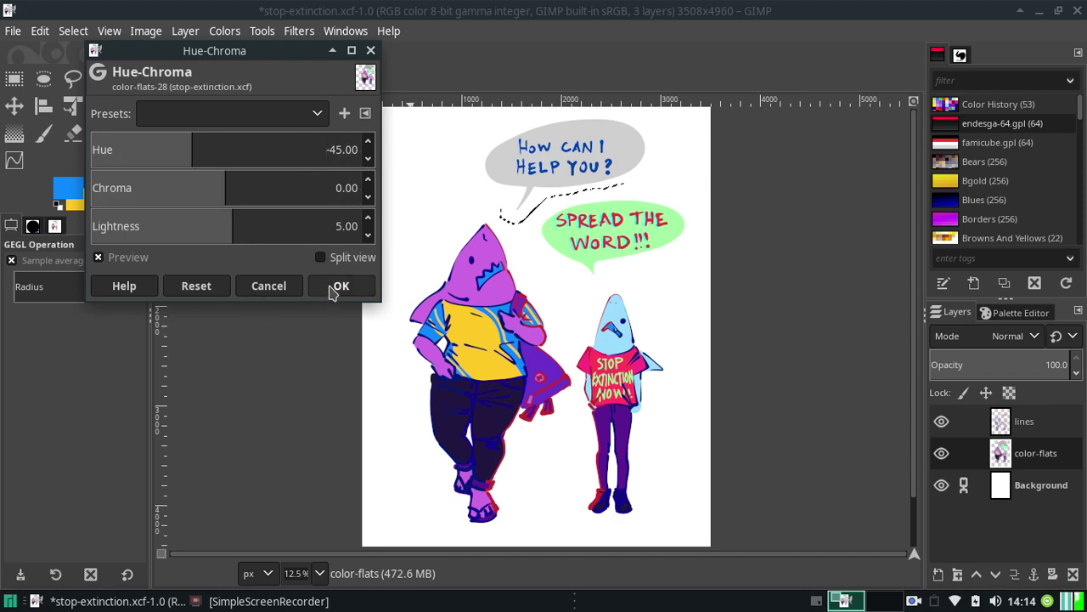
click(341, 285)
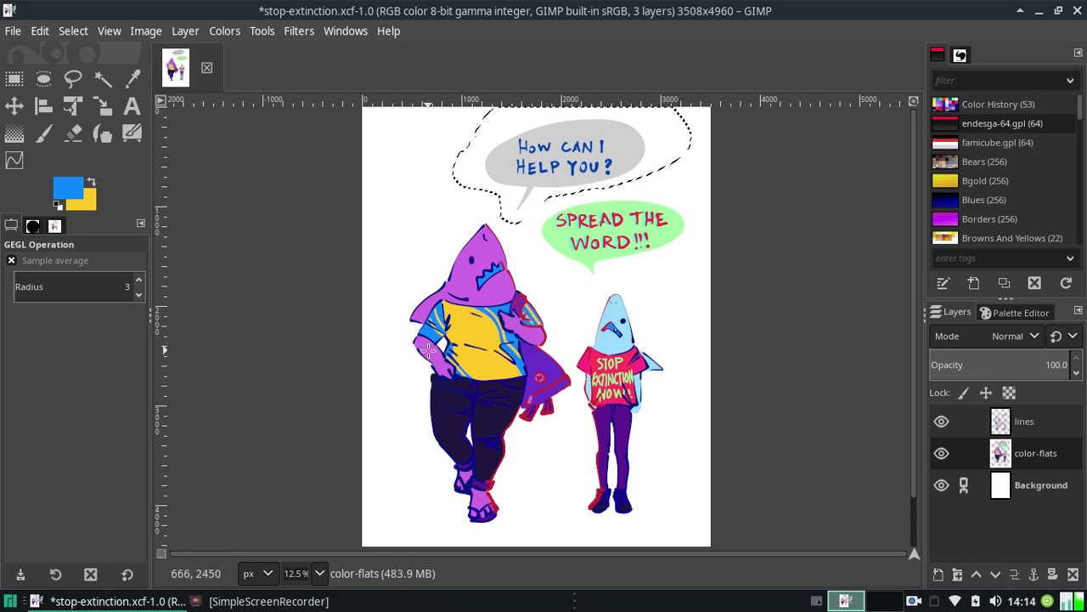
Deselect, then free-select a loop around the grey bubble and big shark, excluding the small shark and green bubble
key(ctrl+shift+a)
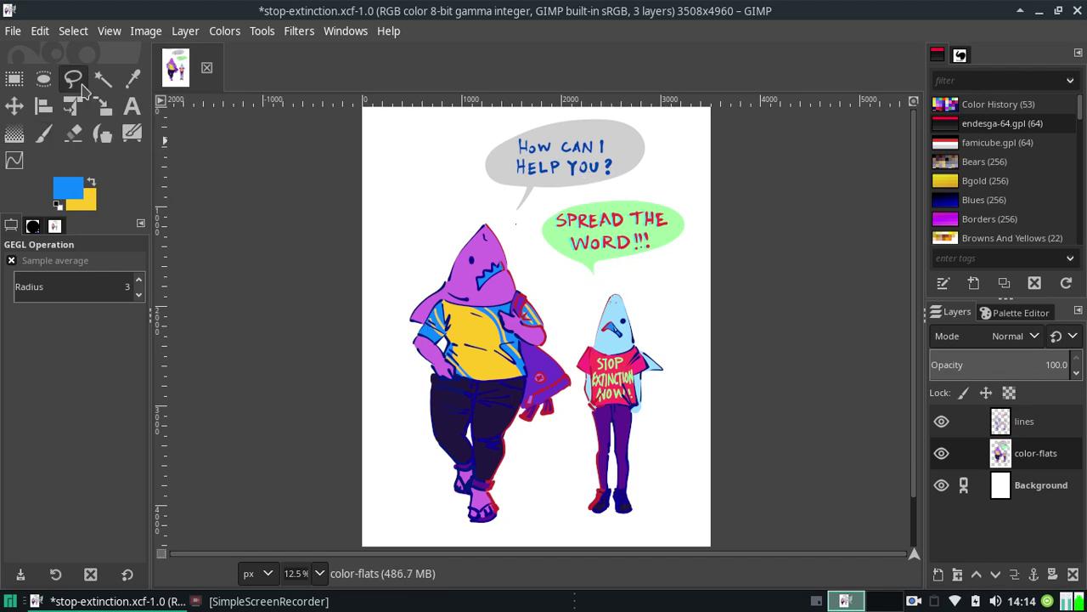
click(73, 79)
drag(324, 149, 770, 99)
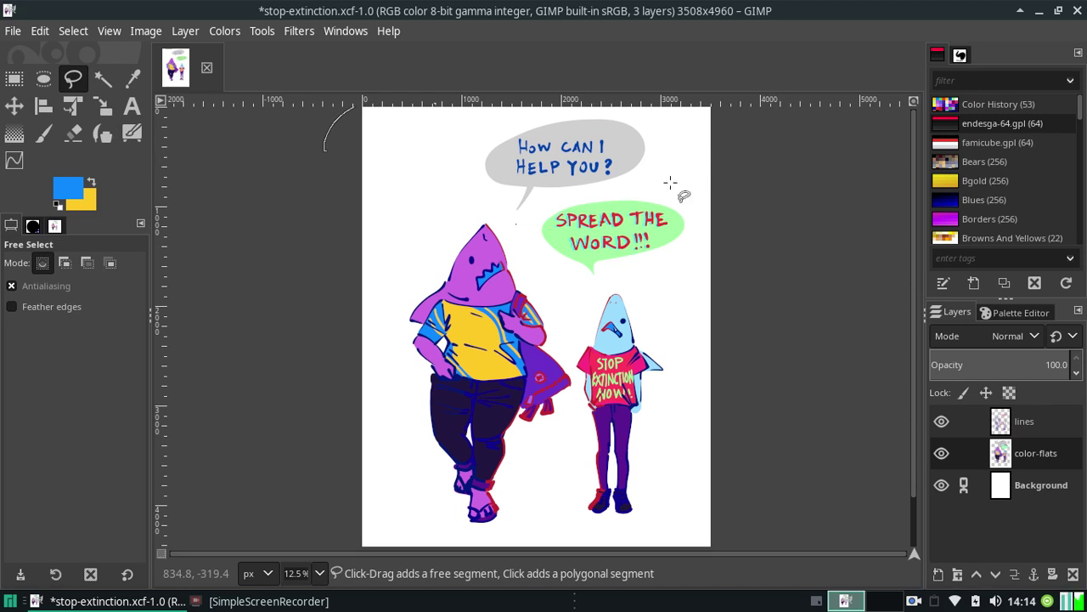
mouse_move(671, 183)
mouse_down()
mouse_move(568, 299)
mouse_move(568, 415)
mouse_up()
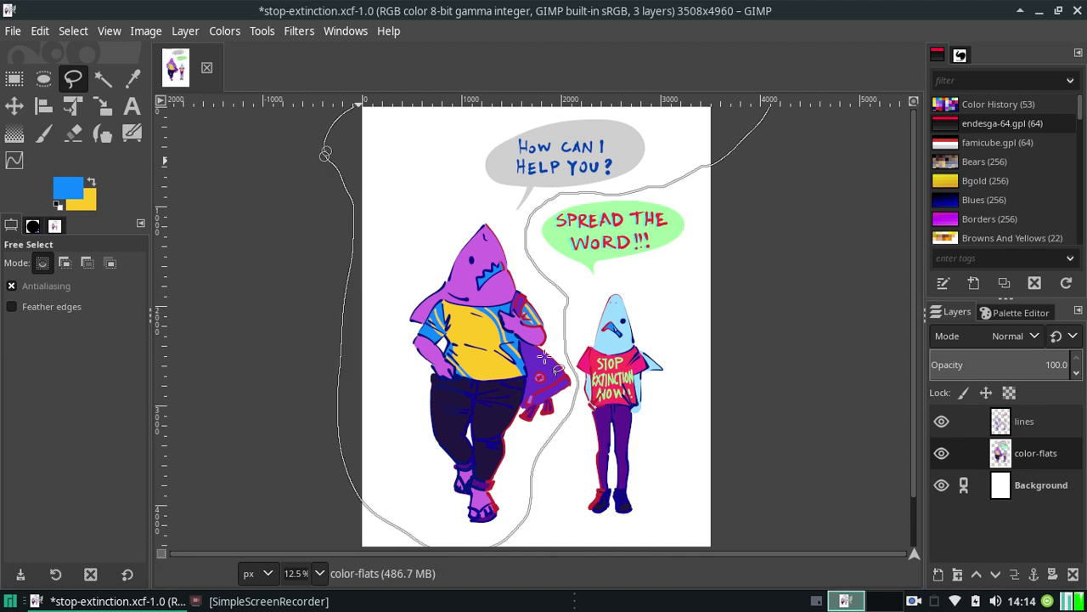
key(Return)
click(224, 31)
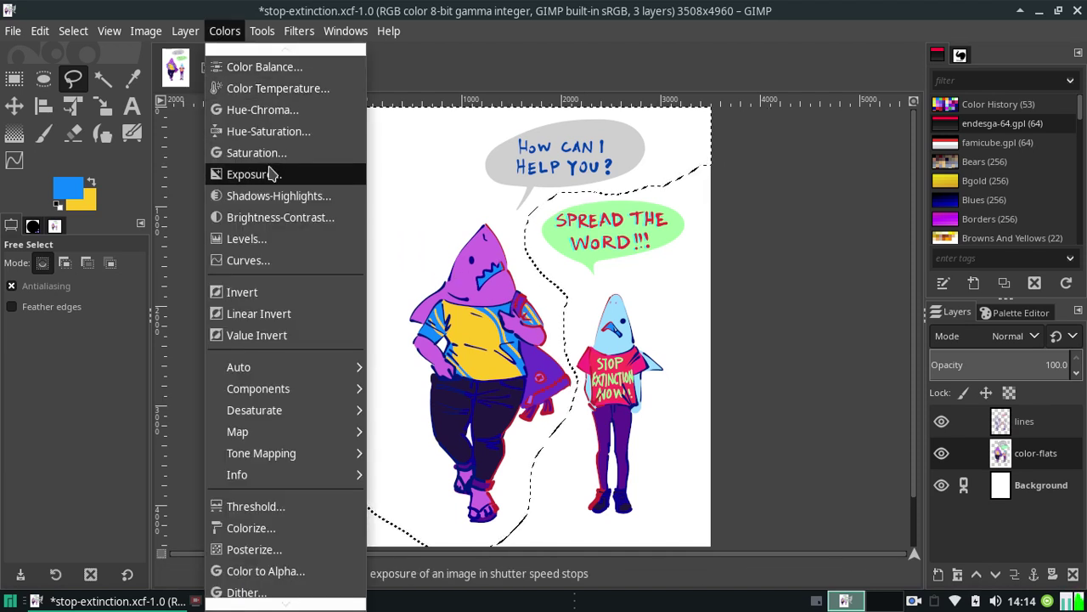
Try hue, lightness and chroma changes on the selected shark area, then cancel and deselect
click(267, 110)
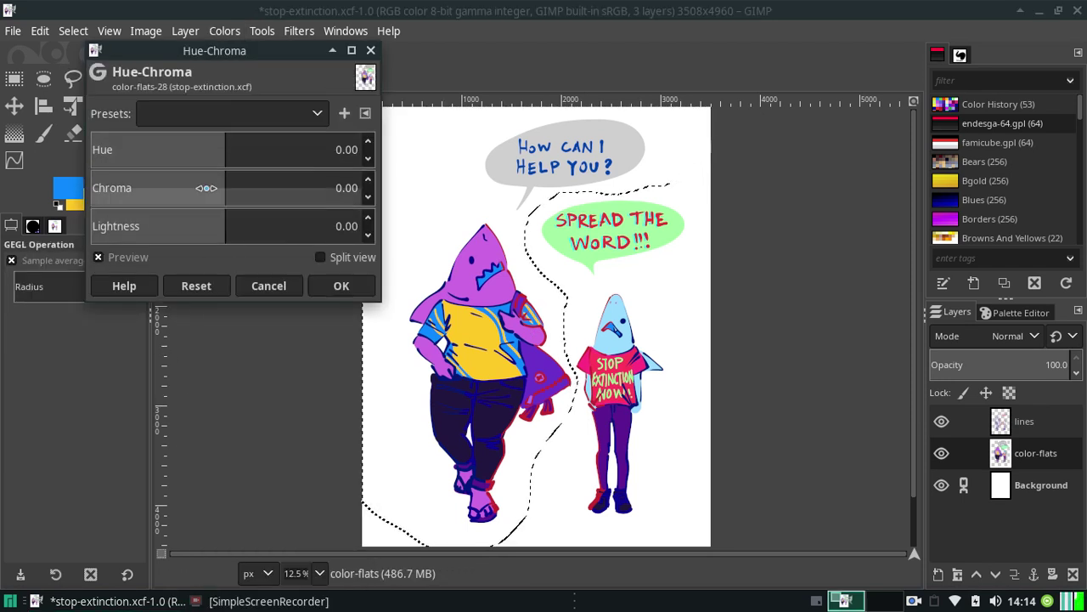
drag(224, 145, 311, 159)
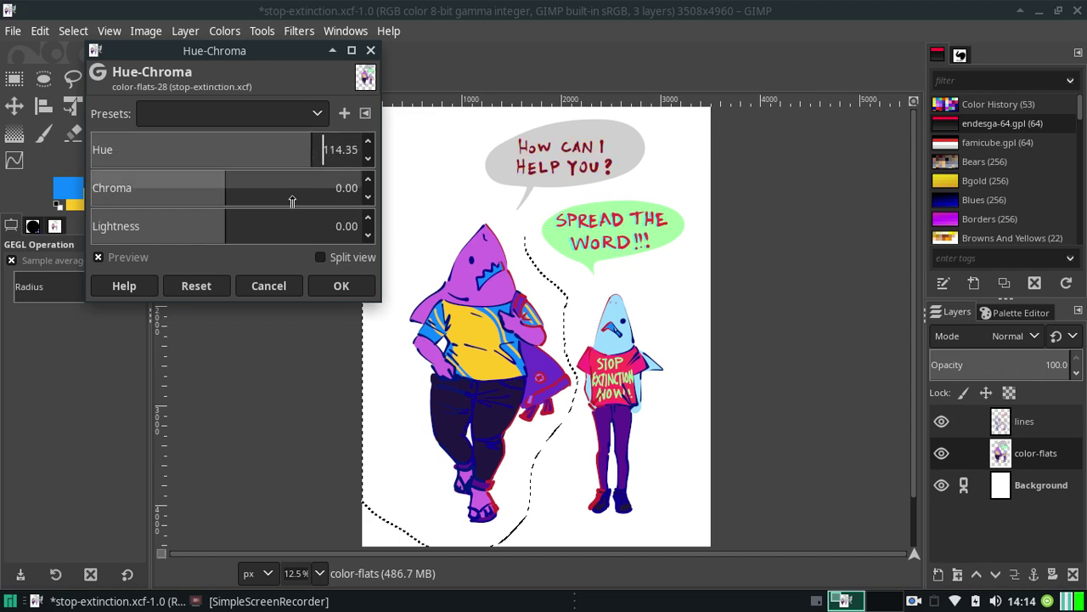
drag(308, 148, 111, 150)
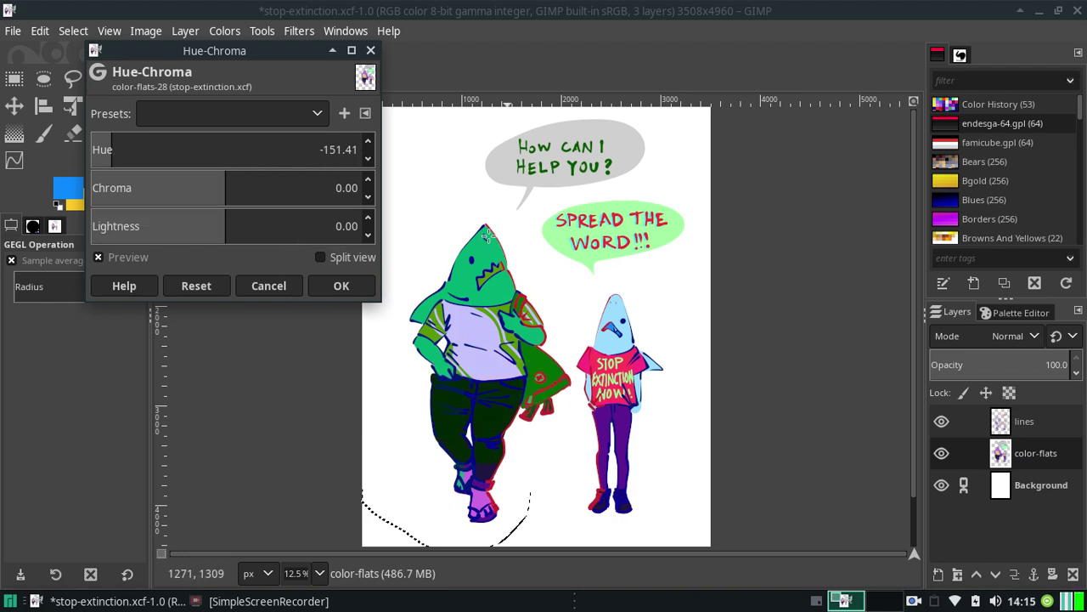
click(237, 224)
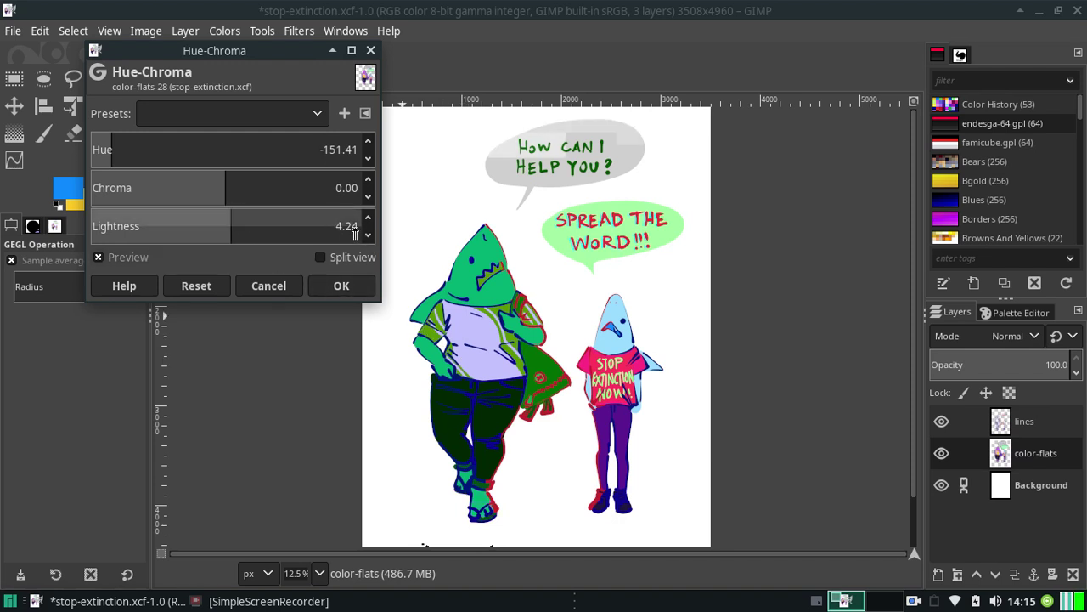
click(227, 225)
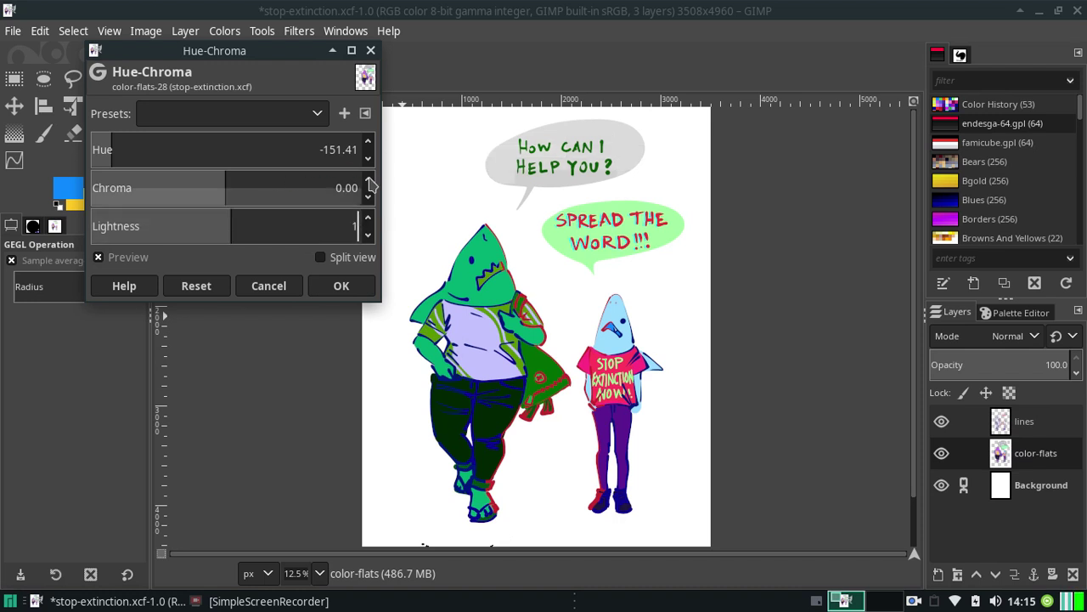
click(240, 188)
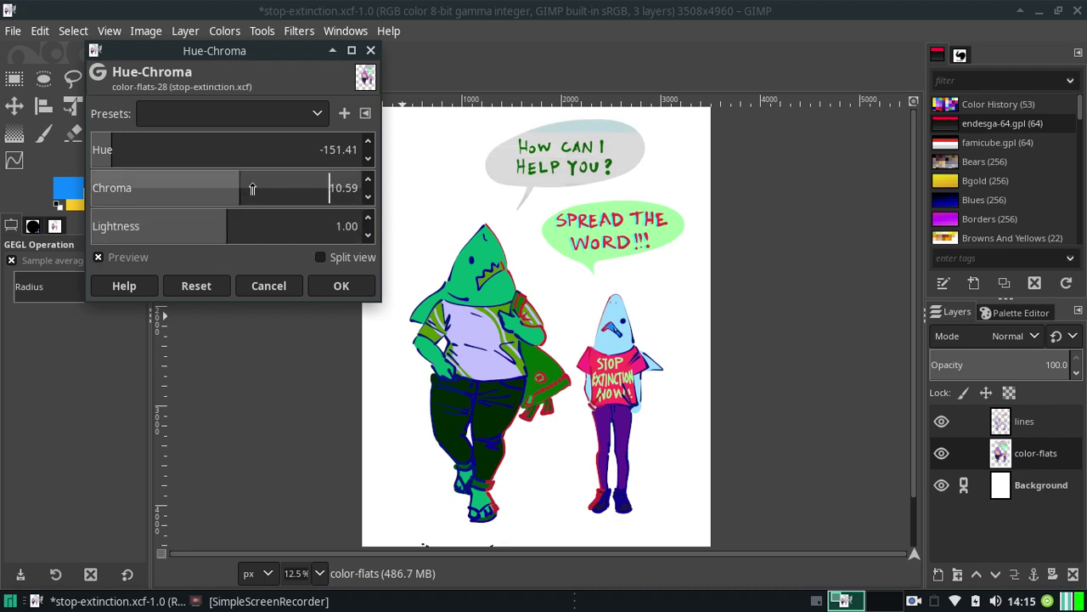
drag(247, 188, 448, 175)
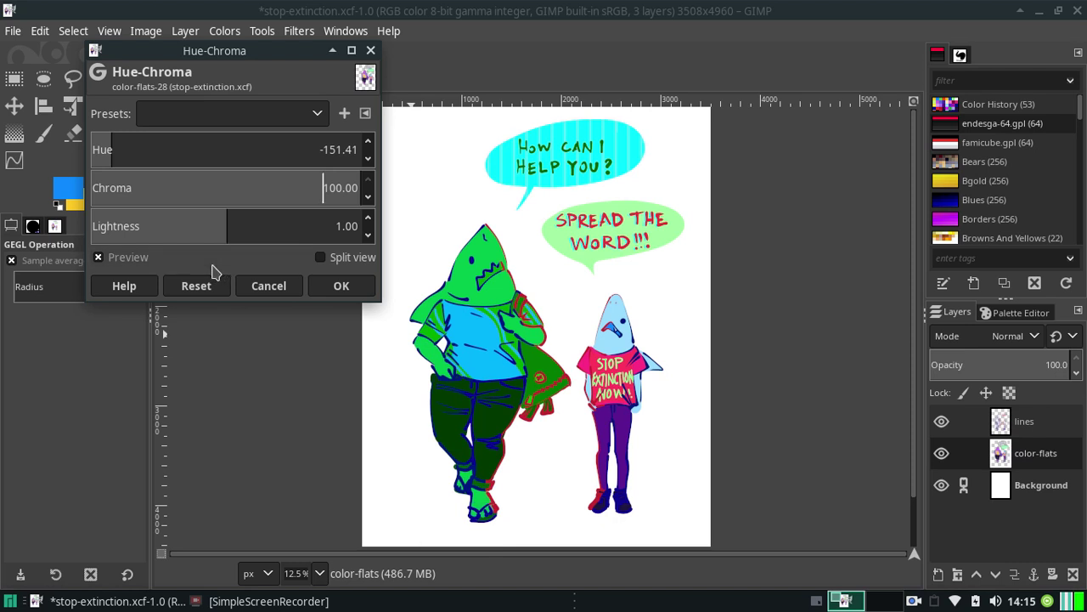
drag(247, 184, 299, 190)
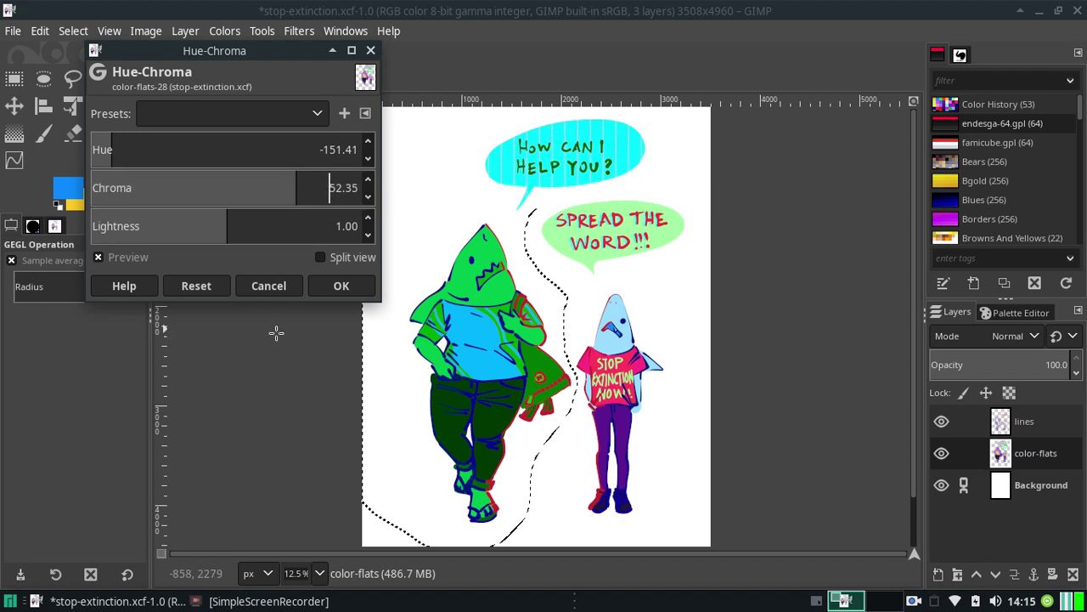
click(268, 286)
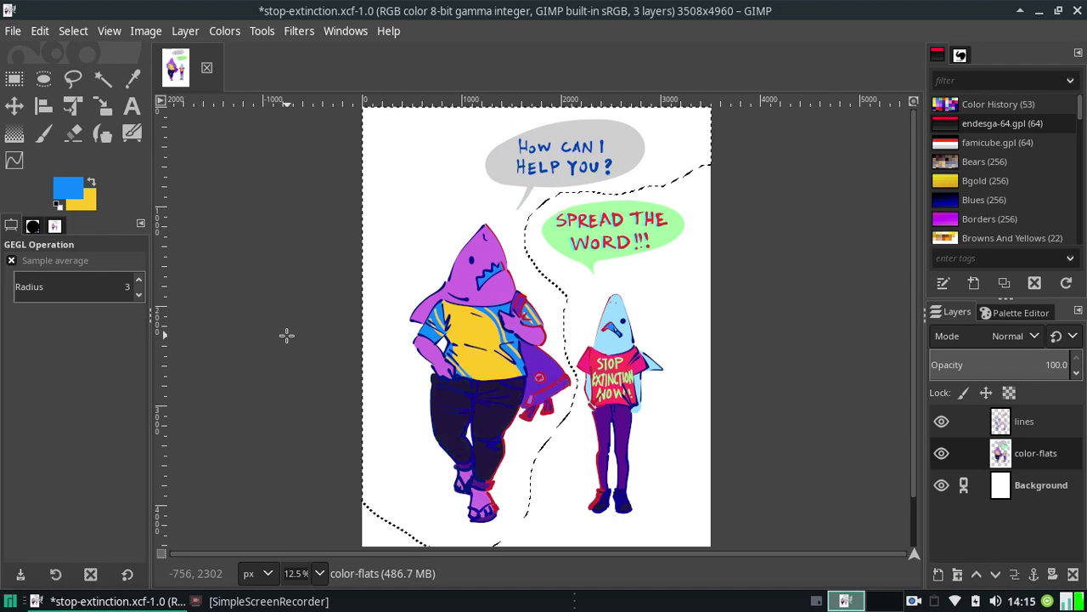
key(ctrl+shift+a)
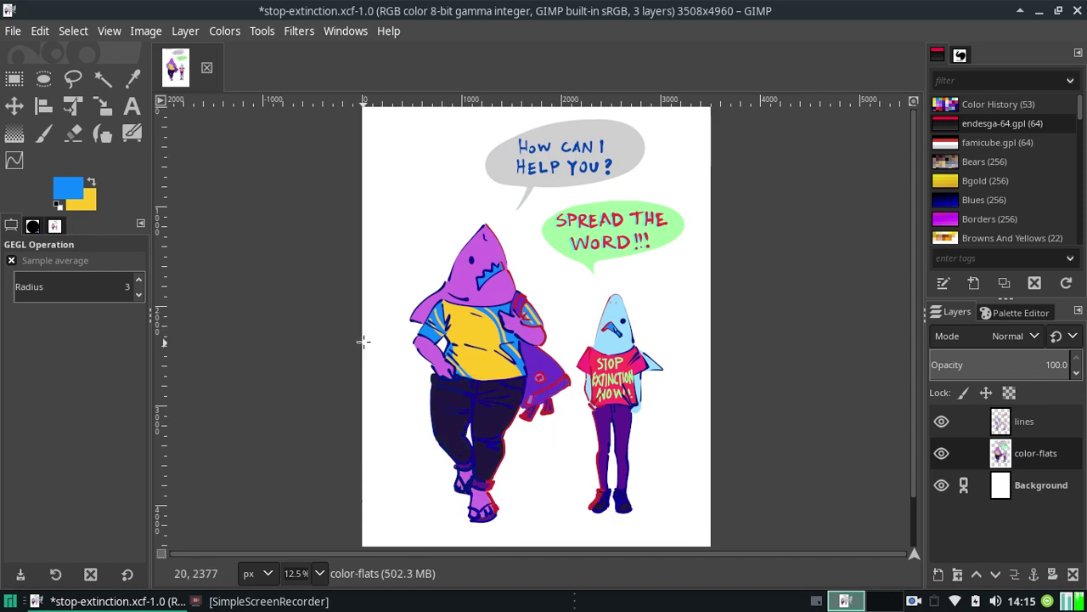
Try an S-shaped Value curve on the color-flats layer in Curves, then reset it straight
click(213, 31)
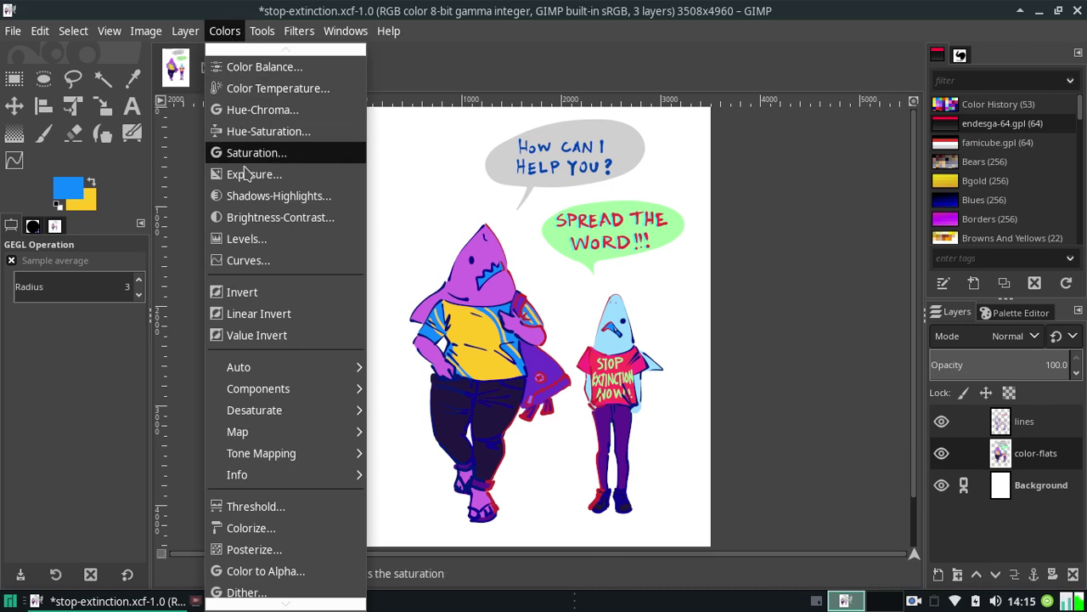
click(247, 260)
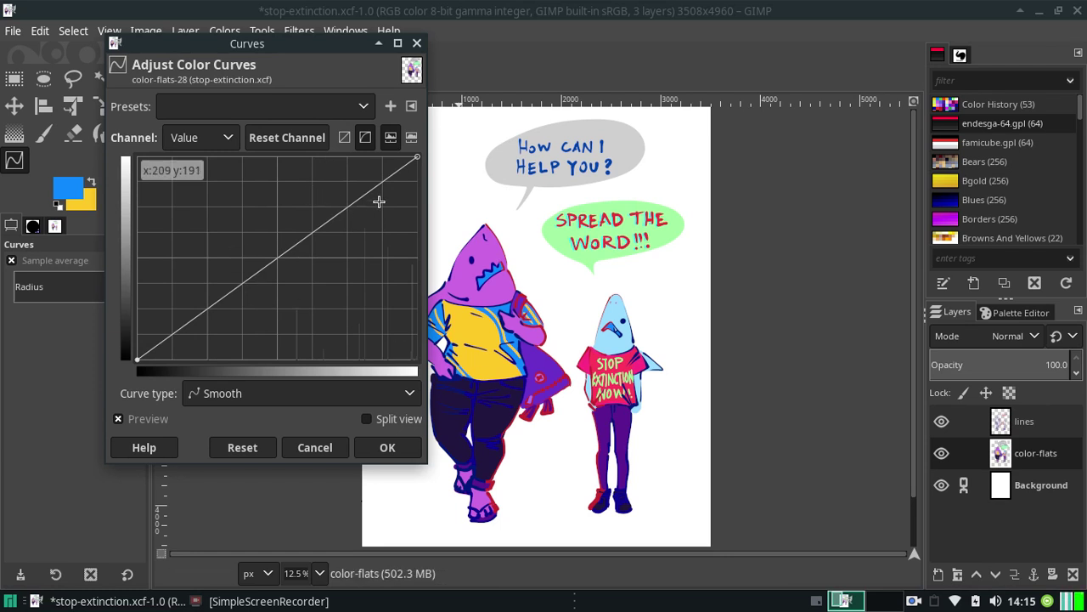
drag(379, 181, 381, 157)
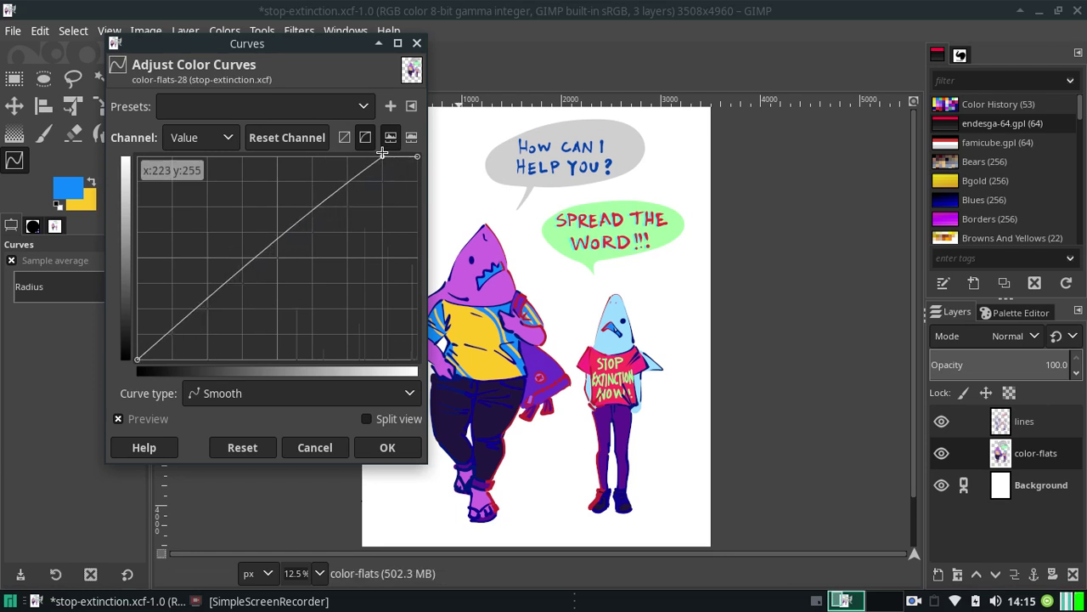
drag(168, 333, 204, 362)
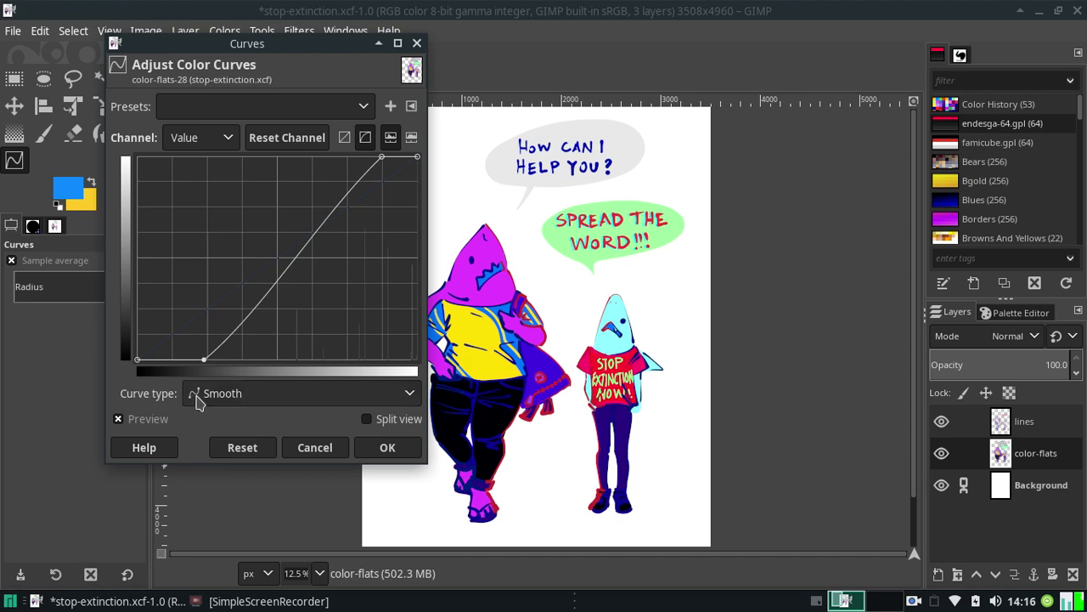
drag(204, 360, 173, 360)
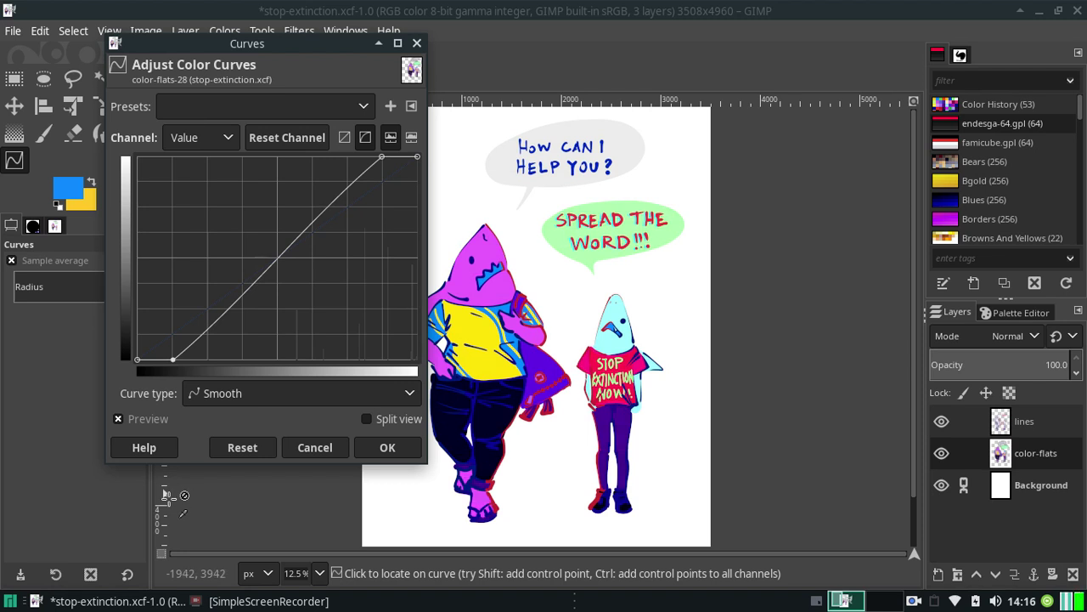
click(242, 447)
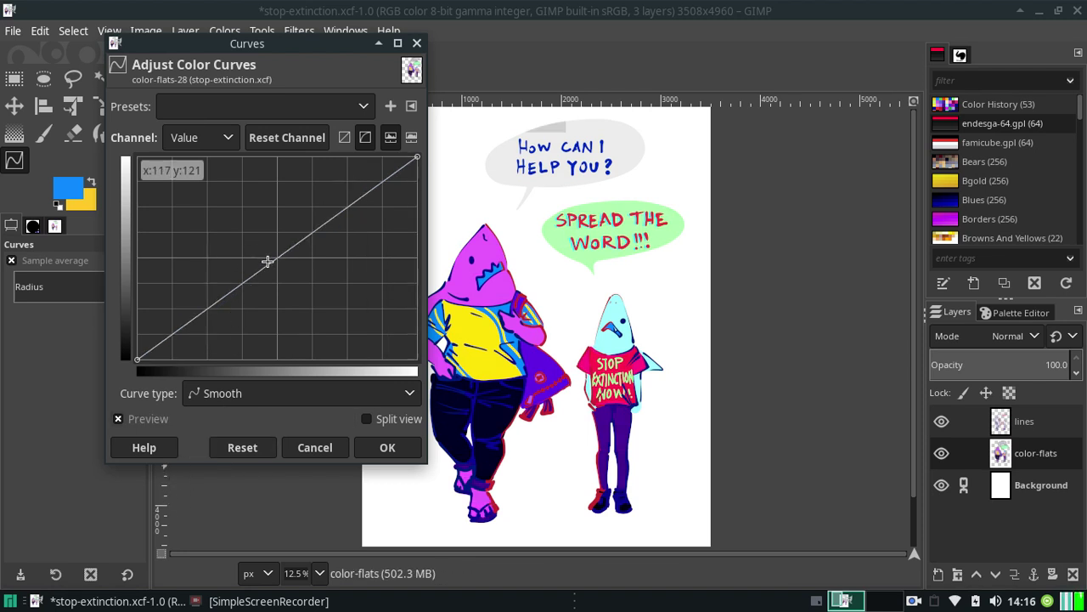
drag(267, 253, 260, 244)
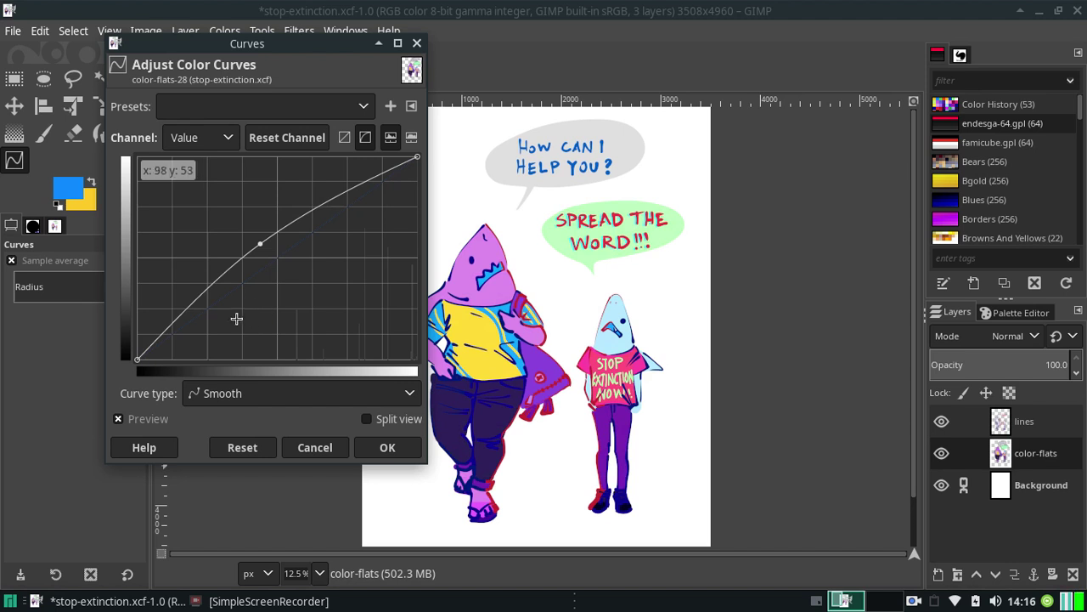
drag(172, 357, 172, 362)
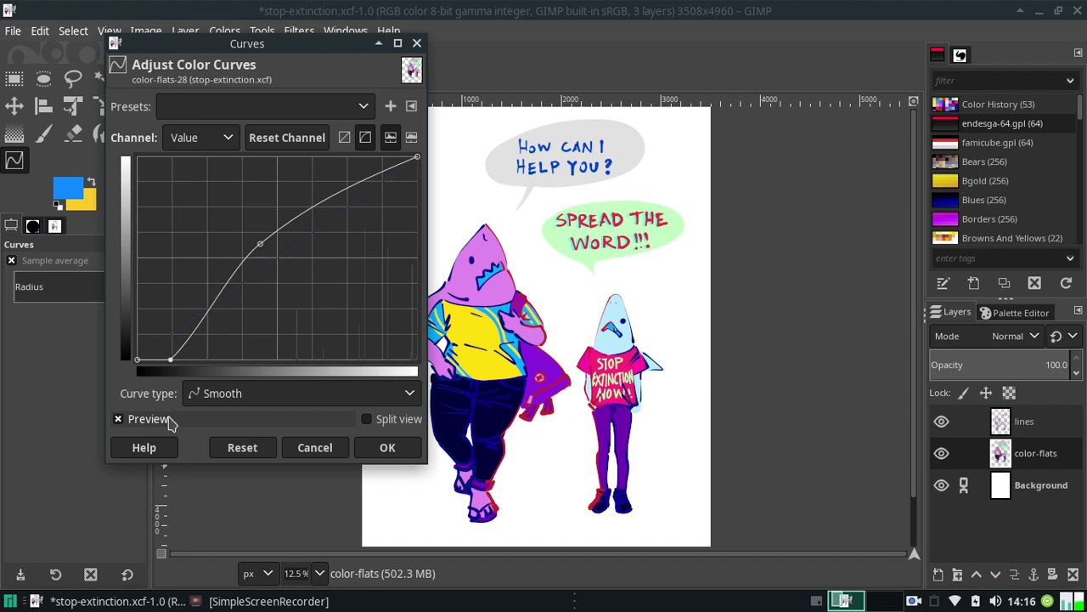
click(227, 447)
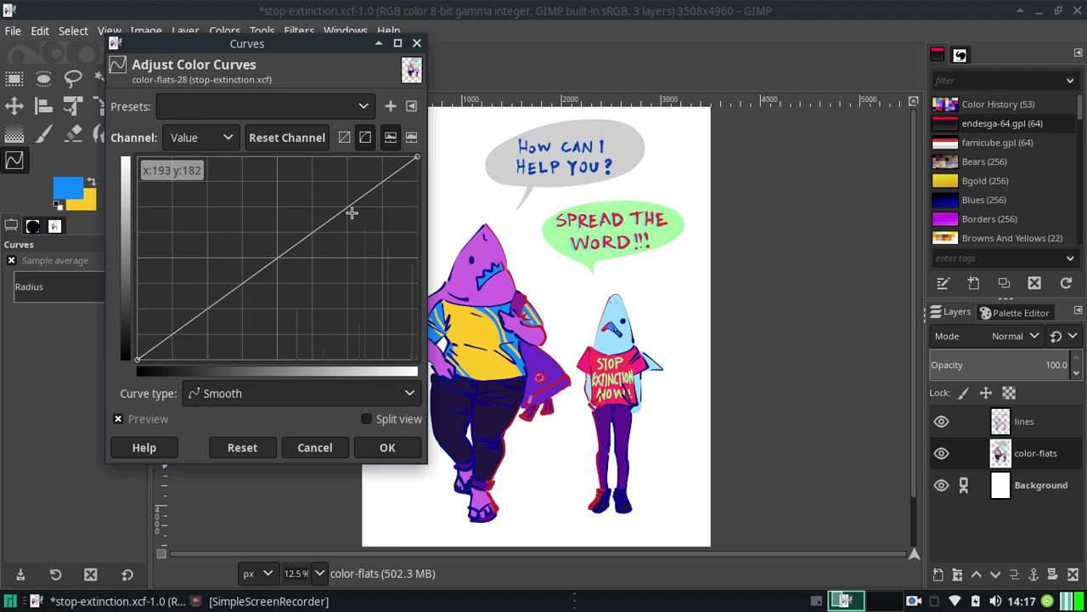
Lift the upper midtones and add a shadow point moved to input 13 on the Value curve
drag(319, 212, 312, 206)
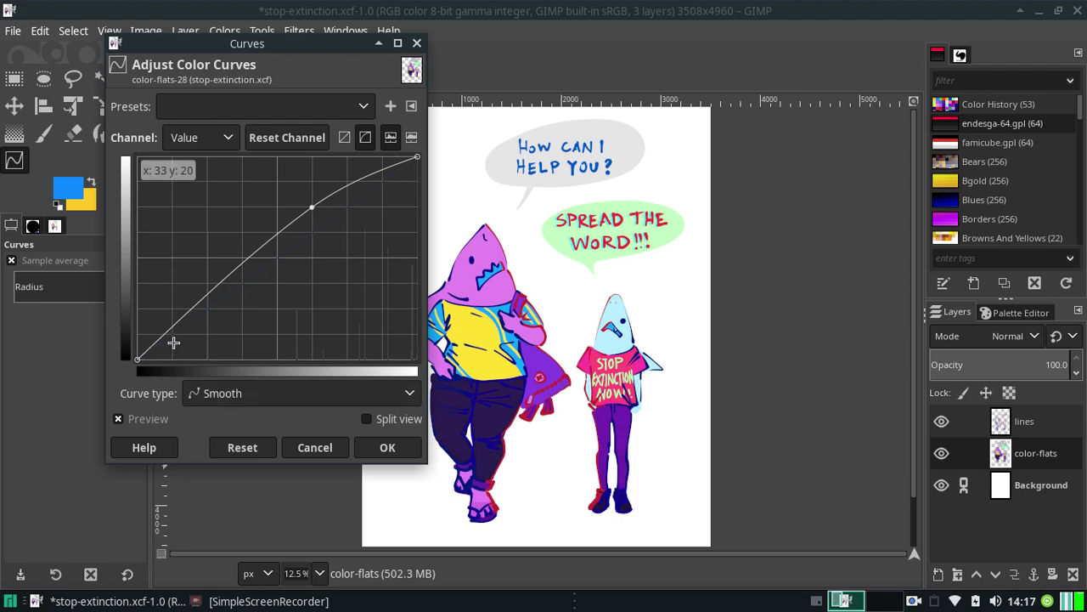
drag(171, 338, 173, 371)
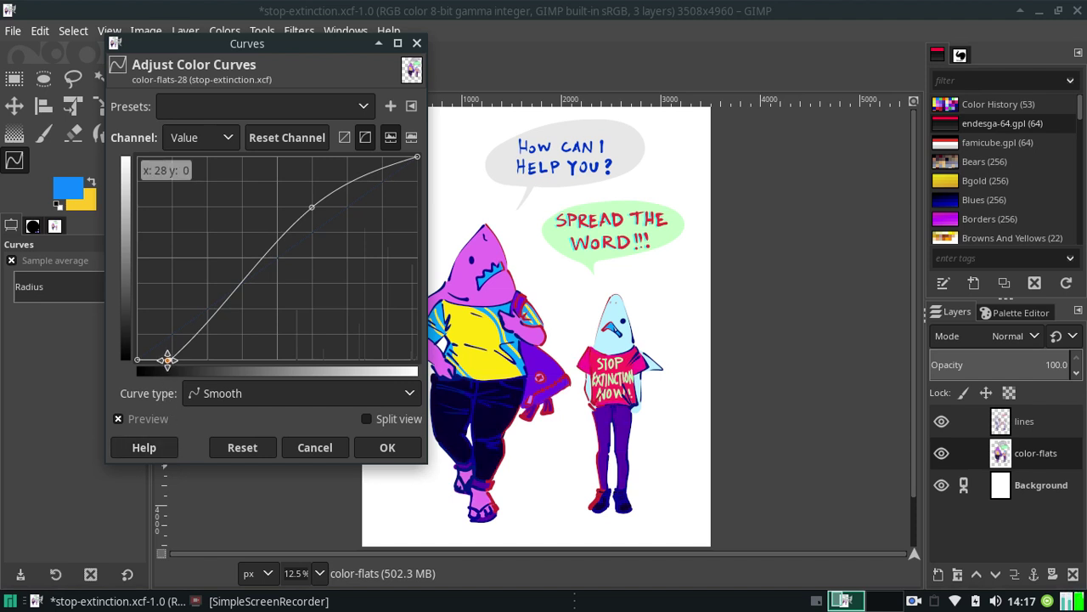
drag(170, 359, 150, 366)
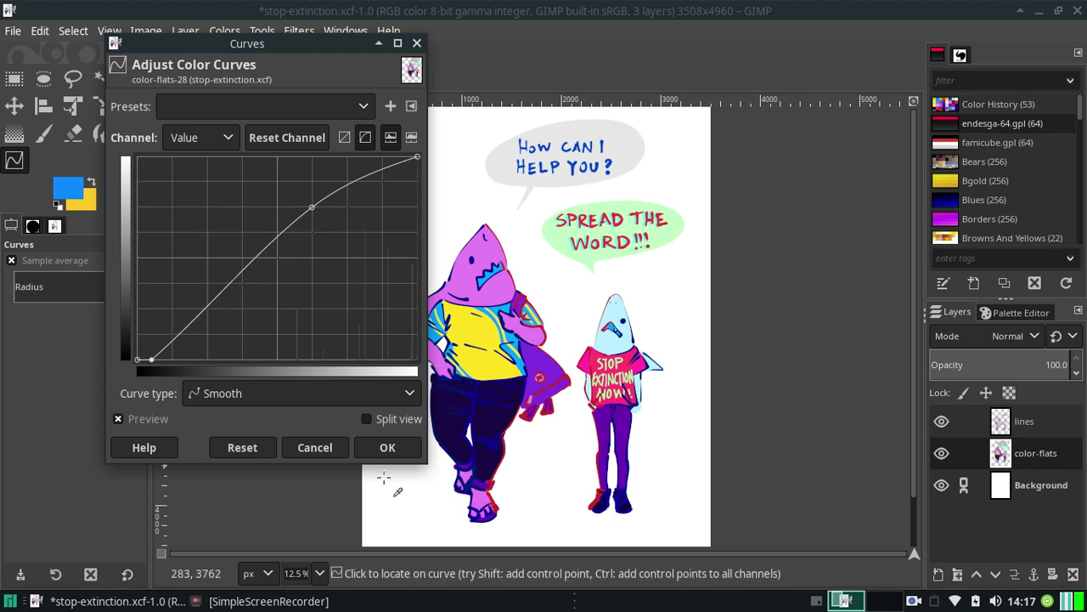
Apply the Value curve to the color-flats layer
click(378, 450)
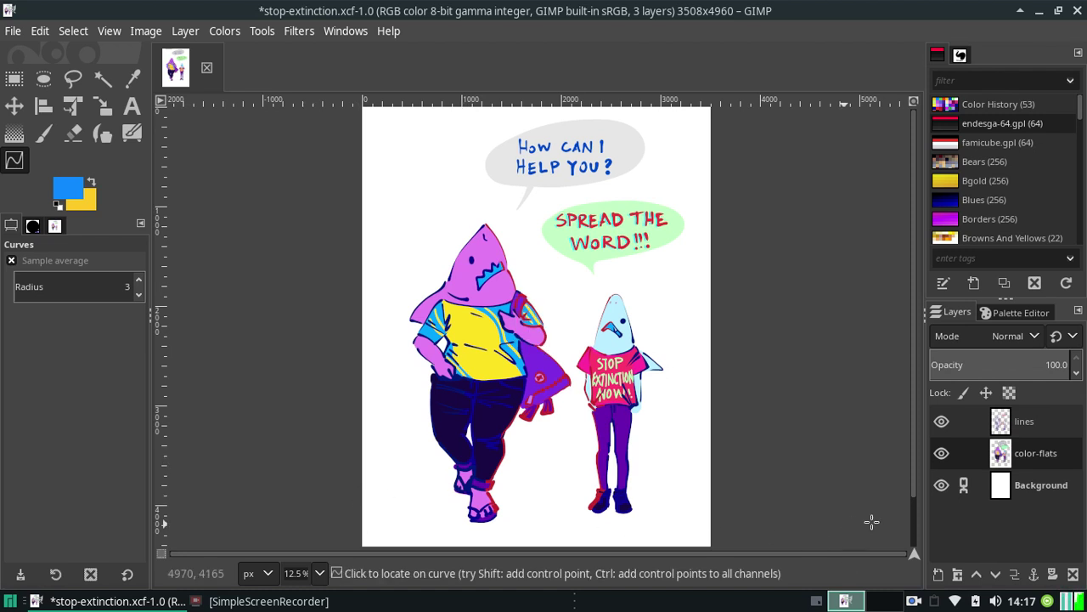
right_click(914, 601)
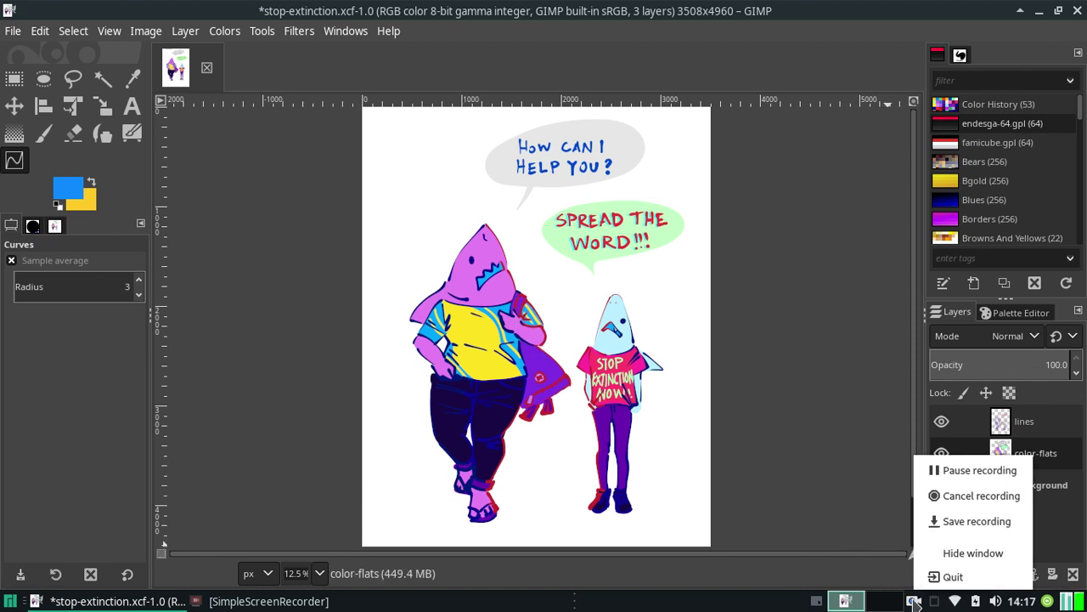